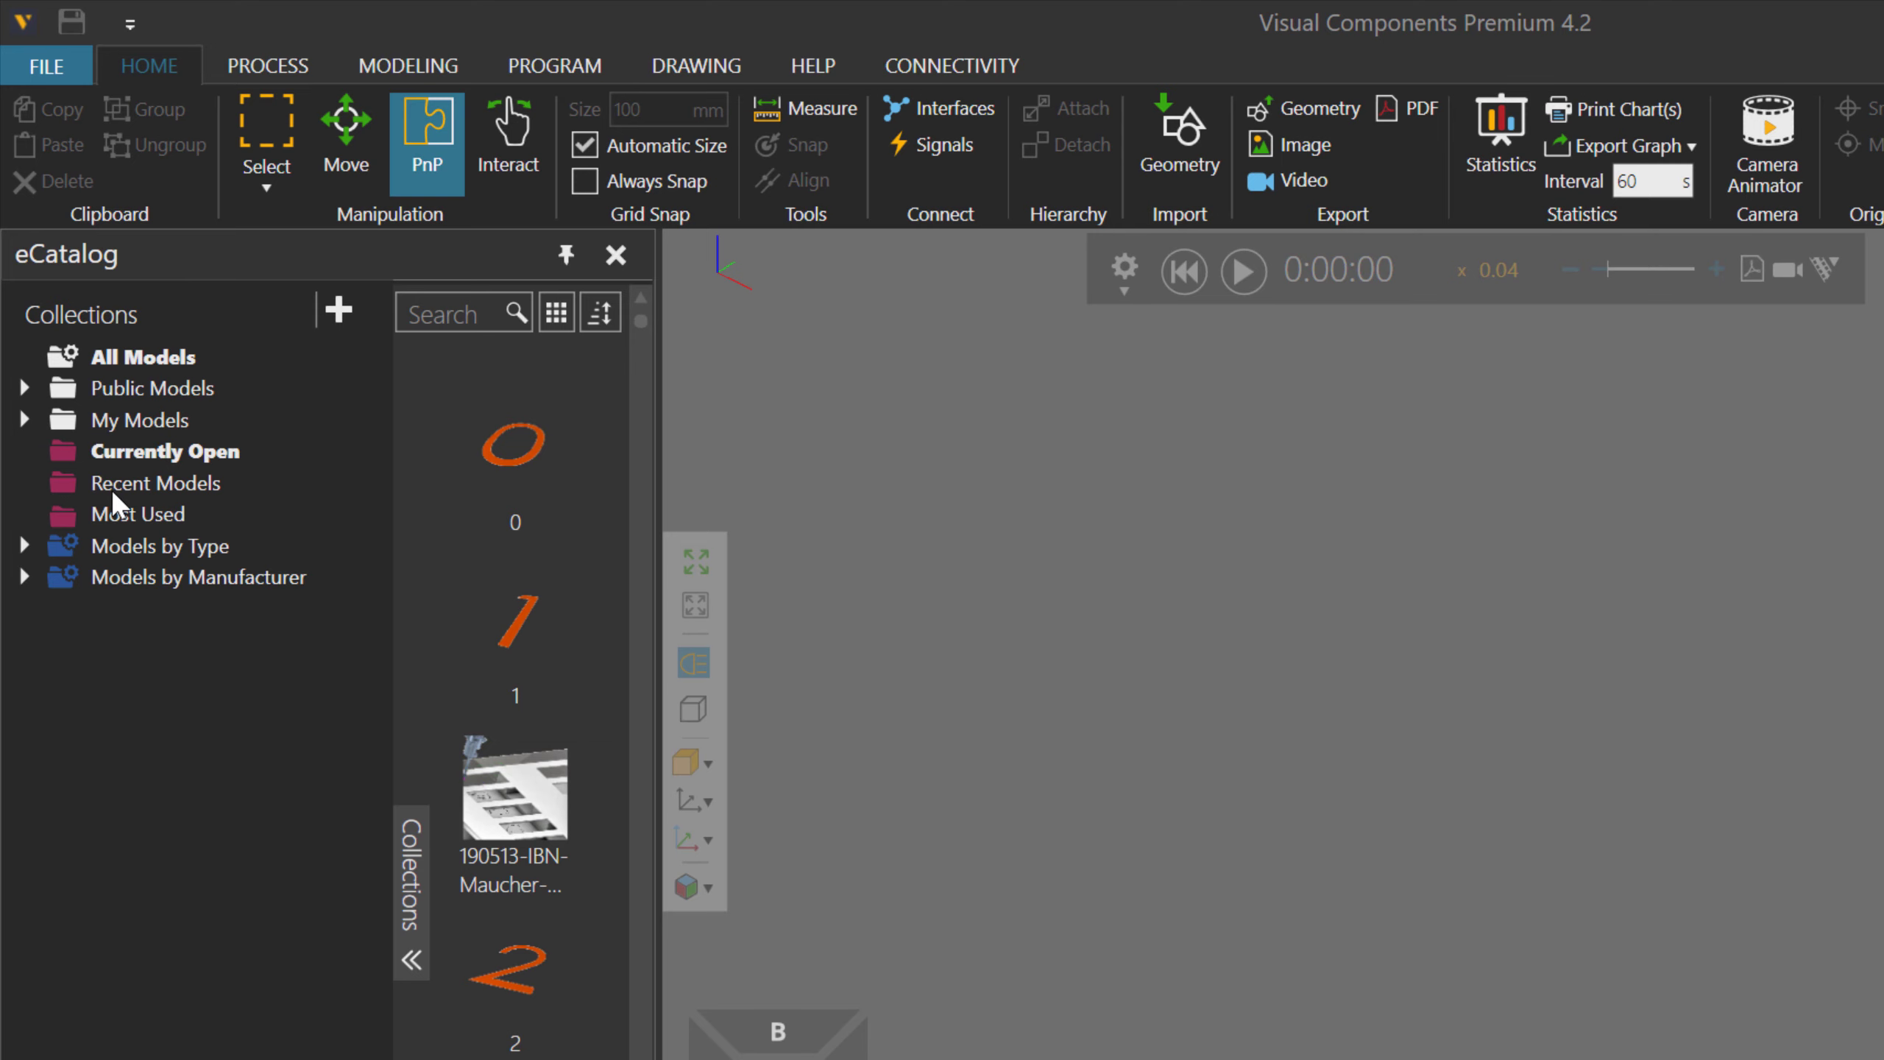
Browse the catalog's Process Flow Components models by type and select the Feeder model.
left_click(21, 548)
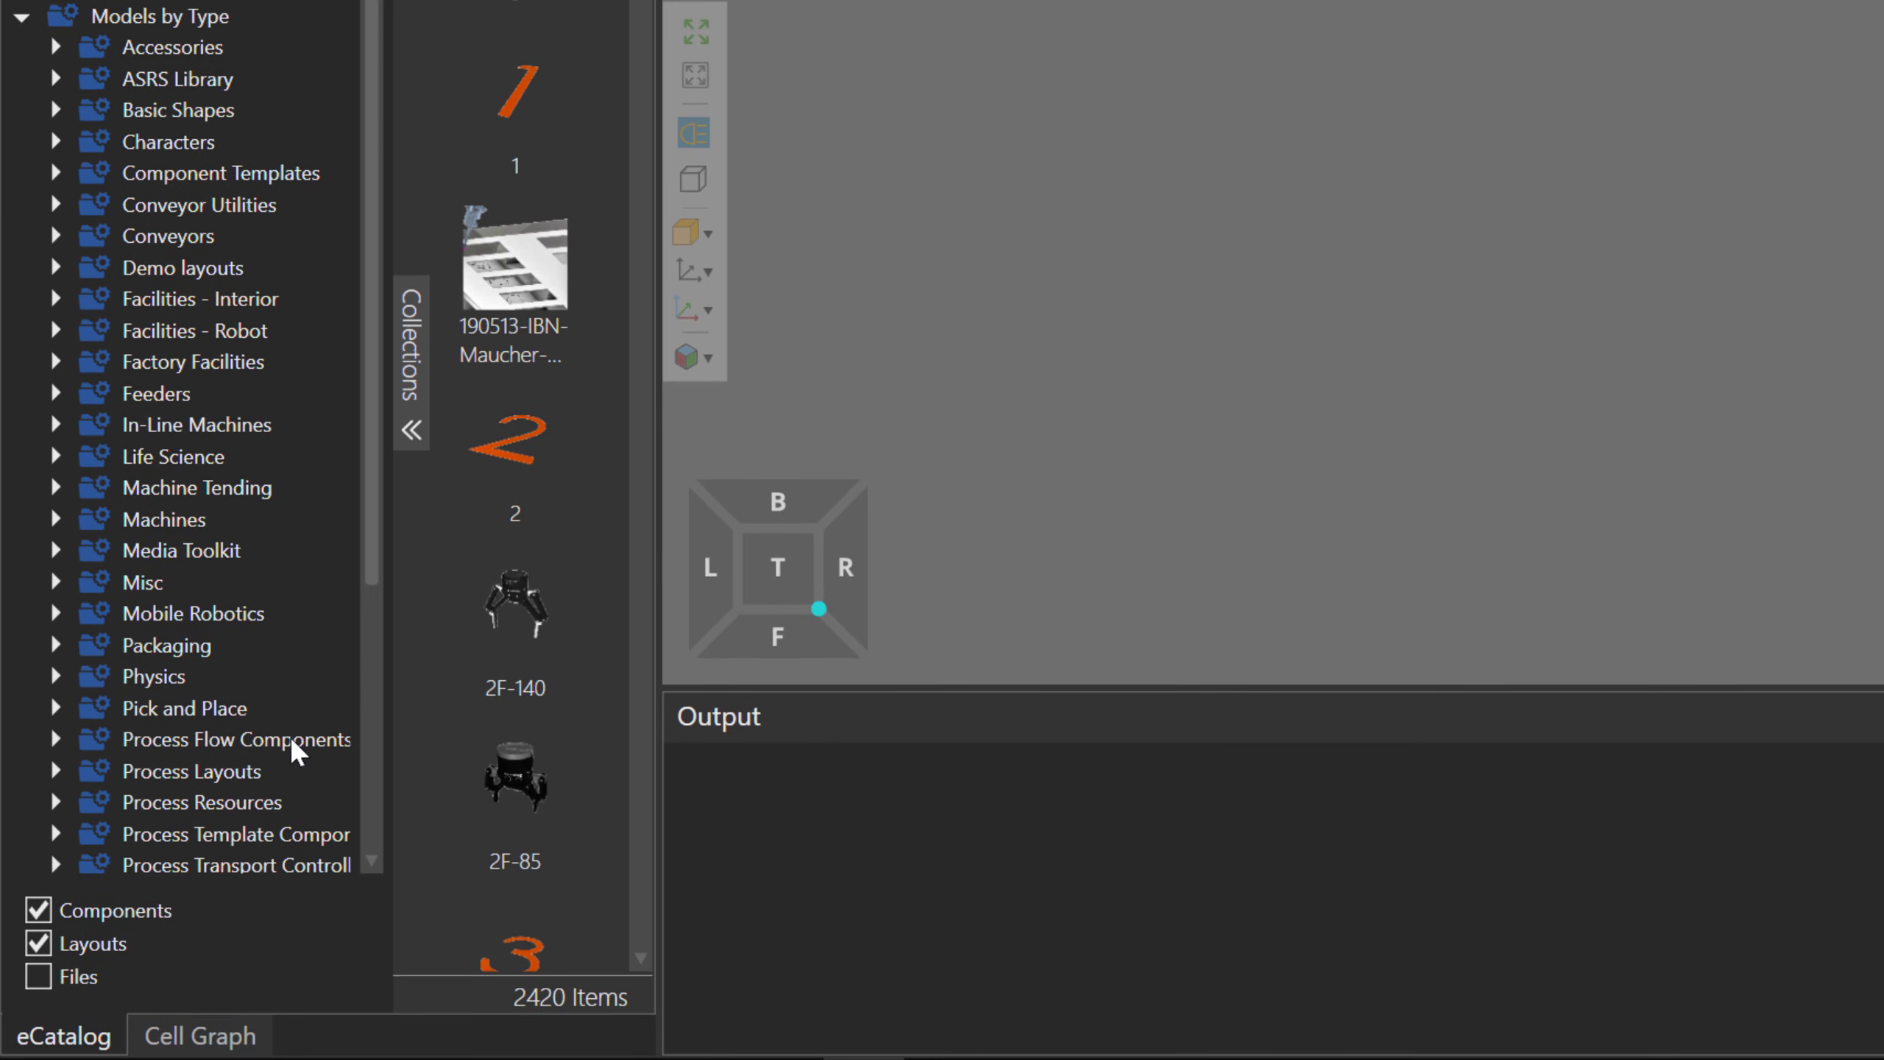
left_click(290, 736)
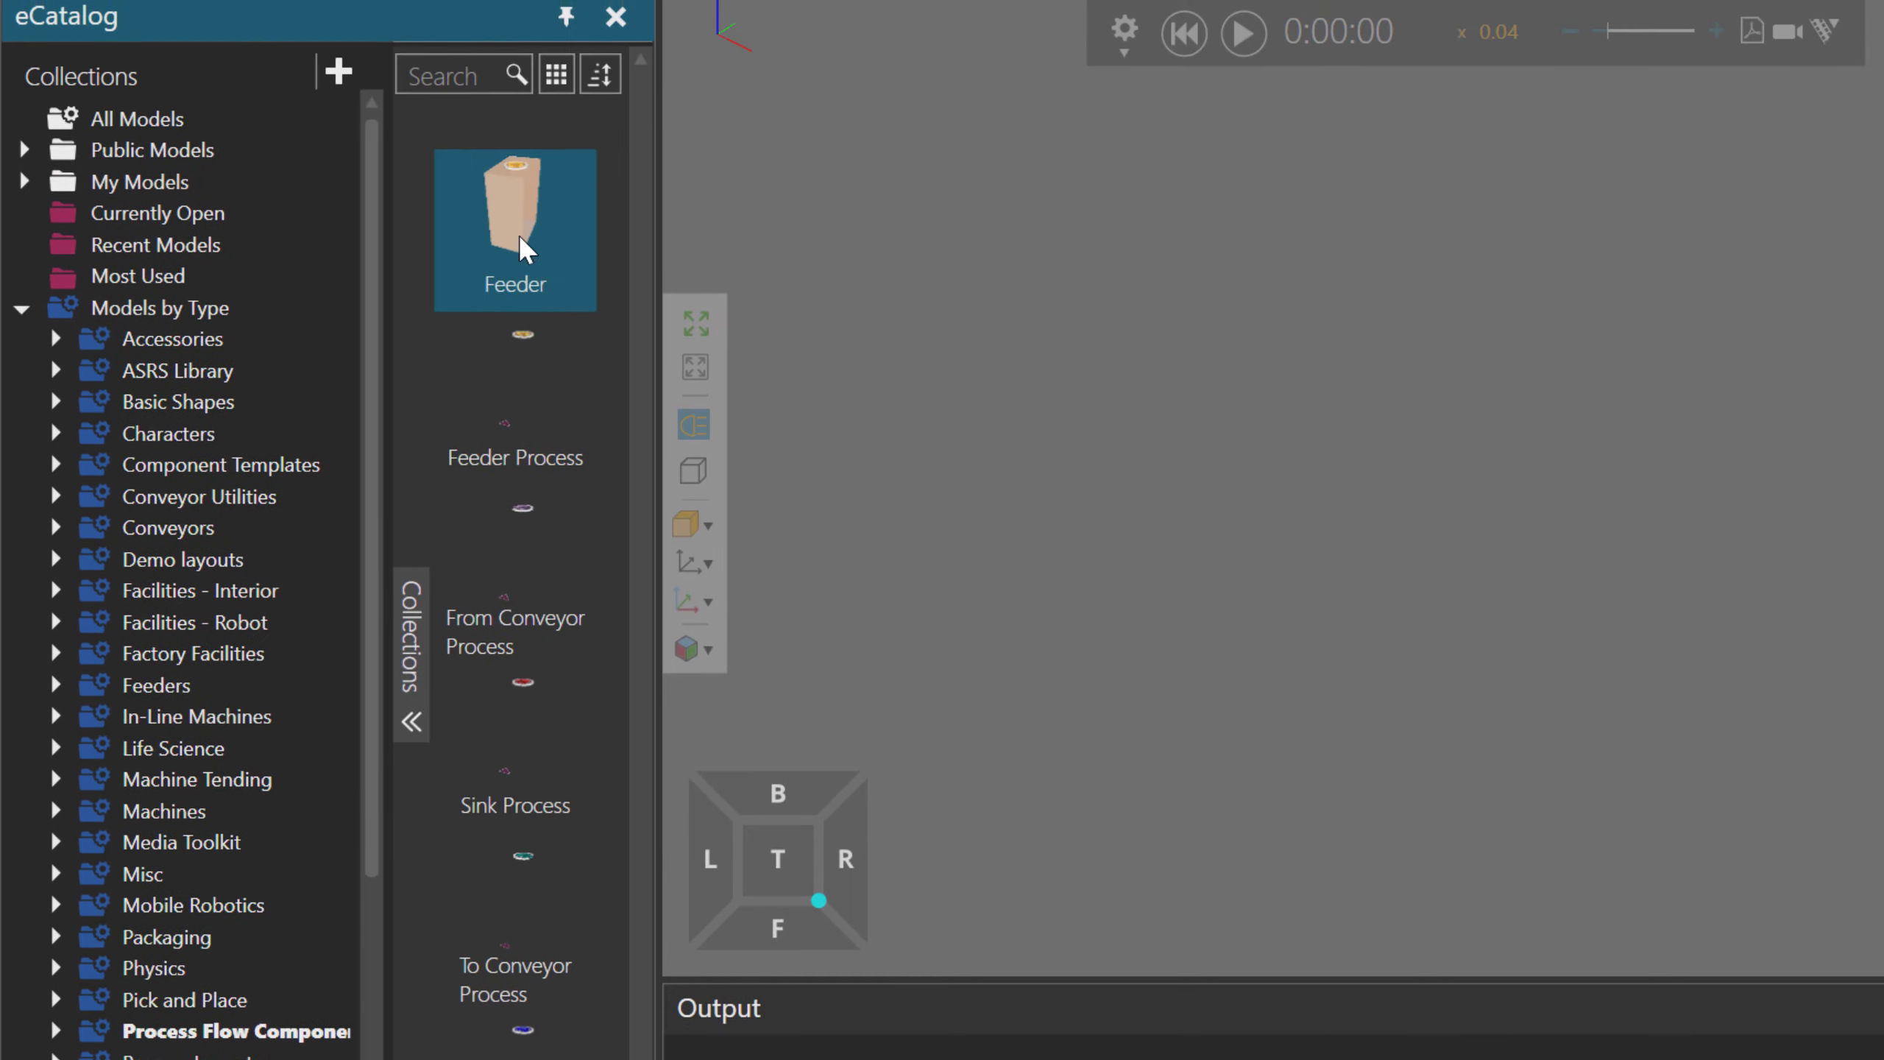
left_click(519, 238)
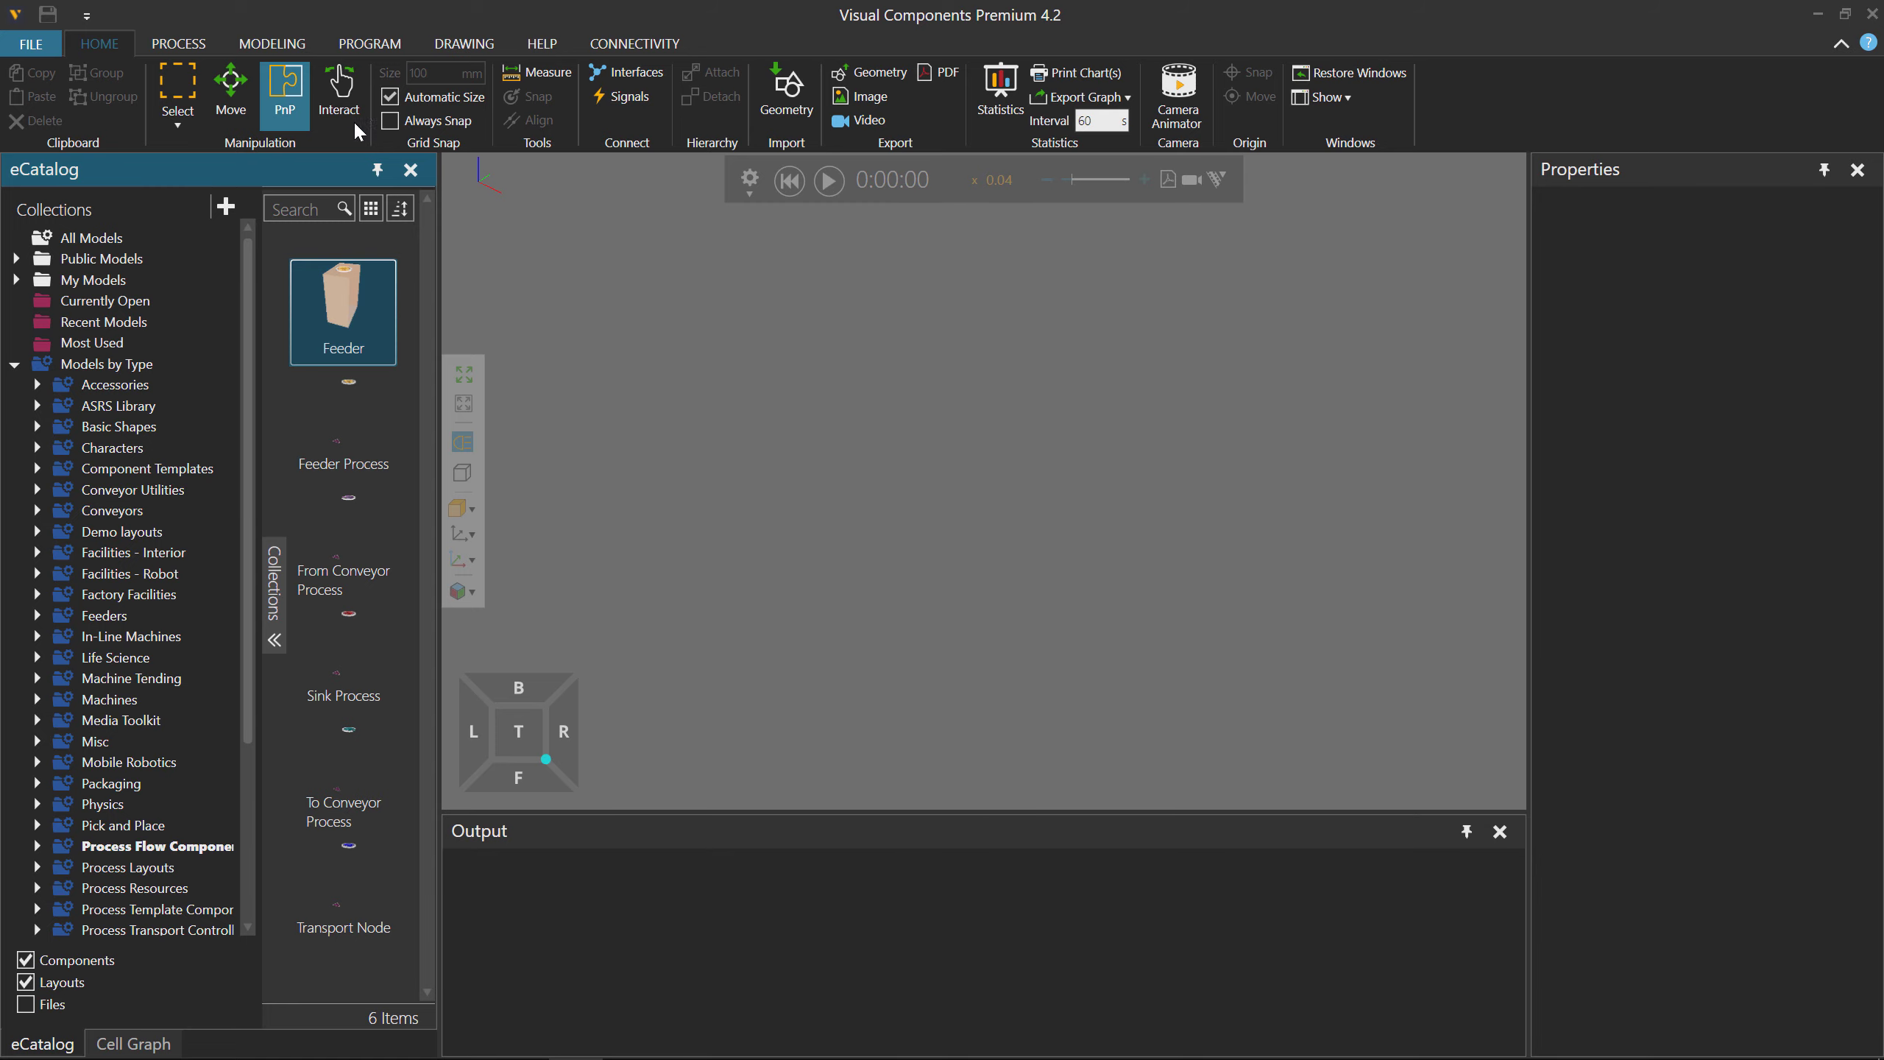
Create a new component and name it My Product Feeder.
left_click(292, 43)
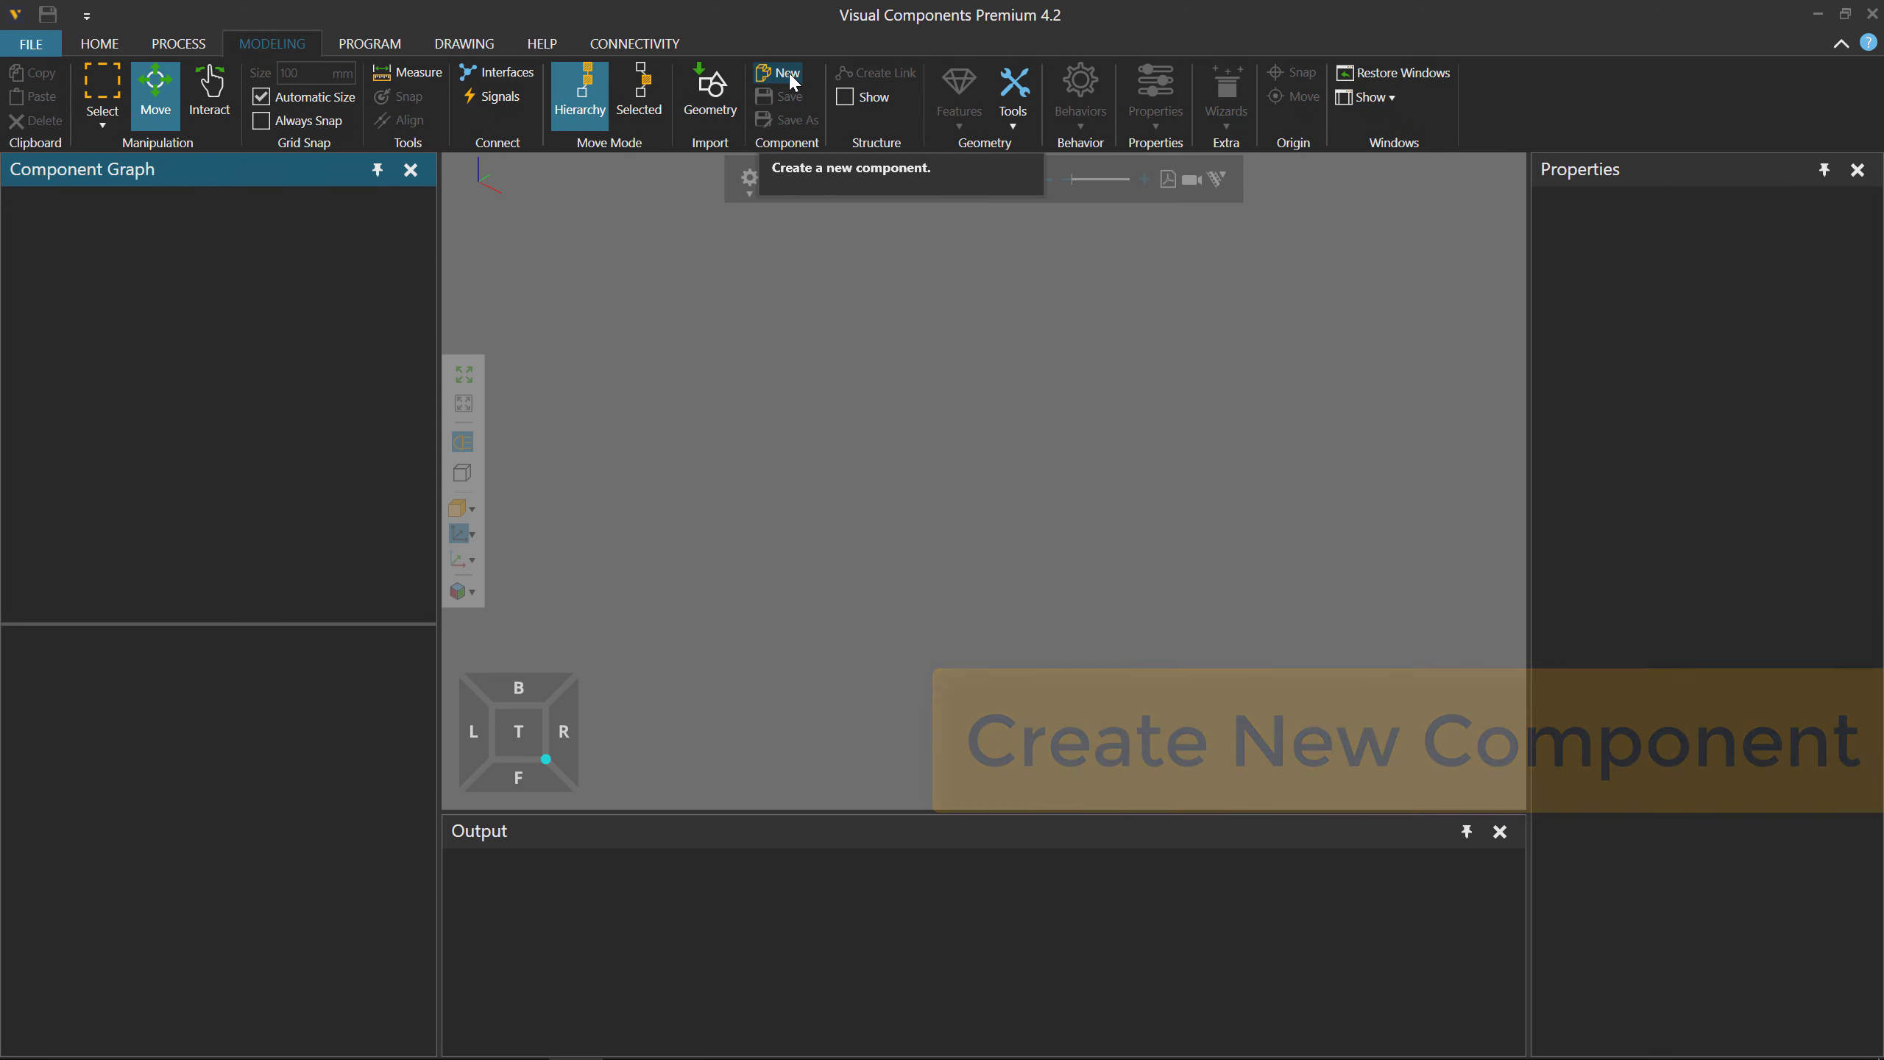
left_click(780, 73)
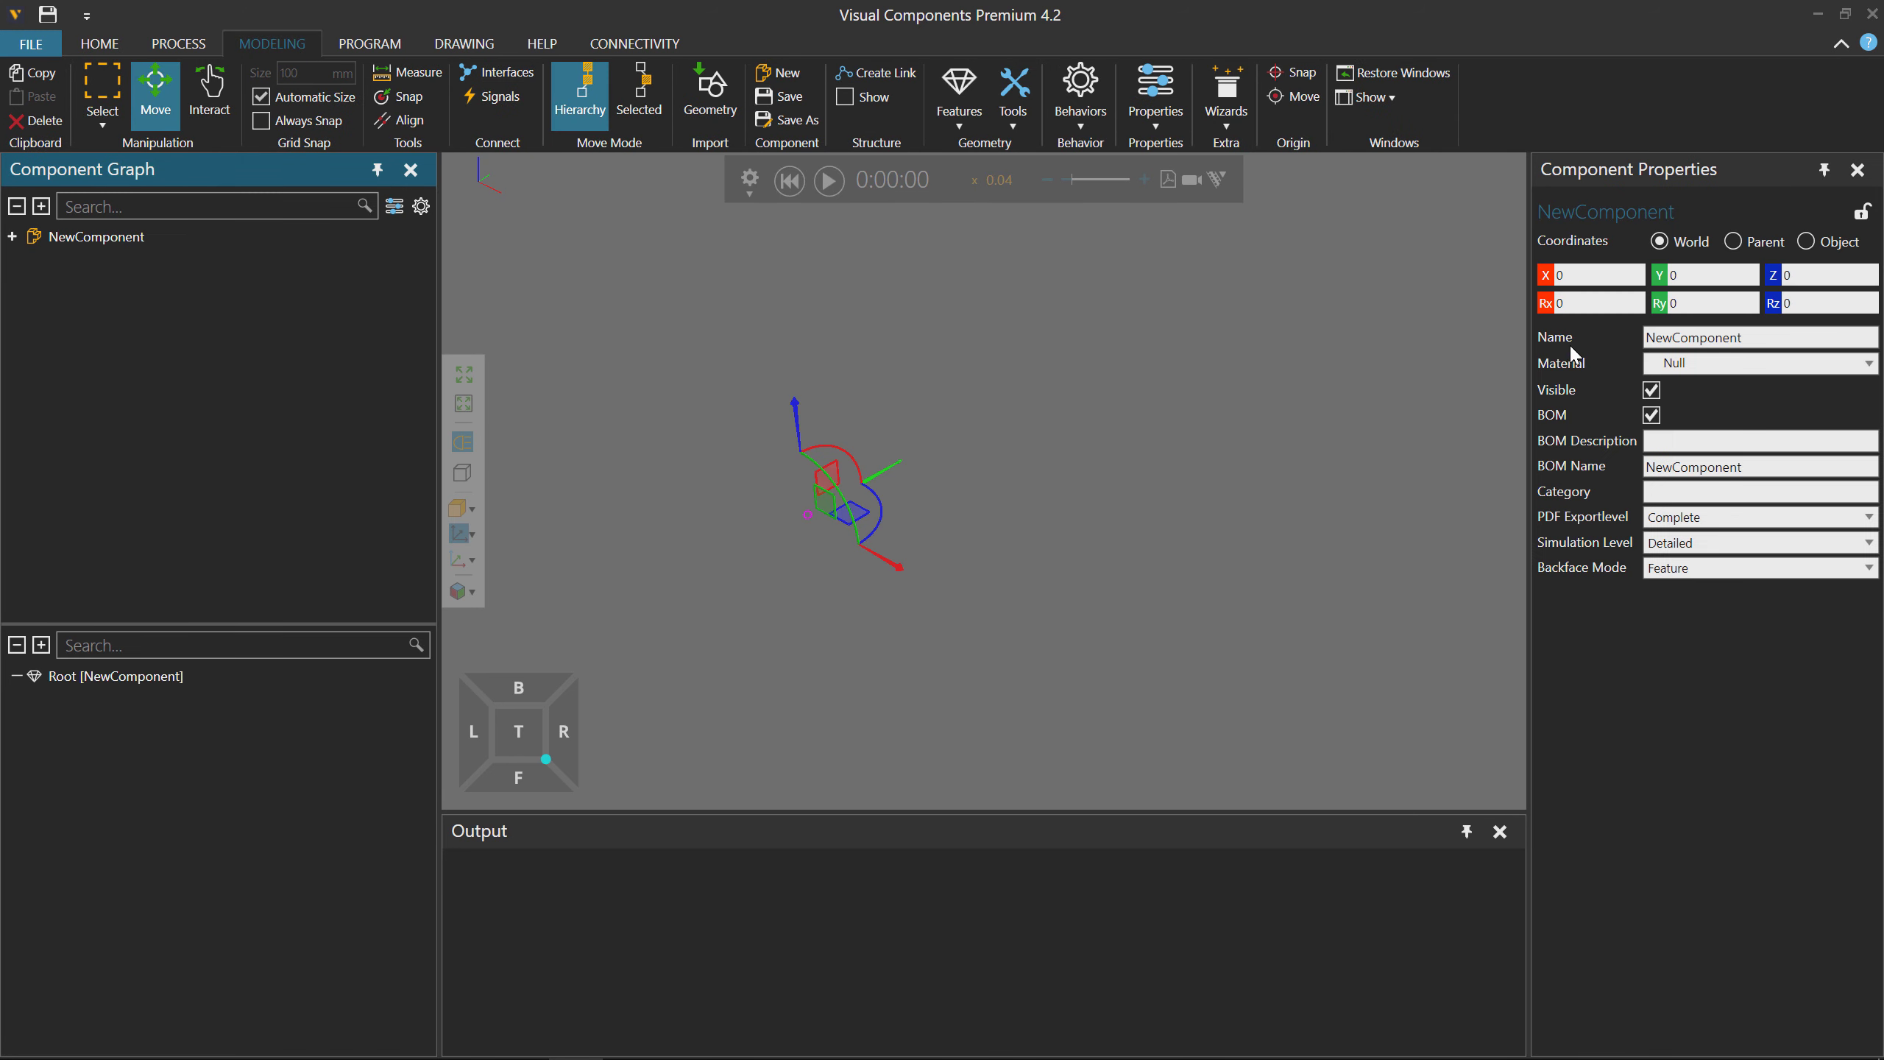
double_click(1668, 339)
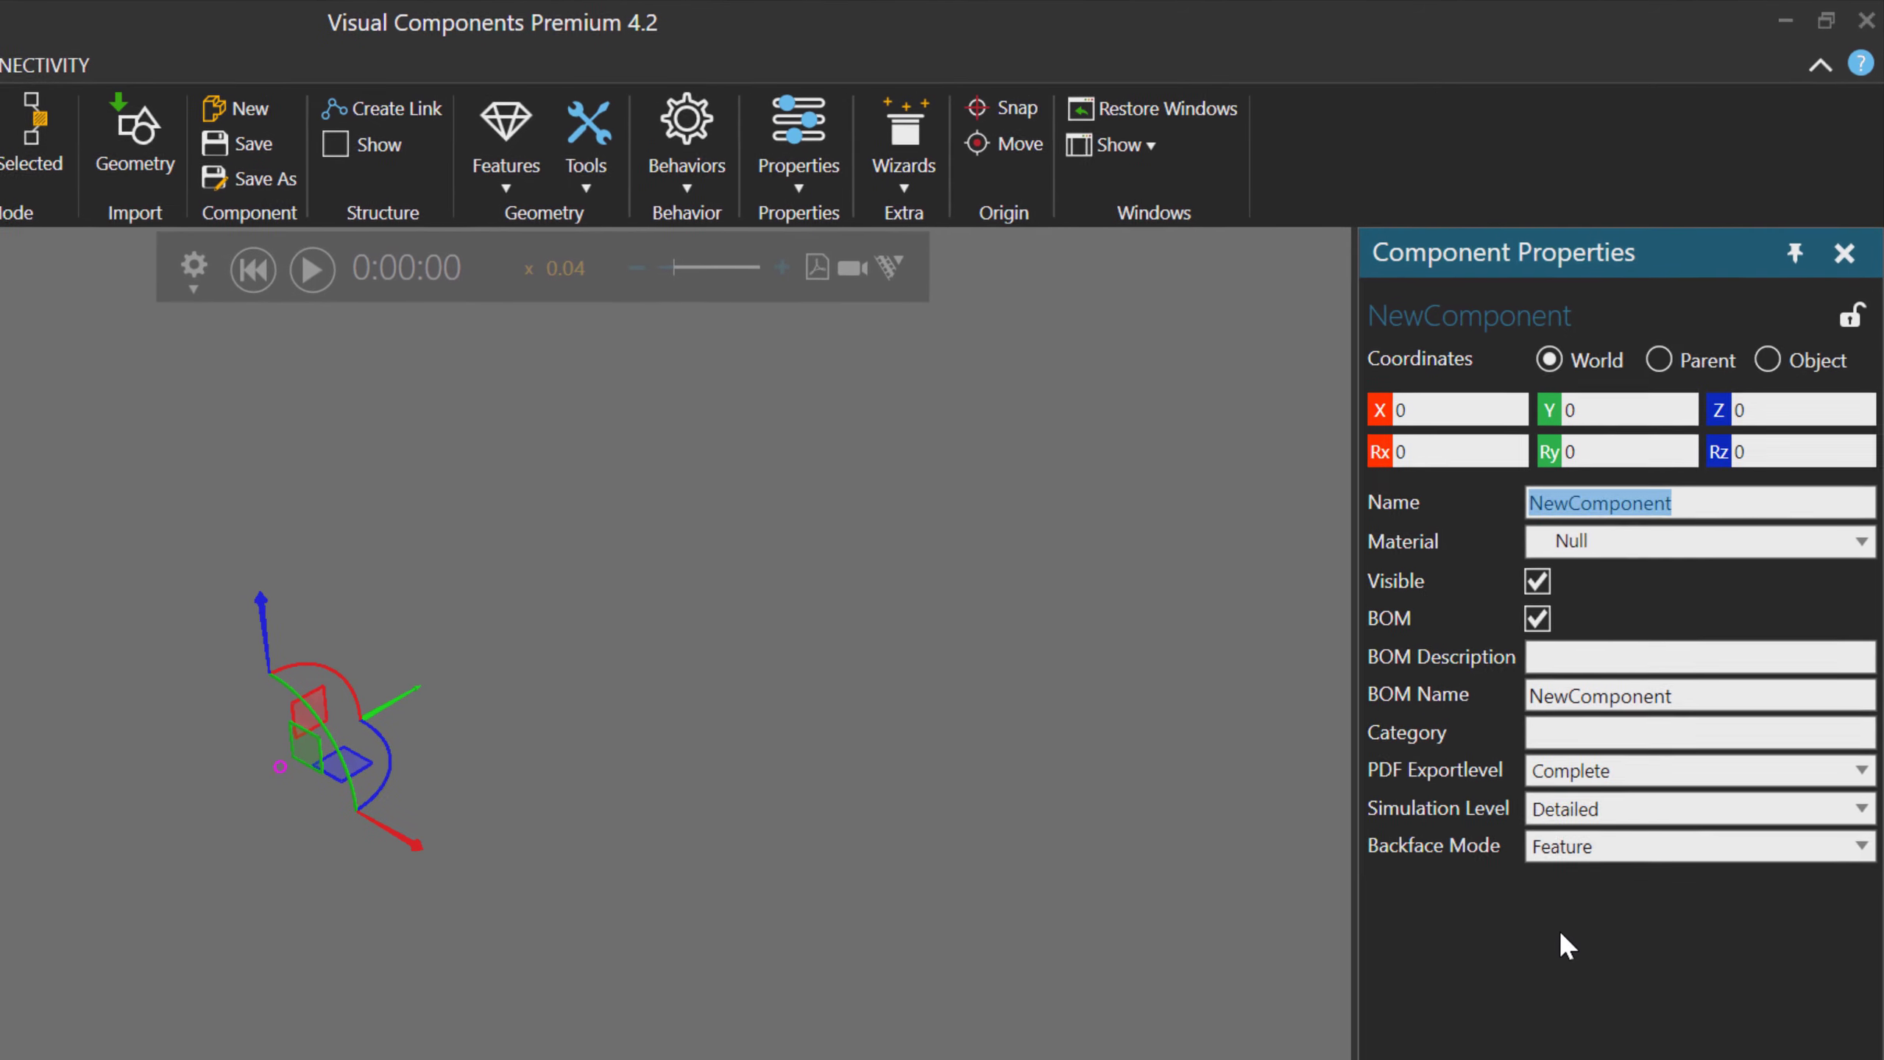
type("My Produt F")
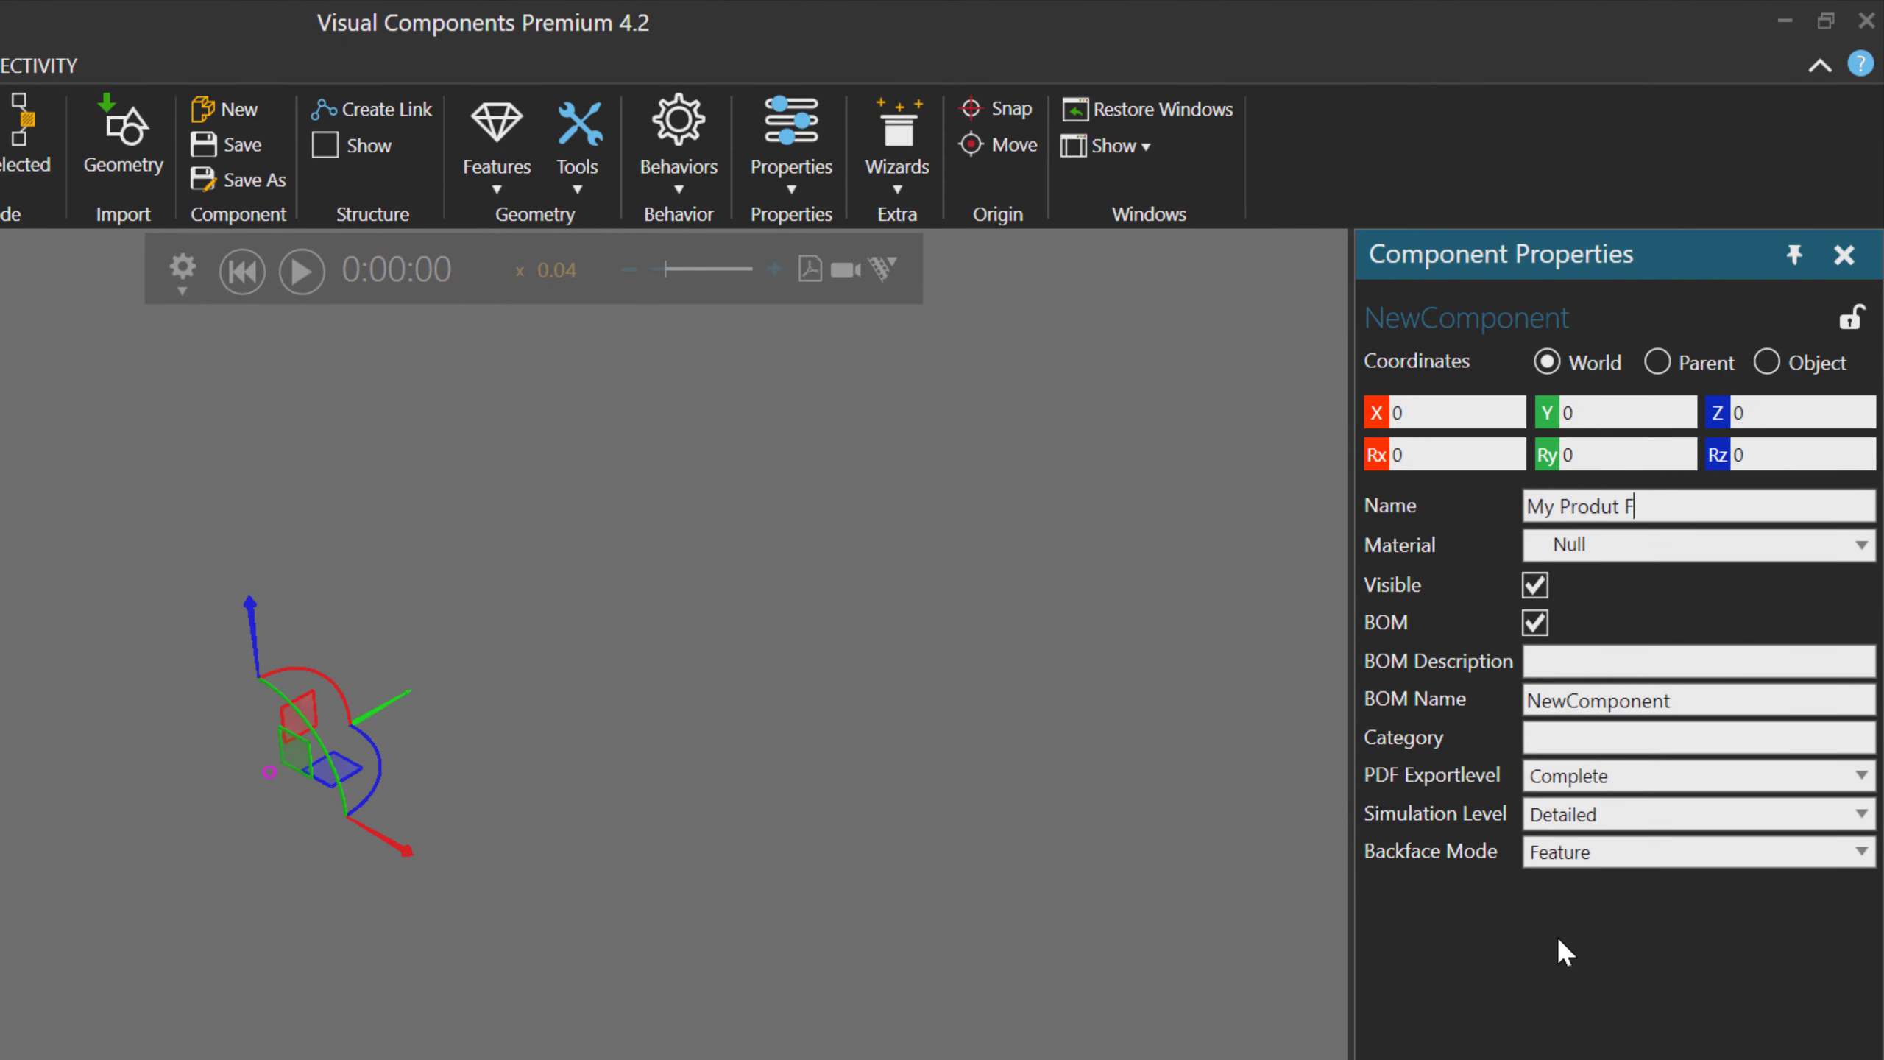
key("BackSpace")
key("BackSpace")
type("ct Feeder")
key("Return")
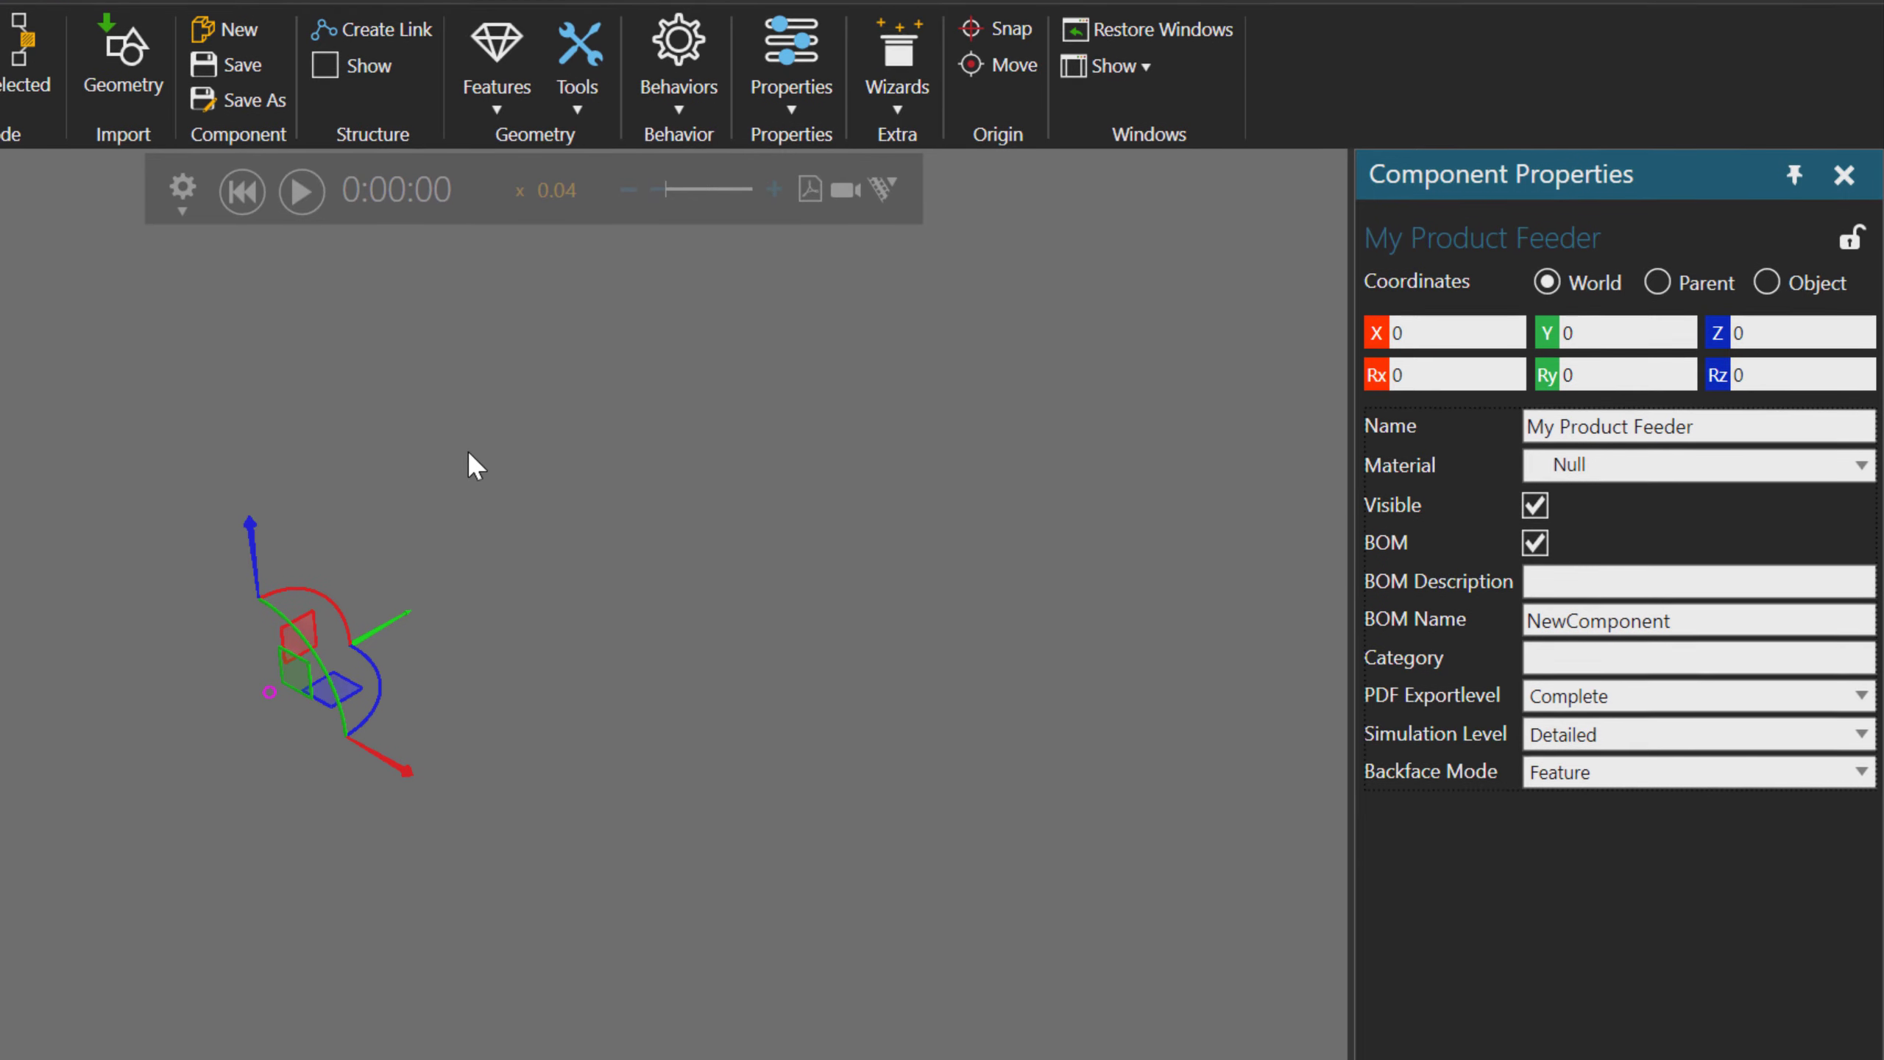
Add a box feature to the component with length 500 mm, width 500 mm and height 700 mm.
left_click(501, 66)
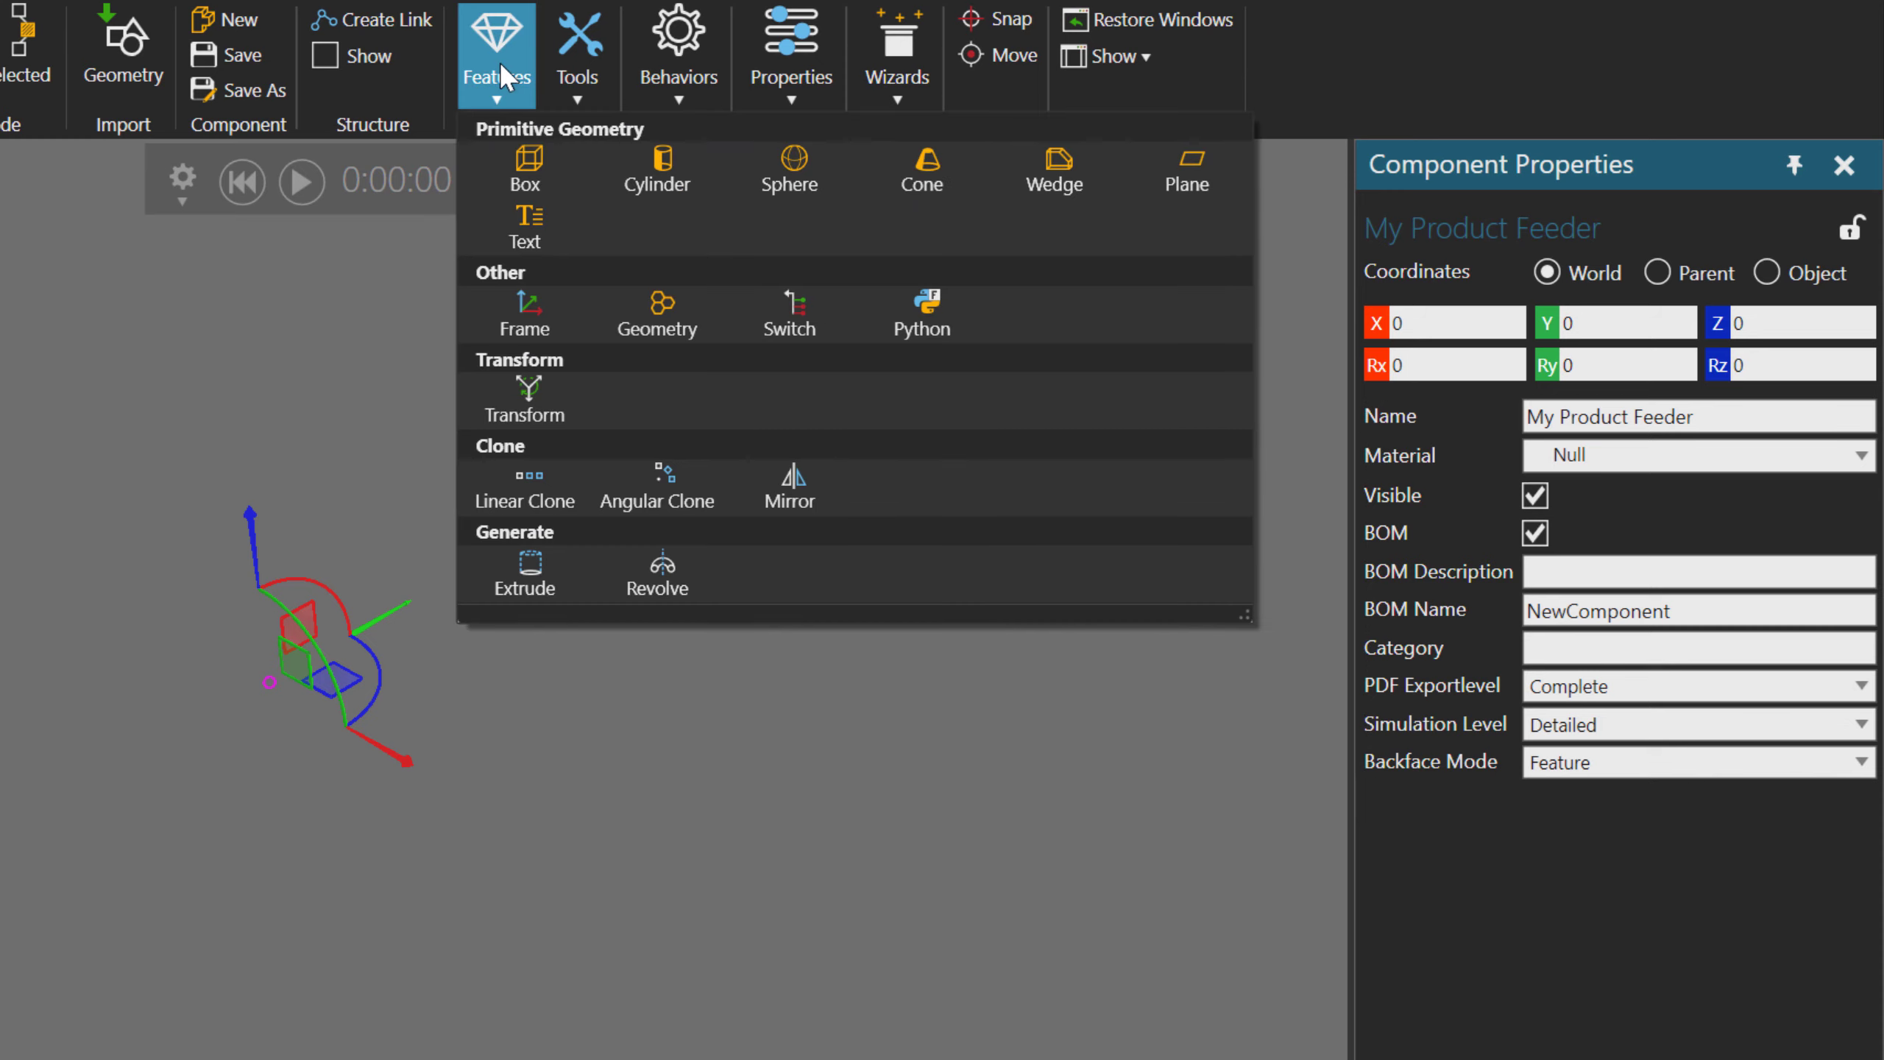
left_click(526, 178)
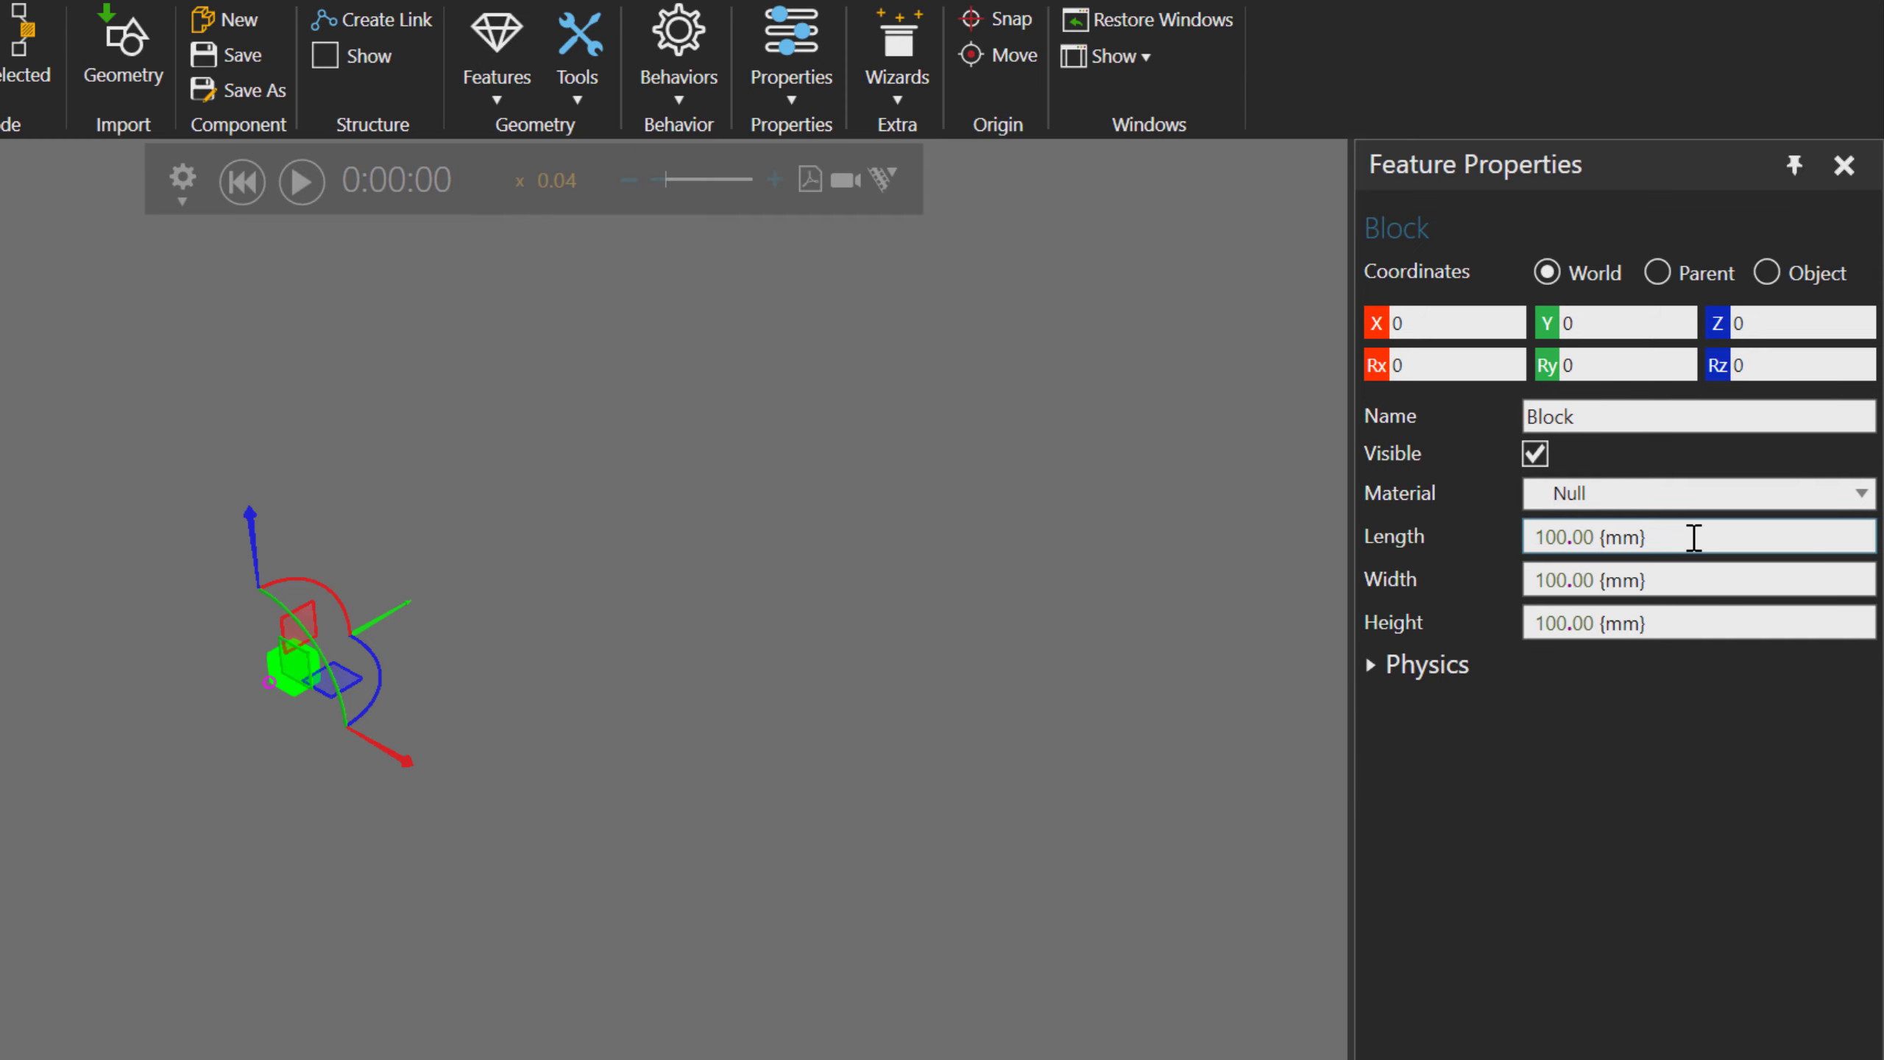
left_click_drag(1694, 536, 1434, 540)
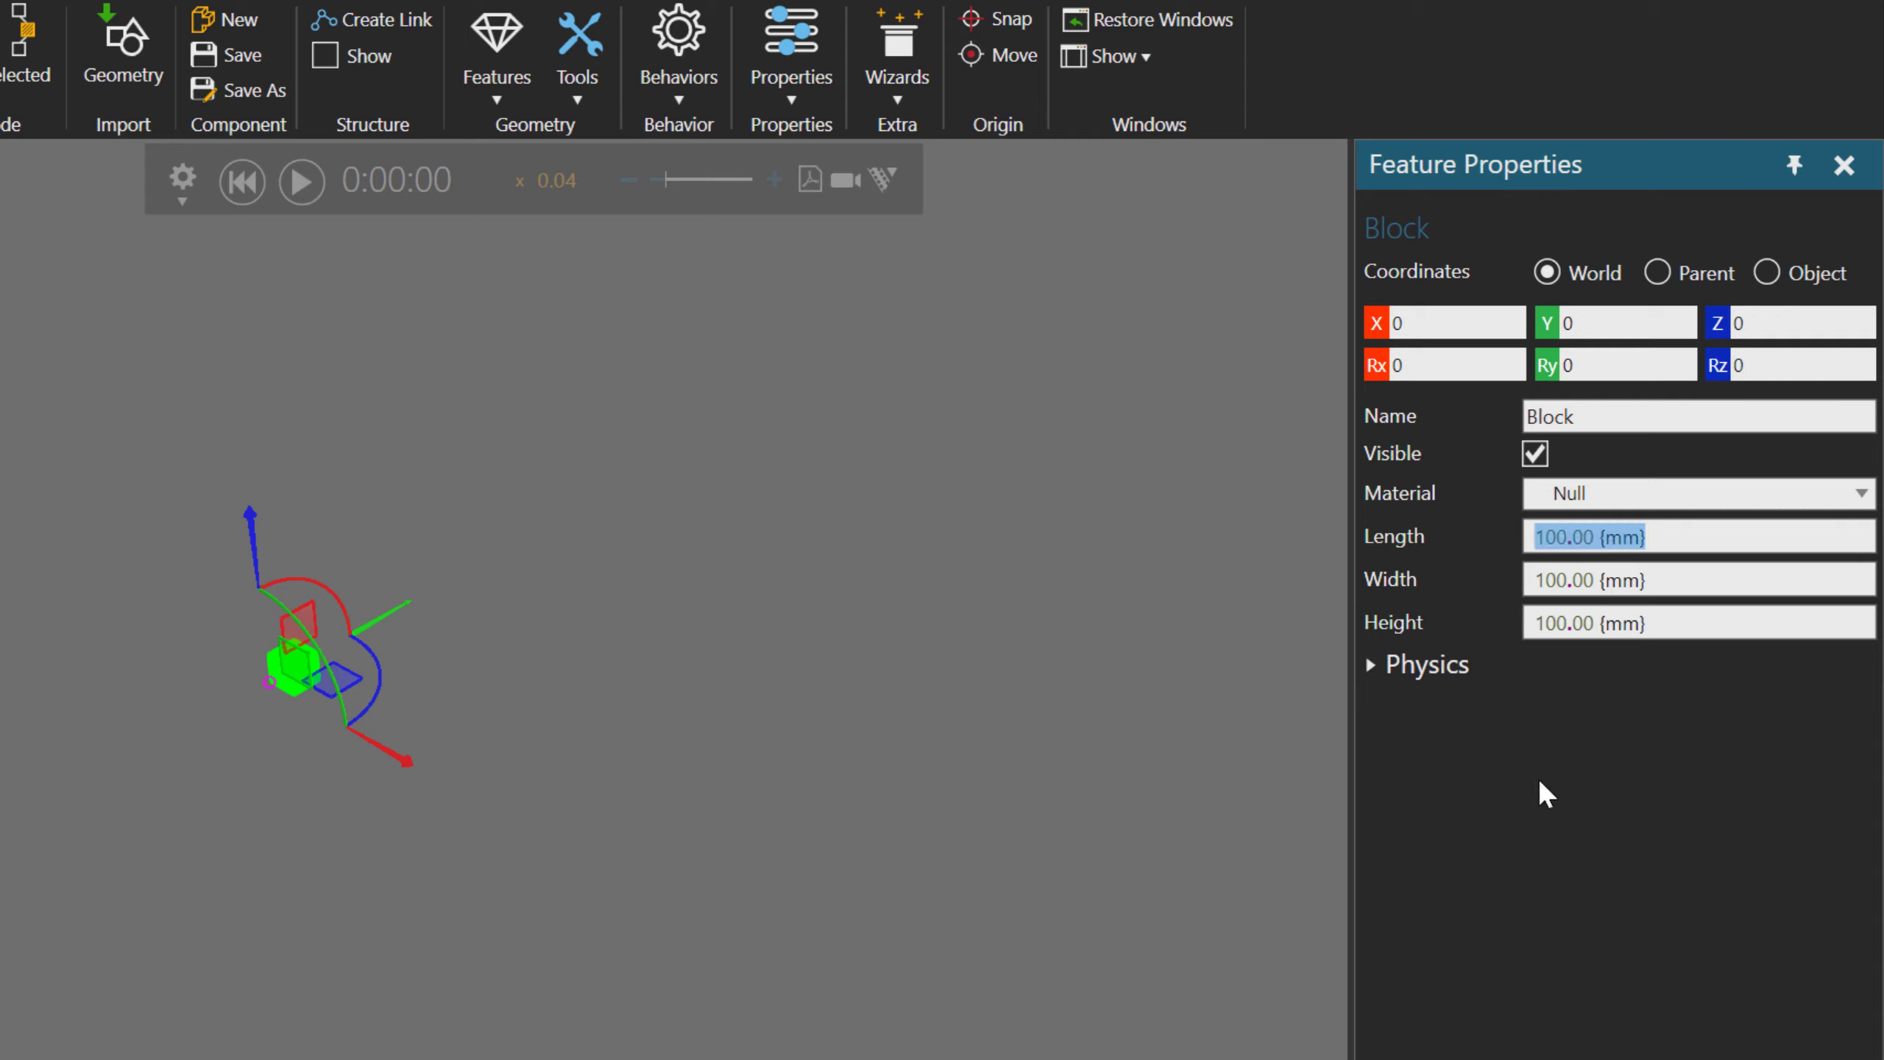
type("500")
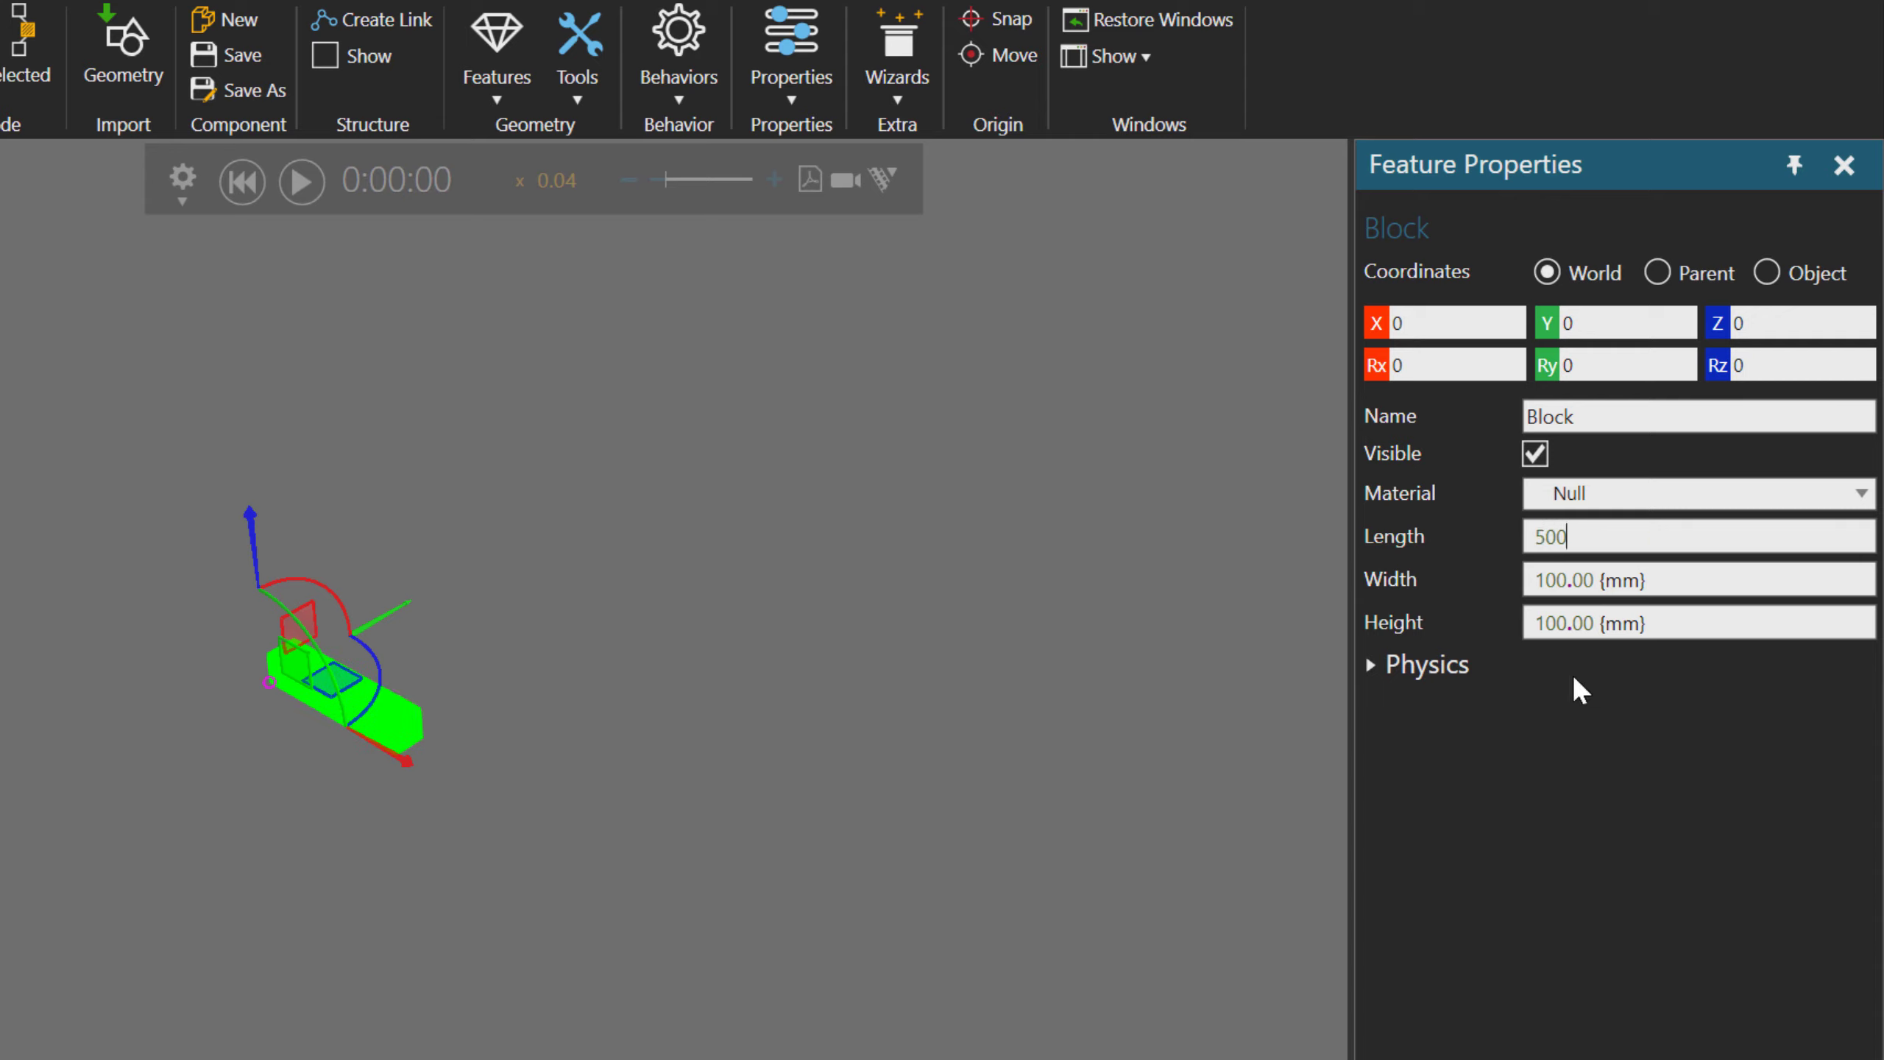
left_click_drag(1661, 585, 1509, 684)
type("500")
key("Tab")
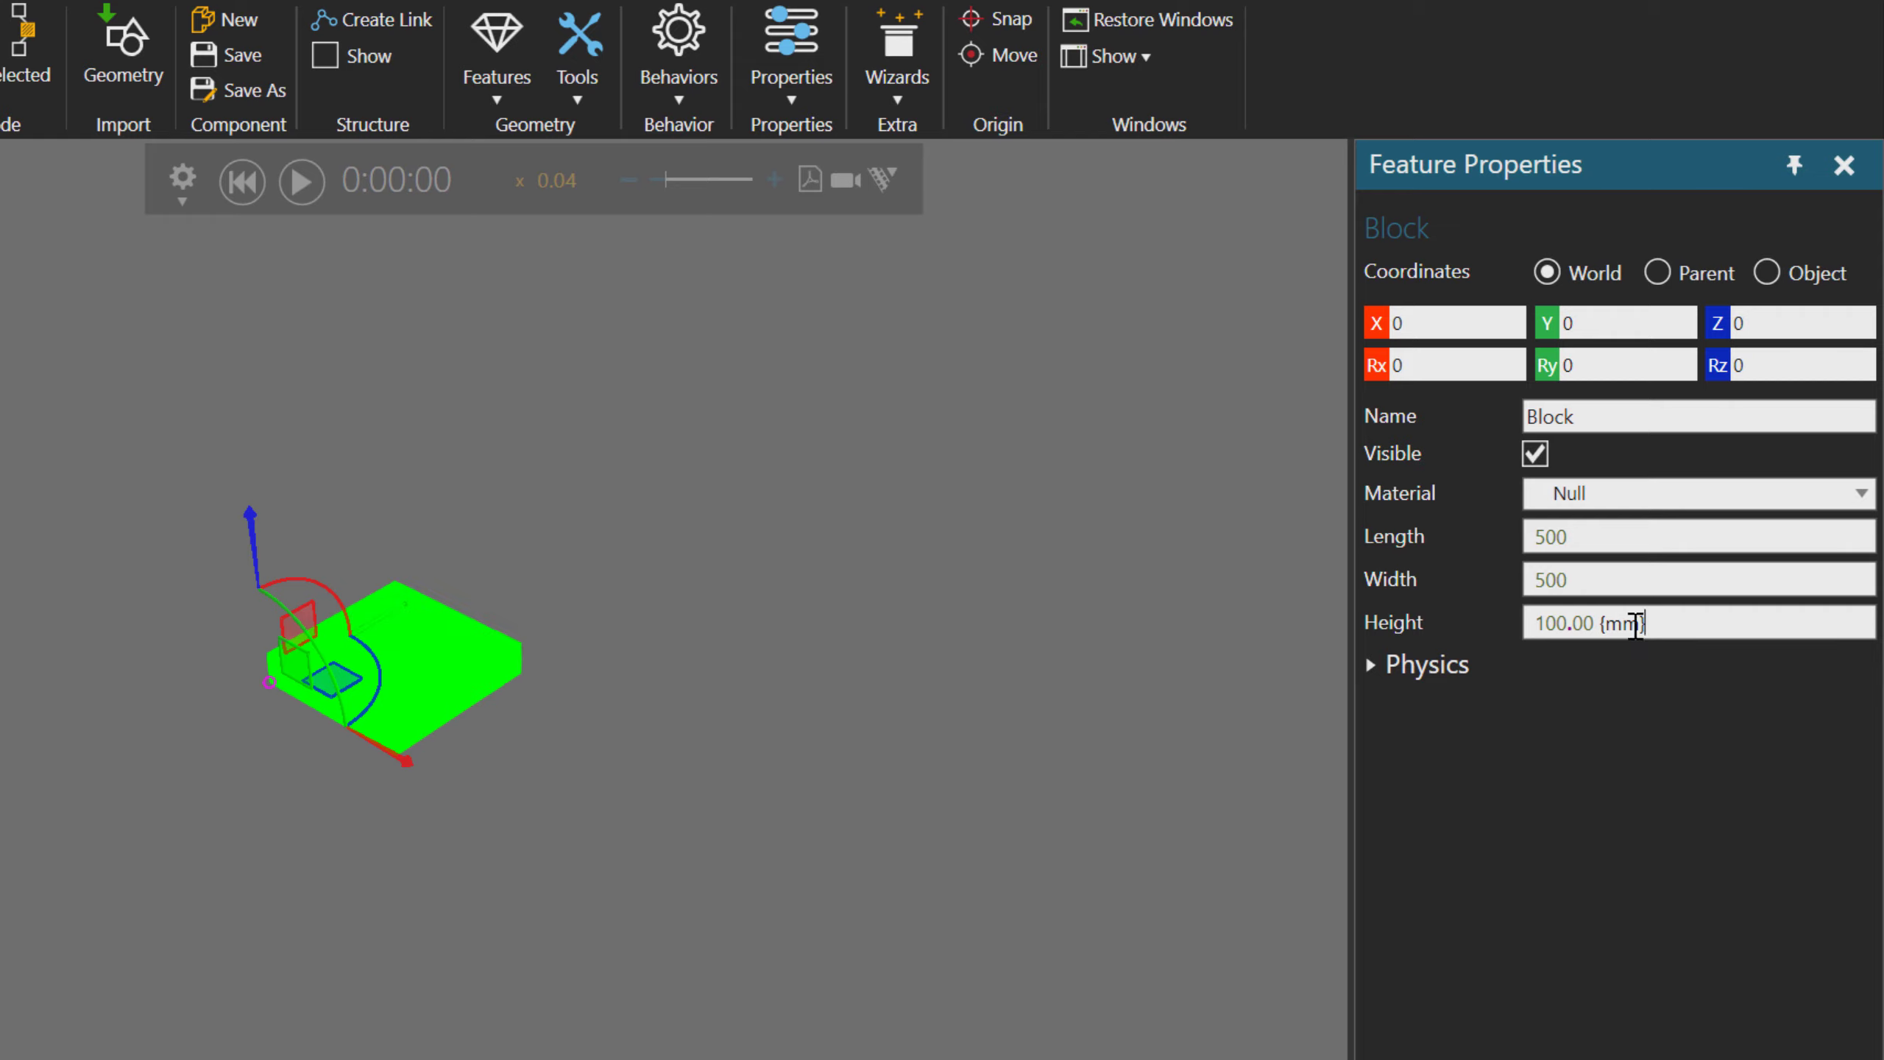
type("700")
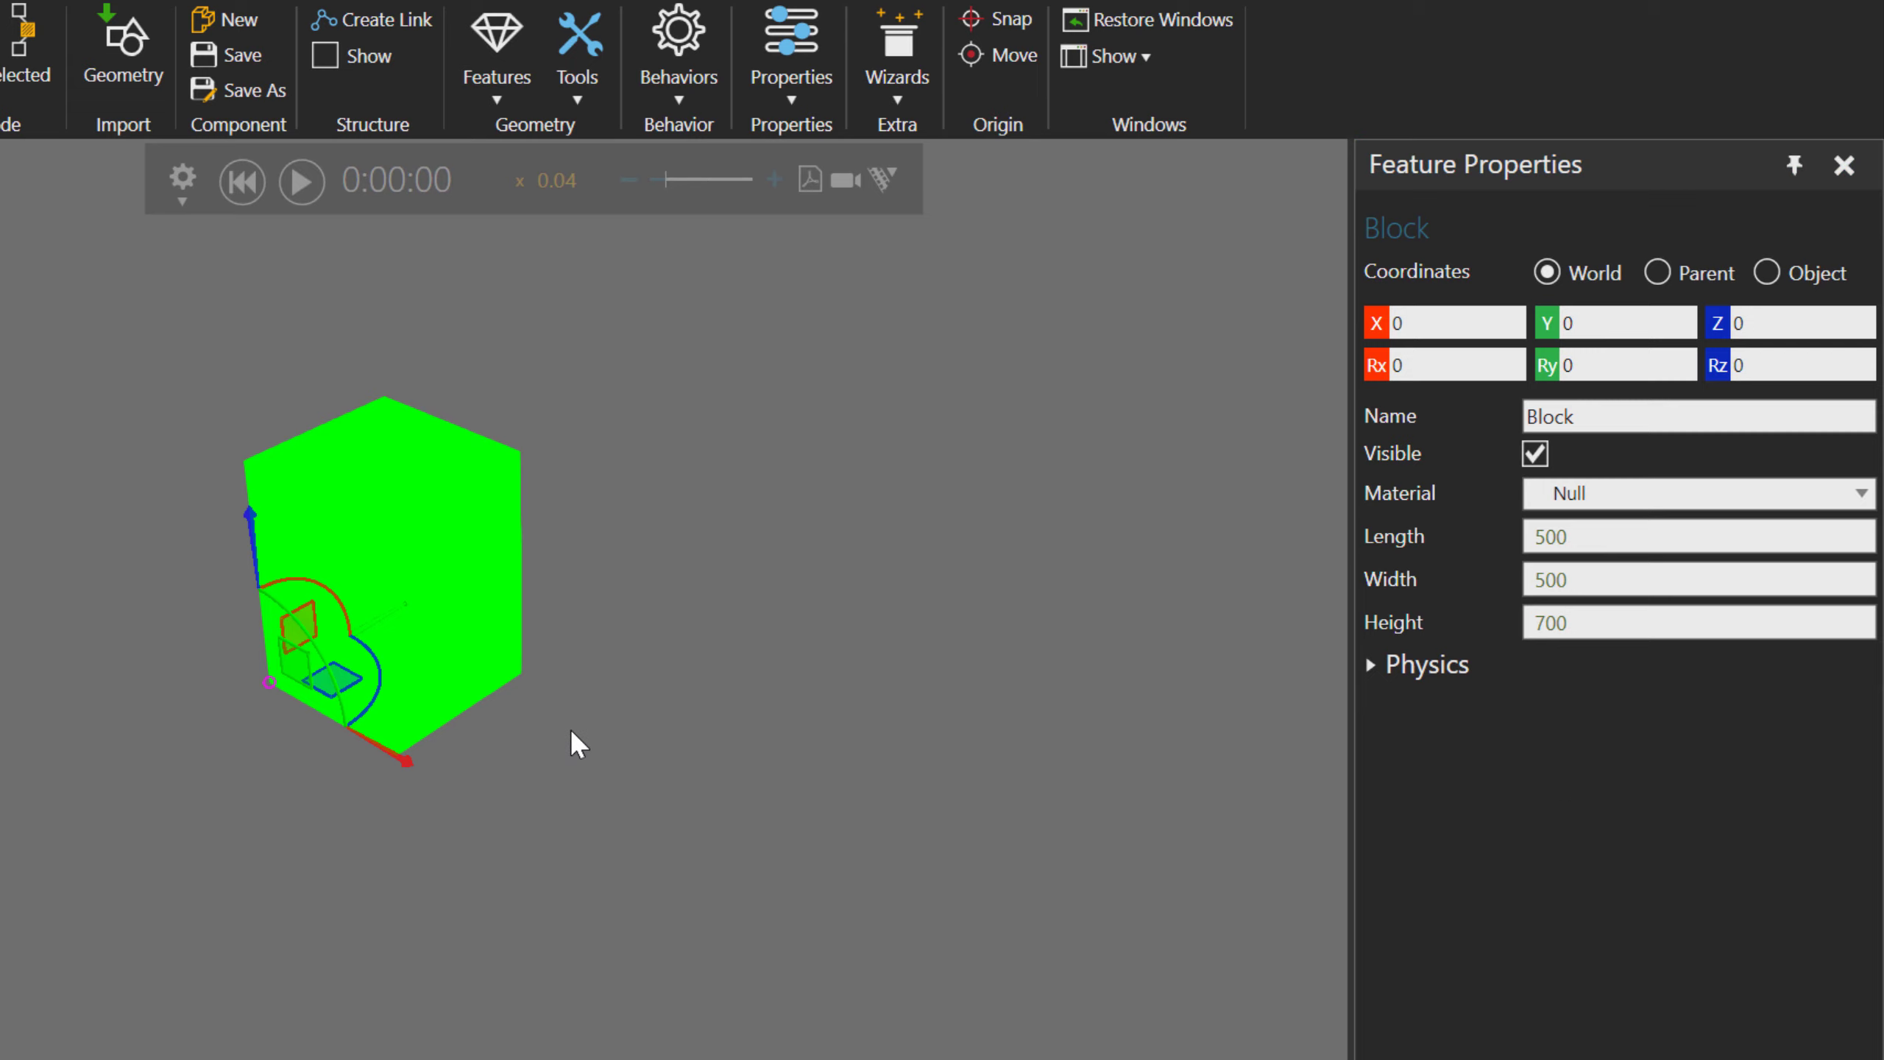
middle_click_drag(569, 727, 656, 766)
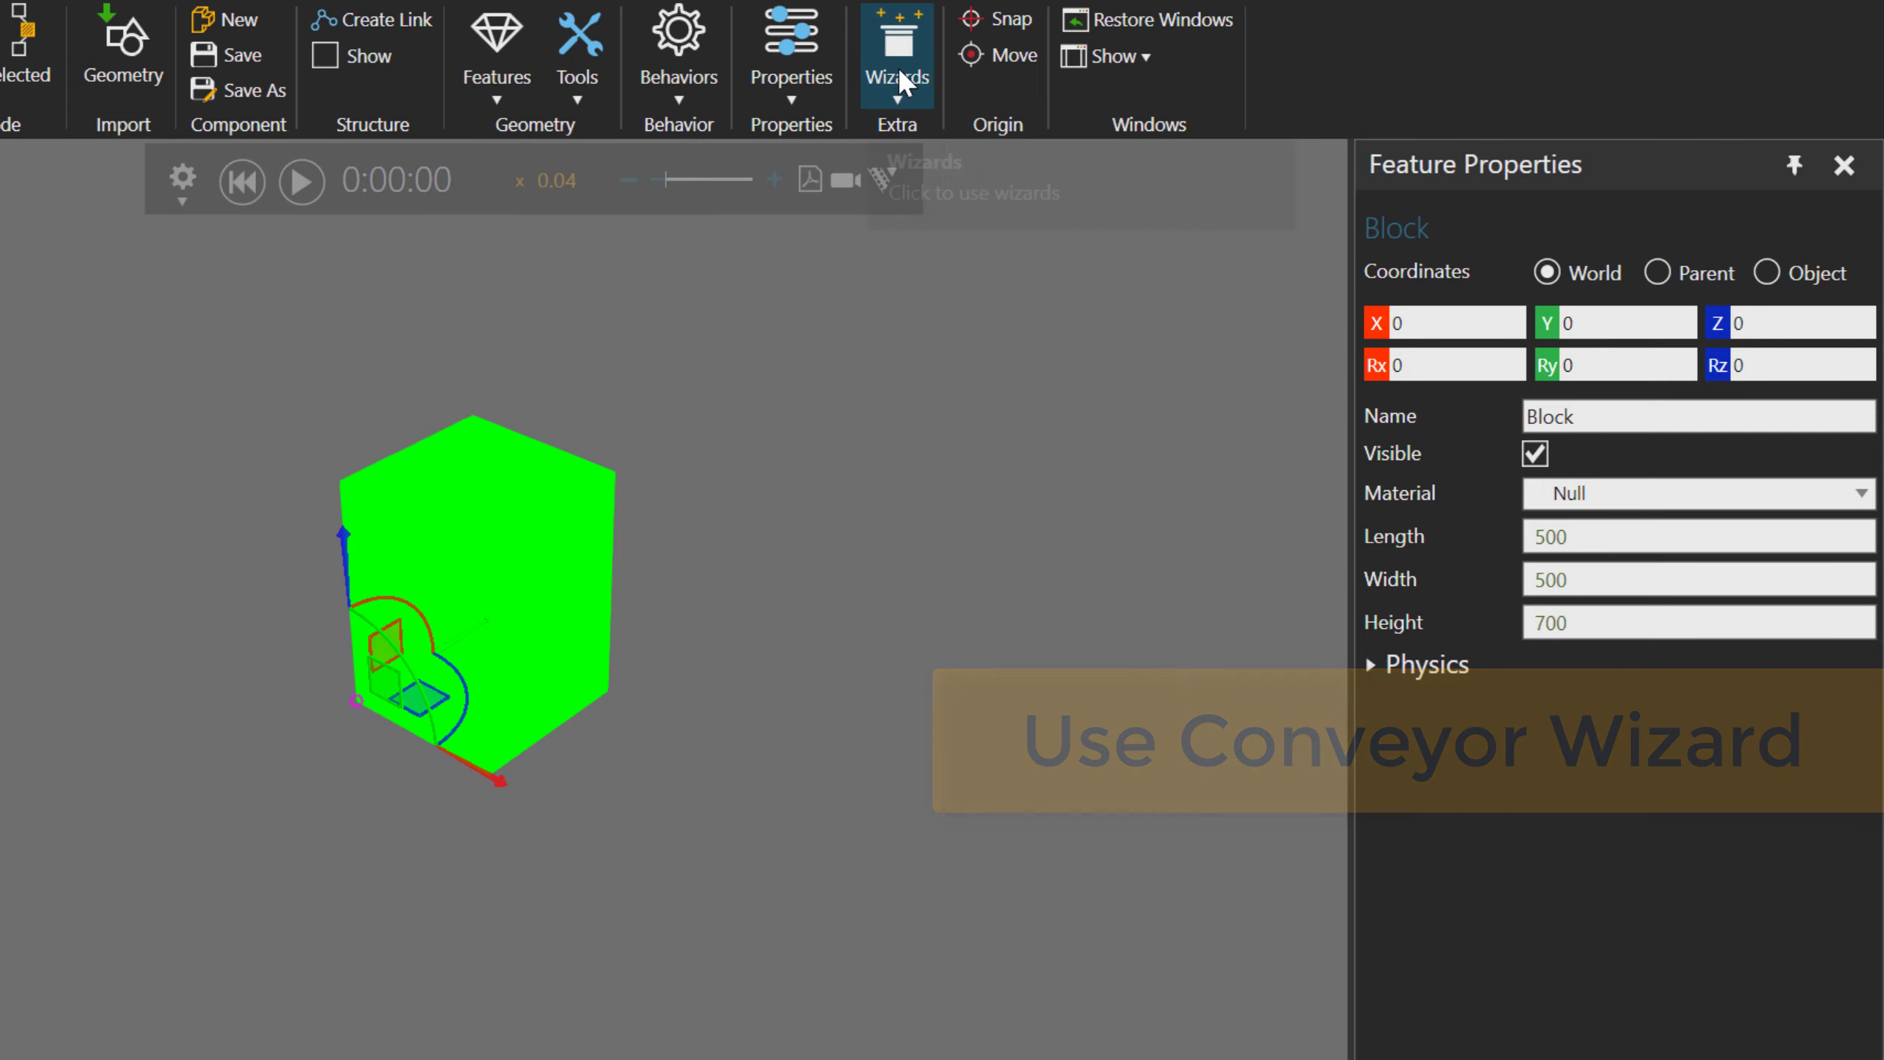
Start the Conveyor wizard for the component and set its input connection to None.
left_click(897, 67)
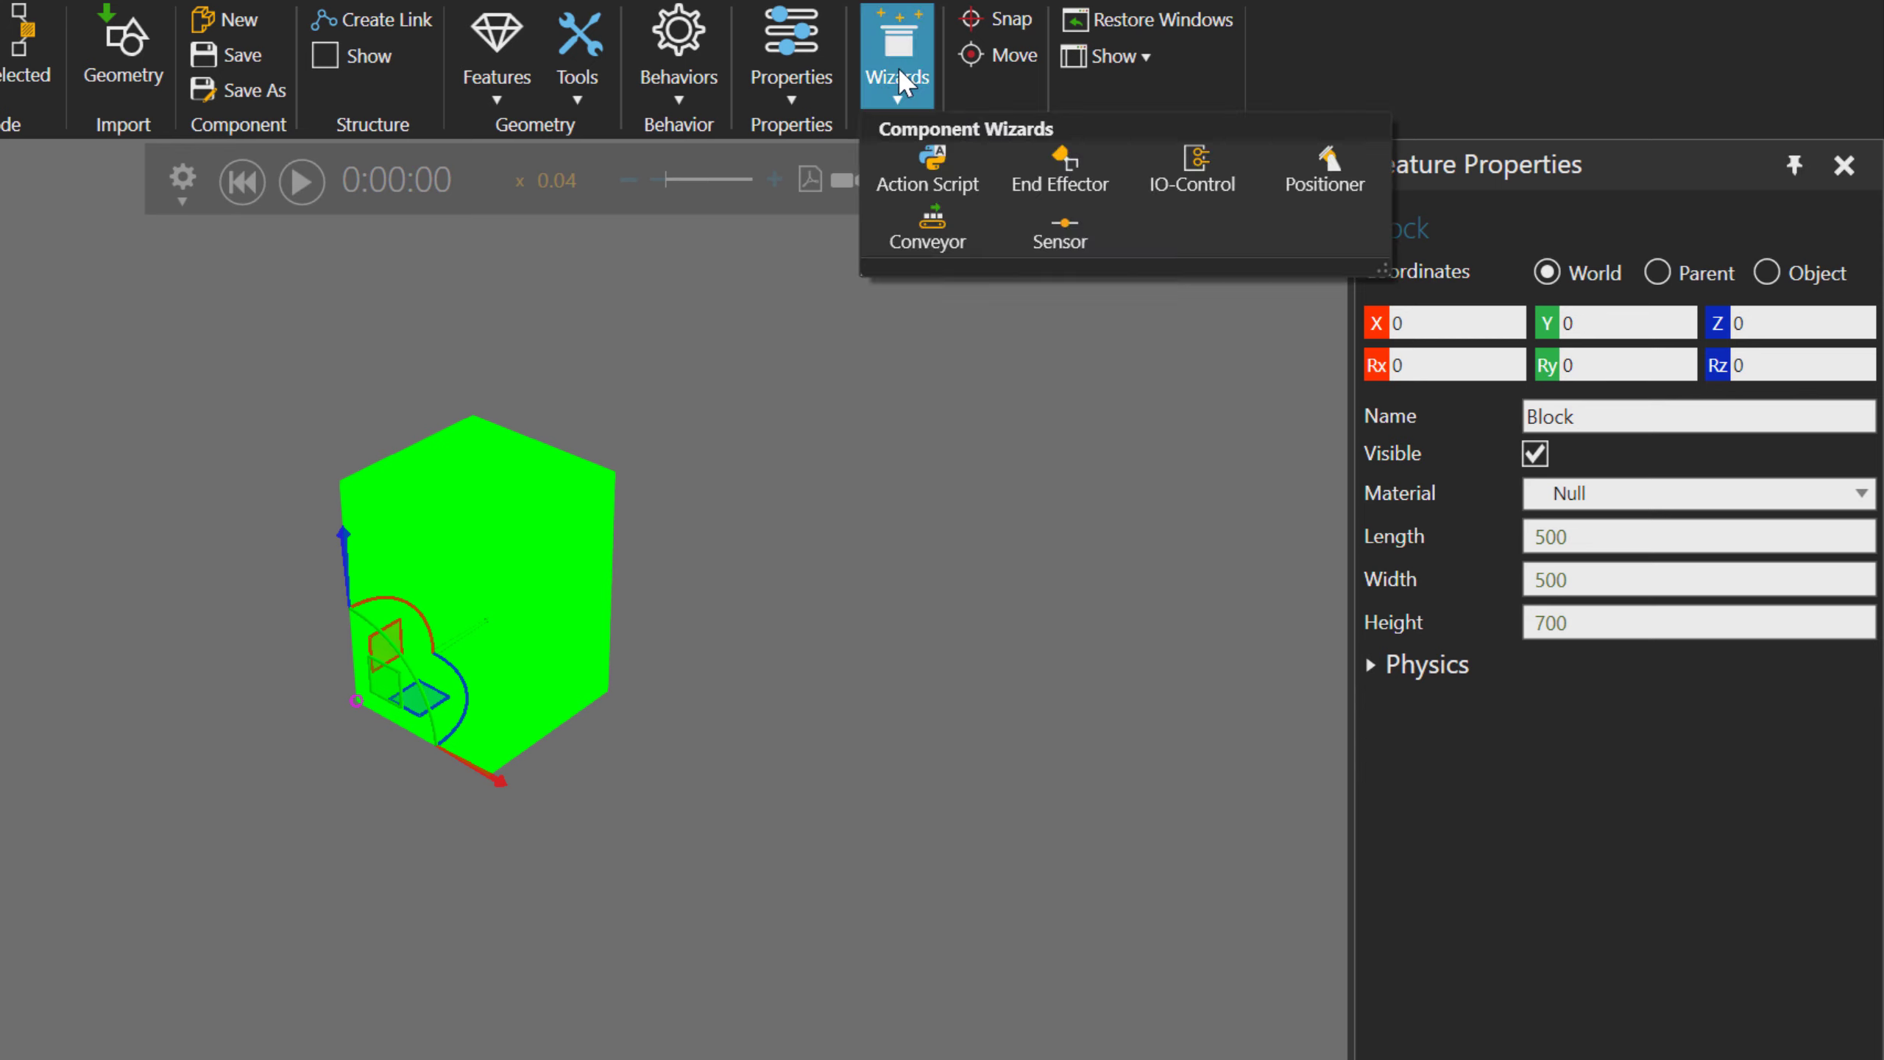
left_click(932, 236)
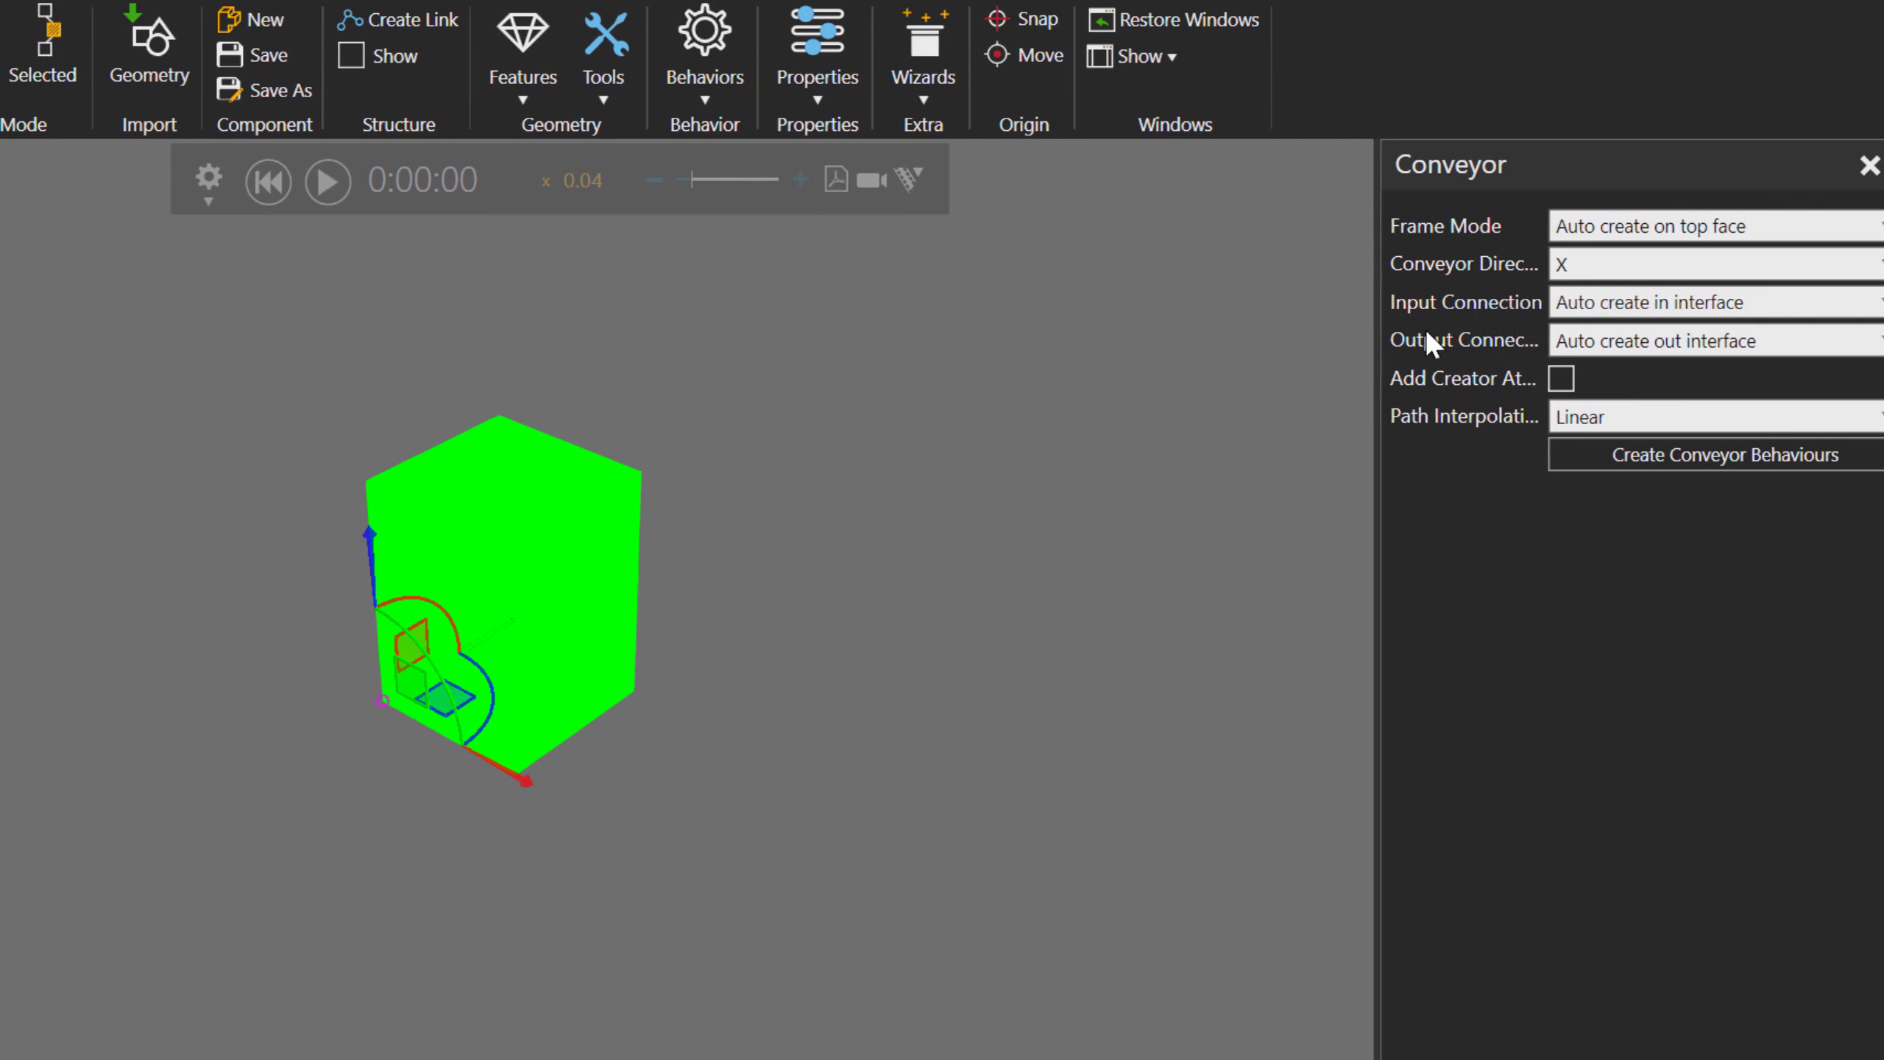
left_click(1583, 307)
left_click(1568, 340)
left_click_drag(1346, 316, 1239, 326)
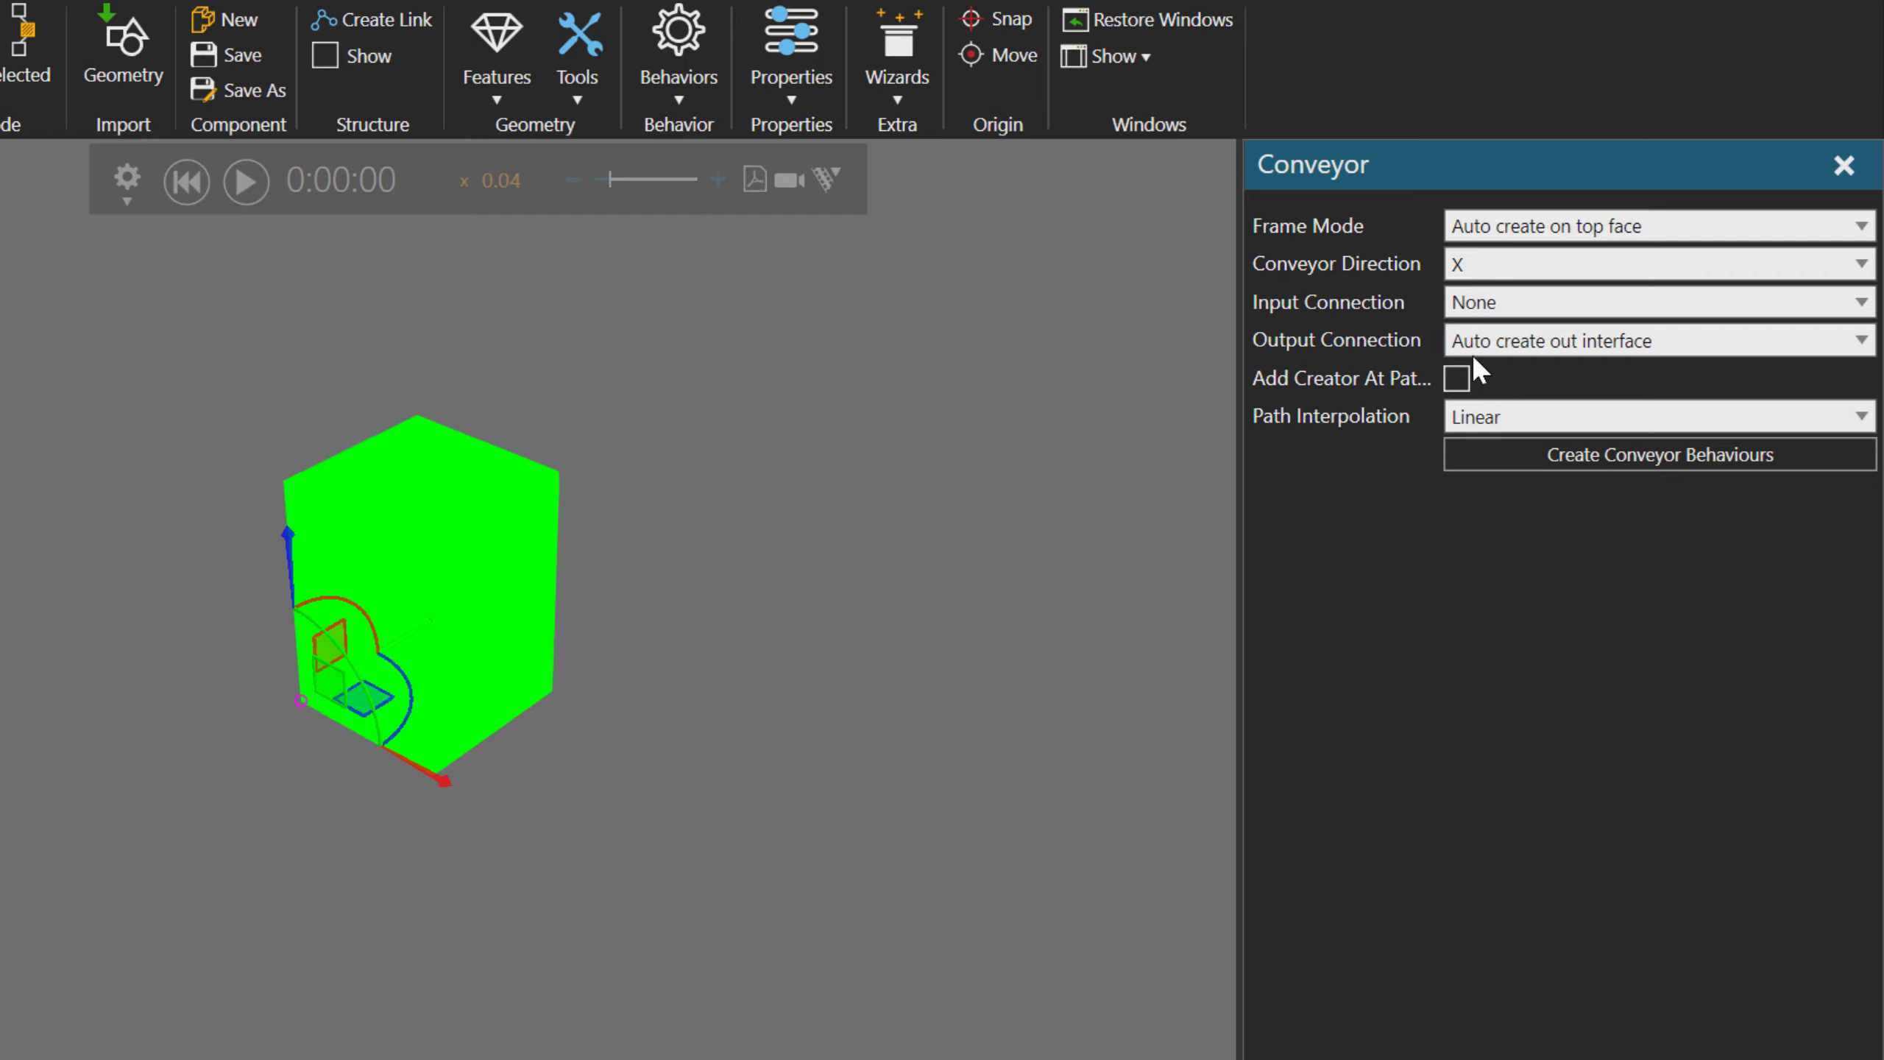
Review the path interpolation options, keep Linear, and create the conveyor behaviours.
left_click(1564, 429)
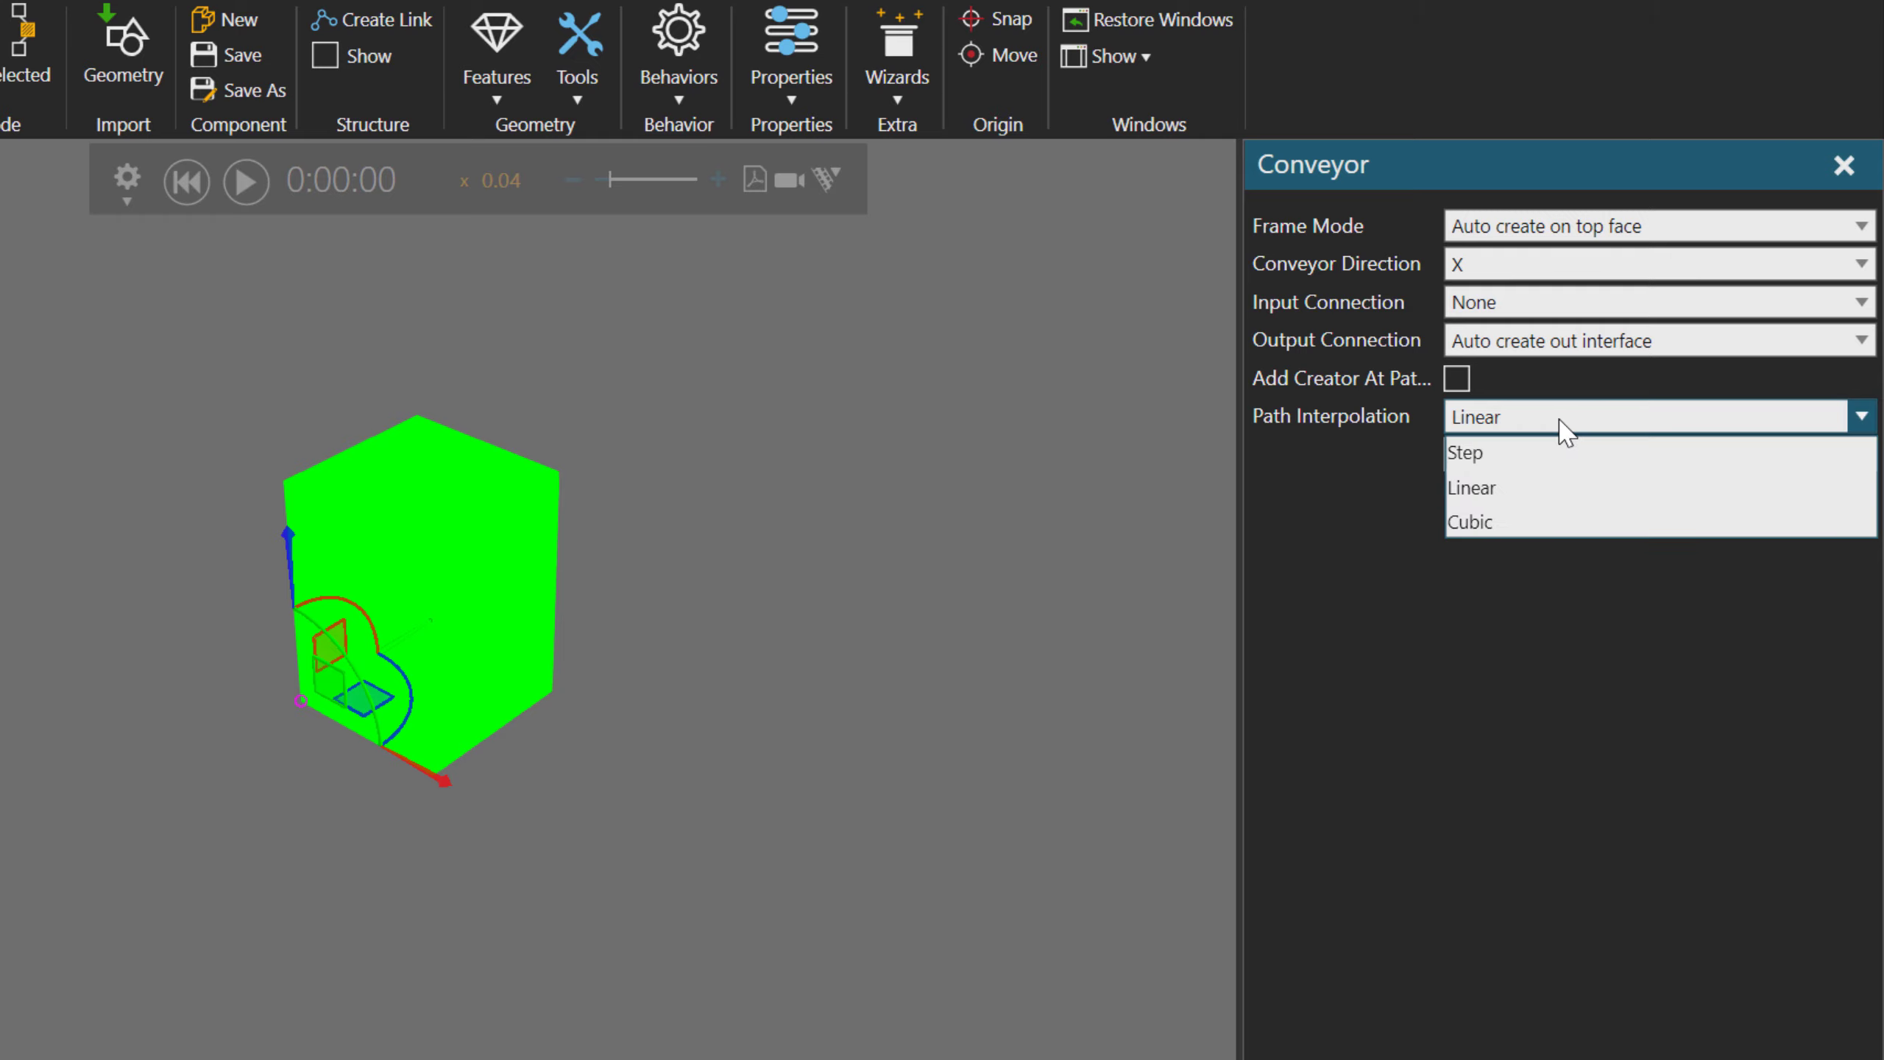
left_click(1563, 429)
left_click(1560, 420)
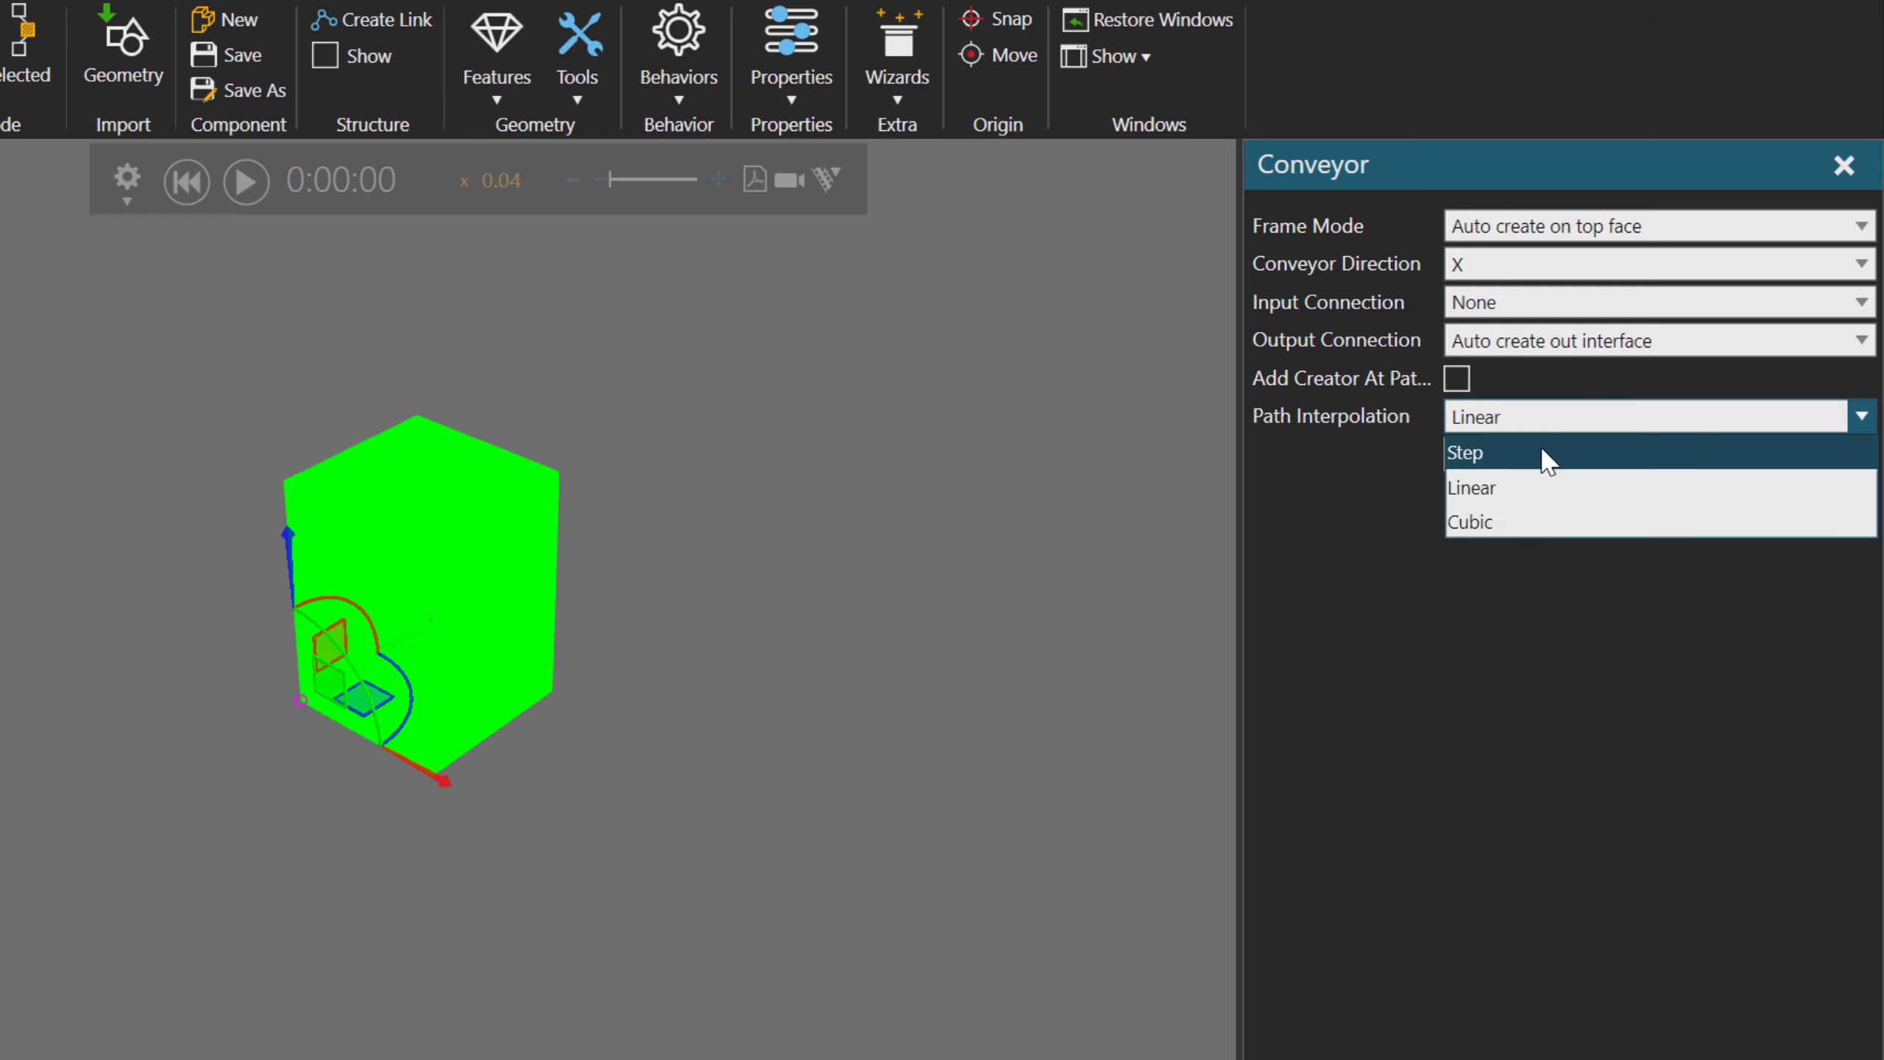
left_click(1380, 523)
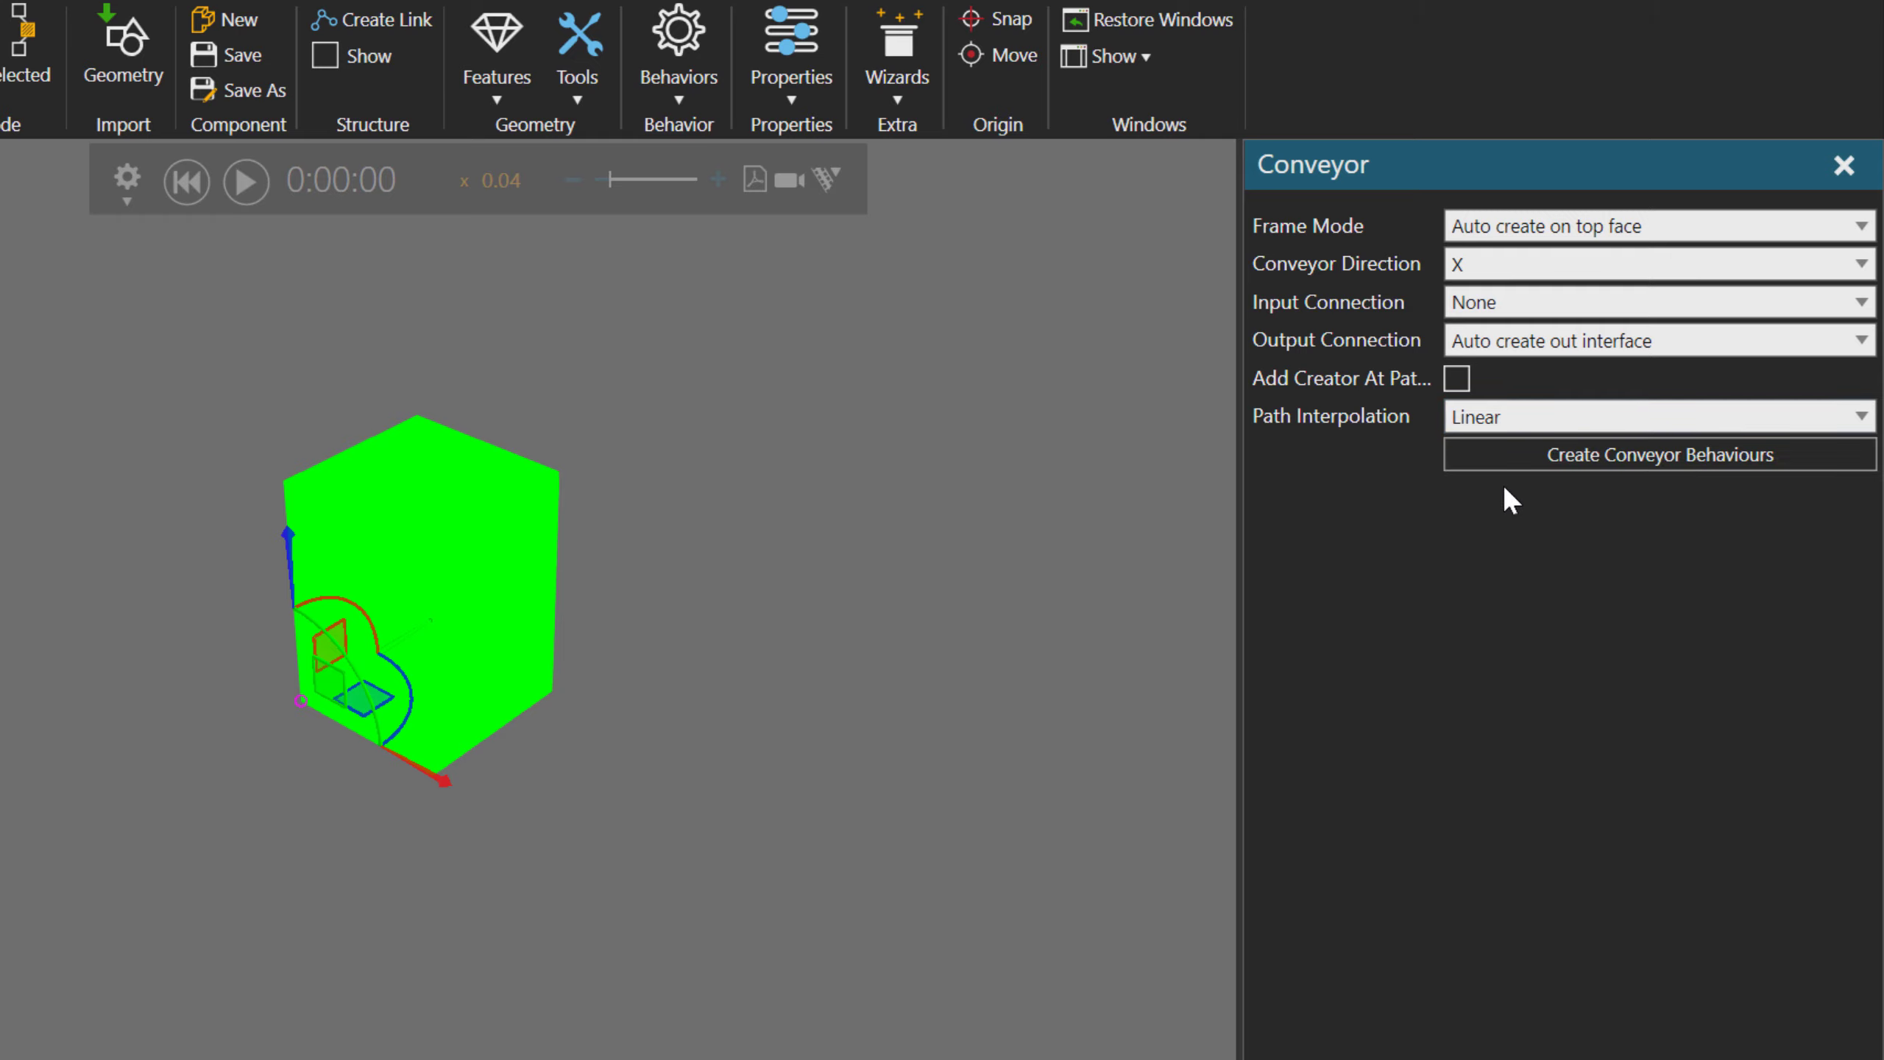
left_click(1557, 461)
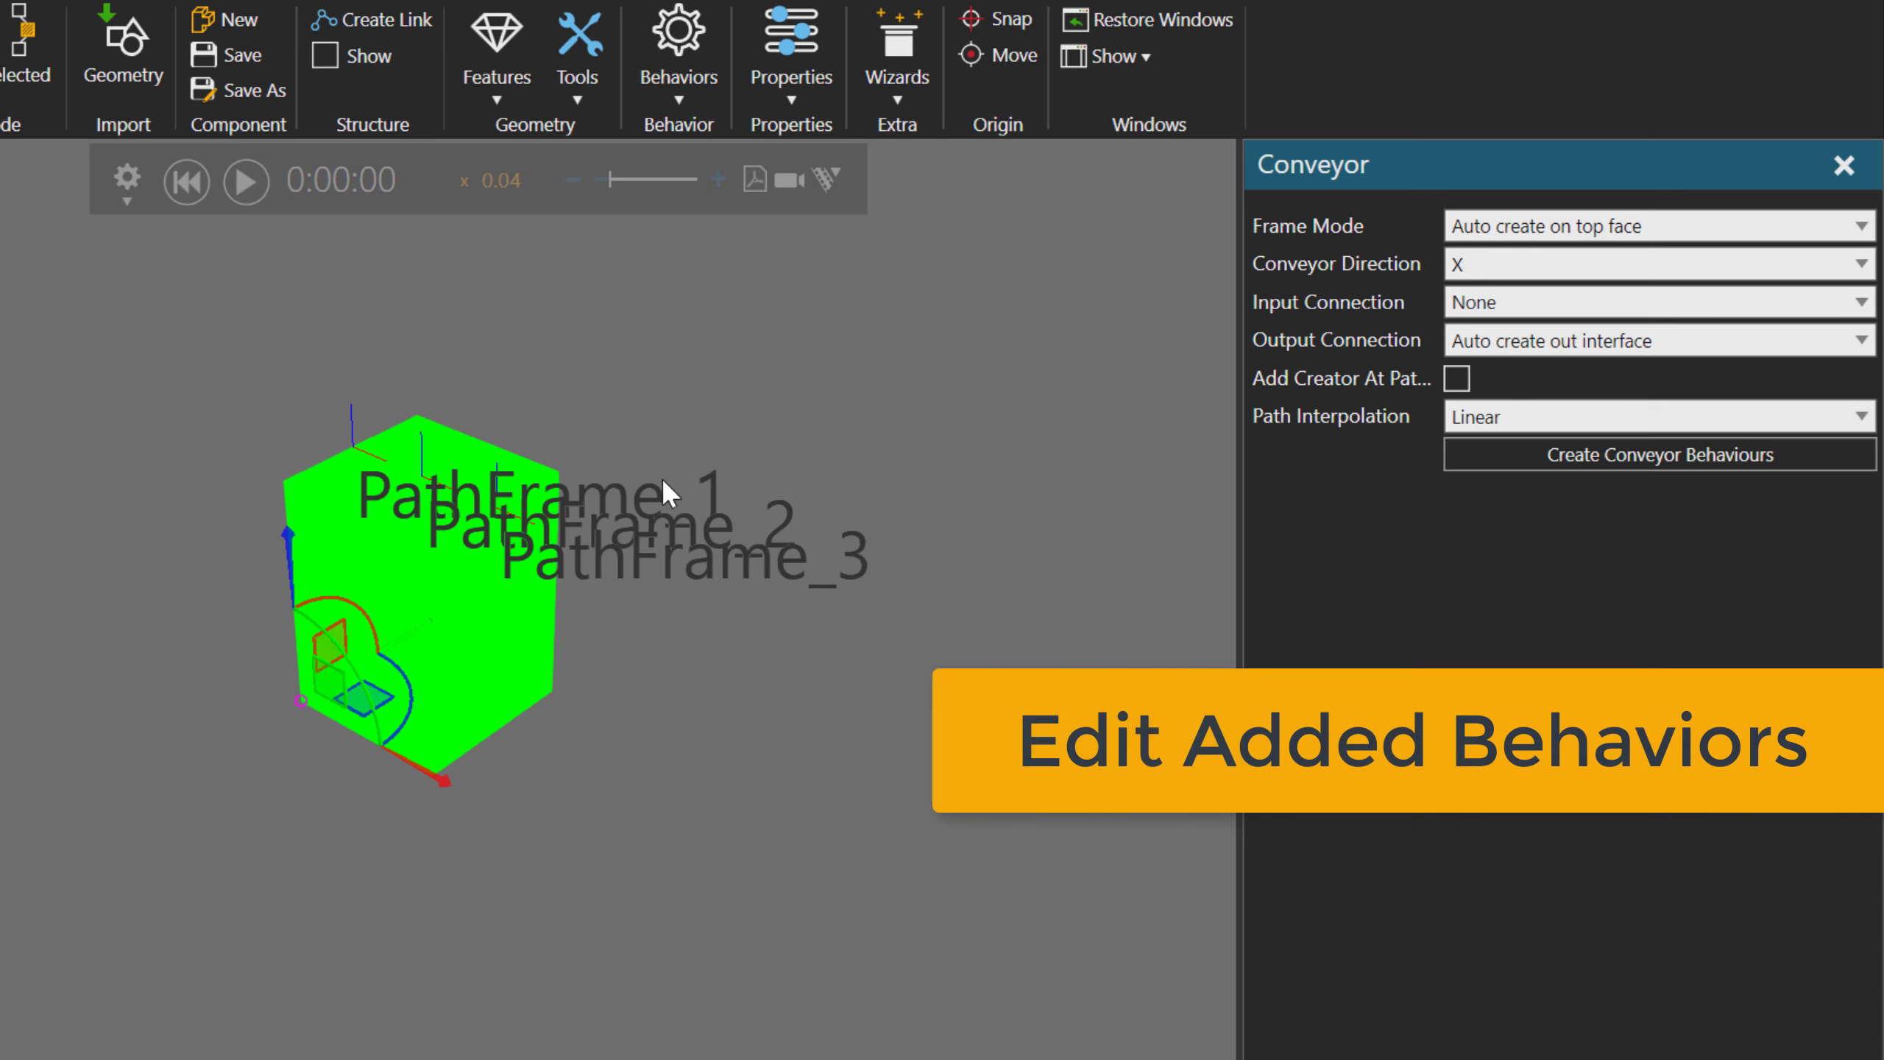
Check the frame label size setting in the display options and leave without saving changes.
scroll(615, 539, "up", 3)
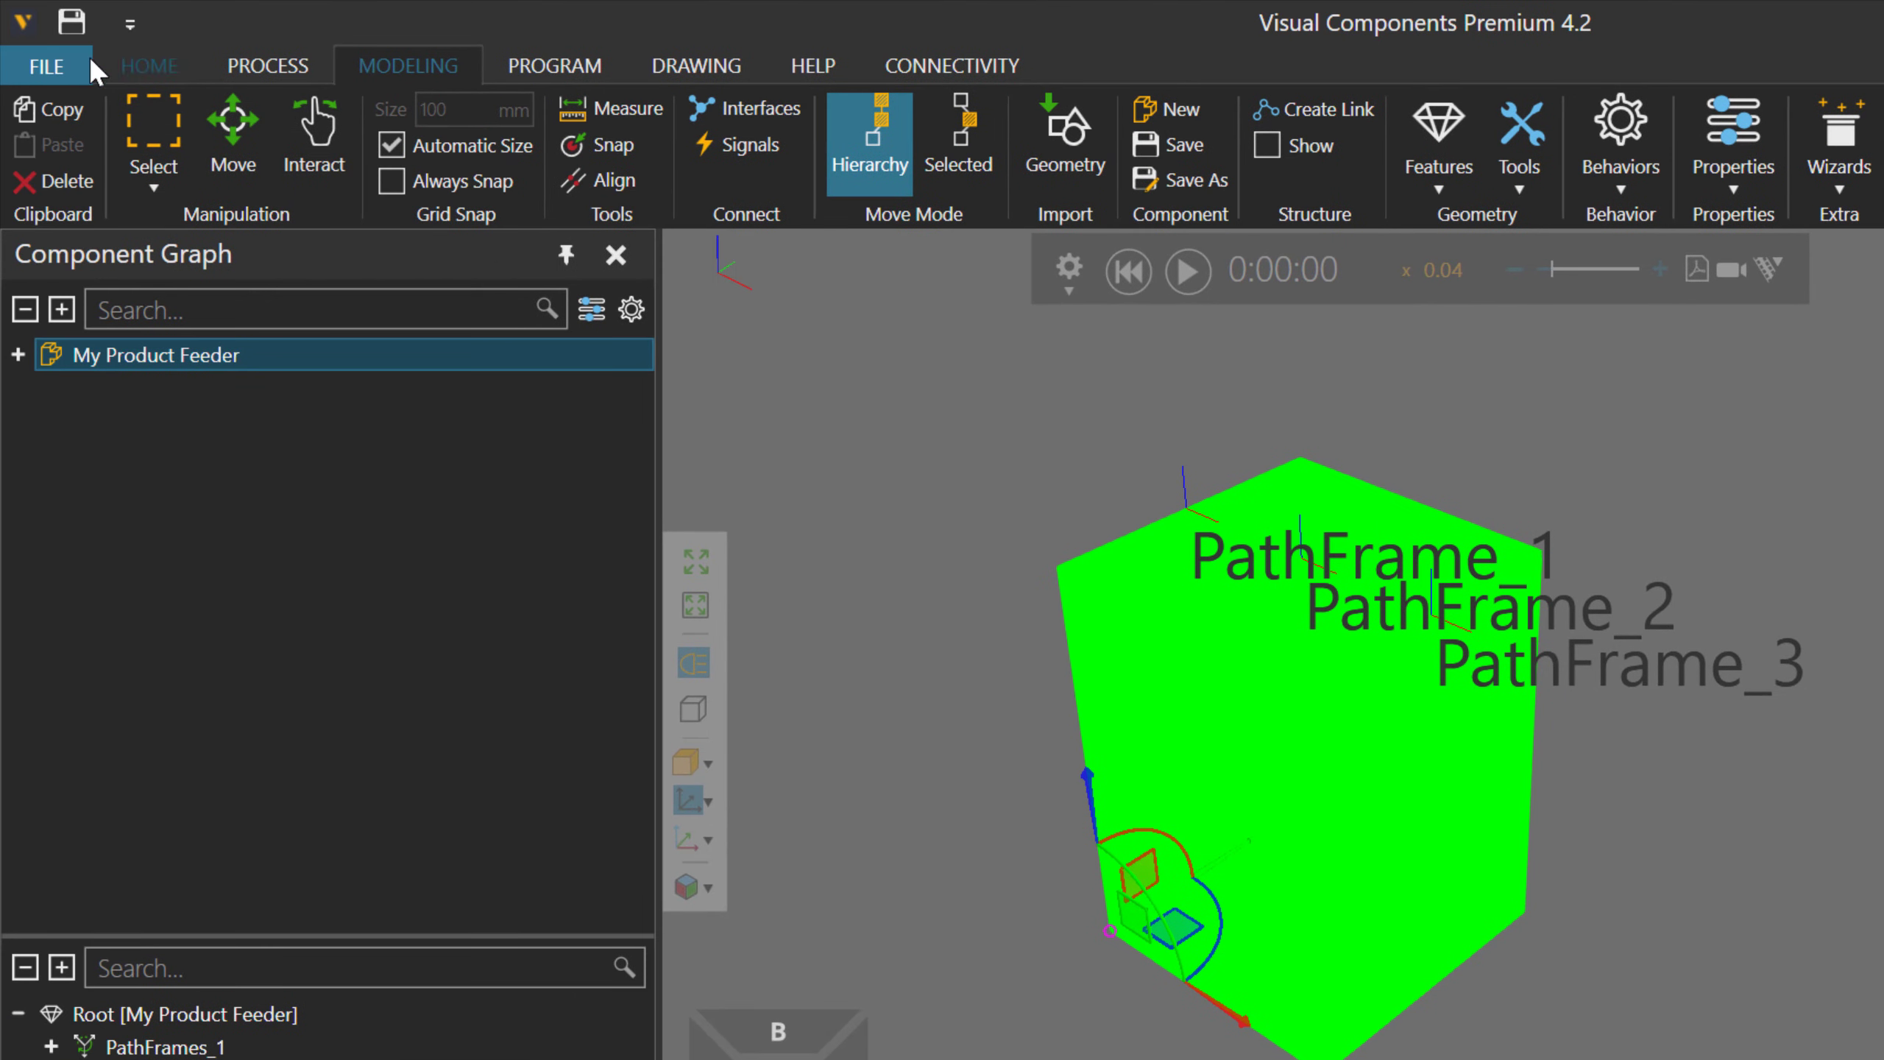
left_click(63, 50)
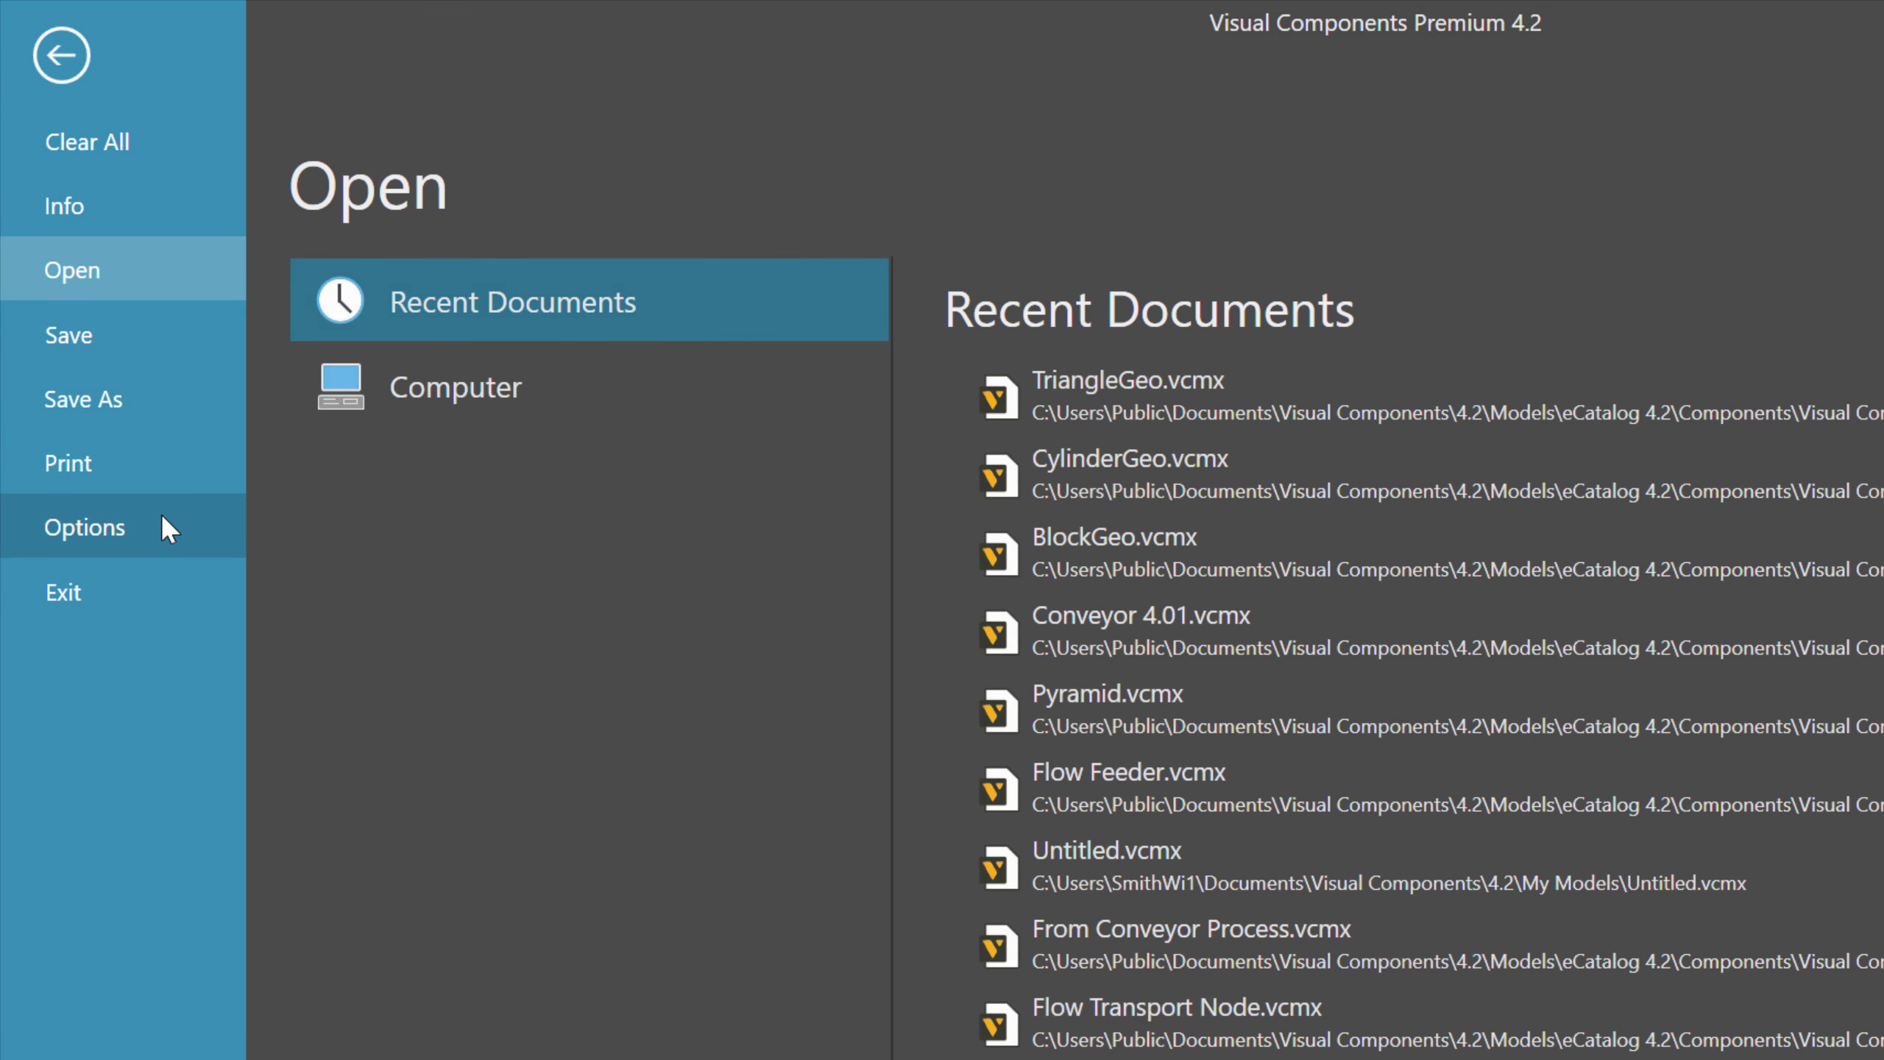
left_click(160, 526)
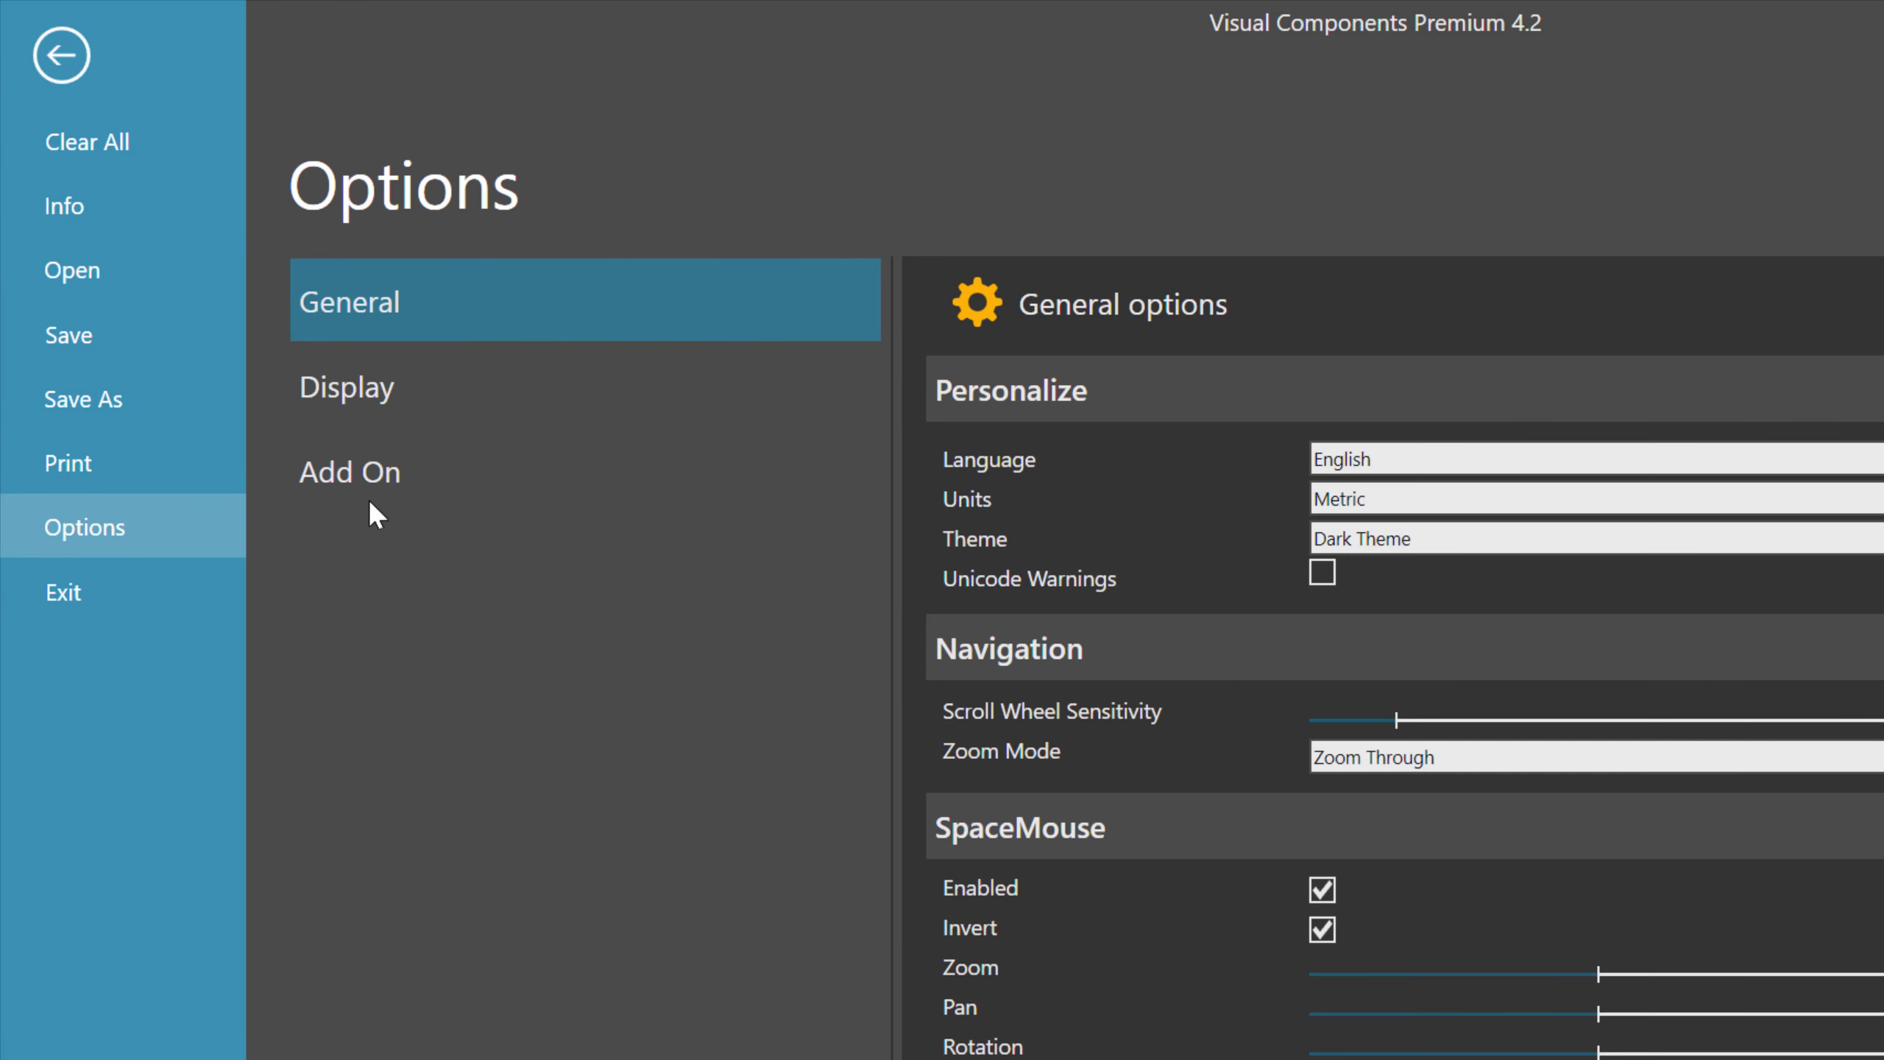
left_click(509, 395)
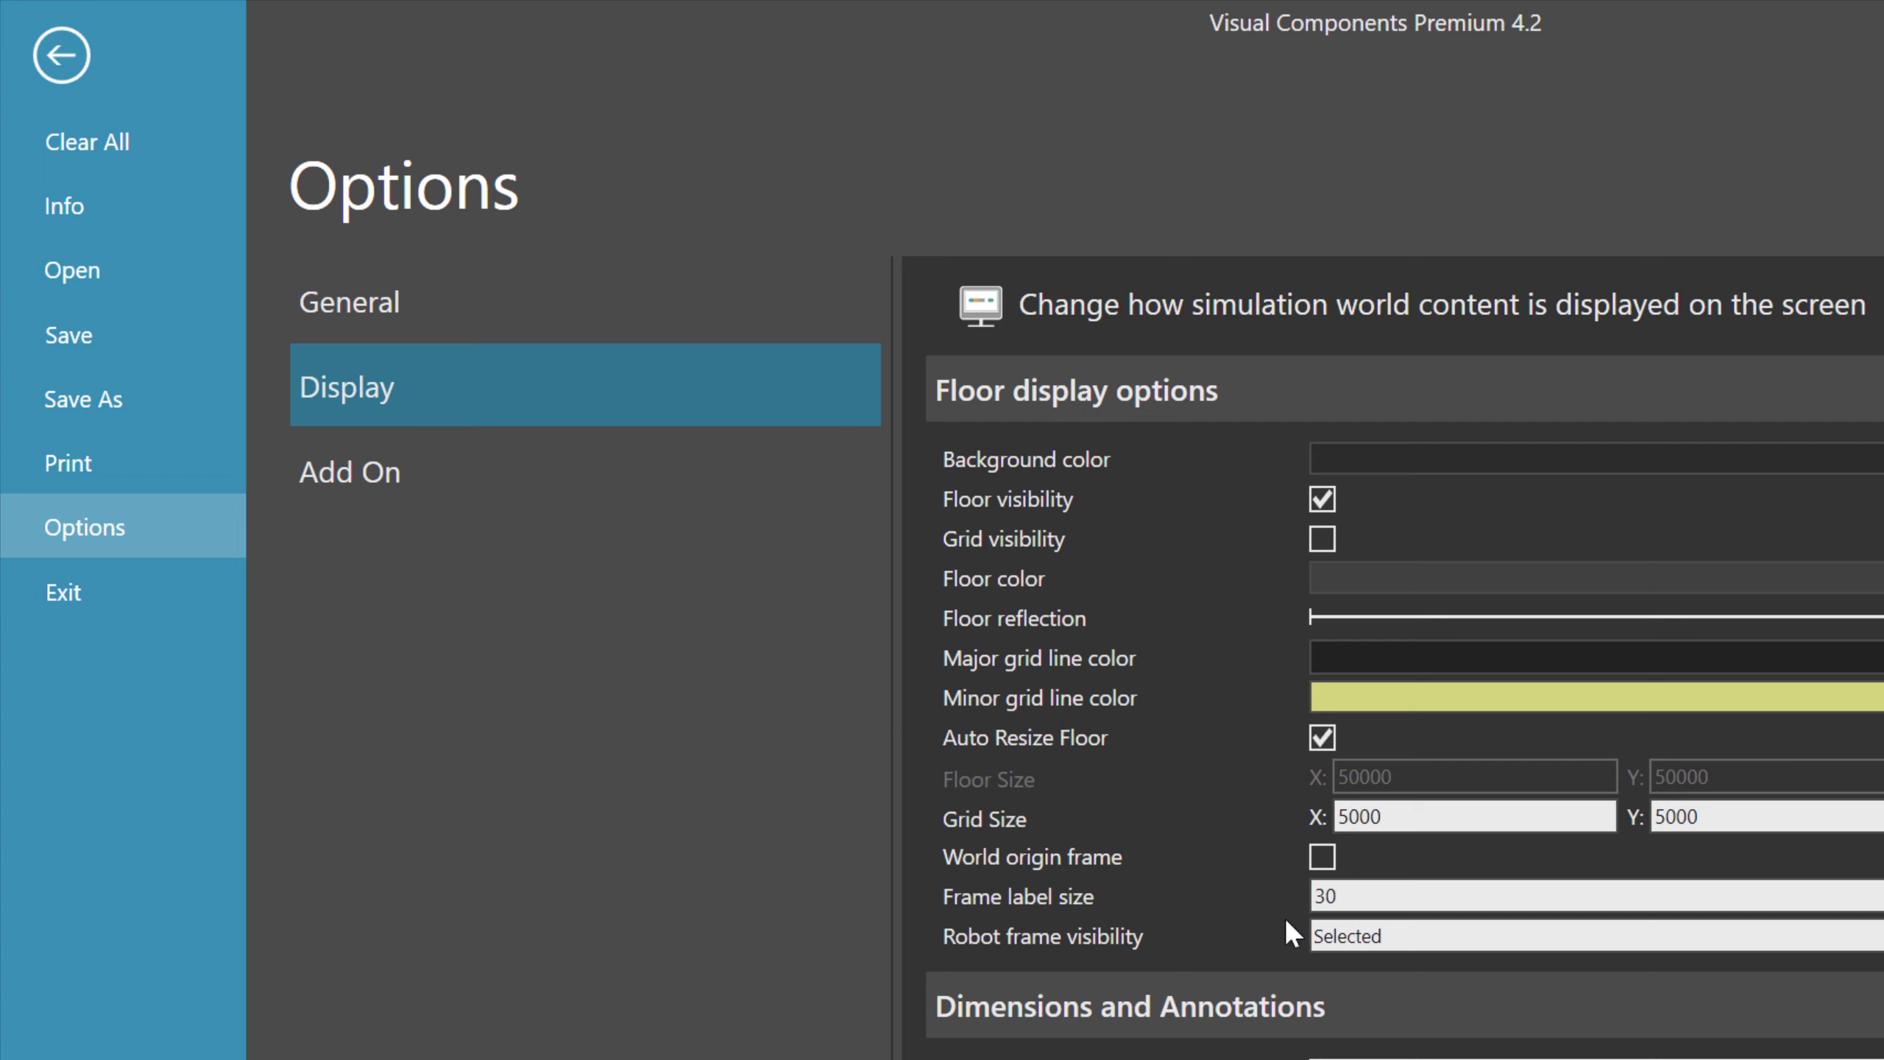
double_click(1370, 896)
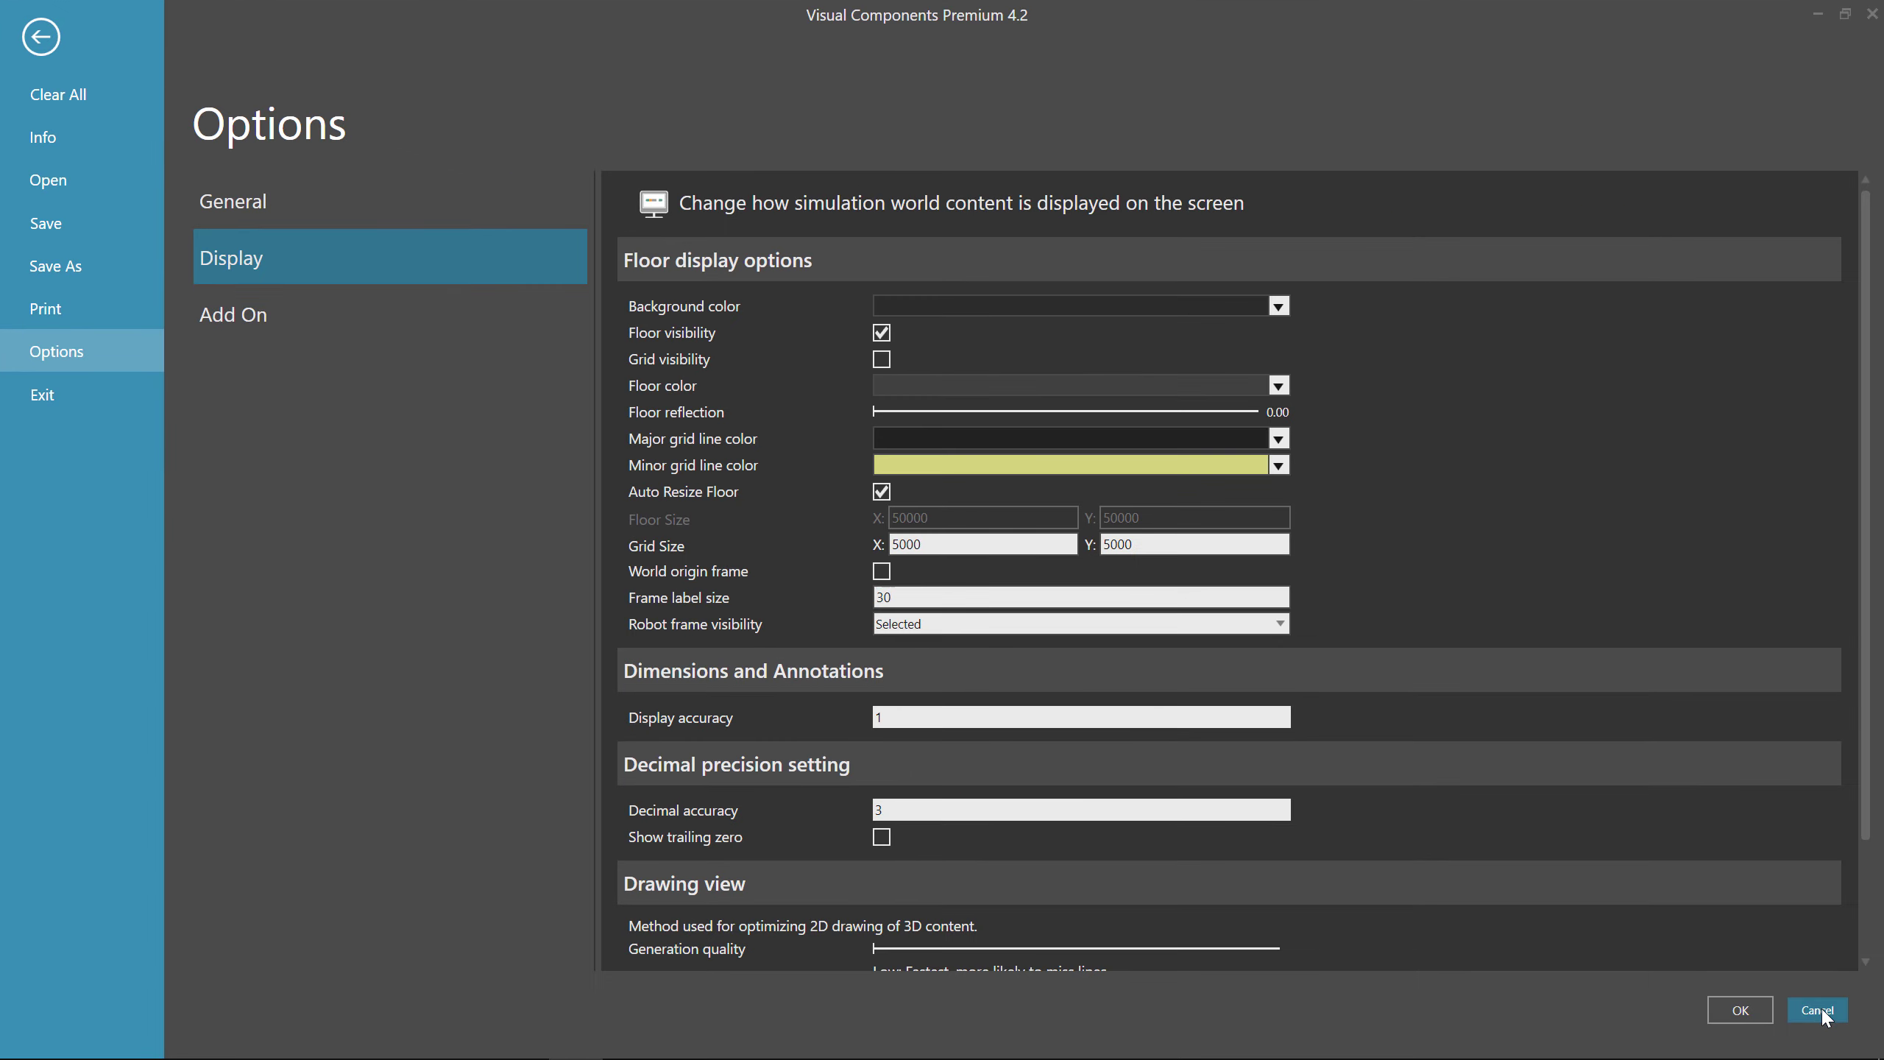
left_click(1817, 1007)
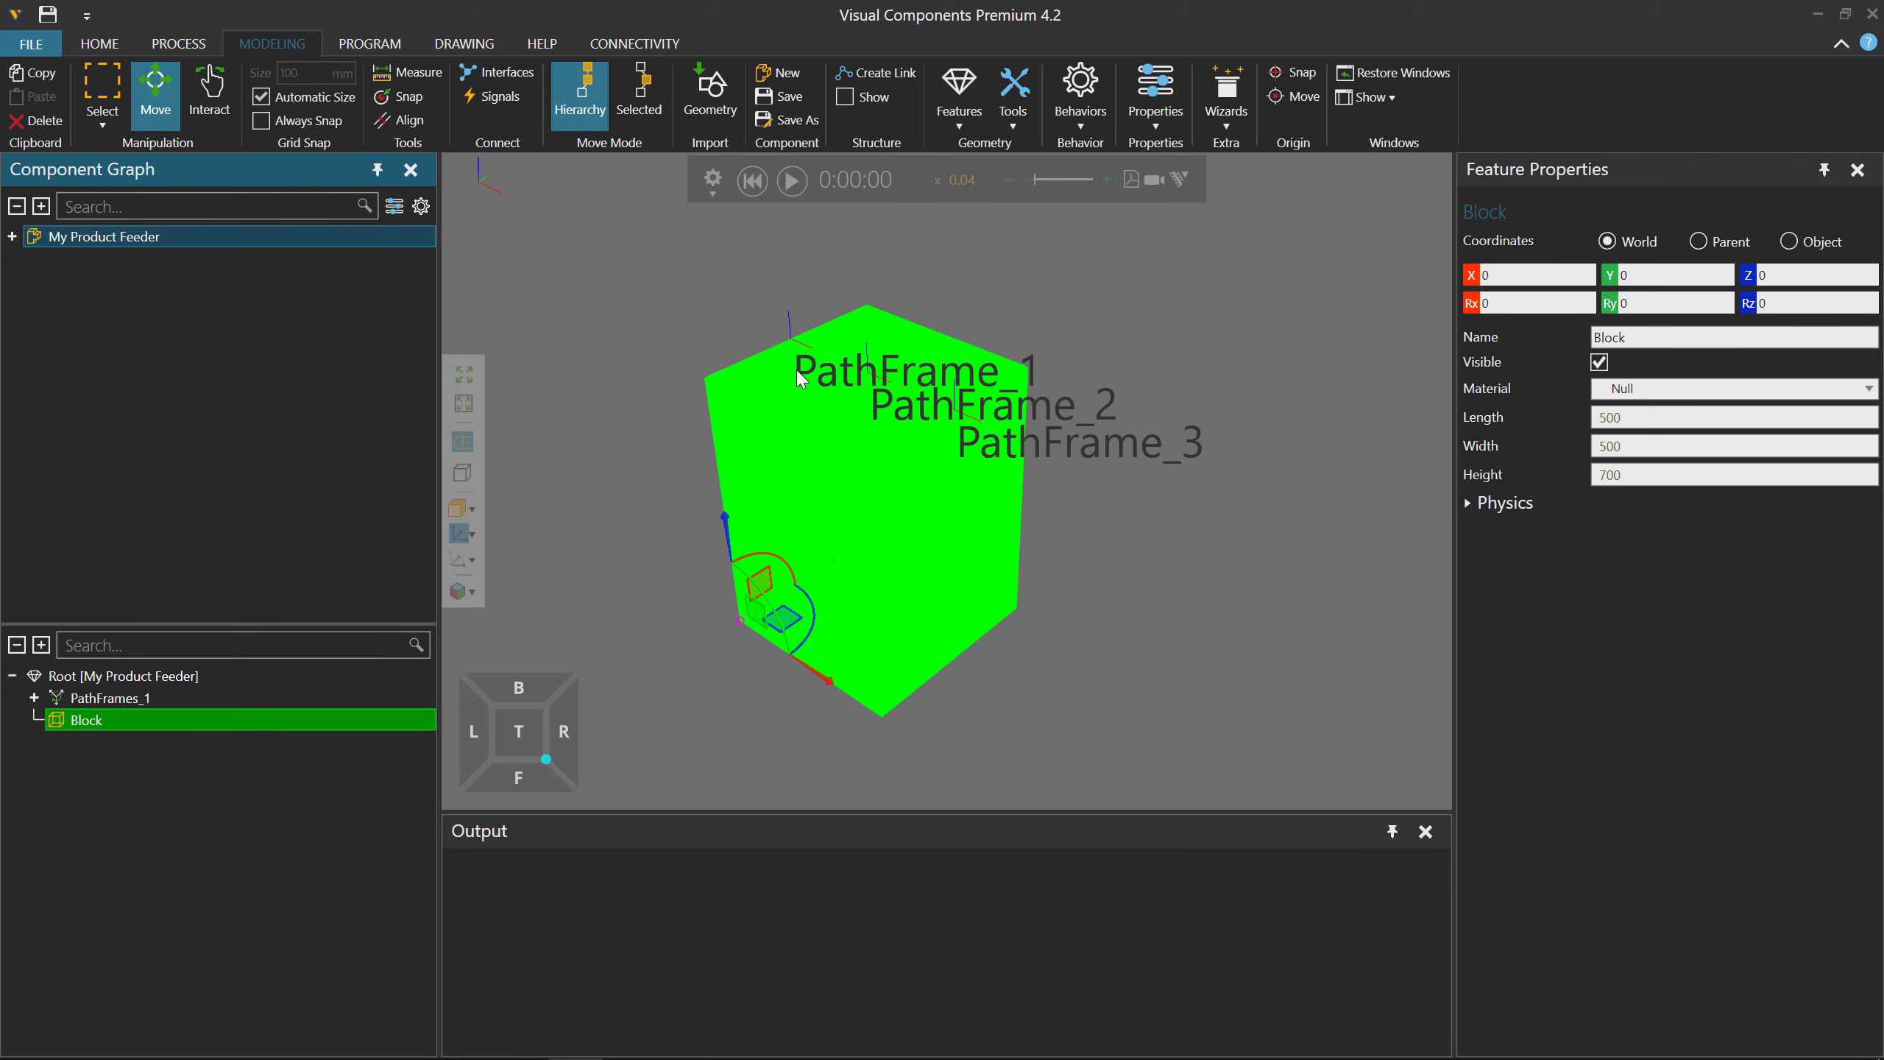
Expand My Product Feeder in the component graph and toggle the display of its properties and behaviors off and on.
scroll(799, 378, "up", 2)
scroll(752, 350, "up", 2)
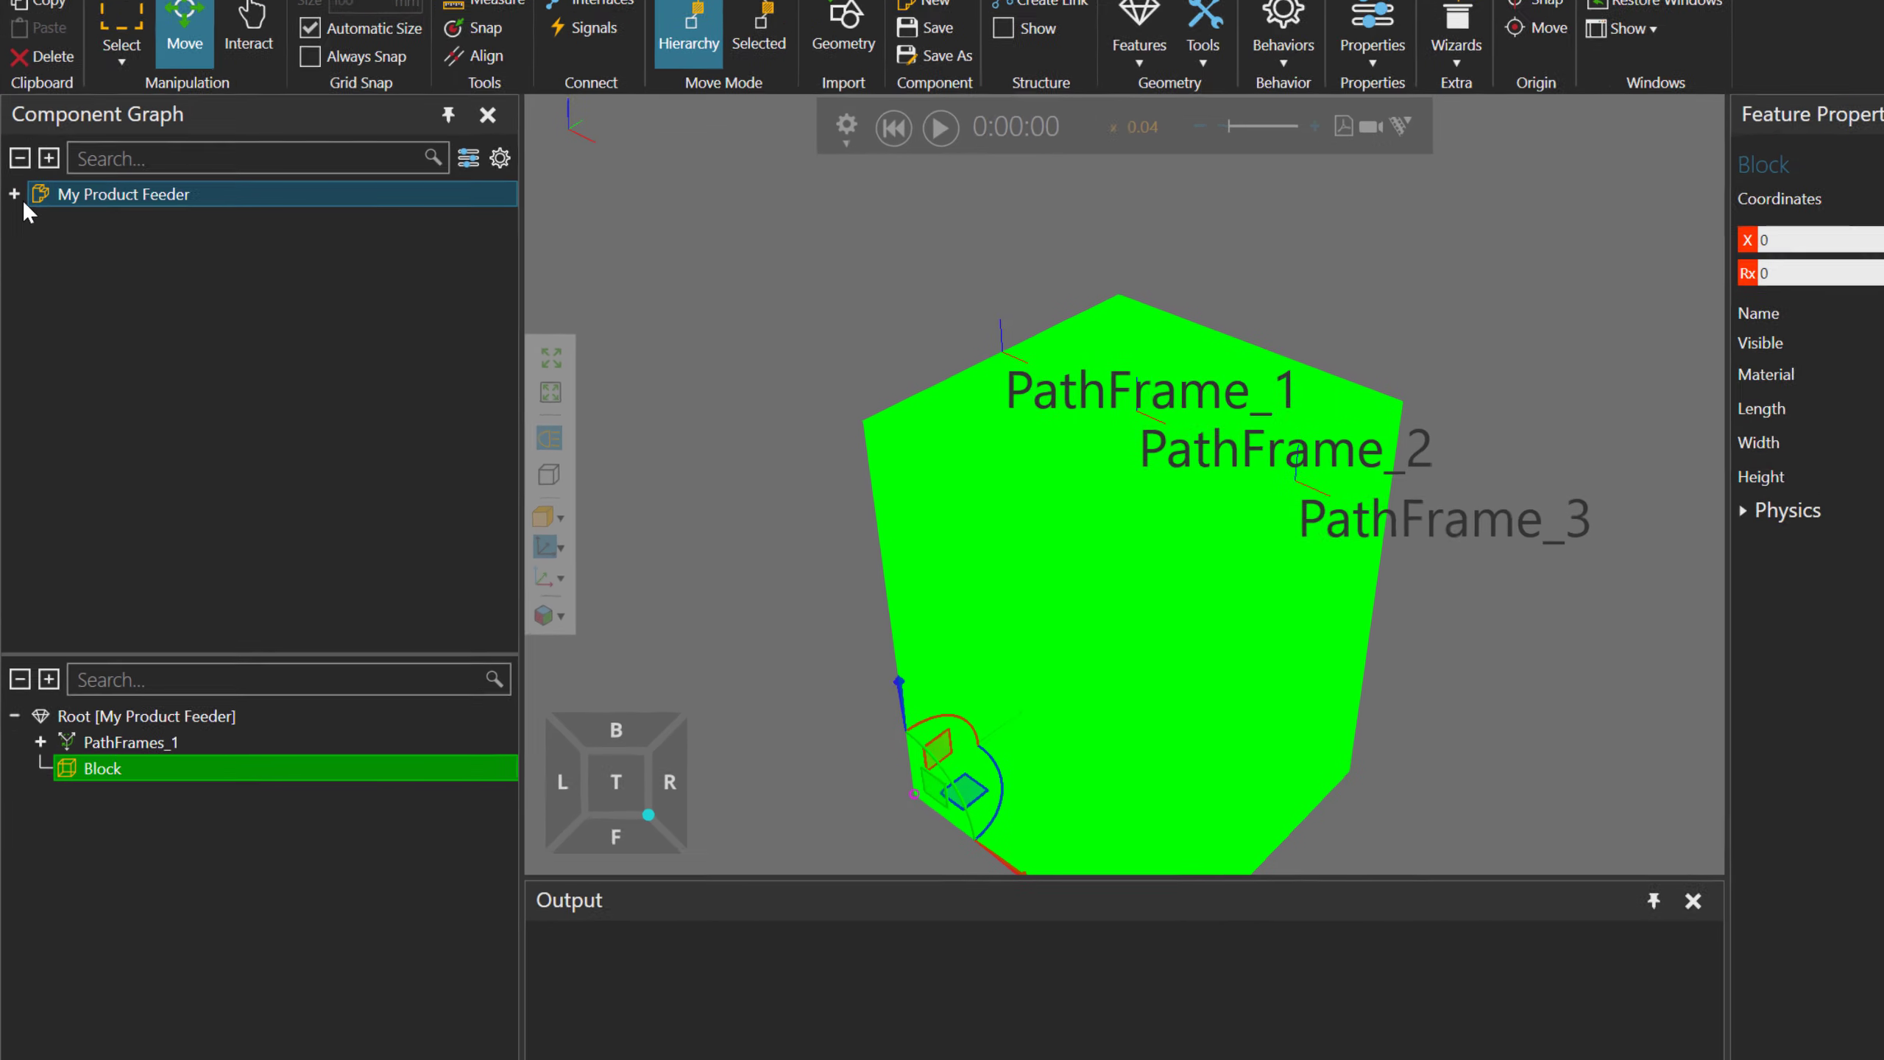
left_click(12, 237)
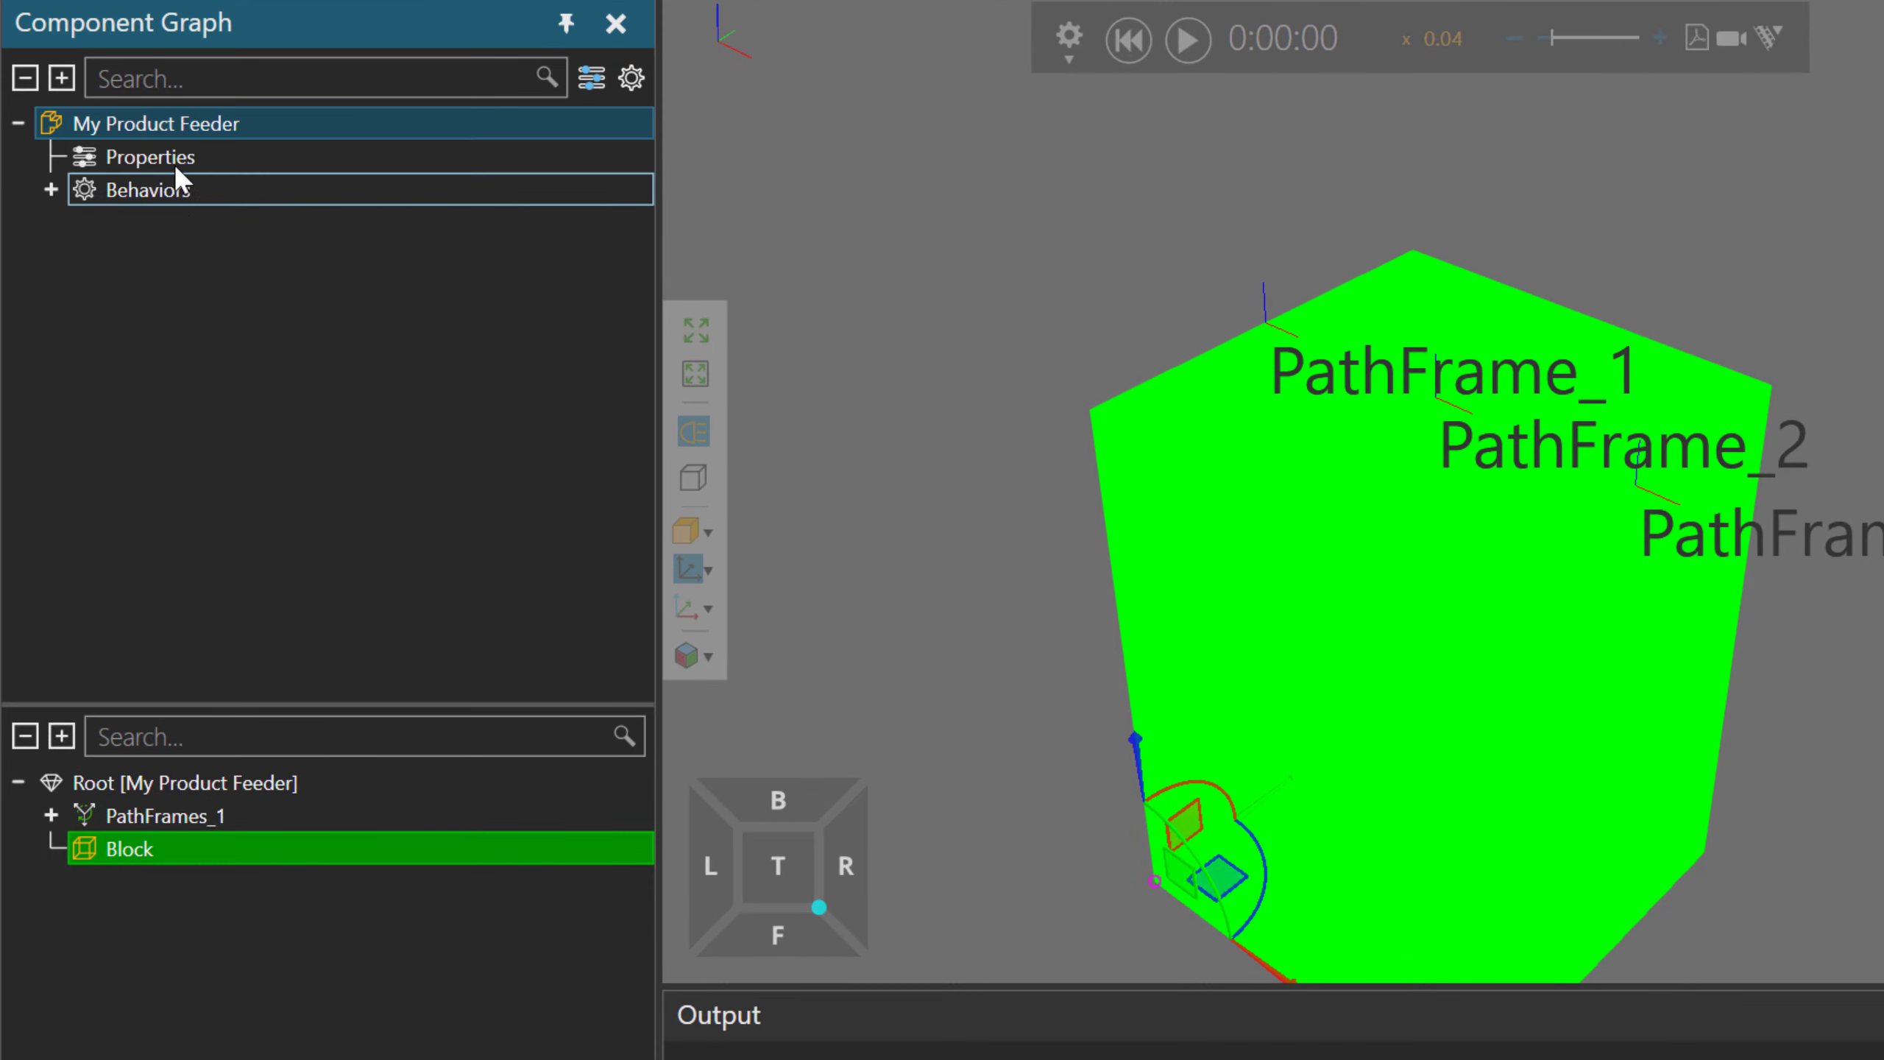
left_click(591, 77)
left_click(592, 76)
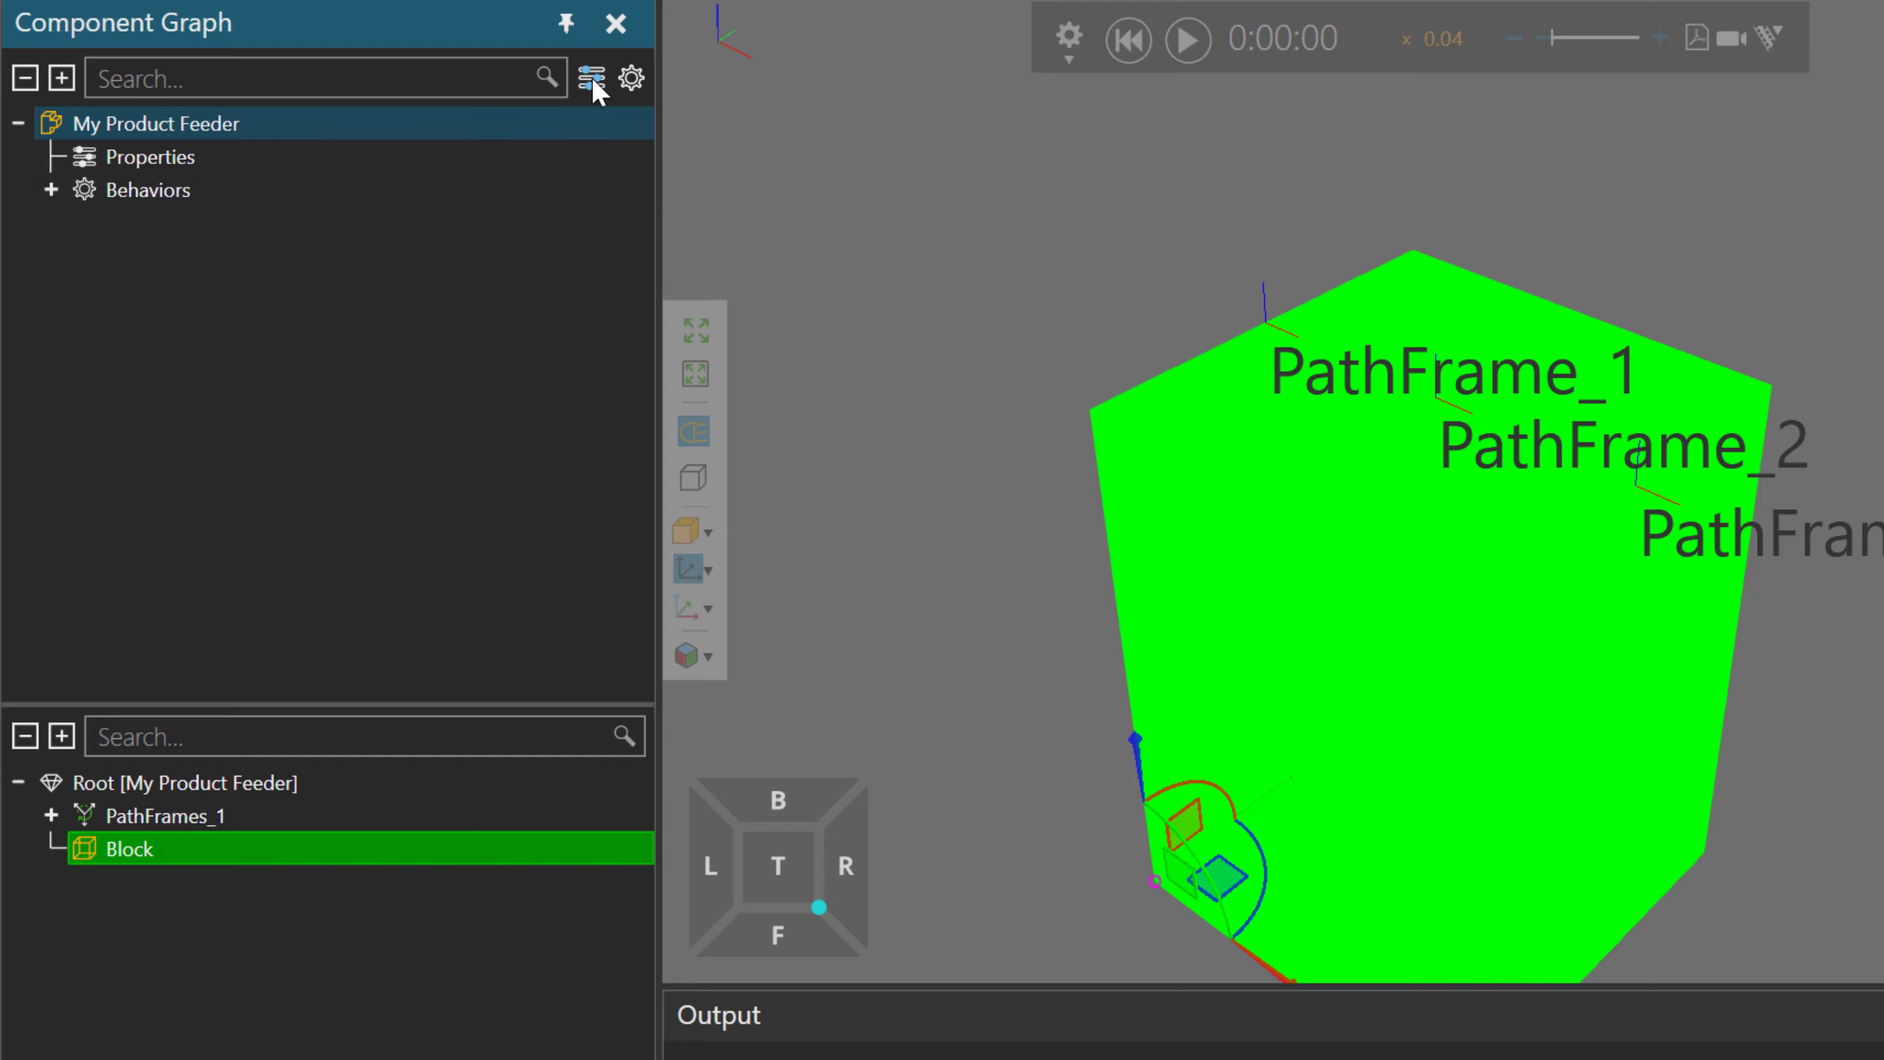
left_click(633, 78)
left_click(633, 77)
Expand the component's Behaviors and Path nodes and inspect the Statistics and OutInterface behaviors.
left_click(50, 190)
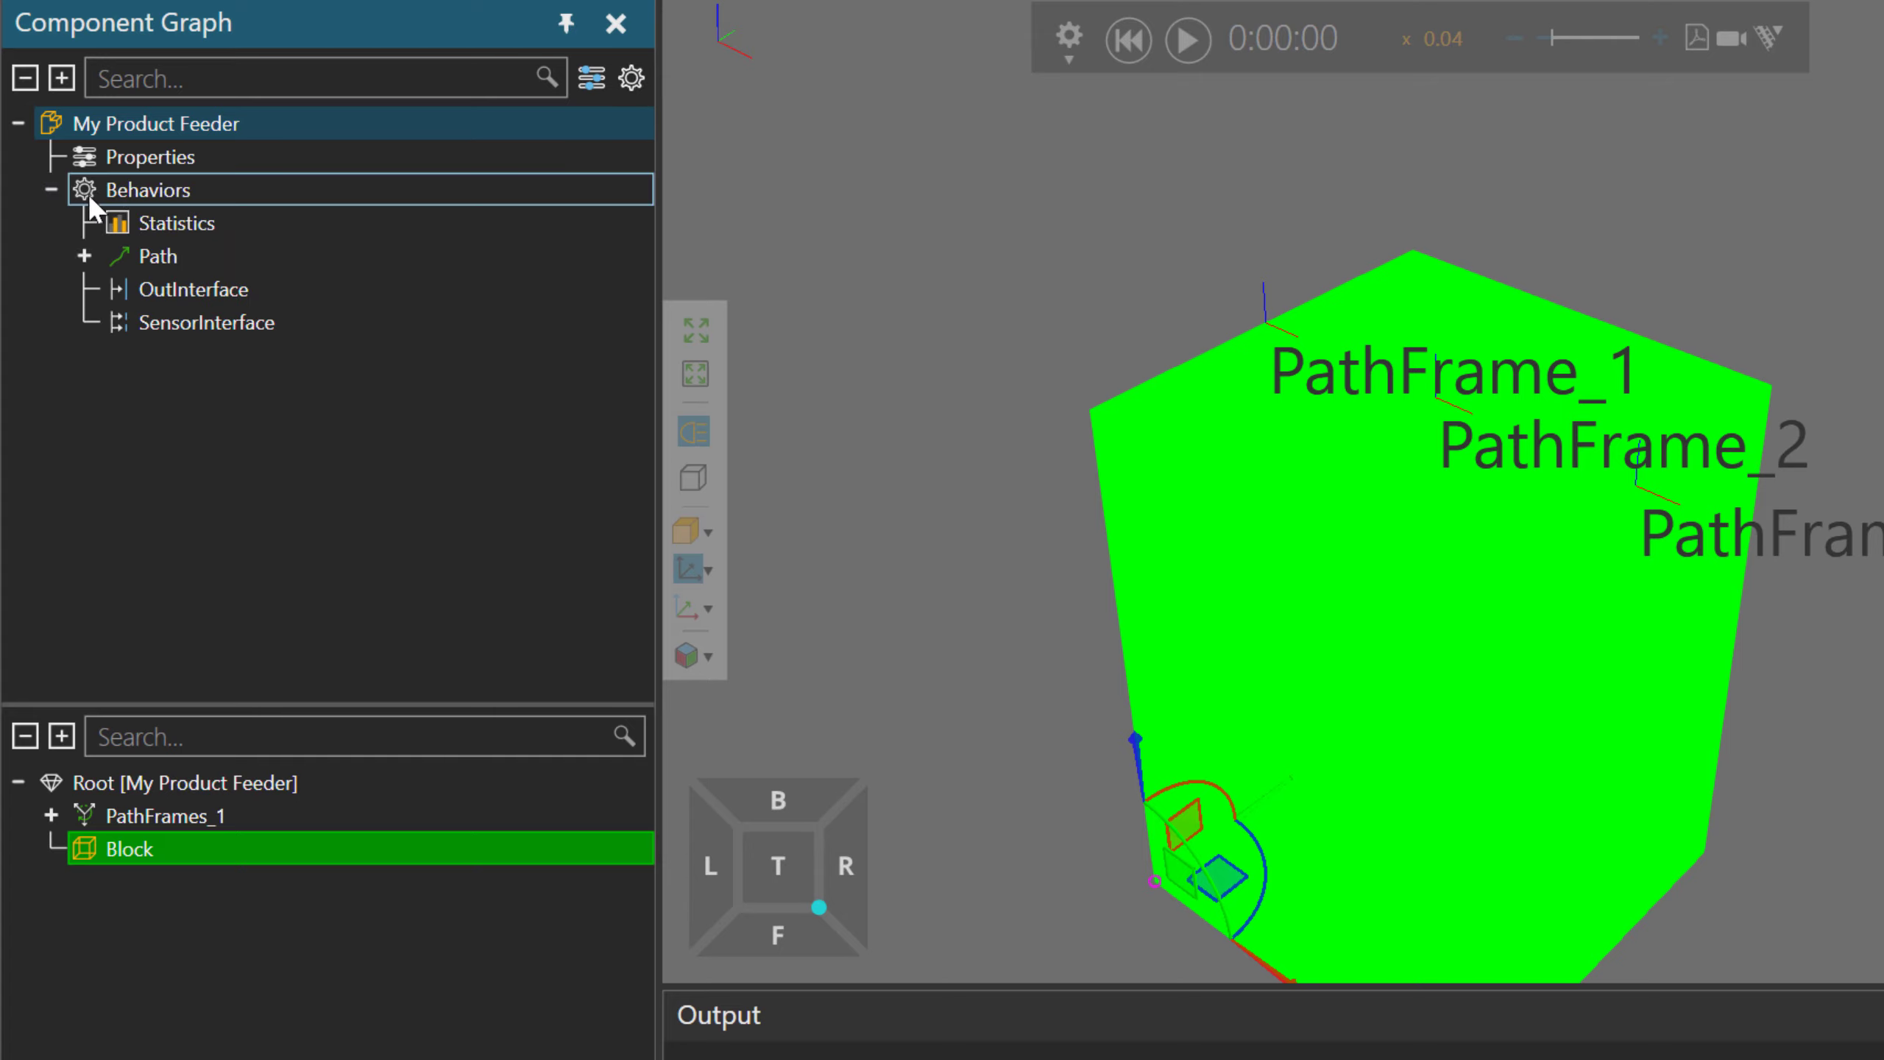
left_click(232, 225)
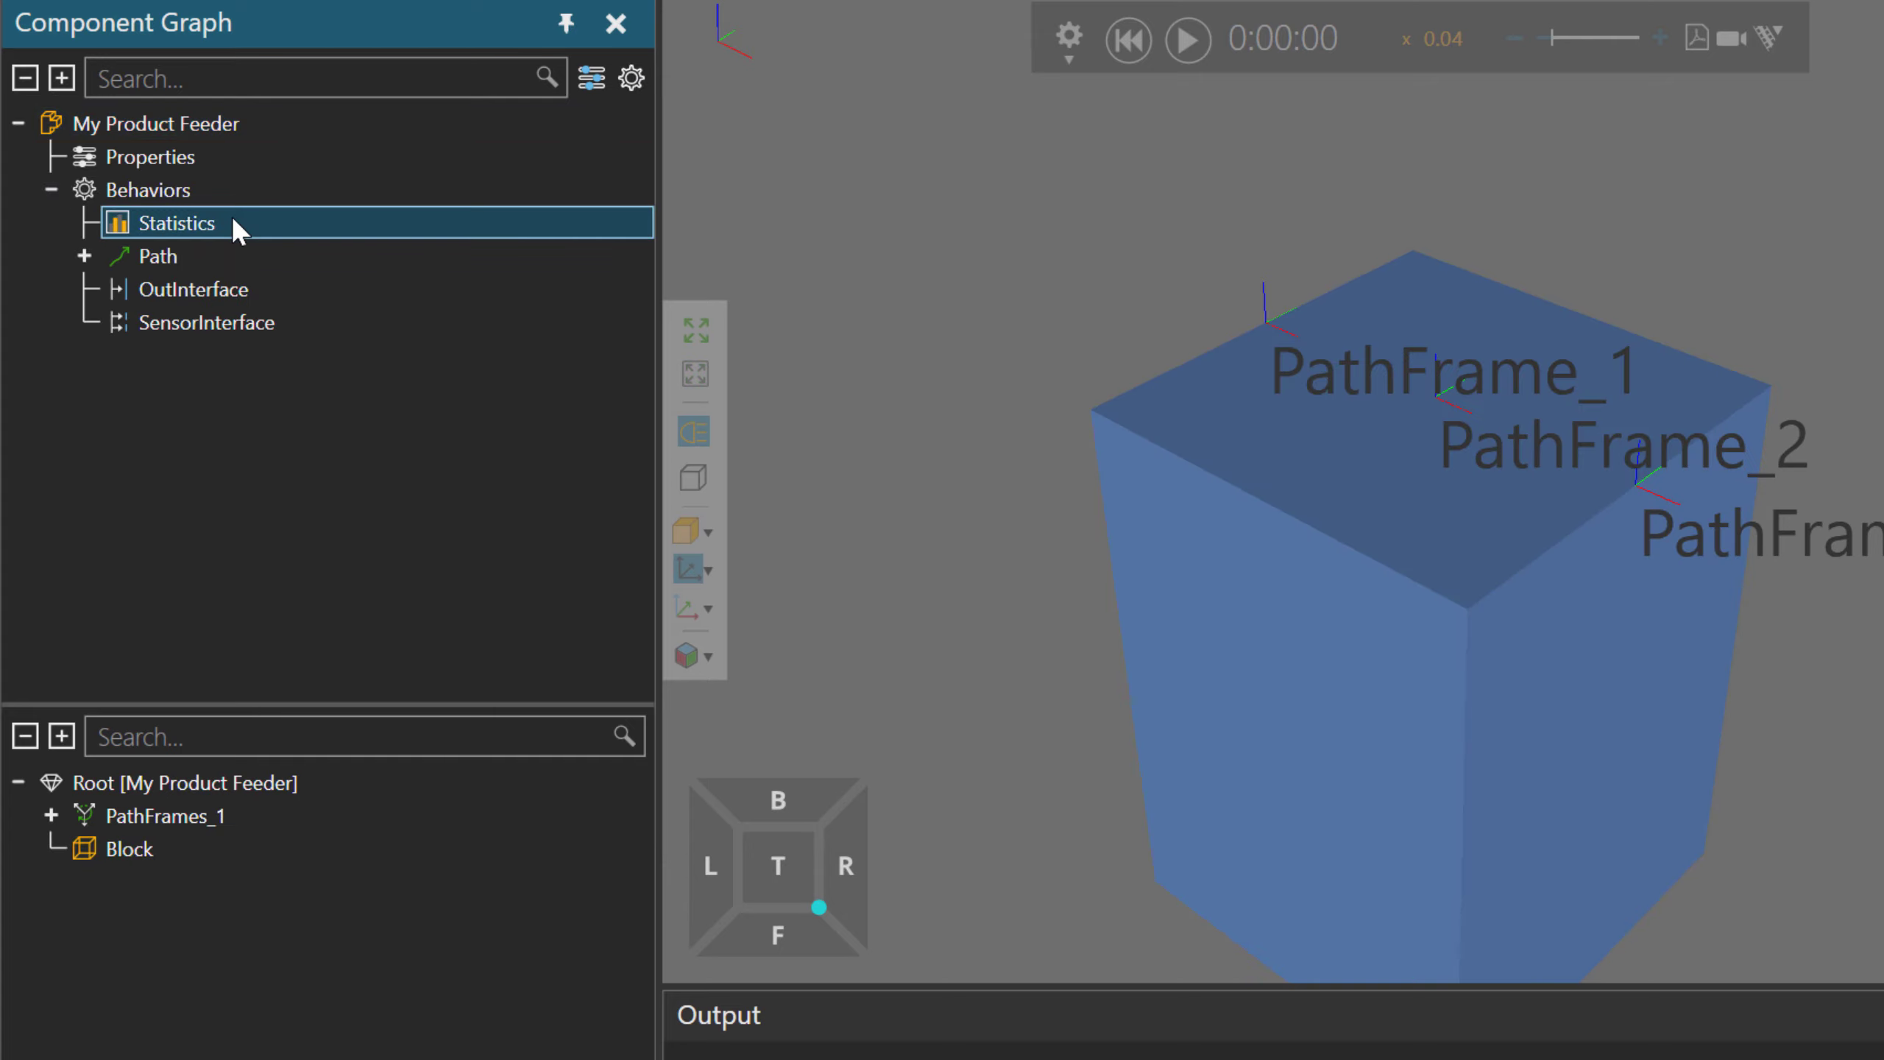
left_click(85, 256)
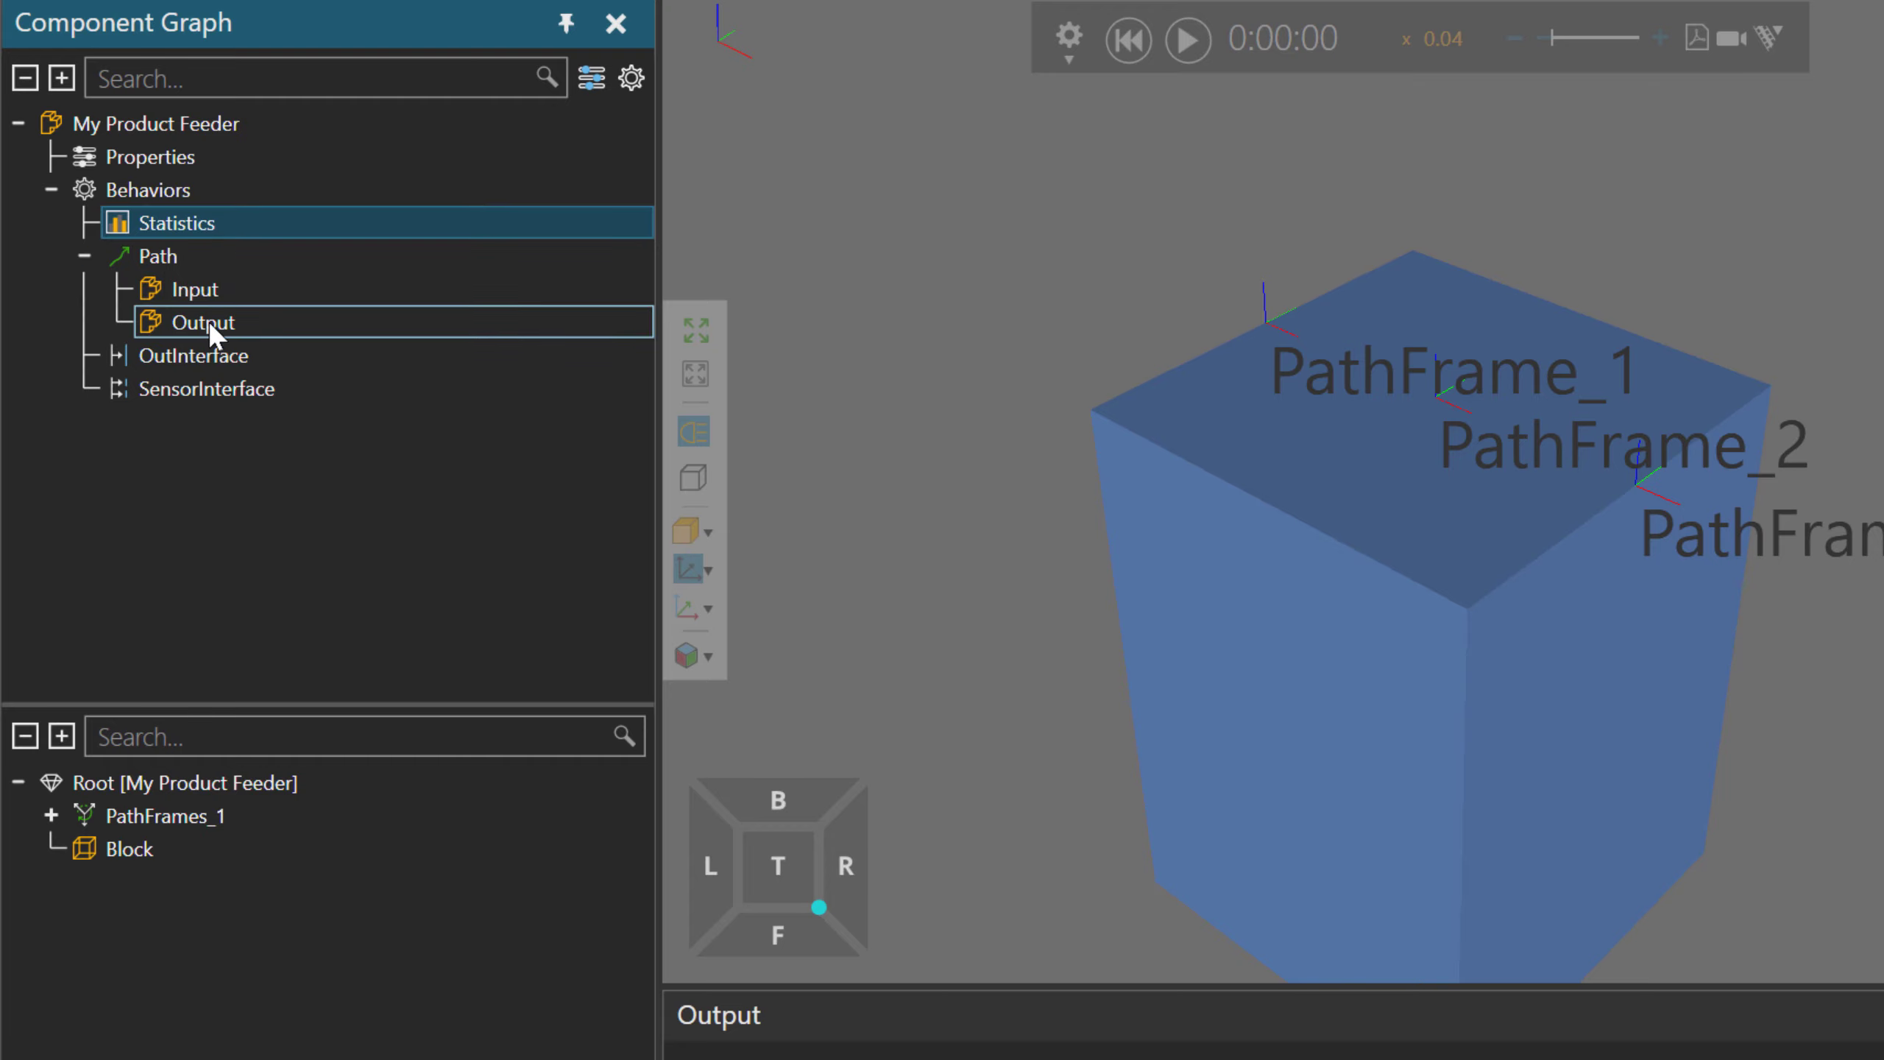
left_click(239, 354)
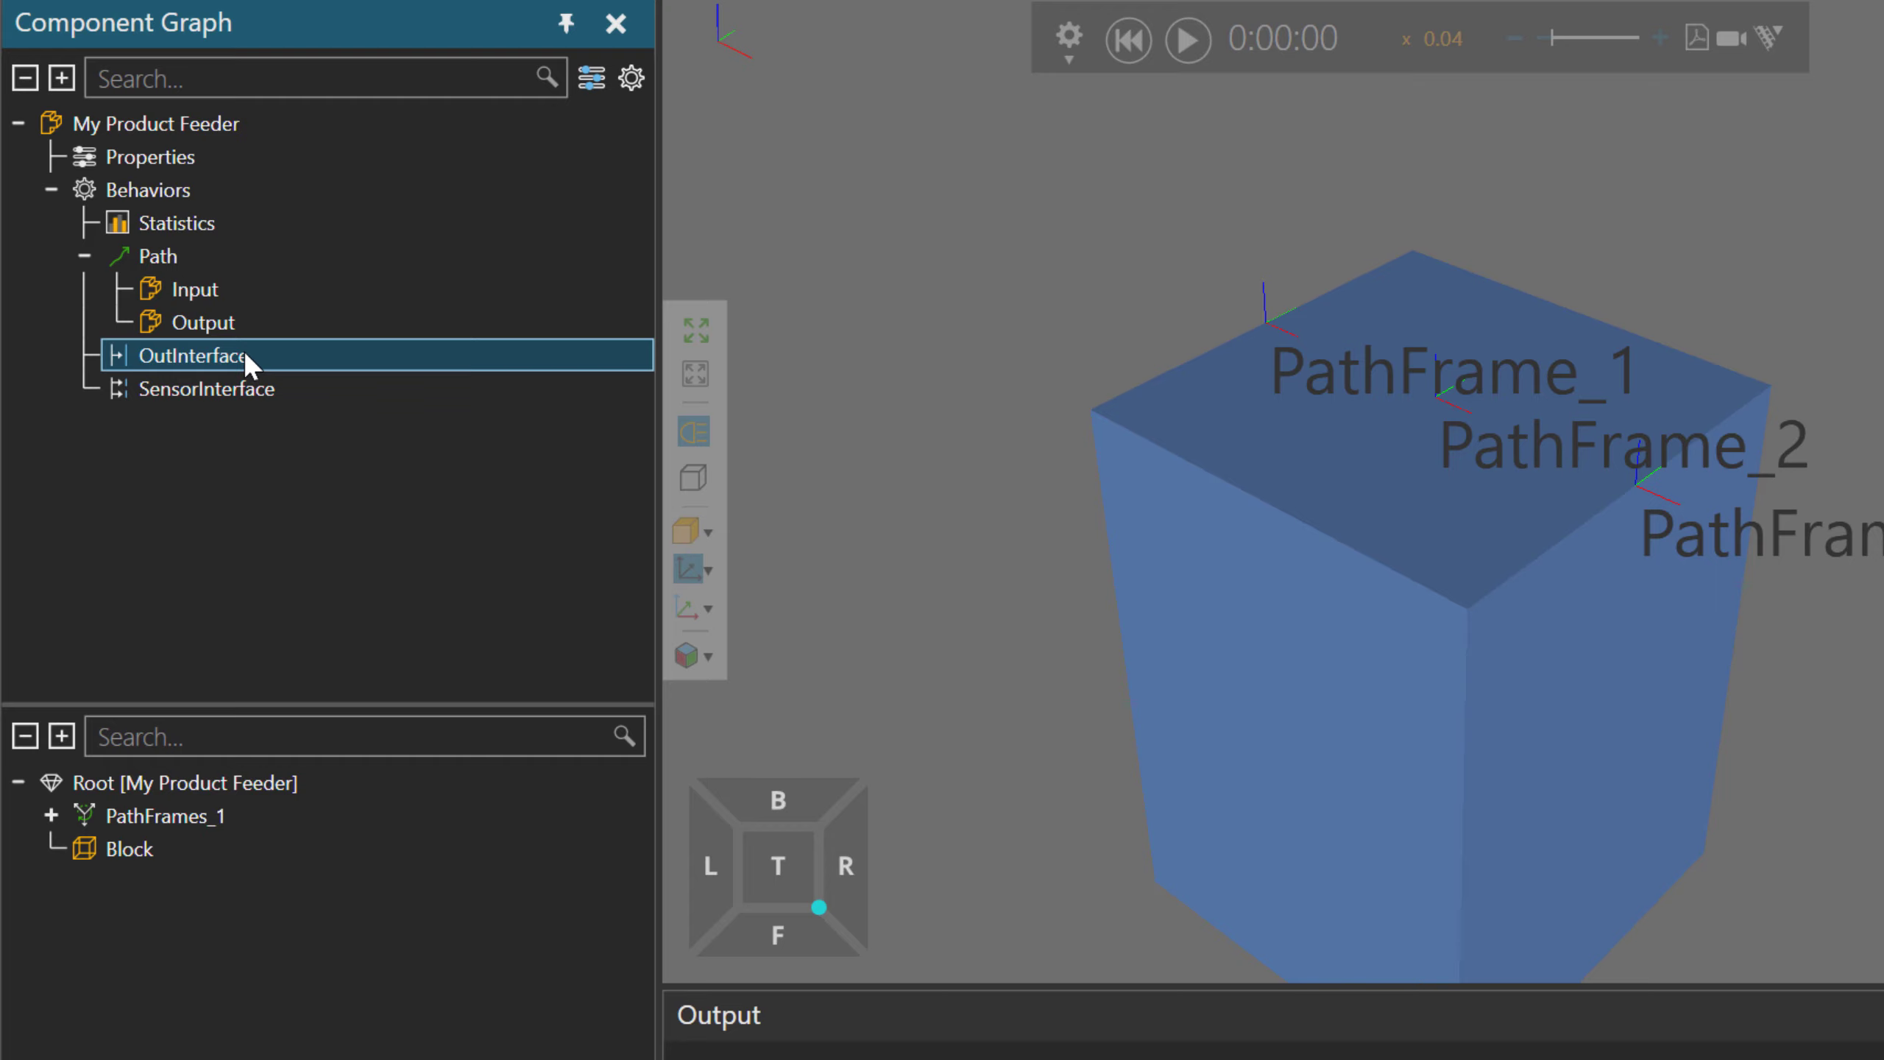
Delete the SensorInterface behavior from the My Product Feeder component.
left_click(185, 388)
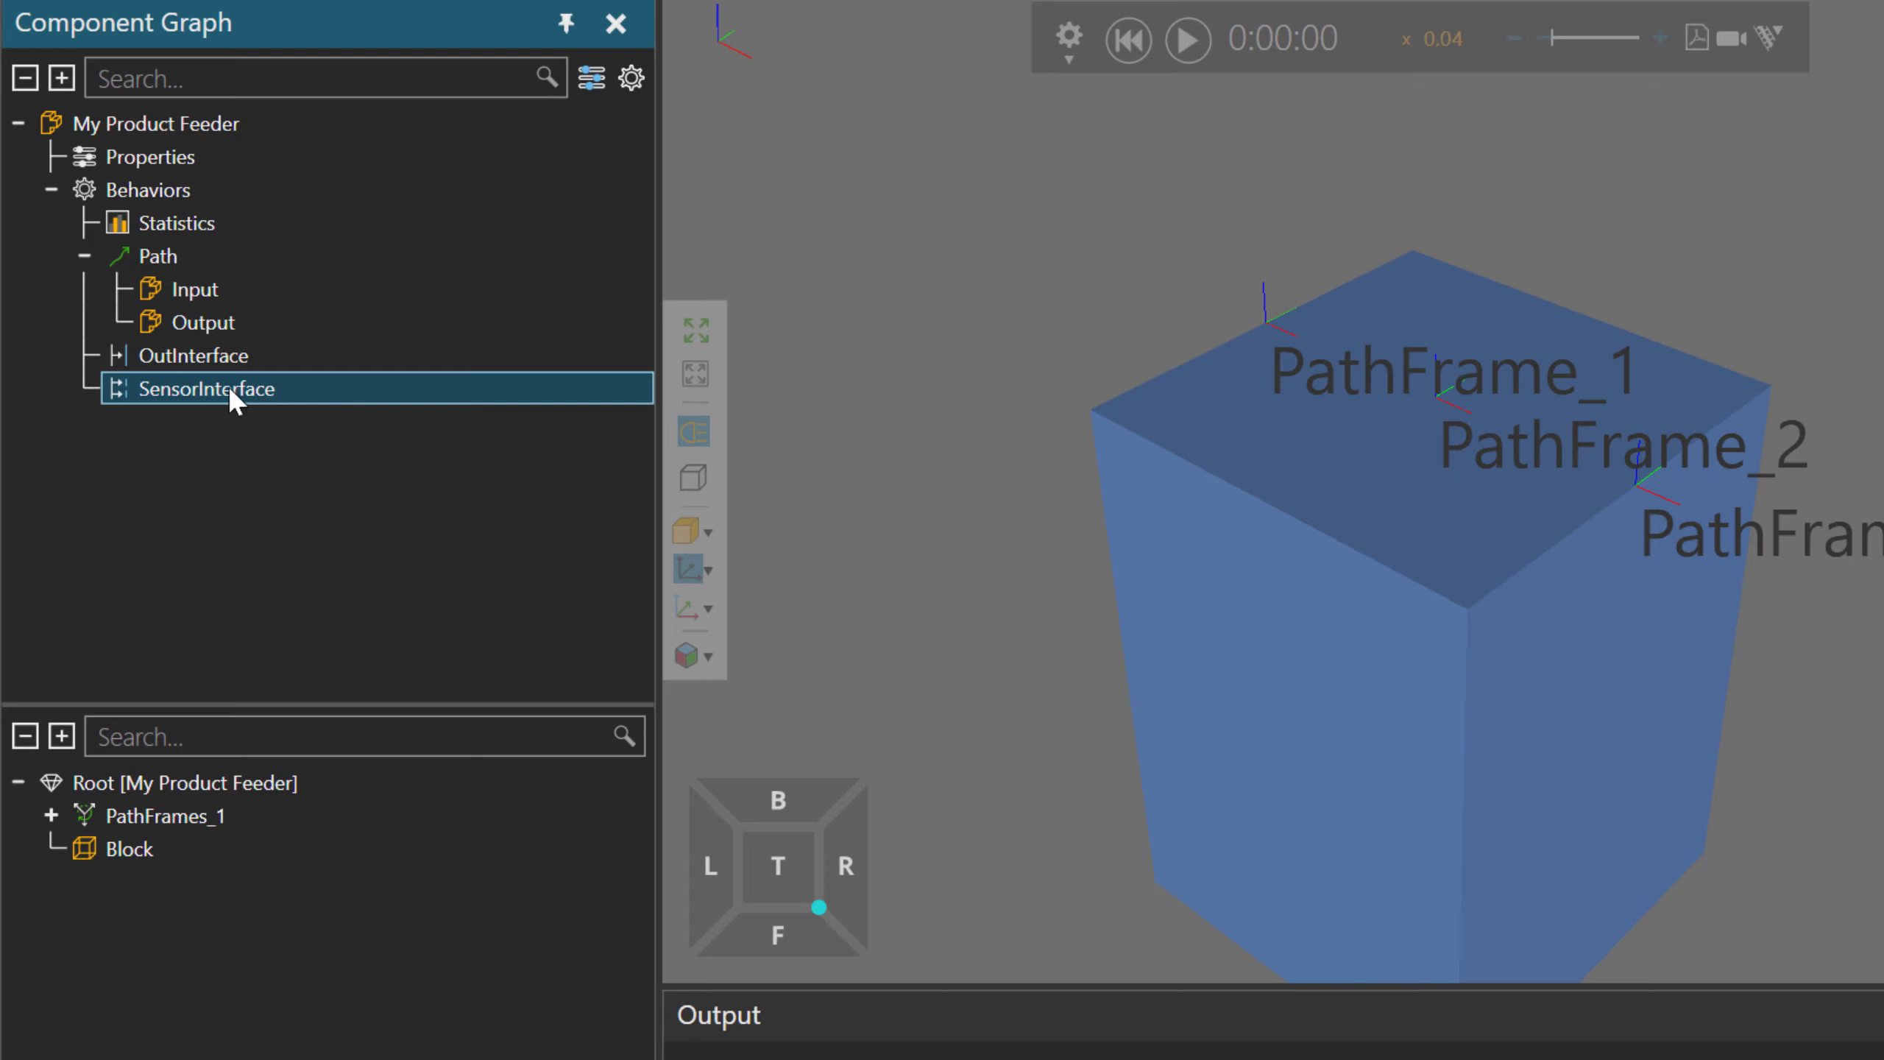
right_click(229, 386)
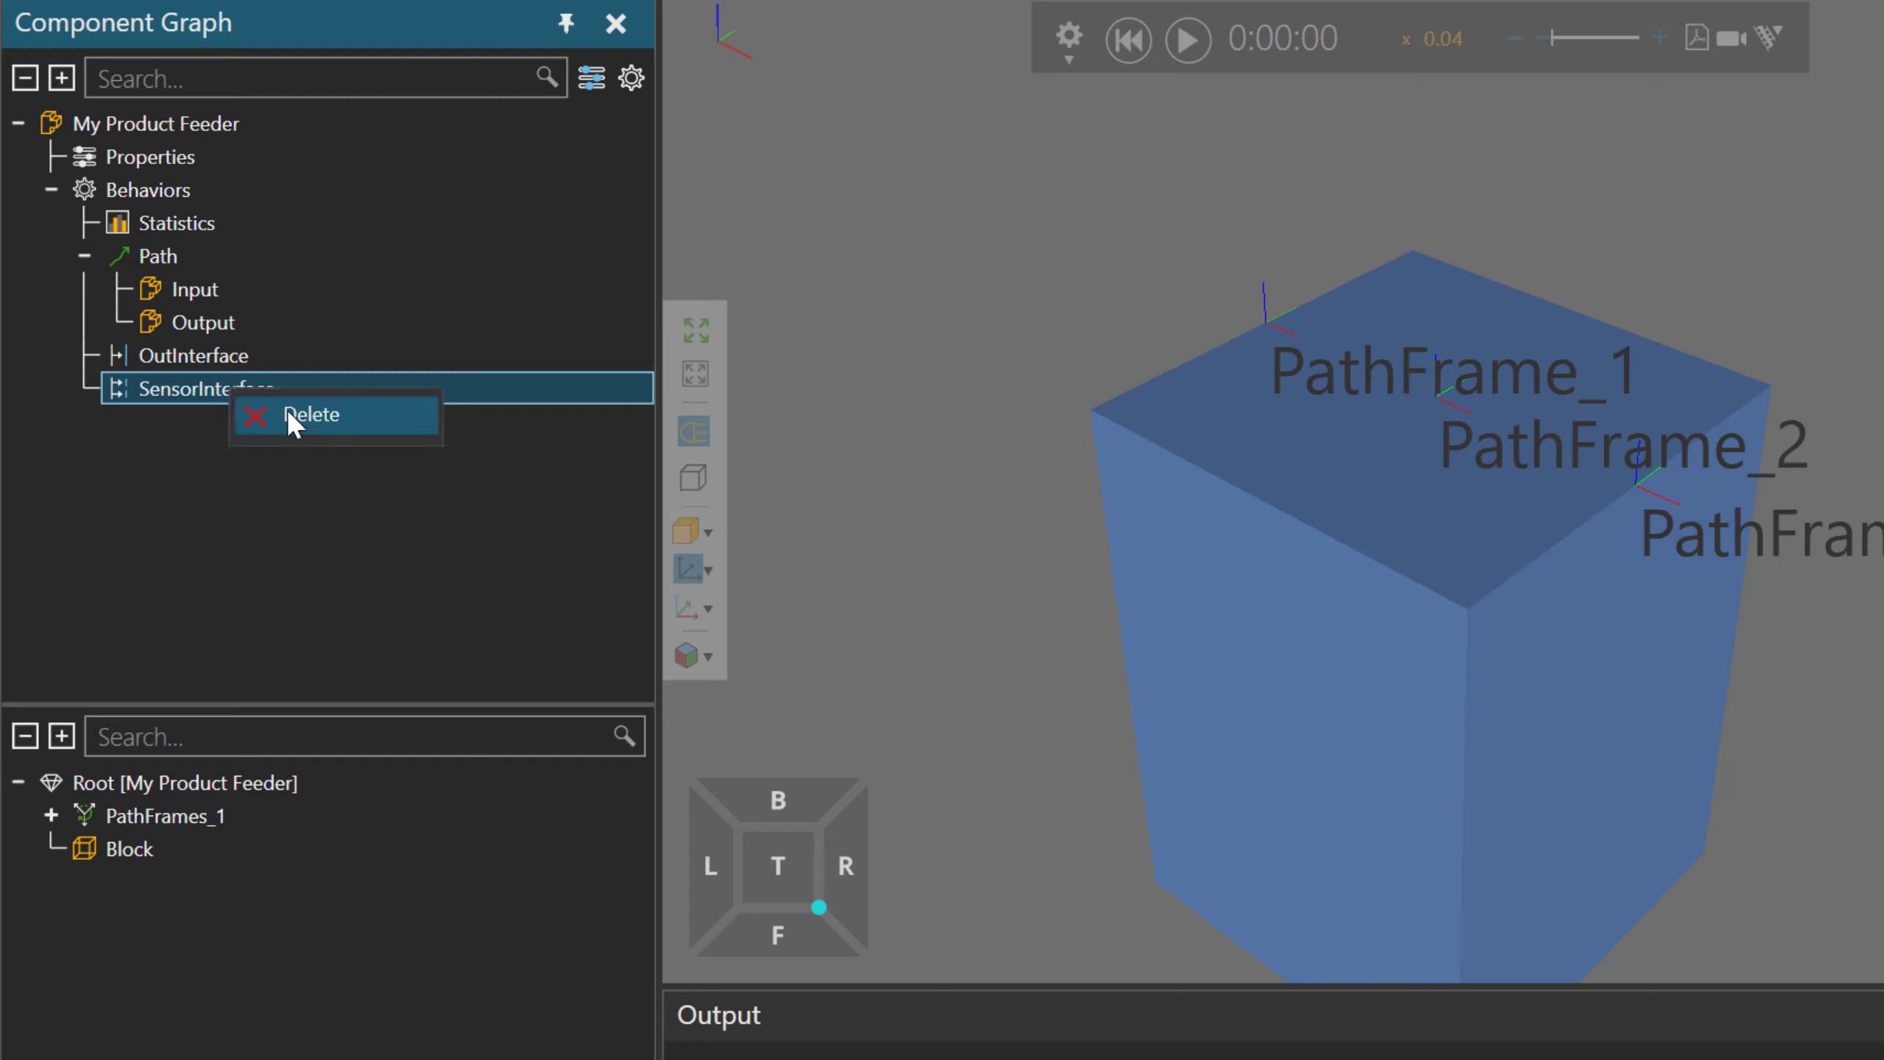
left_click(368, 431)
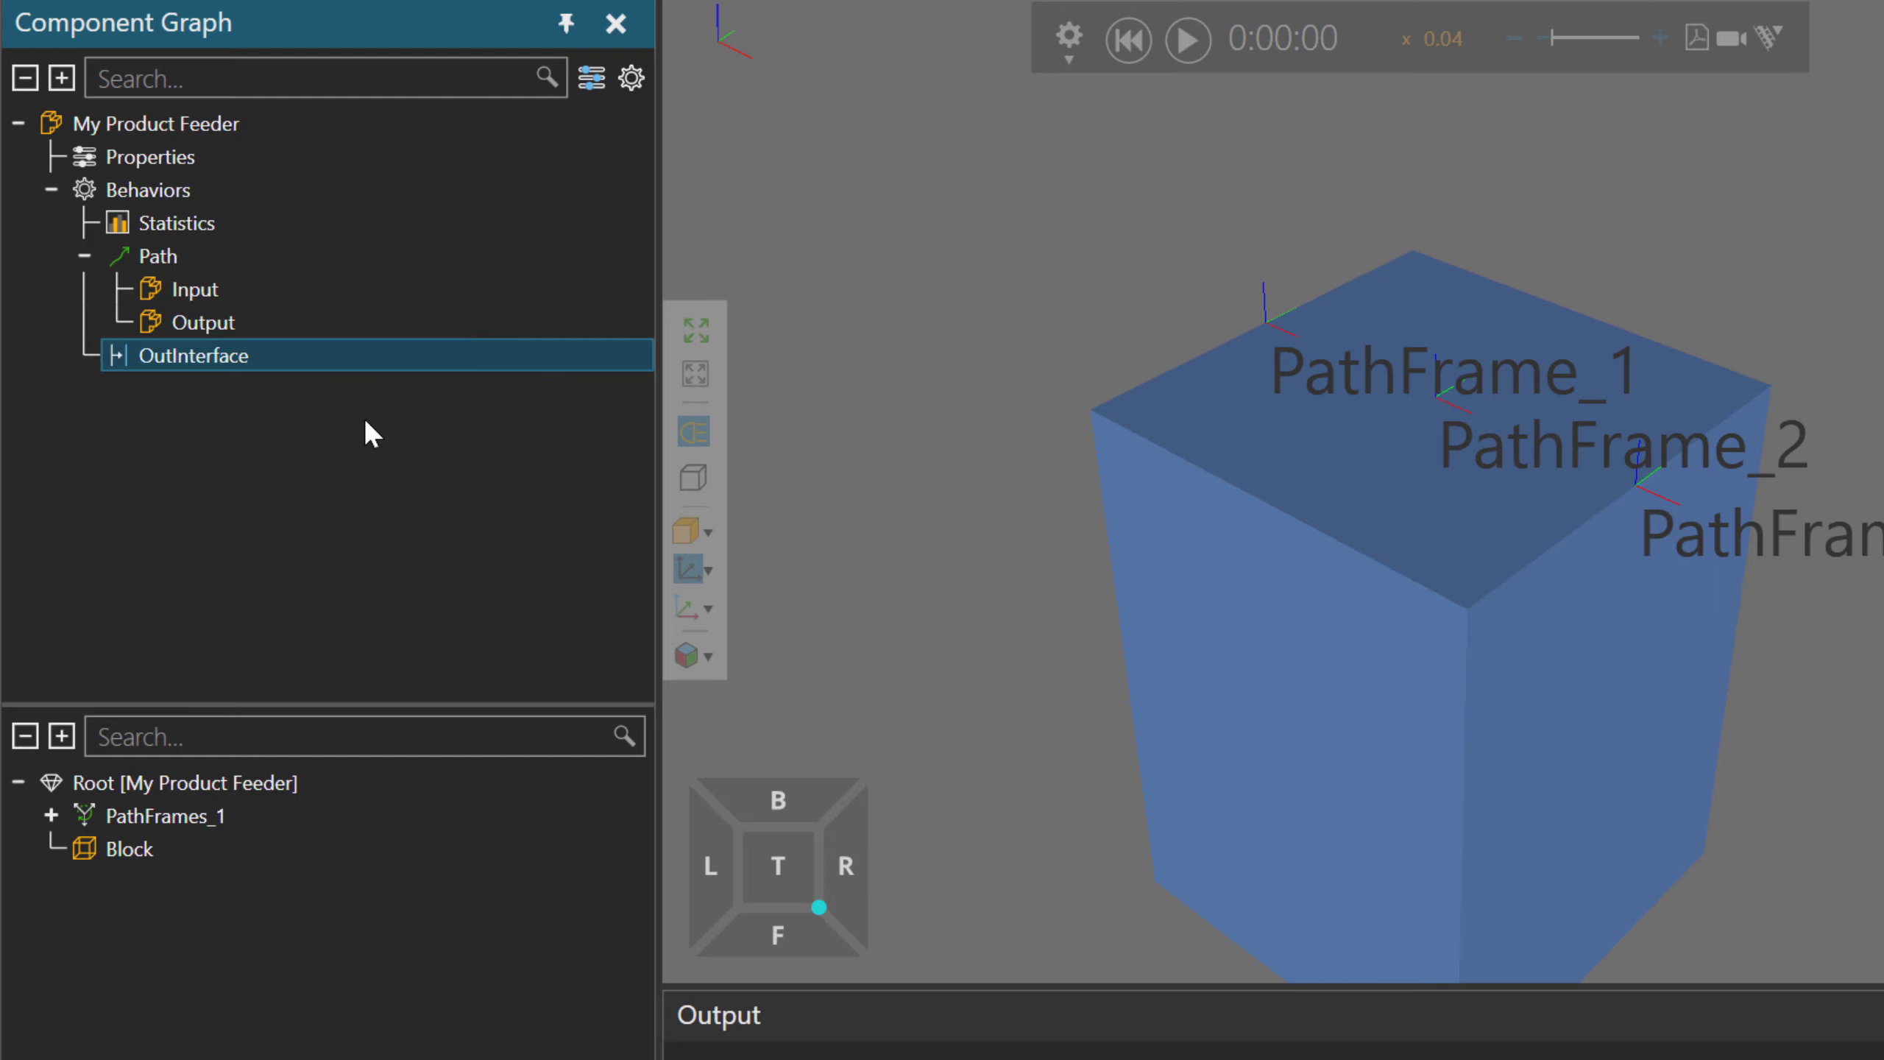
Remove PathFrame_1 from the frame list of the Path behavior, leaving PathFrame_2 and PathFrame_3.
left_click(178, 256)
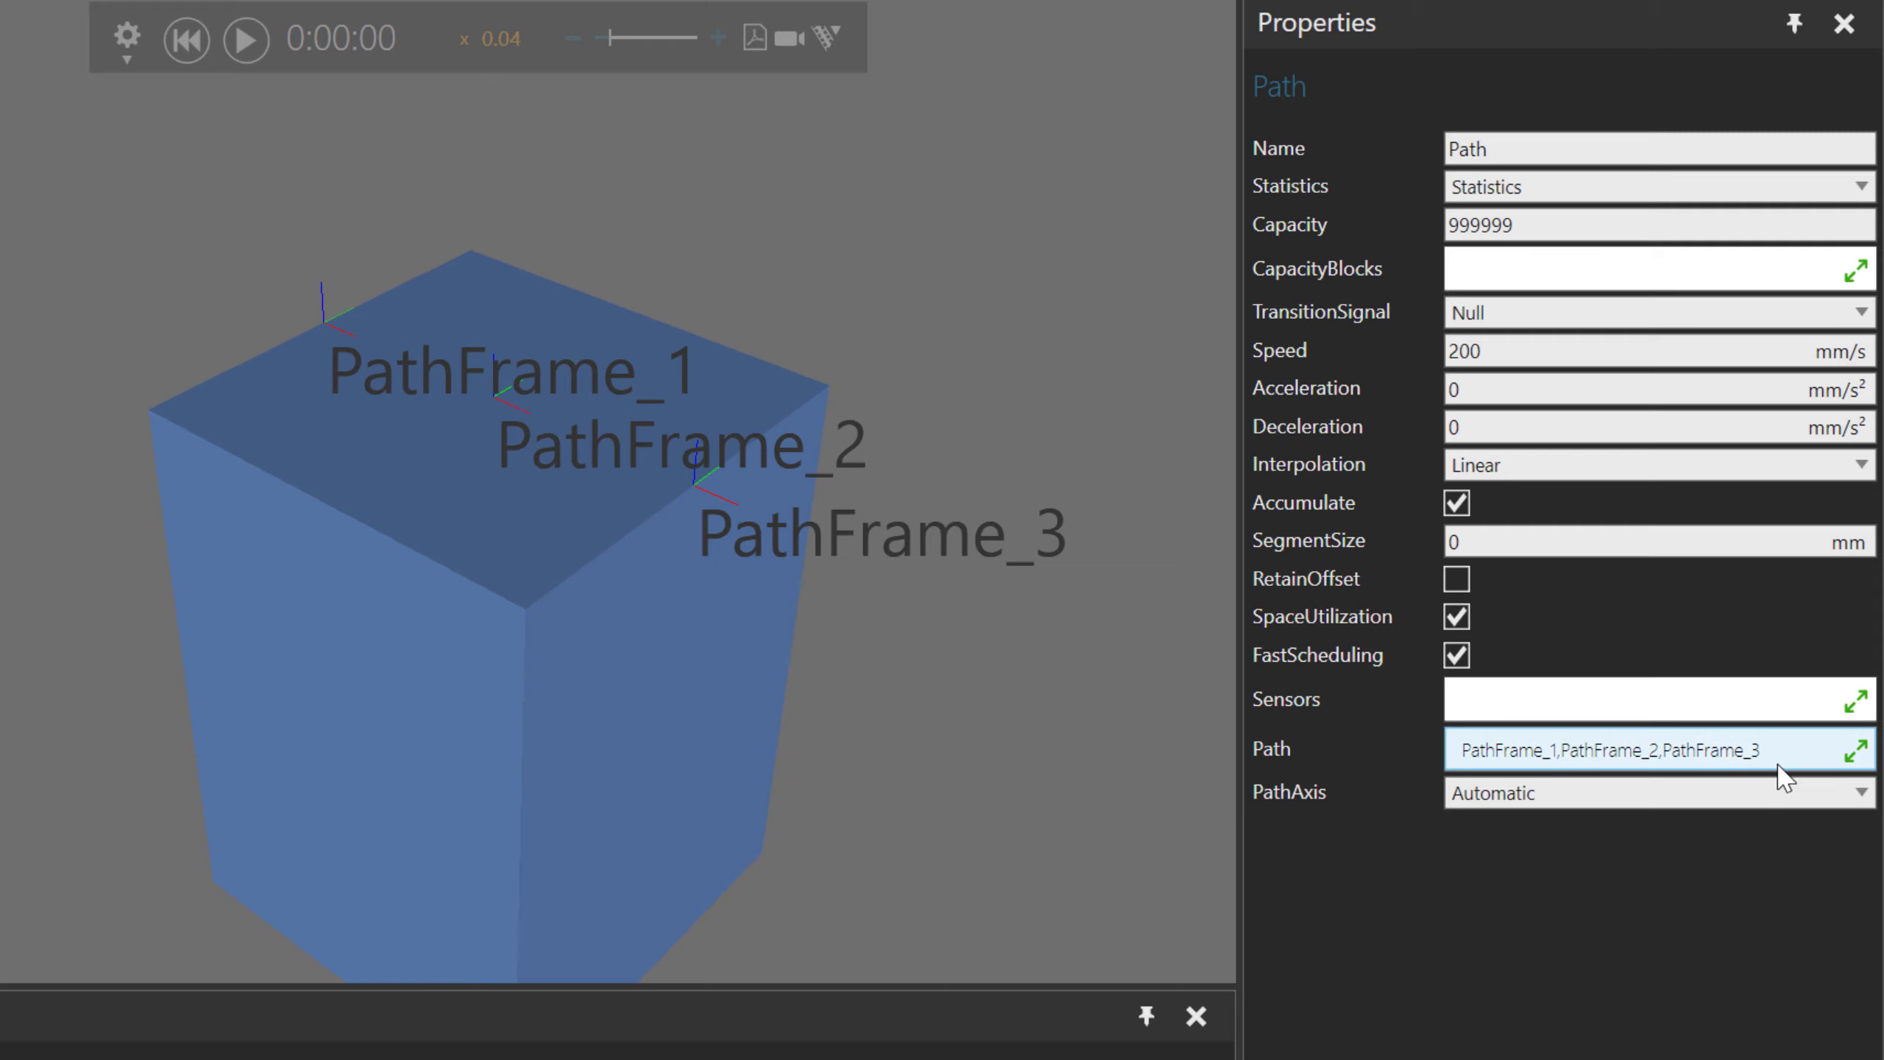
left_click(1856, 751)
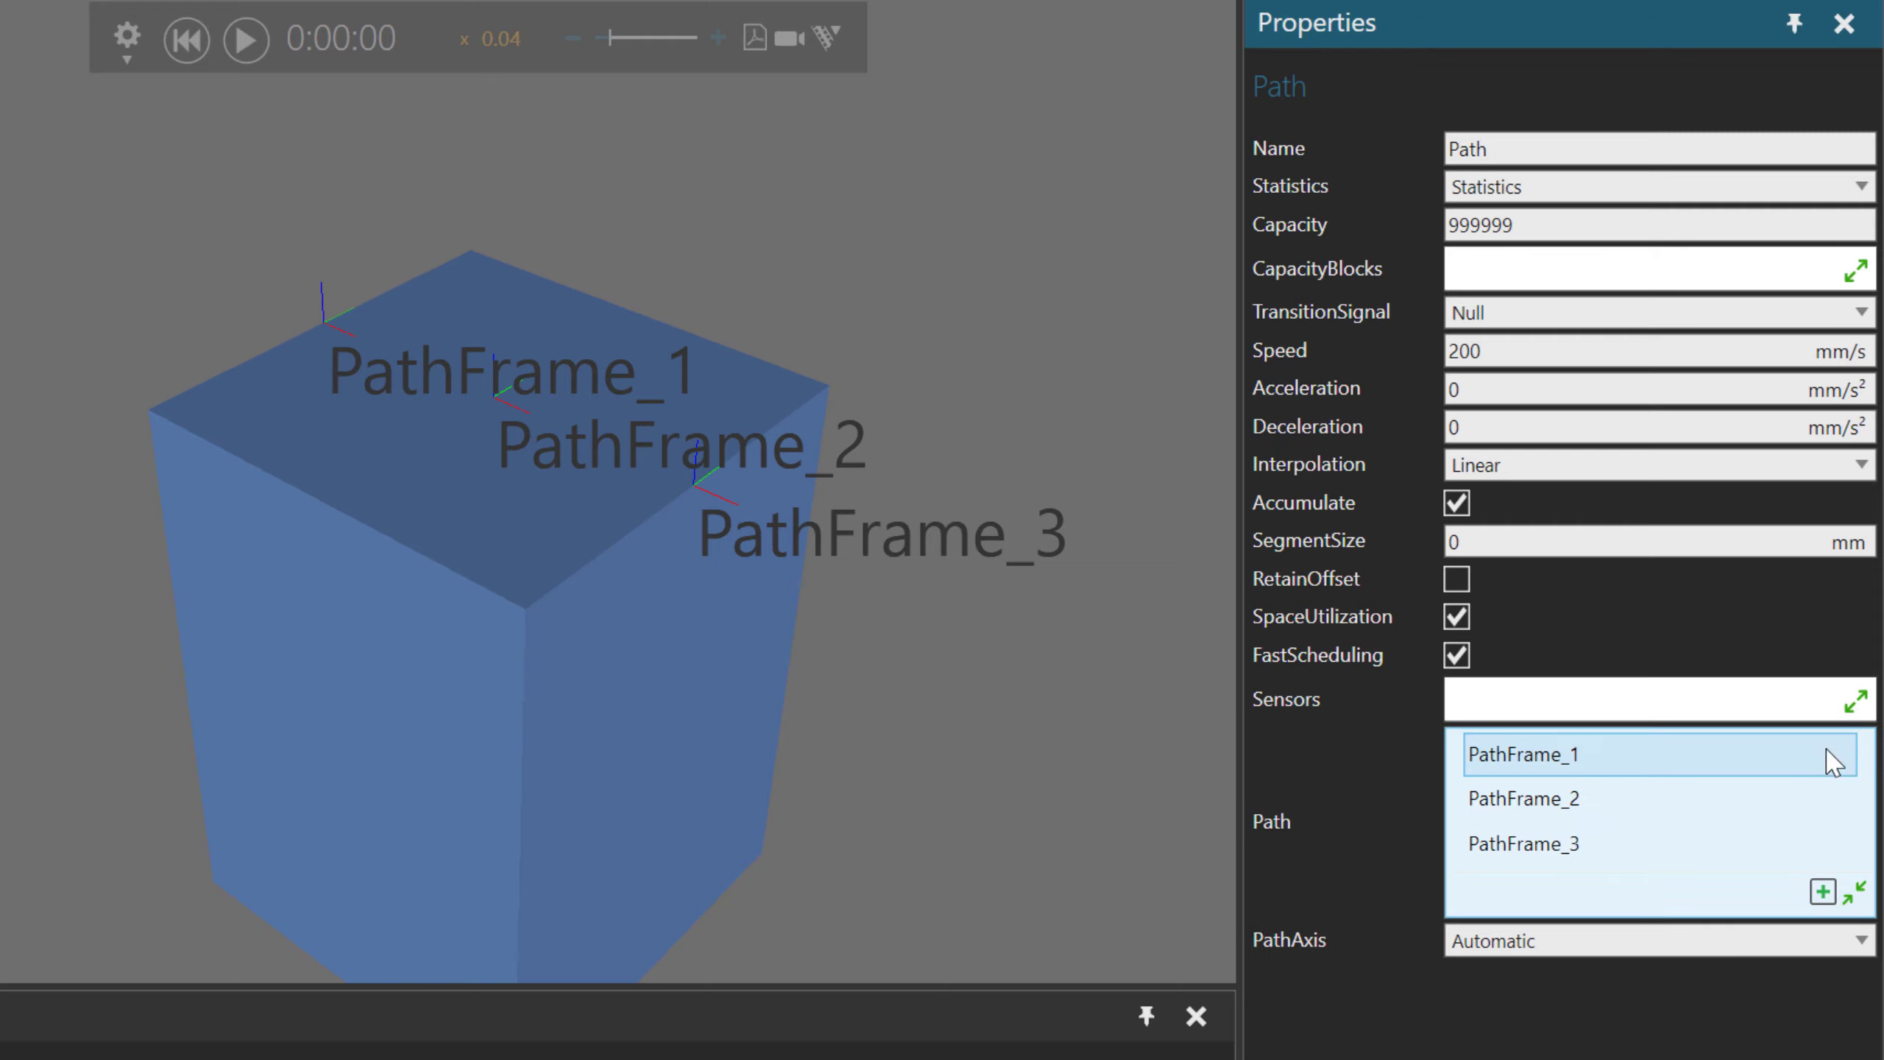
left_click(1825, 761)
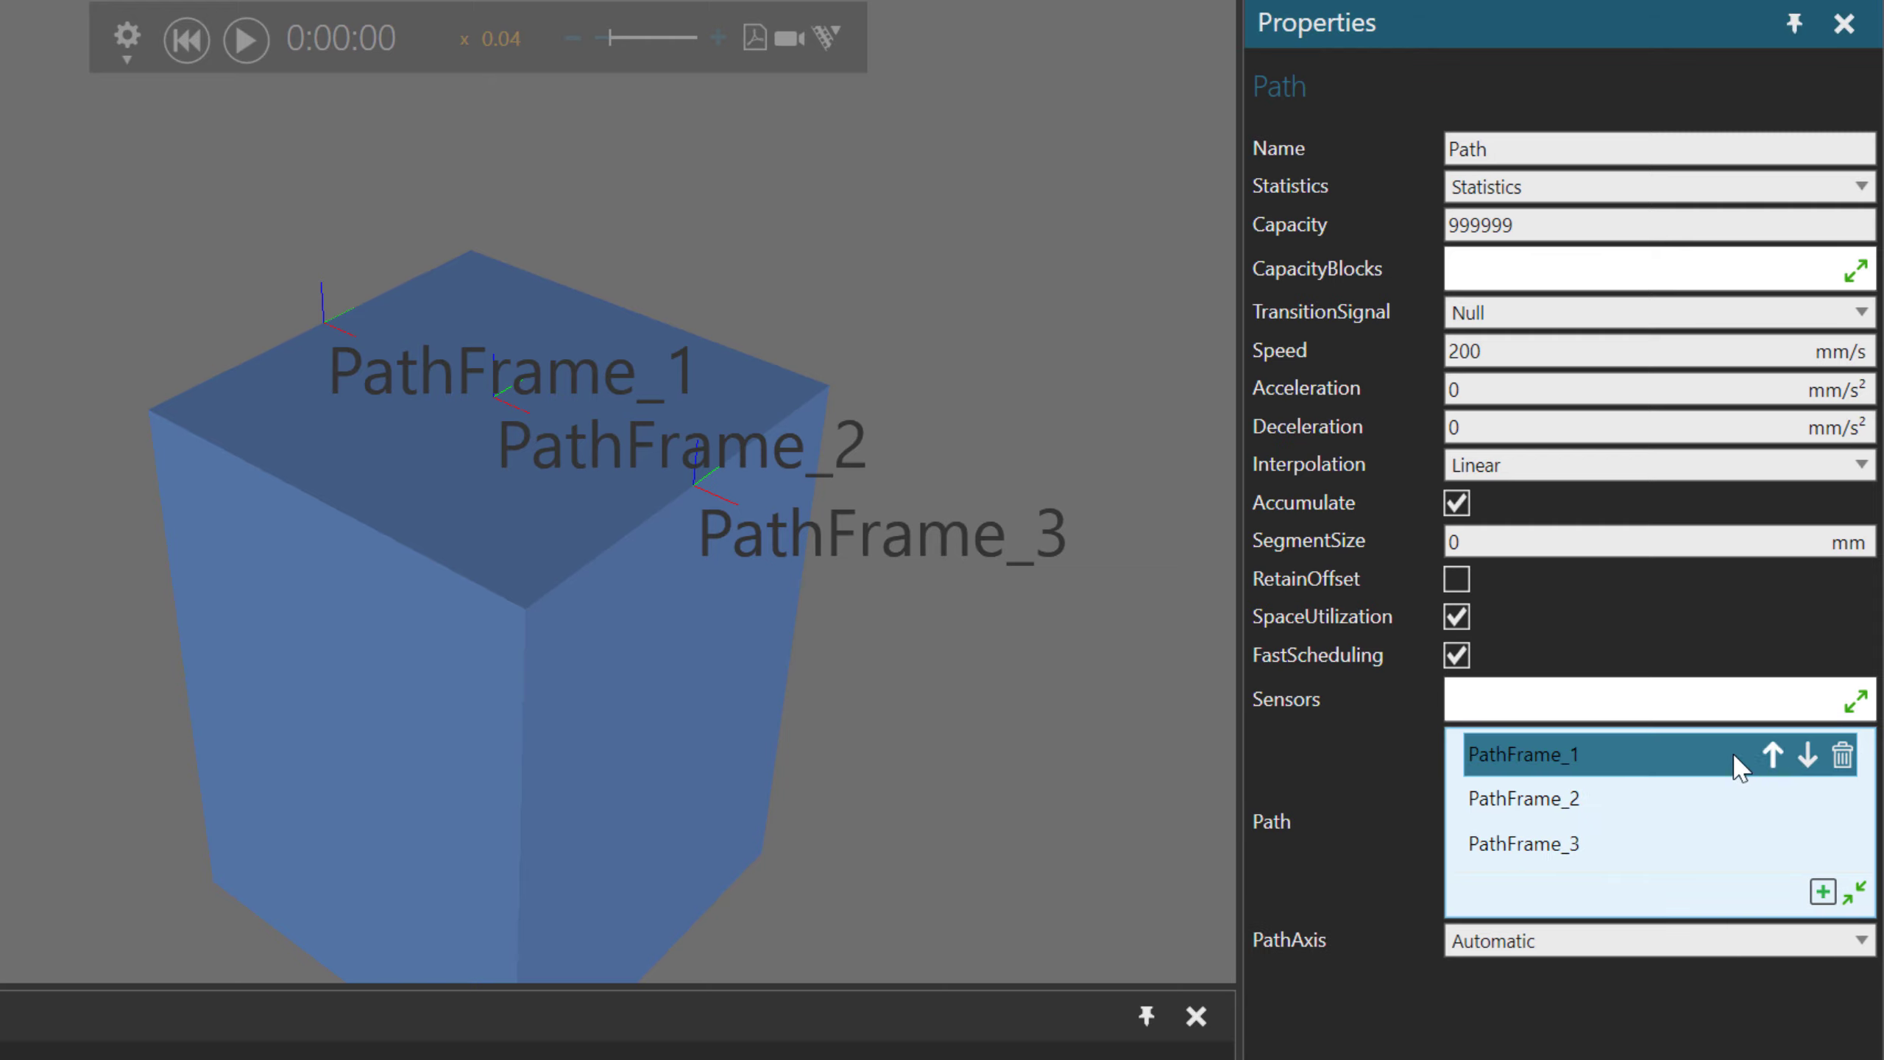
left_click(1842, 758)
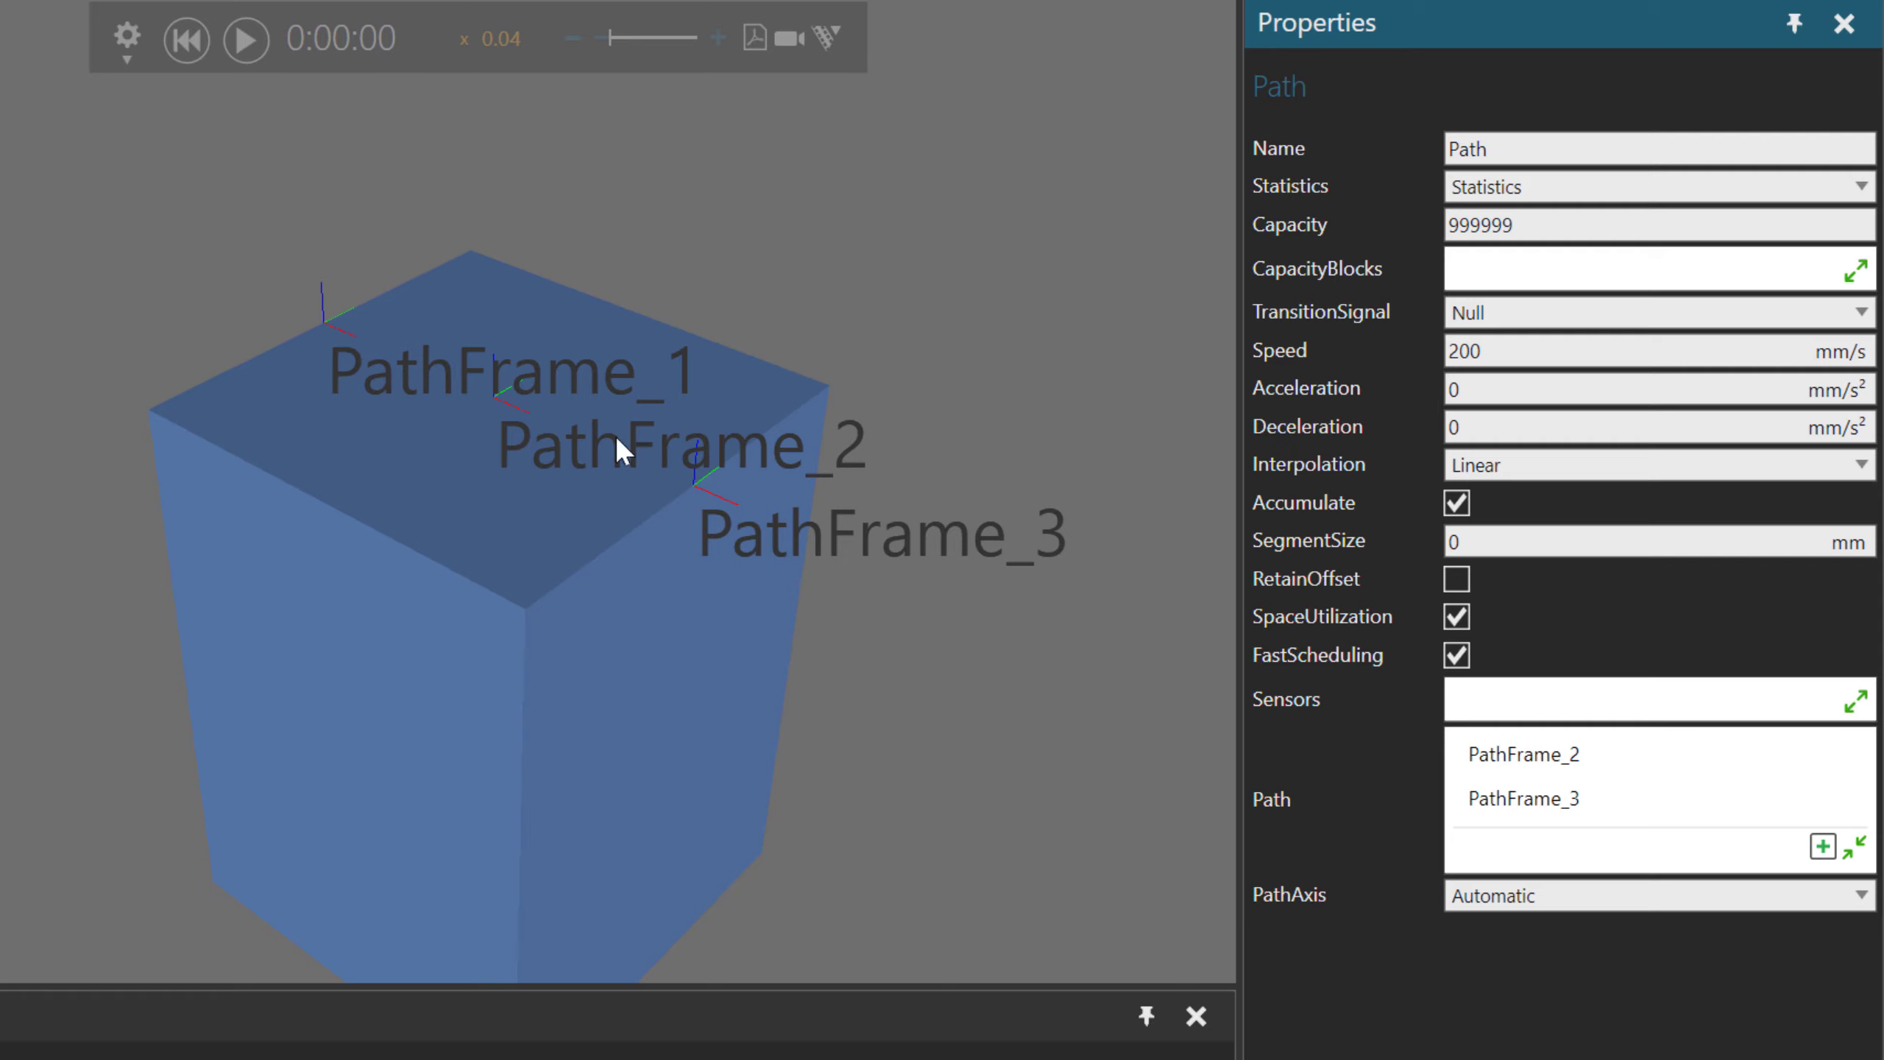
Delete the PathFrame_1 frame feature from the feeder's geometry.
left_click(321, 318)
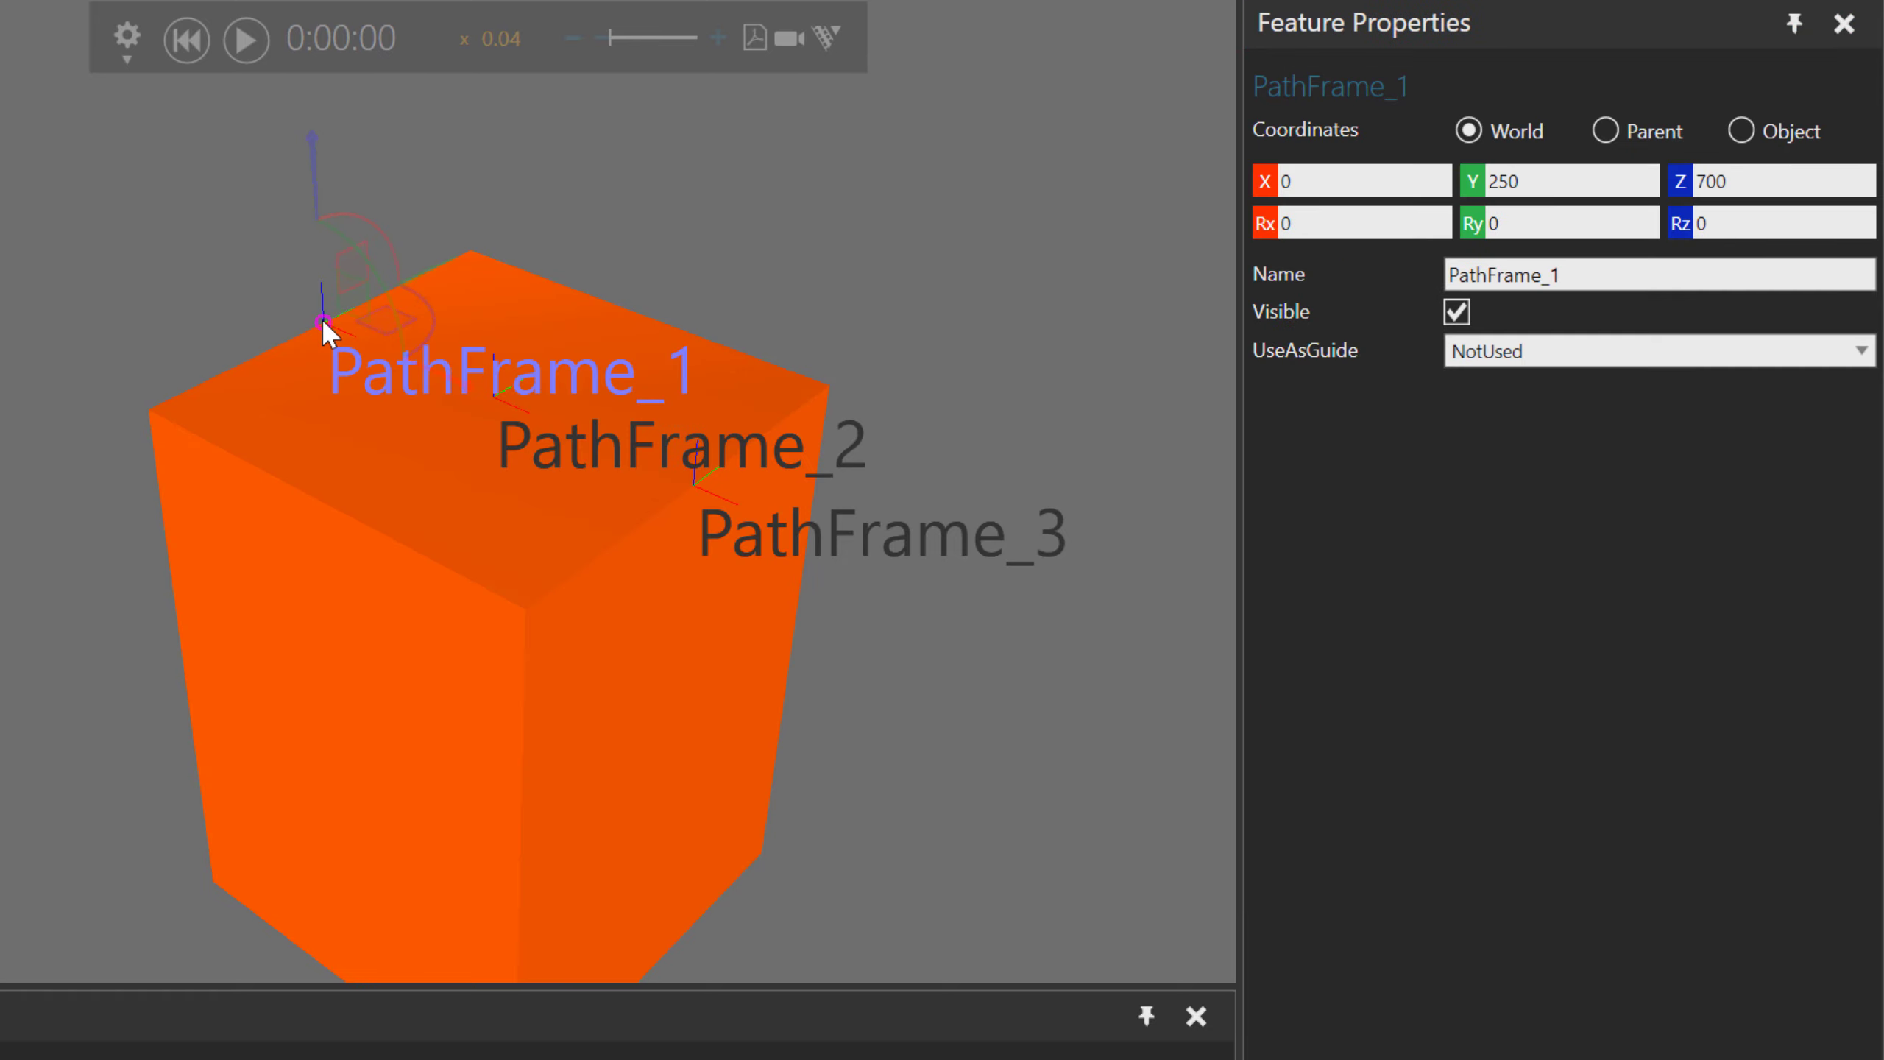
right_click(321, 319)
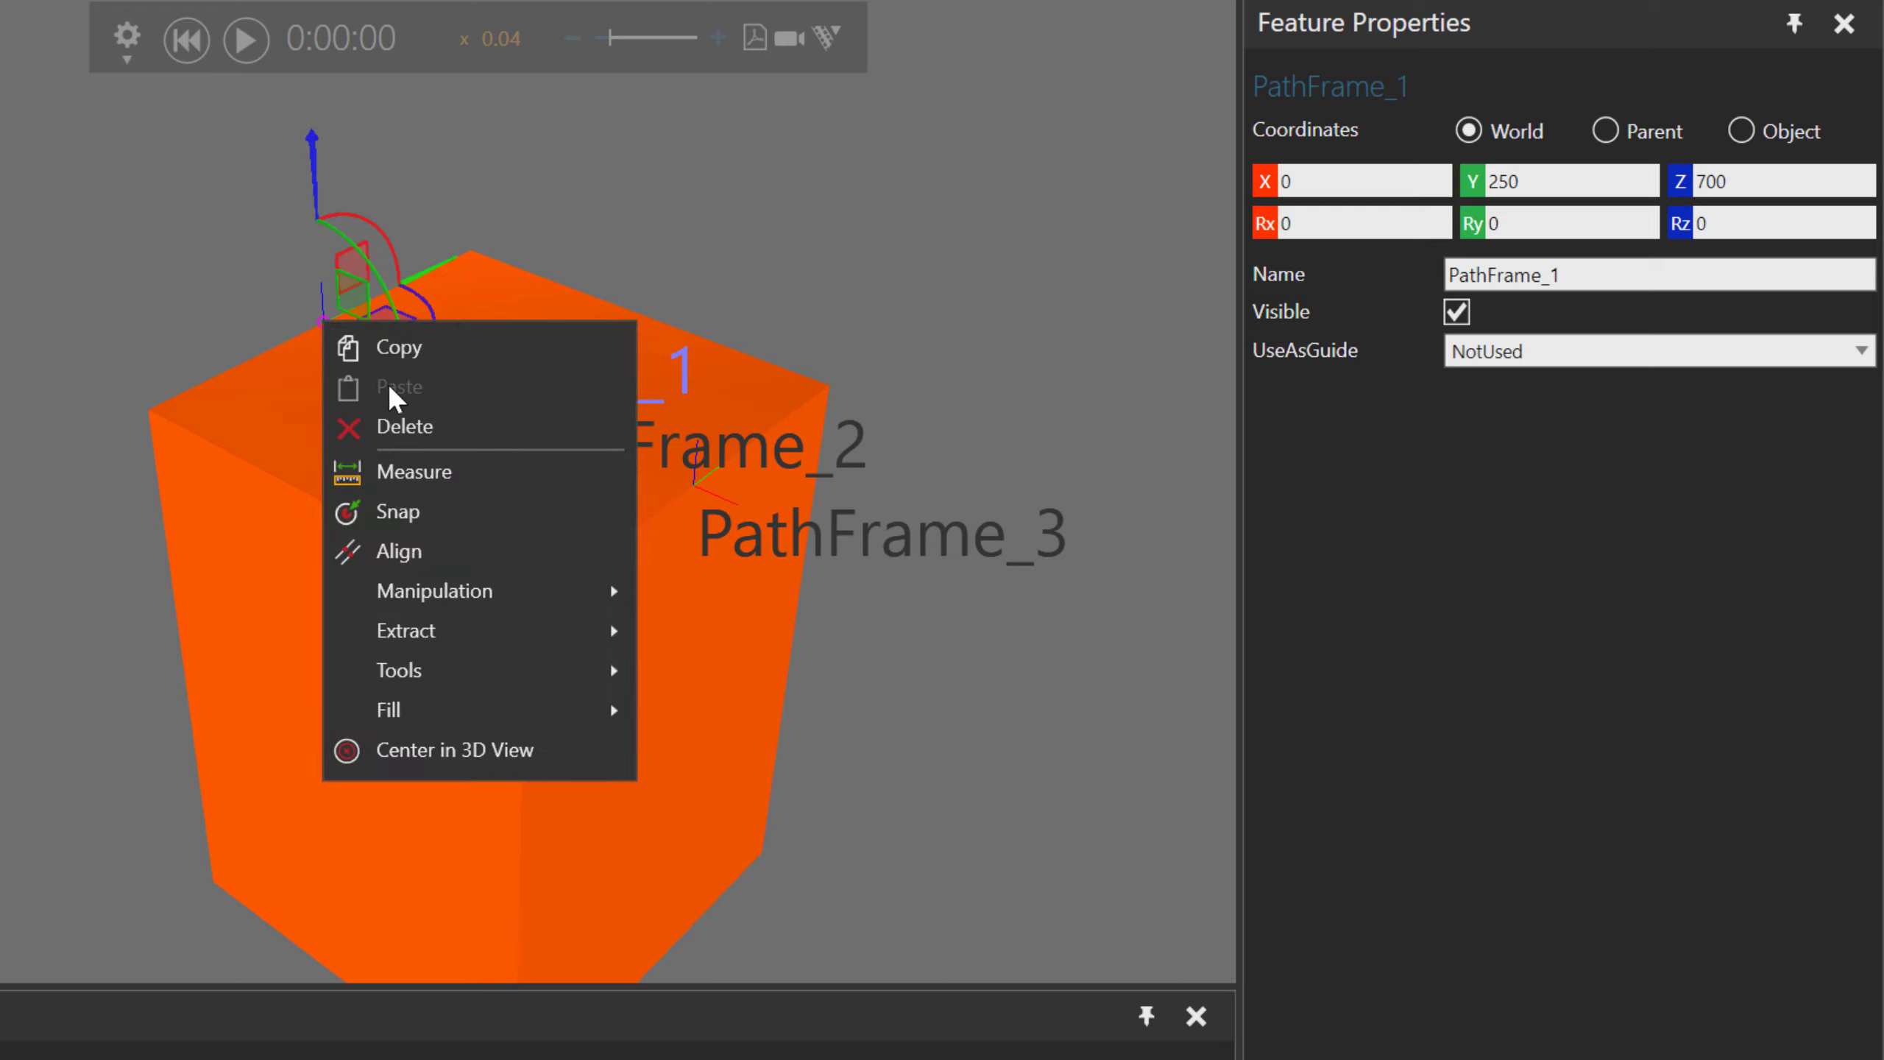
left_click(429, 442)
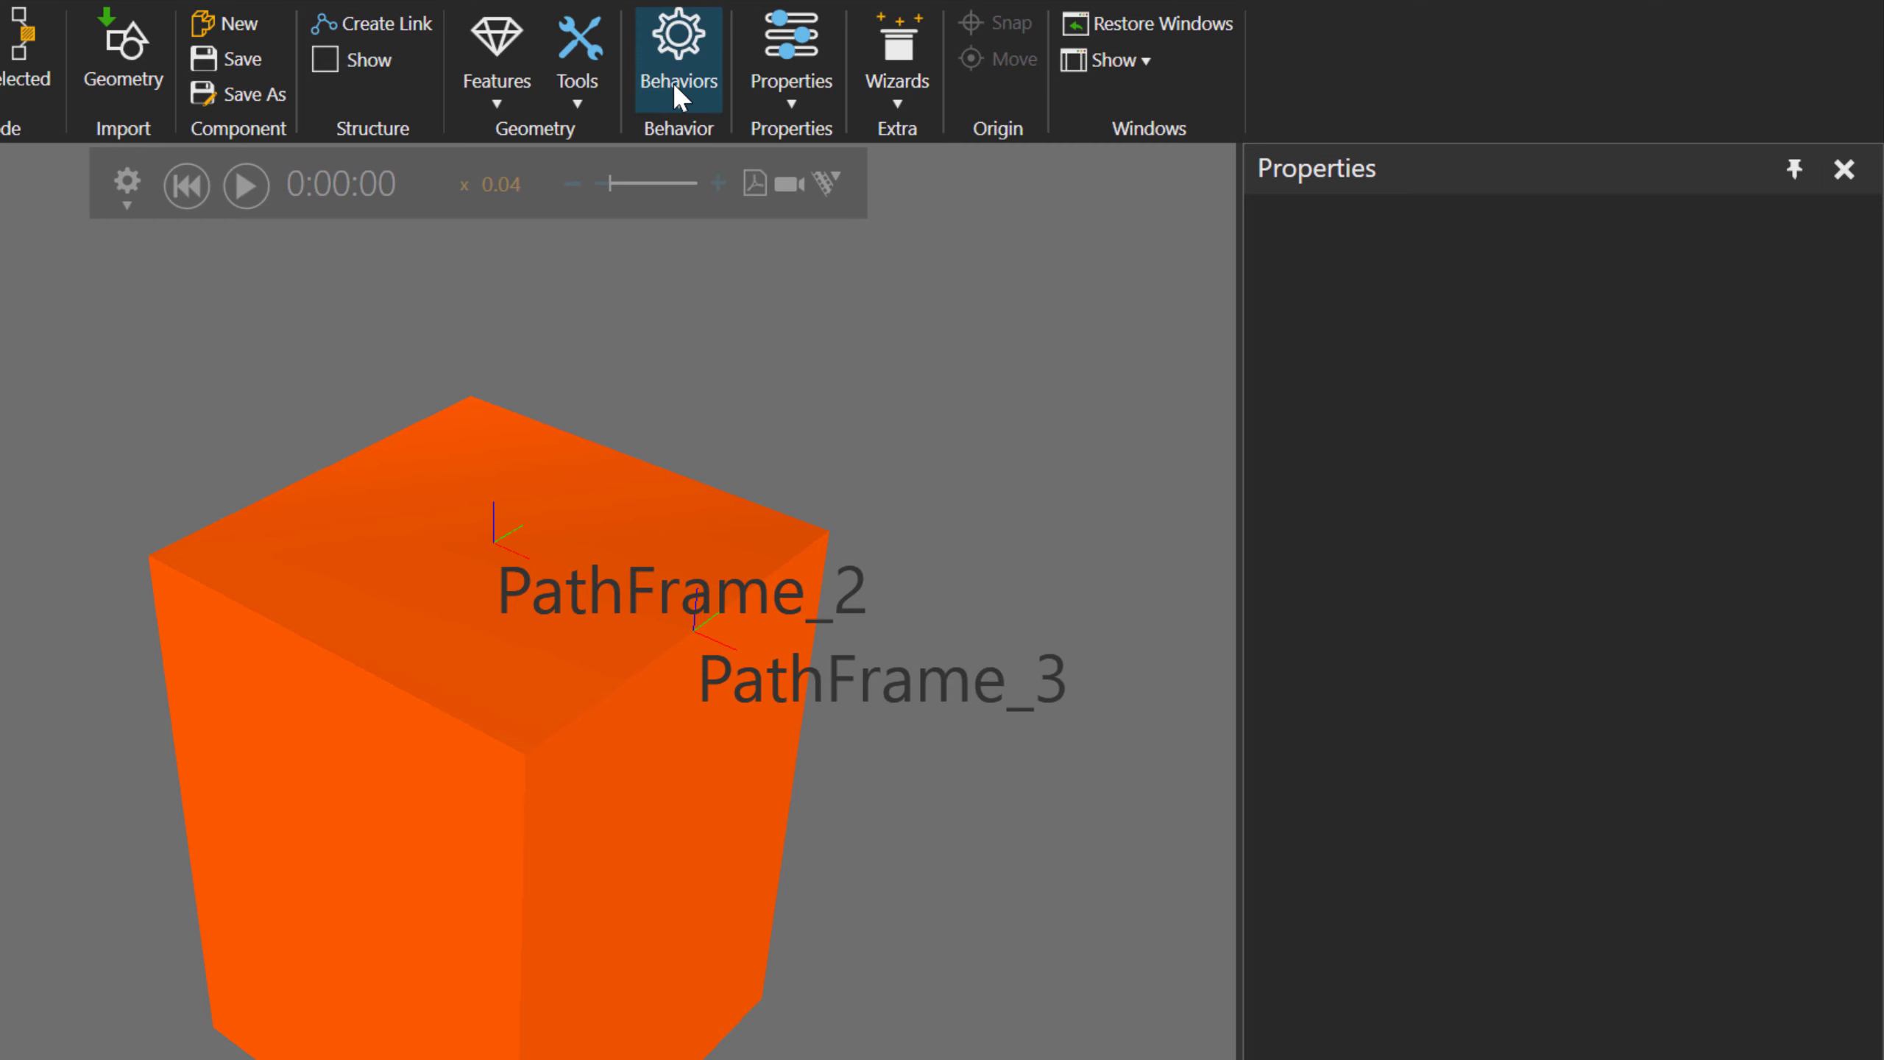
Add a Product Creator behavior to My Product Feeder and expand it to show its ports.
left_click(673, 83)
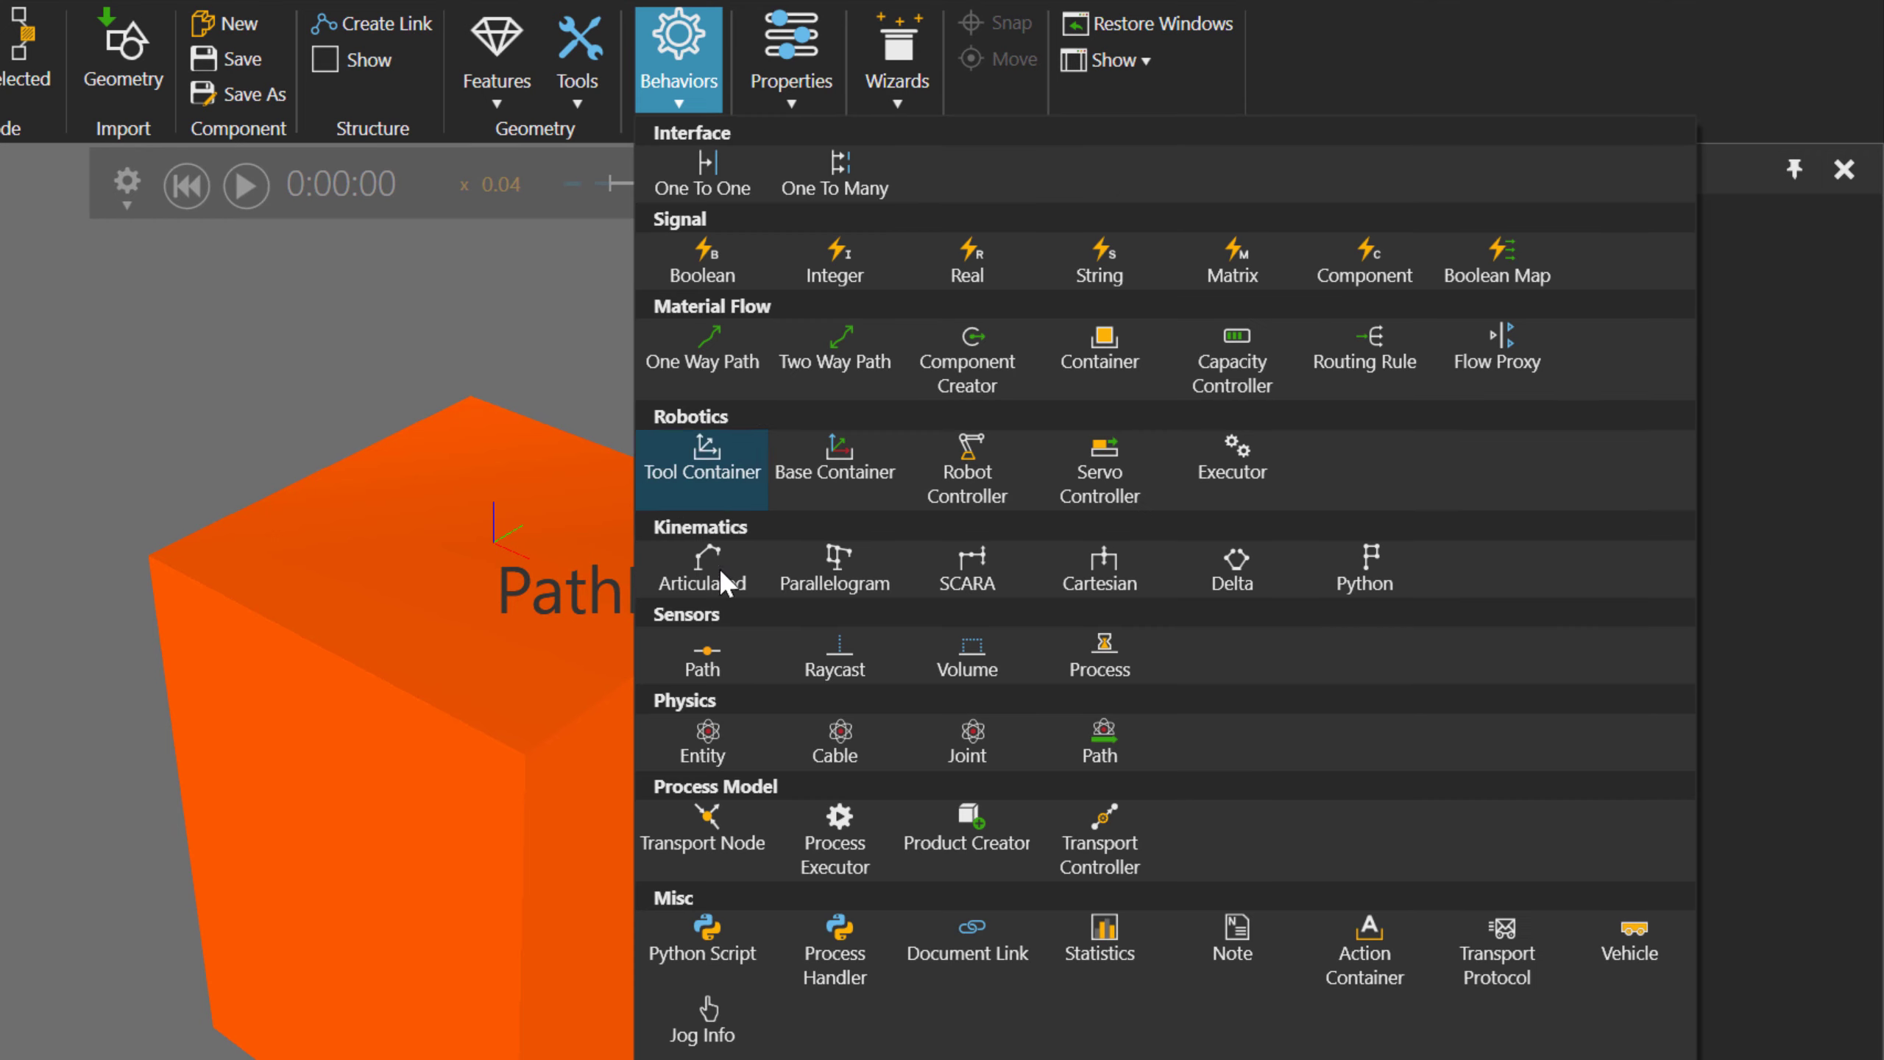
left_click(959, 821)
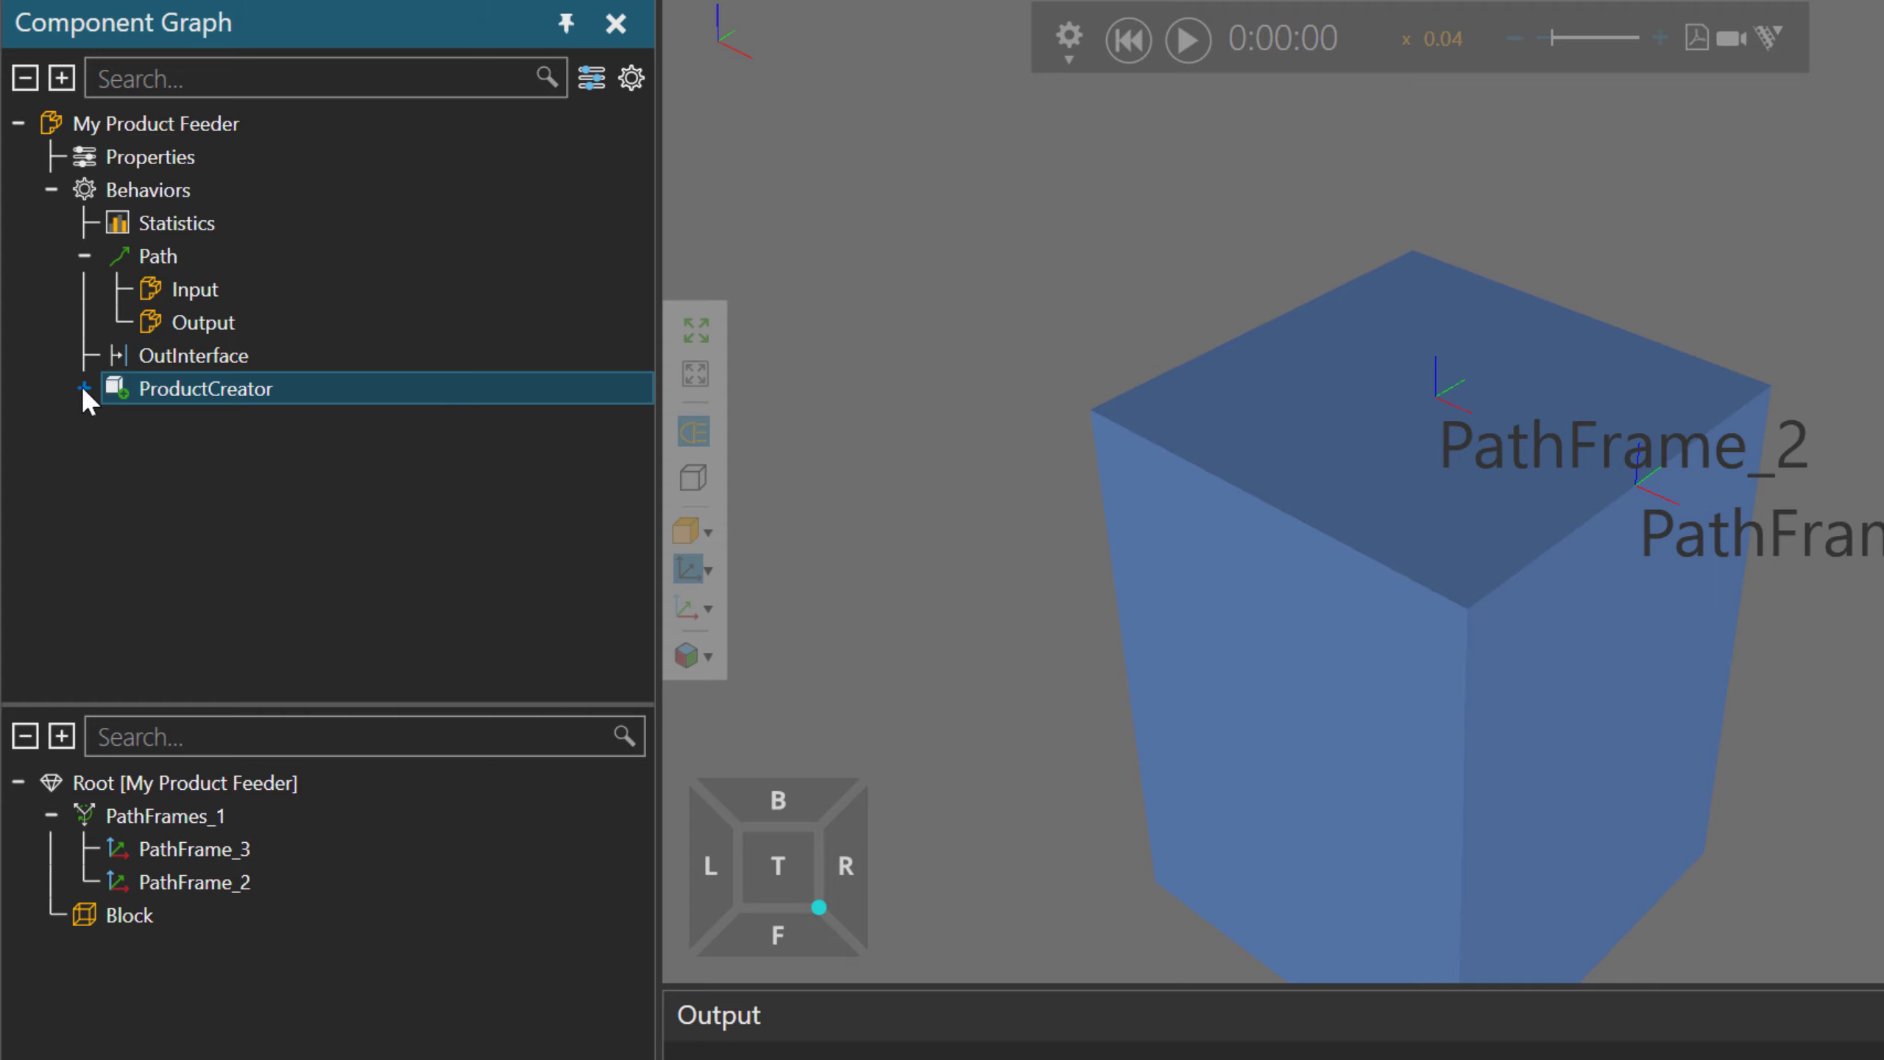
left_click(84, 387)
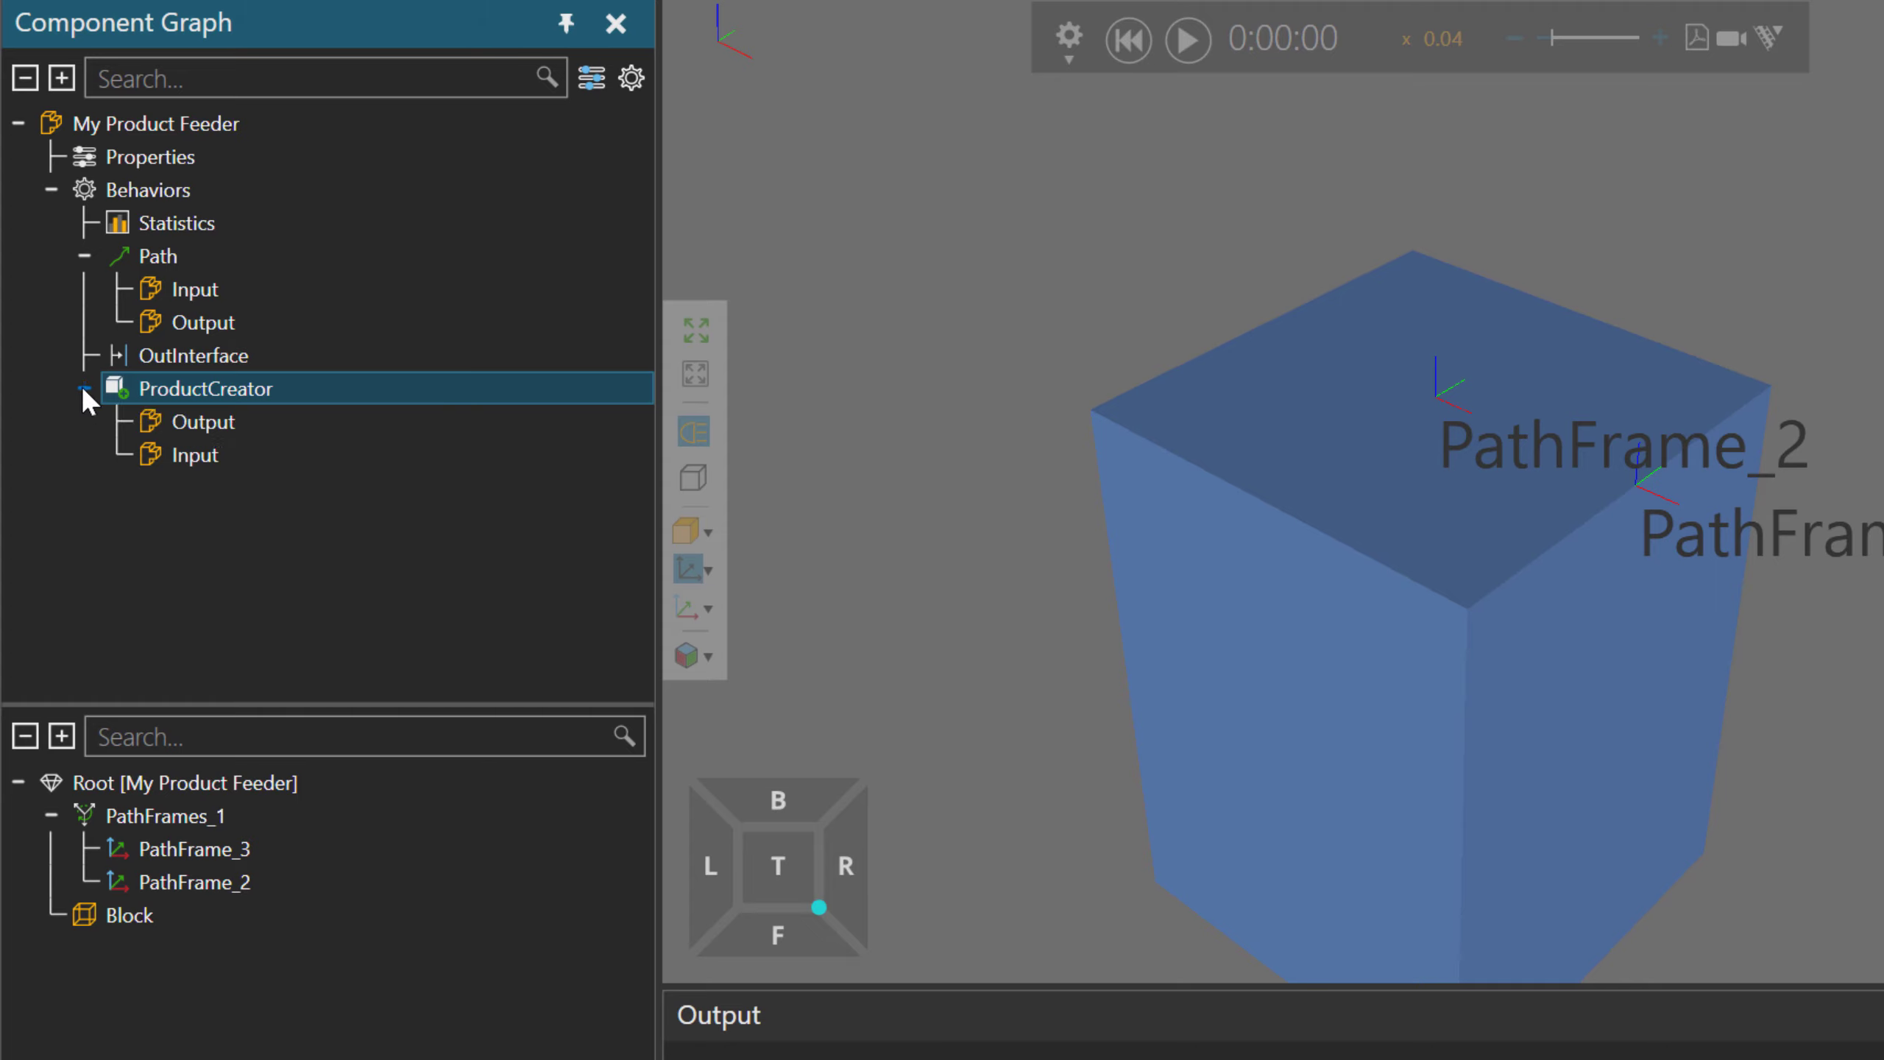
Connect the ProductCreator's Output port to the Path behavior's Input port.
left_click(220, 425)
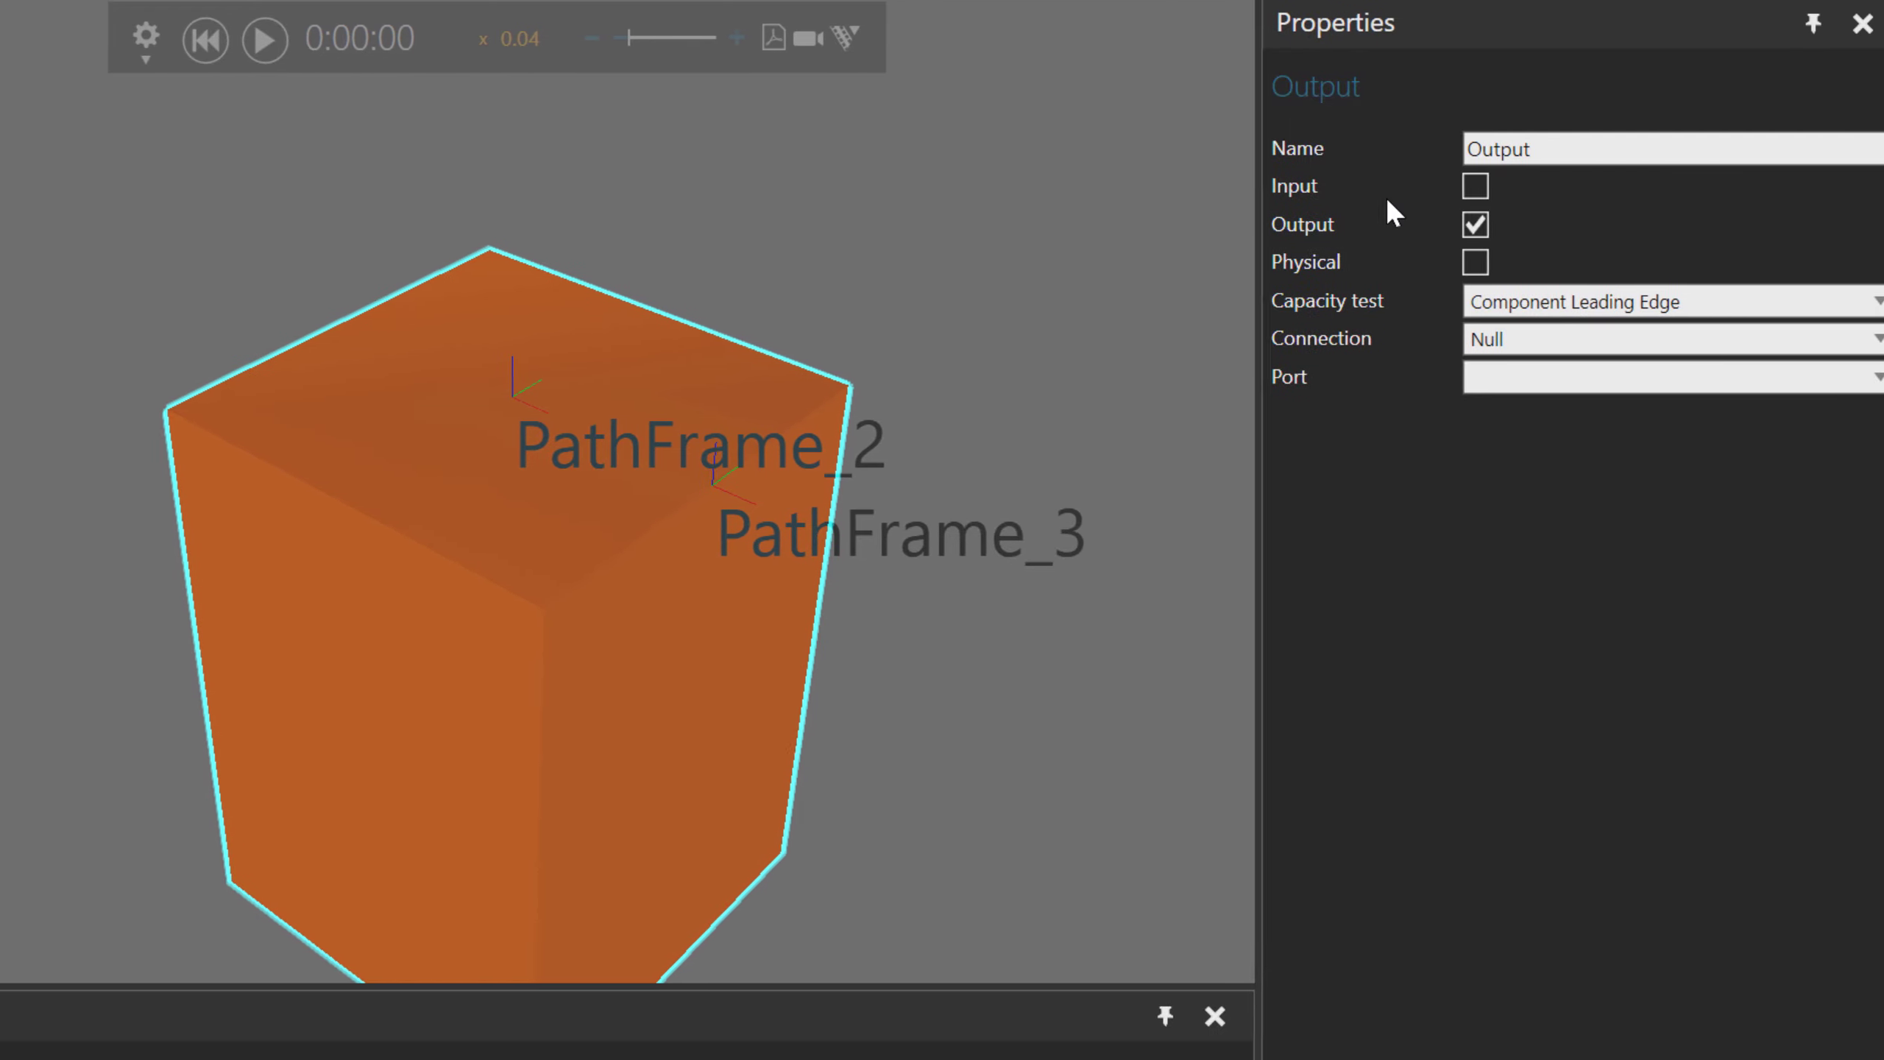
left_click(1509, 341)
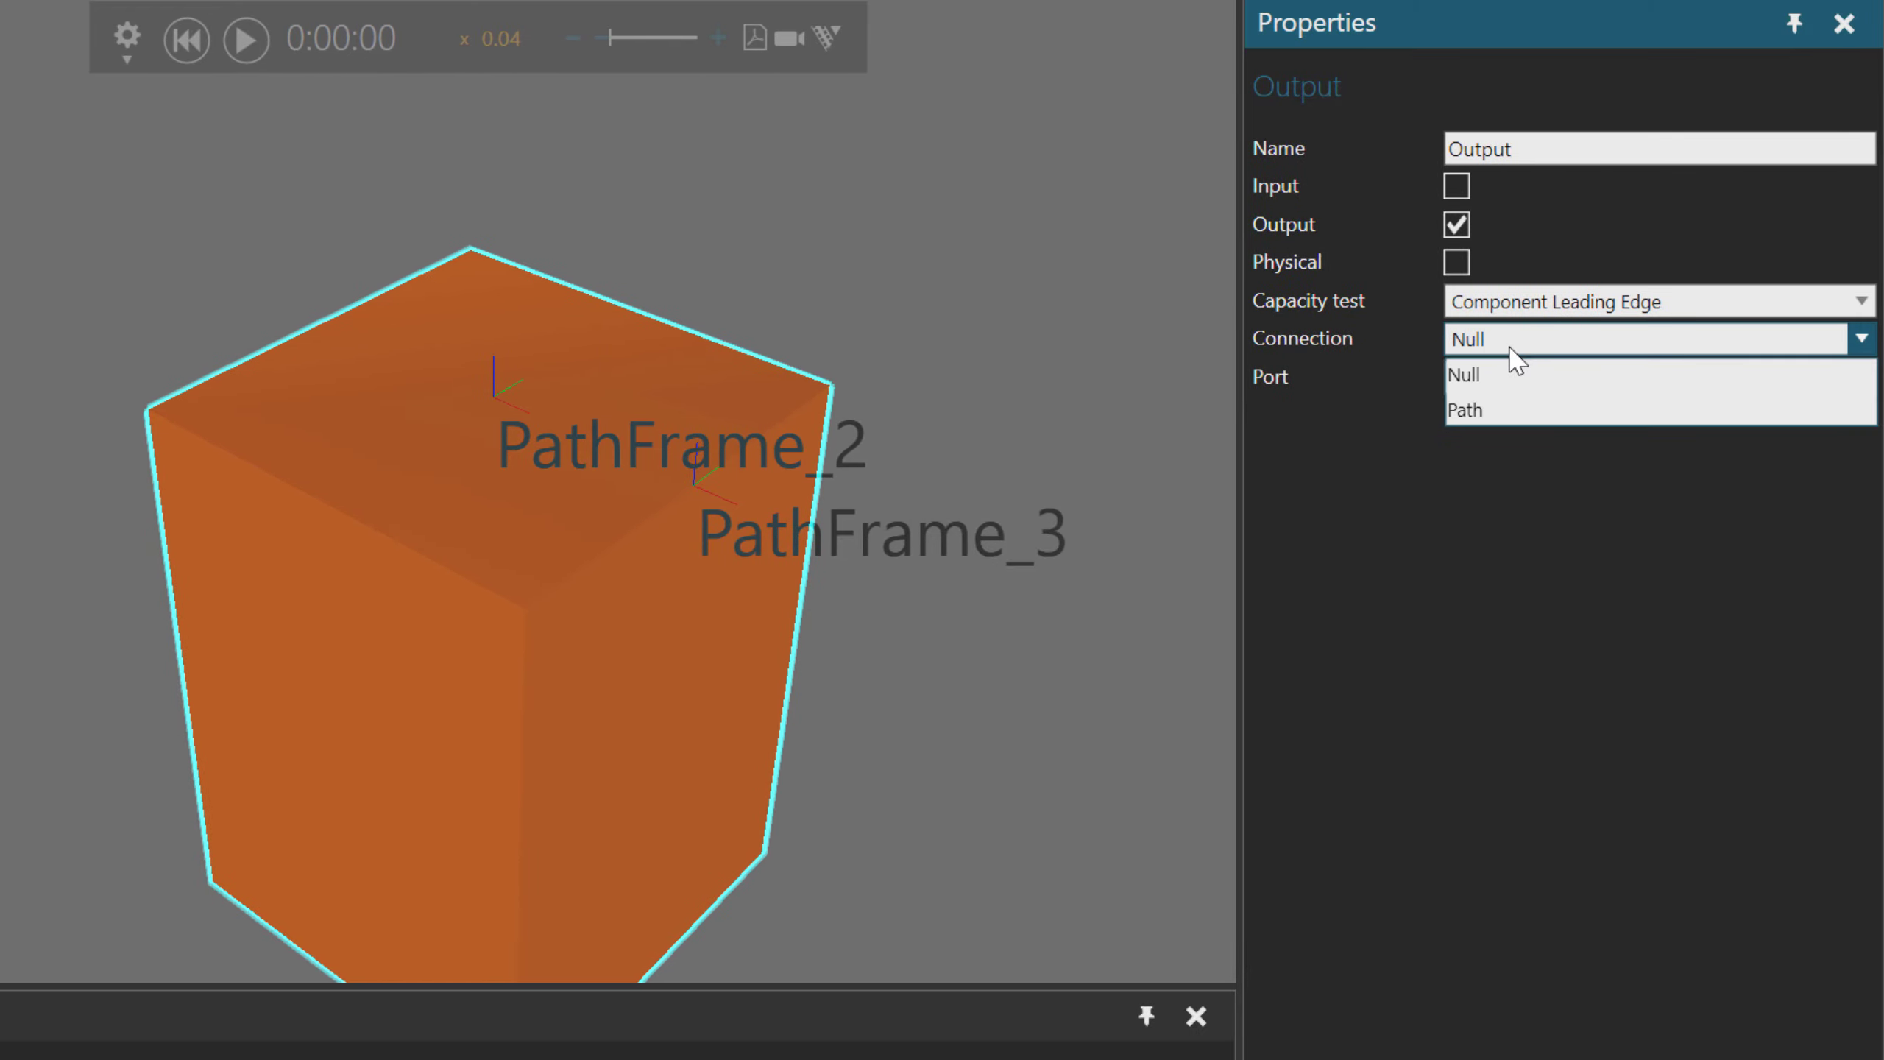
left_click(1516, 412)
left_click(1514, 380)
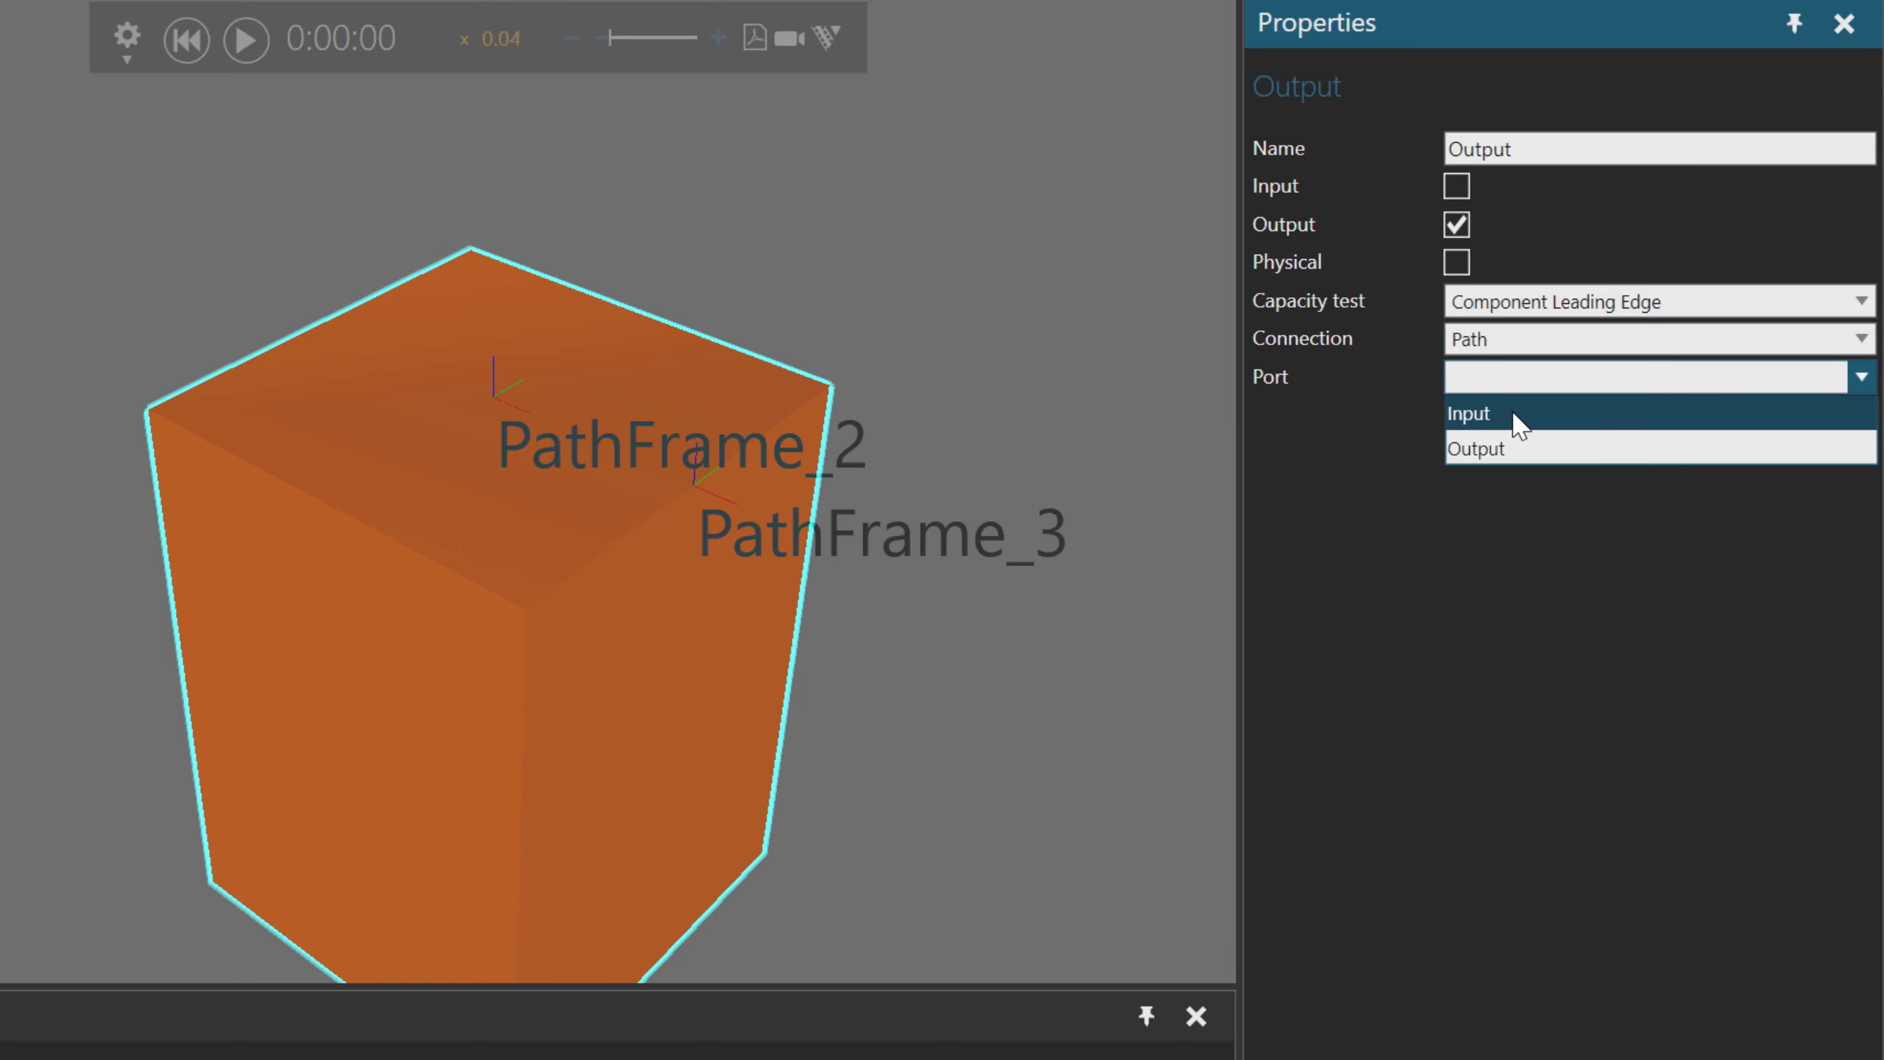
left_click(1518, 415)
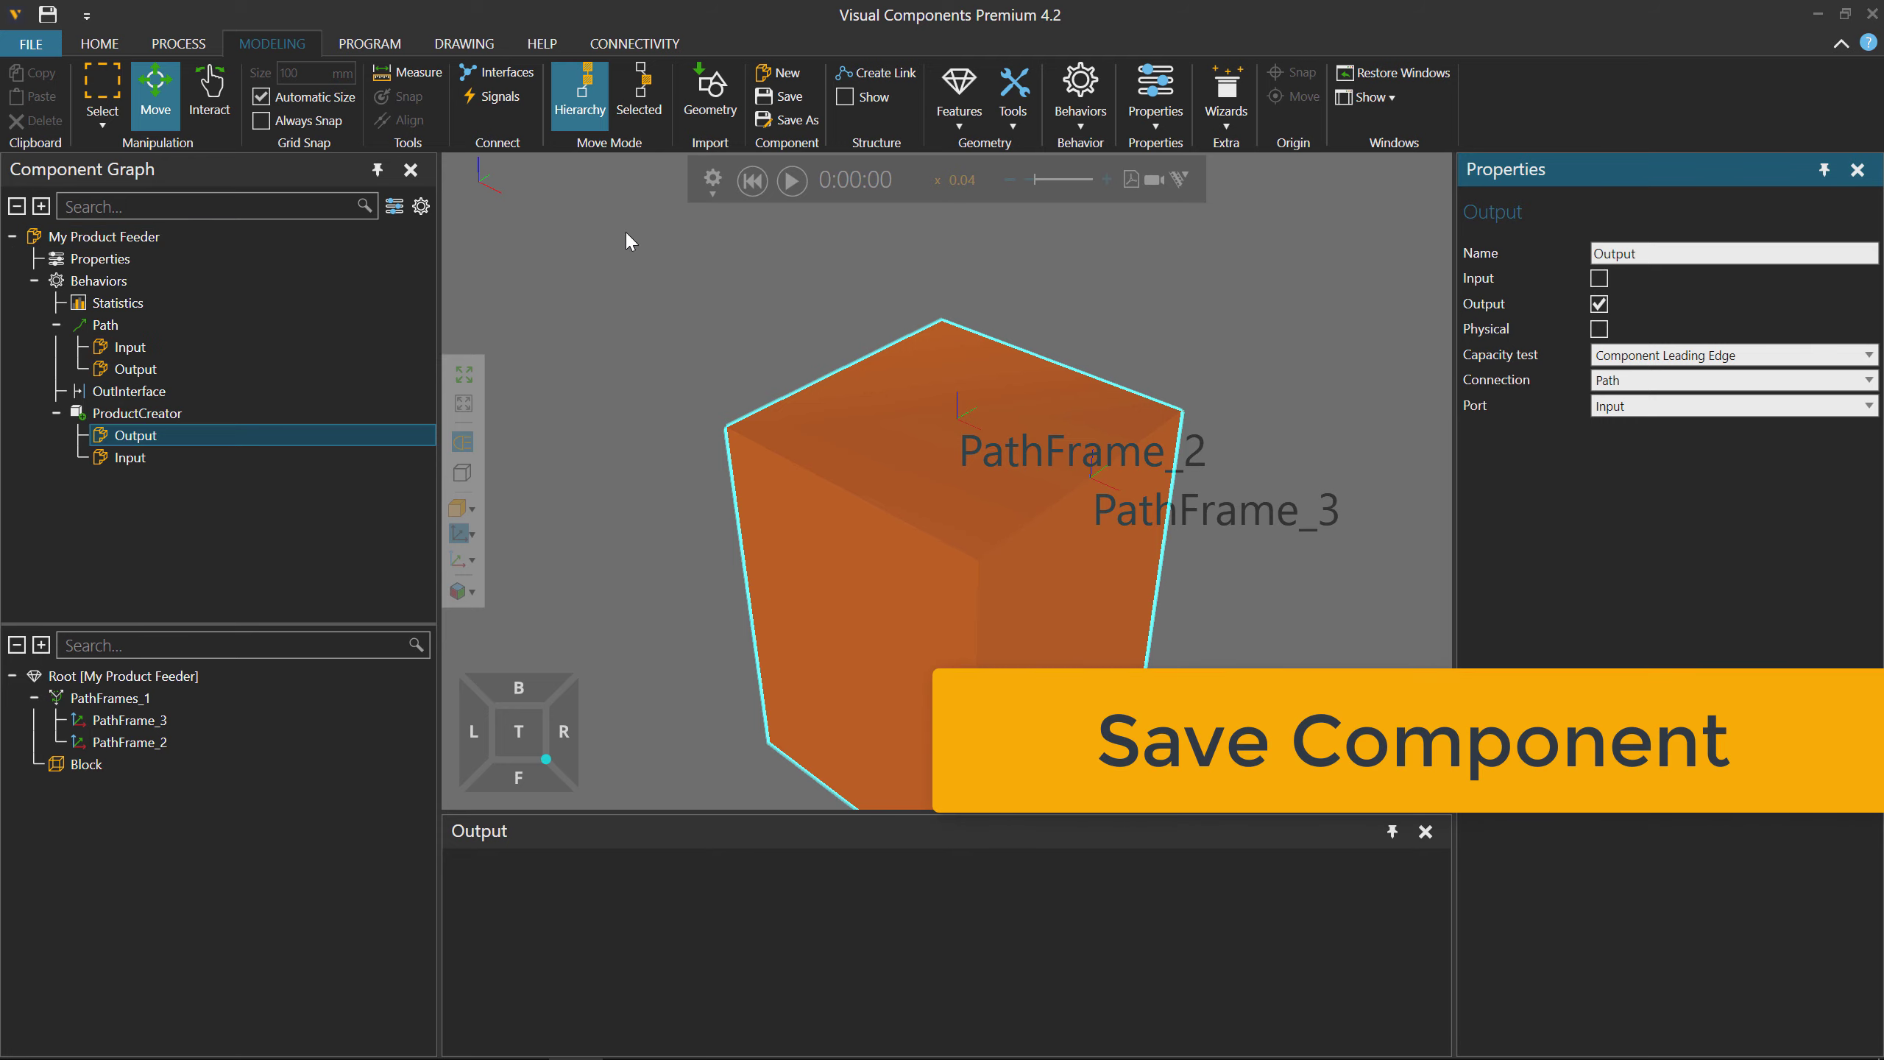
Save the component under the name My Product Feeder.
left_click(795, 100)
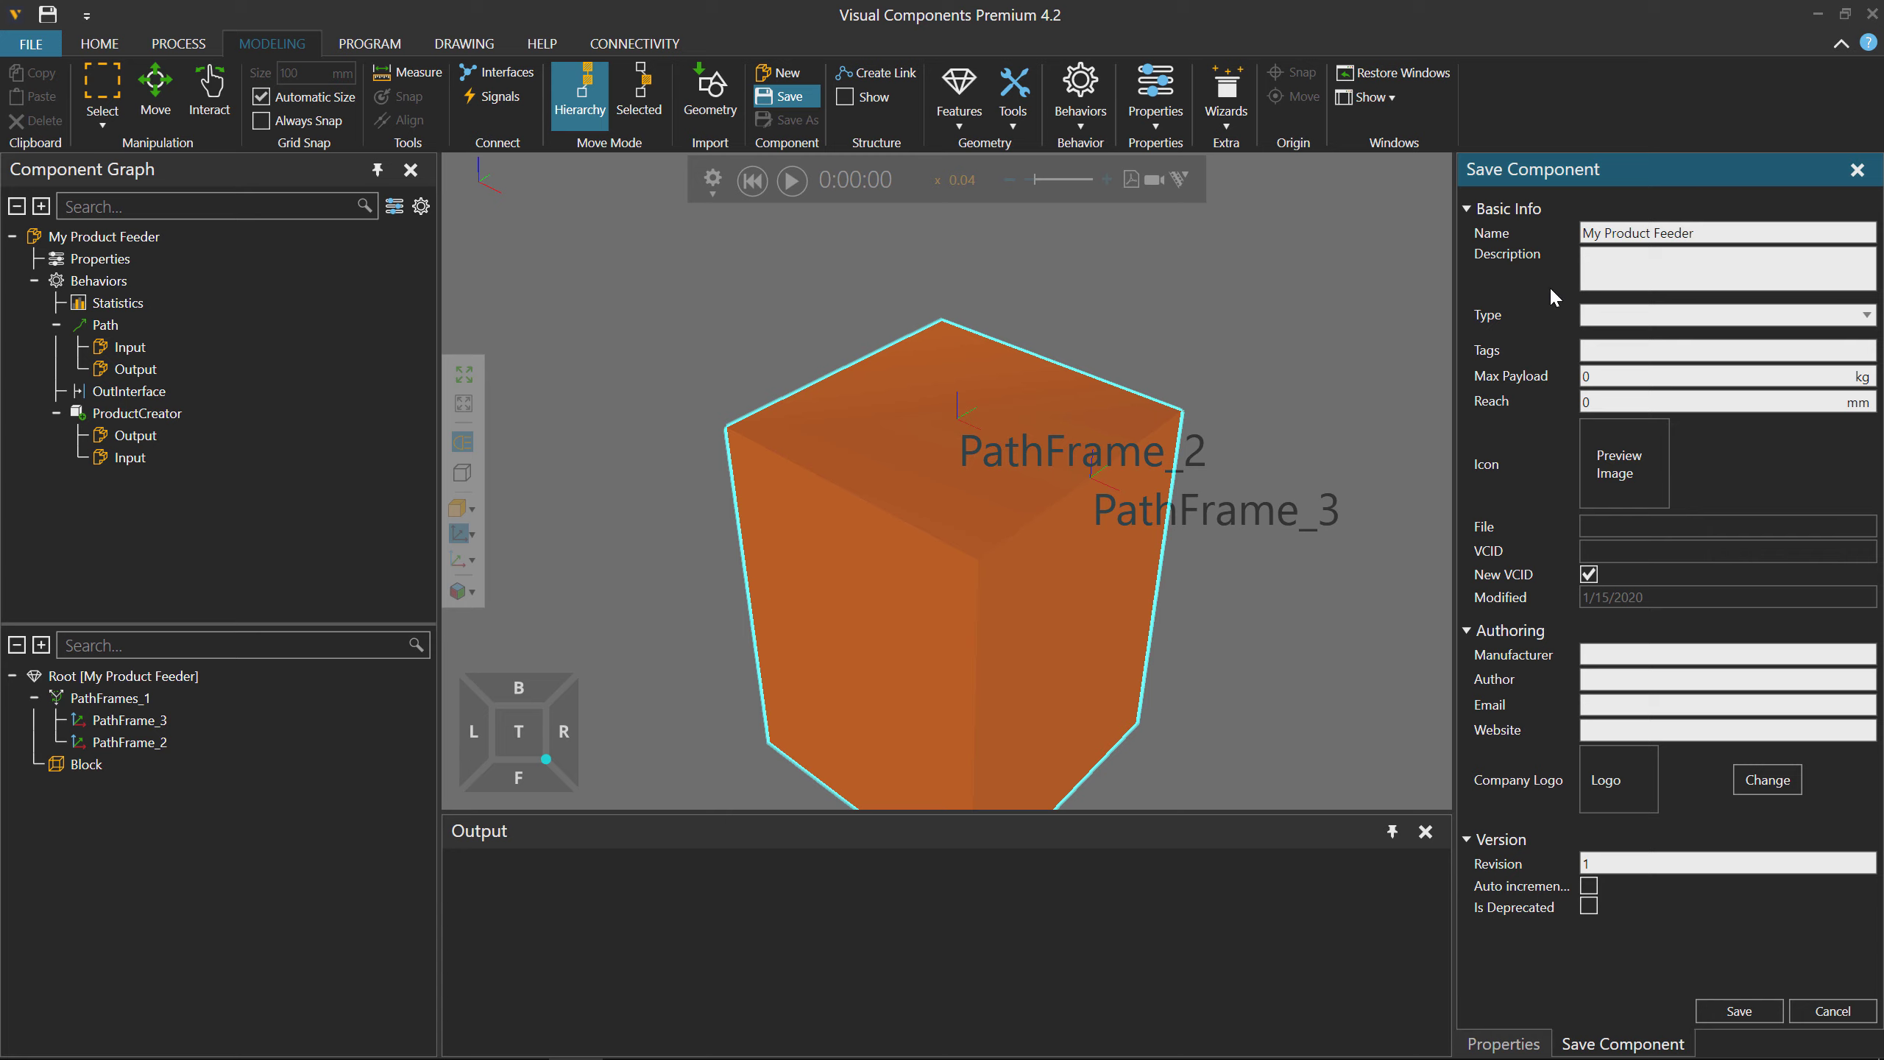
left_click(1770, 1019)
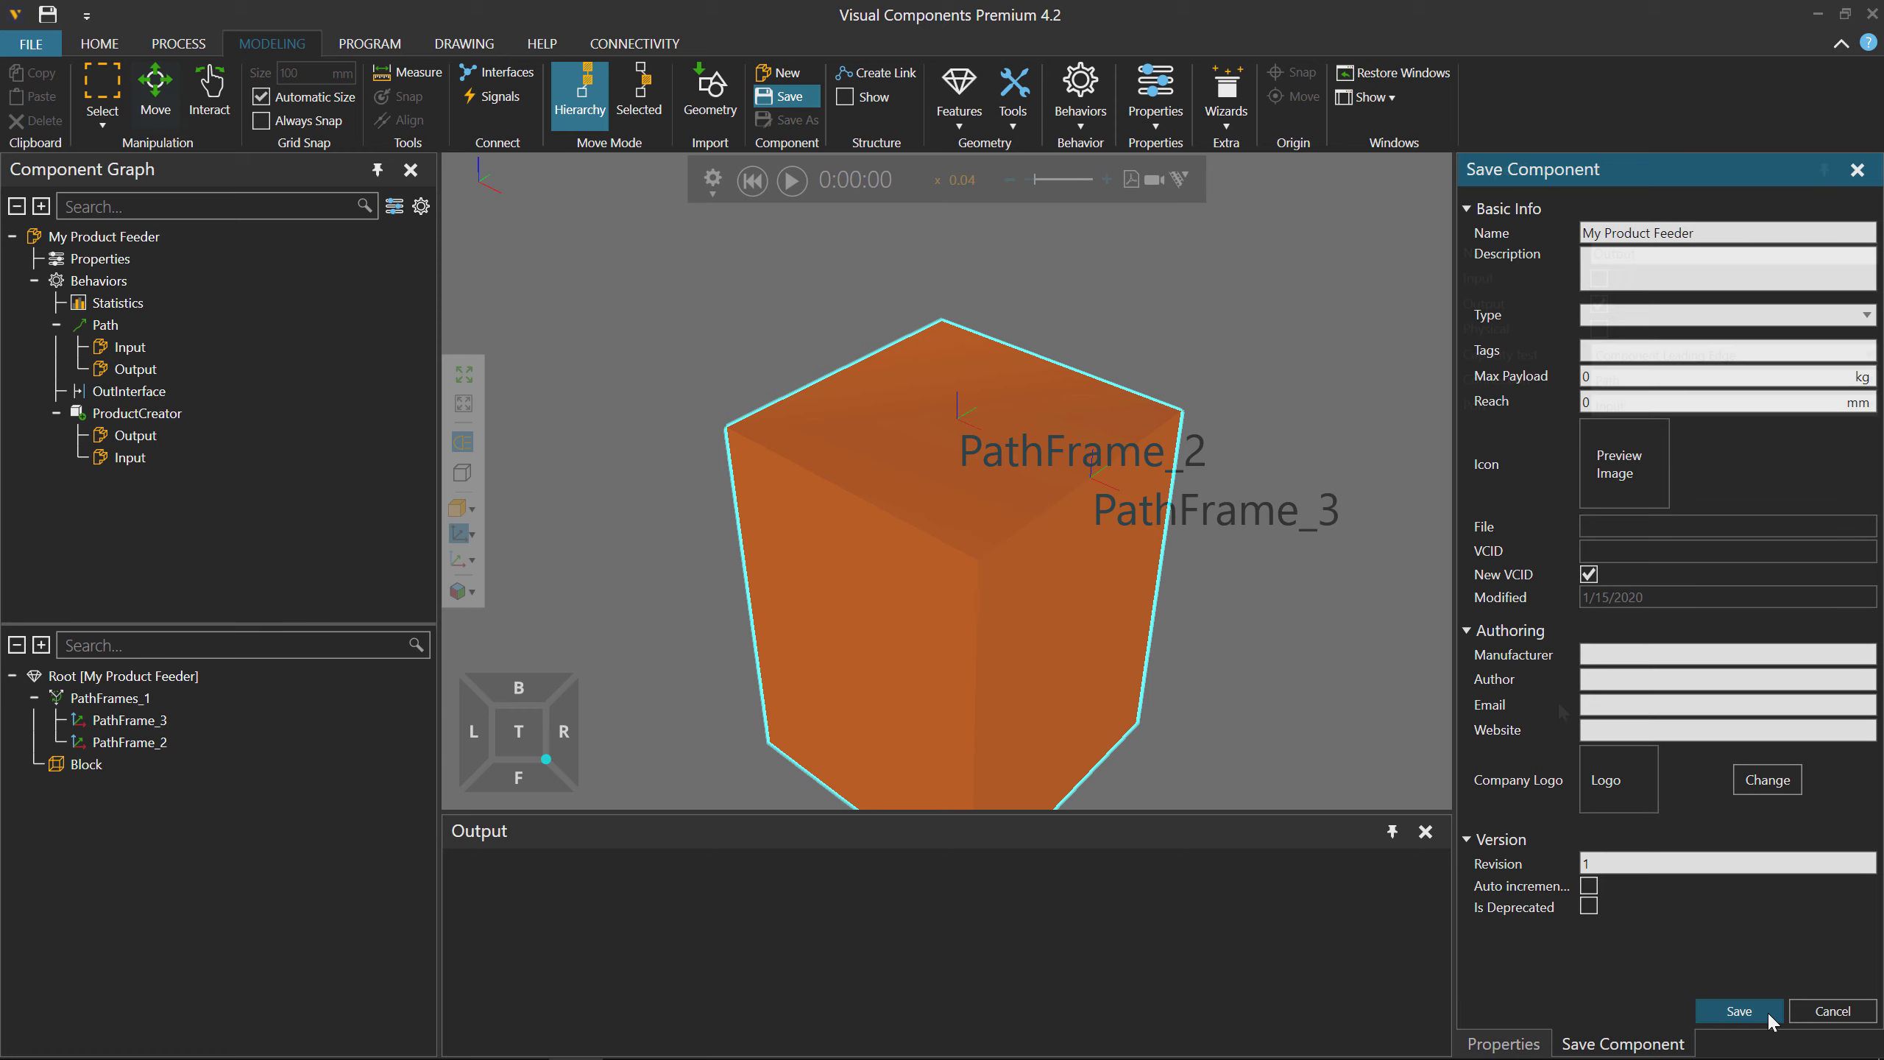
Add a Conveyor from the Visual Components conveyors collection to the layout at about X 535, Y 1739 mm.
left_click(98, 43)
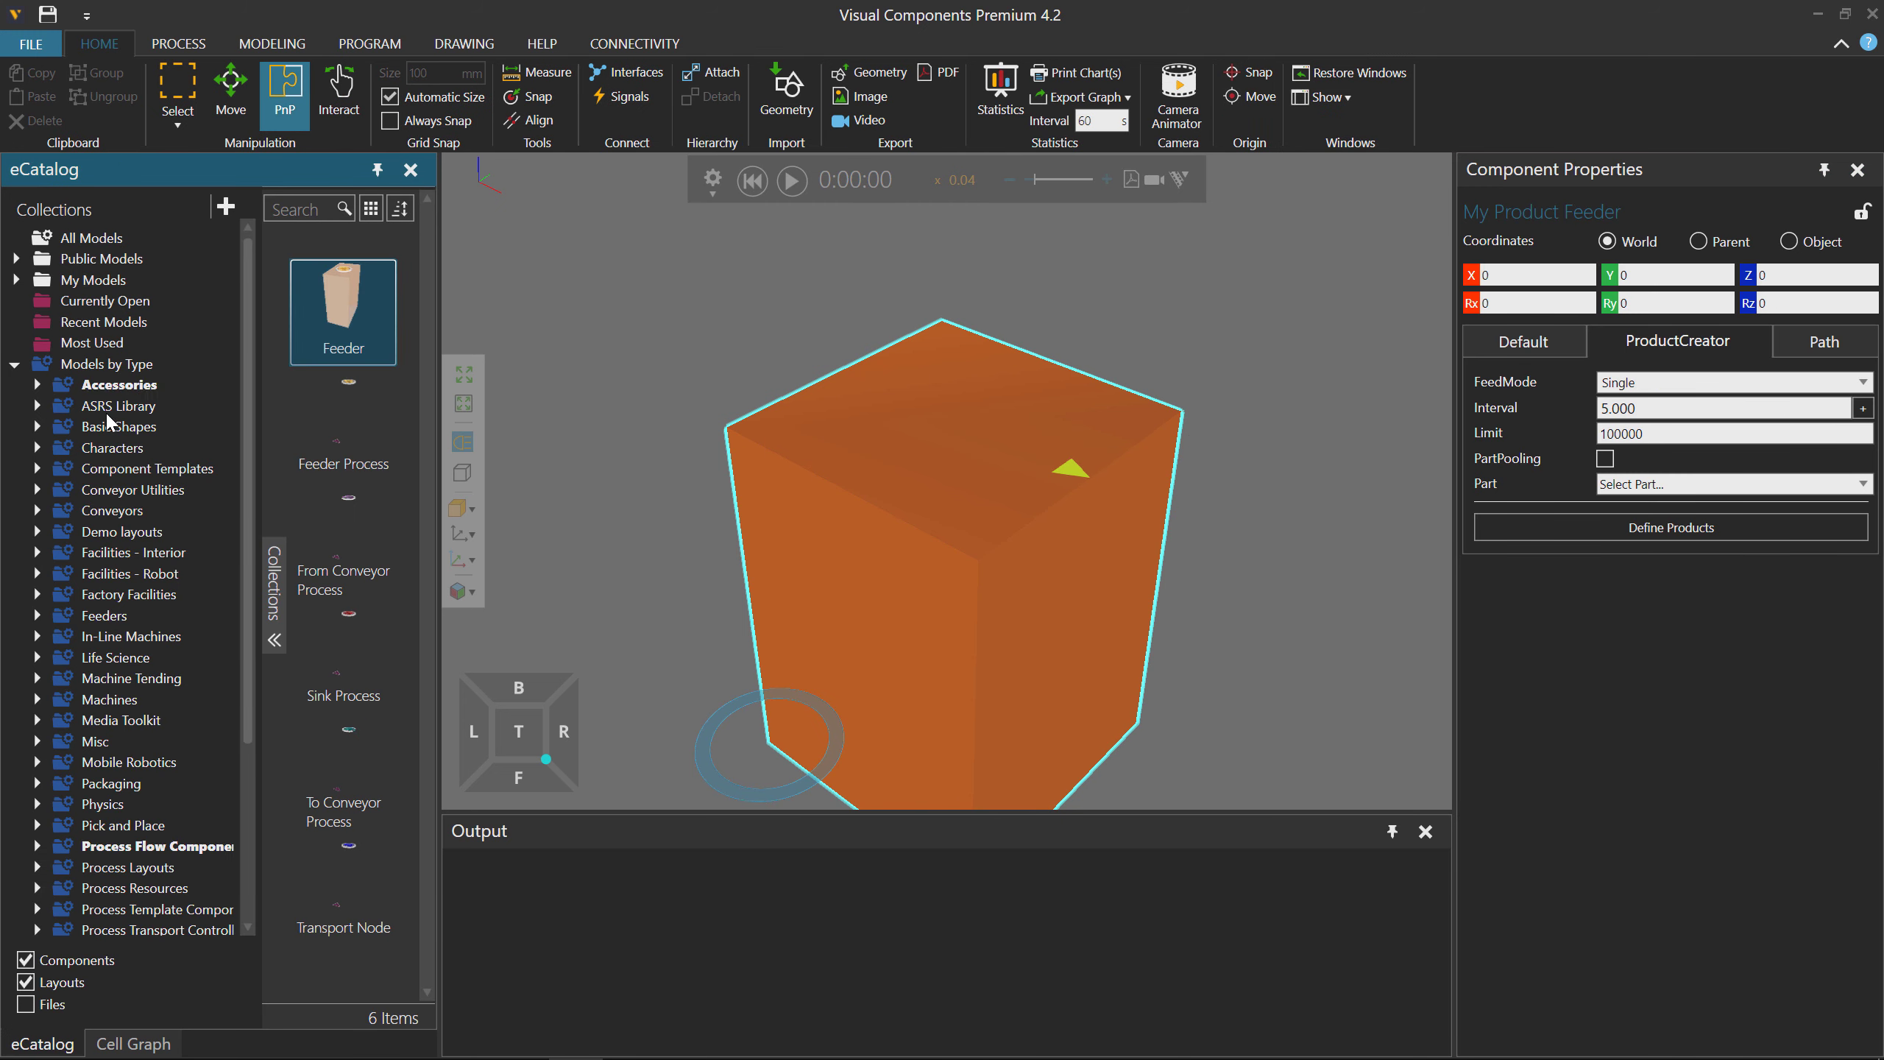
left_click(37, 511)
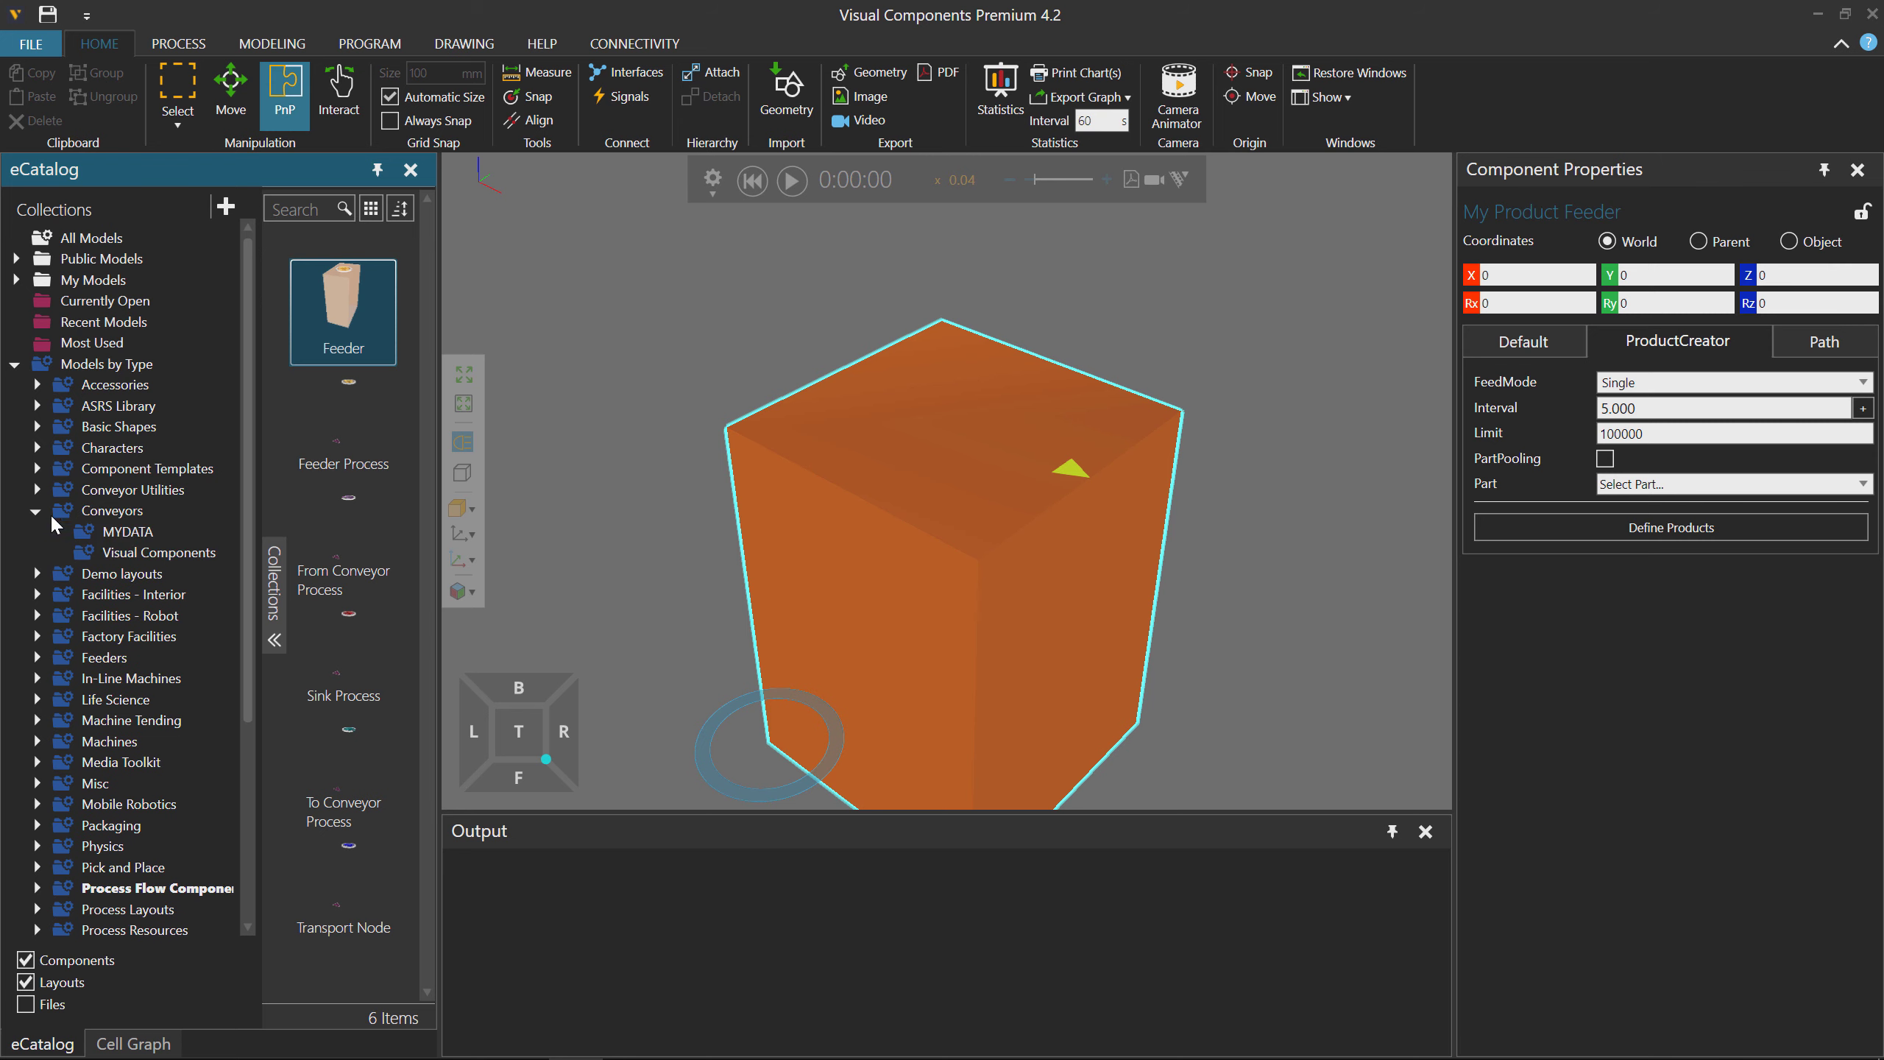
left_click(194, 555)
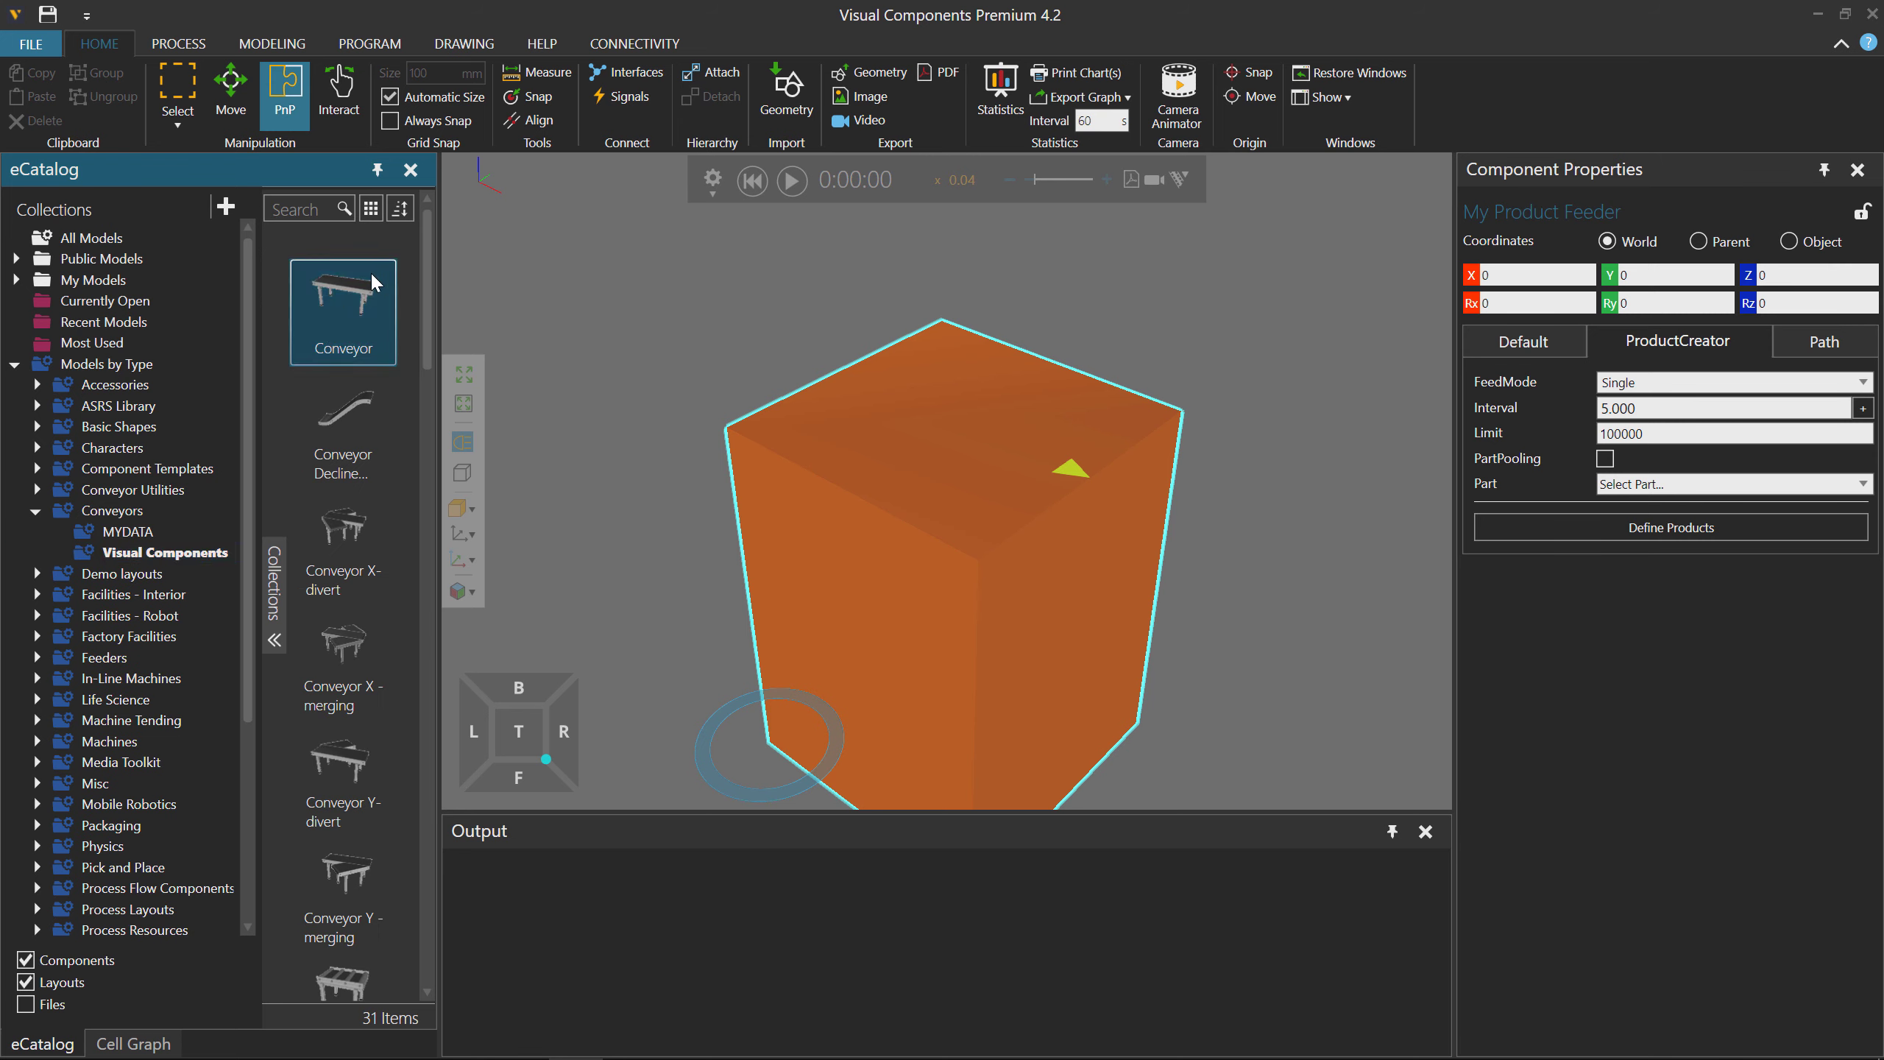
left_click_drag(351, 311, 632, 297)
left_click_drag(1336, 413, 1398, 465)
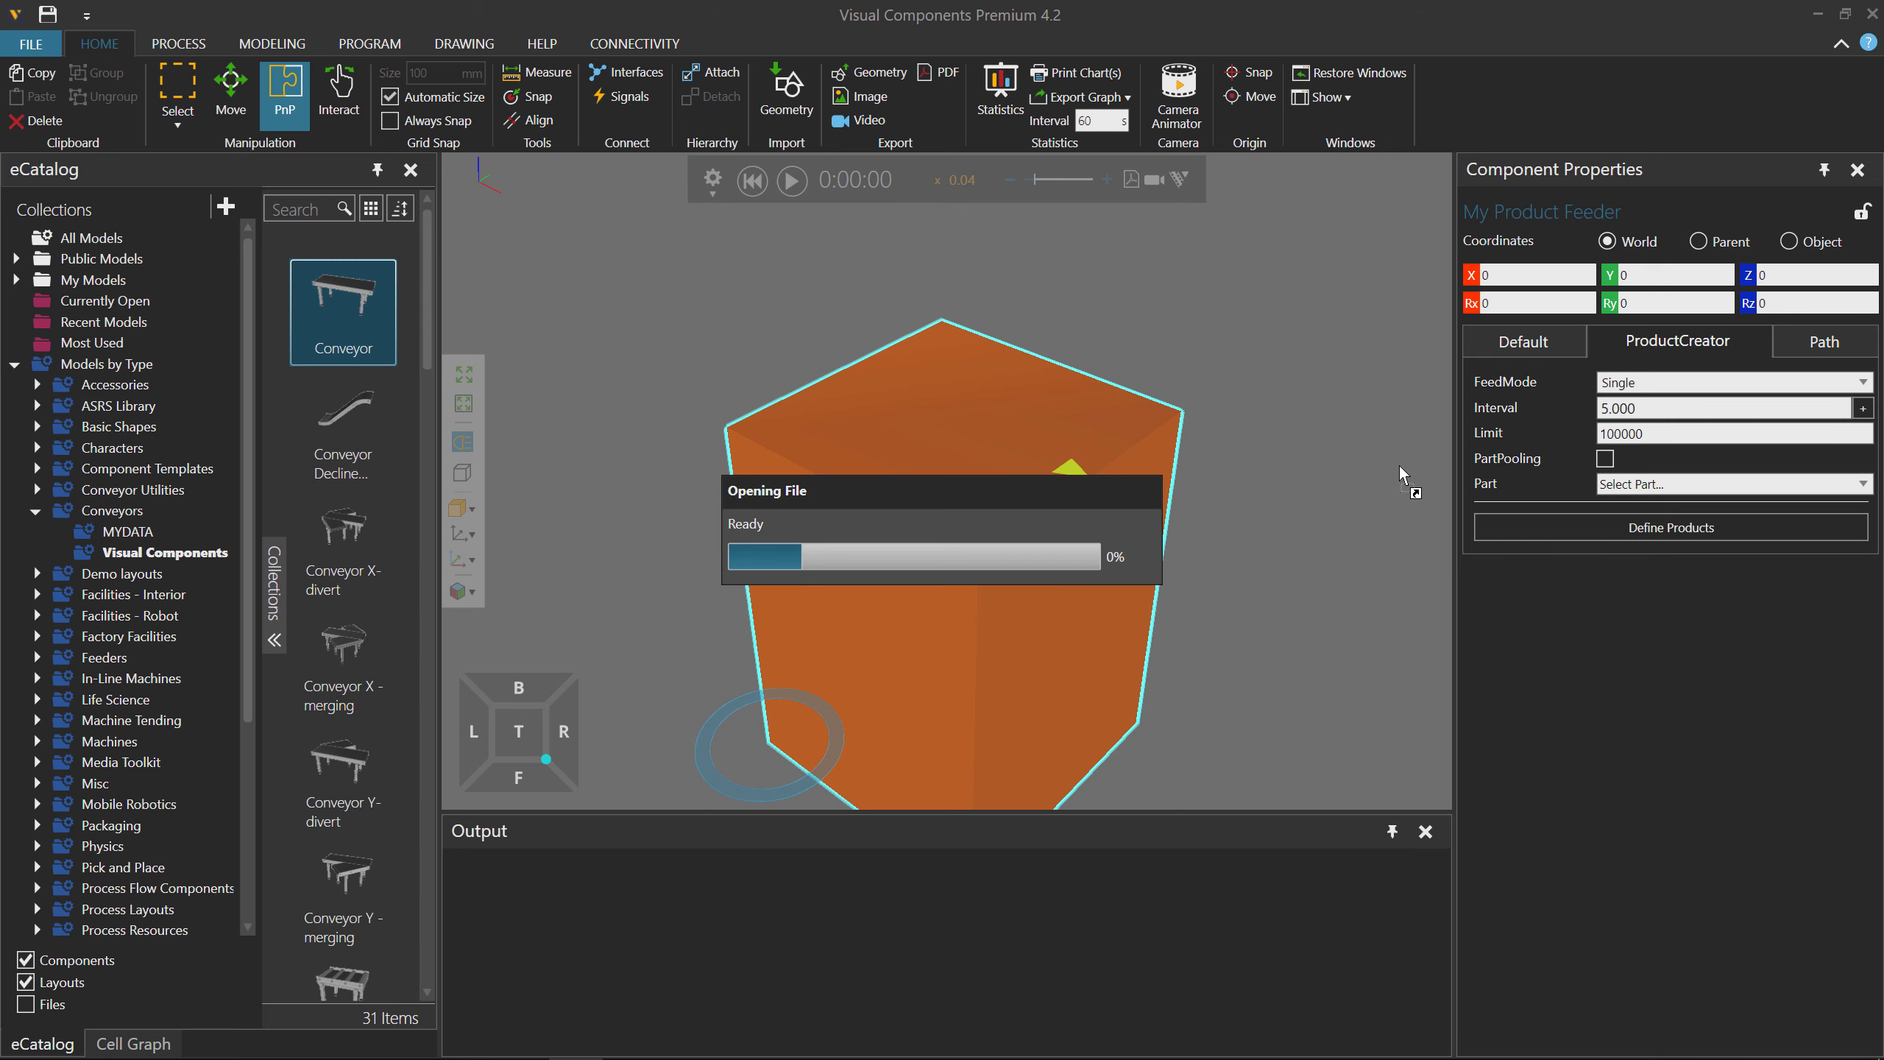
Snap the conveyor's start onto the feeder's output with plug and play and inspect the connection.
scroll(1342, 510, "down", 4)
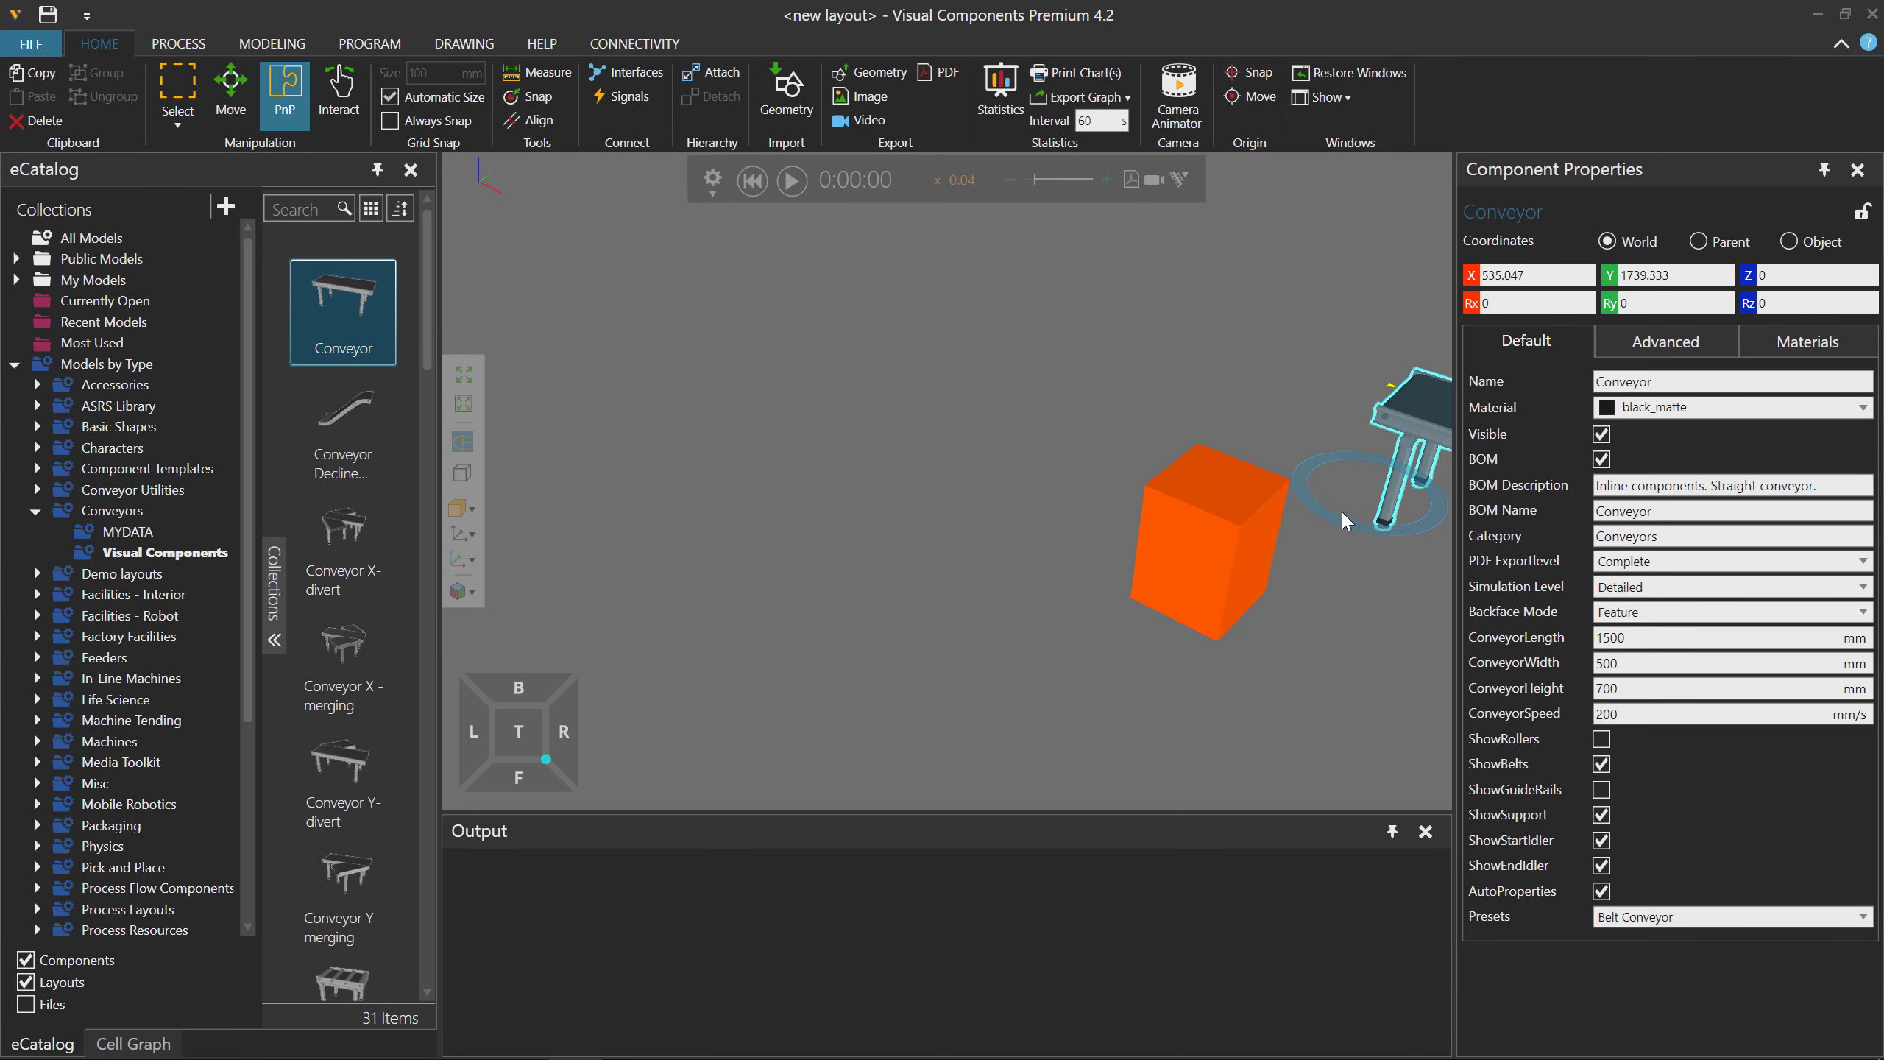
right_click_drag(1368, 655, 1044, 544)
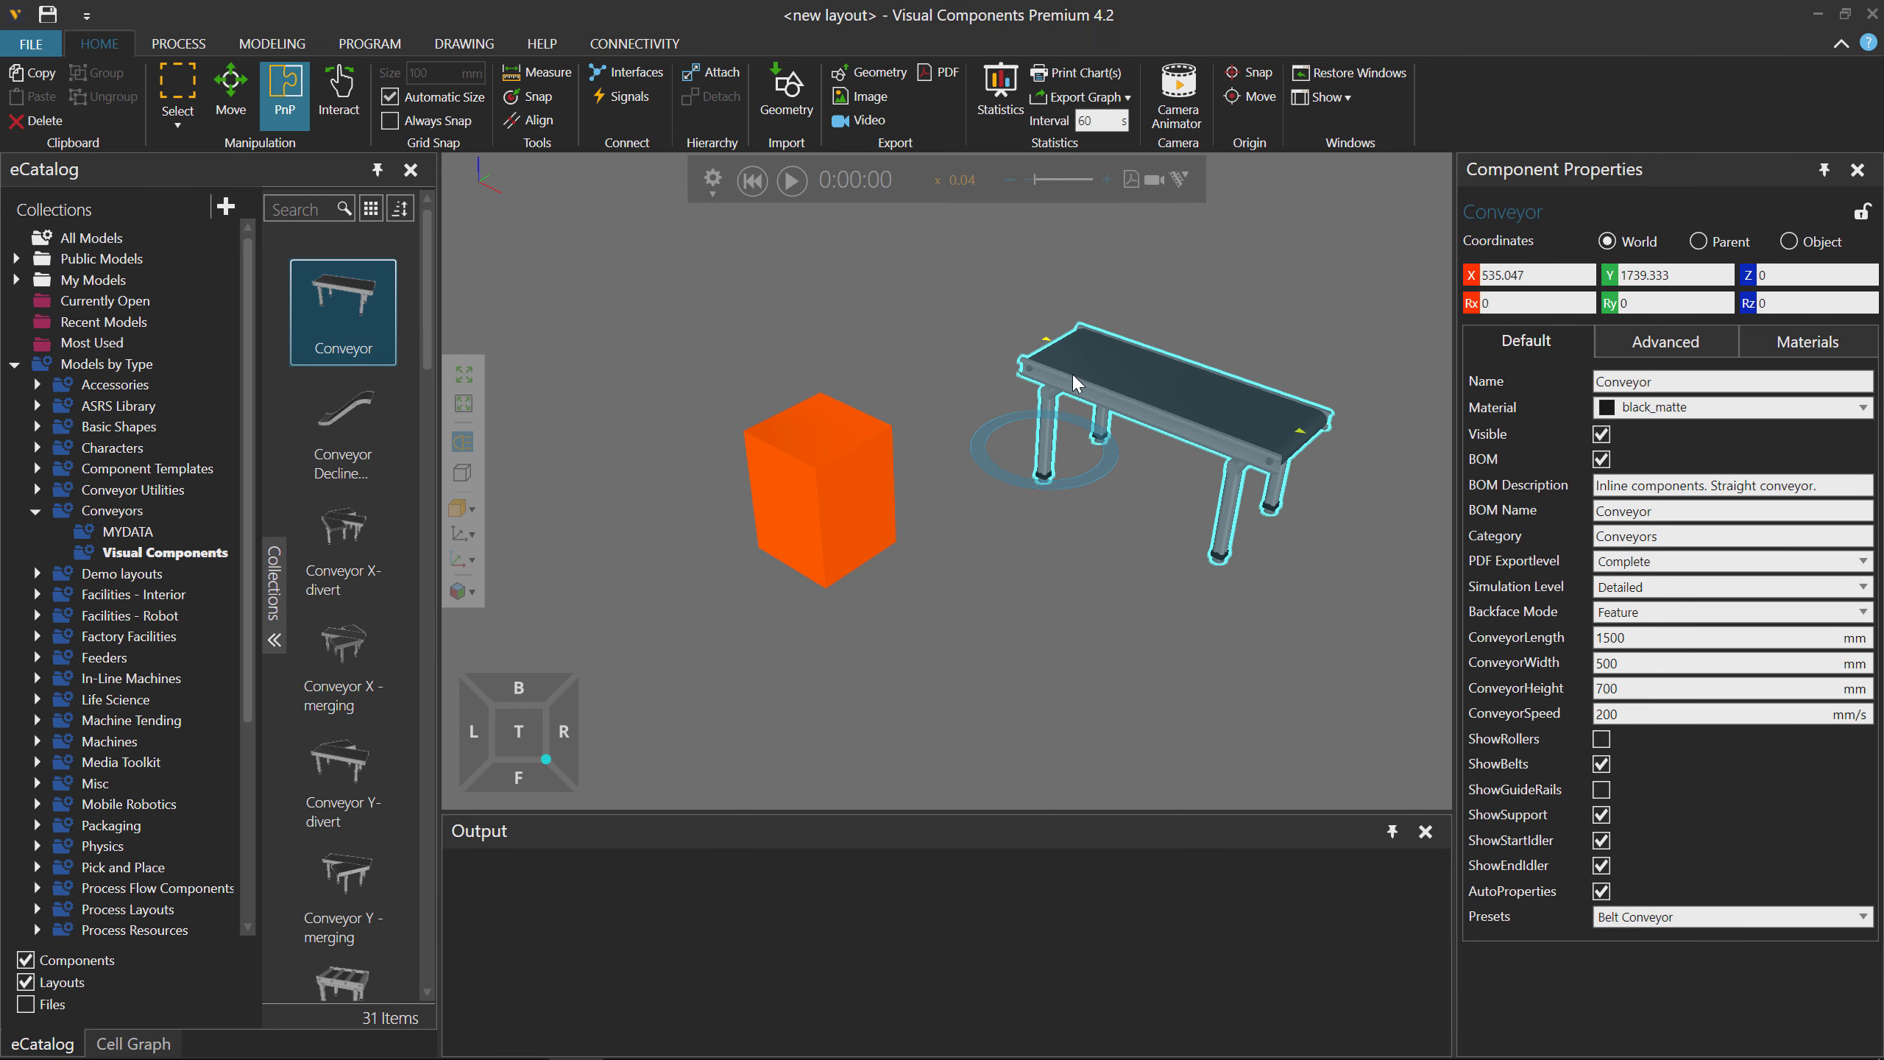
left_click_drag(1101, 363, 915, 393)
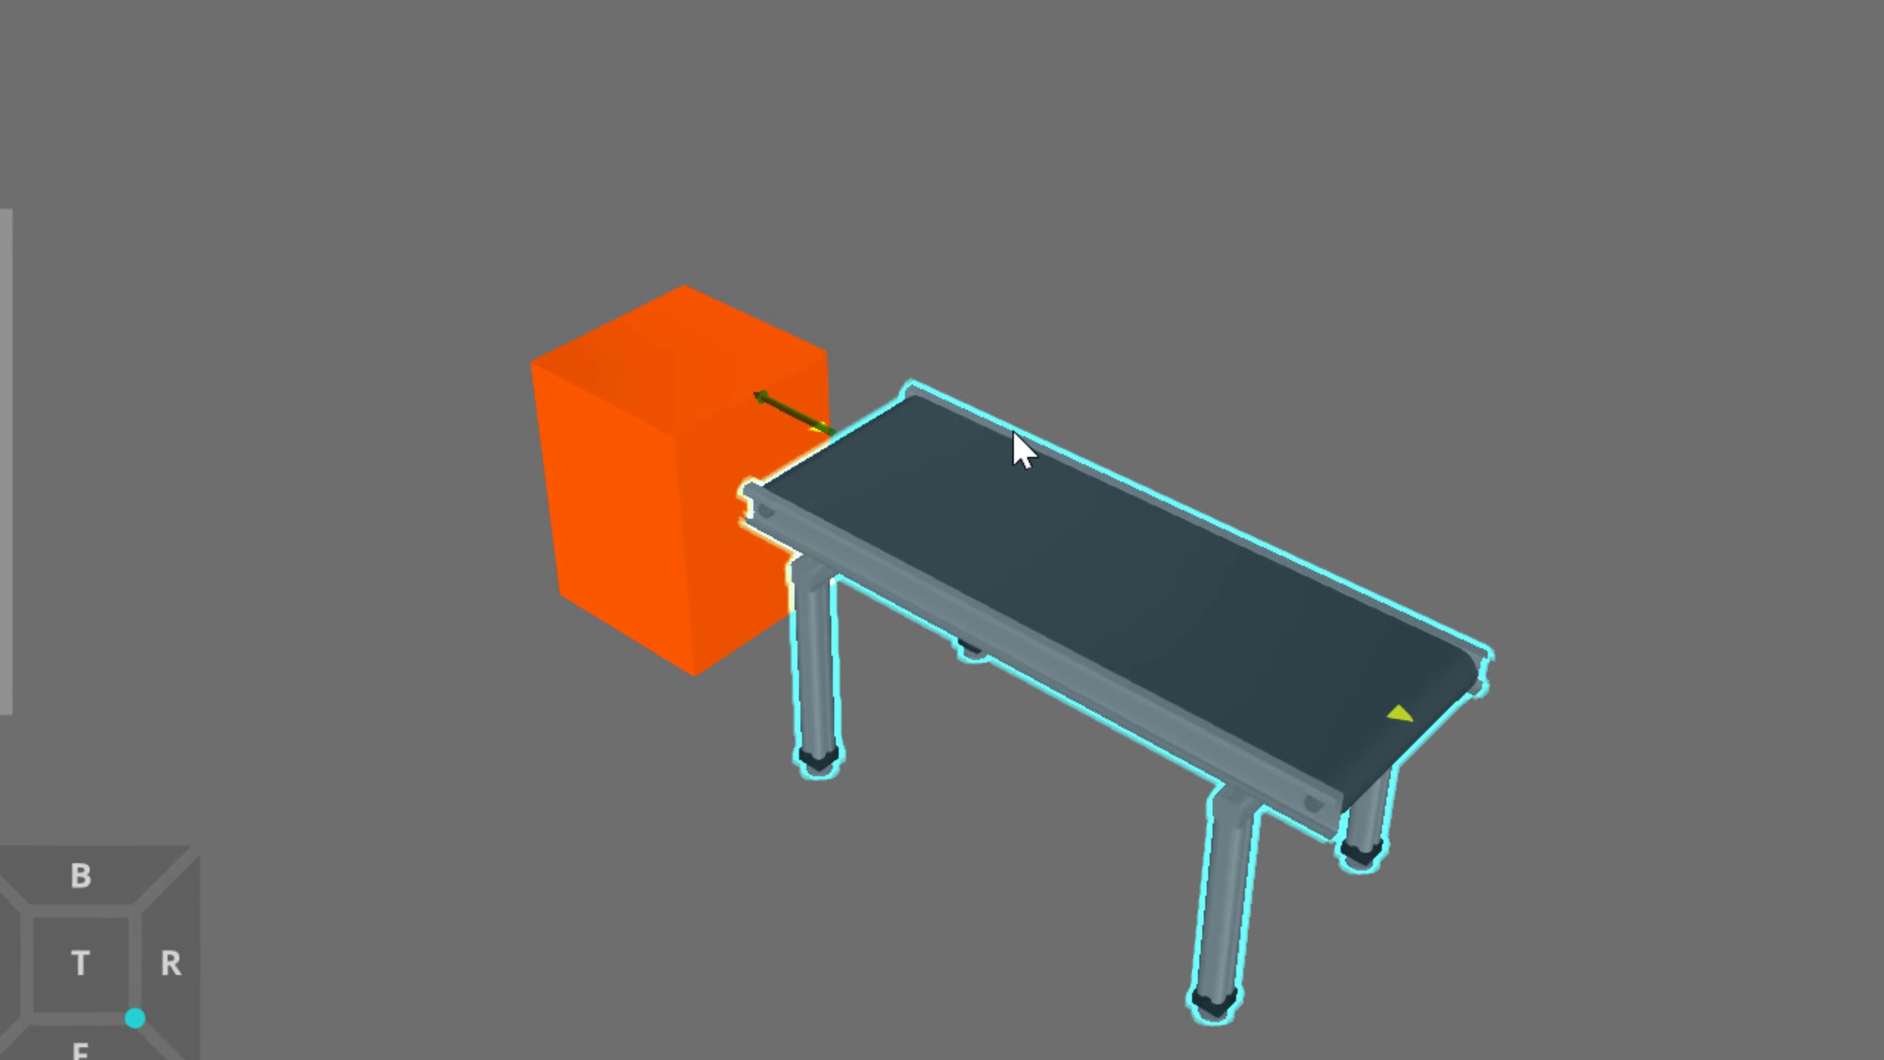
scroll(1013, 438, "up", 3)
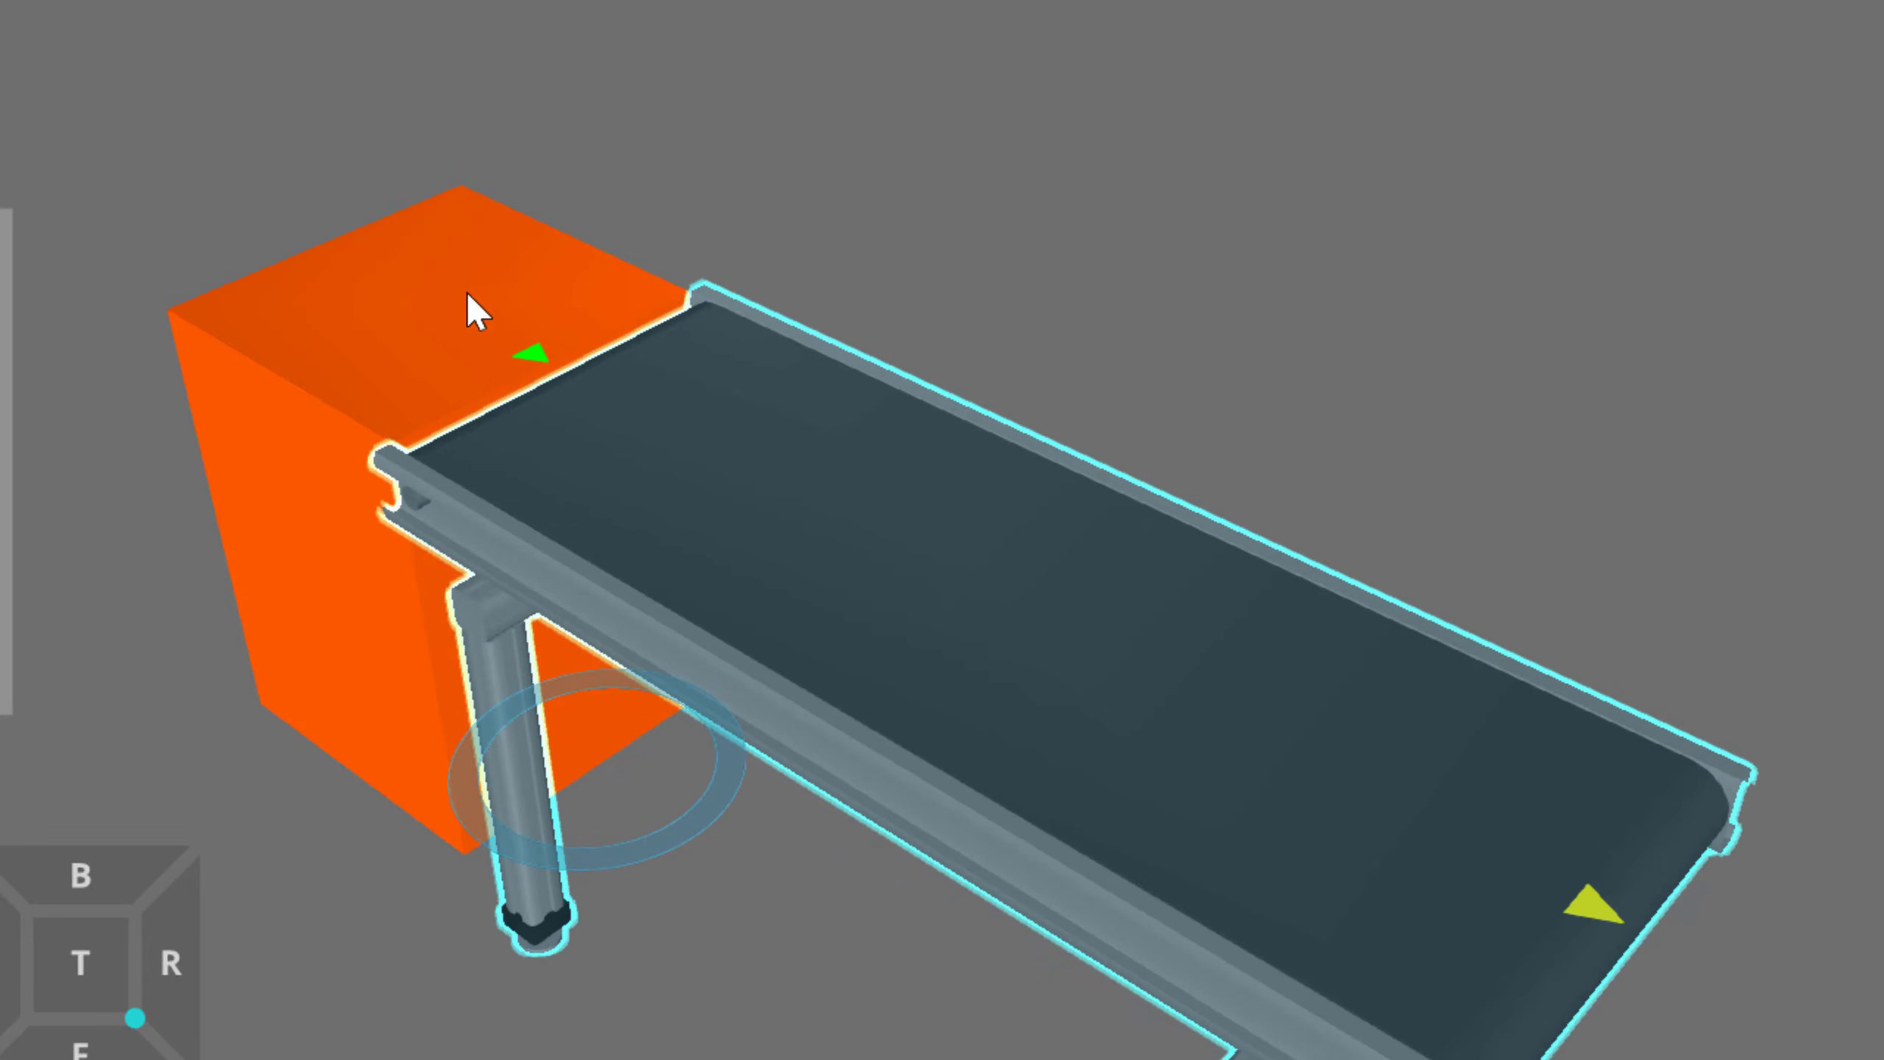
scroll(576, 385, "up", 5)
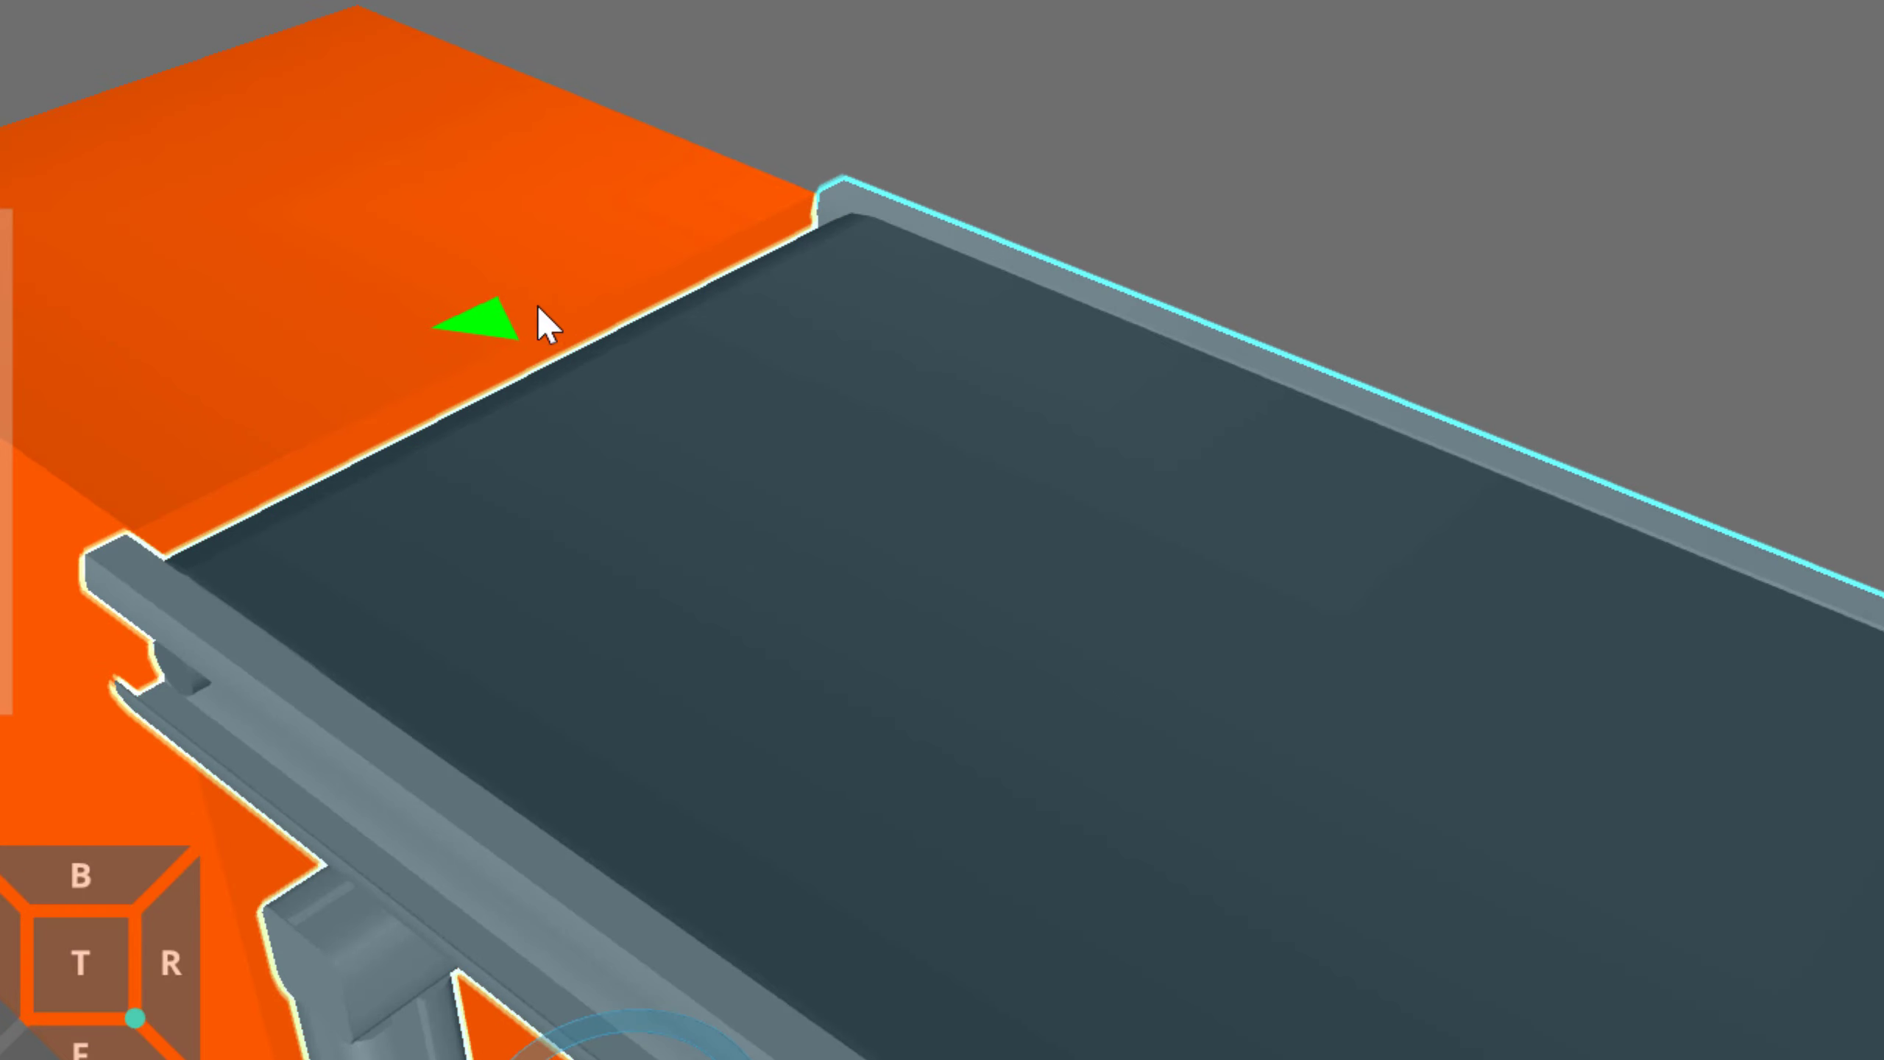
scroll(542, 496, "down", 8)
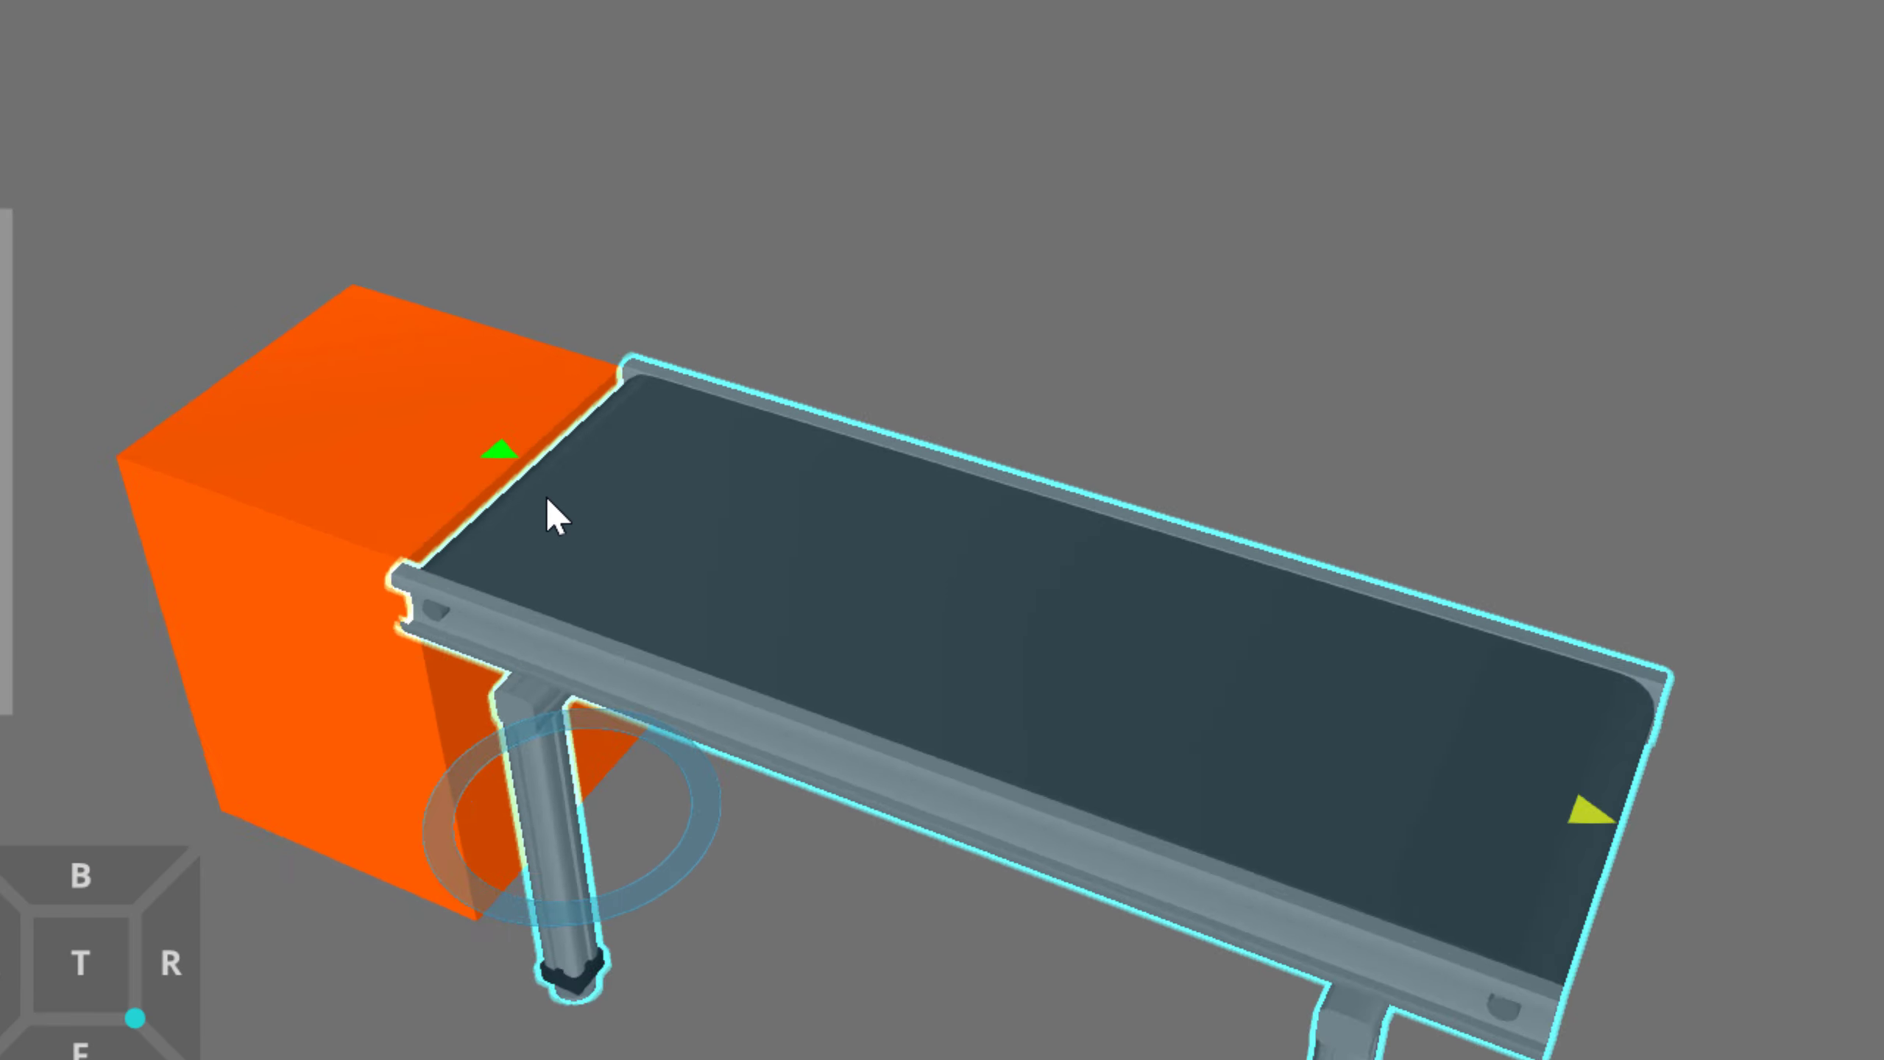
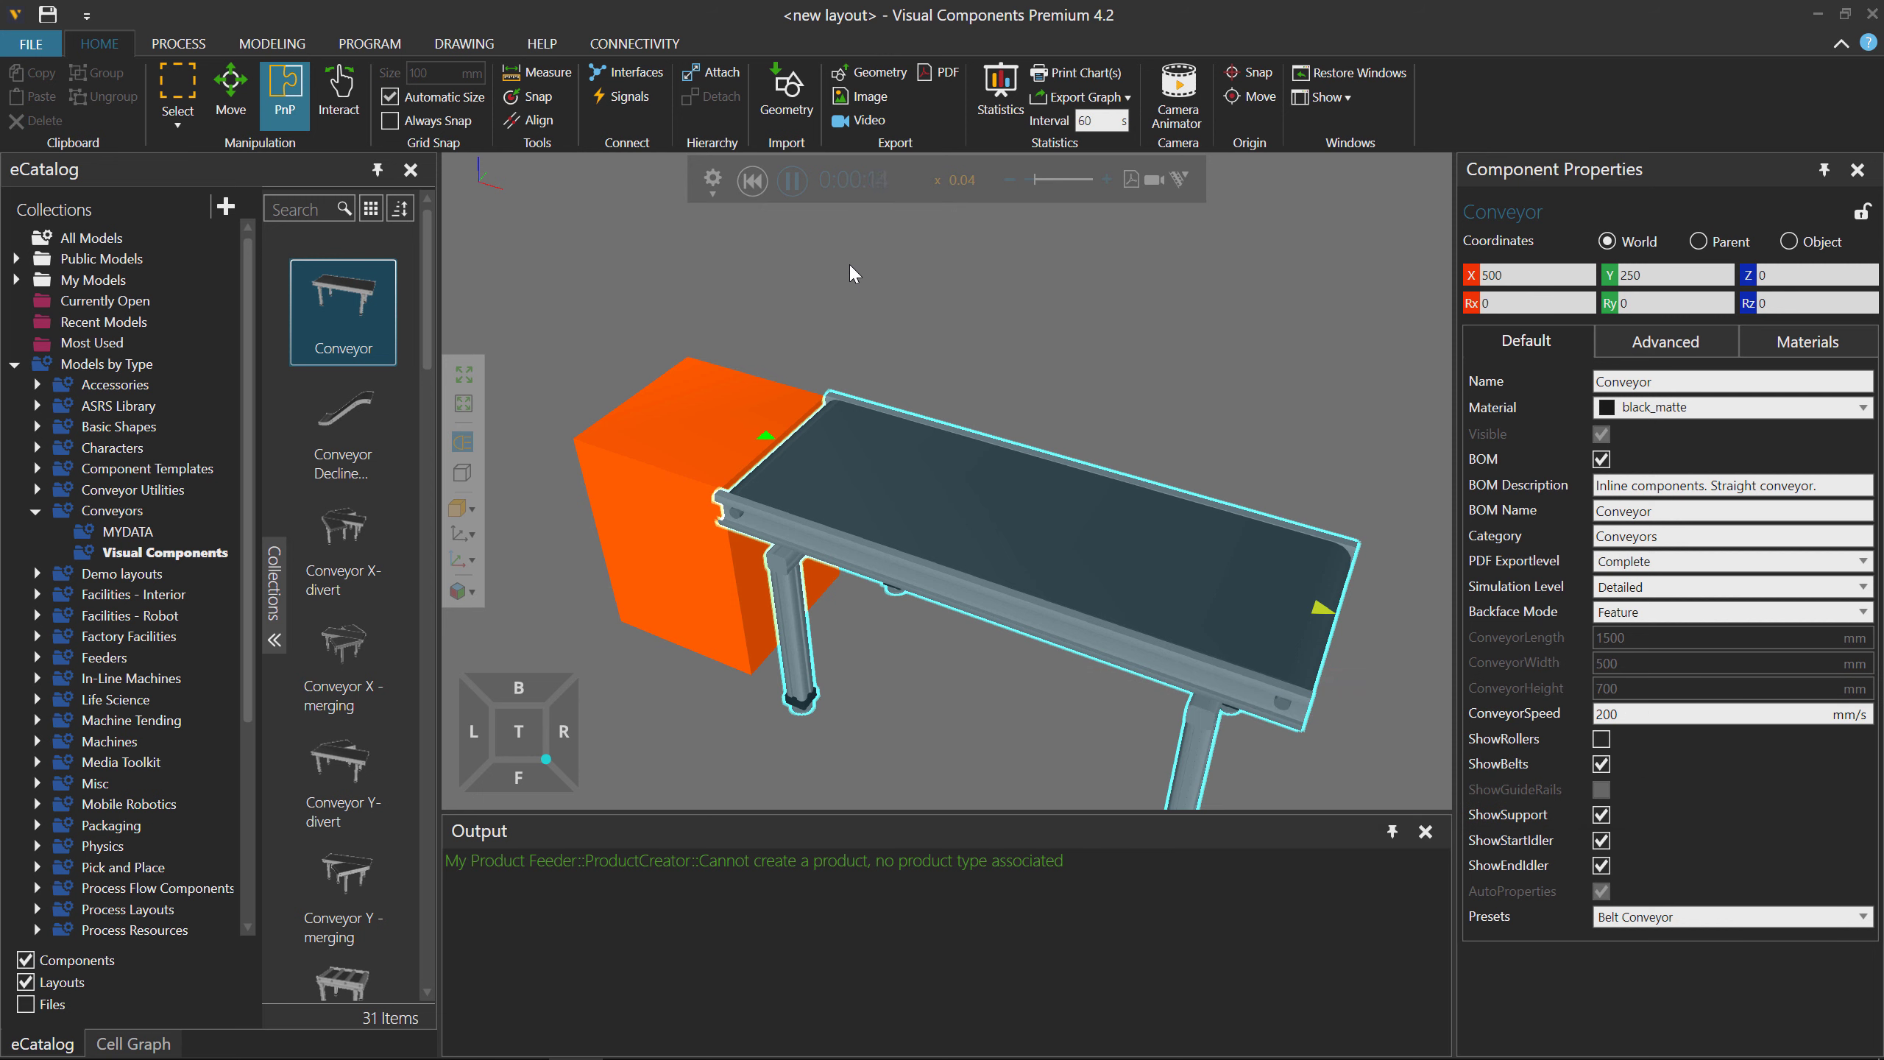
Stop the test run and reset the simulation to its start.
left_click(752, 180)
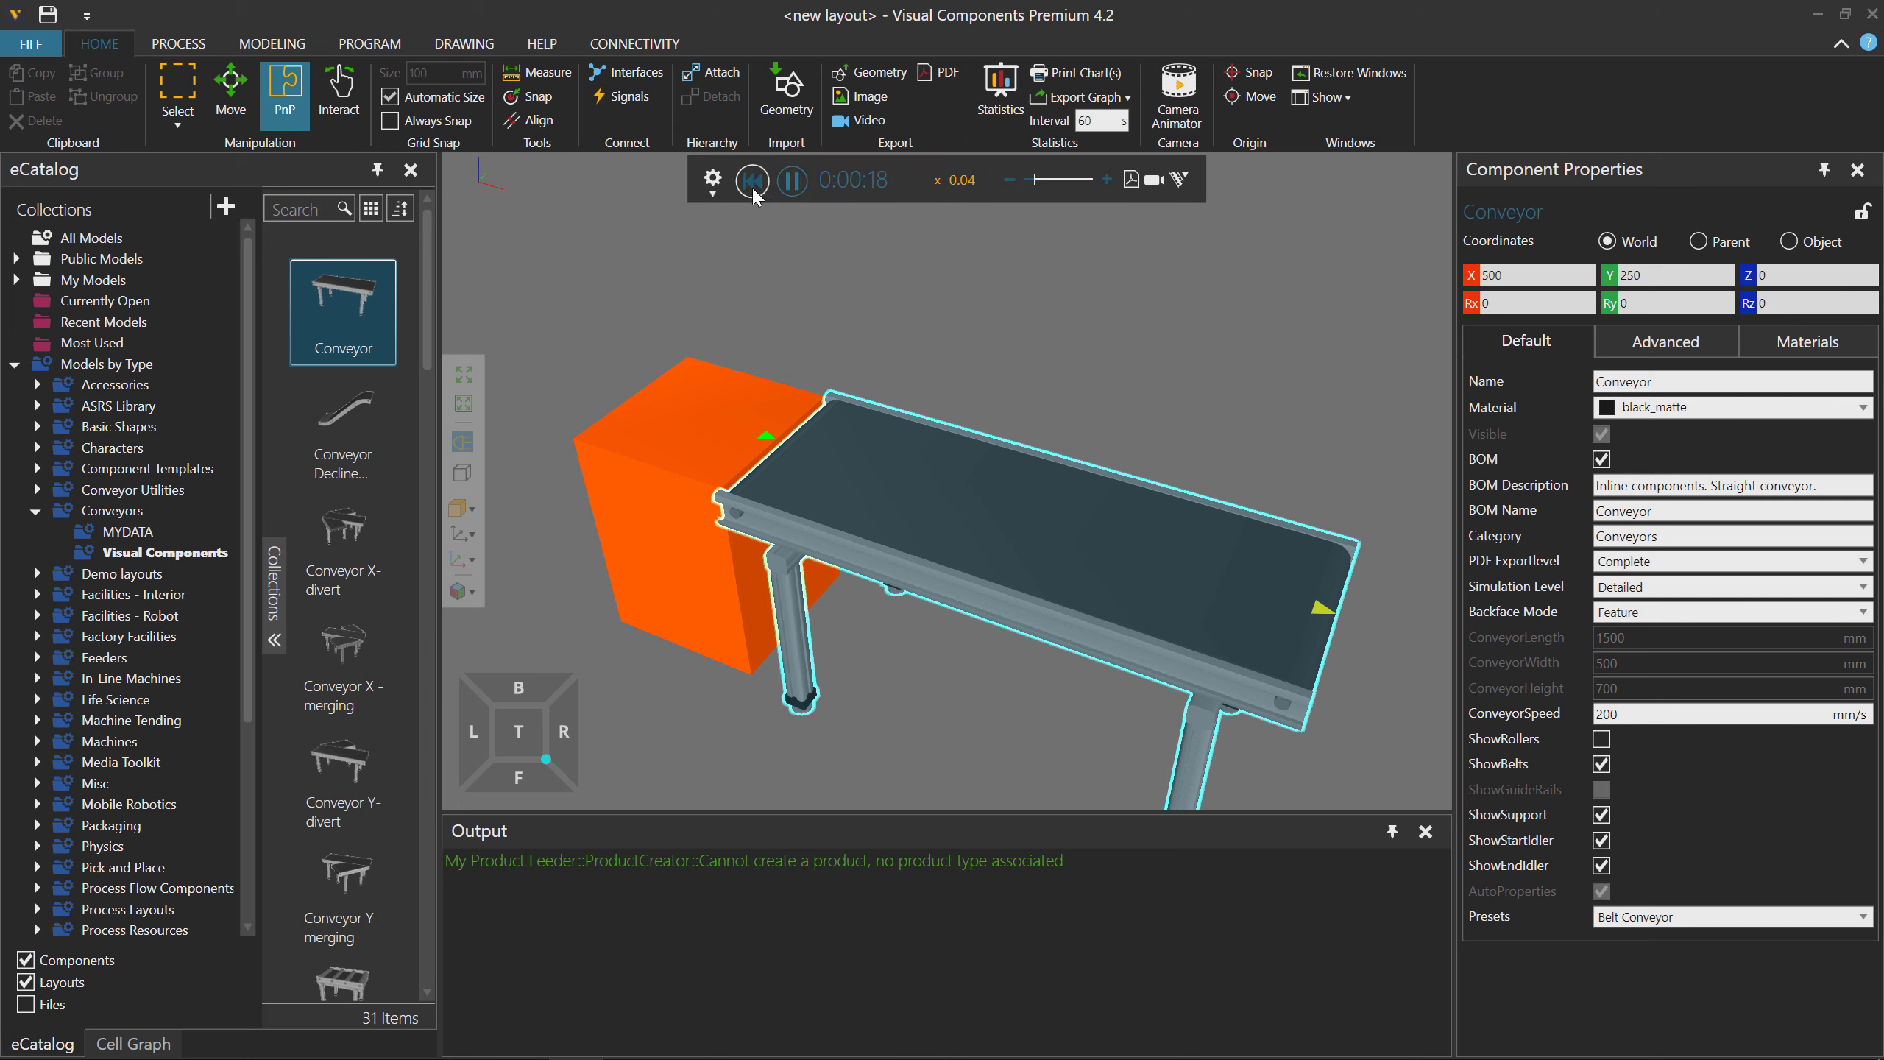
right_click_drag(736, 338, 792, 363, "ctrl")
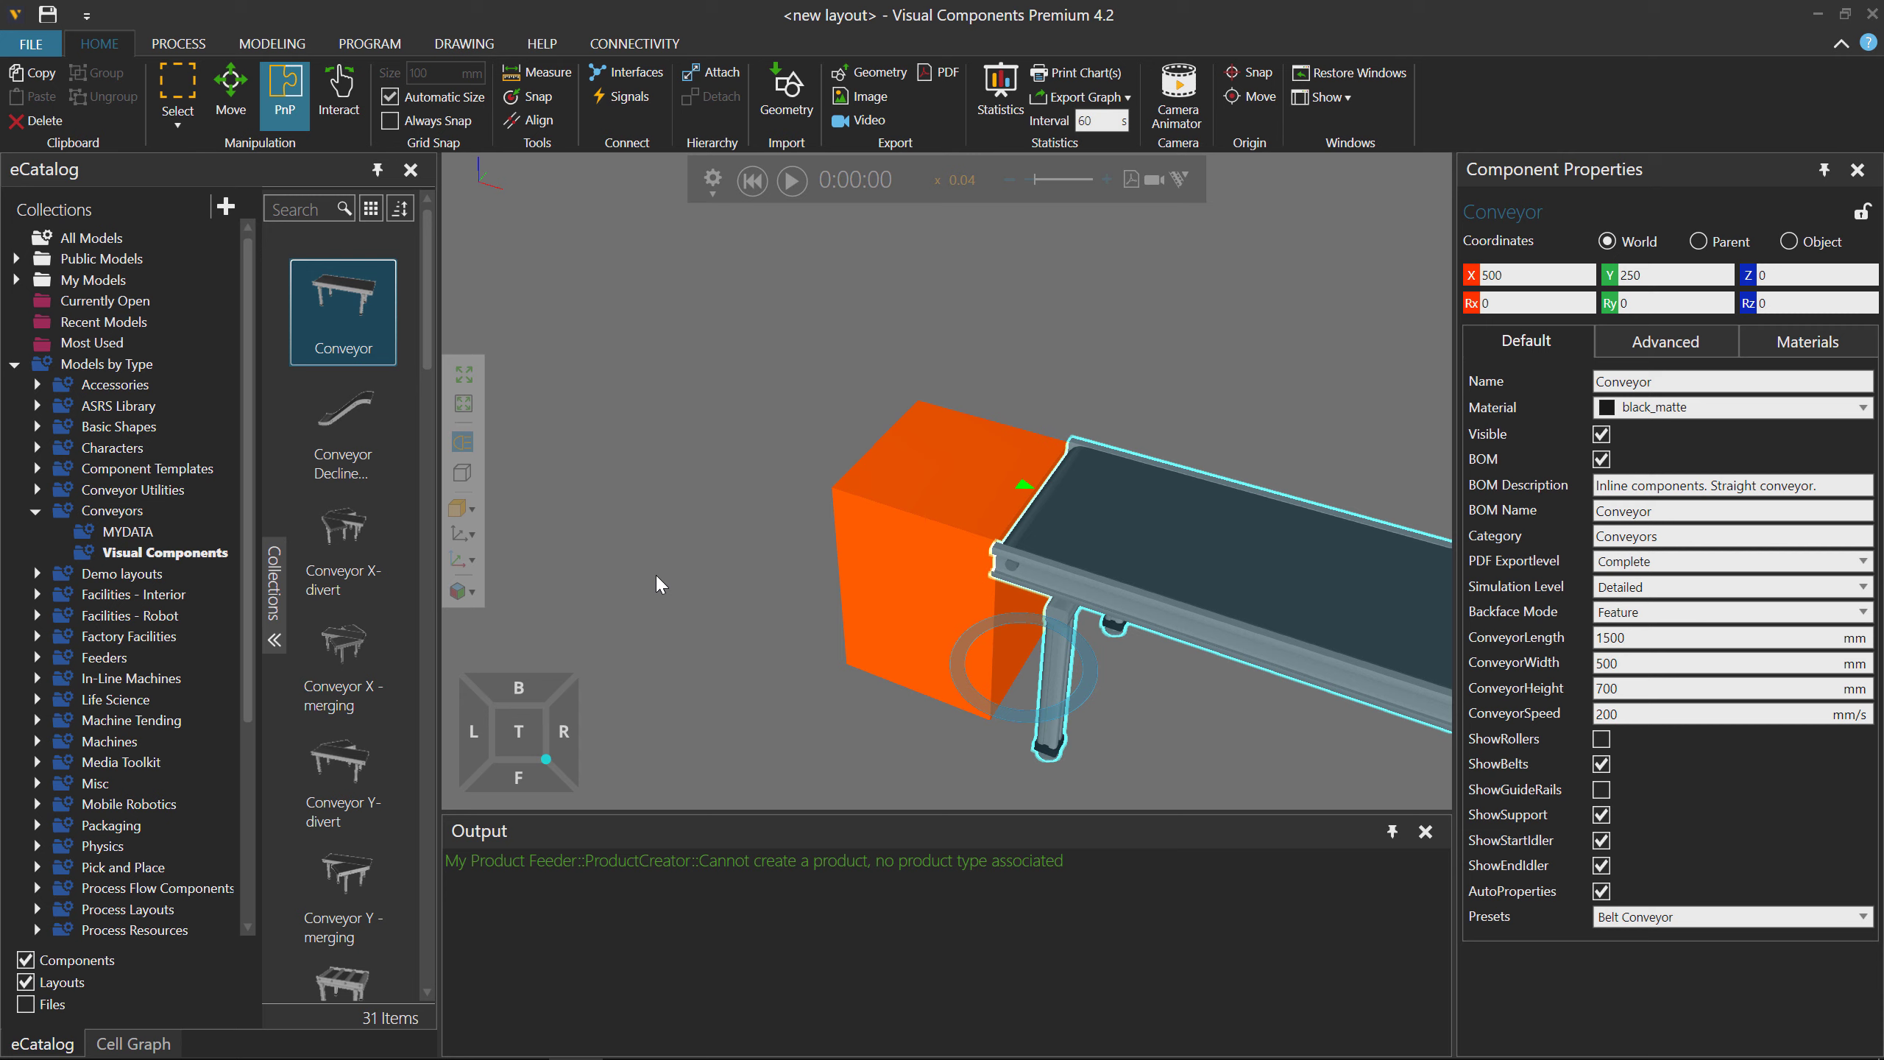
Add a Block Geo and a Conical Tube Geometry from the Basic Shapes collection to the layout beside the feeder.
left_click(122, 429)
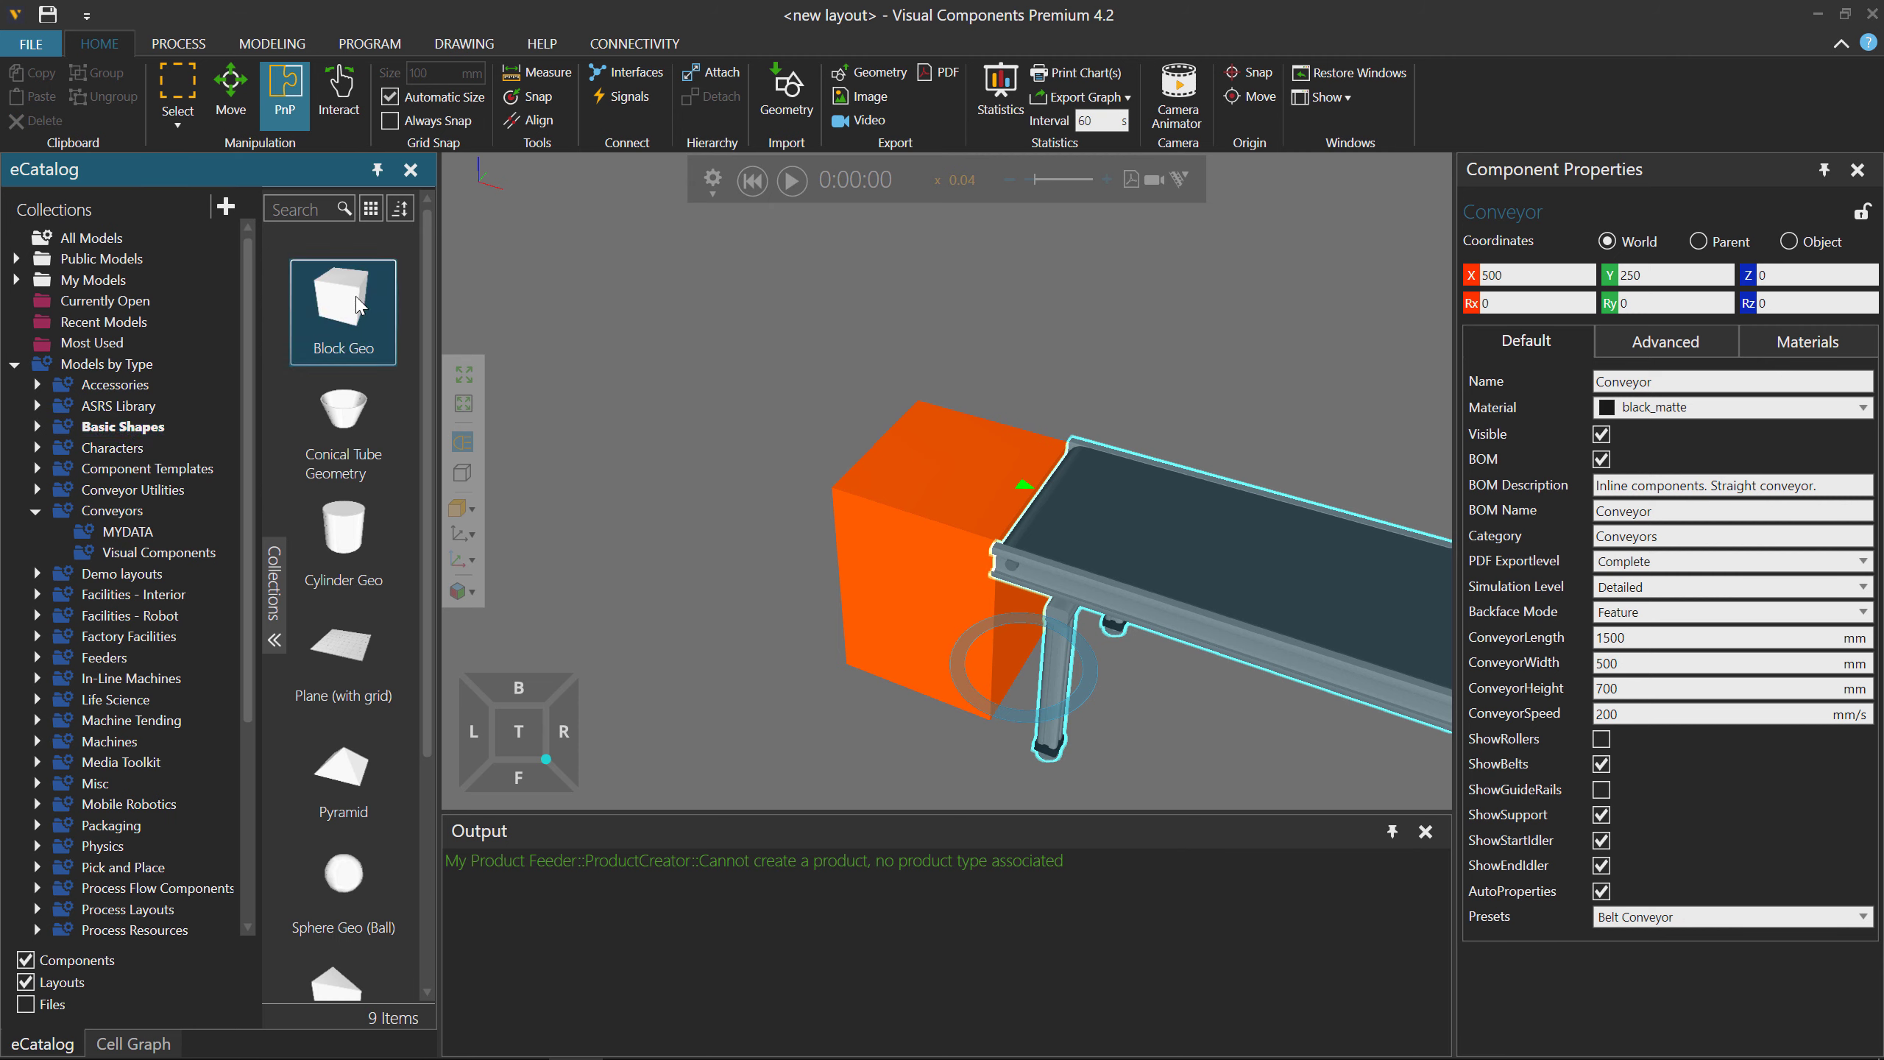
left_click_drag(359, 304, 624, 365)
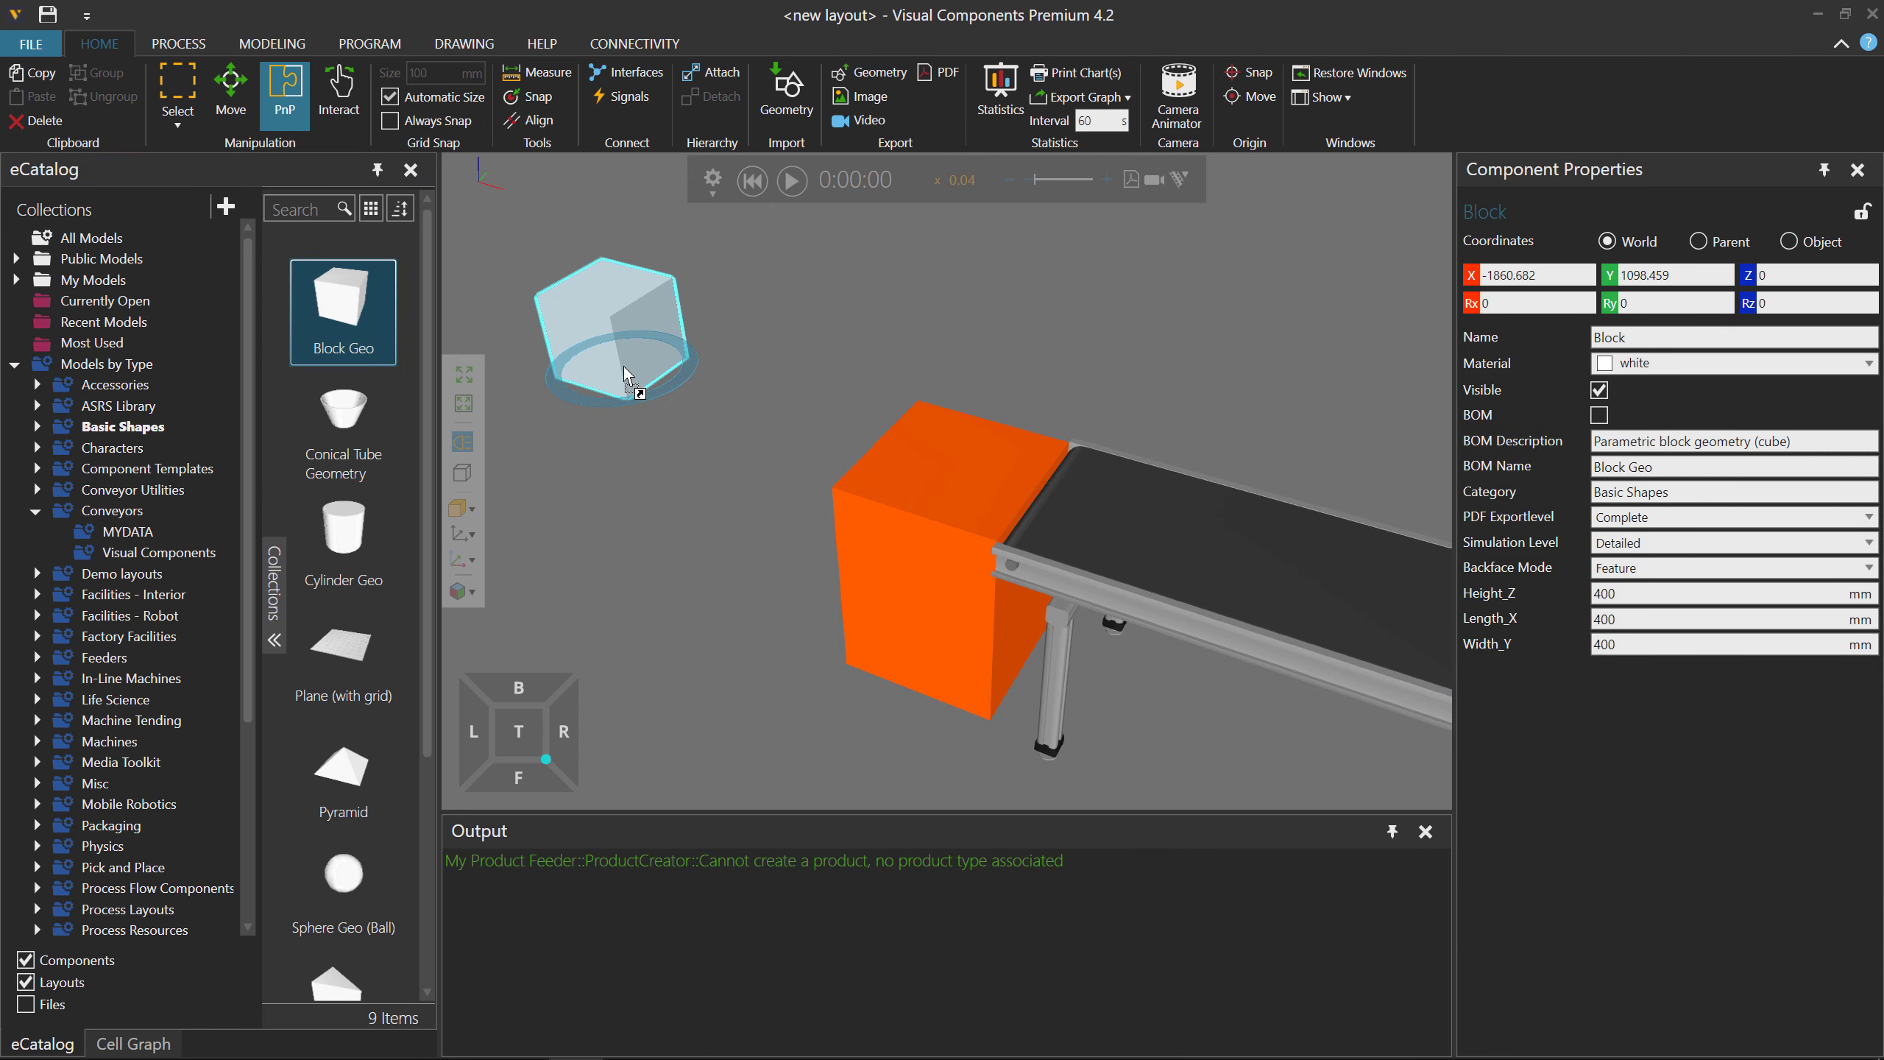
left_click_drag(606, 493, 606, 494)
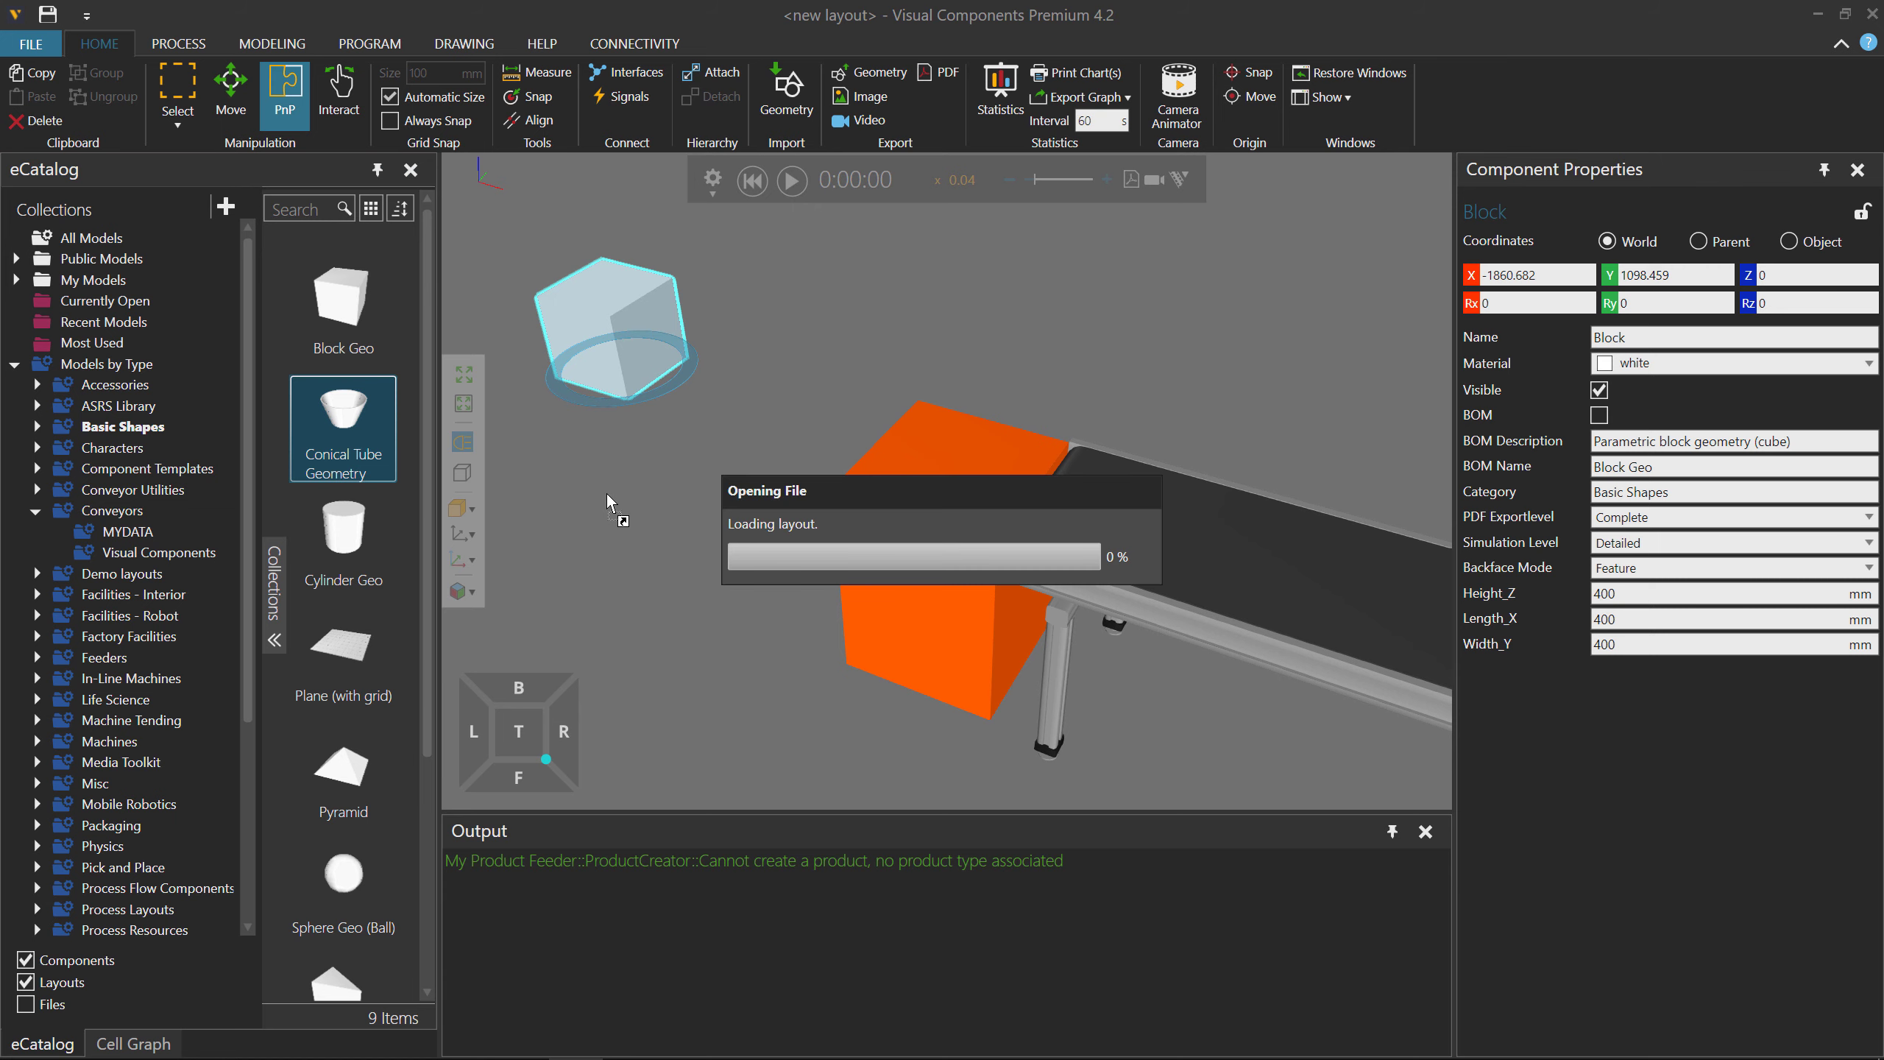
Add a Cylinder Geo from the Basic Shapes collection to the layout at about X -797, Y -156 mm.
left_click_drag(353, 533, 618, 615)
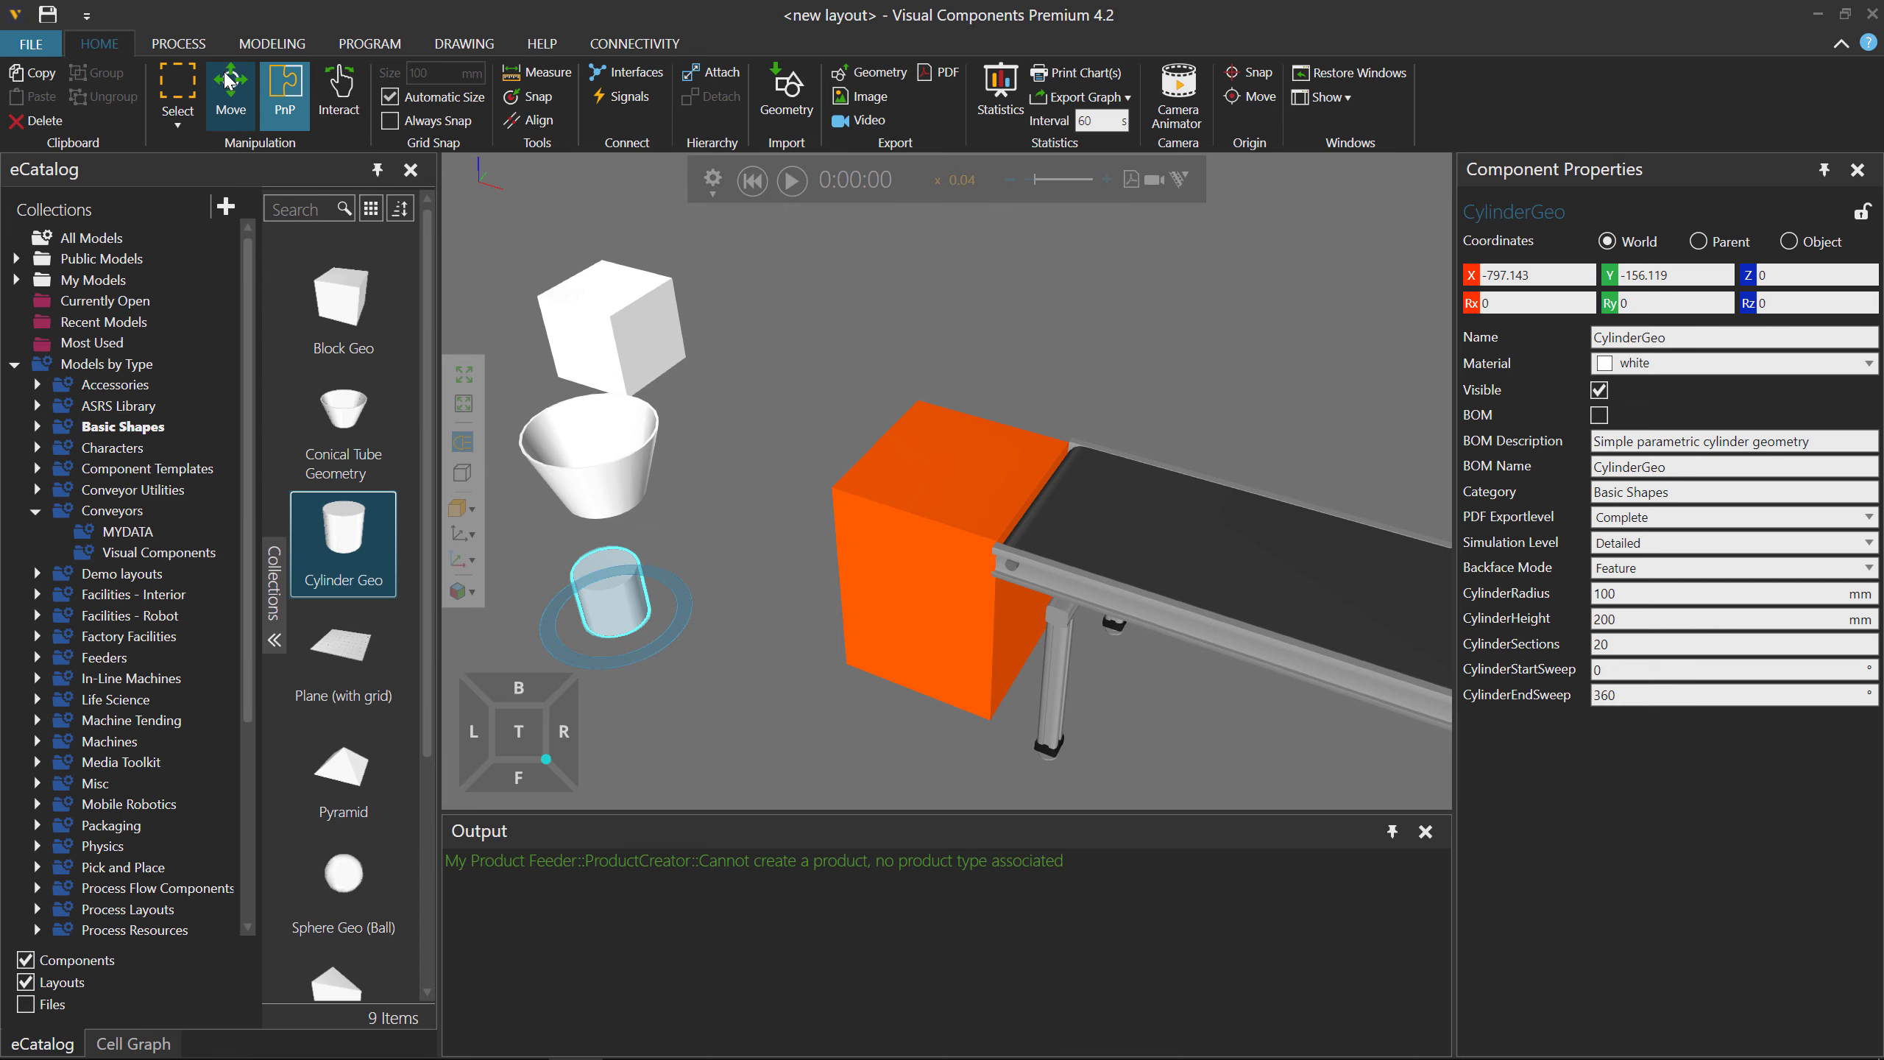
Add three product types to a new flow group in the Product Type Editor.
left_click(183, 45)
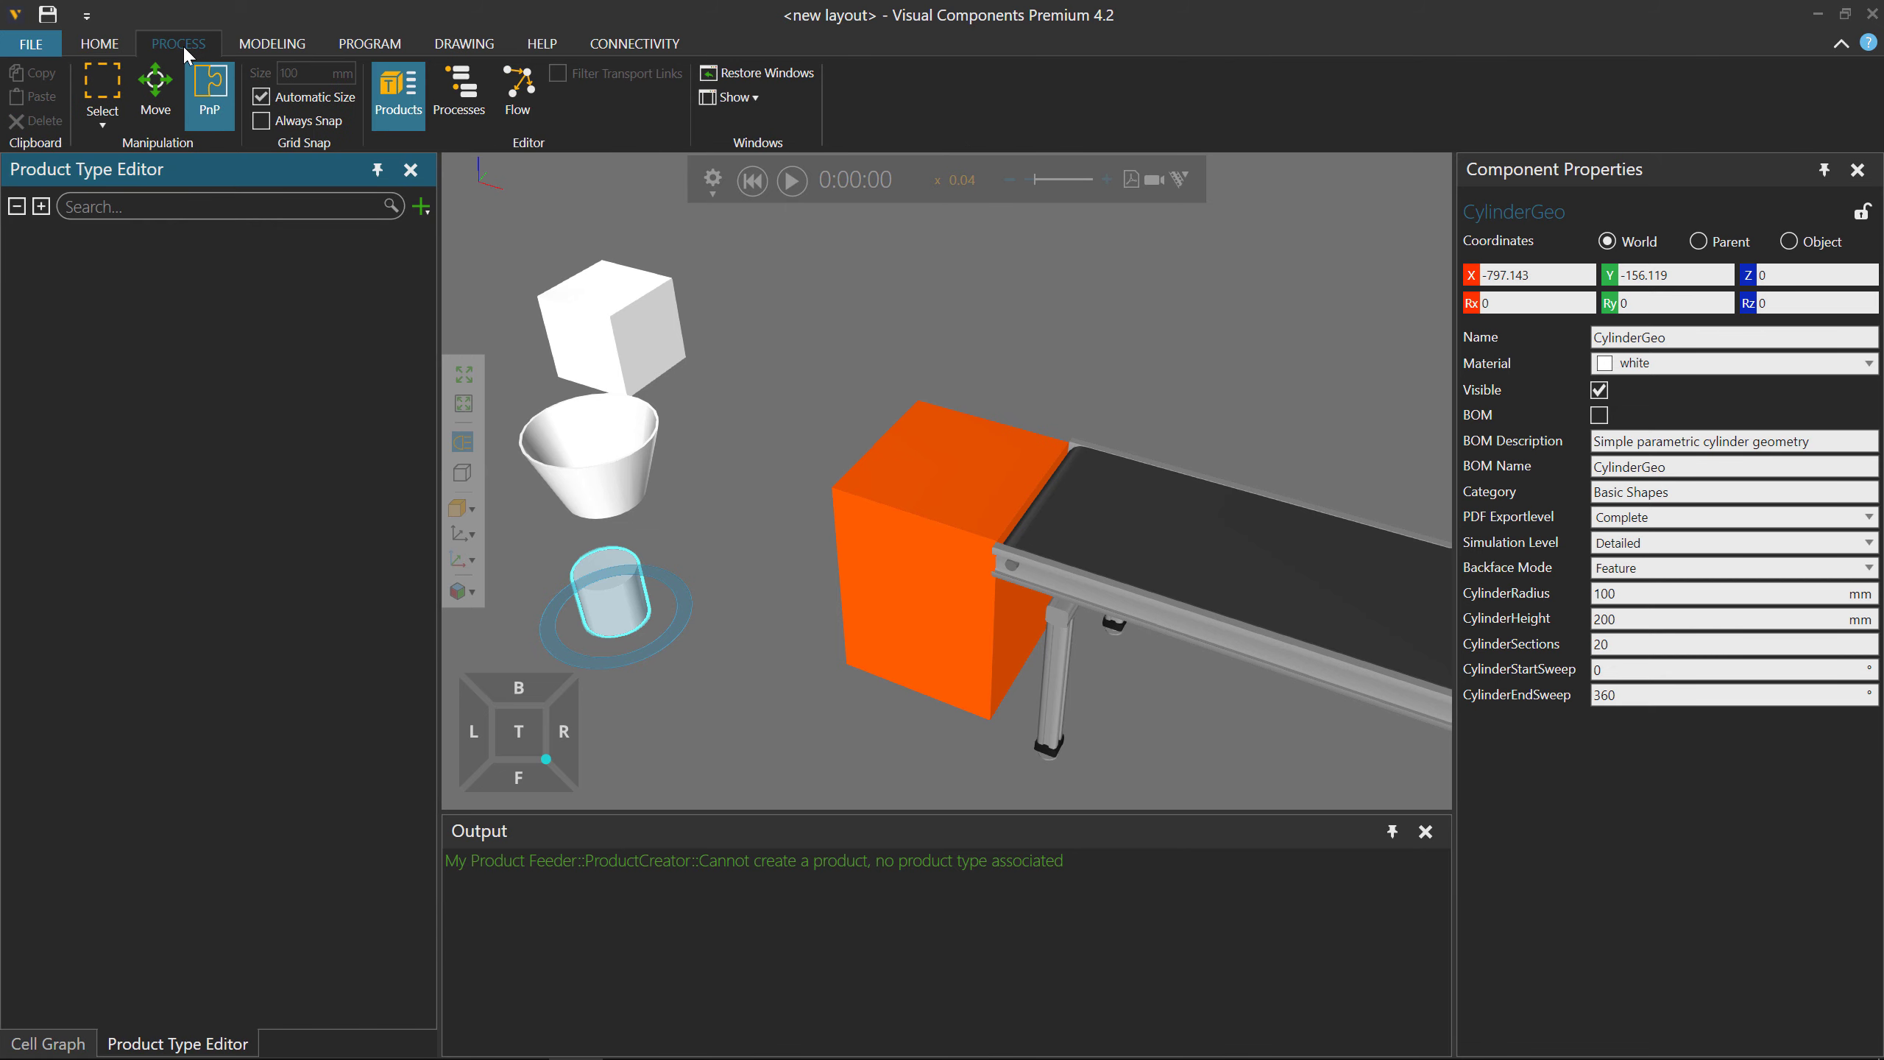
left_click(398, 102)
left_click(398, 102)
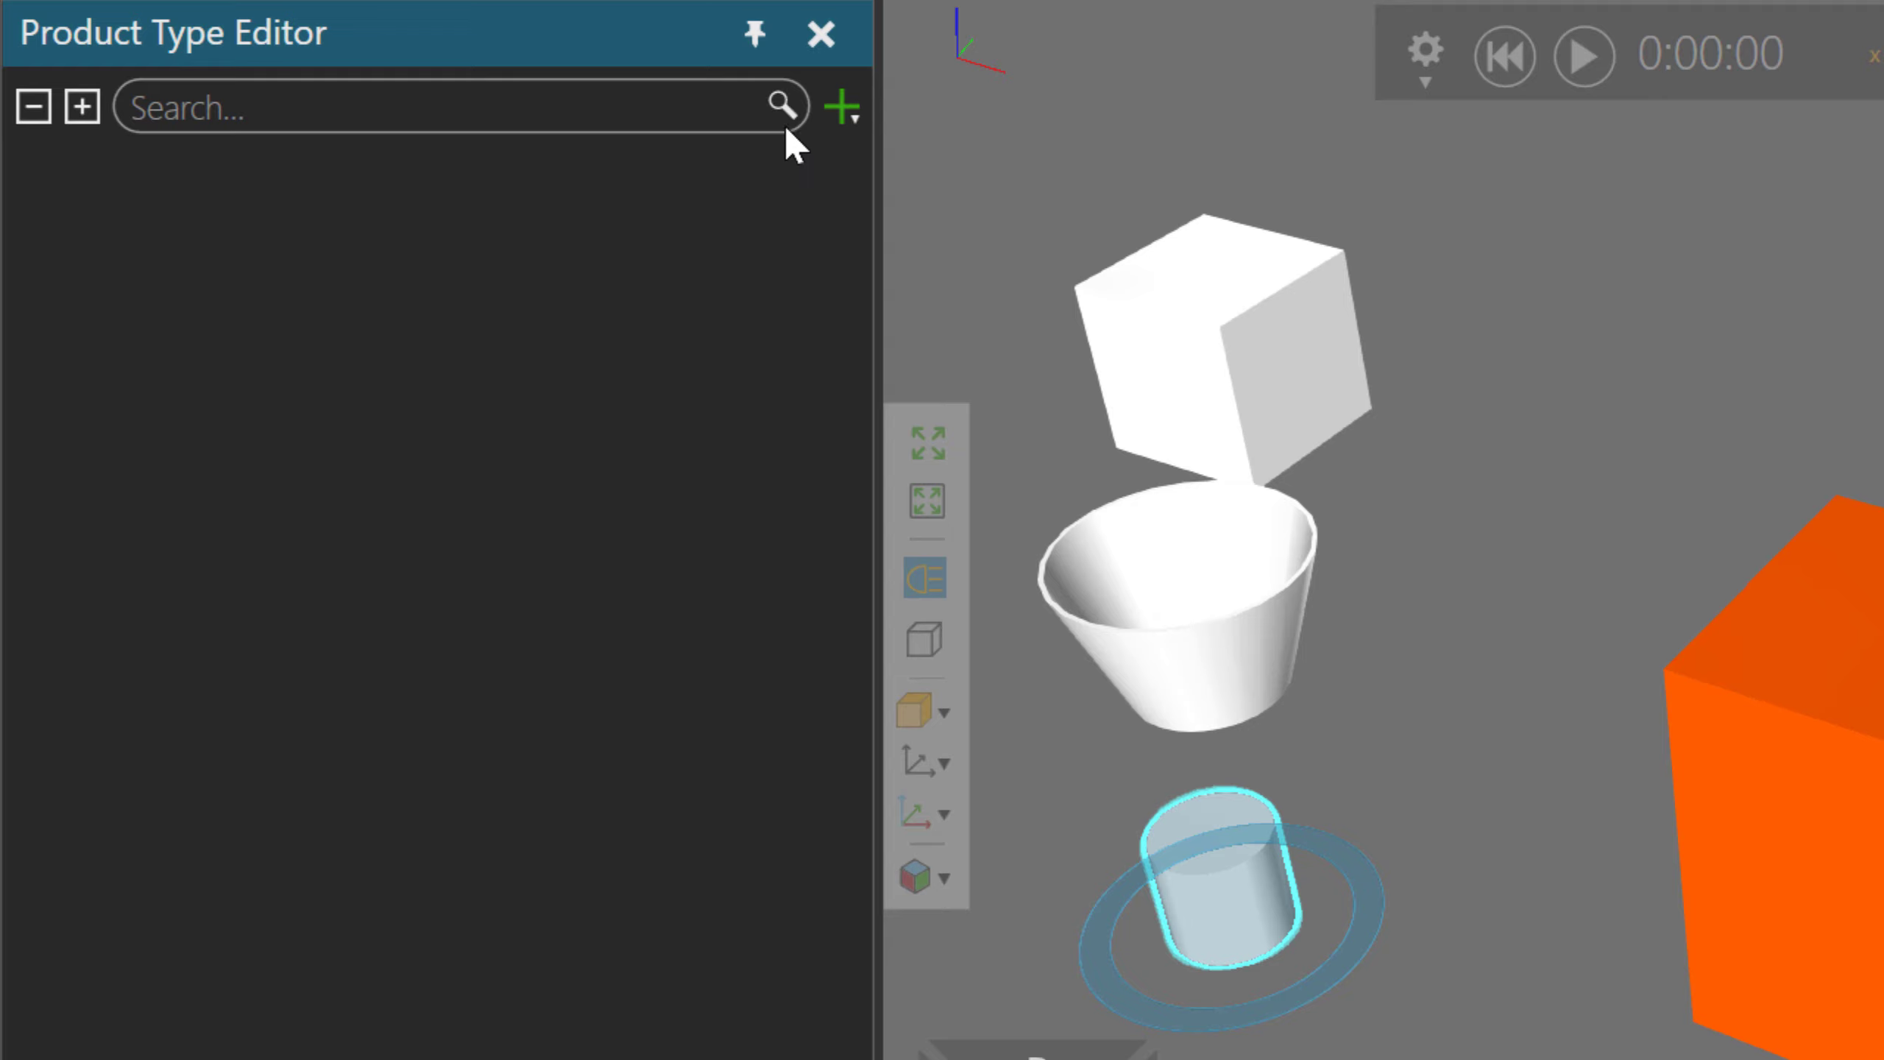
left_click(842, 111)
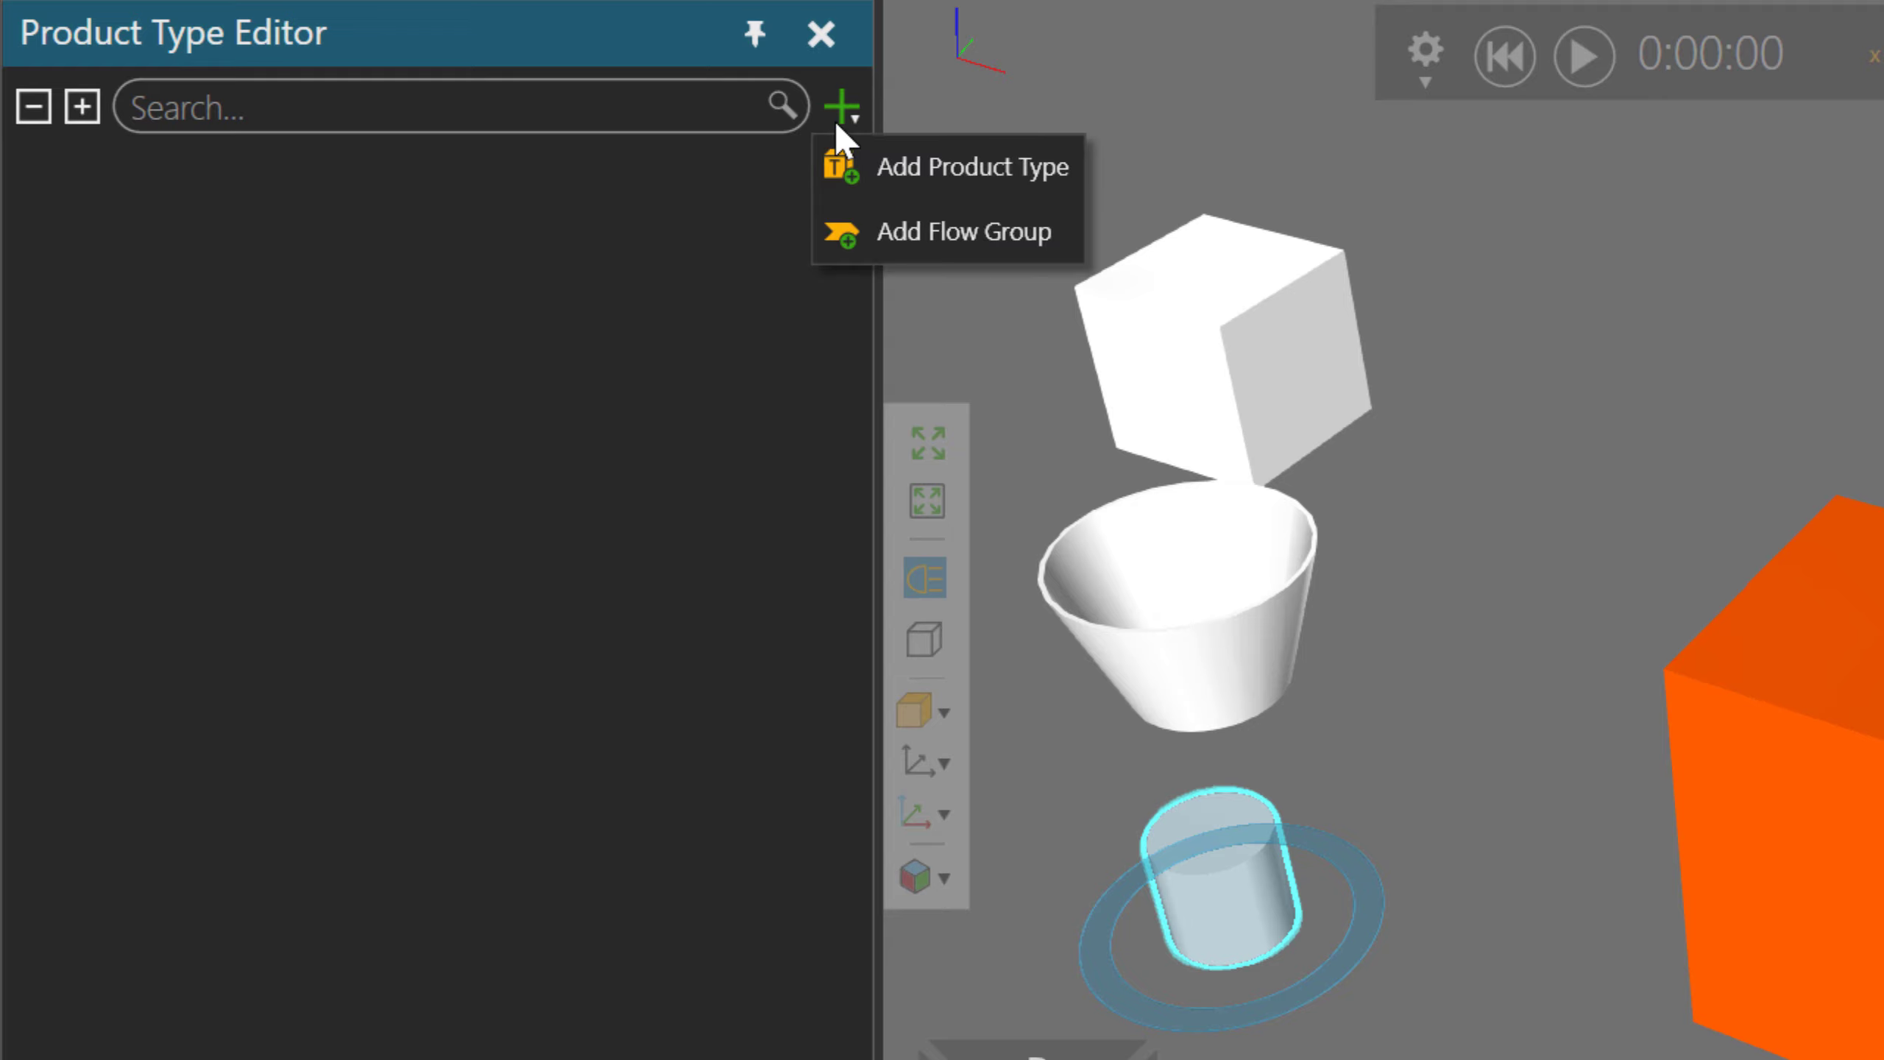
left_click(885, 168)
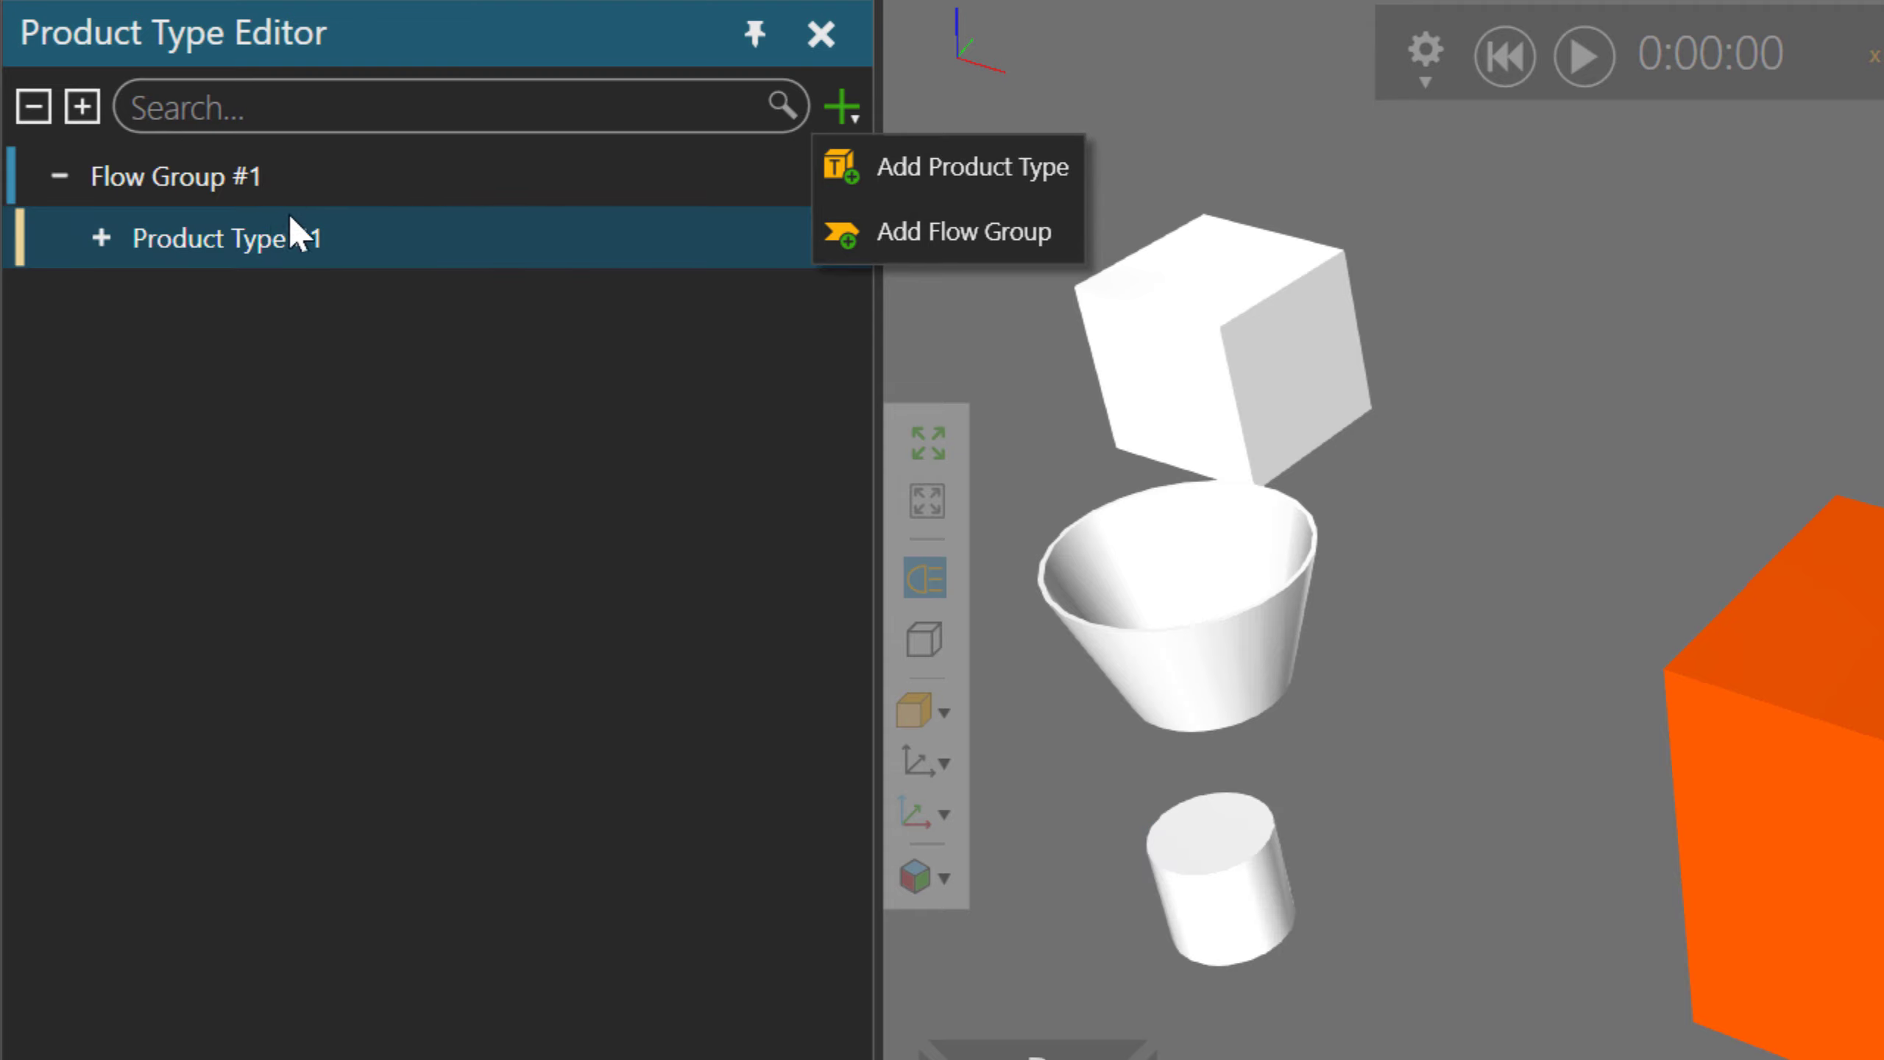
left_click(889, 168)
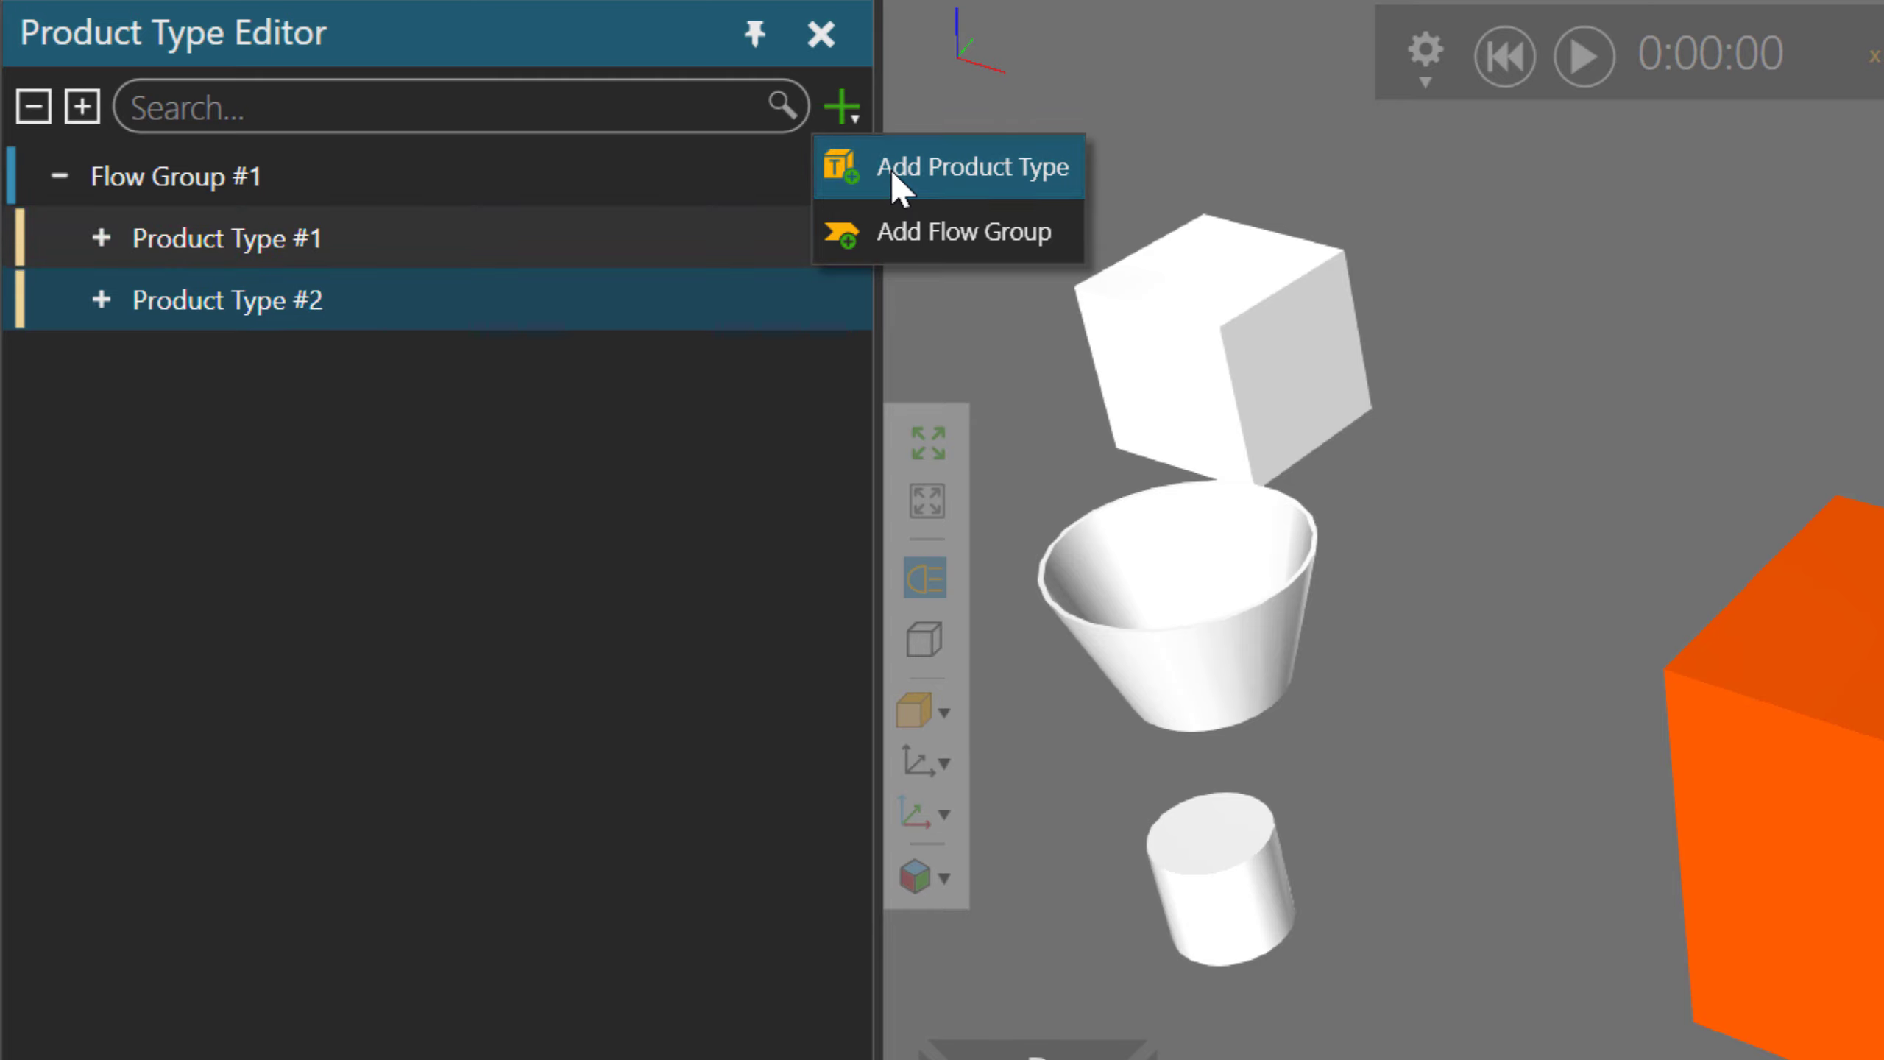
left_click(889, 168)
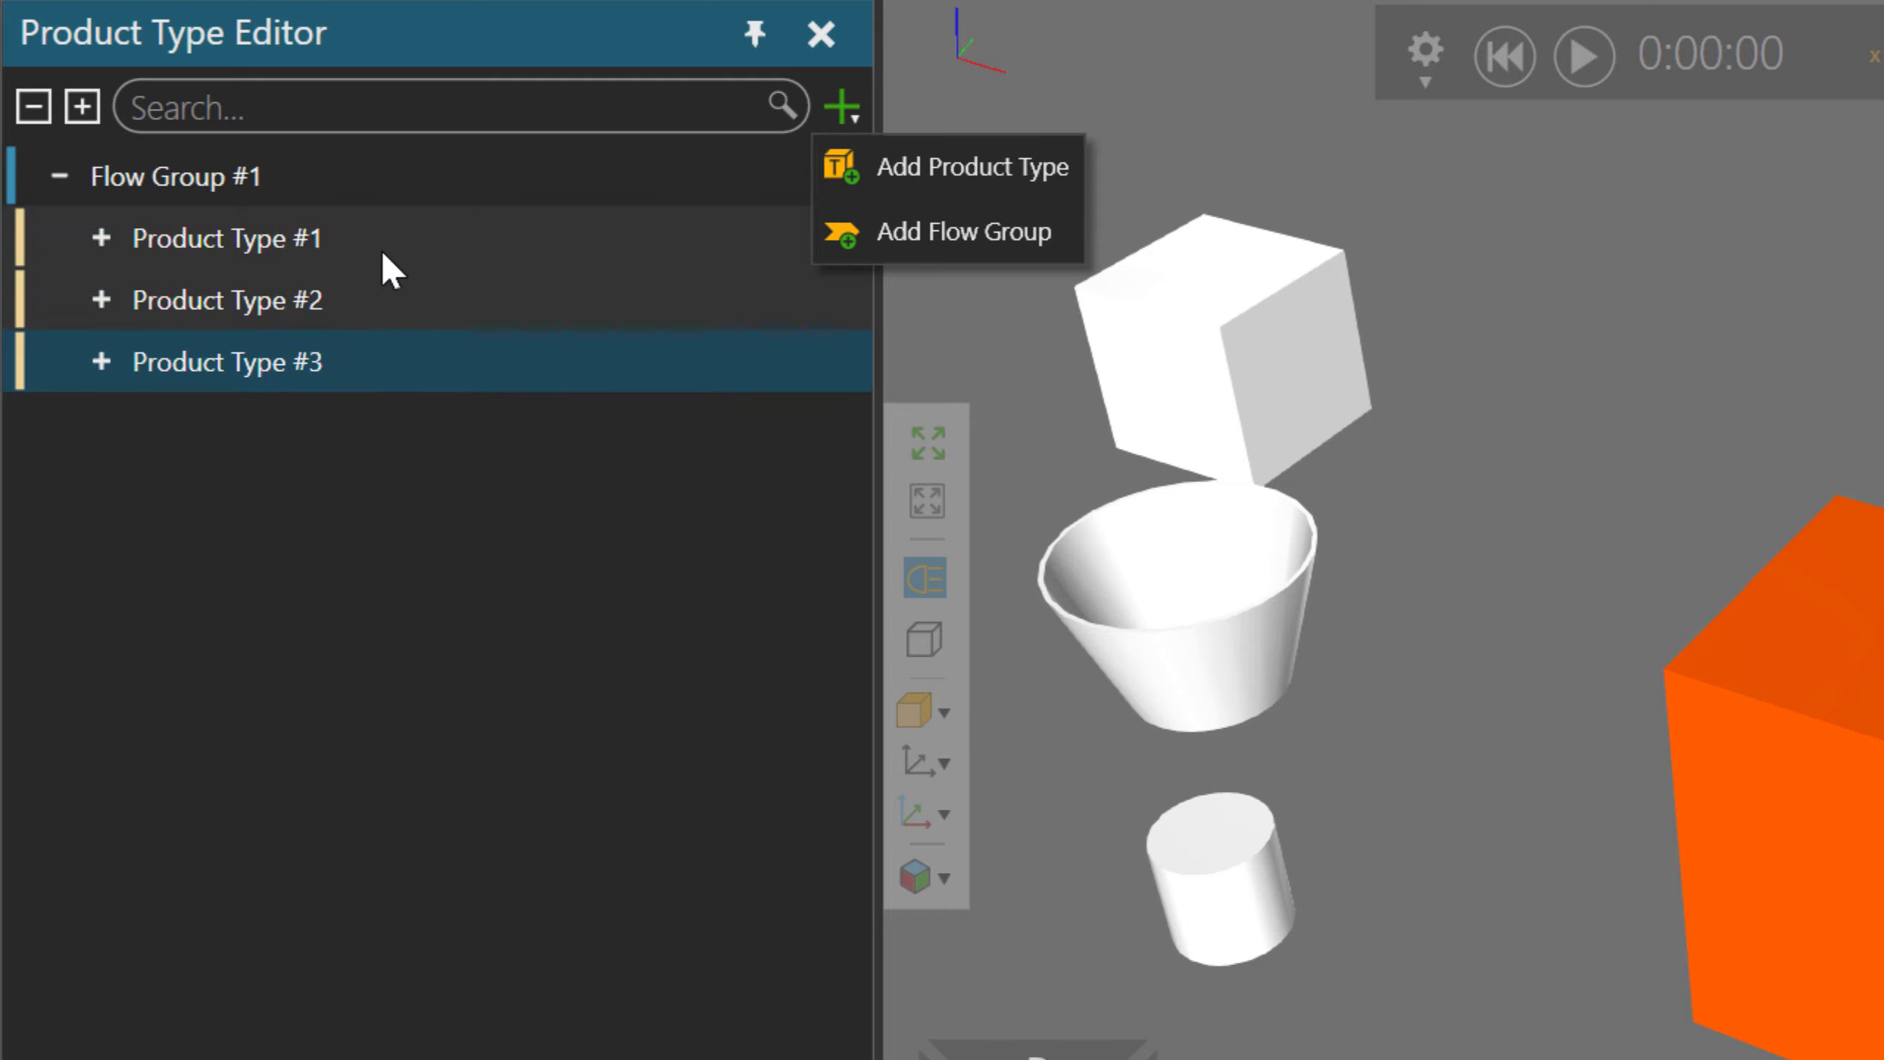
Rename the first product type as Block.
left_click(261, 255)
right_click(259, 252)
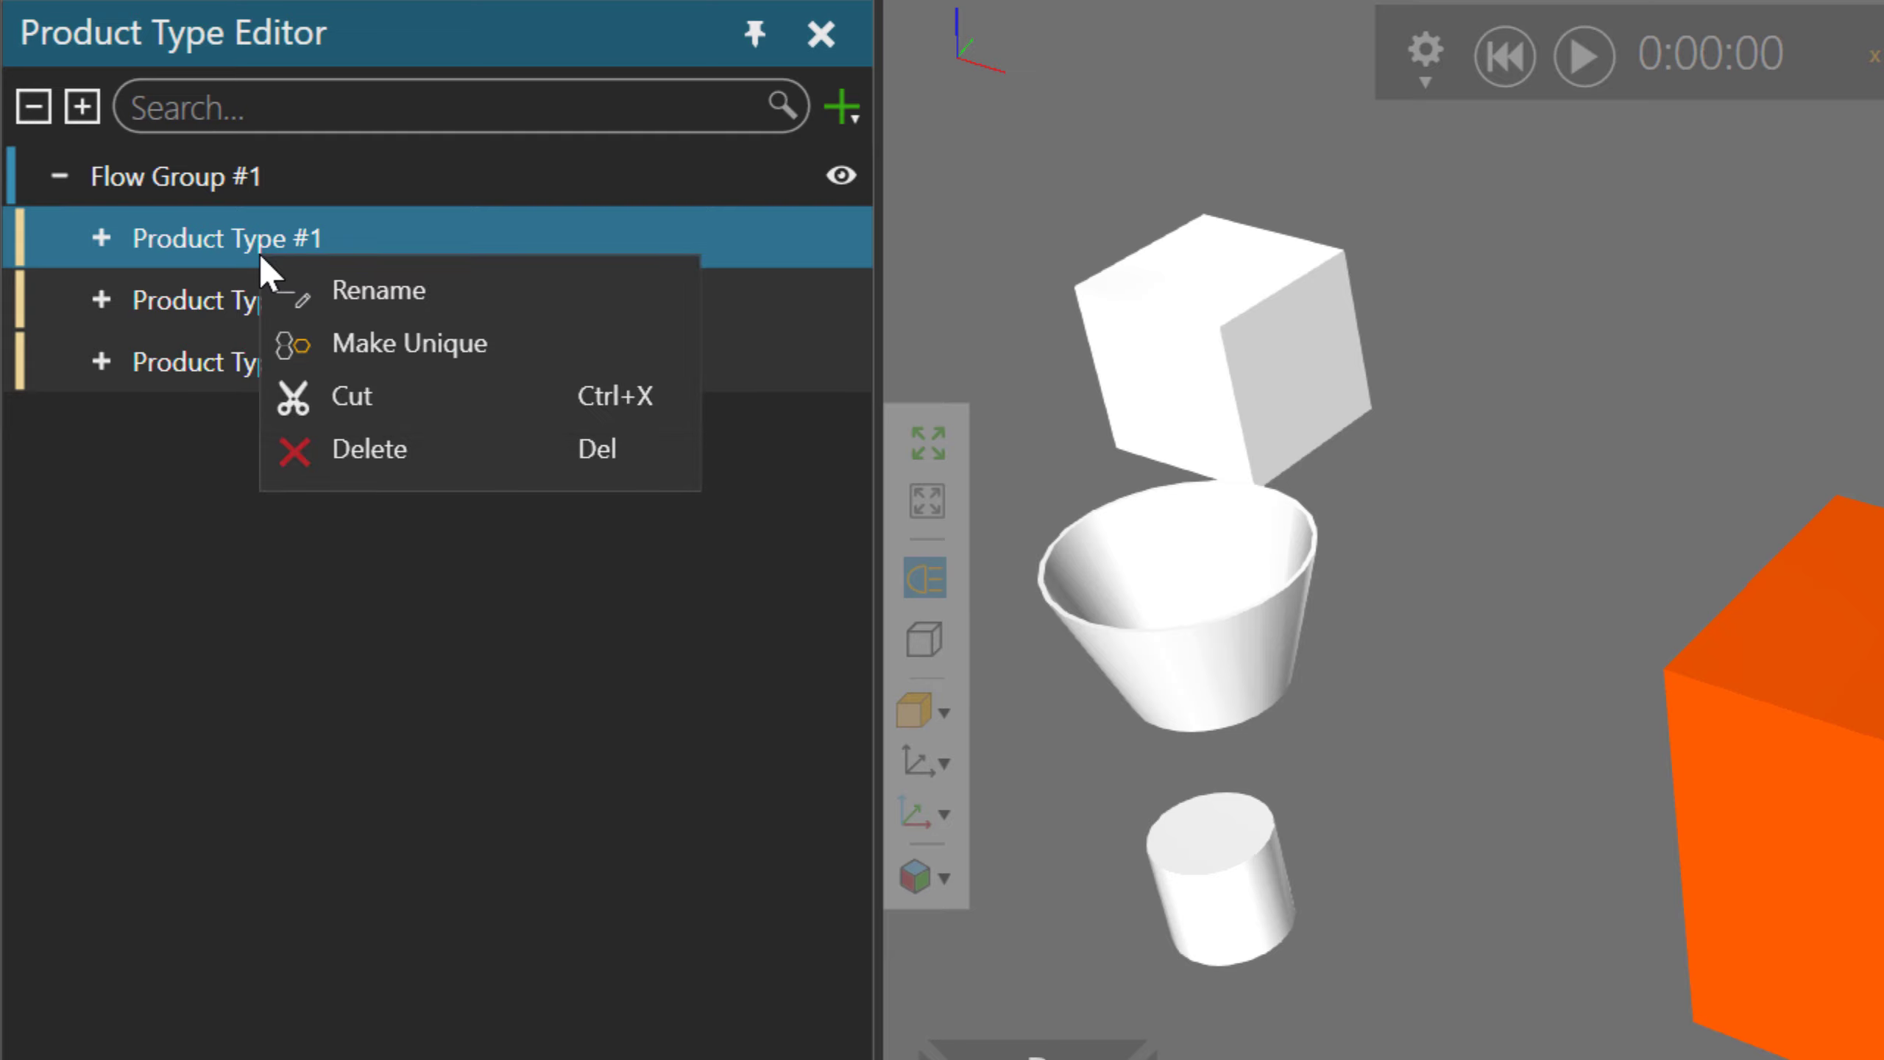
left_click(439, 297)
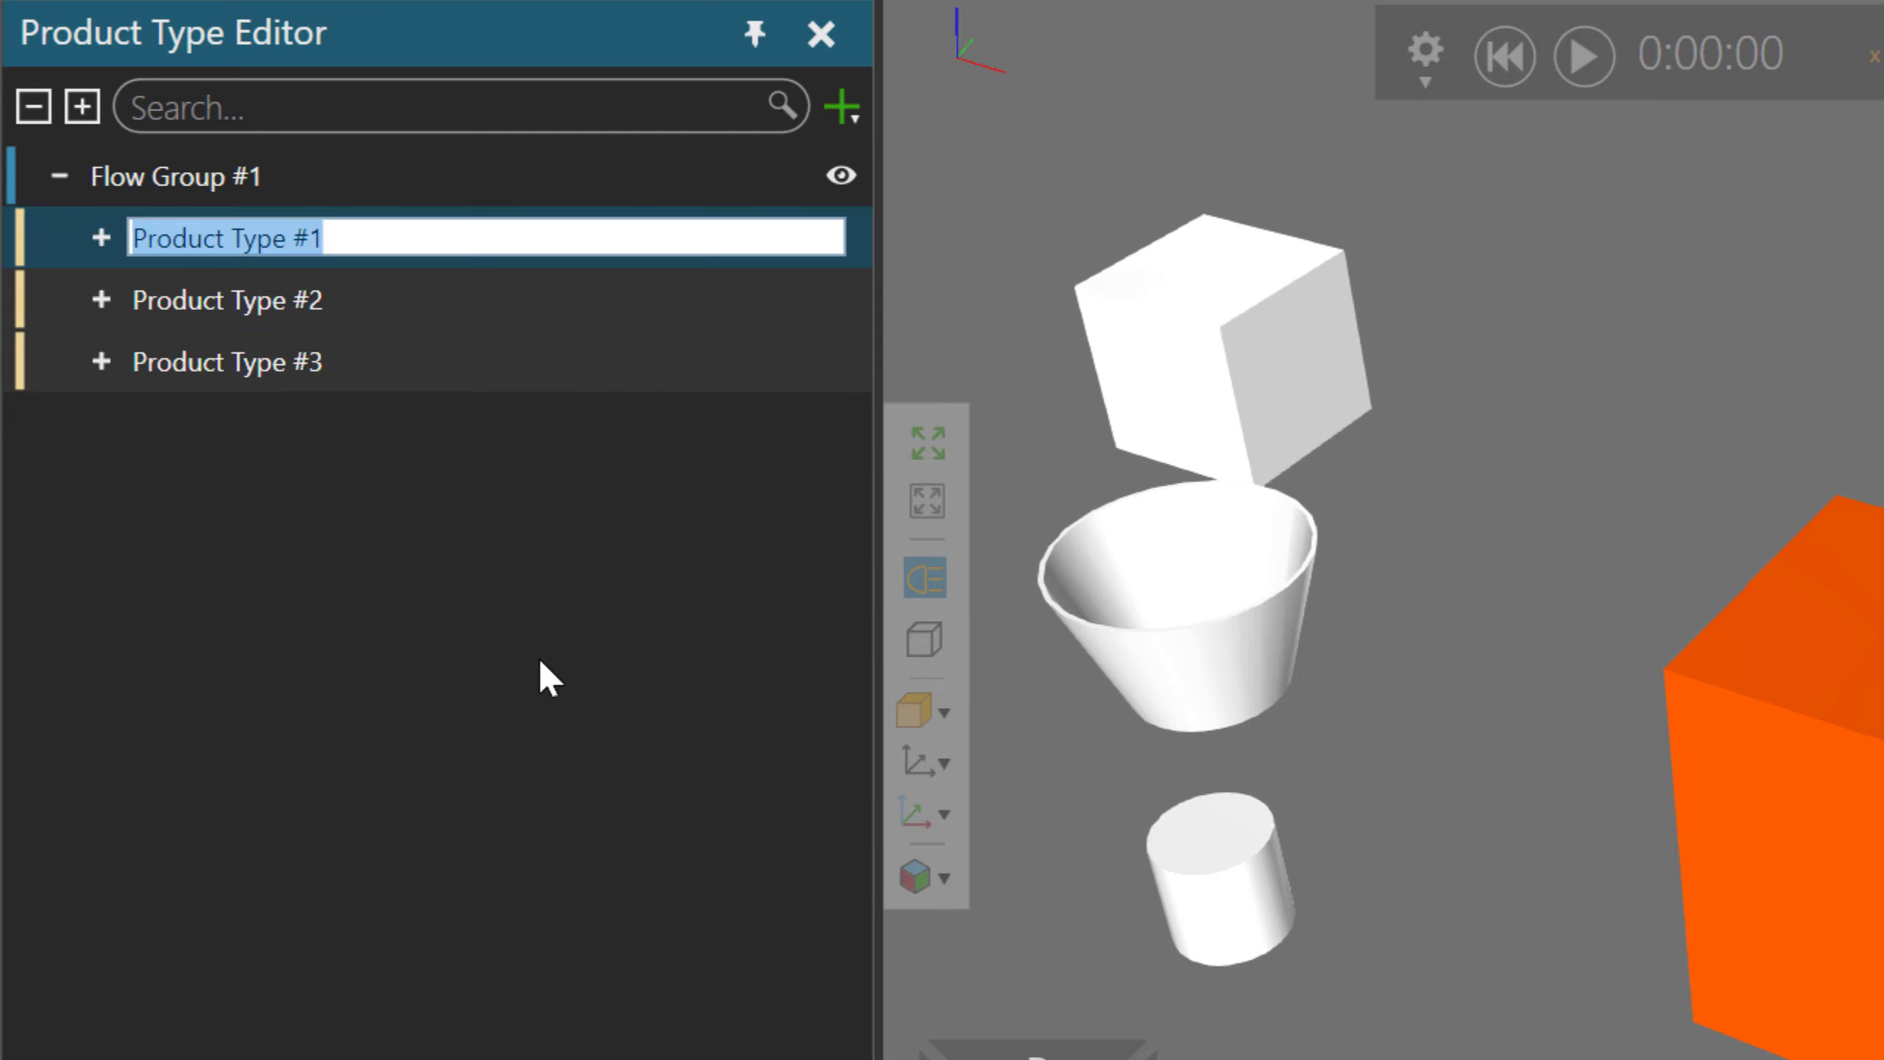
type("Block")
key("Return")
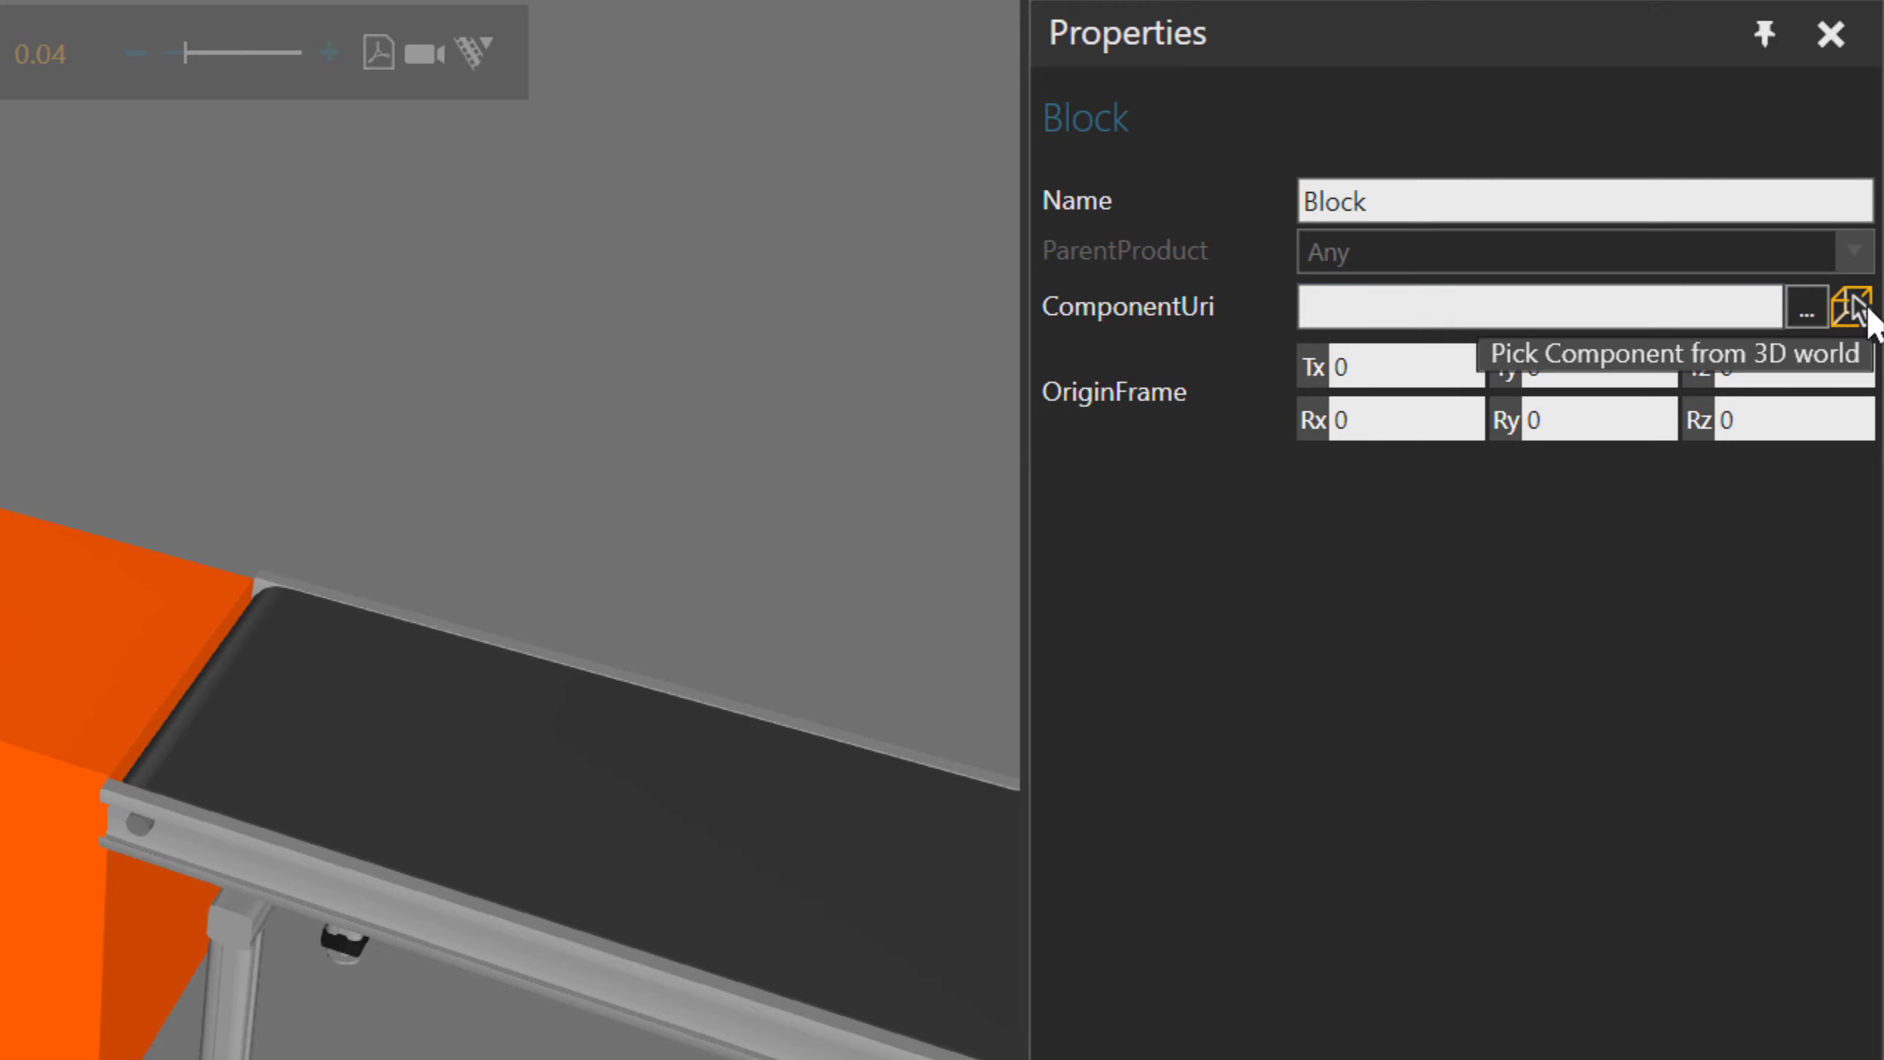
Assign the cube in the 3D world as the Block product type's component and delete the cube from the layout.
left_click(1858, 304)
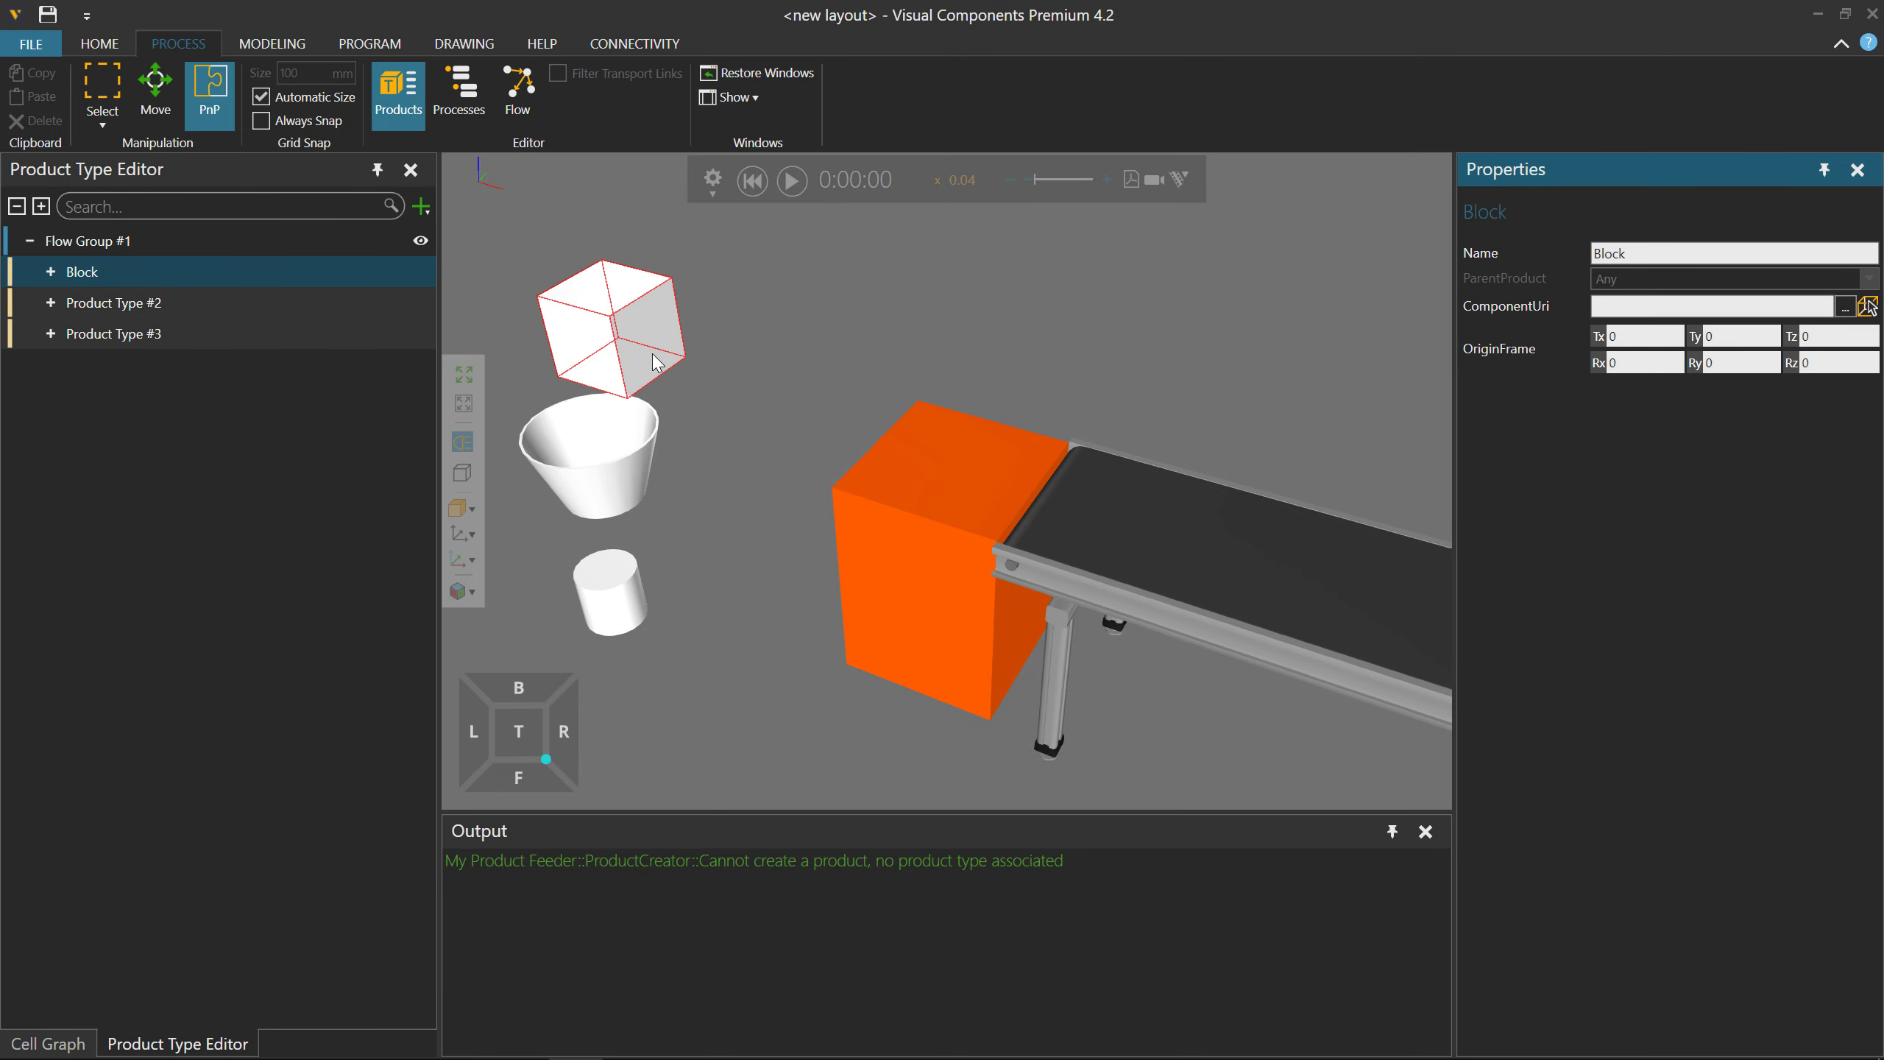
left_click(652, 354)
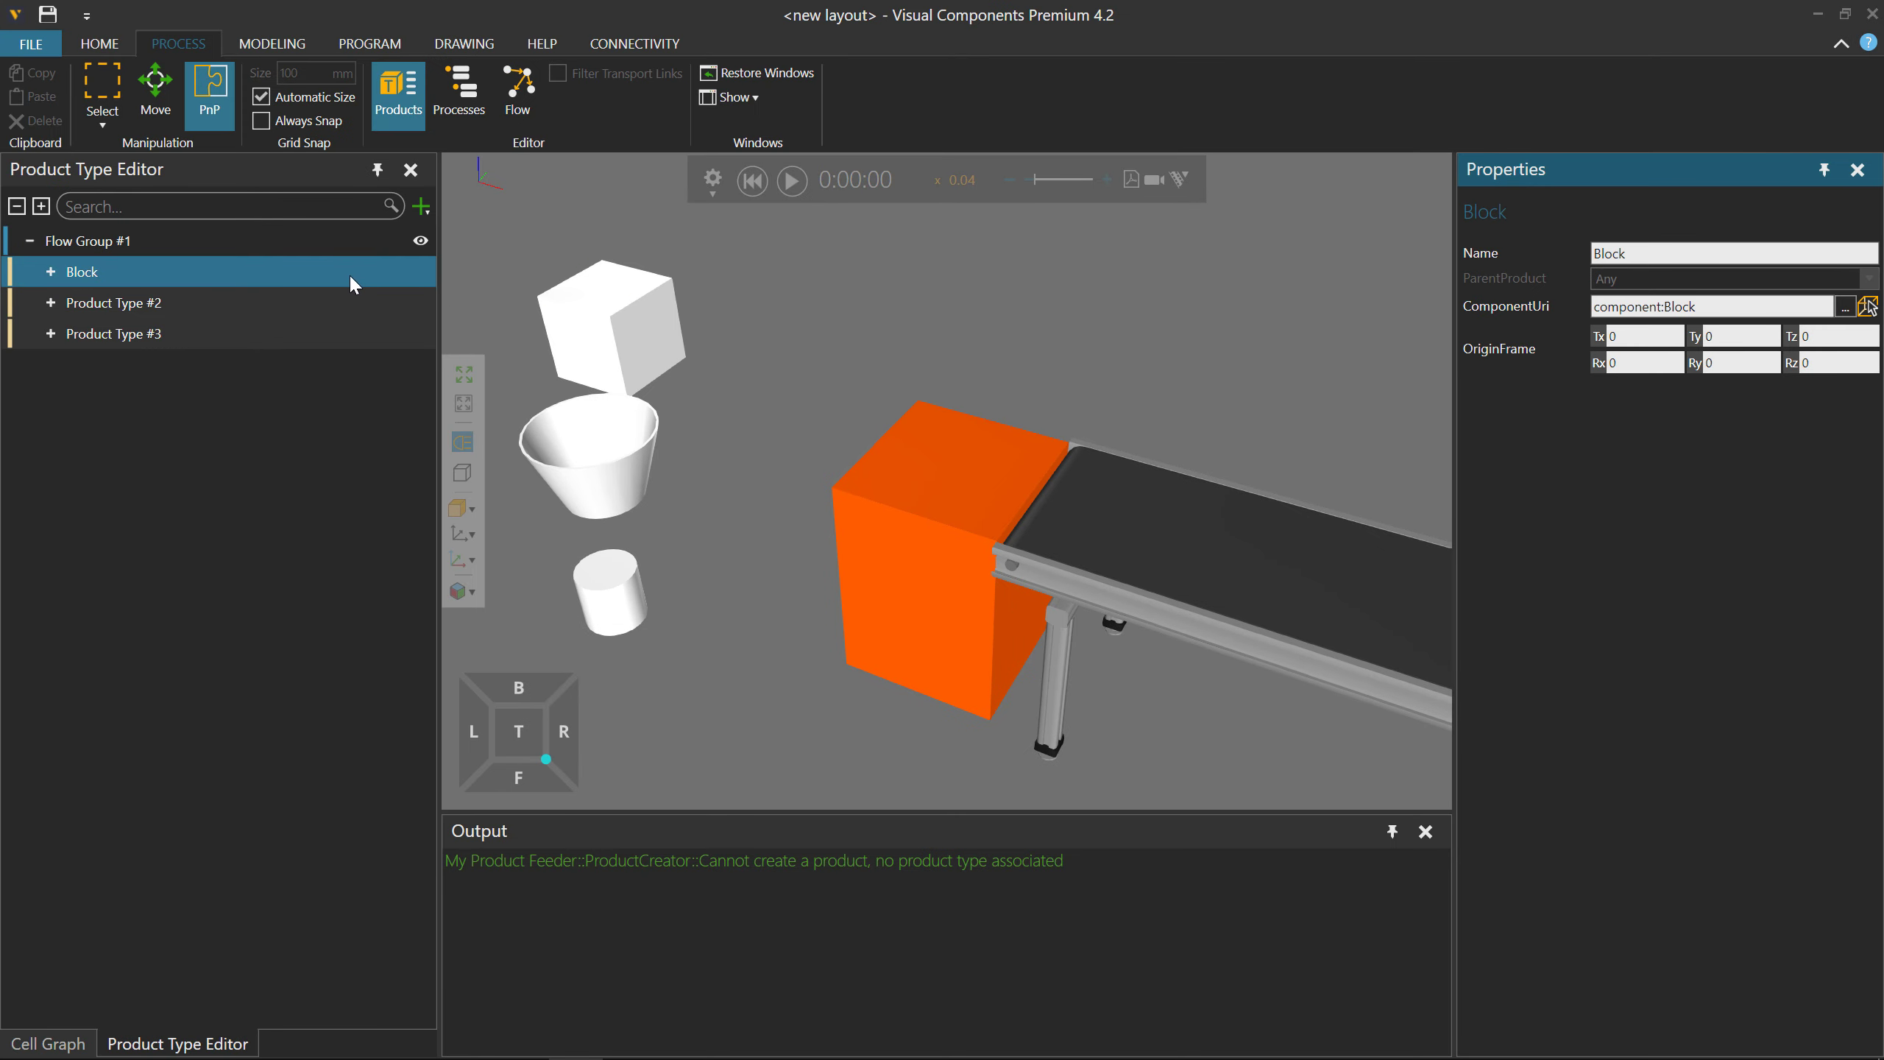
left_click(638, 345)
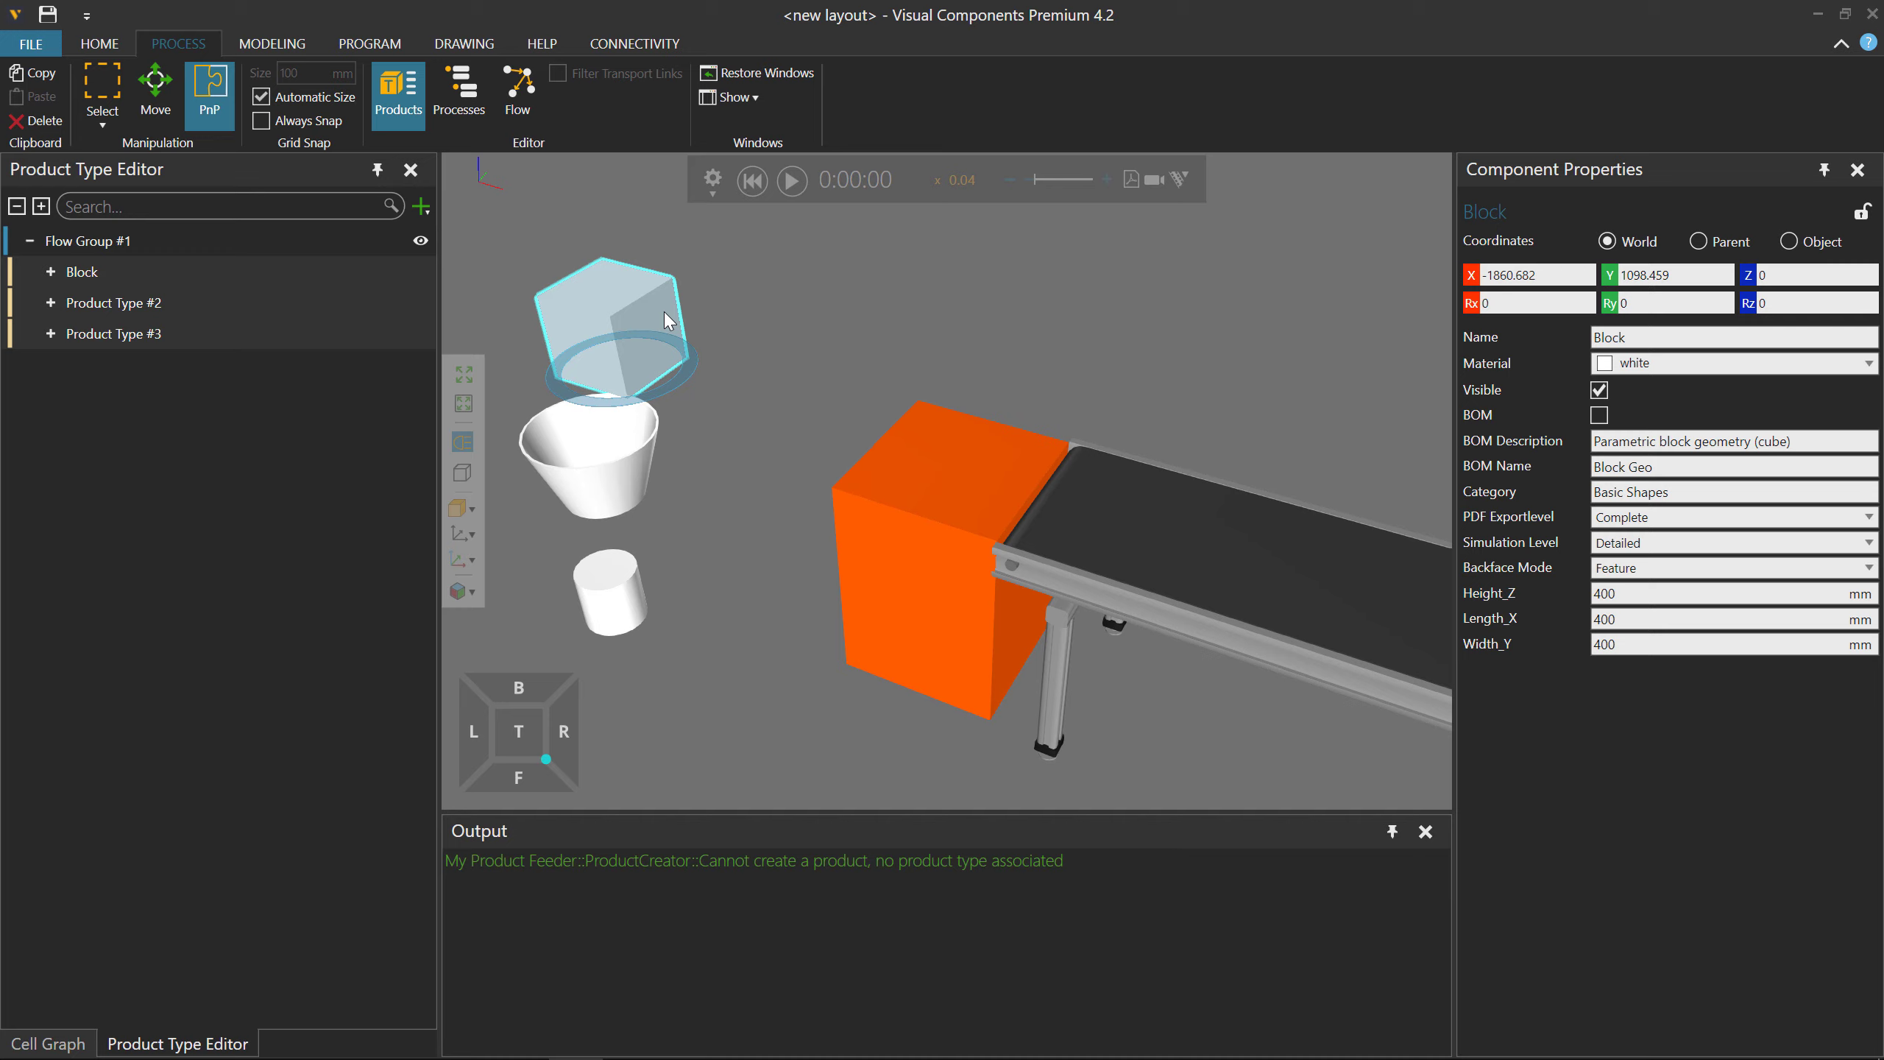
key("Delete")
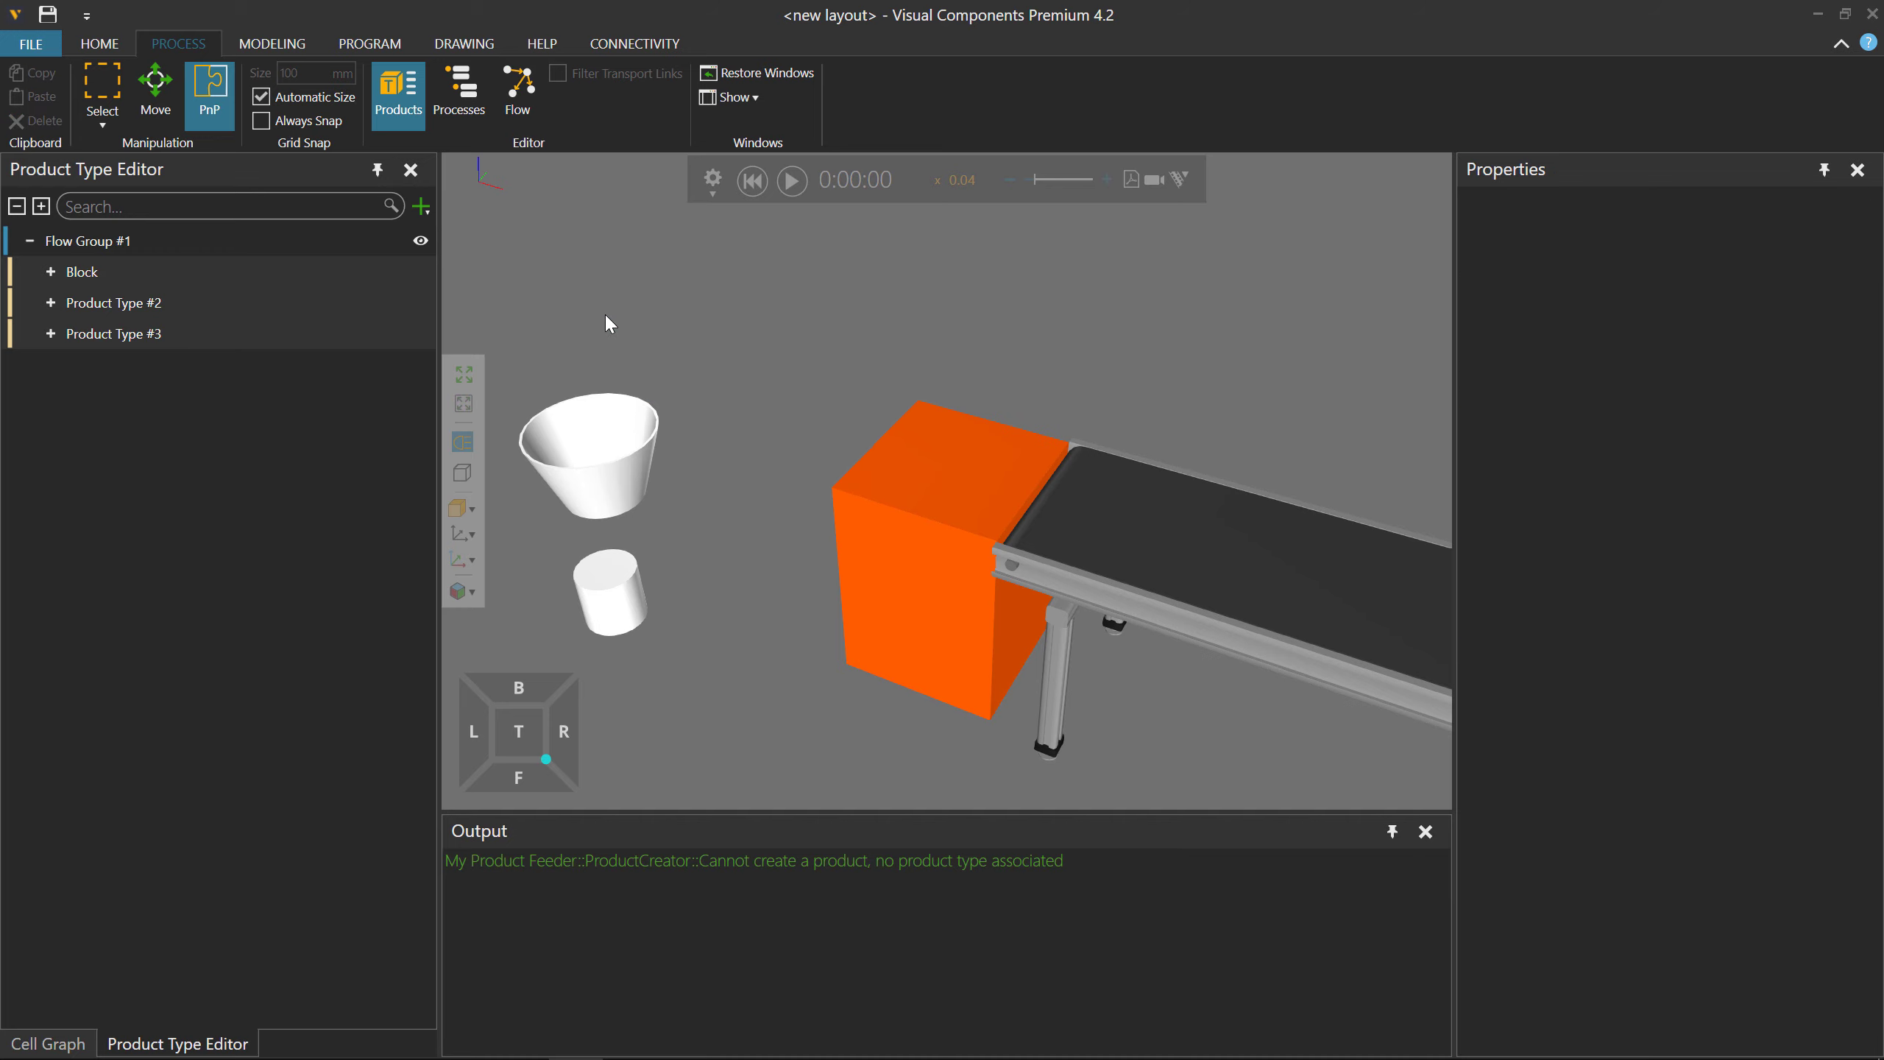
Add the Material template property to the Block product type's component properties.
left_click(44, 270)
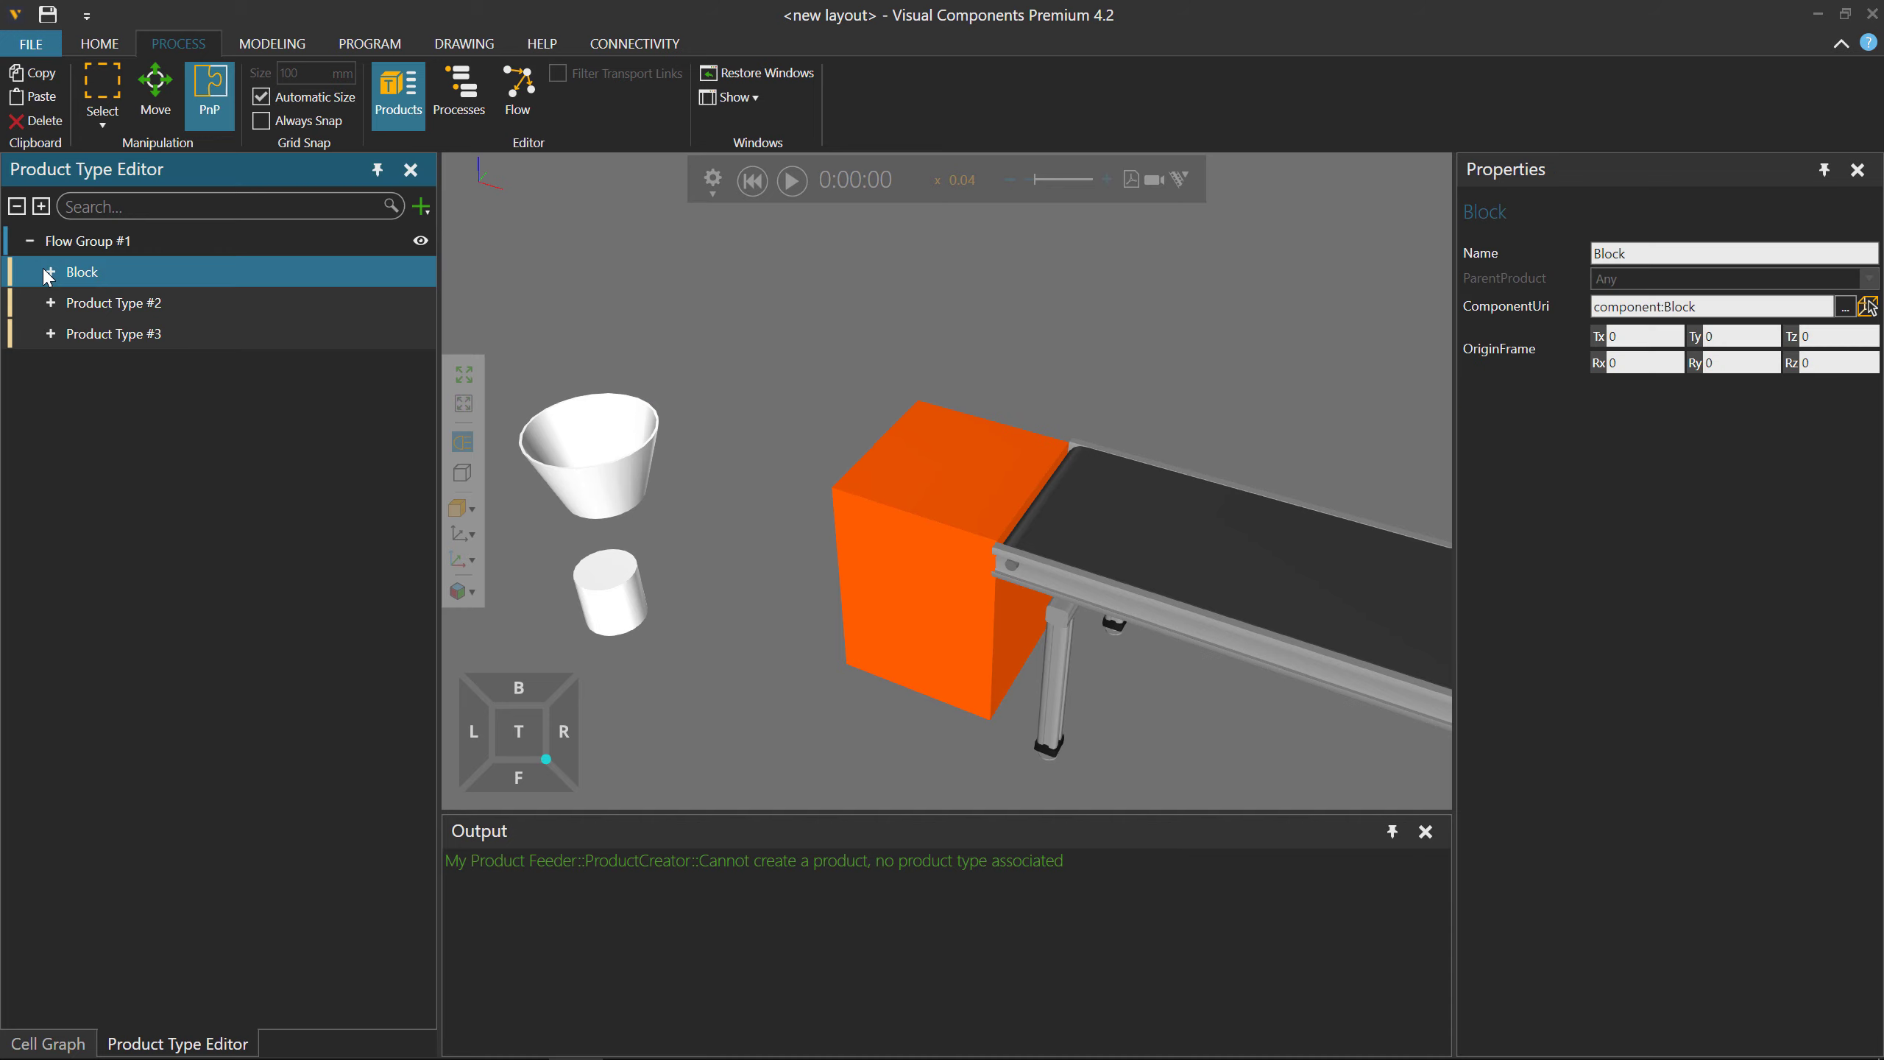
left_click(53, 271)
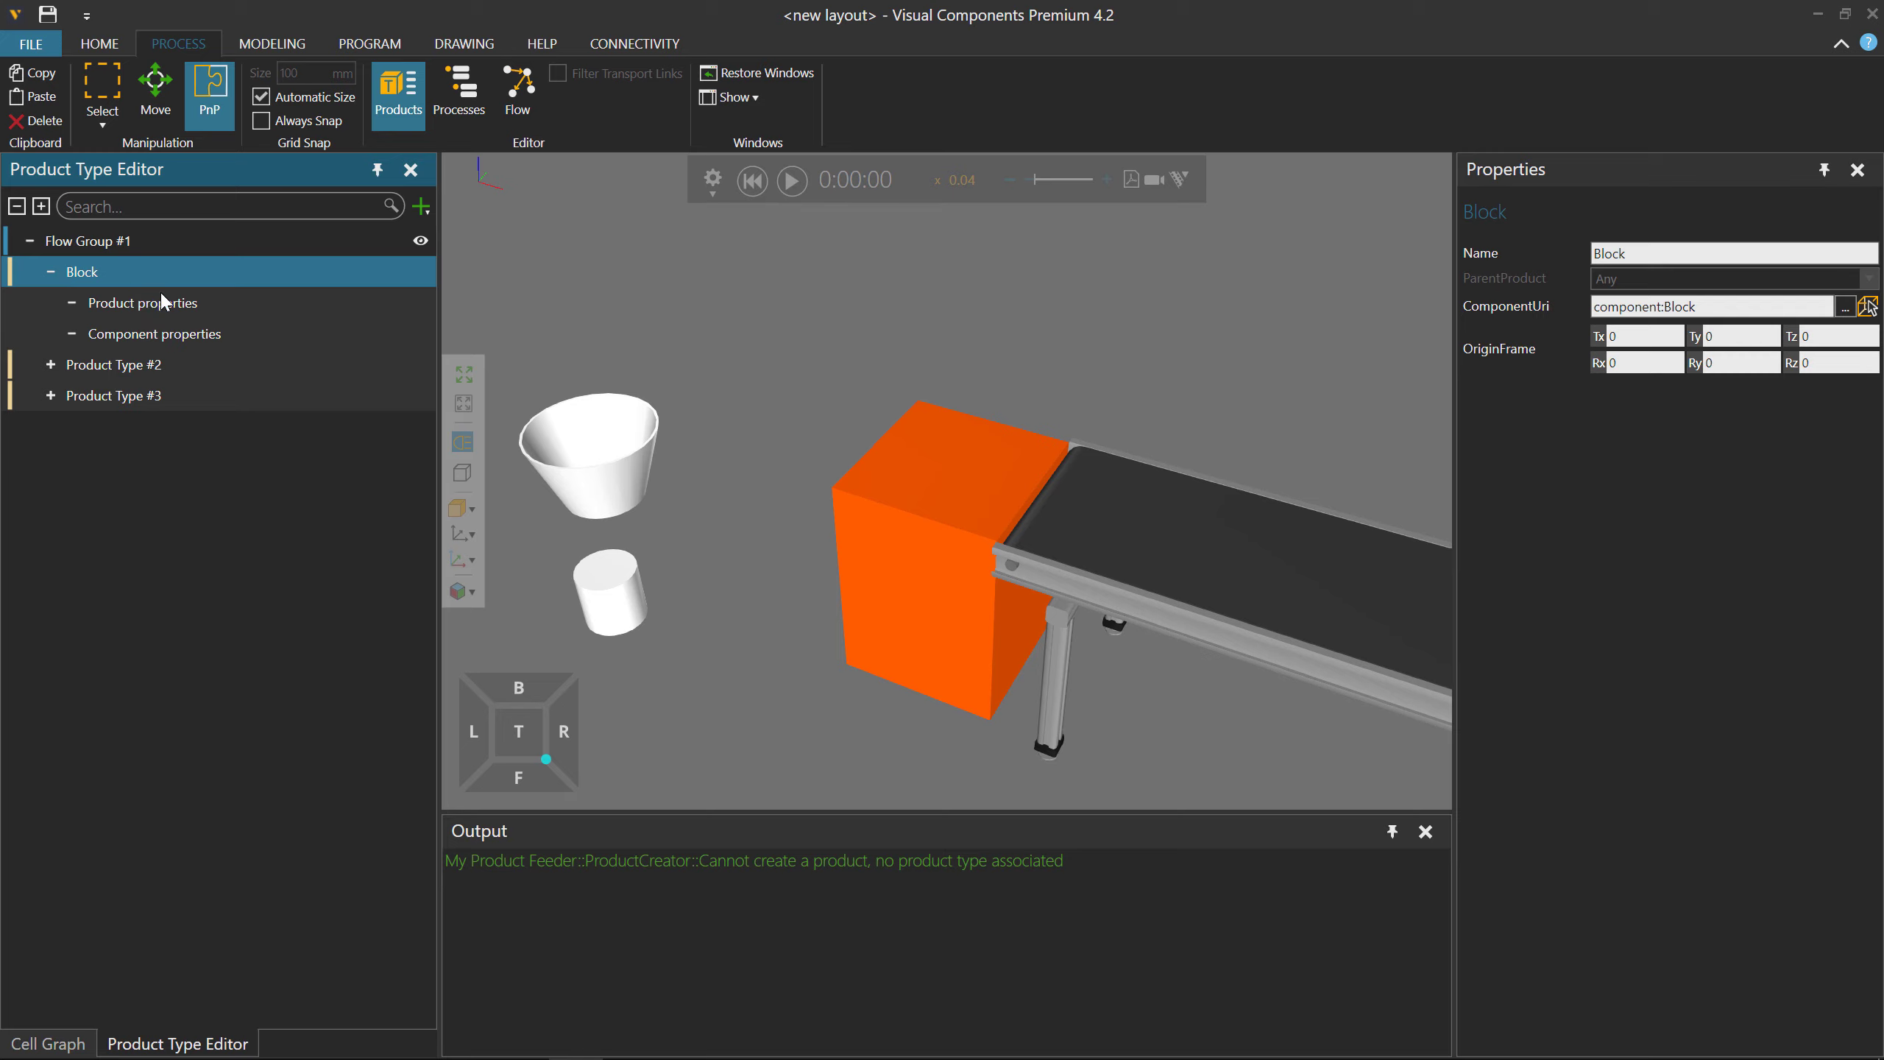
left_click(185, 336)
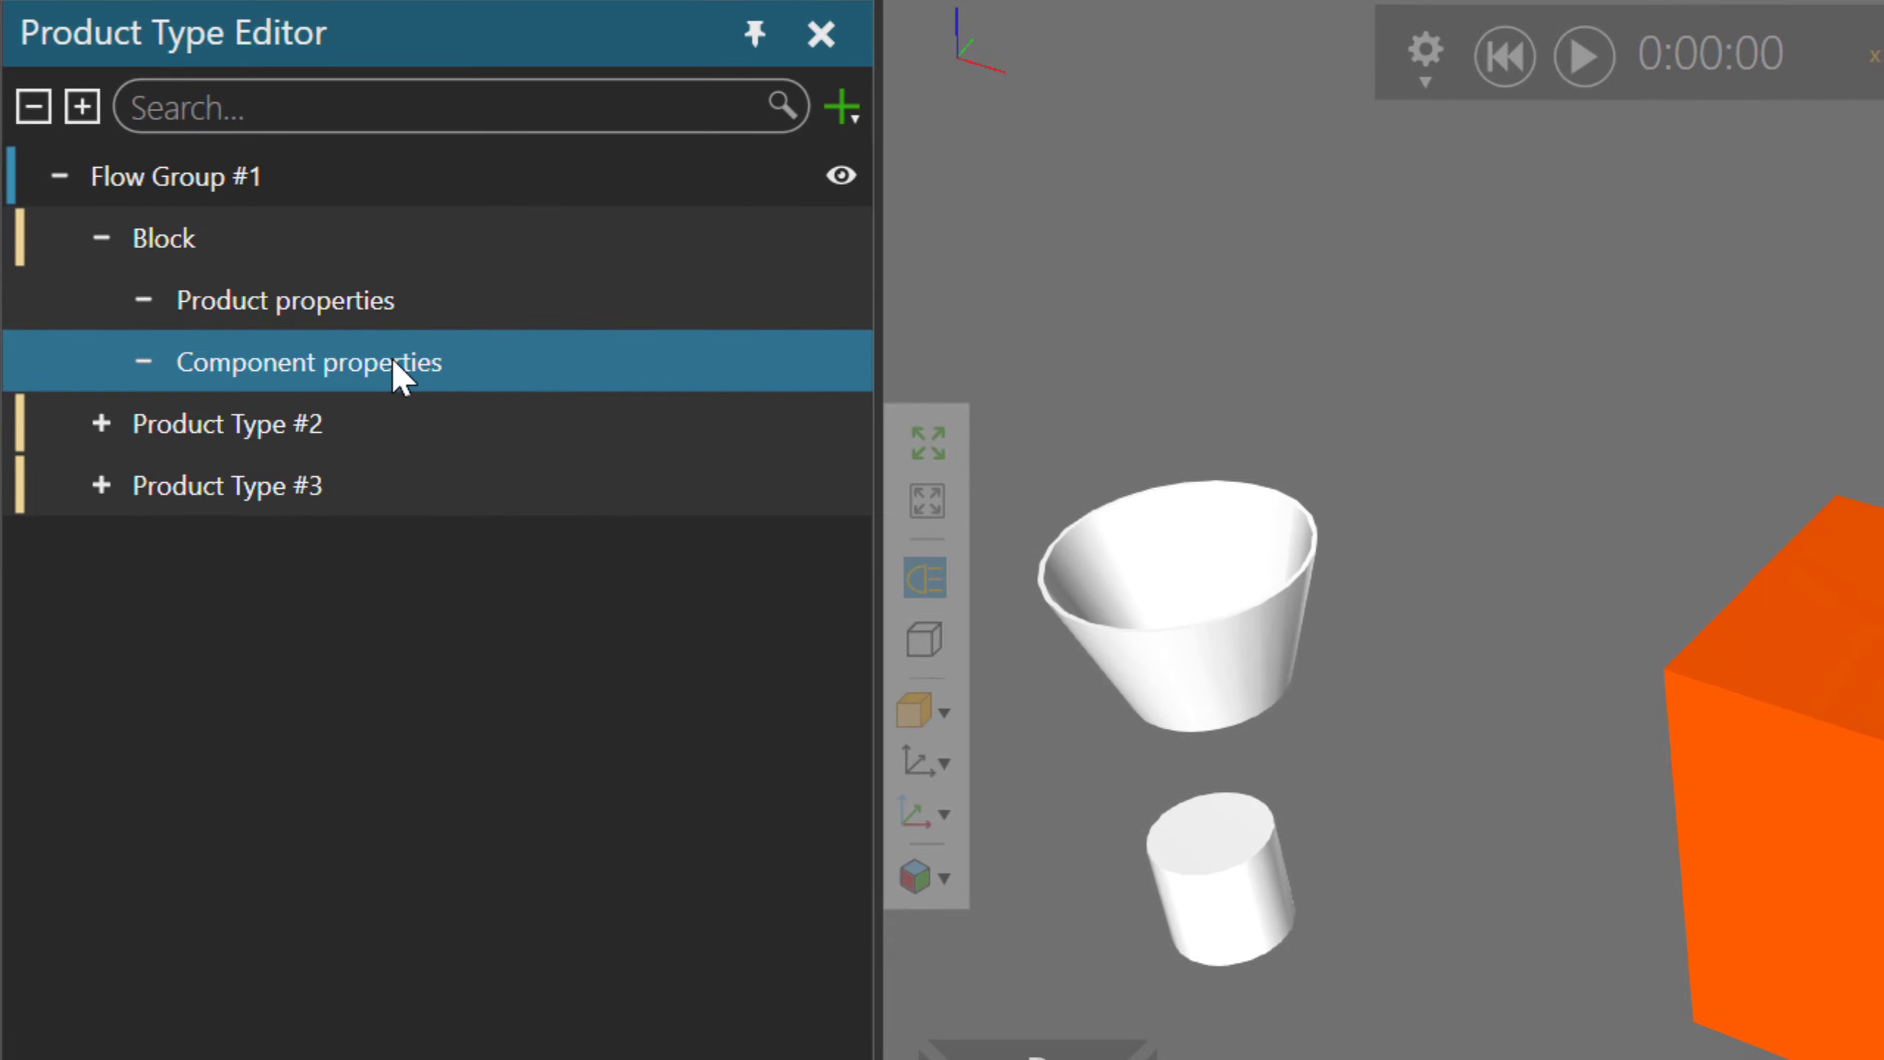
right_click(394, 369)
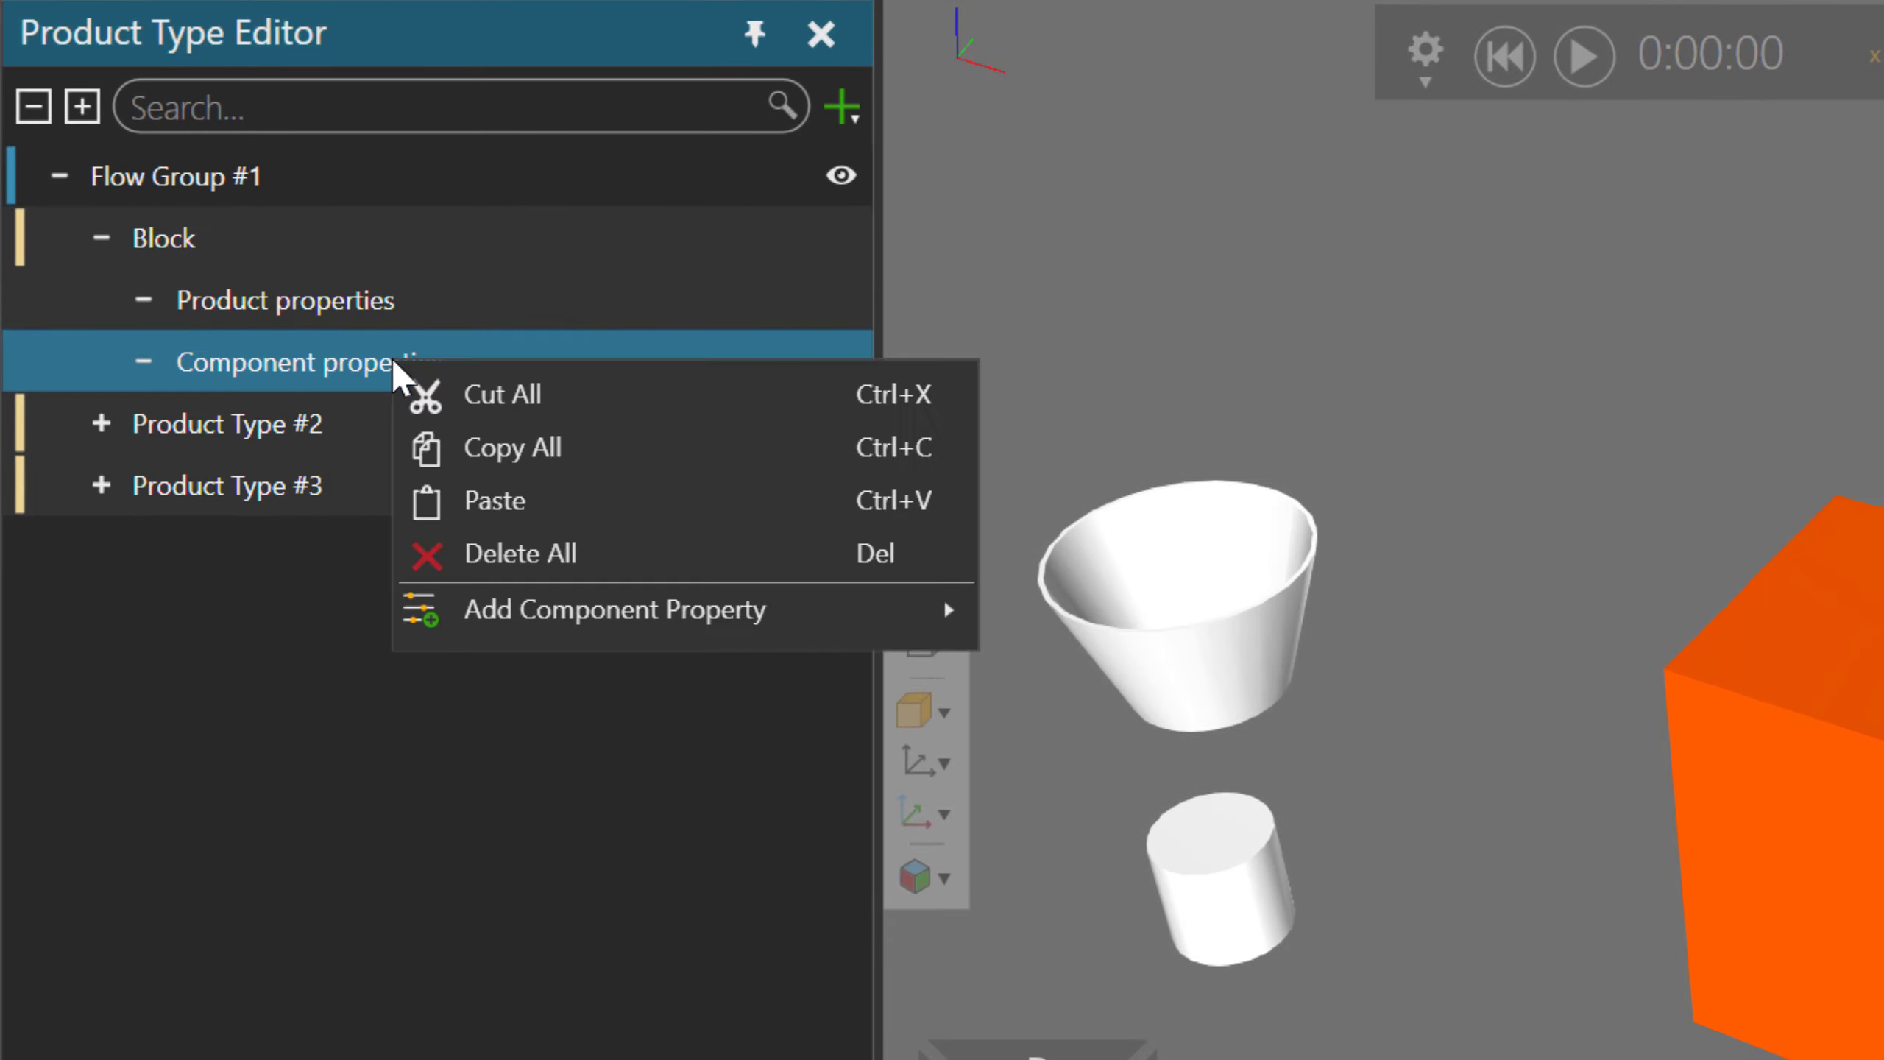
mouse_move(783, 609)
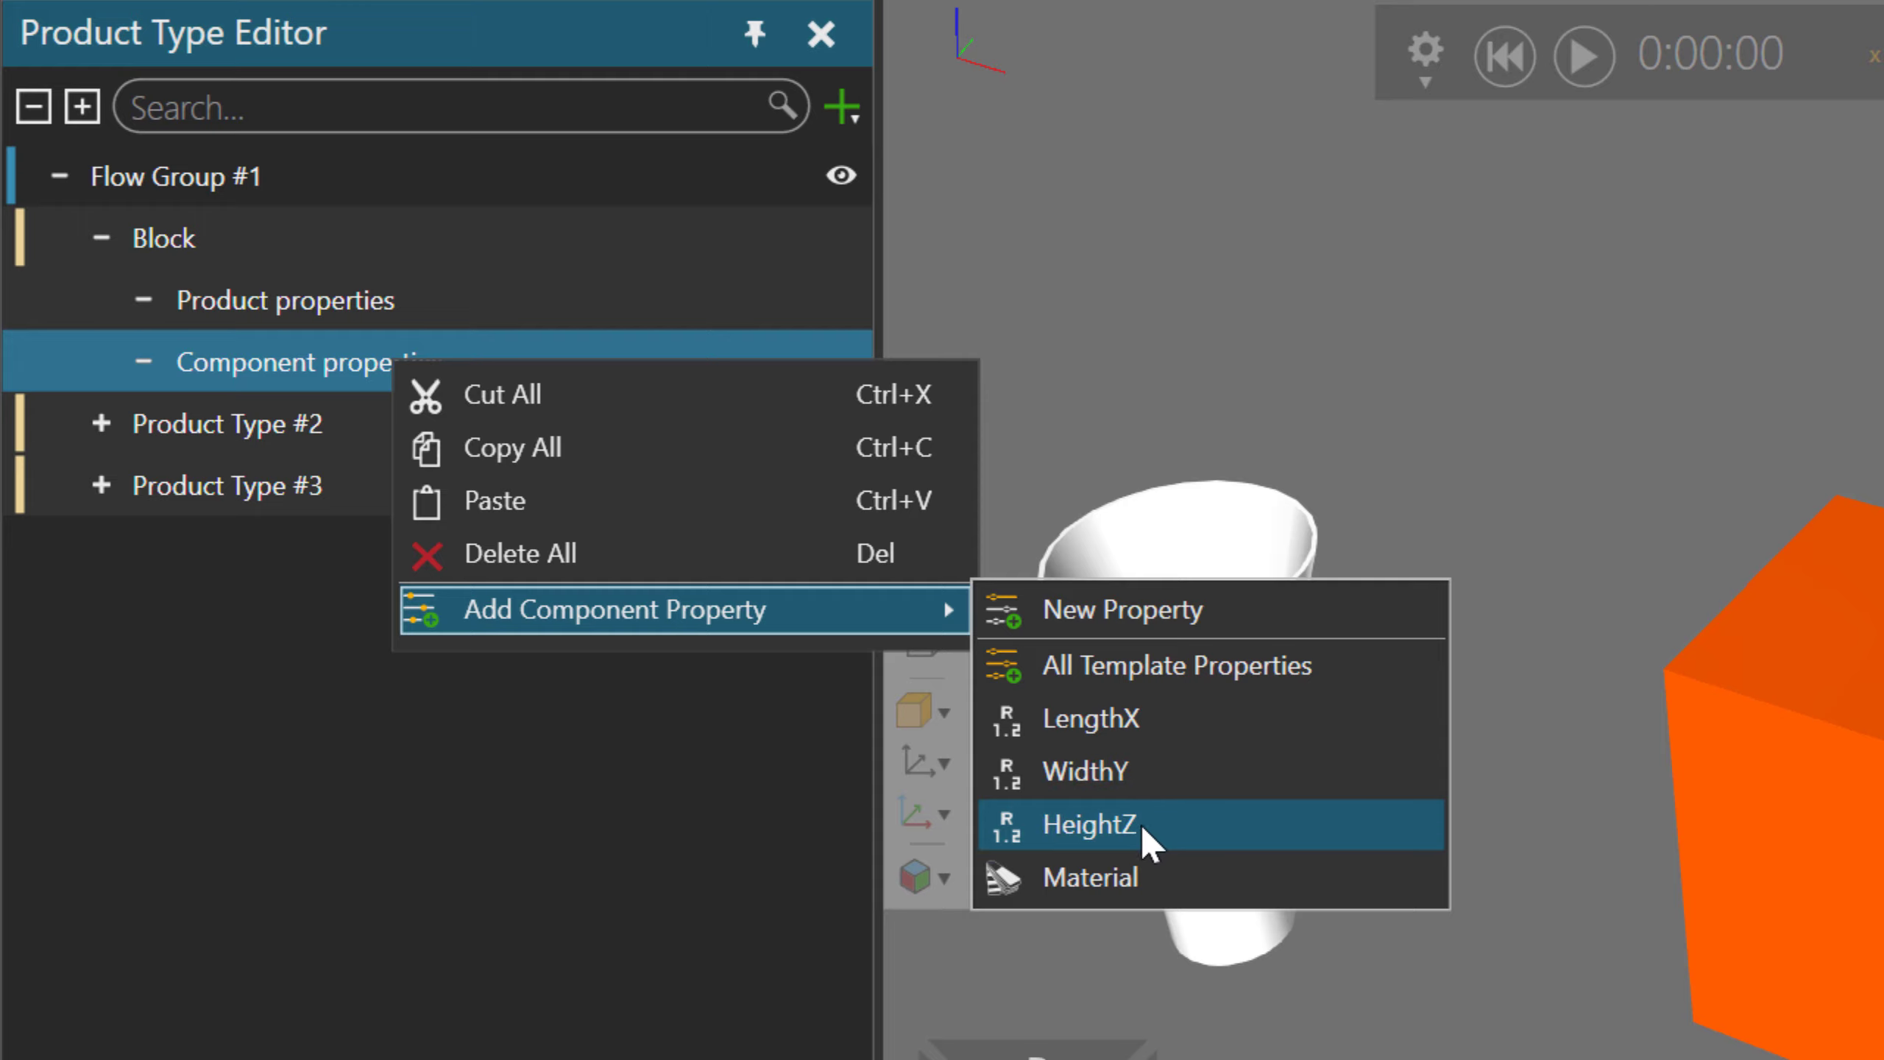
left_click(1124, 869)
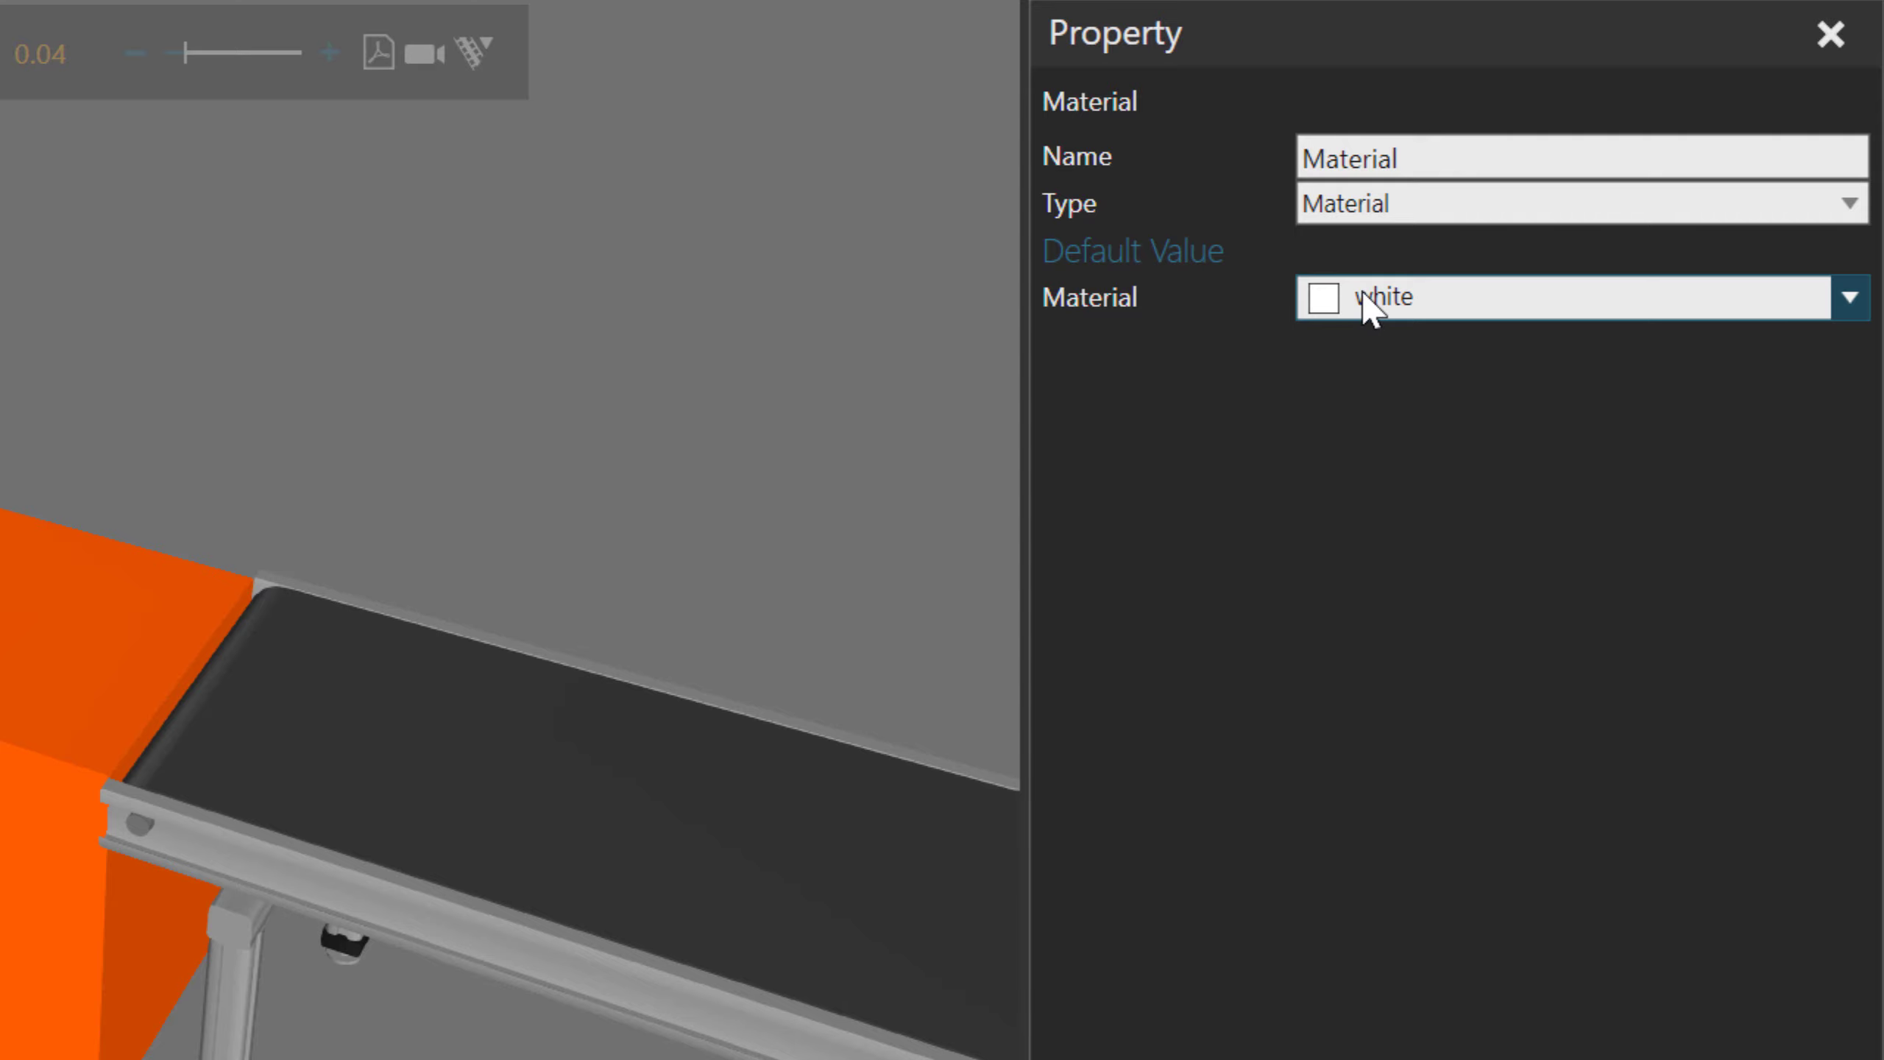
Set the default value of the Block product type's Material property to transp_blue.
left_click(1367, 308)
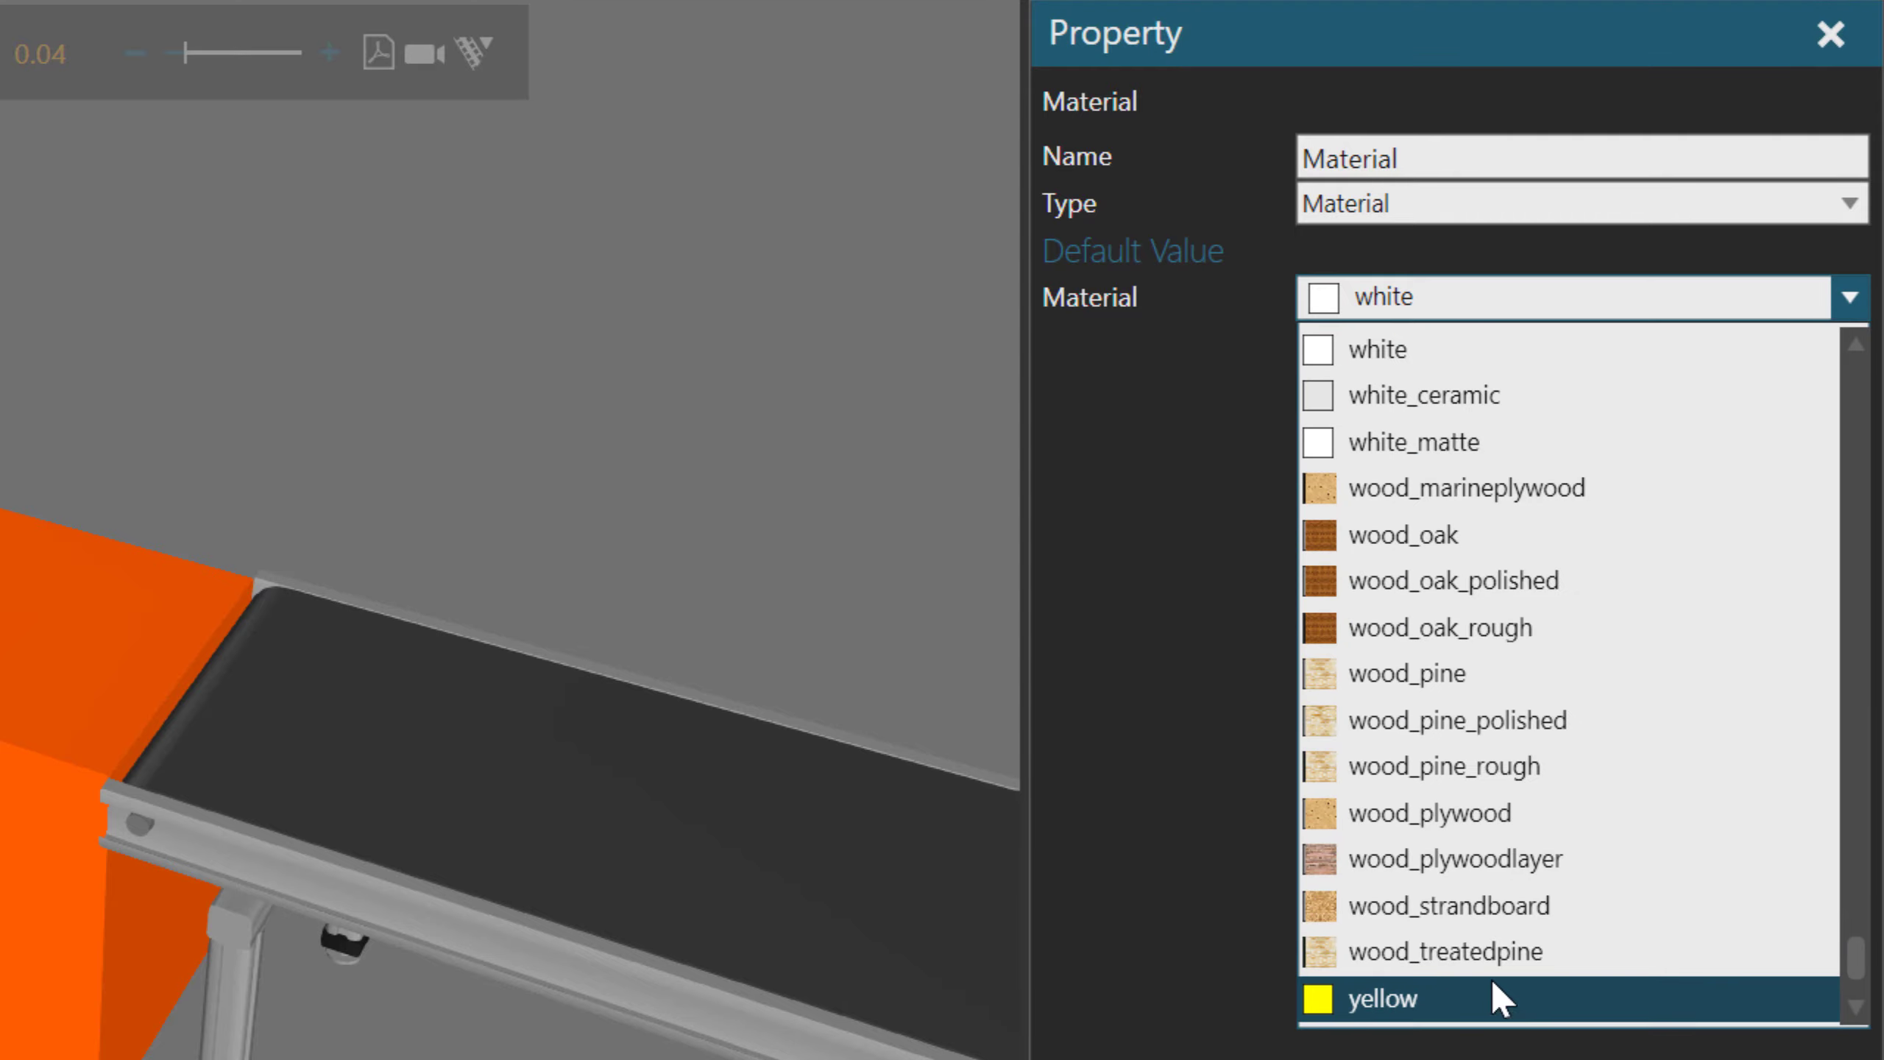
scroll(1486, 888, "down", 1)
scroll(1486, 860, "up", 20)
scroll(1487, 860, "down", 3)
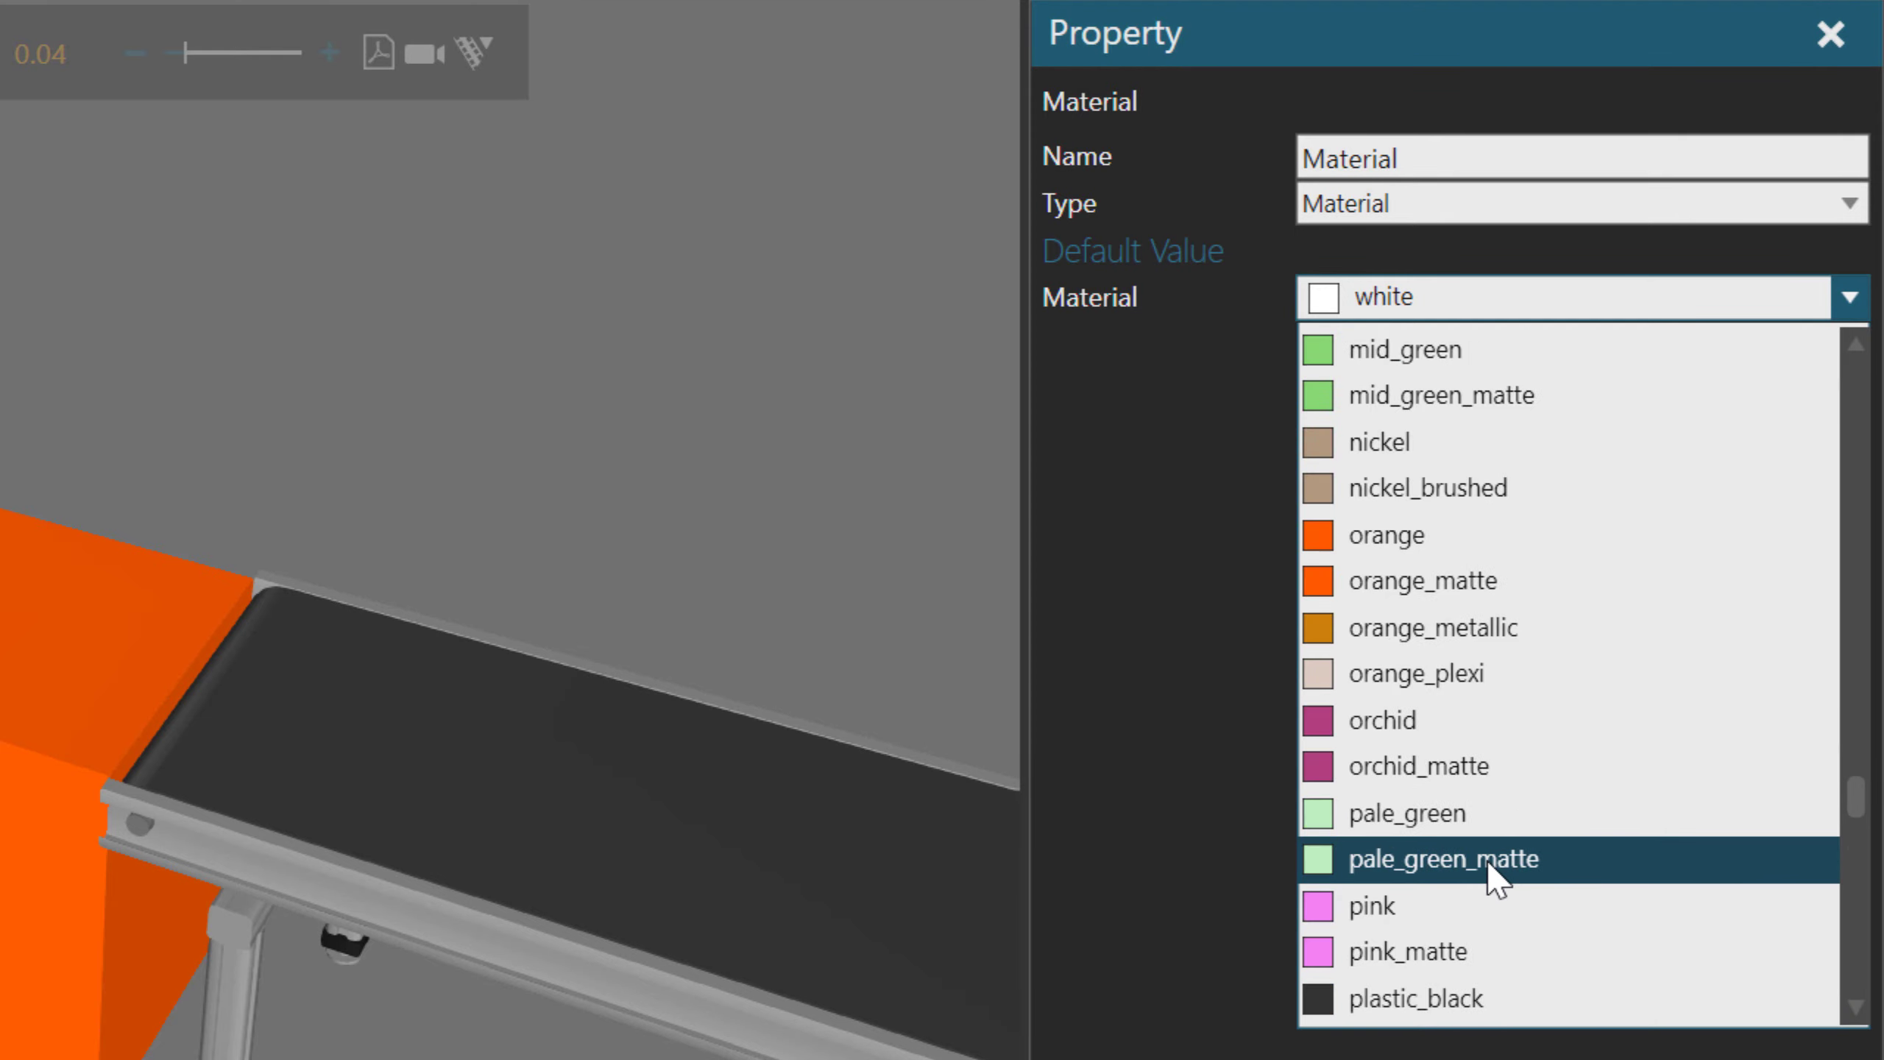
left_click_drag(1851, 808, 1851, 916)
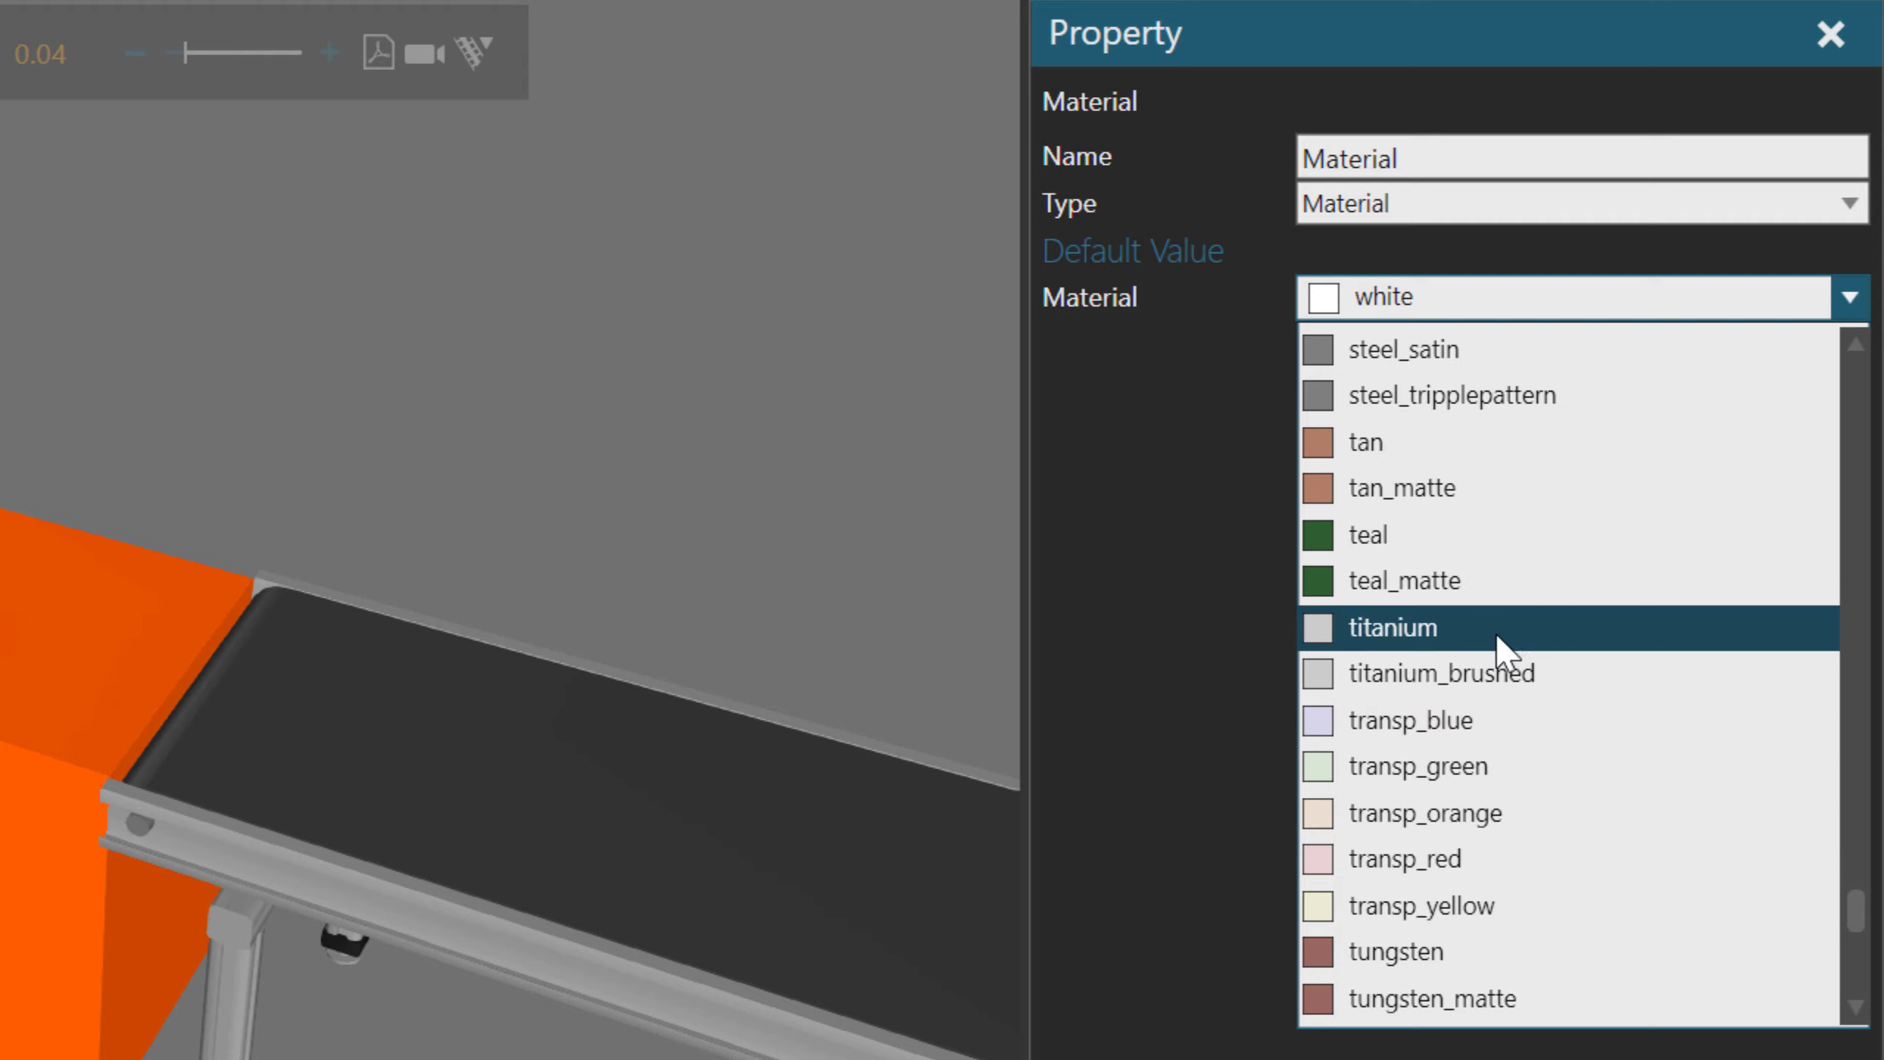
left_click(1520, 722)
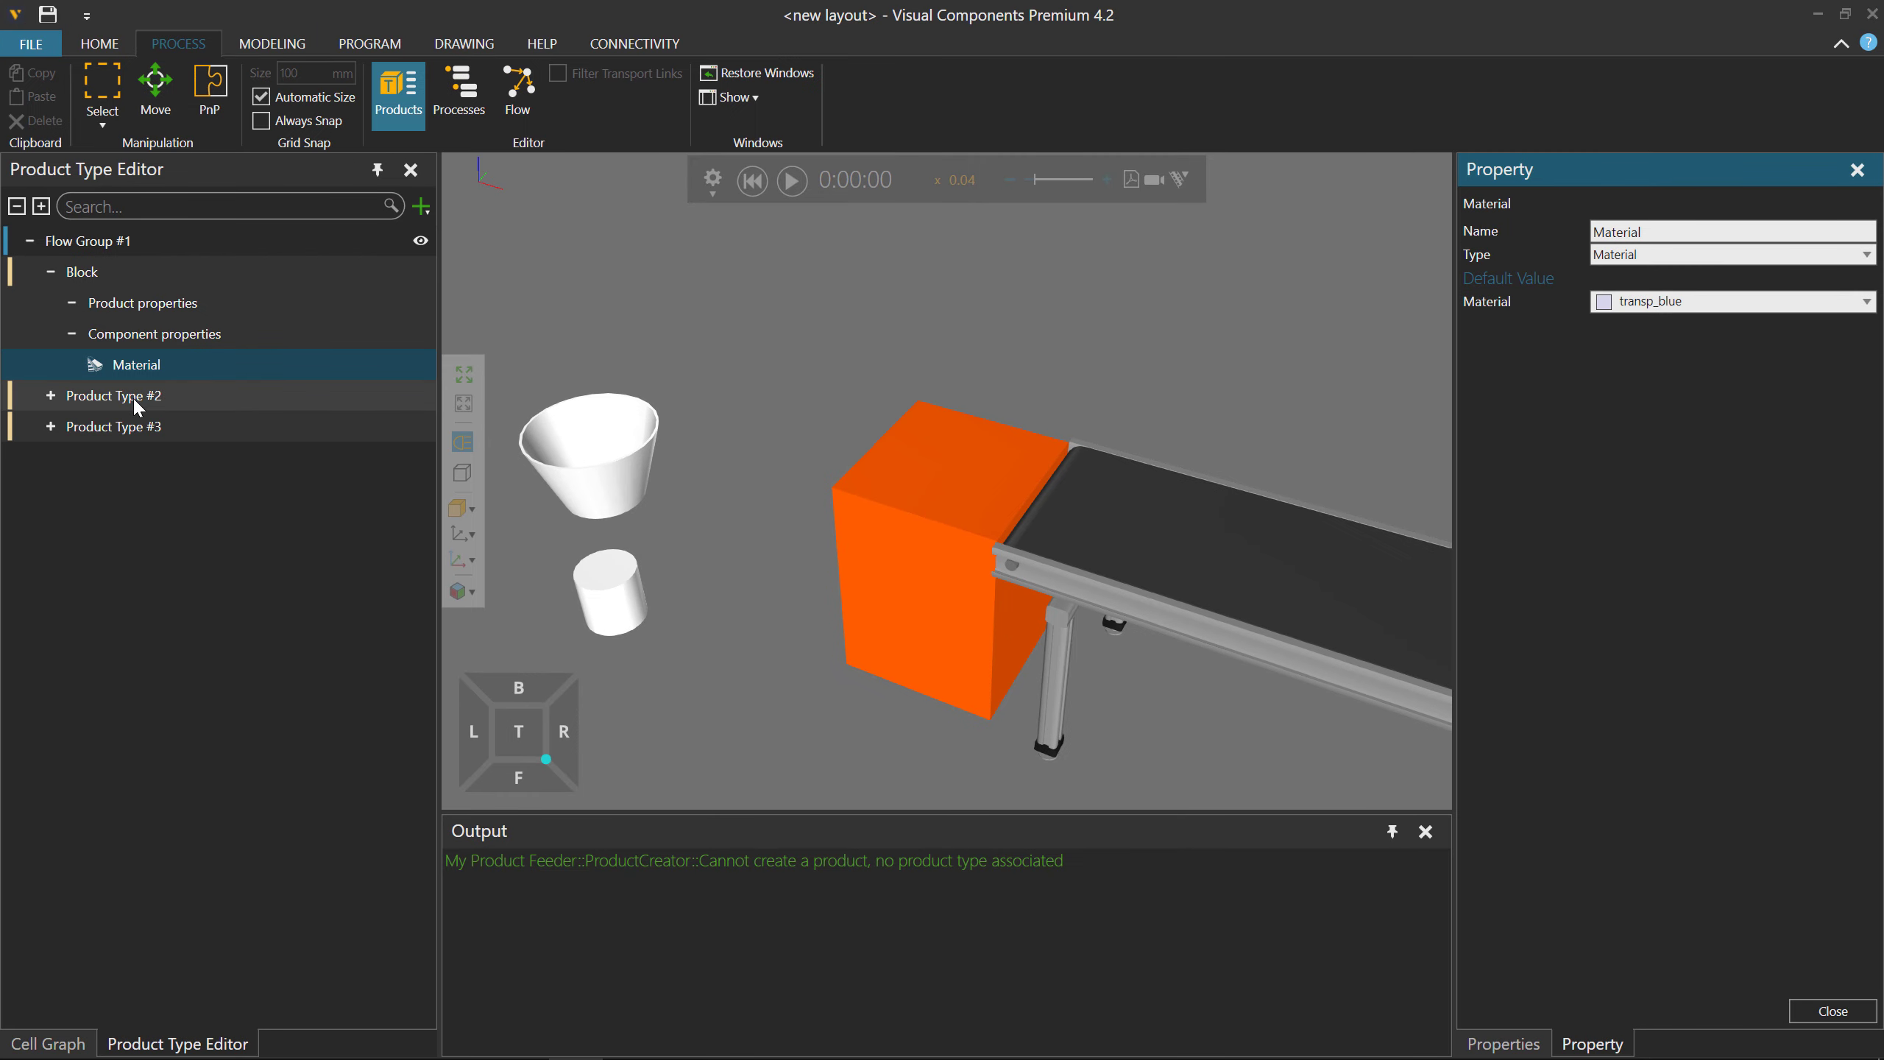
Rename the second product type as Cone.
left_click(133, 395)
right_click(136, 396)
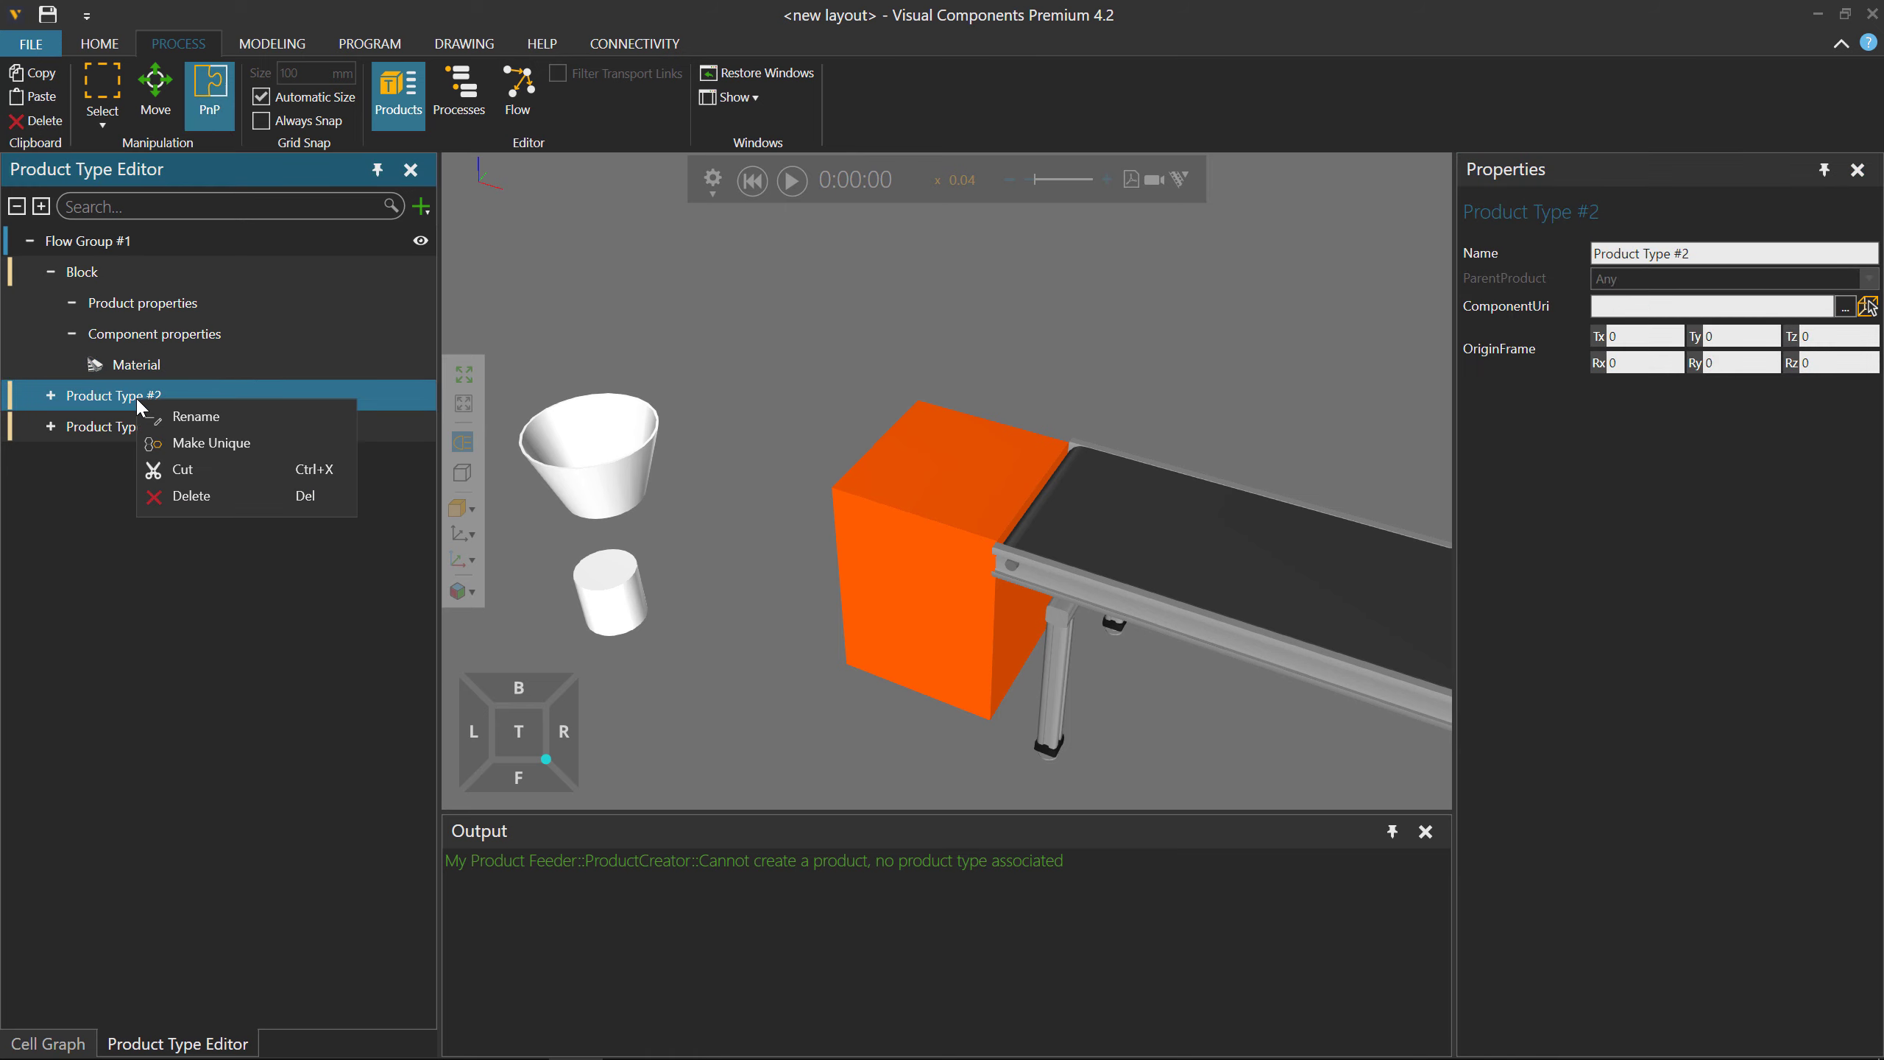
left_click(199, 419)
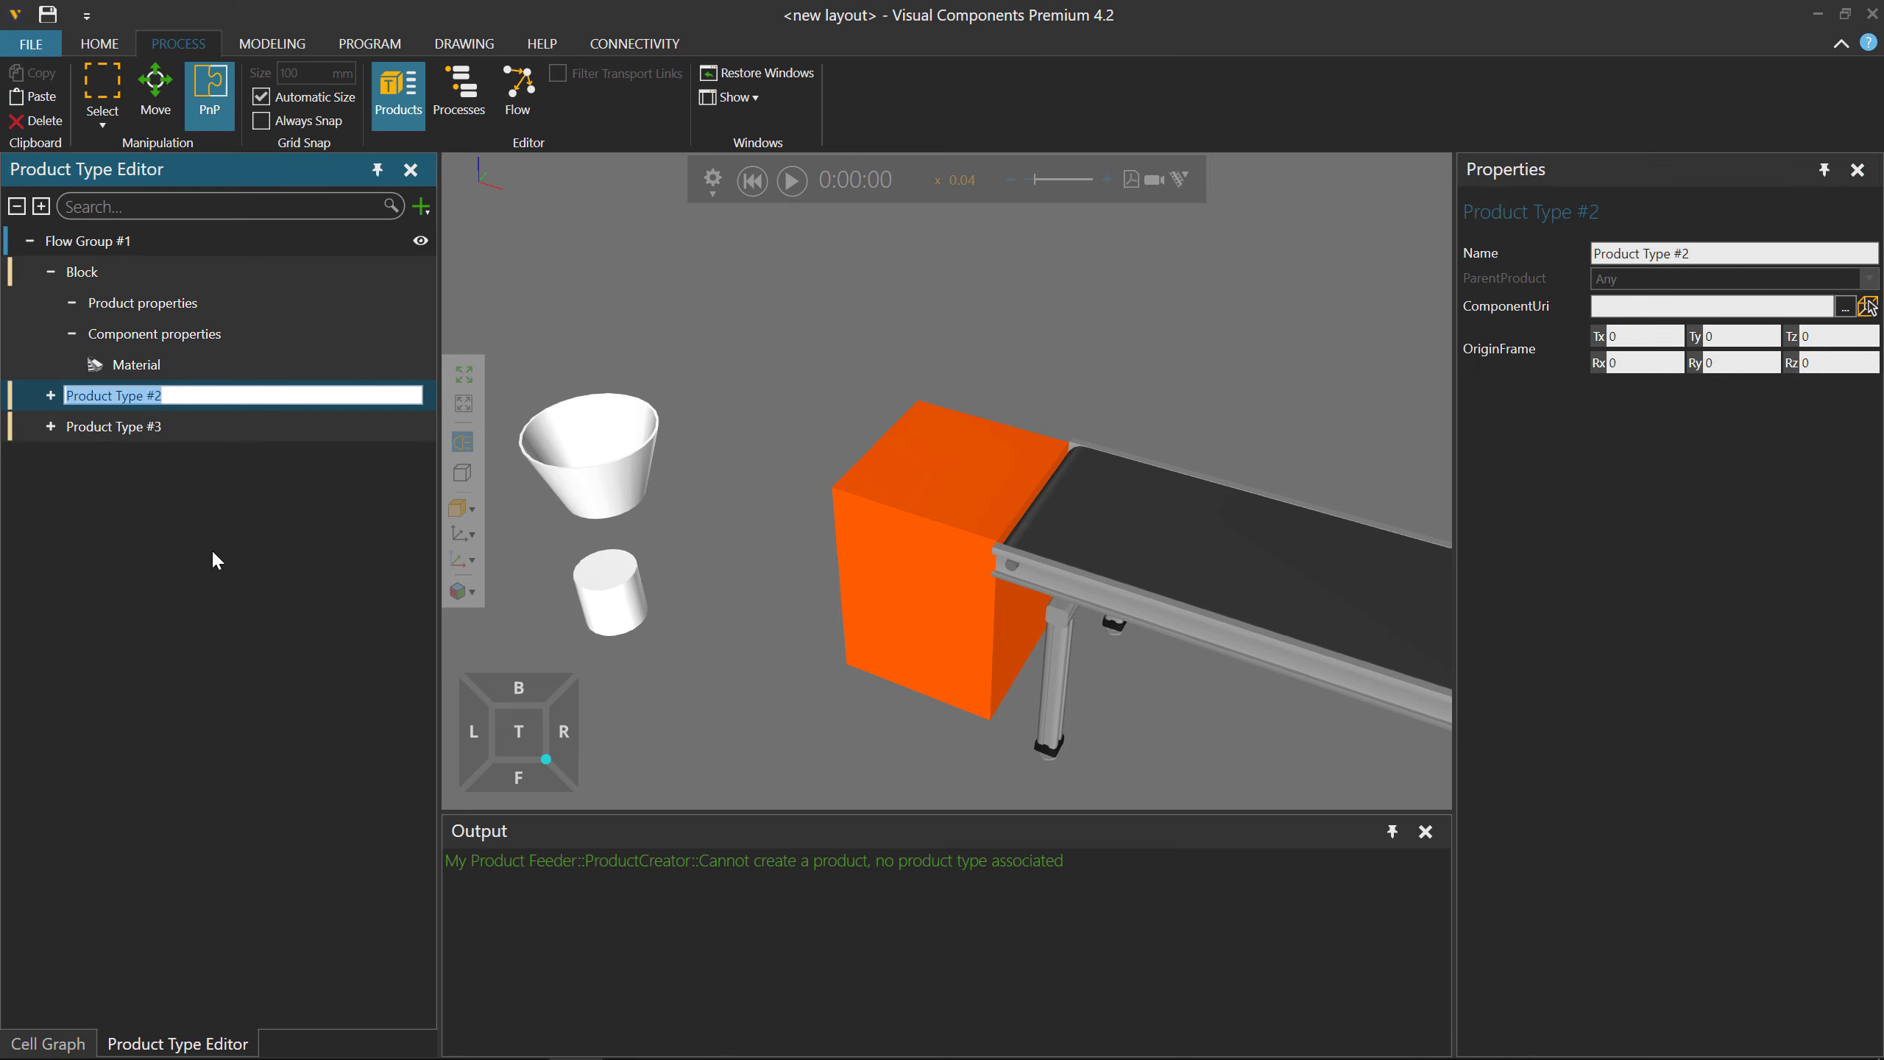
type("Cone")
key("Return")
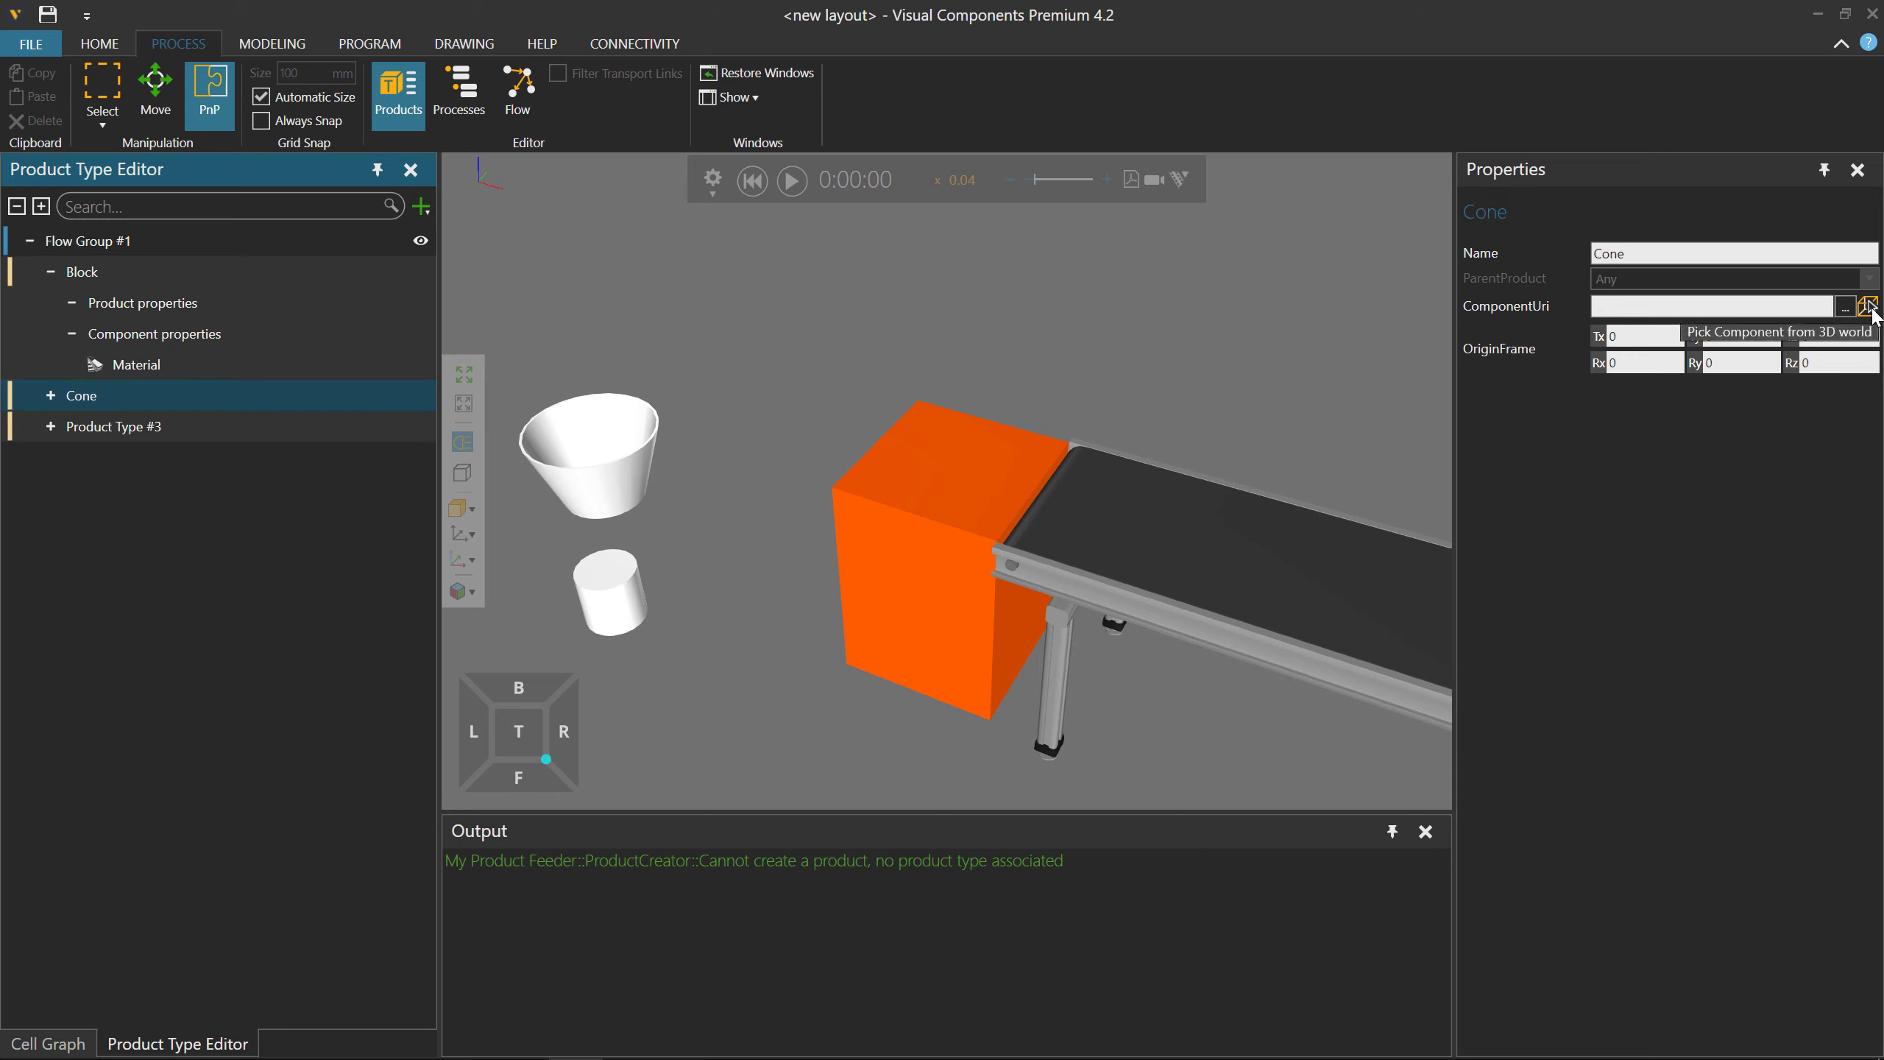
Assign the conical tube in the 3D world as the Cone product type's component and delete the tube from the layout.
left_click(1870, 307)
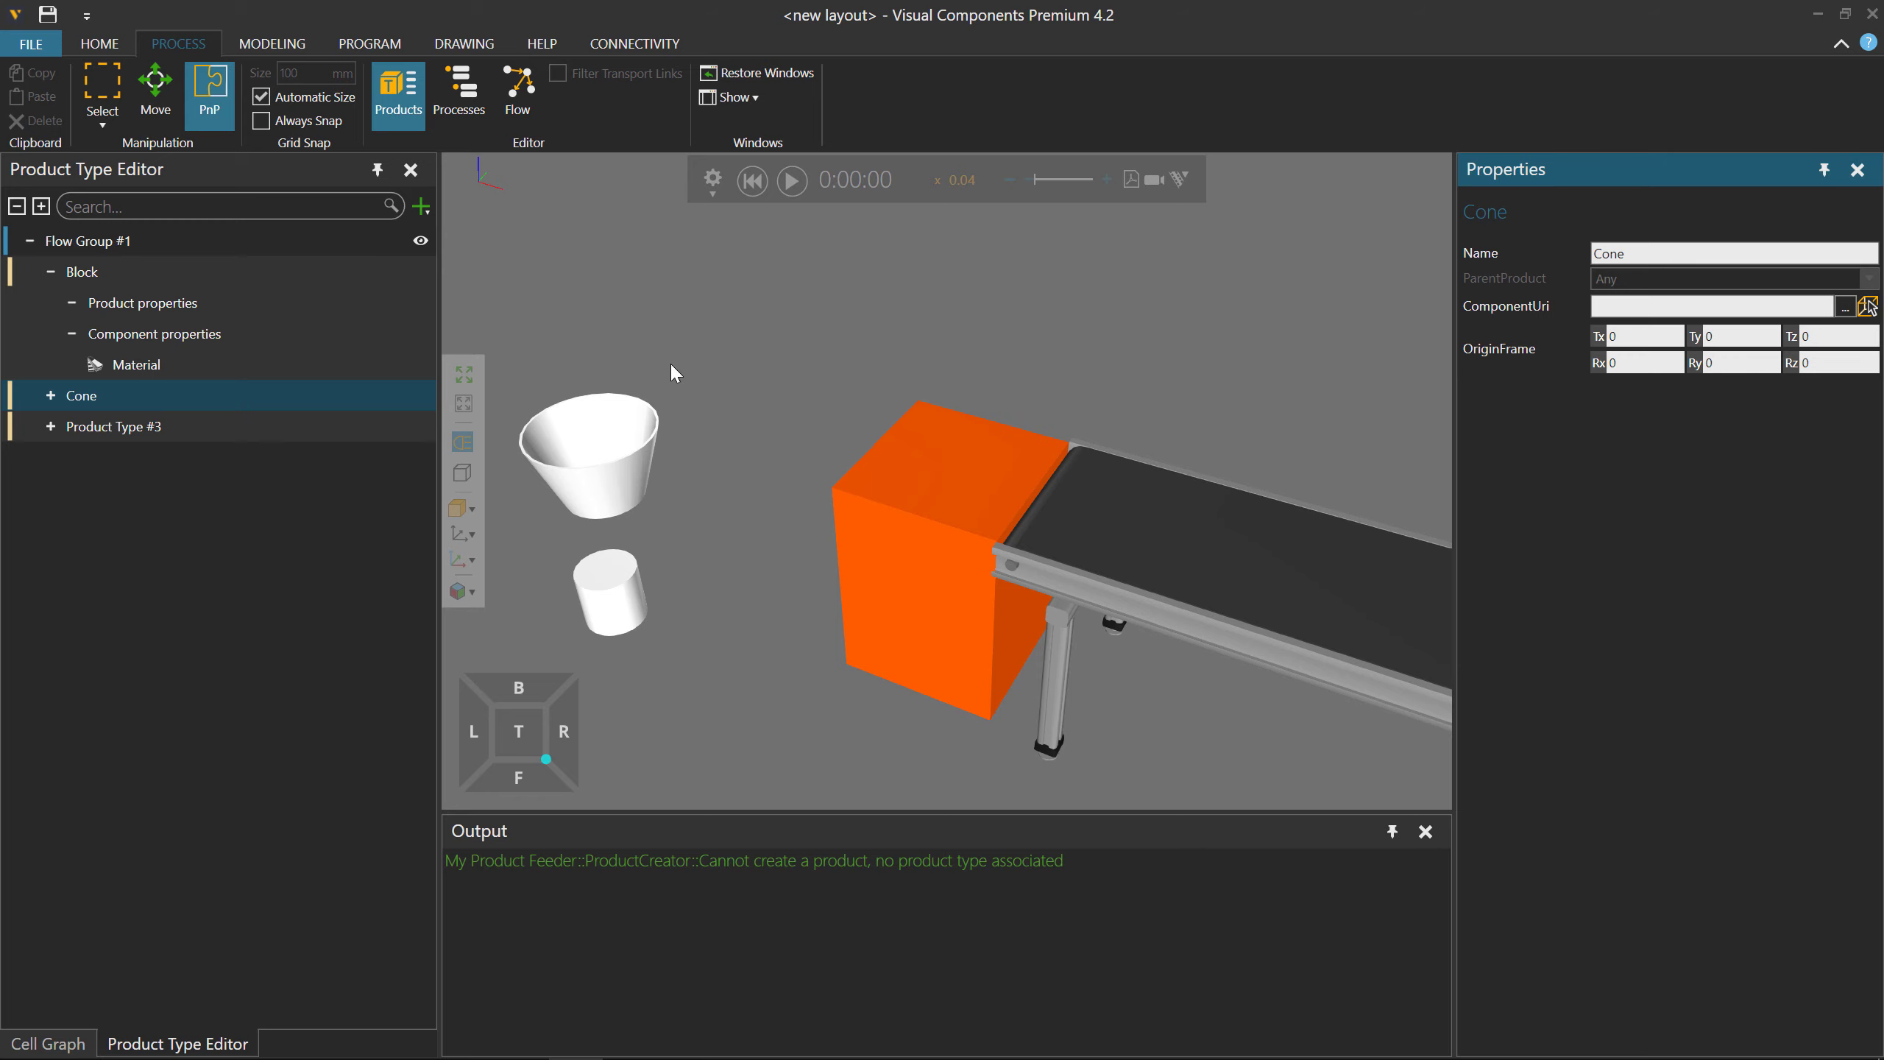
left_click(615, 440)
left_click(616, 439)
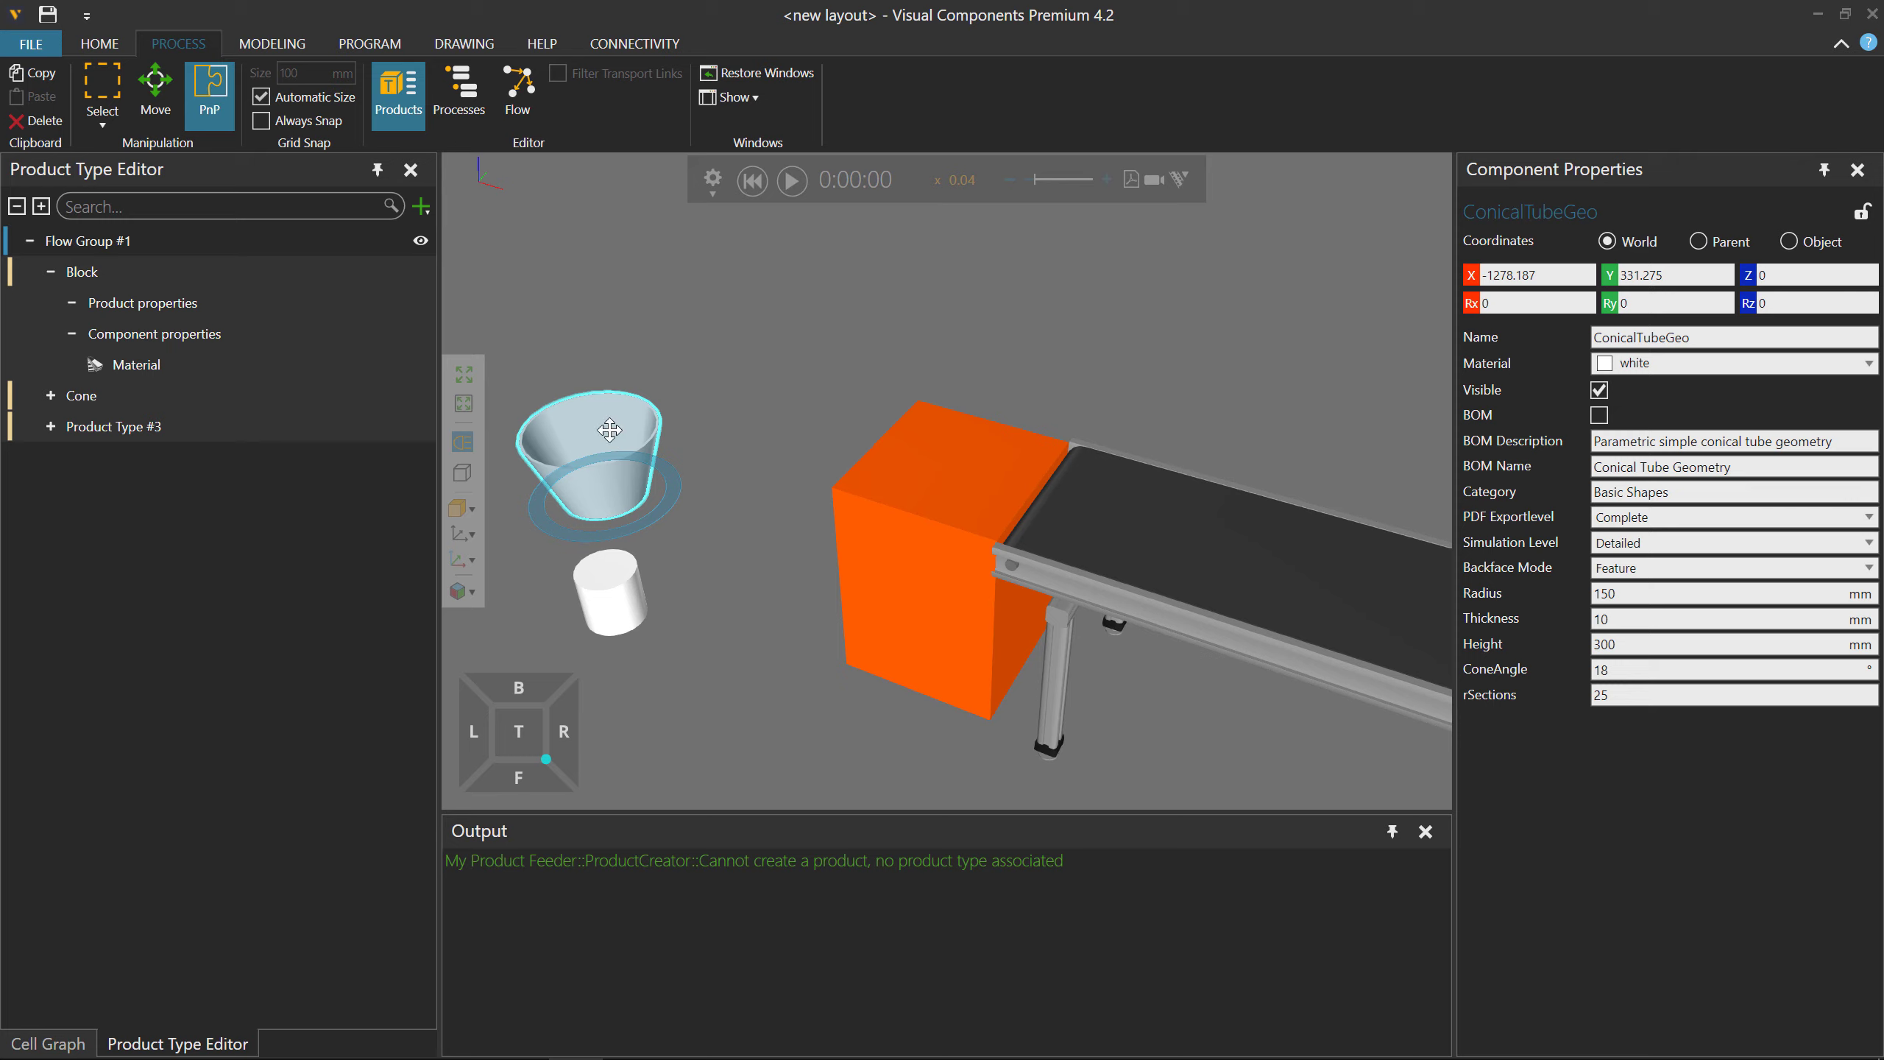
key("Delete")
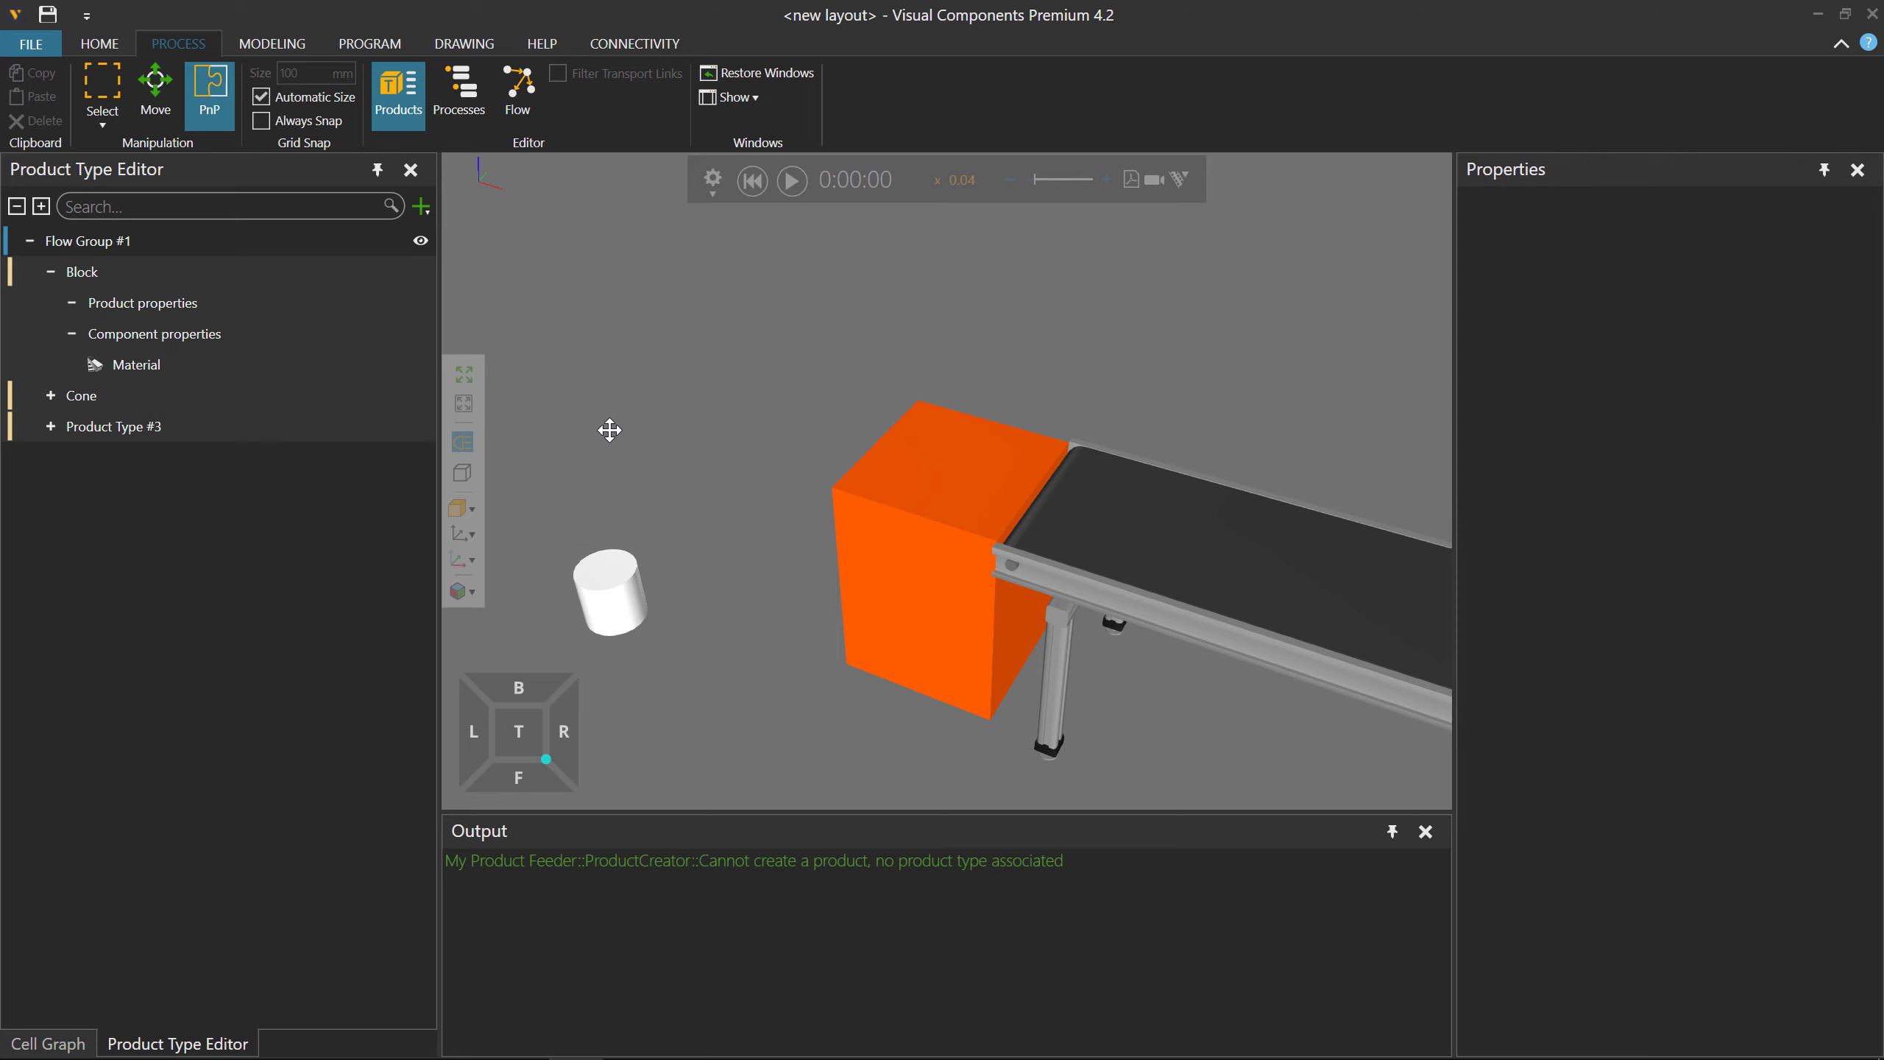
Rename the third product type as Cylinder.
left_click(106, 427)
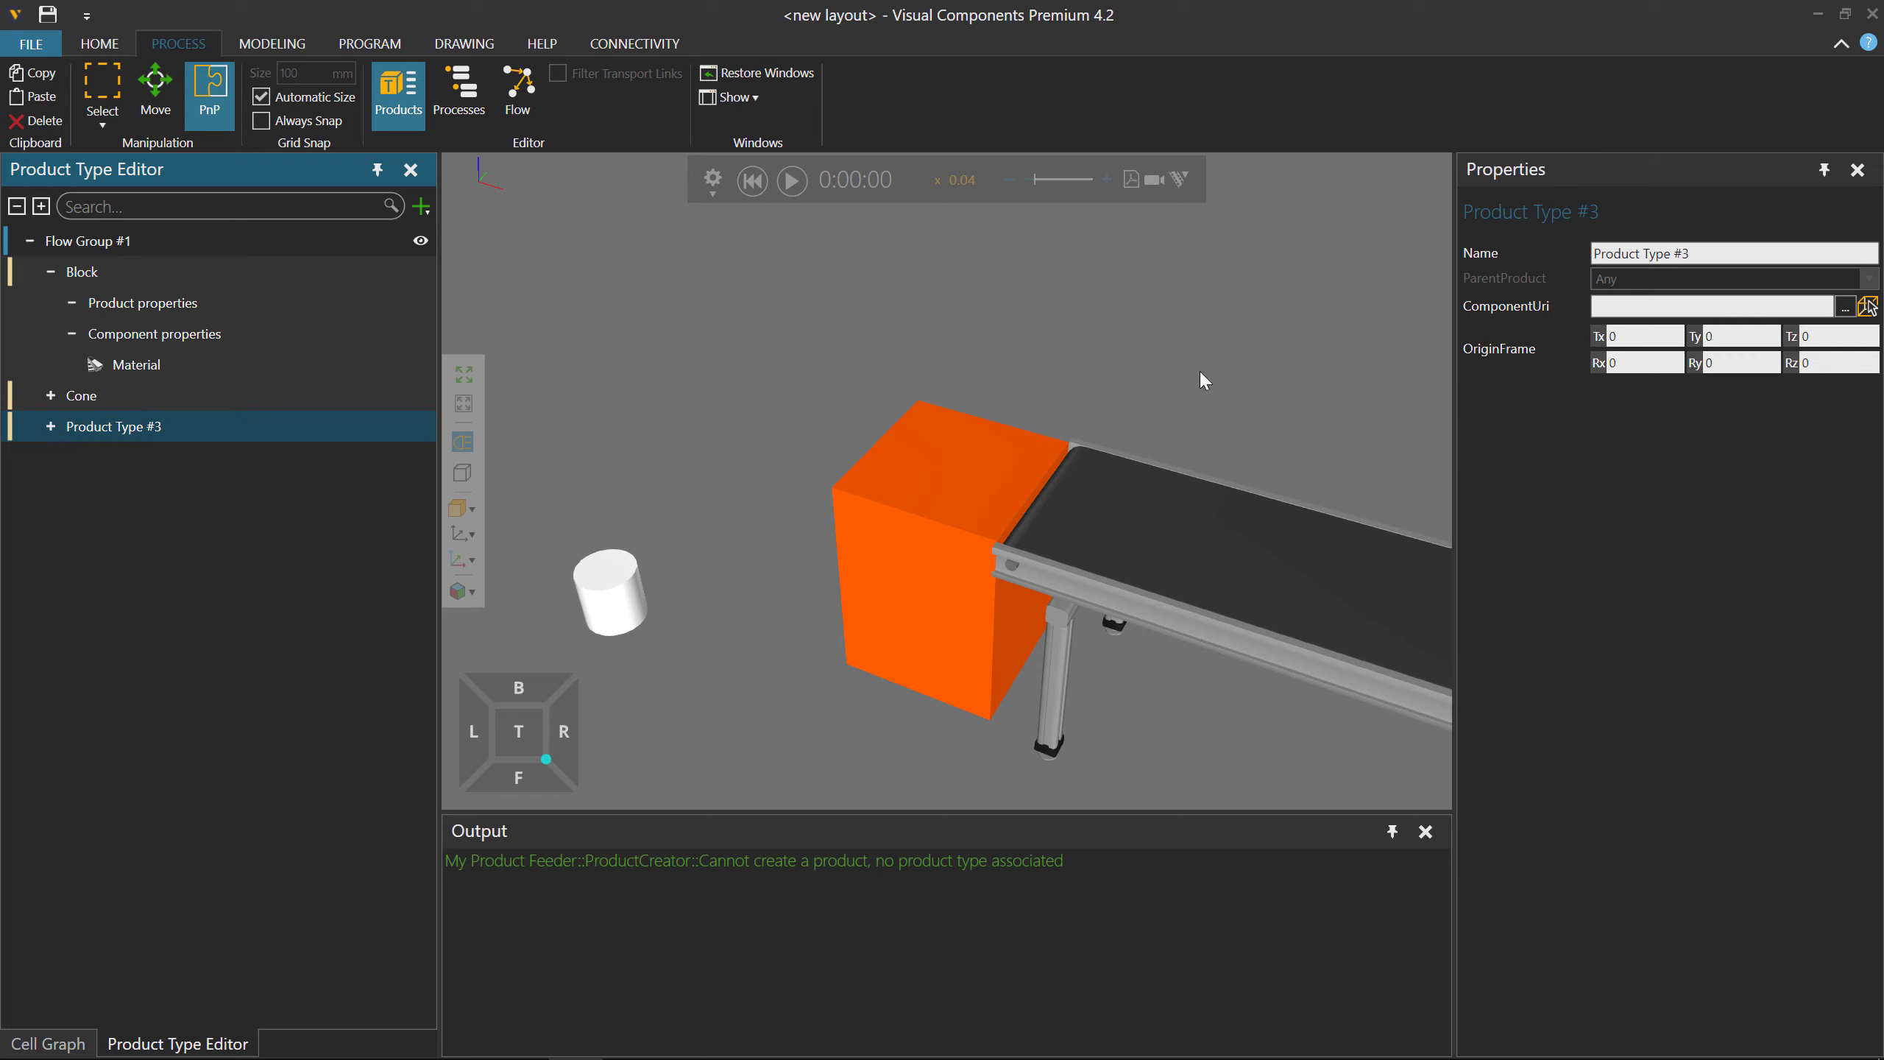
left_click_drag(1728, 254, 1589, 254)
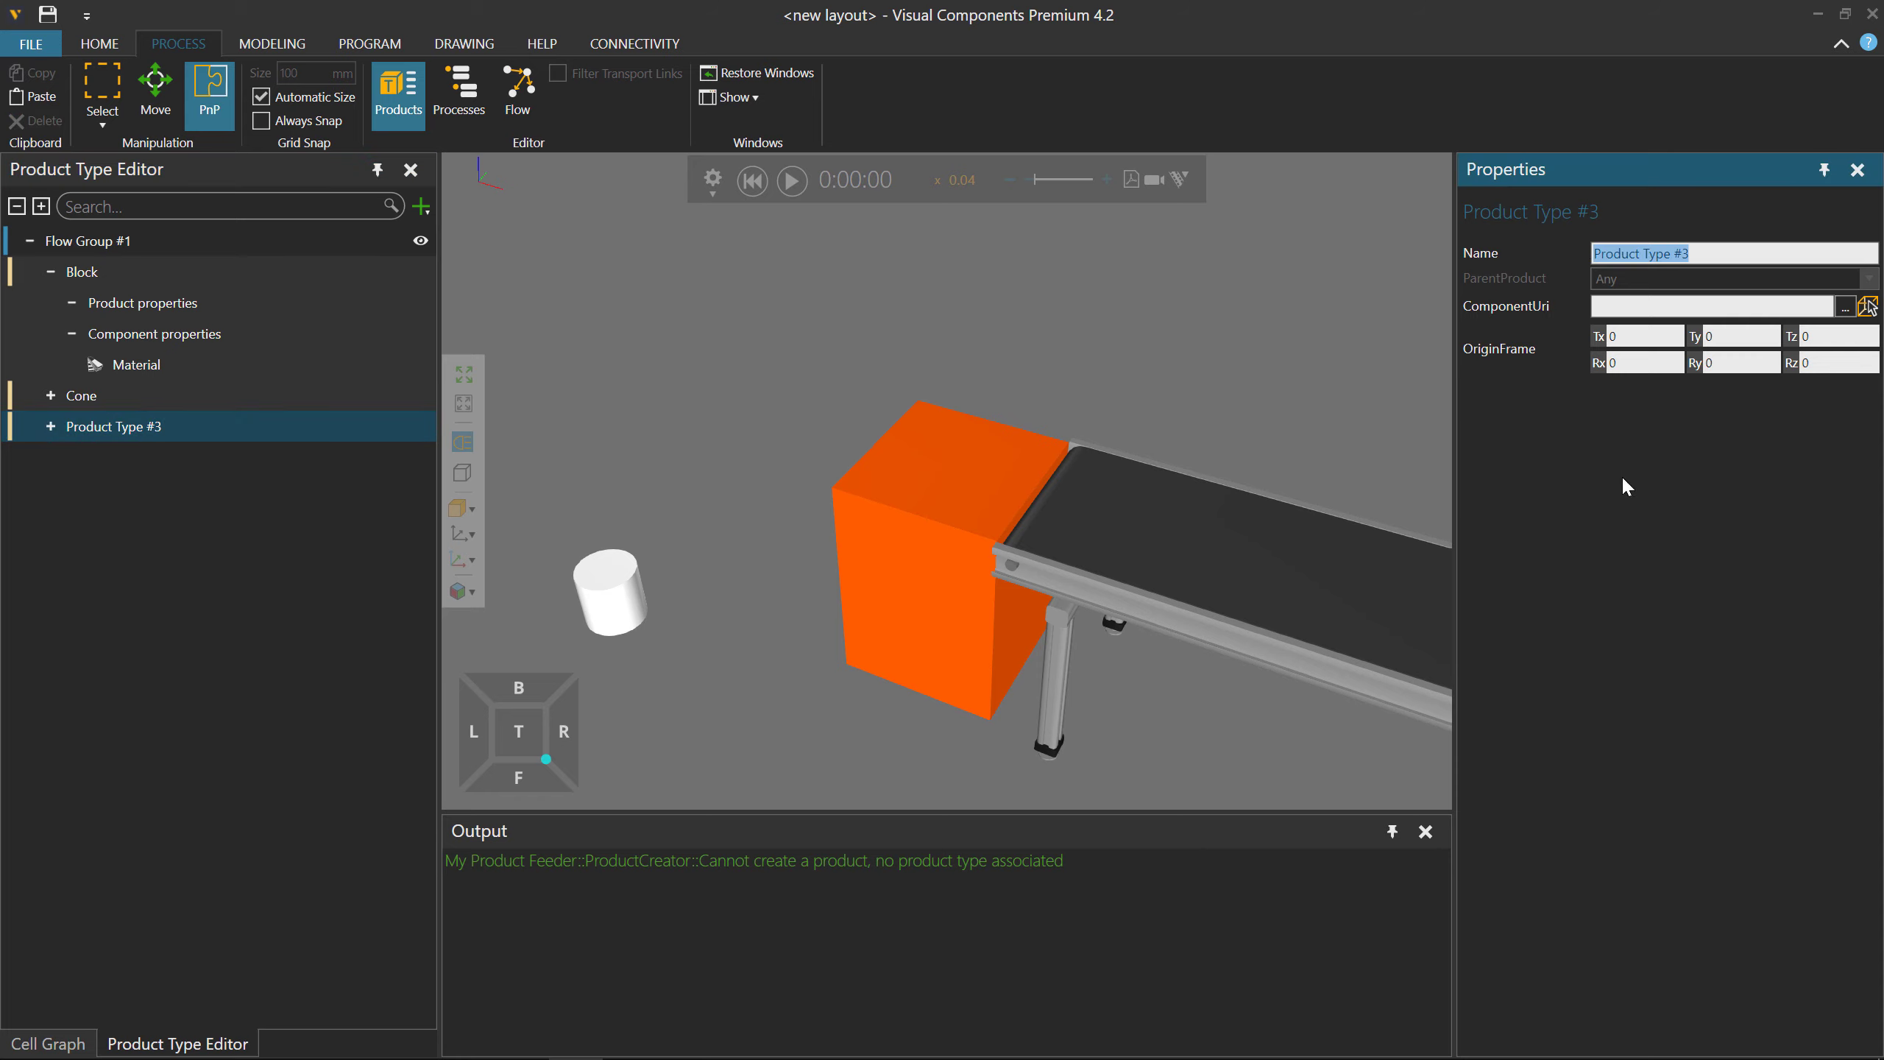
type("Cylinder")
key("Return")
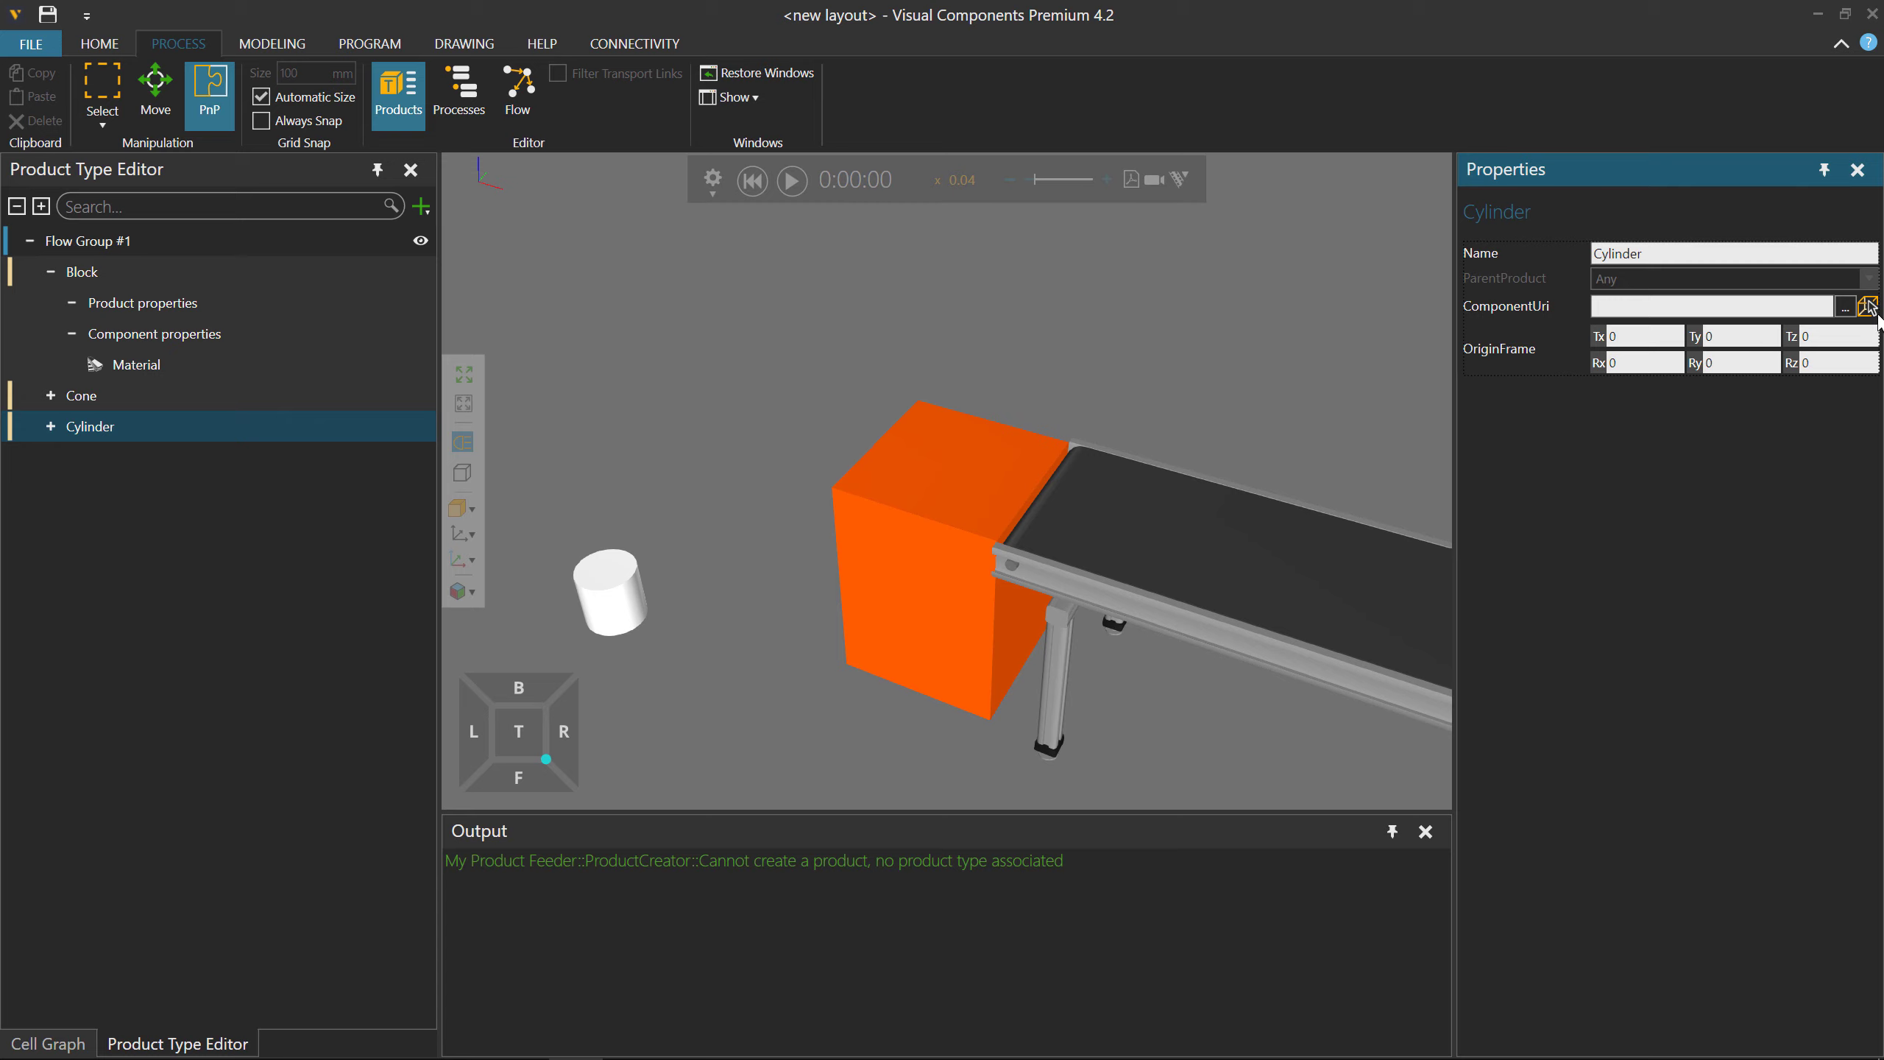
Assign the cylinder in the 3D world as the Cylinder product type's component and delete the cylinder from the layout.
left_click(1867, 307)
left_click(612, 591)
left_click(629, 610)
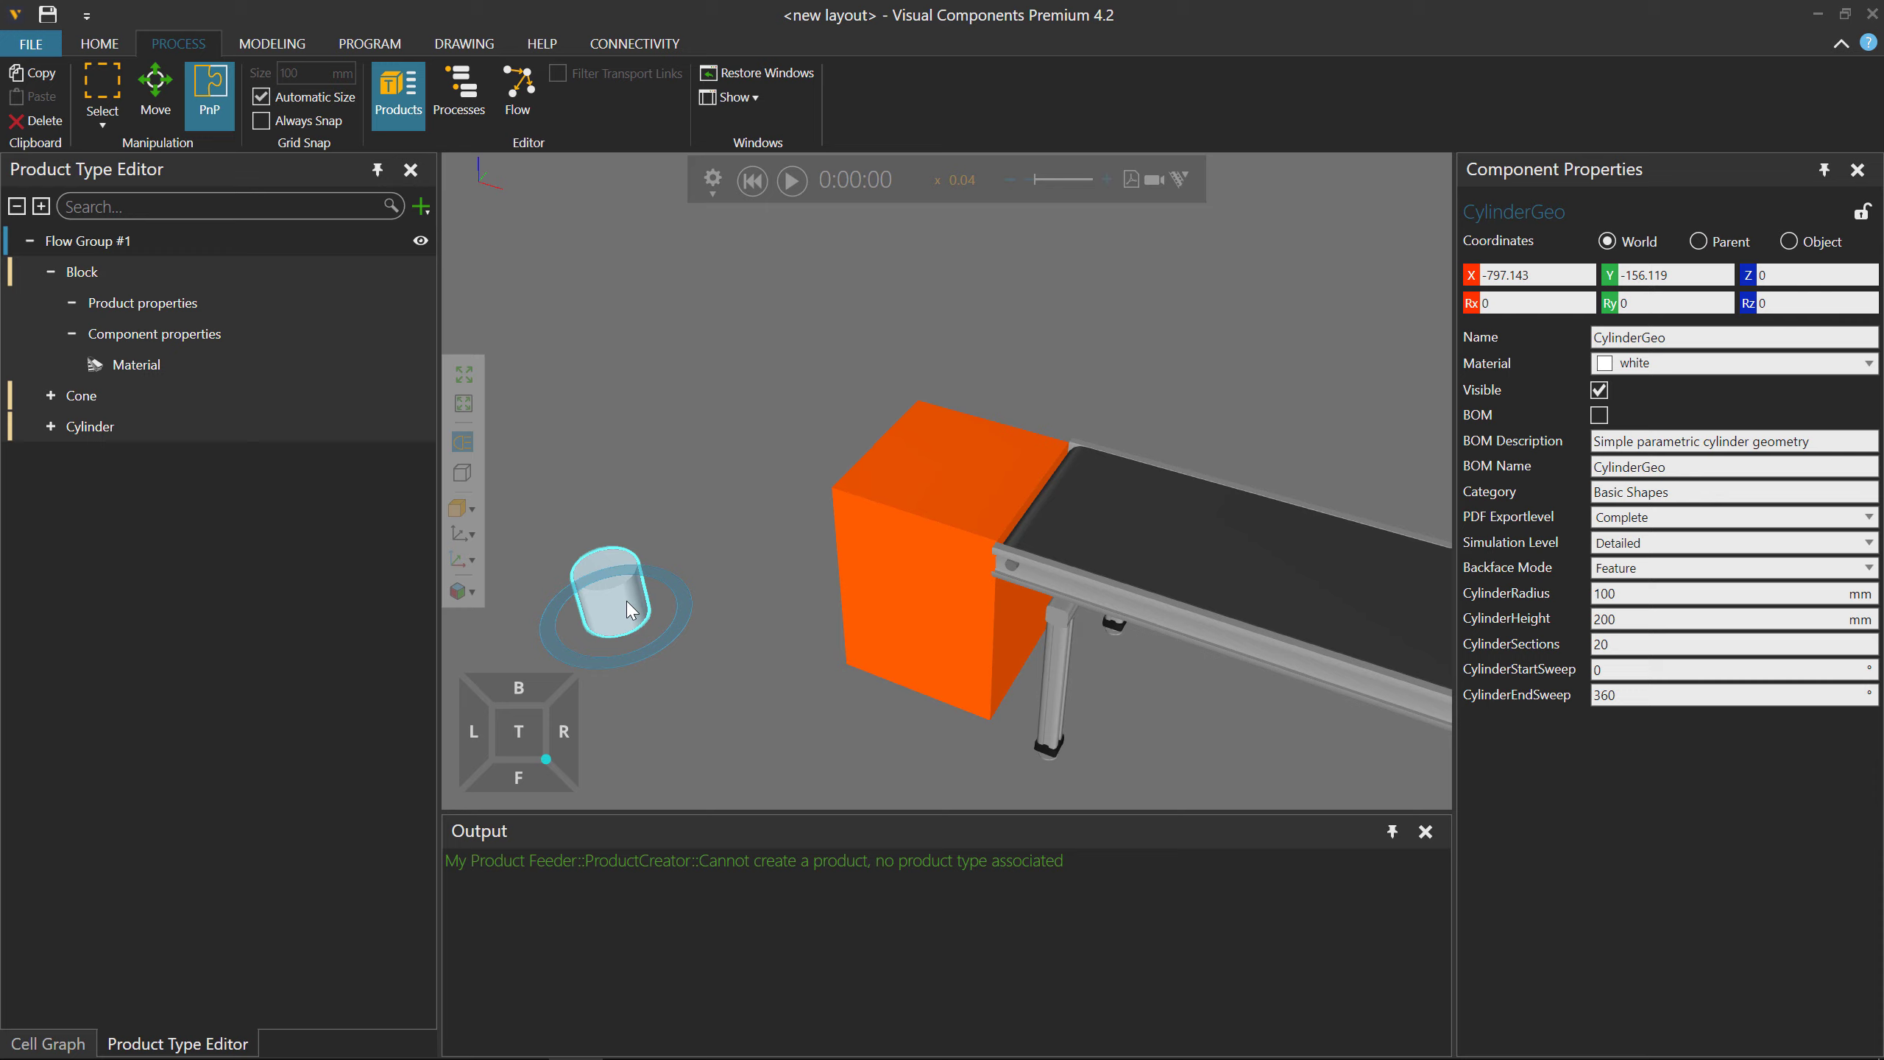
key("Delete")
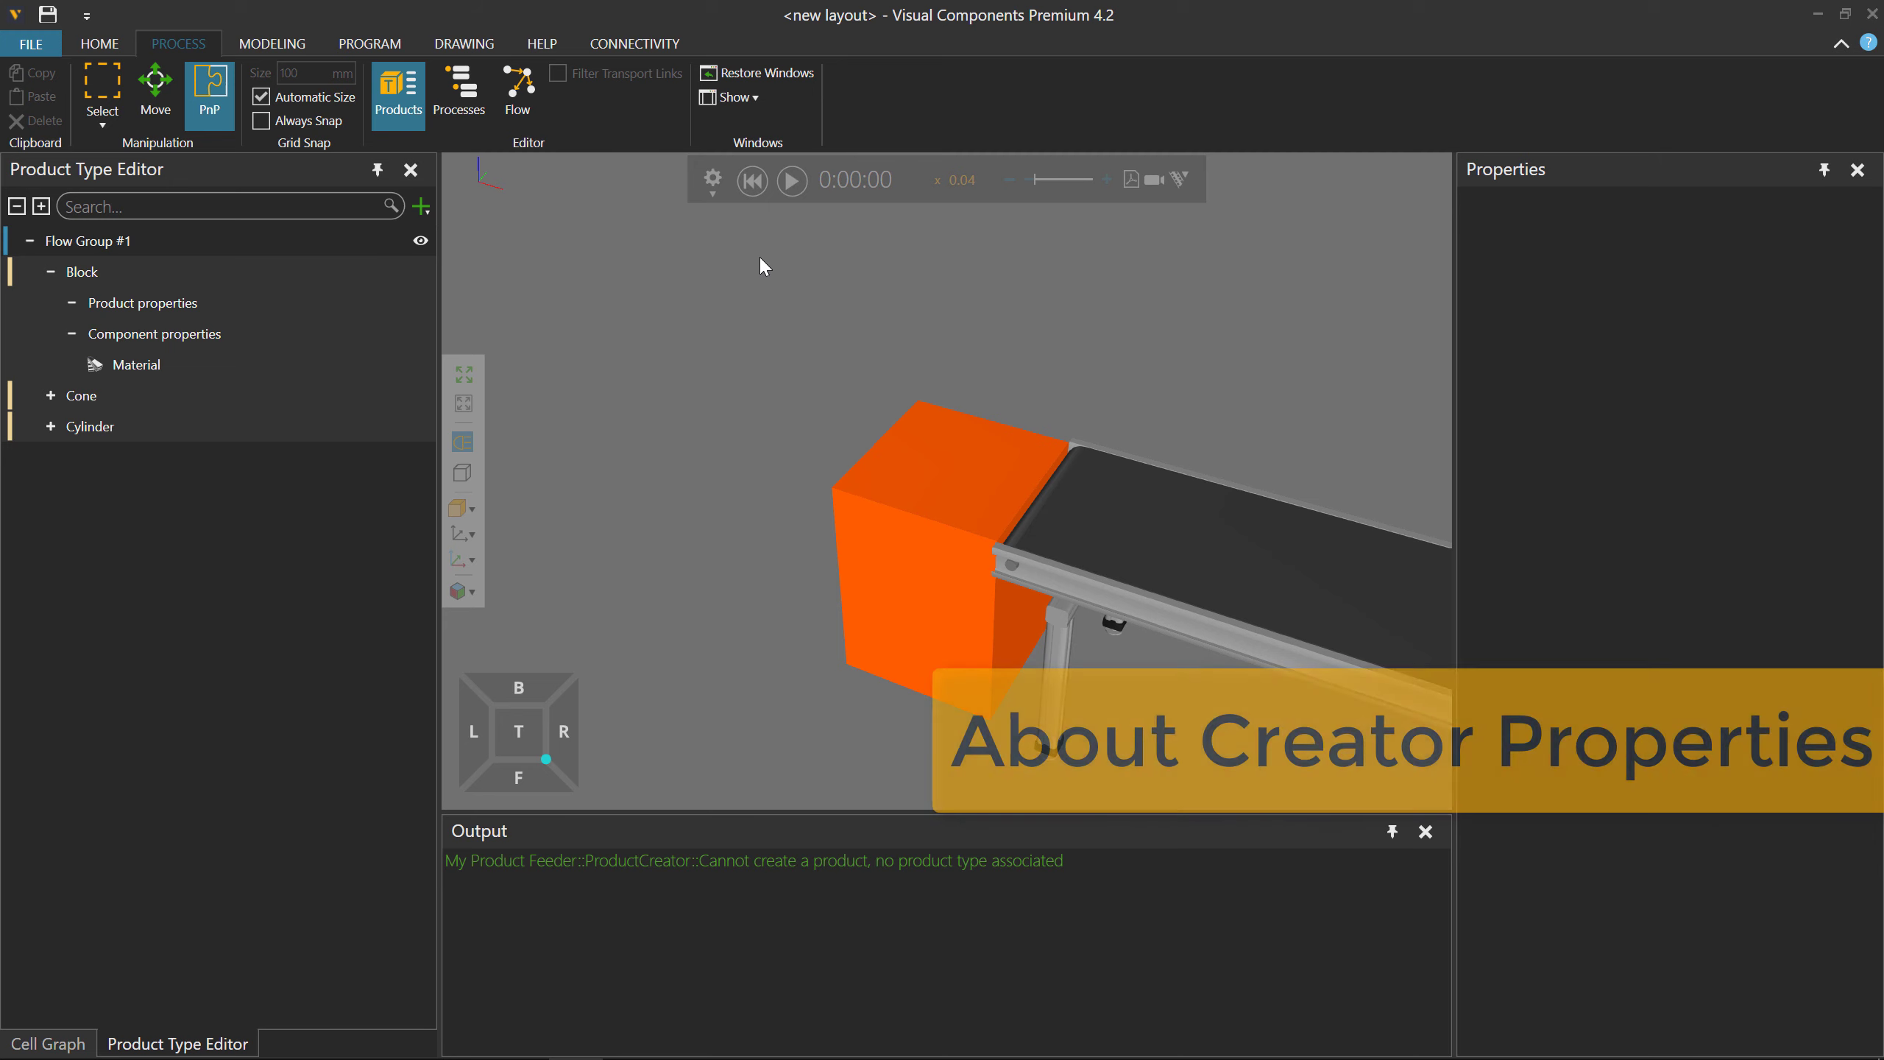
Run the simulation to check the feeder's output on the conveyor, and reset it.
left_click(791, 180)
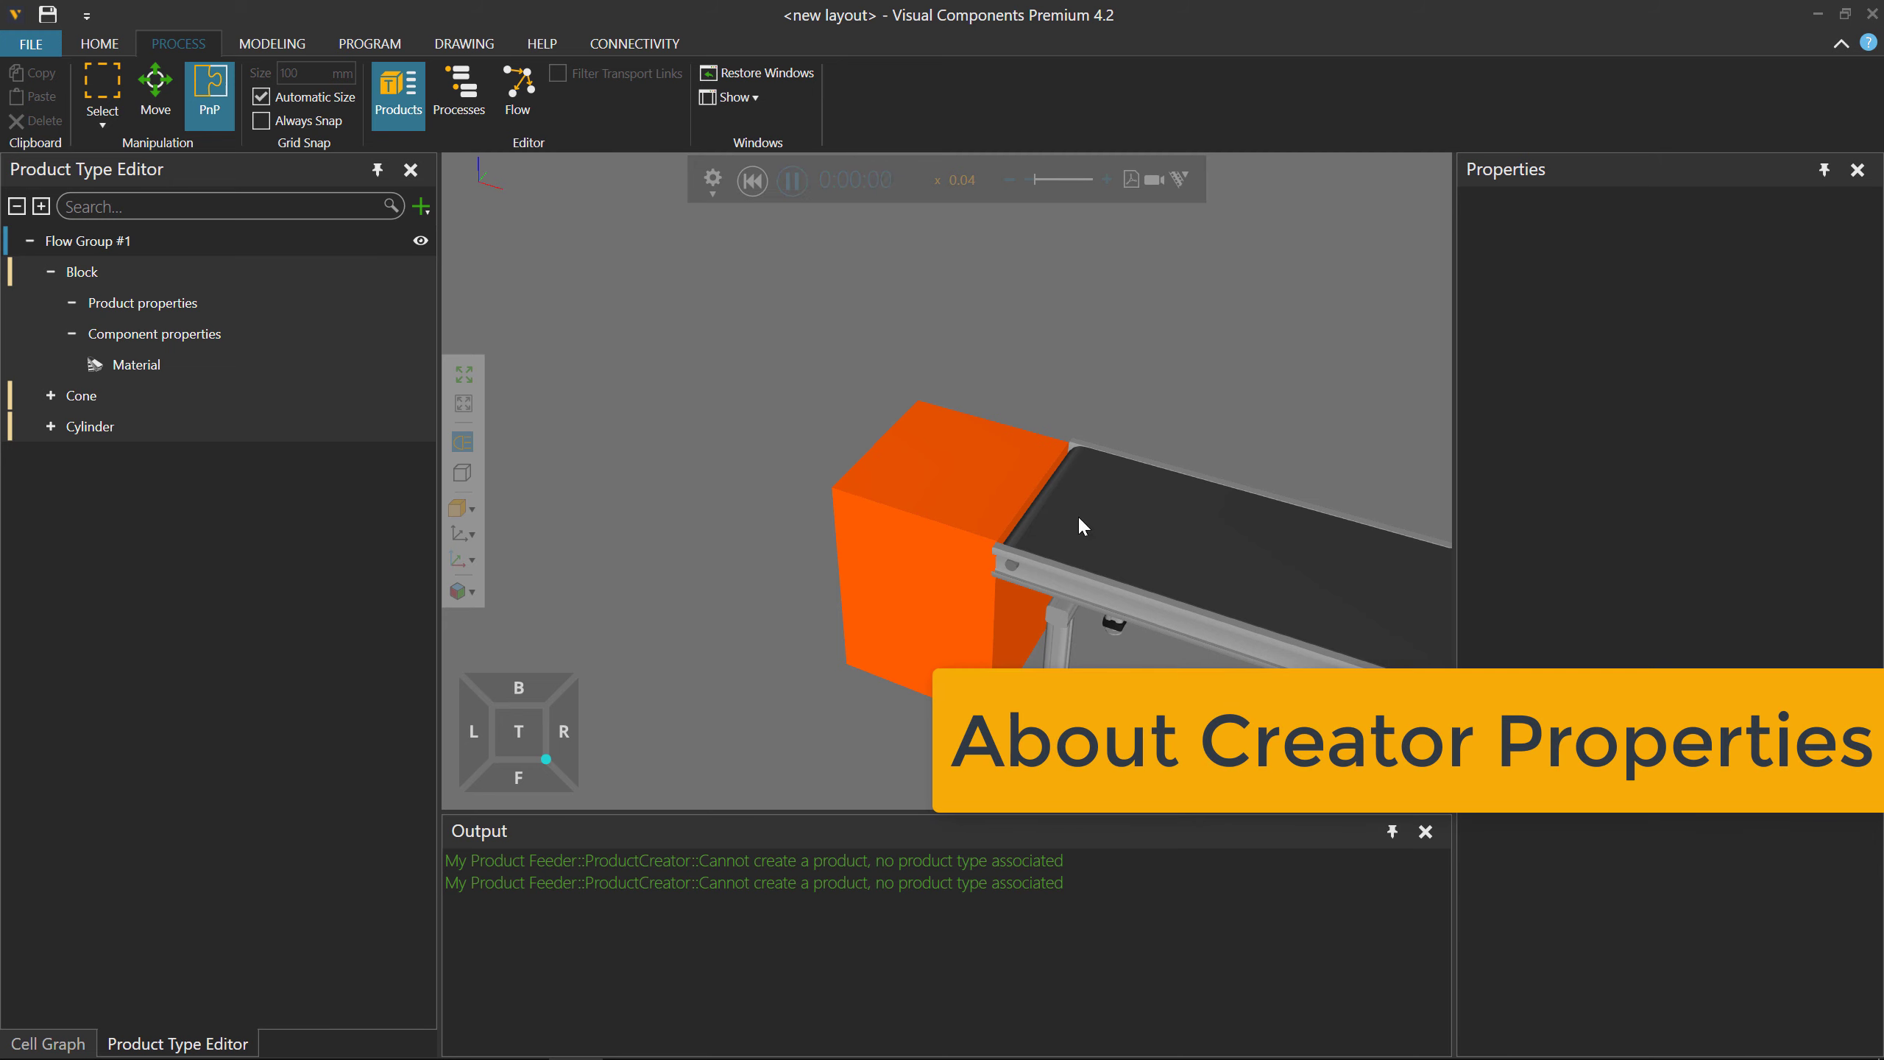
scroll(1024, 366, "down", 3)
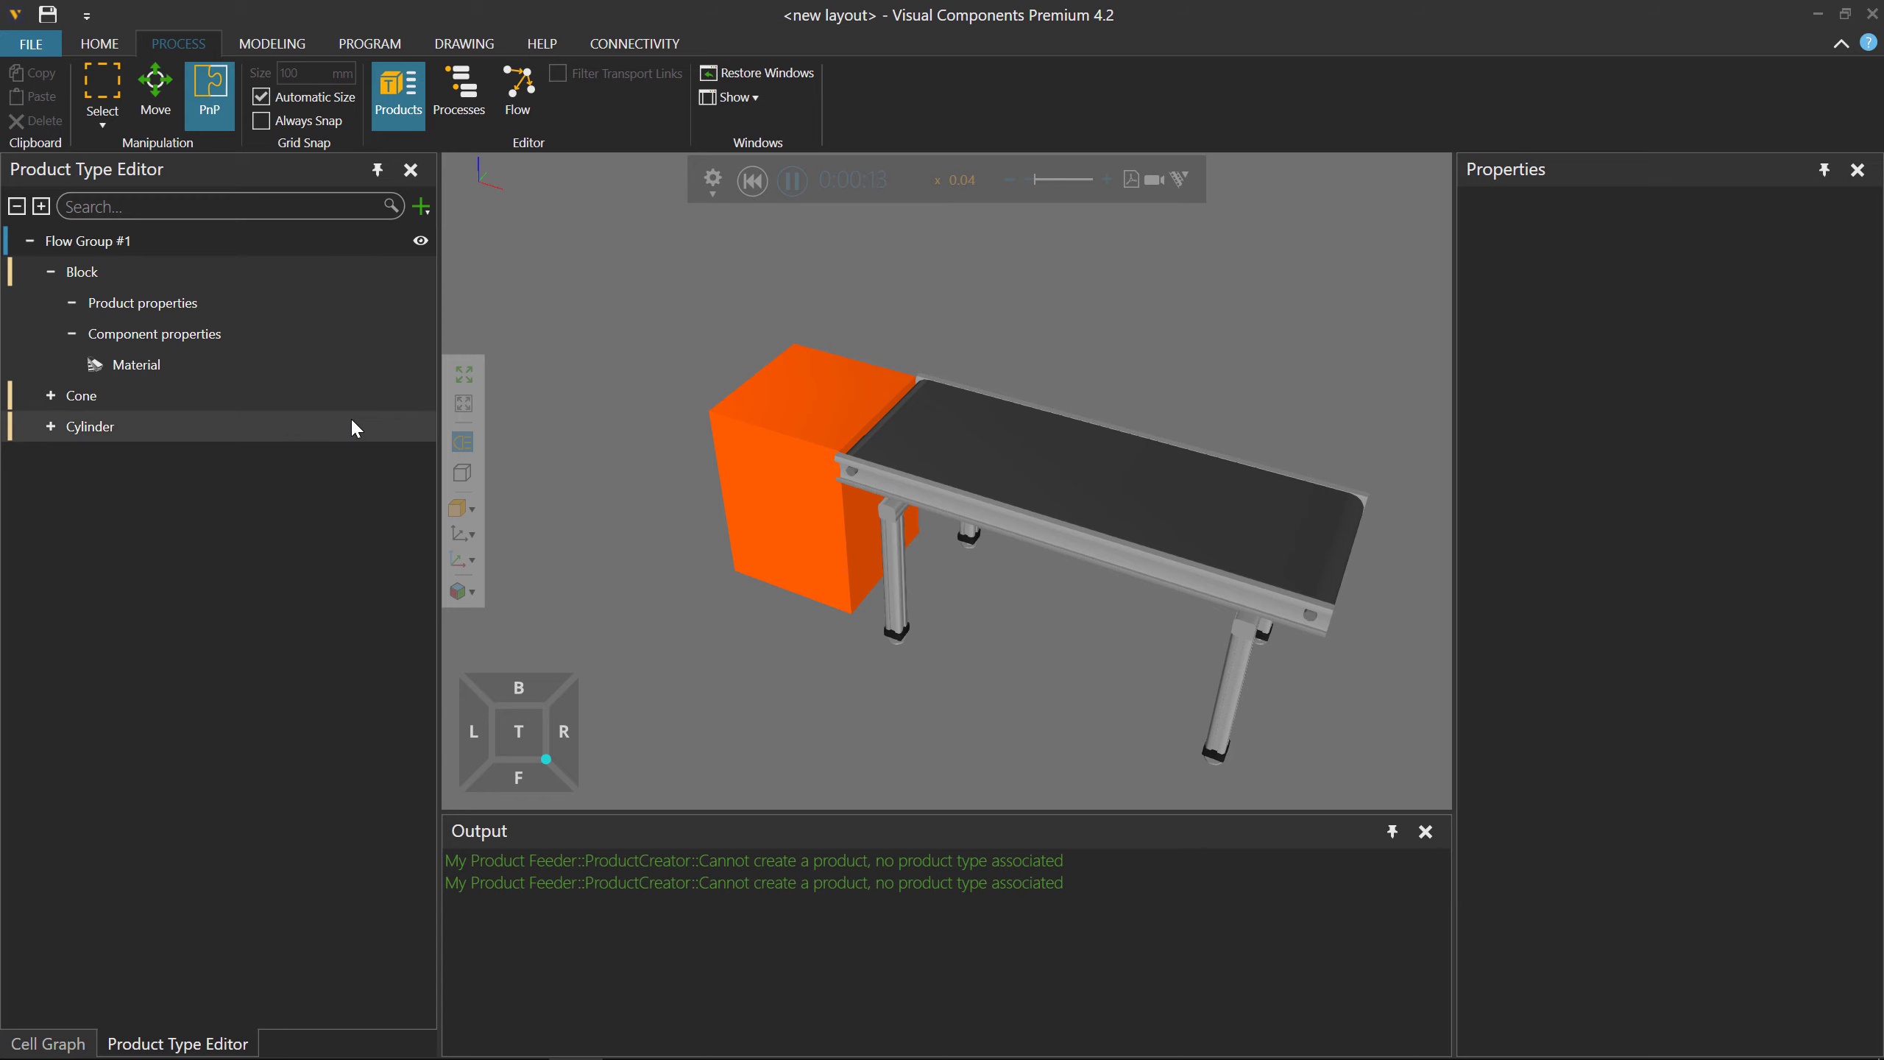
left_click(754, 185)
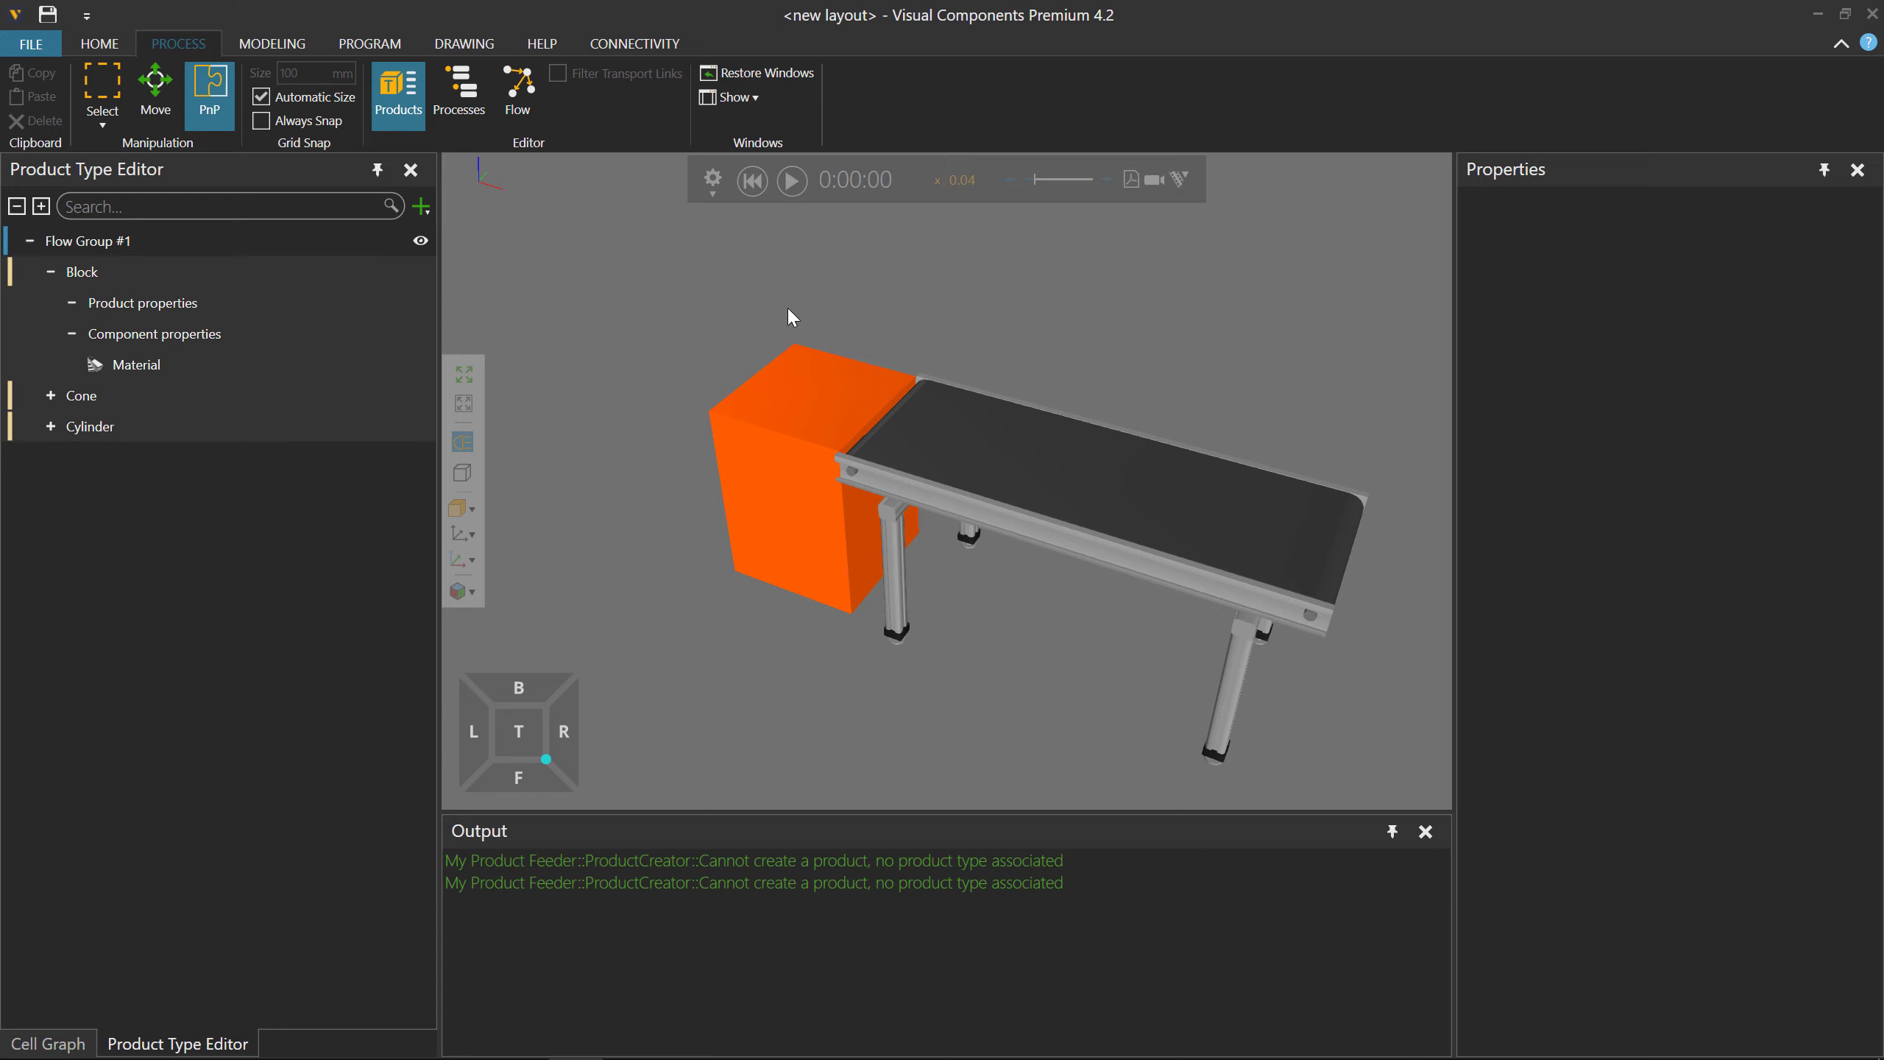
Choose Block as the part that My Product Feeder's Product Creator feeds in Single mode.
left_click(804, 407)
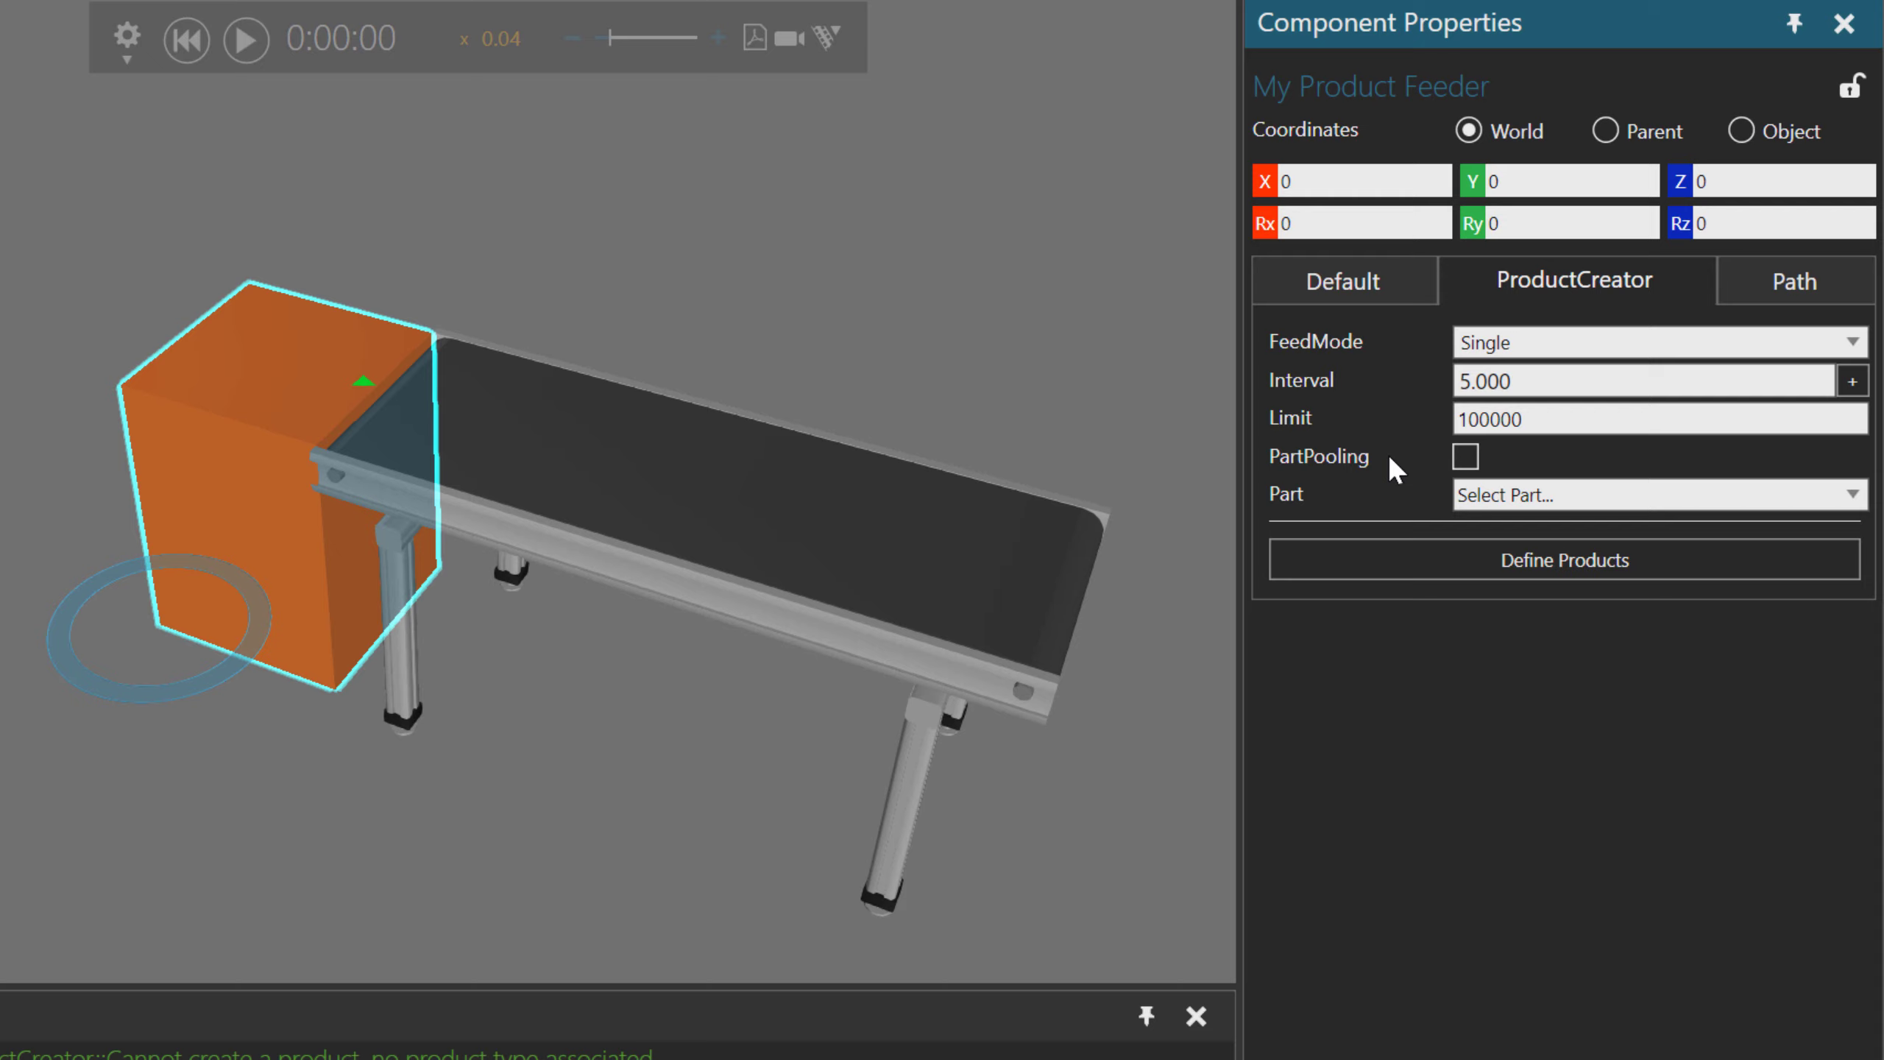
left_click(1513, 342)
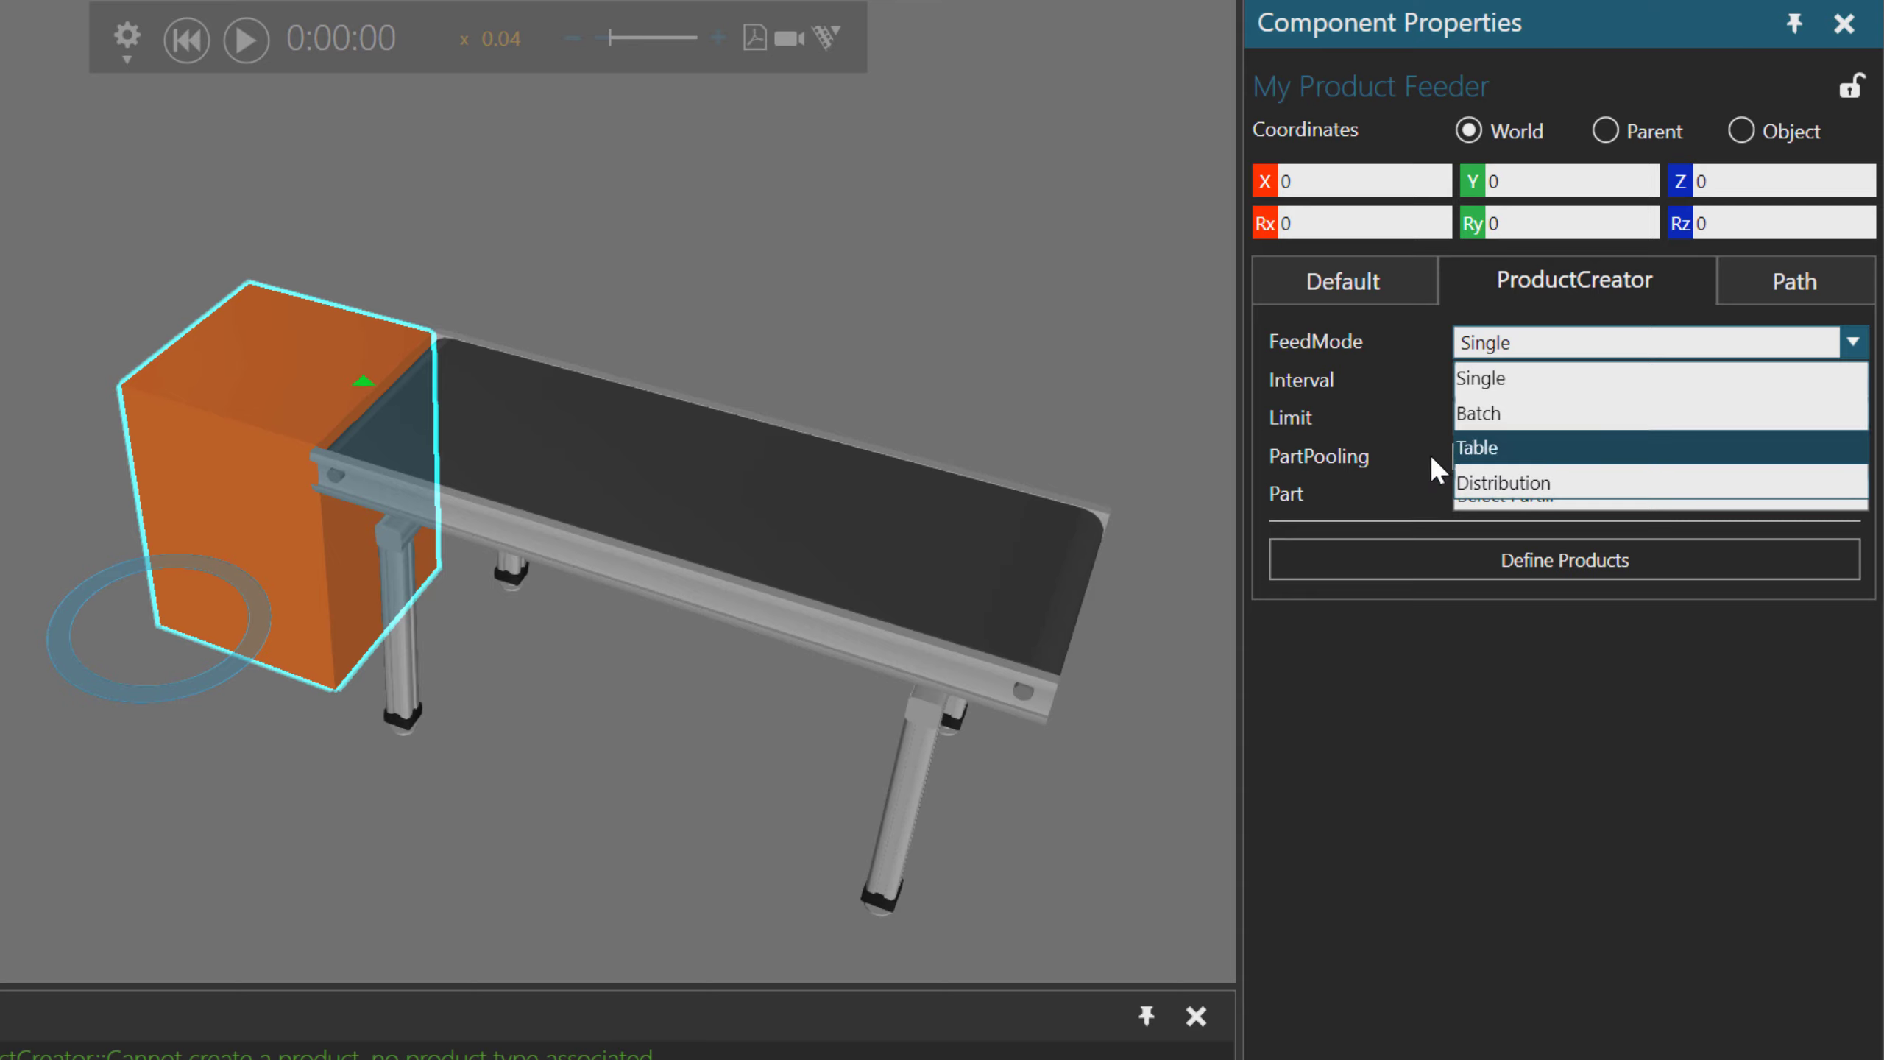
left_click(1408, 407)
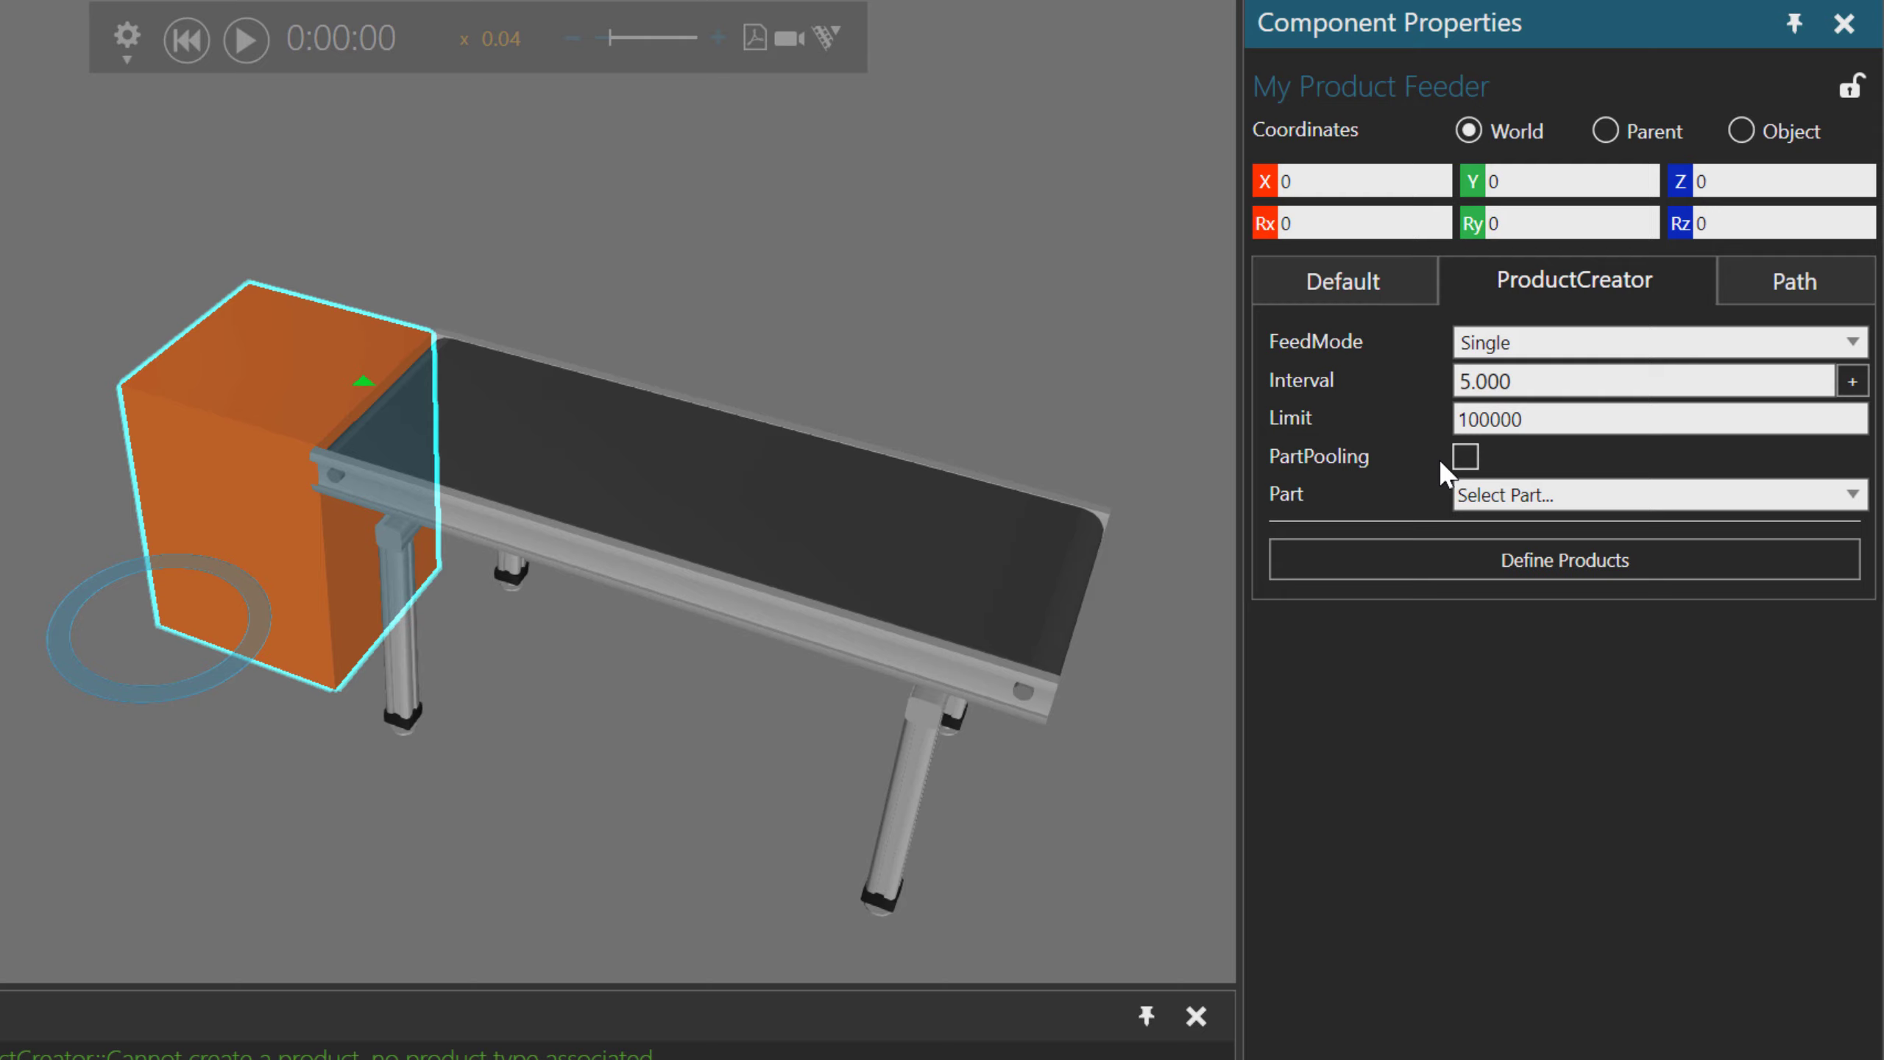
left_click(1503, 497)
left_click(1524, 526)
Run the simulation to watch Block products travel along the conveyor, and reset it.
left_click(247, 39)
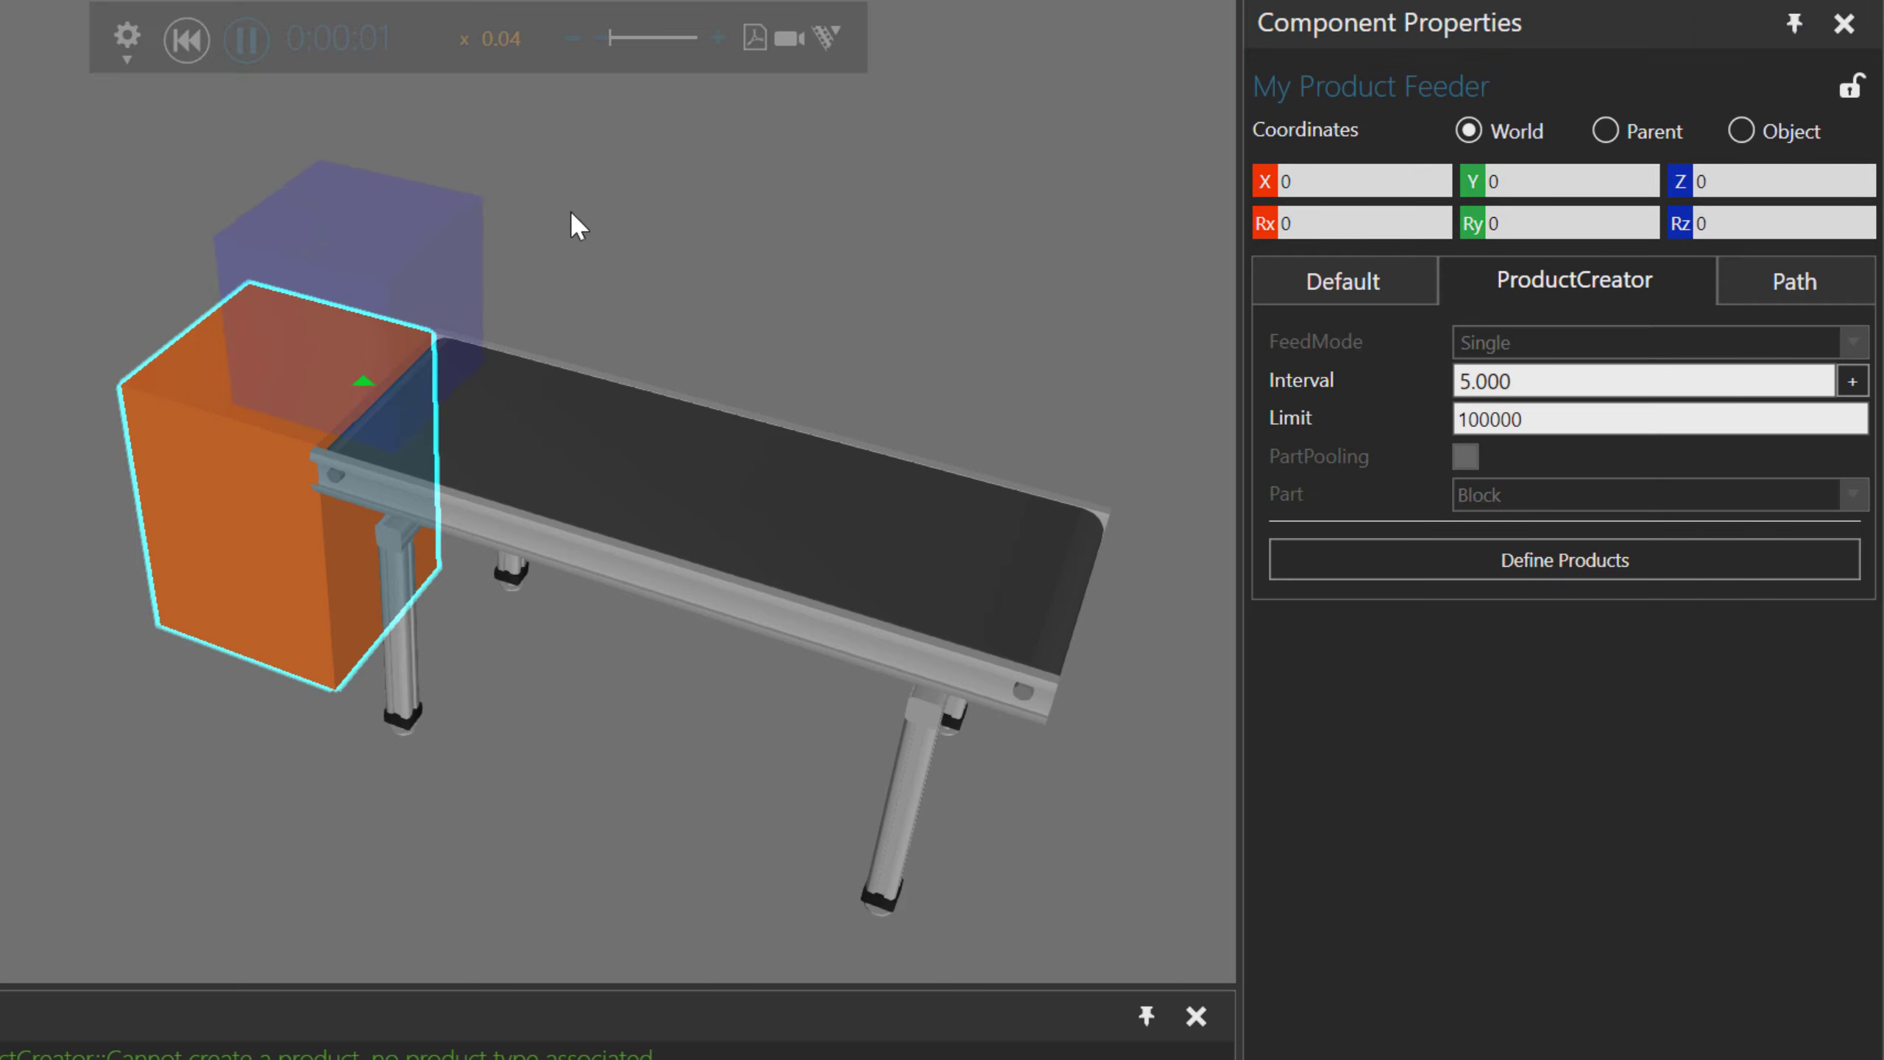
middle_click_drag(789, 319, 589, 201)
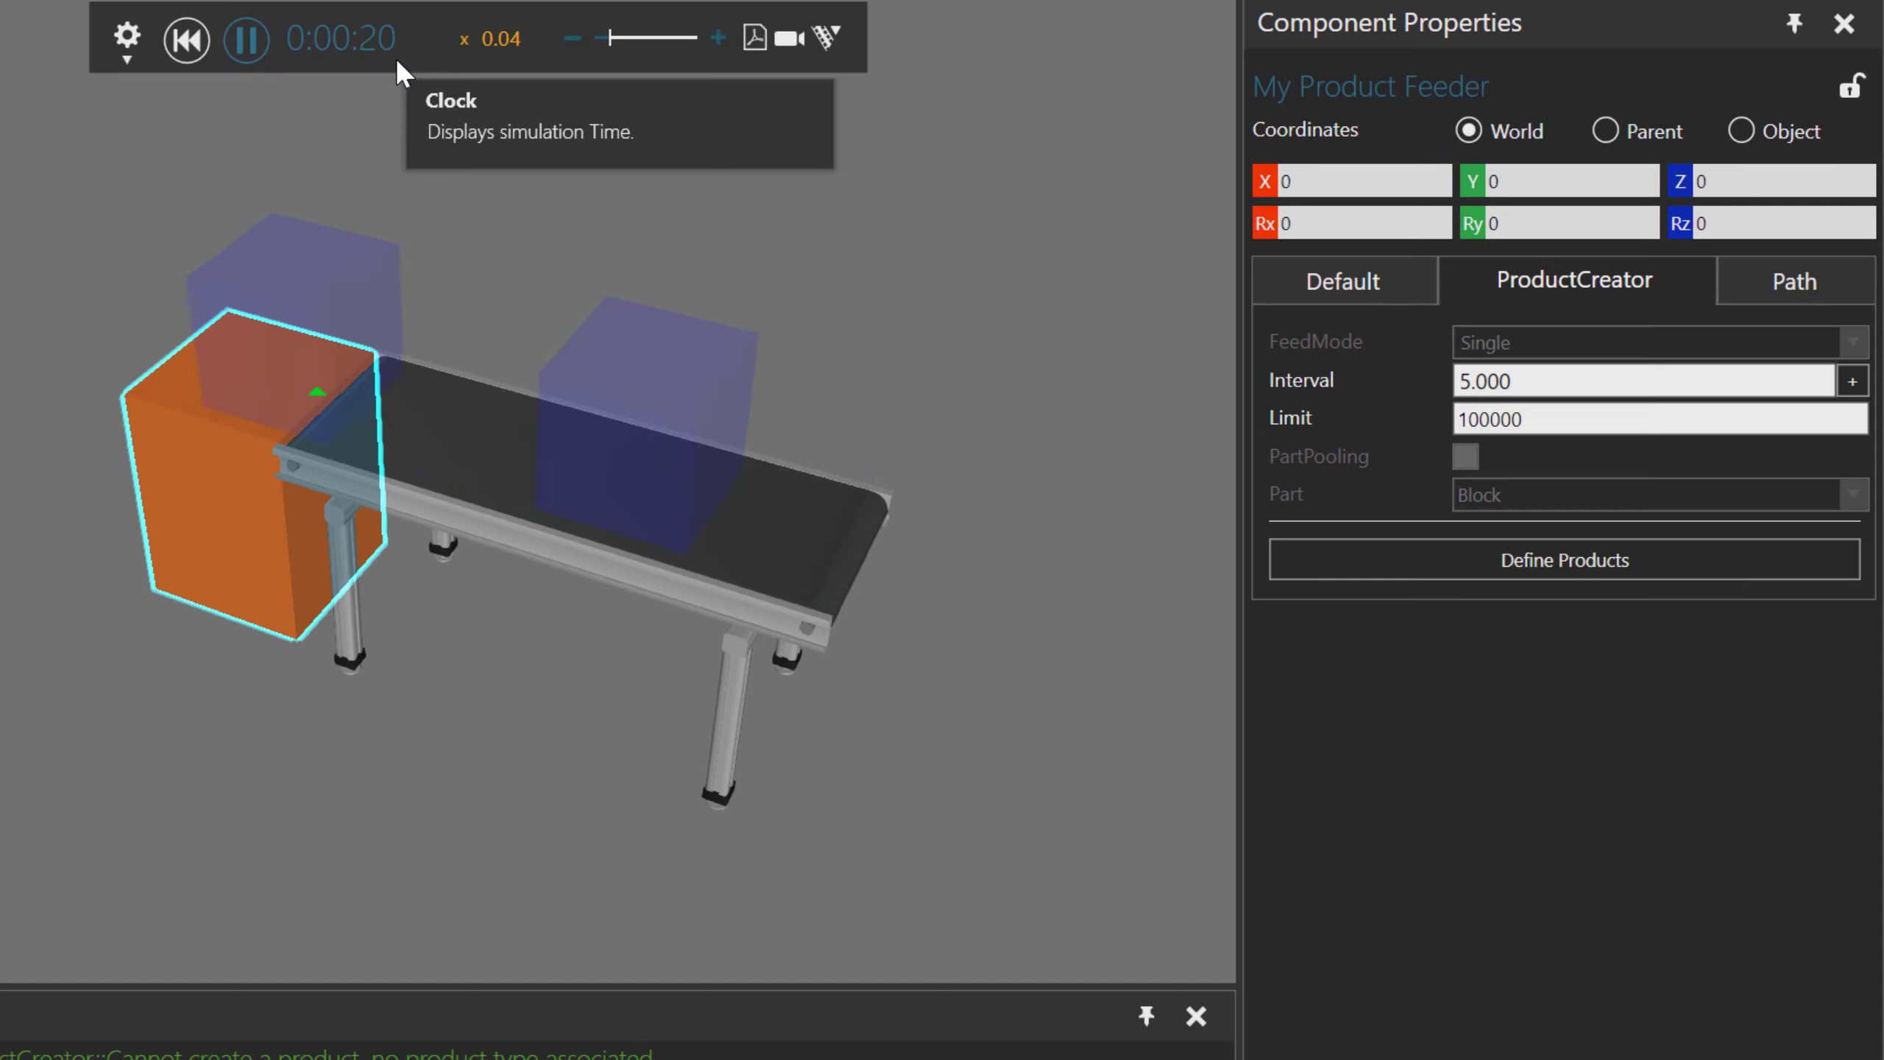
left_click(194, 54)
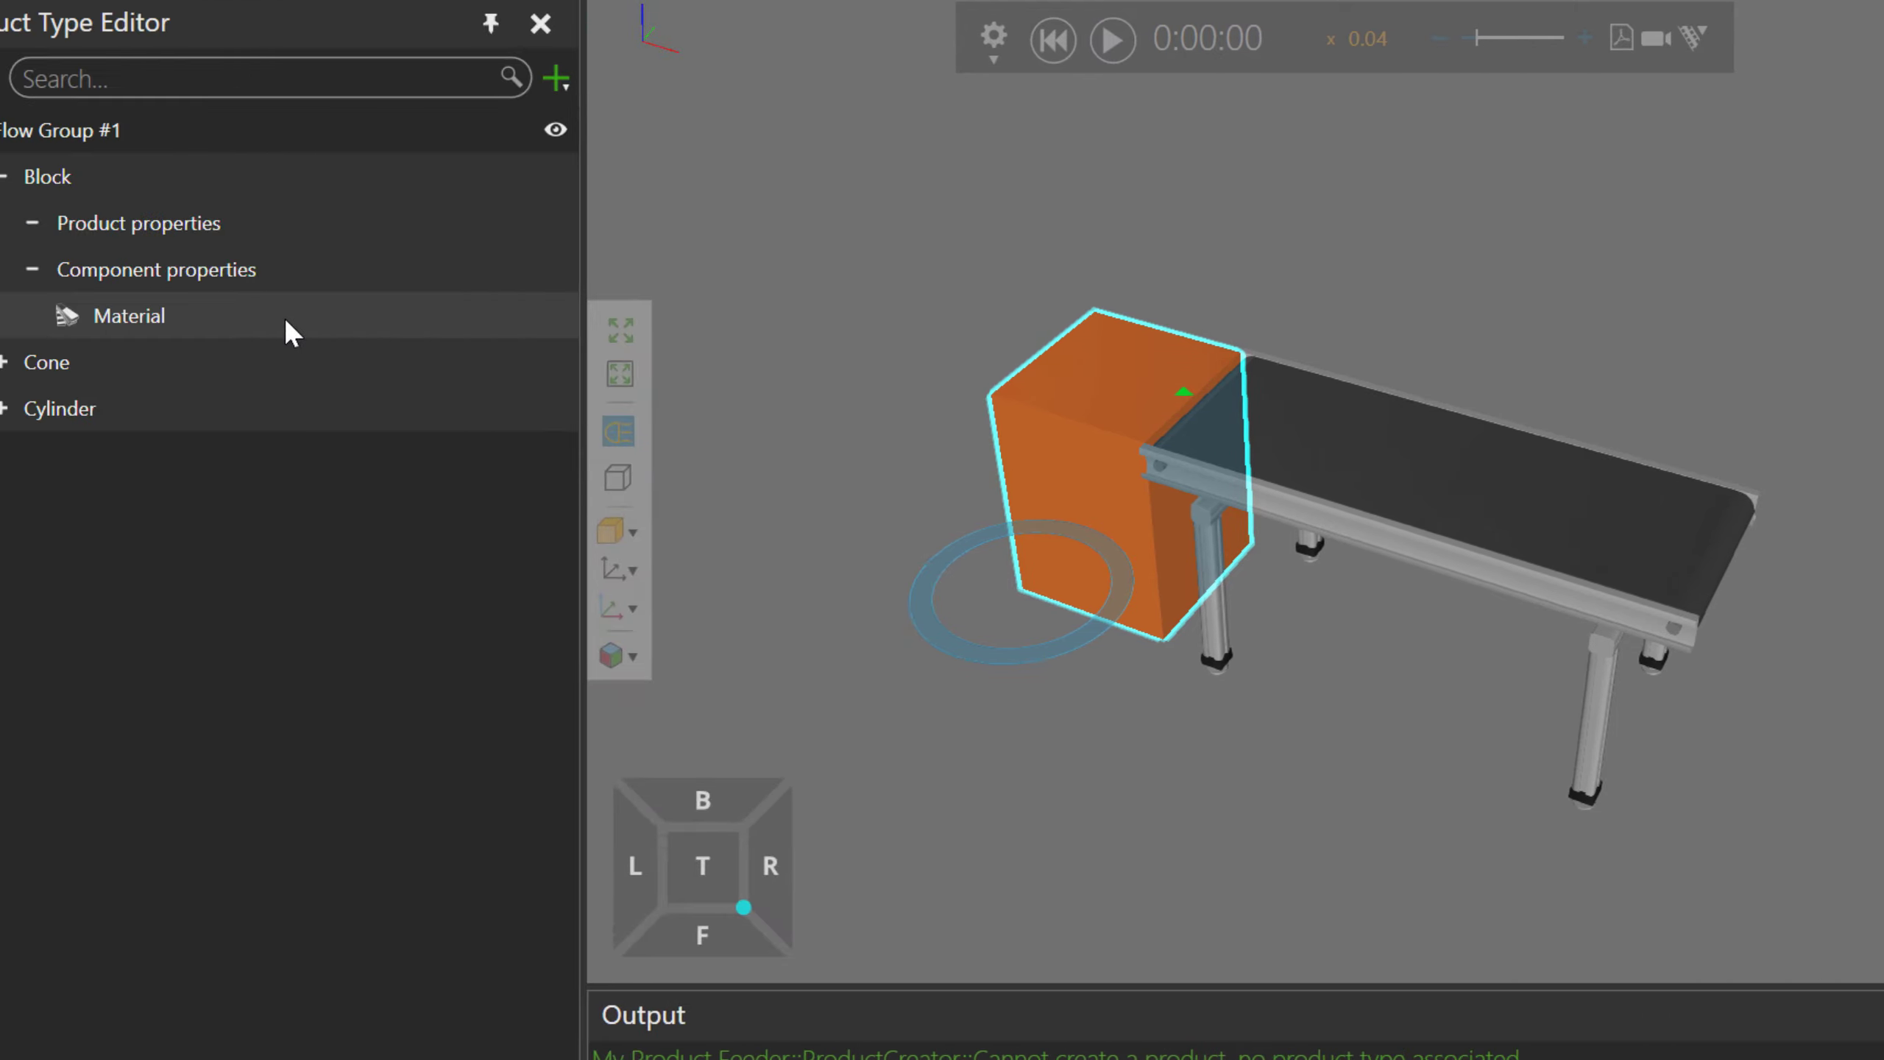
Set the default material of the Block product type to titanium and test it with a simulation run.
left_click(284, 317)
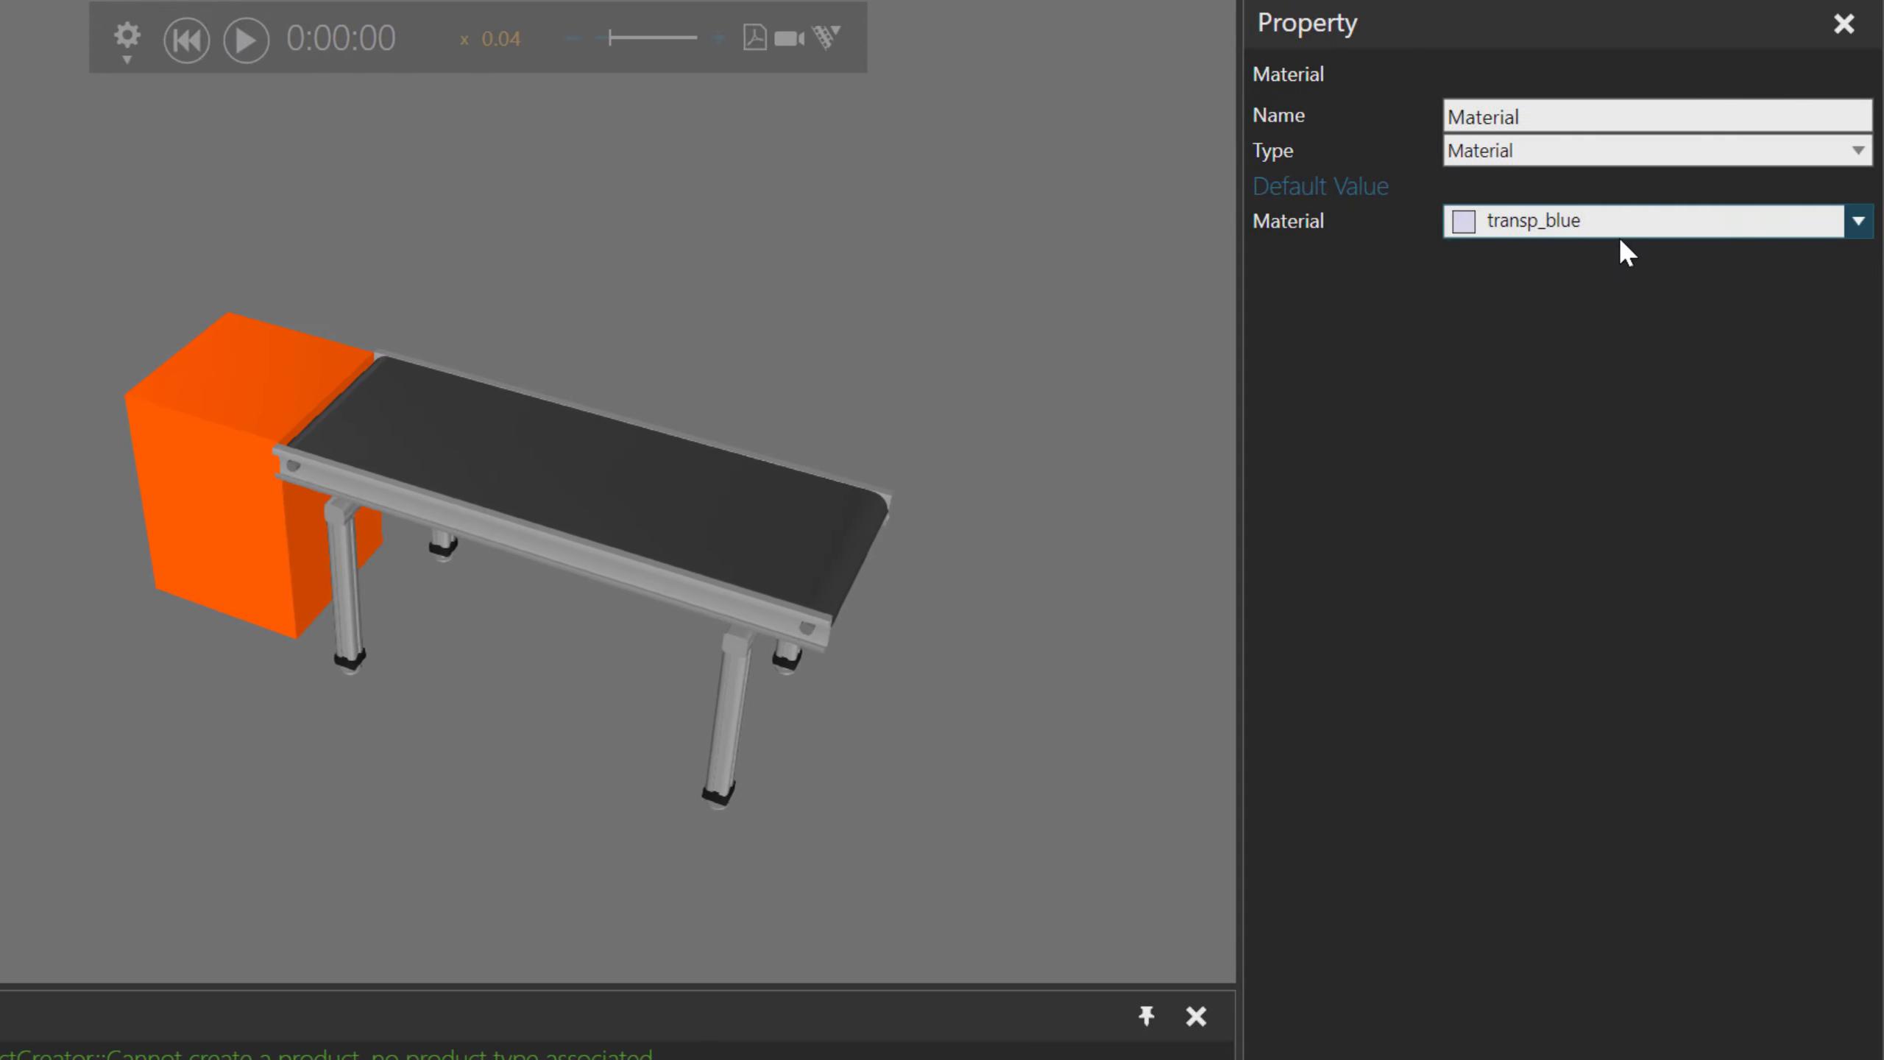
left_click(1620, 230)
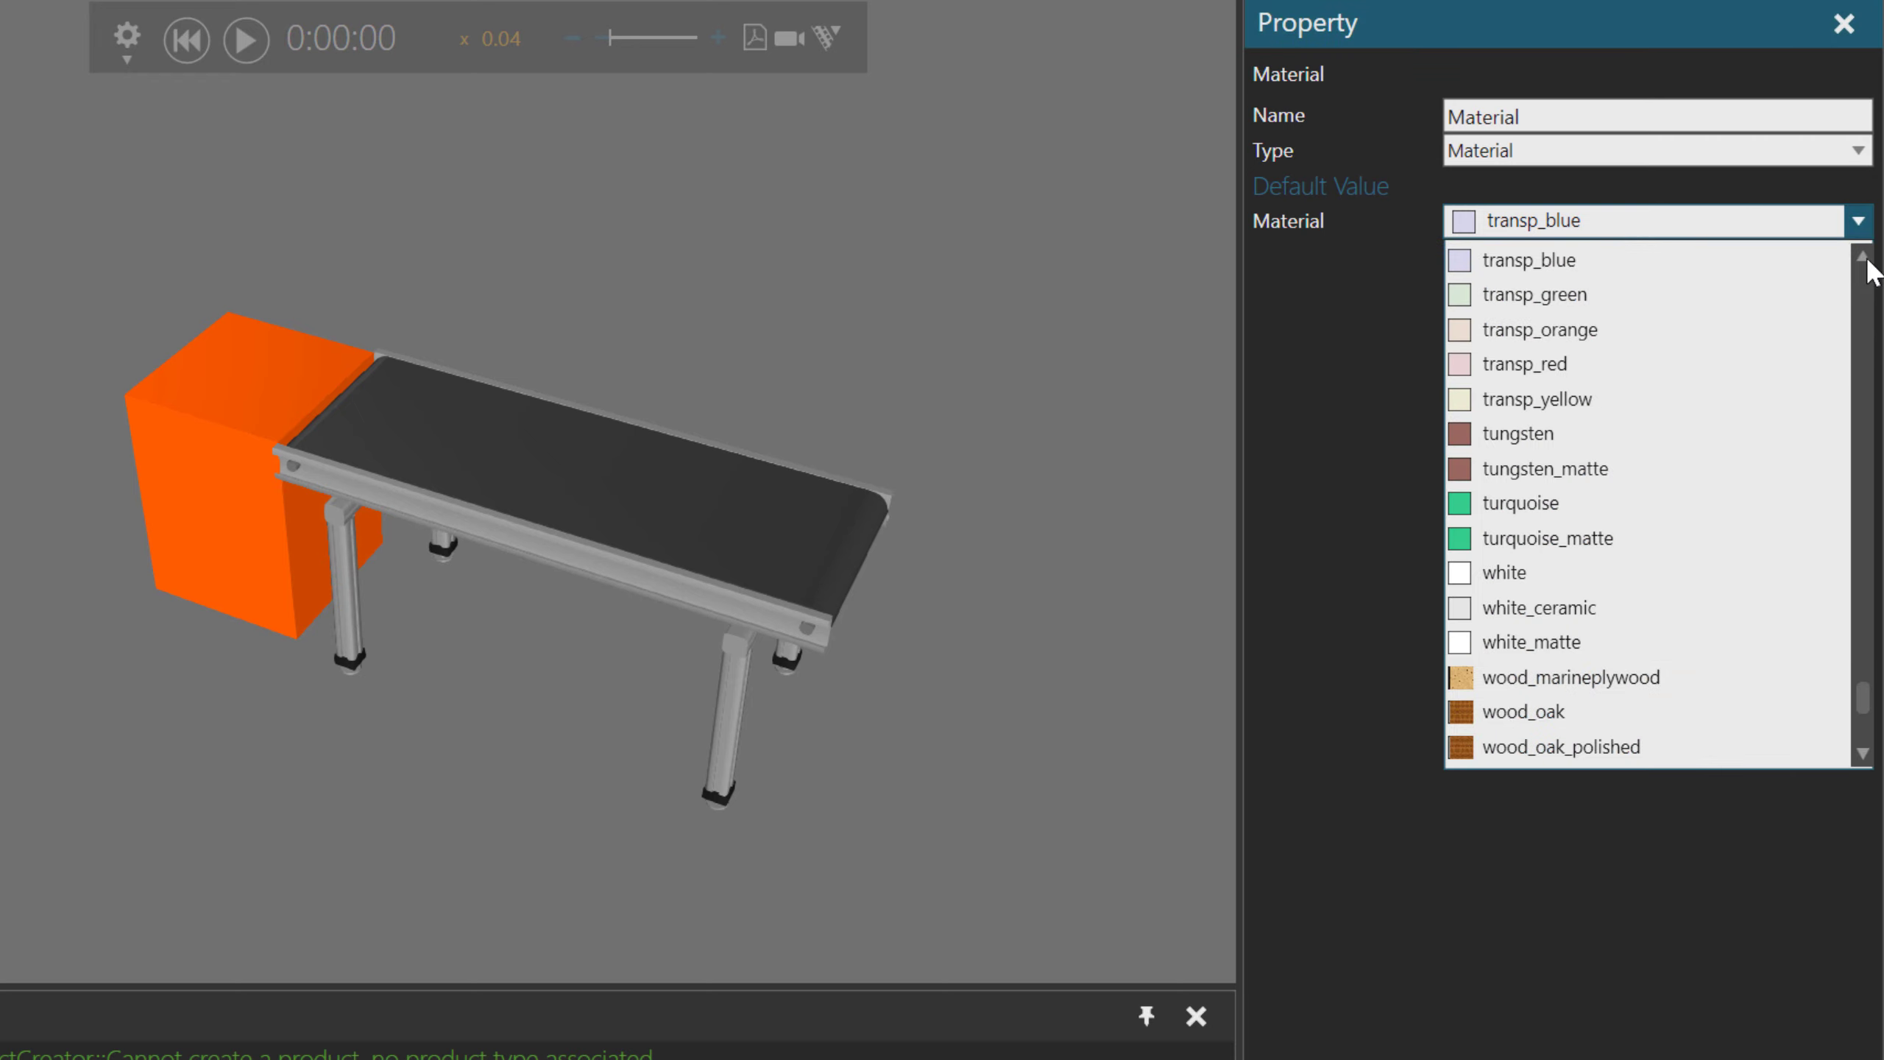
scroll(1866, 260, "up", 2)
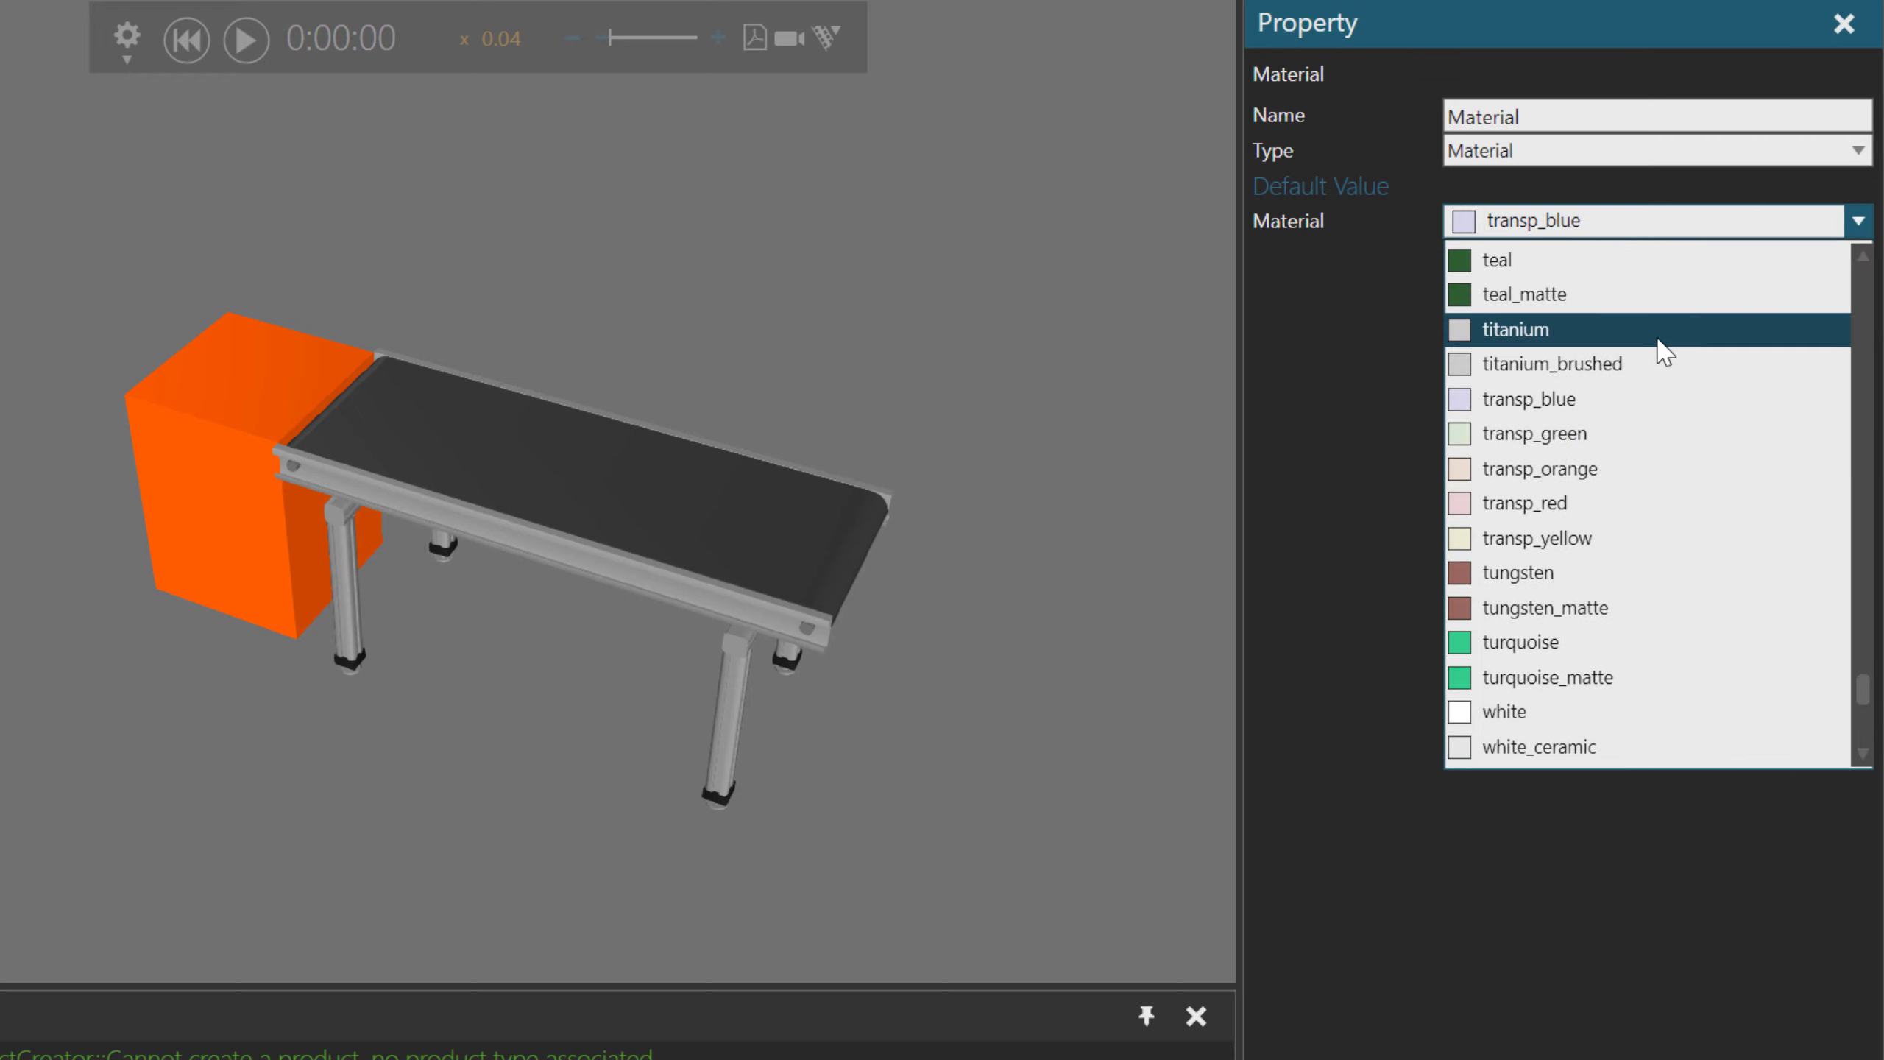
left_click(1582, 334)
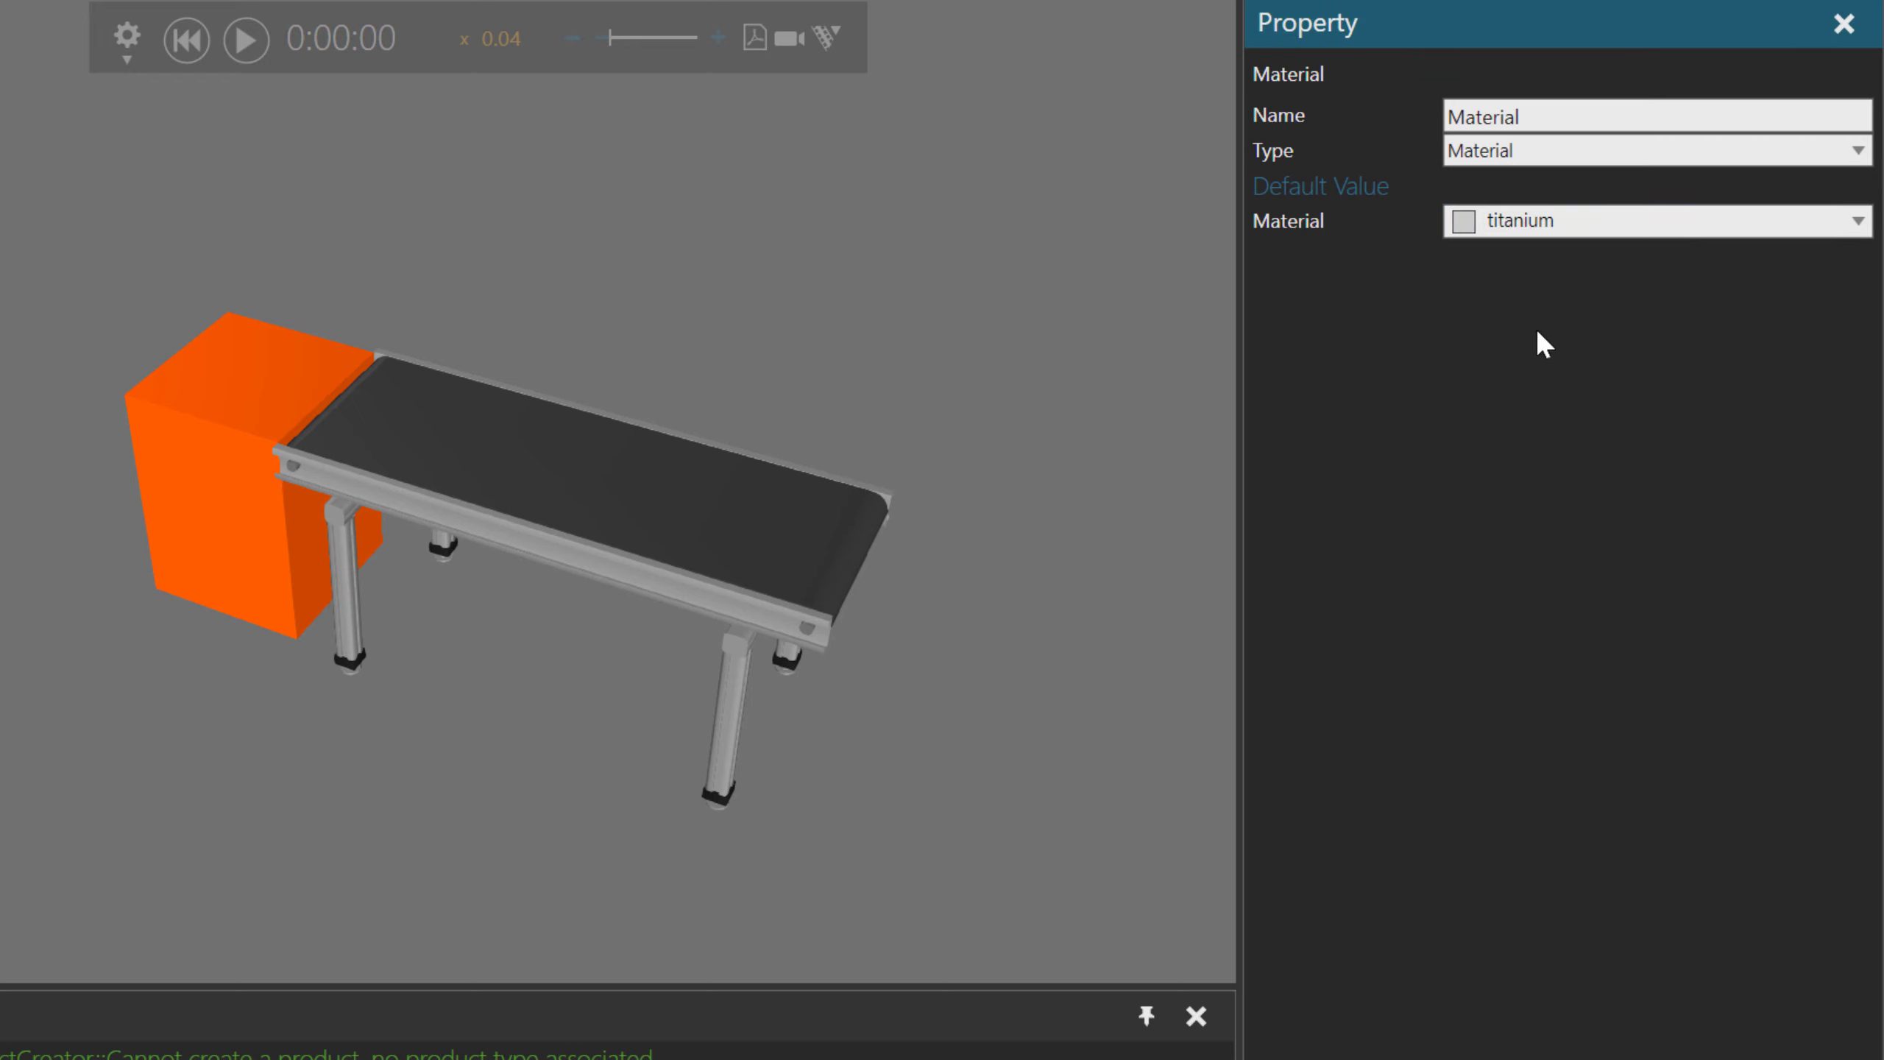
left_click(246, 38)
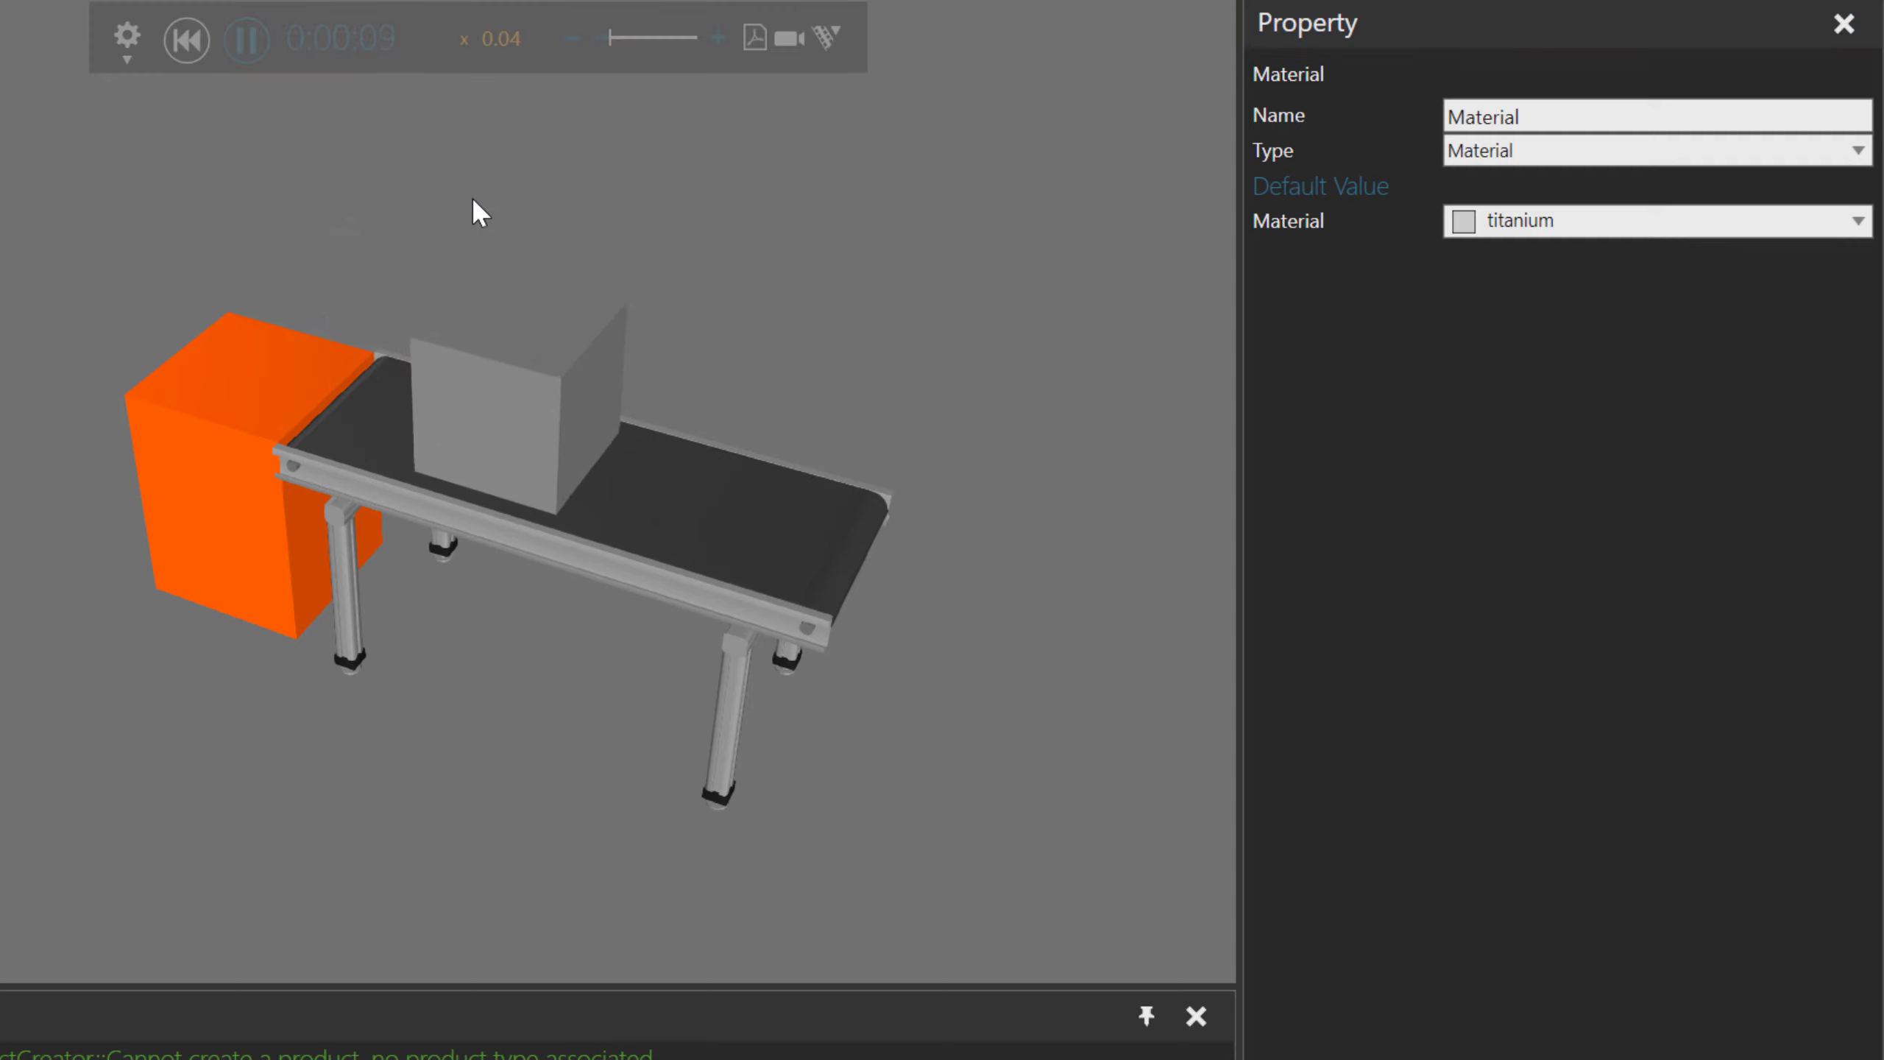
left_click(186, 41)
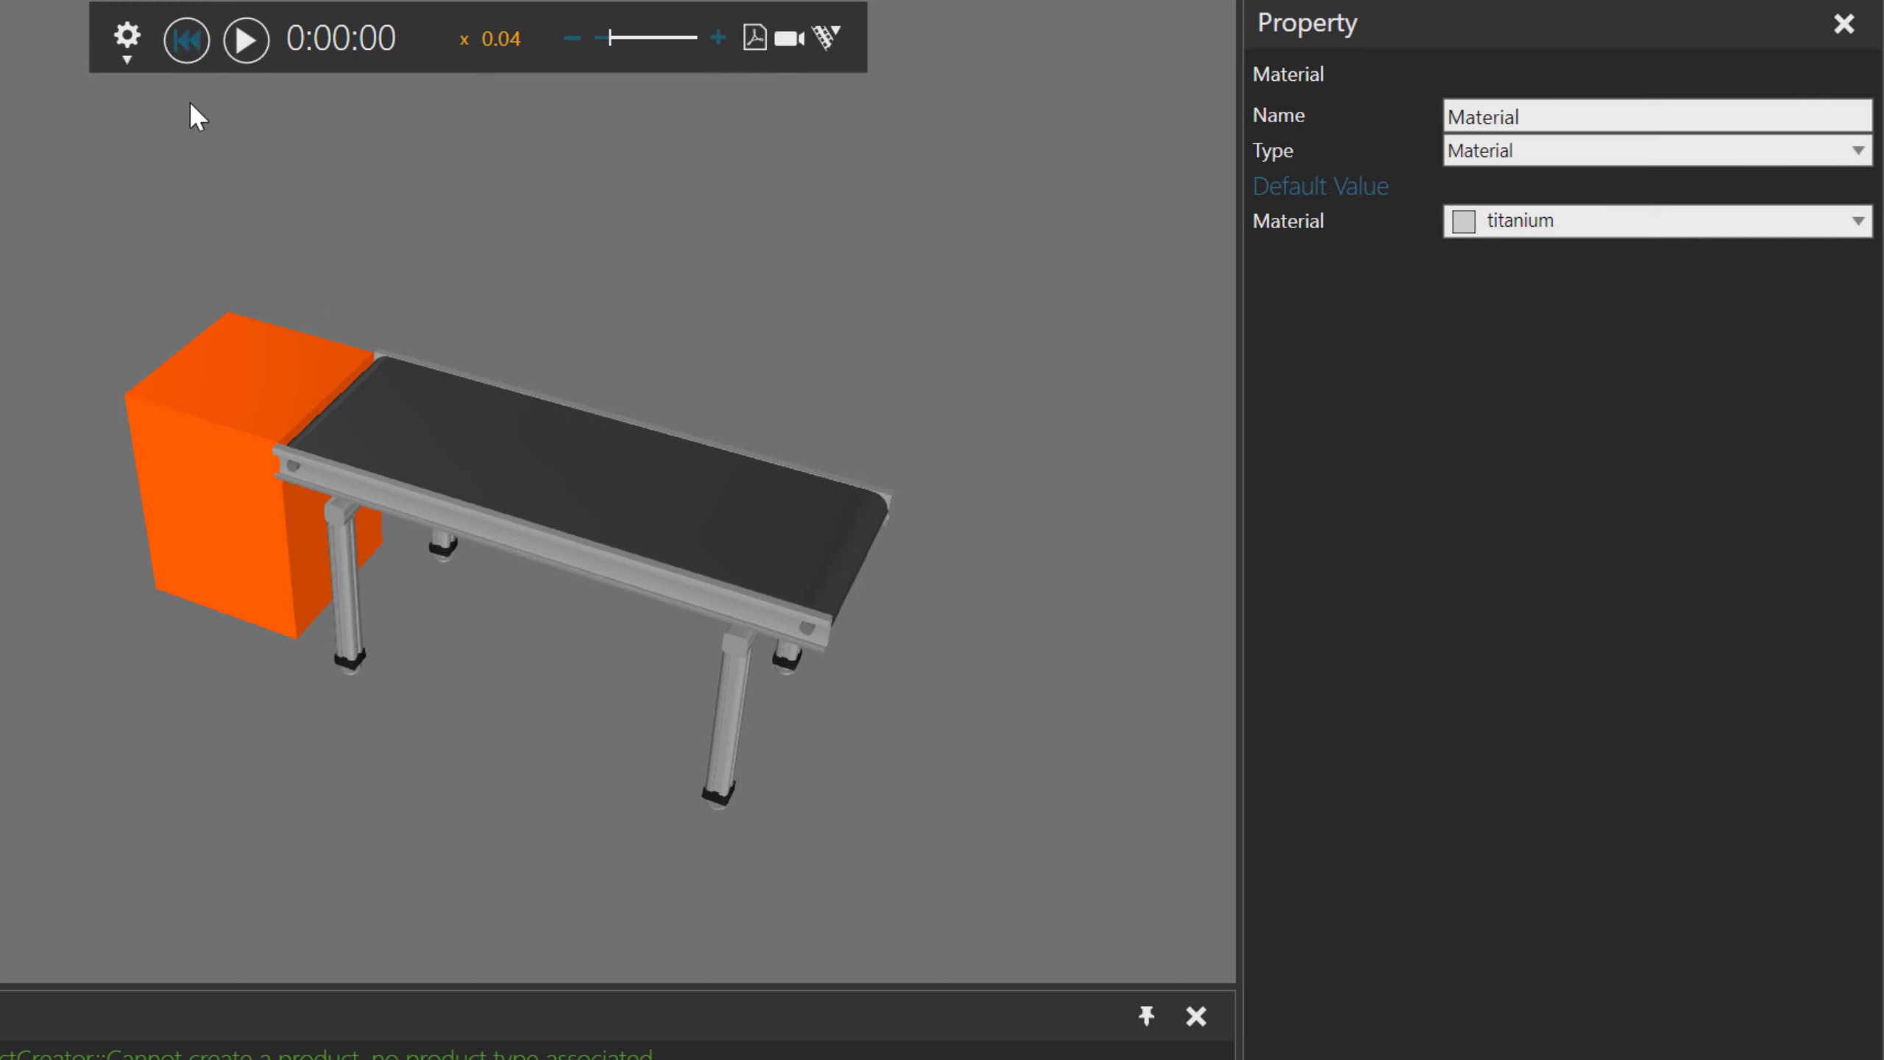
Change the feeder's Single mode part to Cone and test it with a simulation run.
left_click(275, 320)
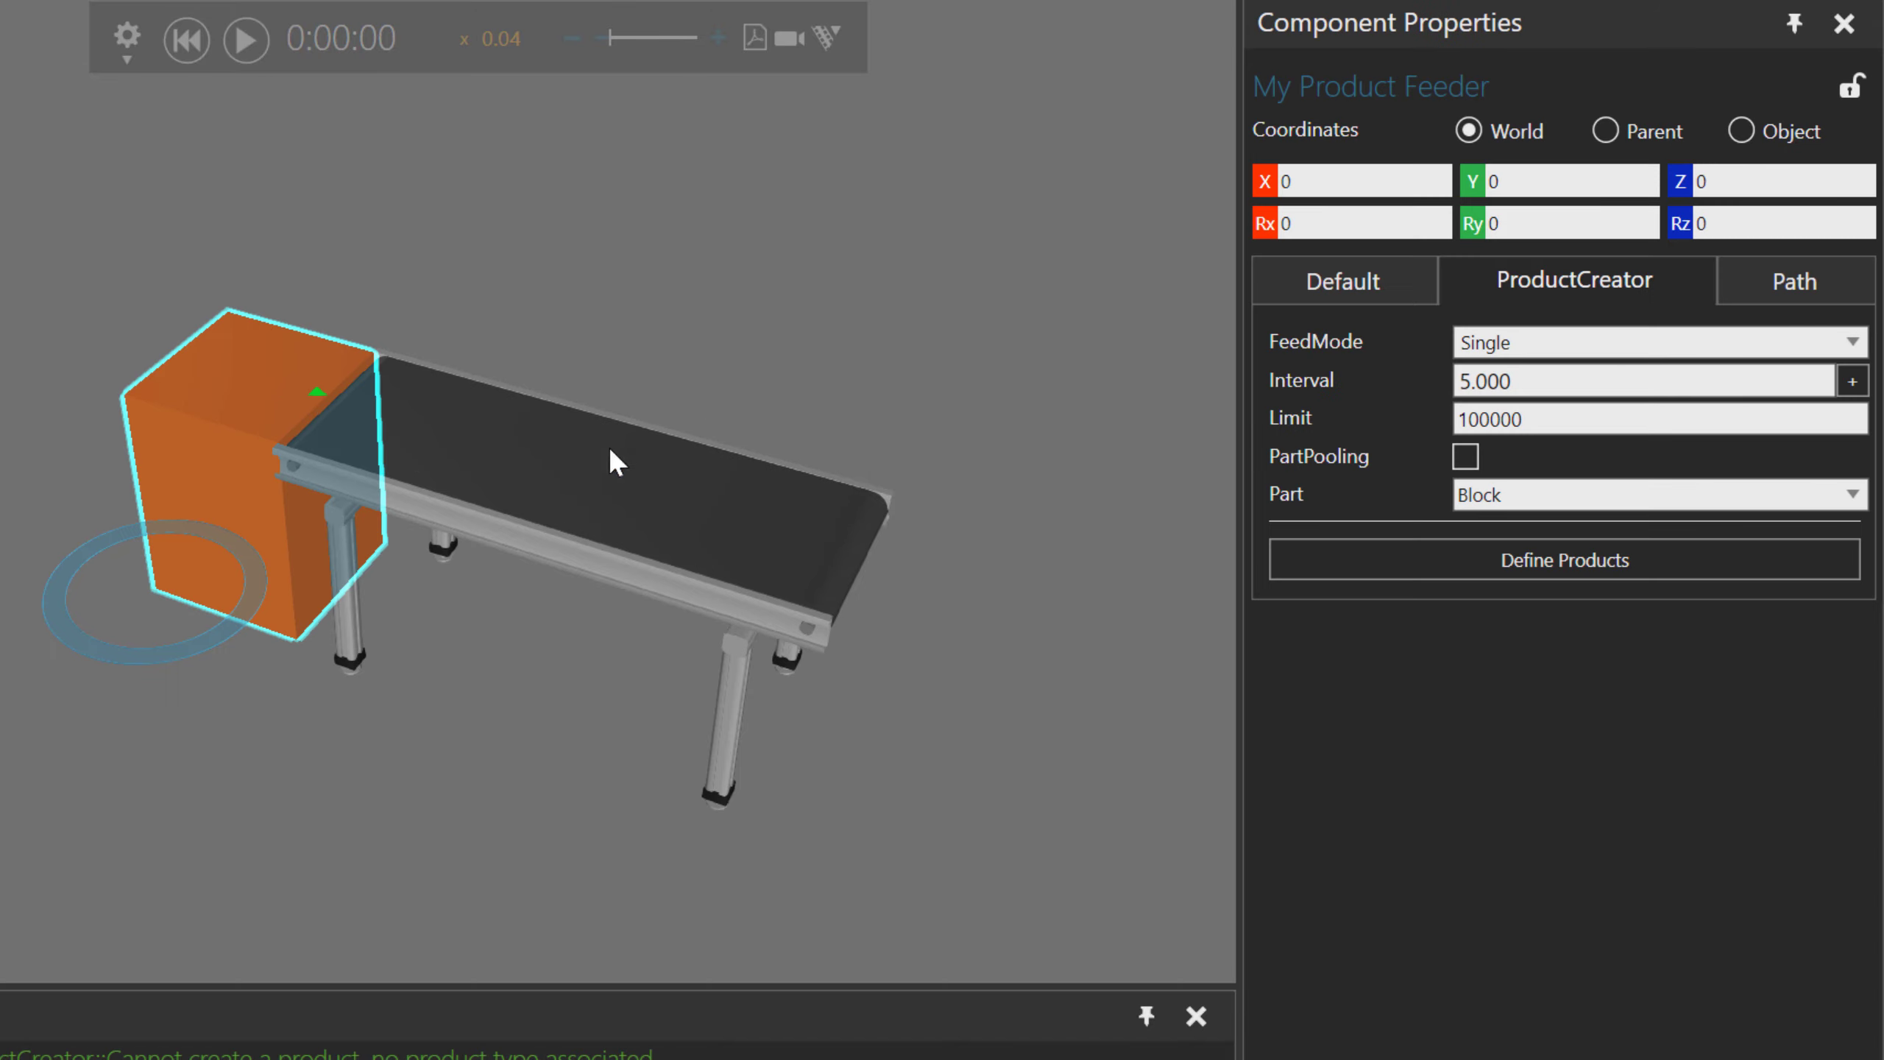
left_click(1457, 505)
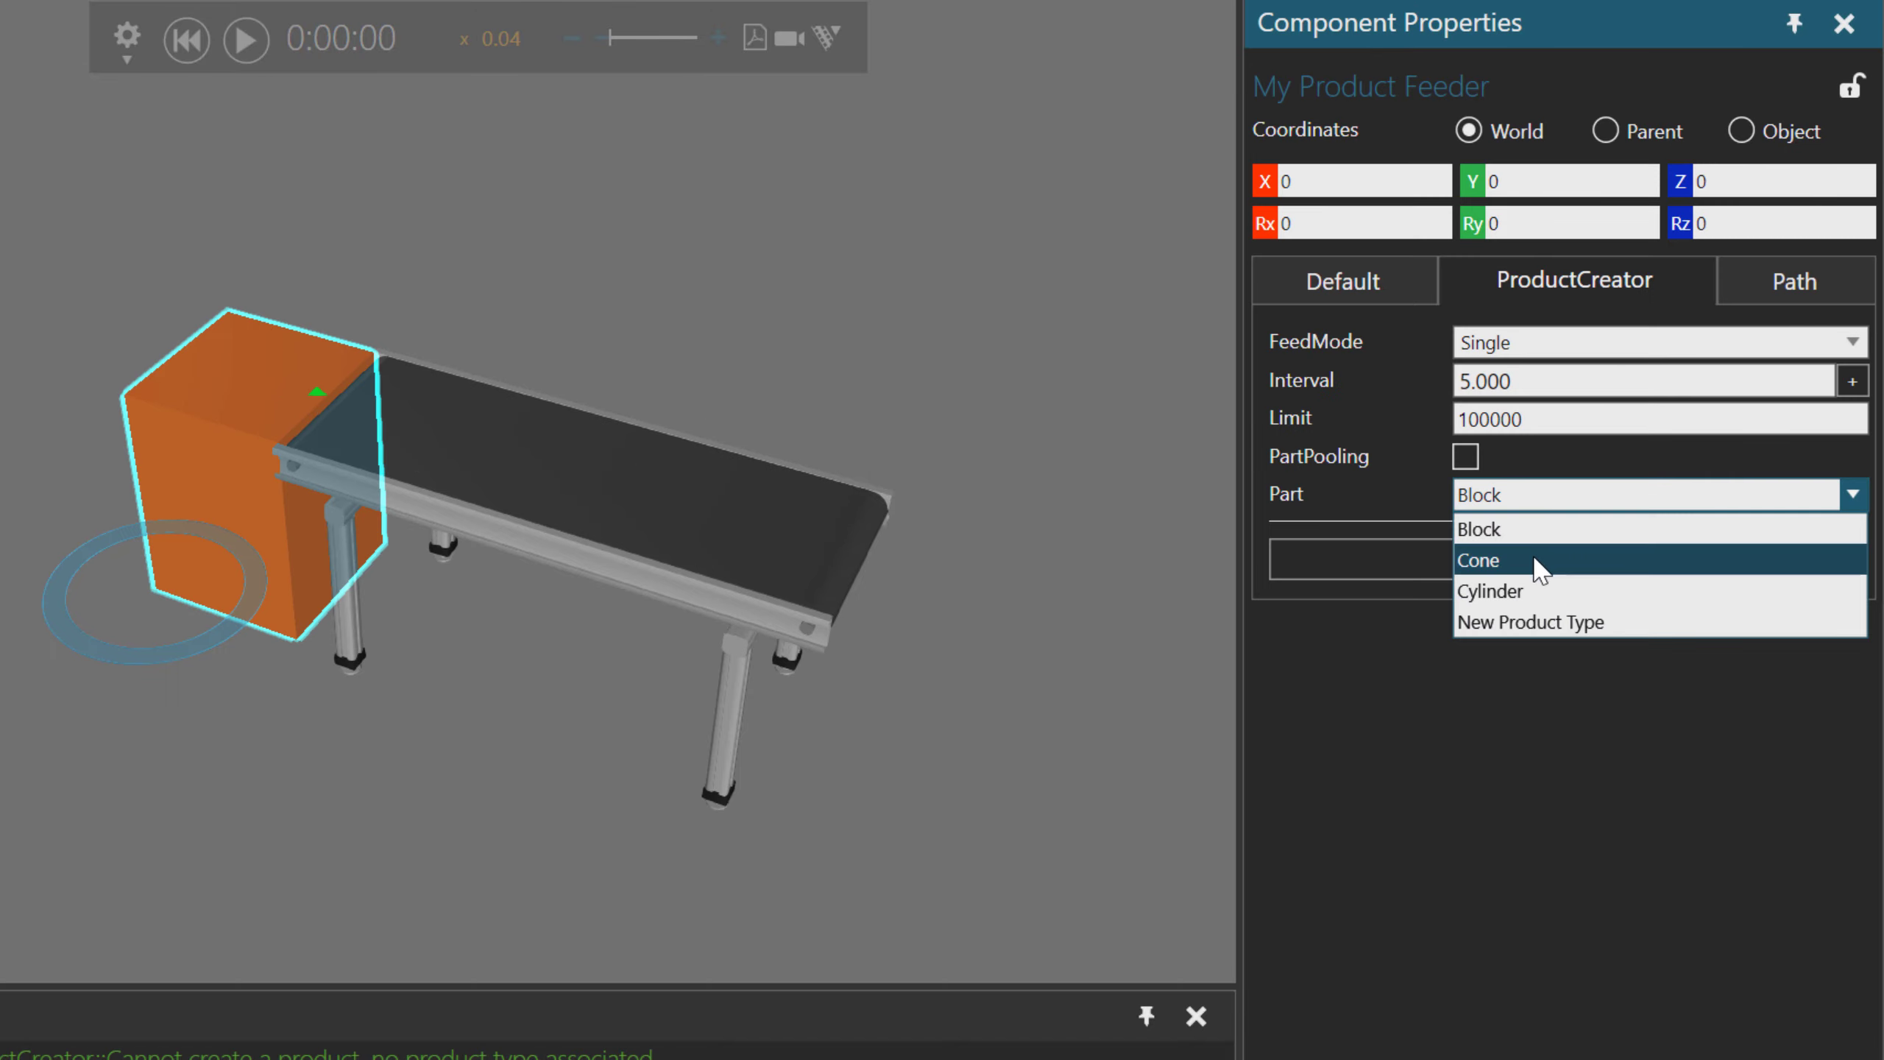
left_click(1453, 556)
left_click(255, 60)
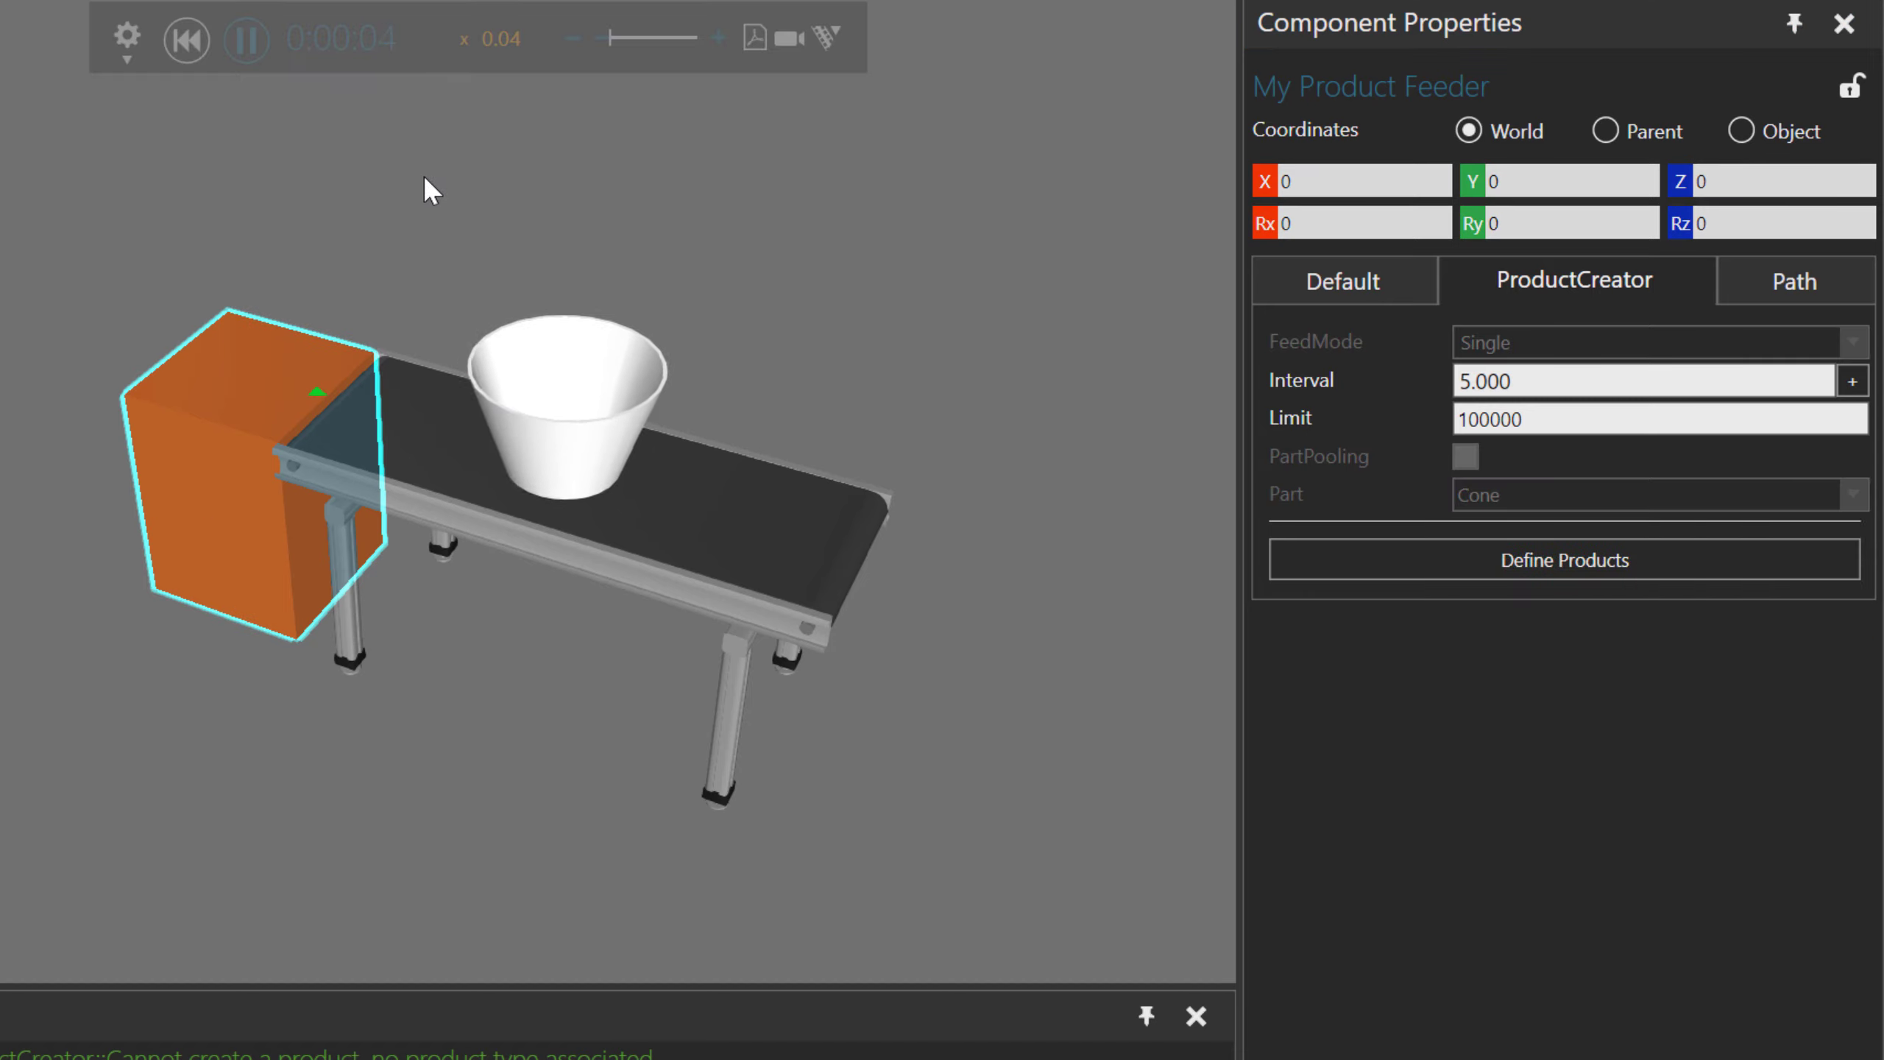
left_click(187, 38)
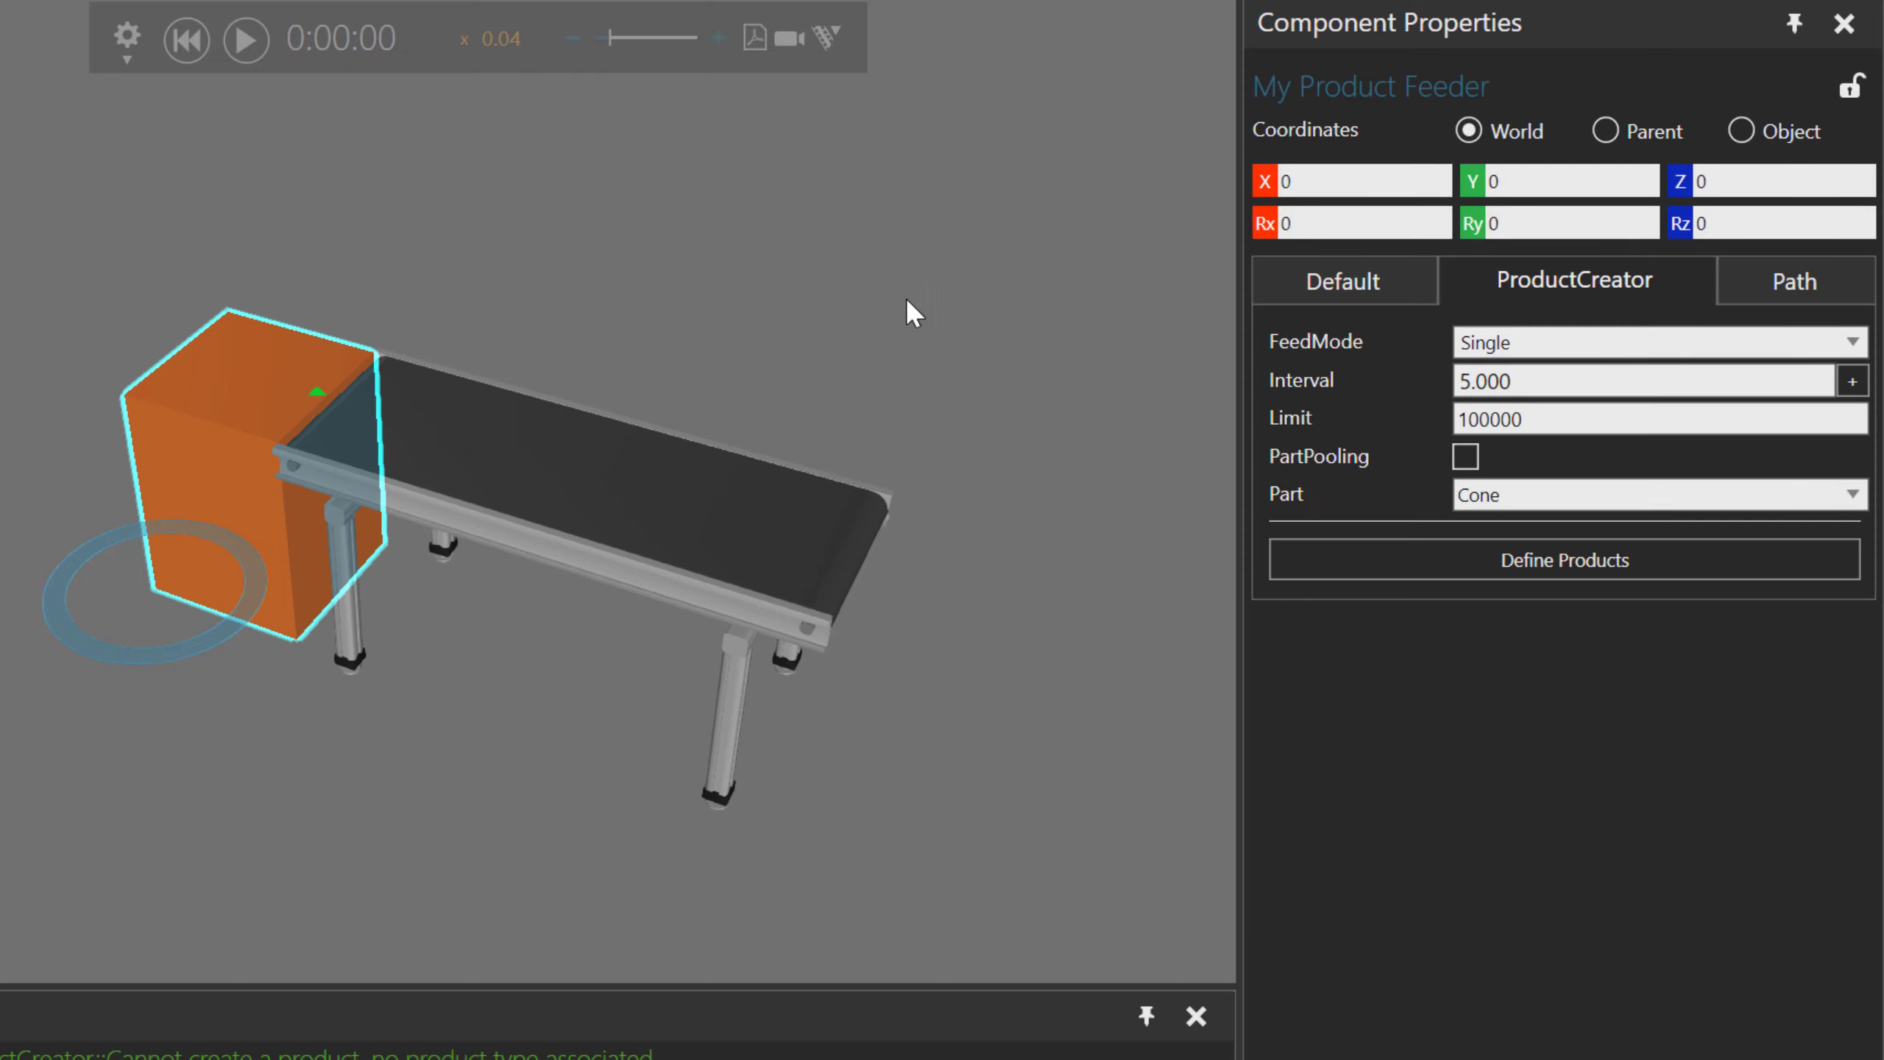
Change the feeder's Single mode part to Cylinder and test it with a simulation run.
left_click(1516, 502)
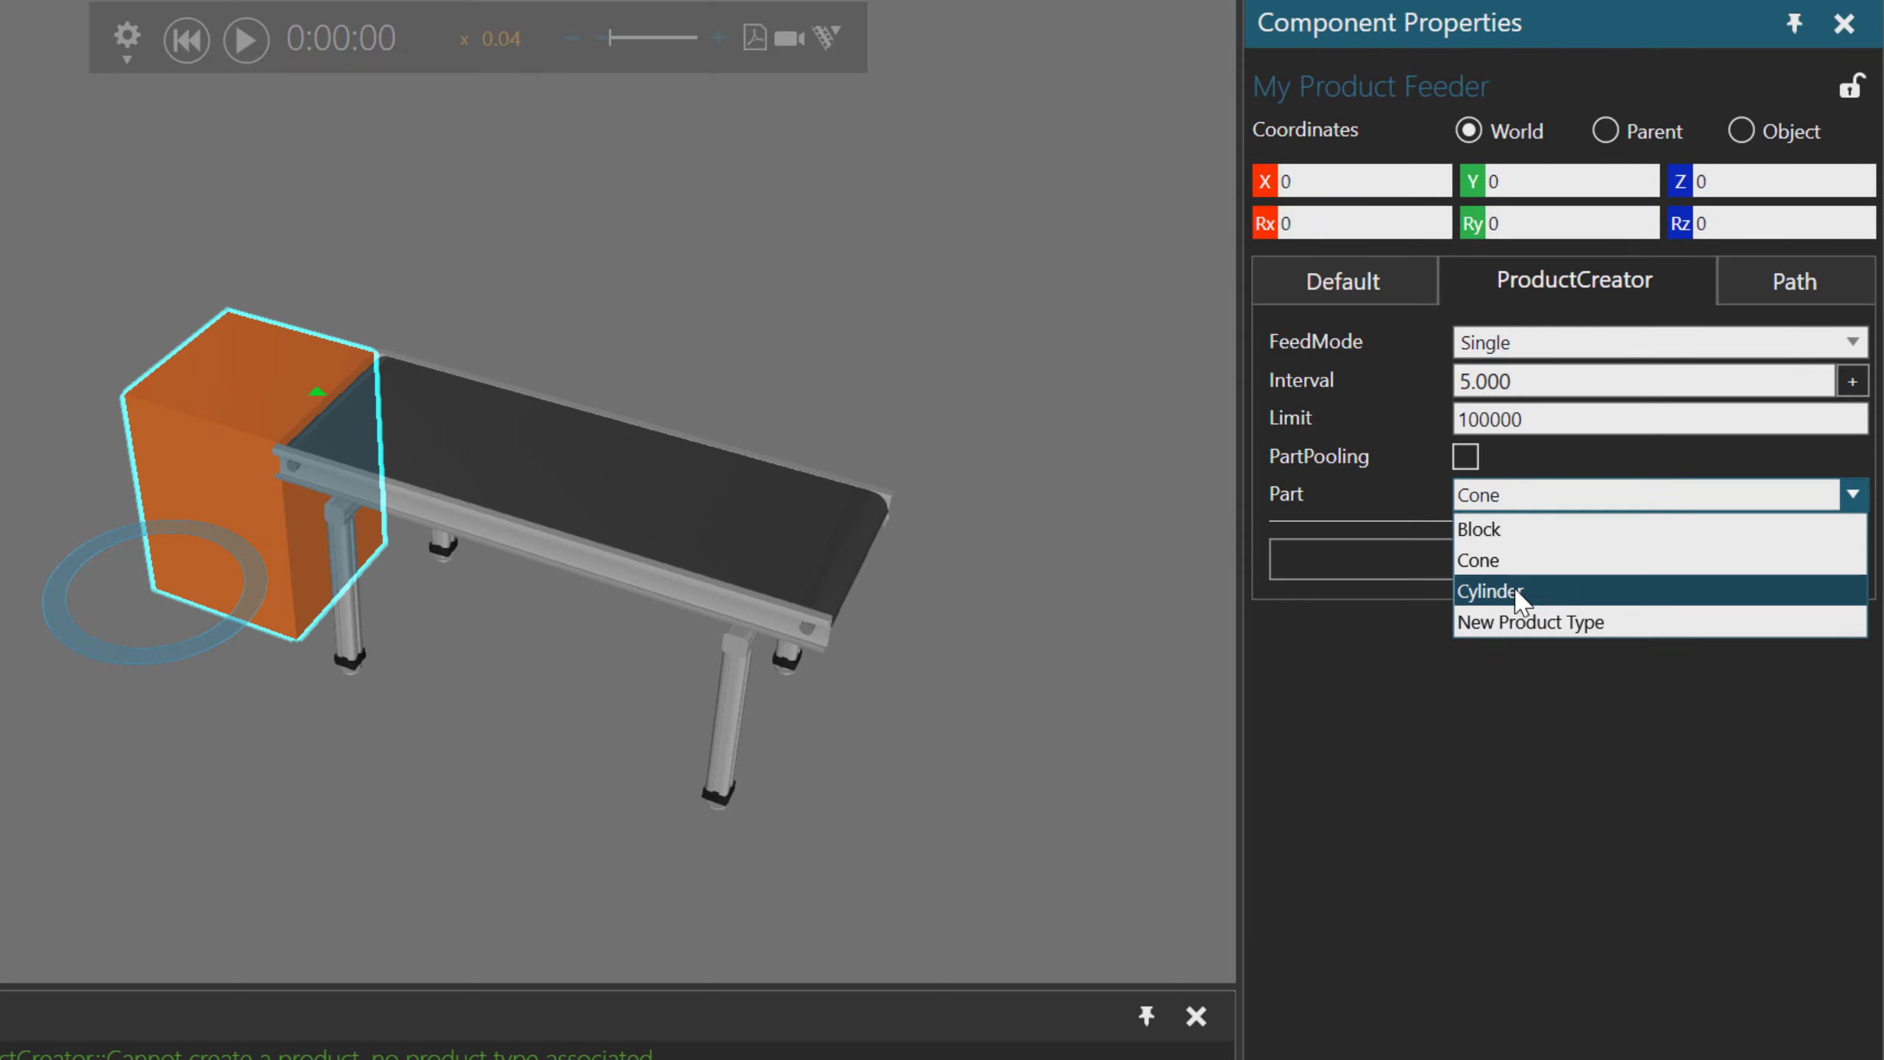
left_click(1490, 592)
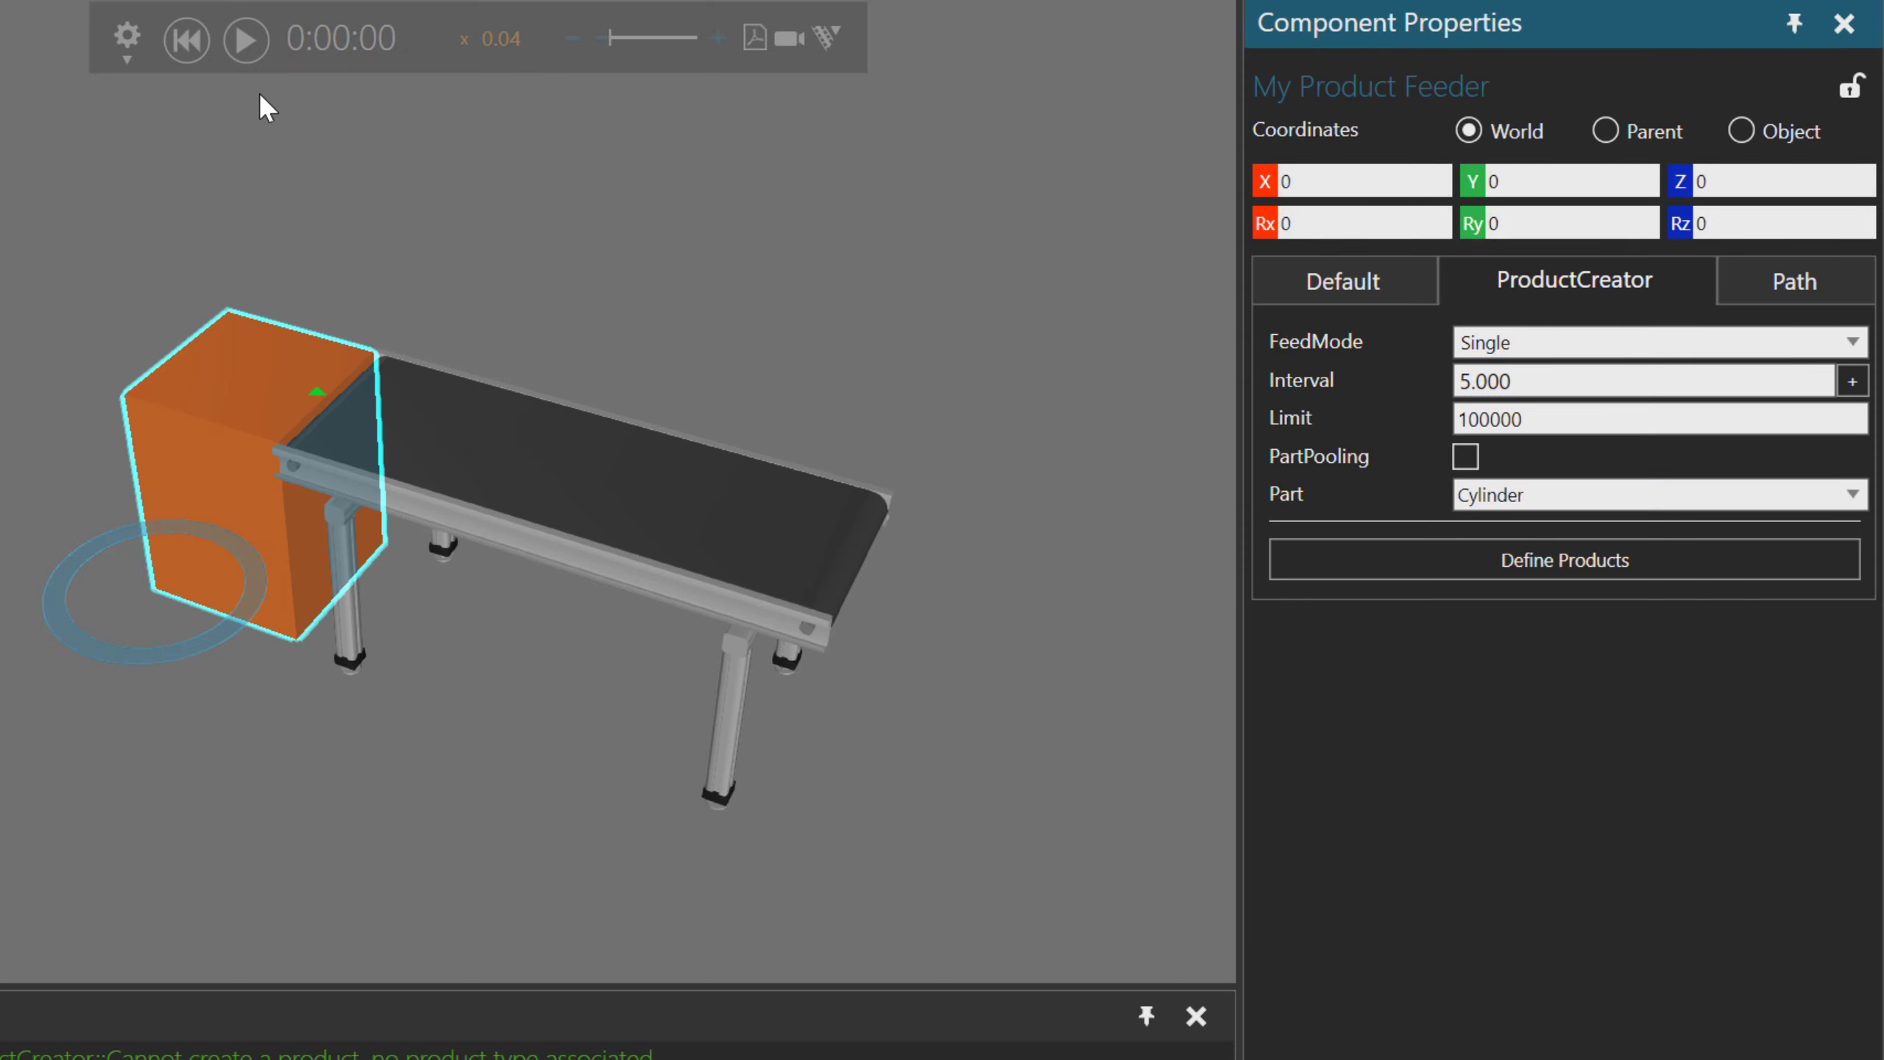
left_click(247, 38)
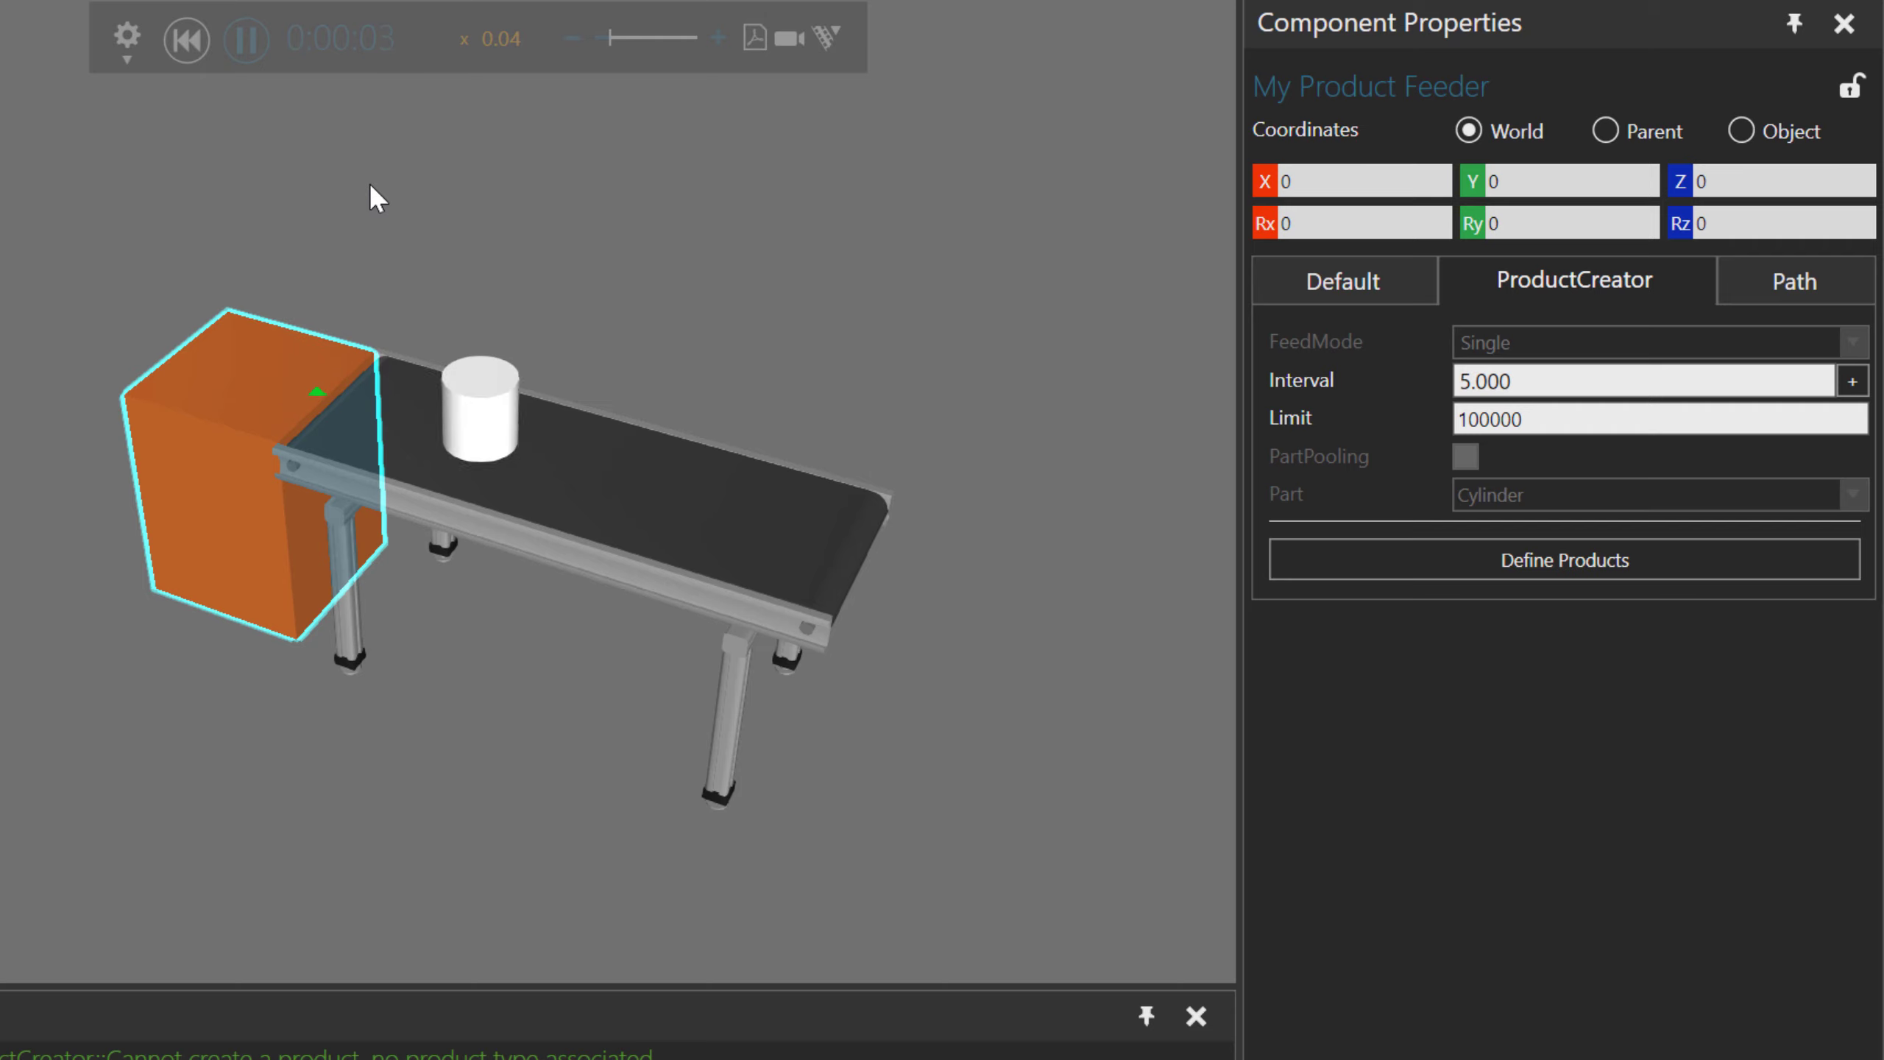
left_click(187, 39)
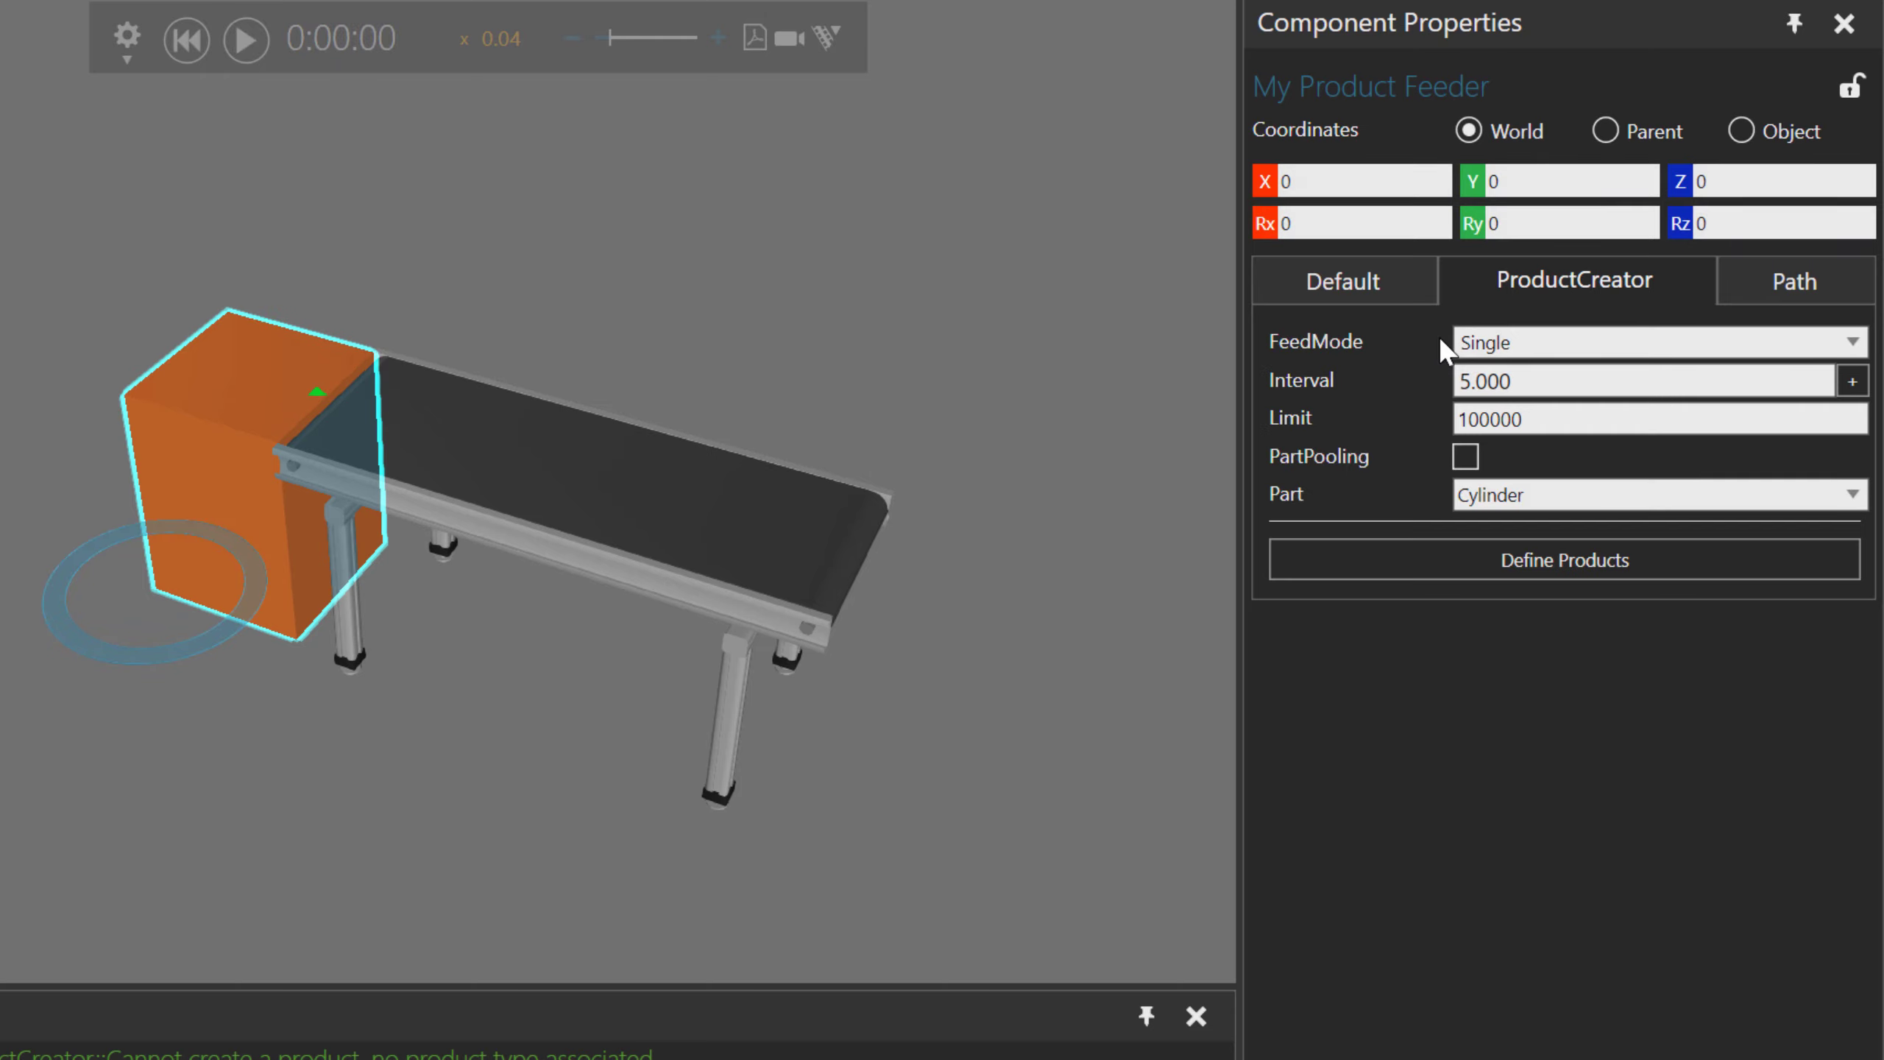
Switch the feeder's feed mode to Batch and add product rows for Block, Cone and Cylinder.
left_click(1535, 346)
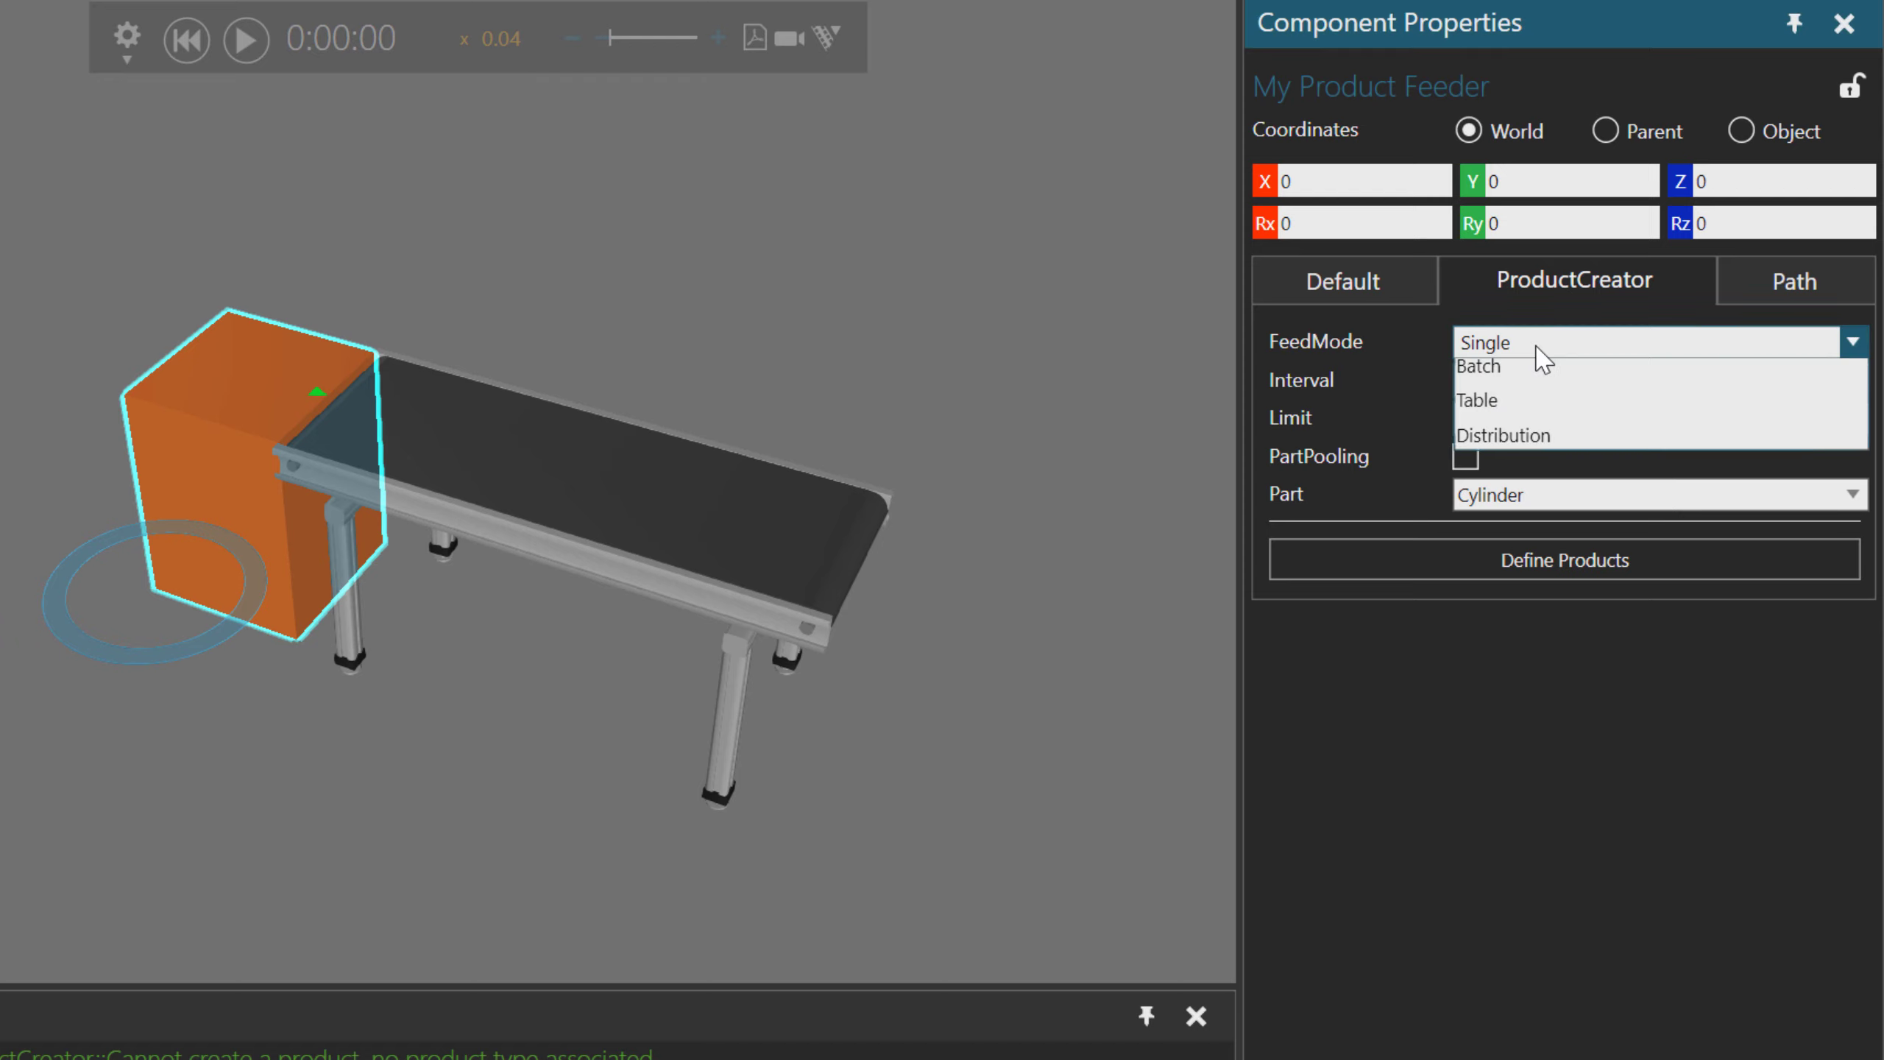
left_click(1539, 412)
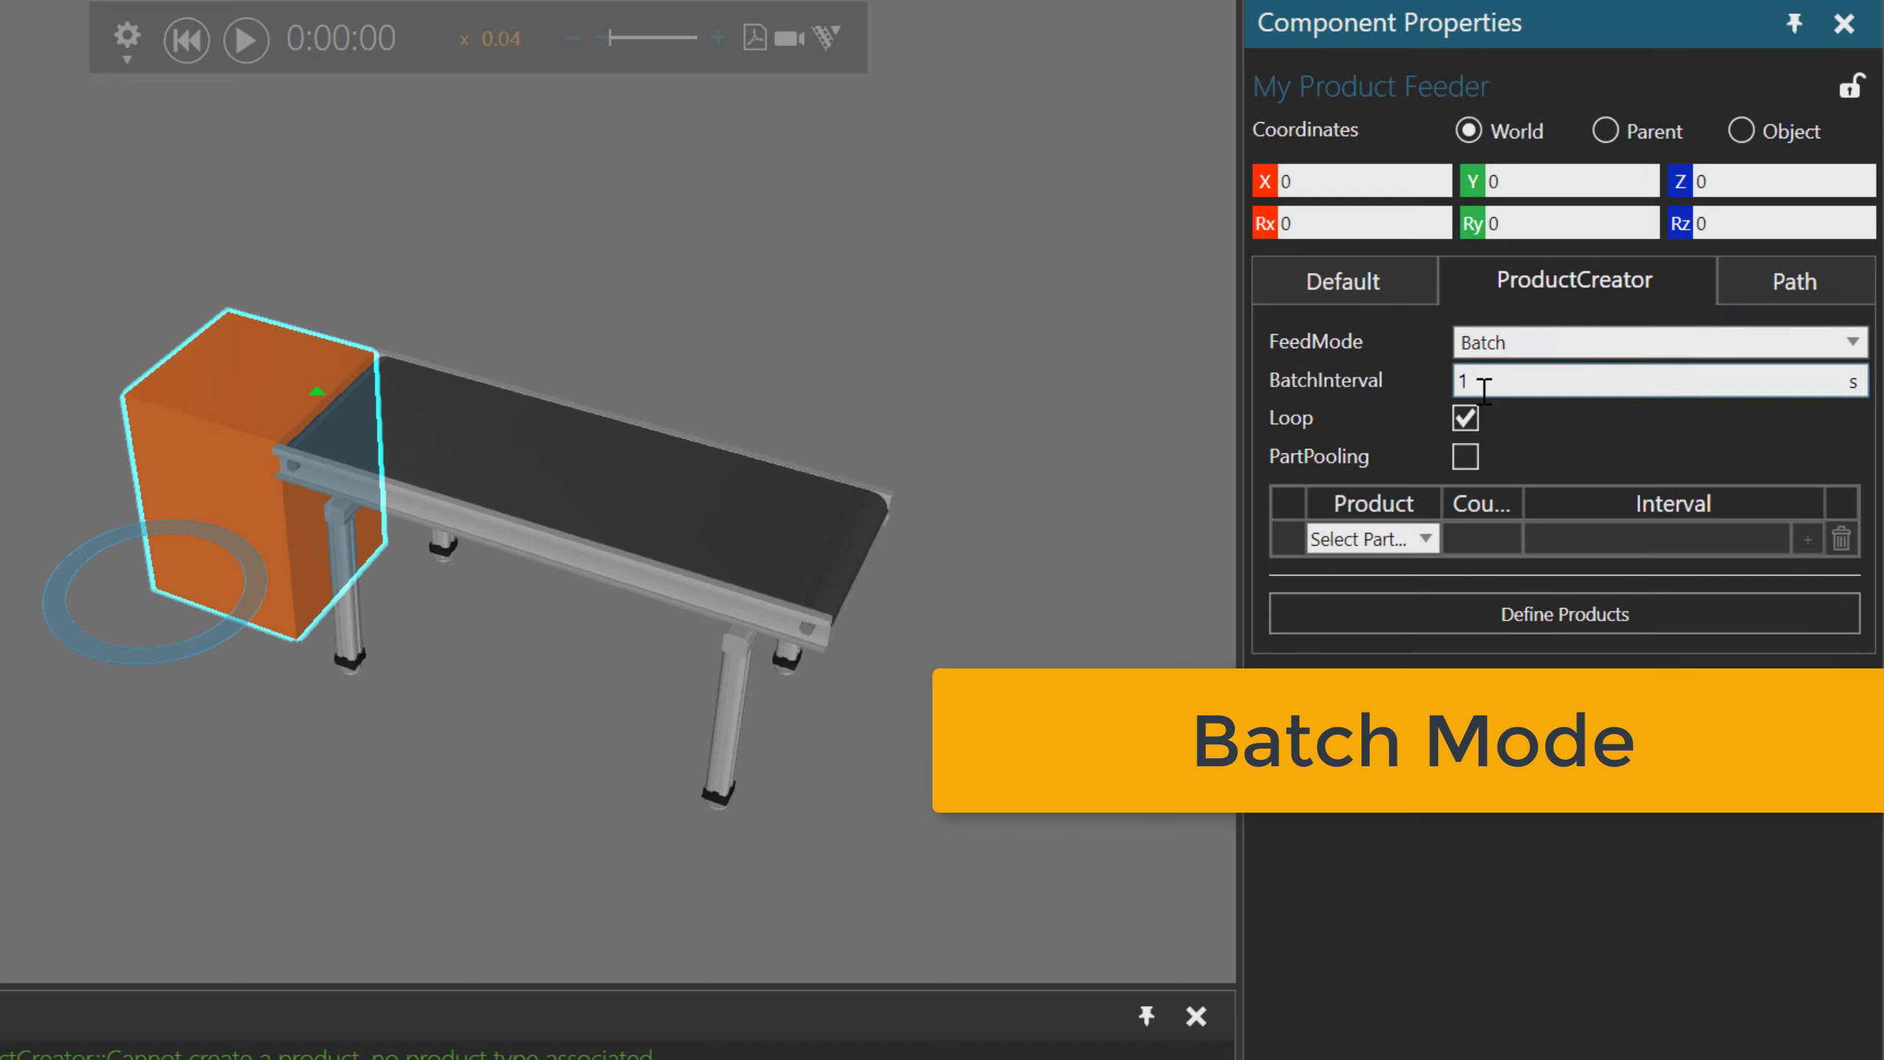
left_click(1425, 537)
left_click(1408, 573)
left_click(1422, 571)
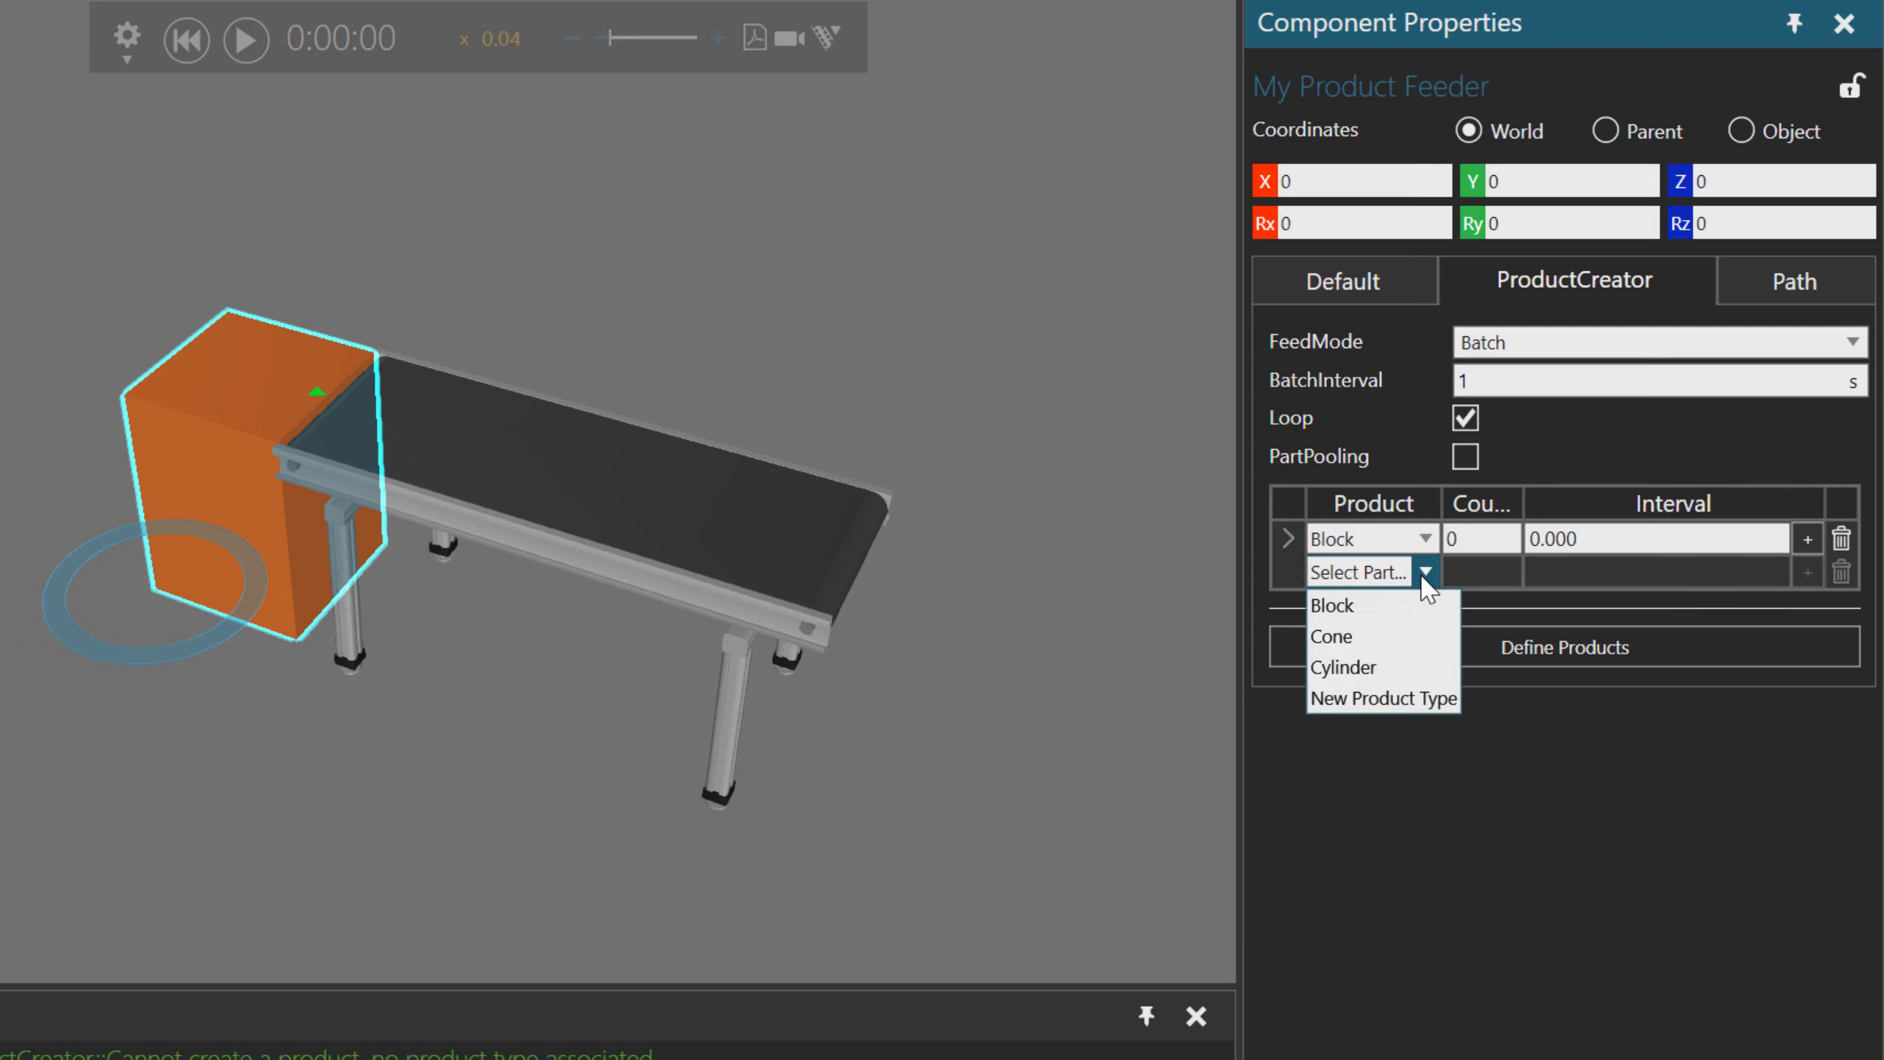
left_click(1416, 635)
left_click(1424, 605)
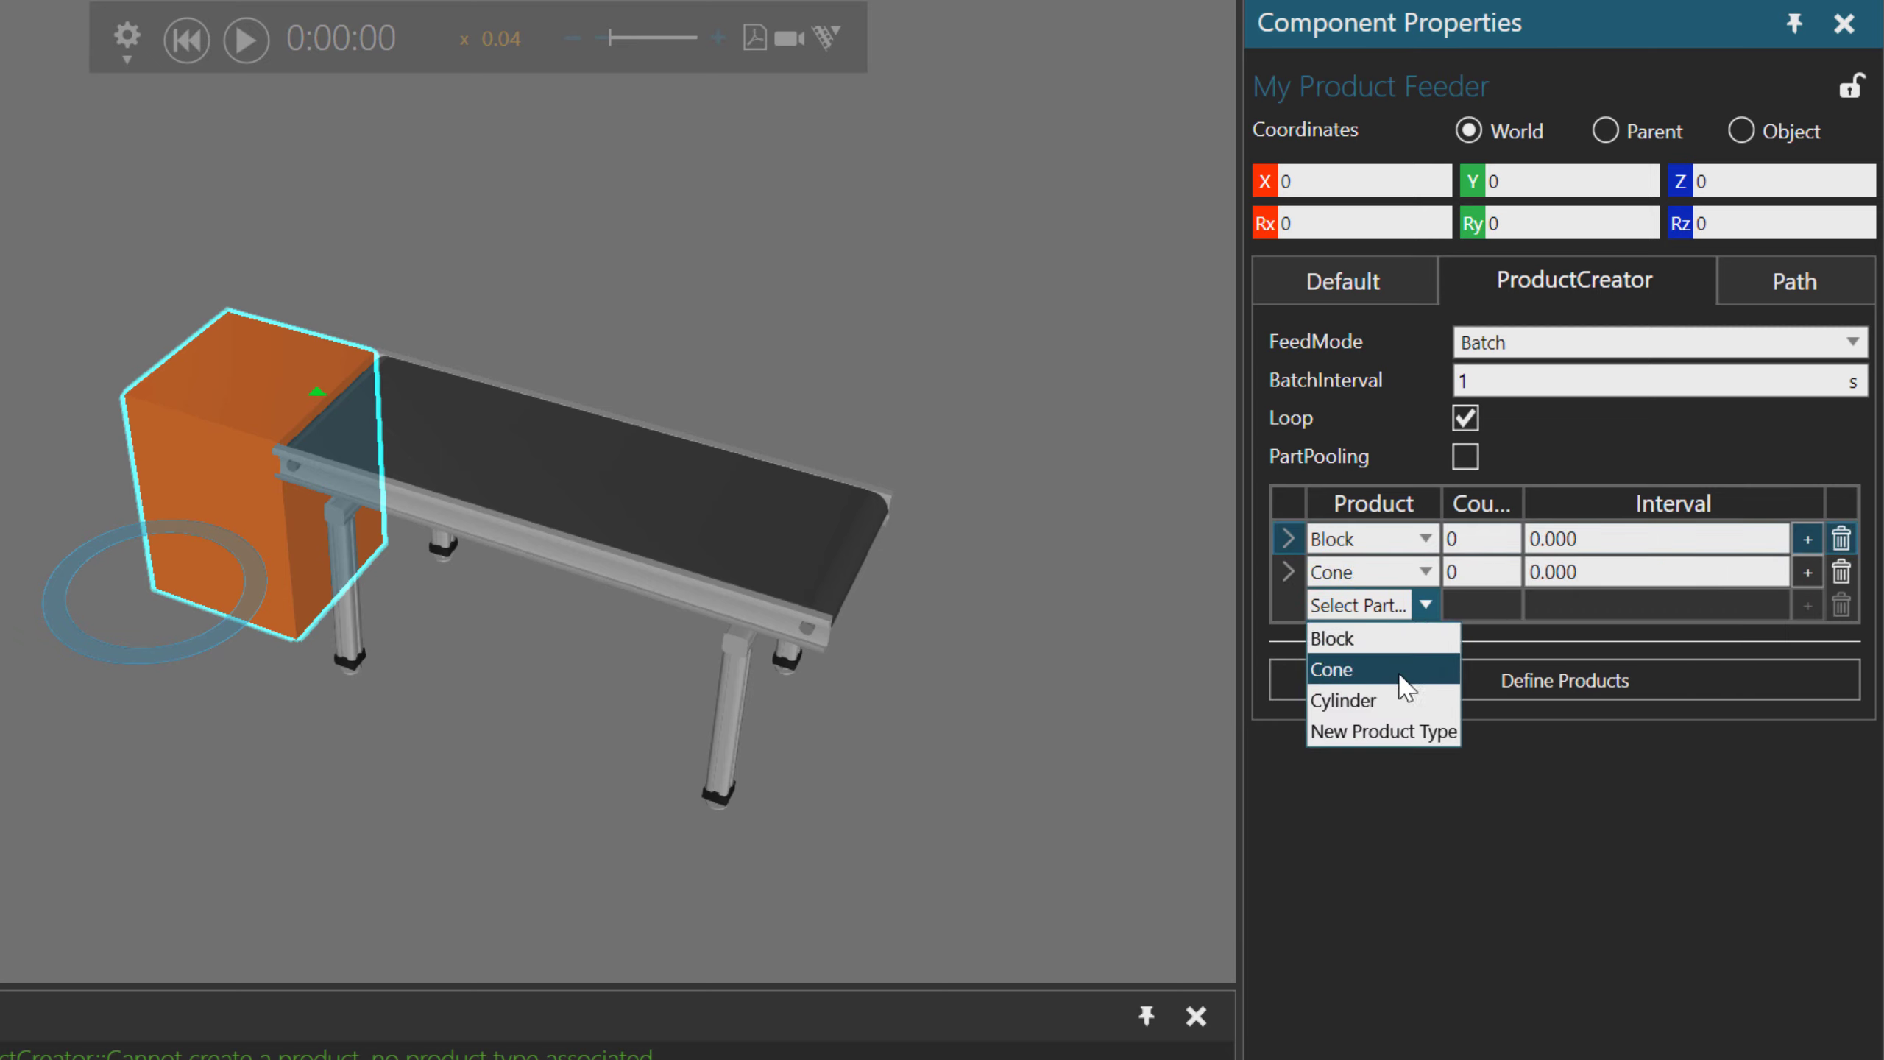
left_click(1391, 700)
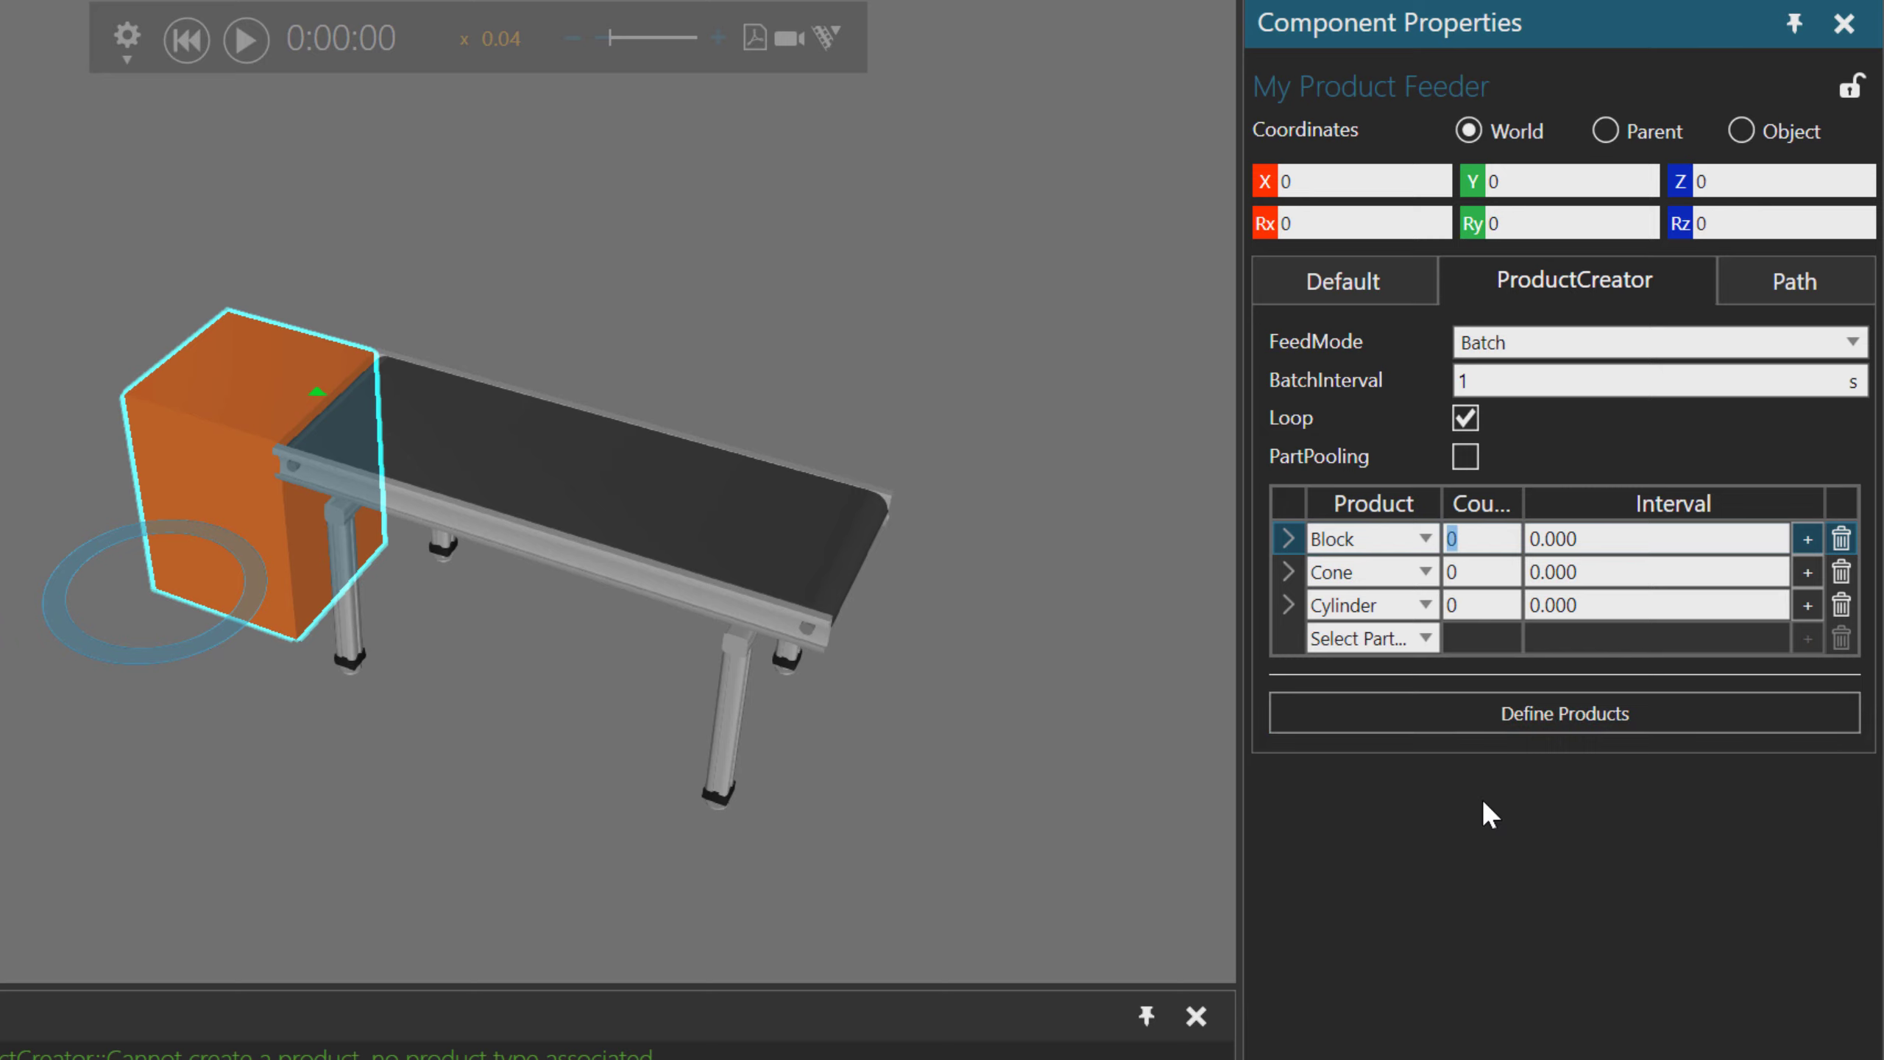
Set the count to 1 for each of the Block, Cone and Cylinder batch rows.
type("1")
left_click(1465, 571)
type("1")
left_click(1477, 604)
type("1")
Set the batch interval to 10 s and test the batches with a simulation run.
key("ctrl+a")
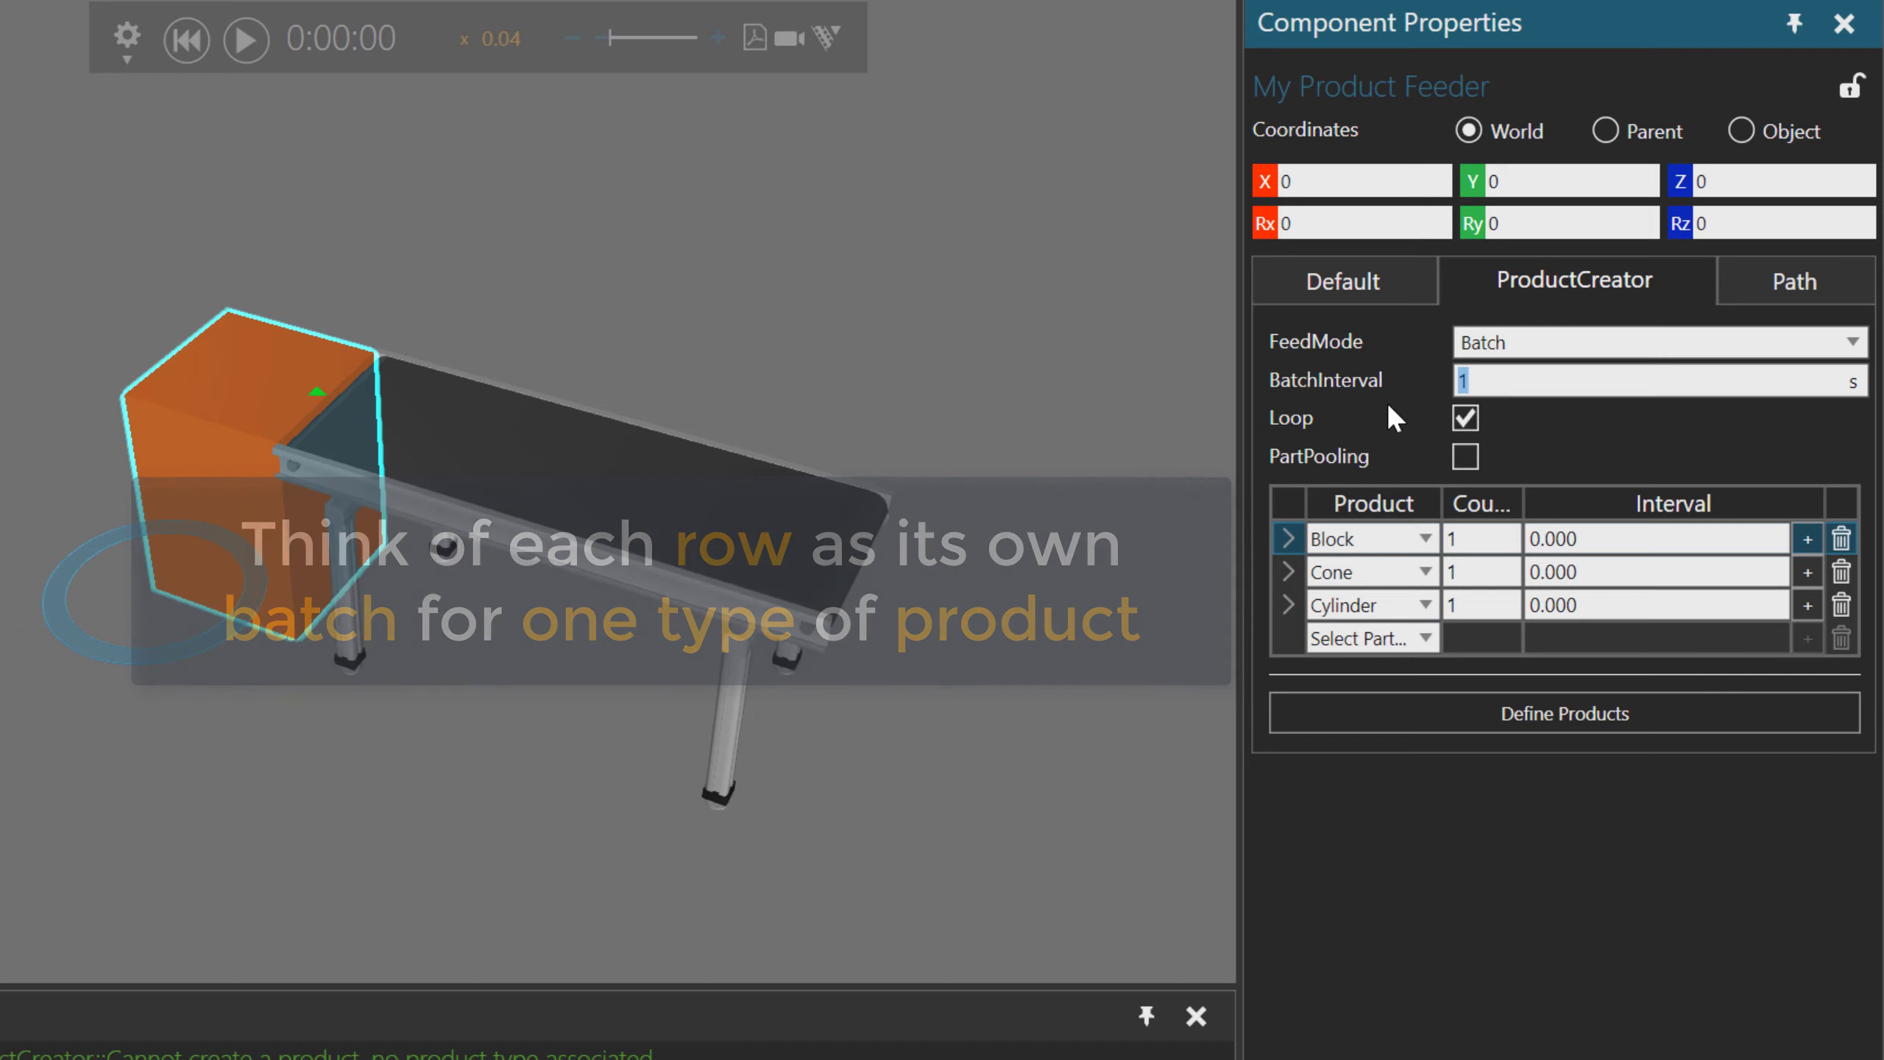
type("10")
key("Return")
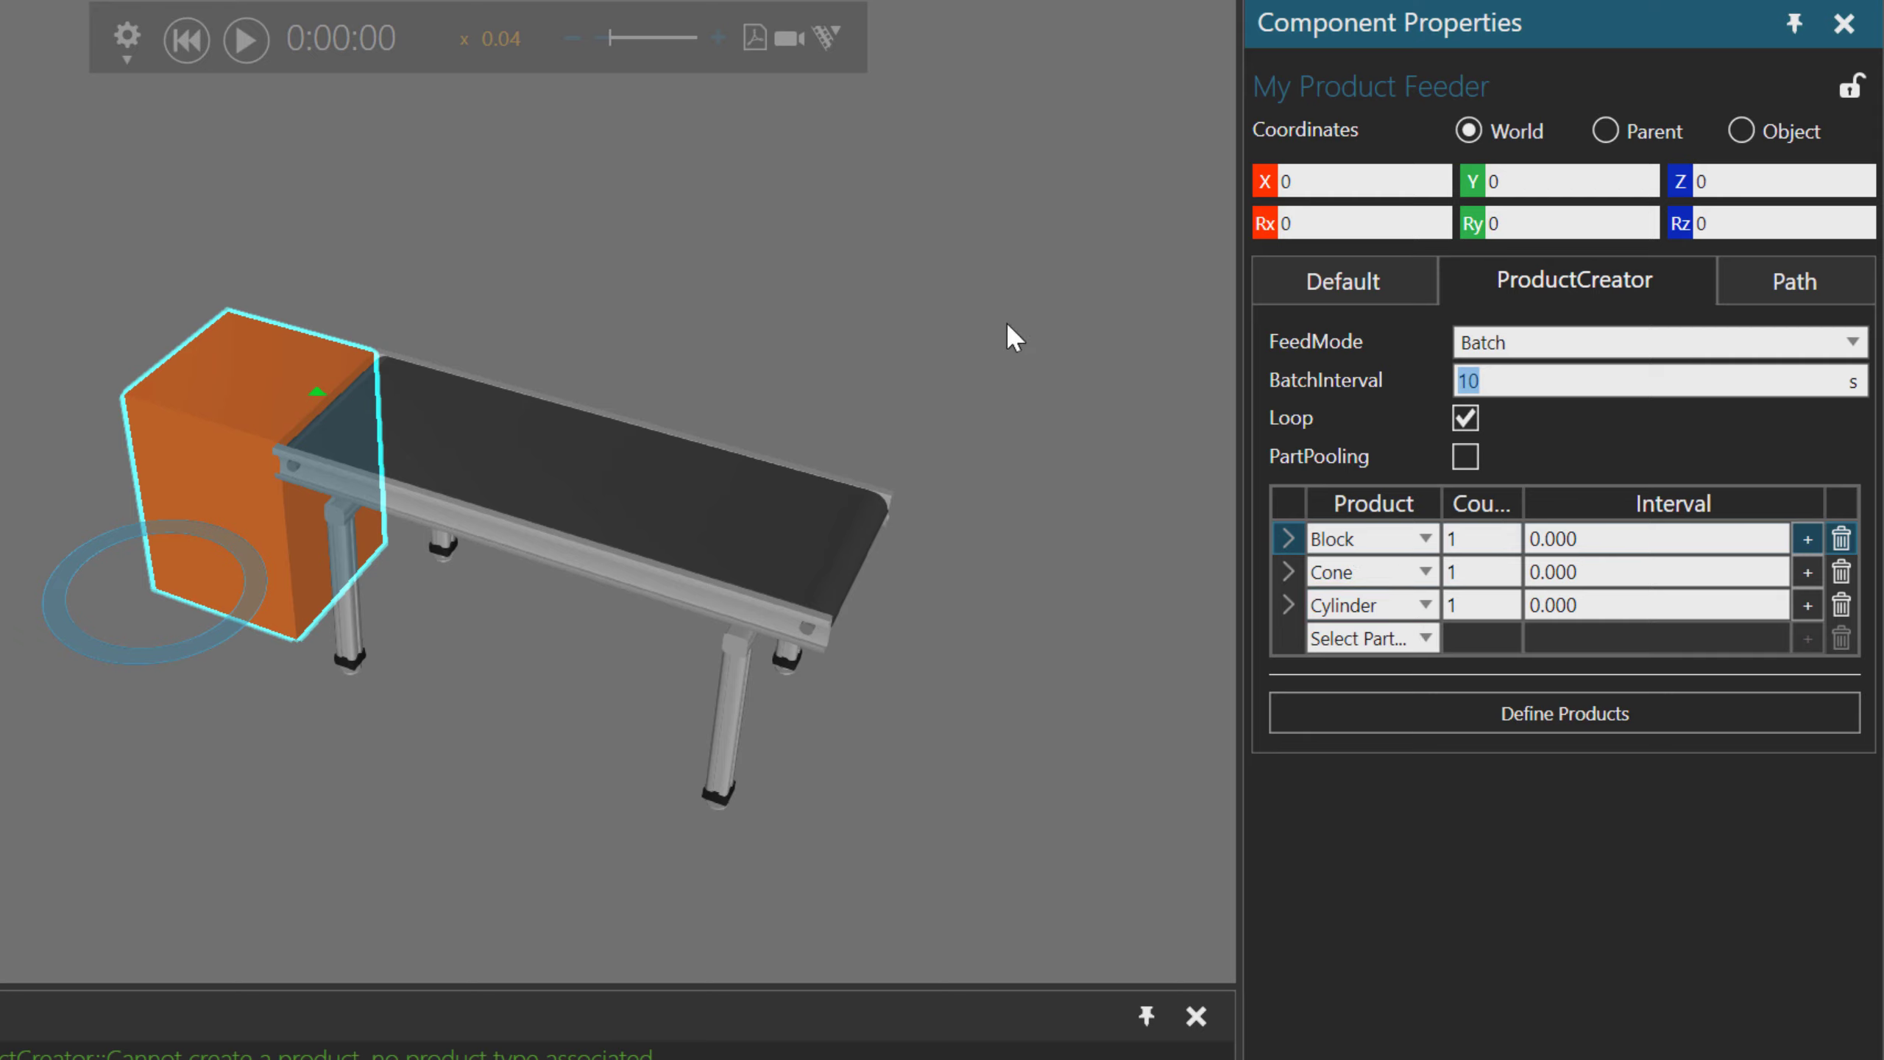
left_click(246, 38)
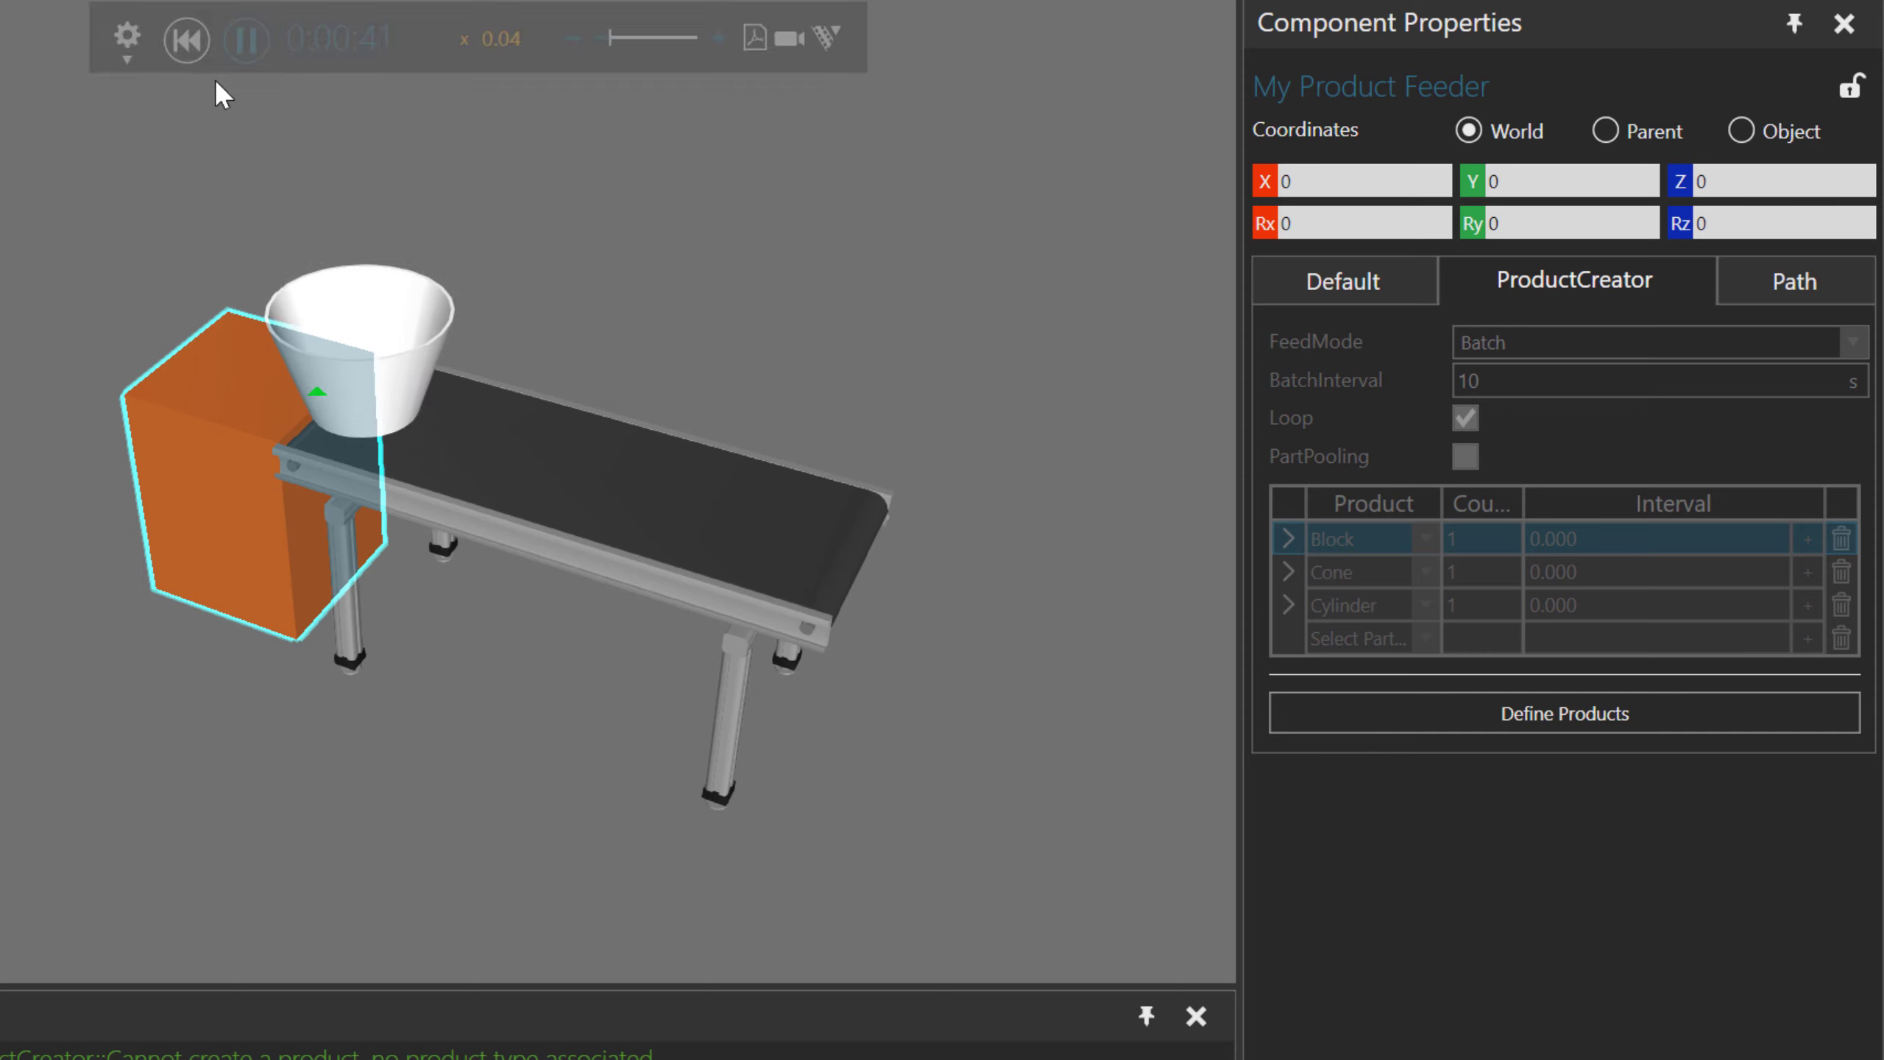
left_click(187, 39)
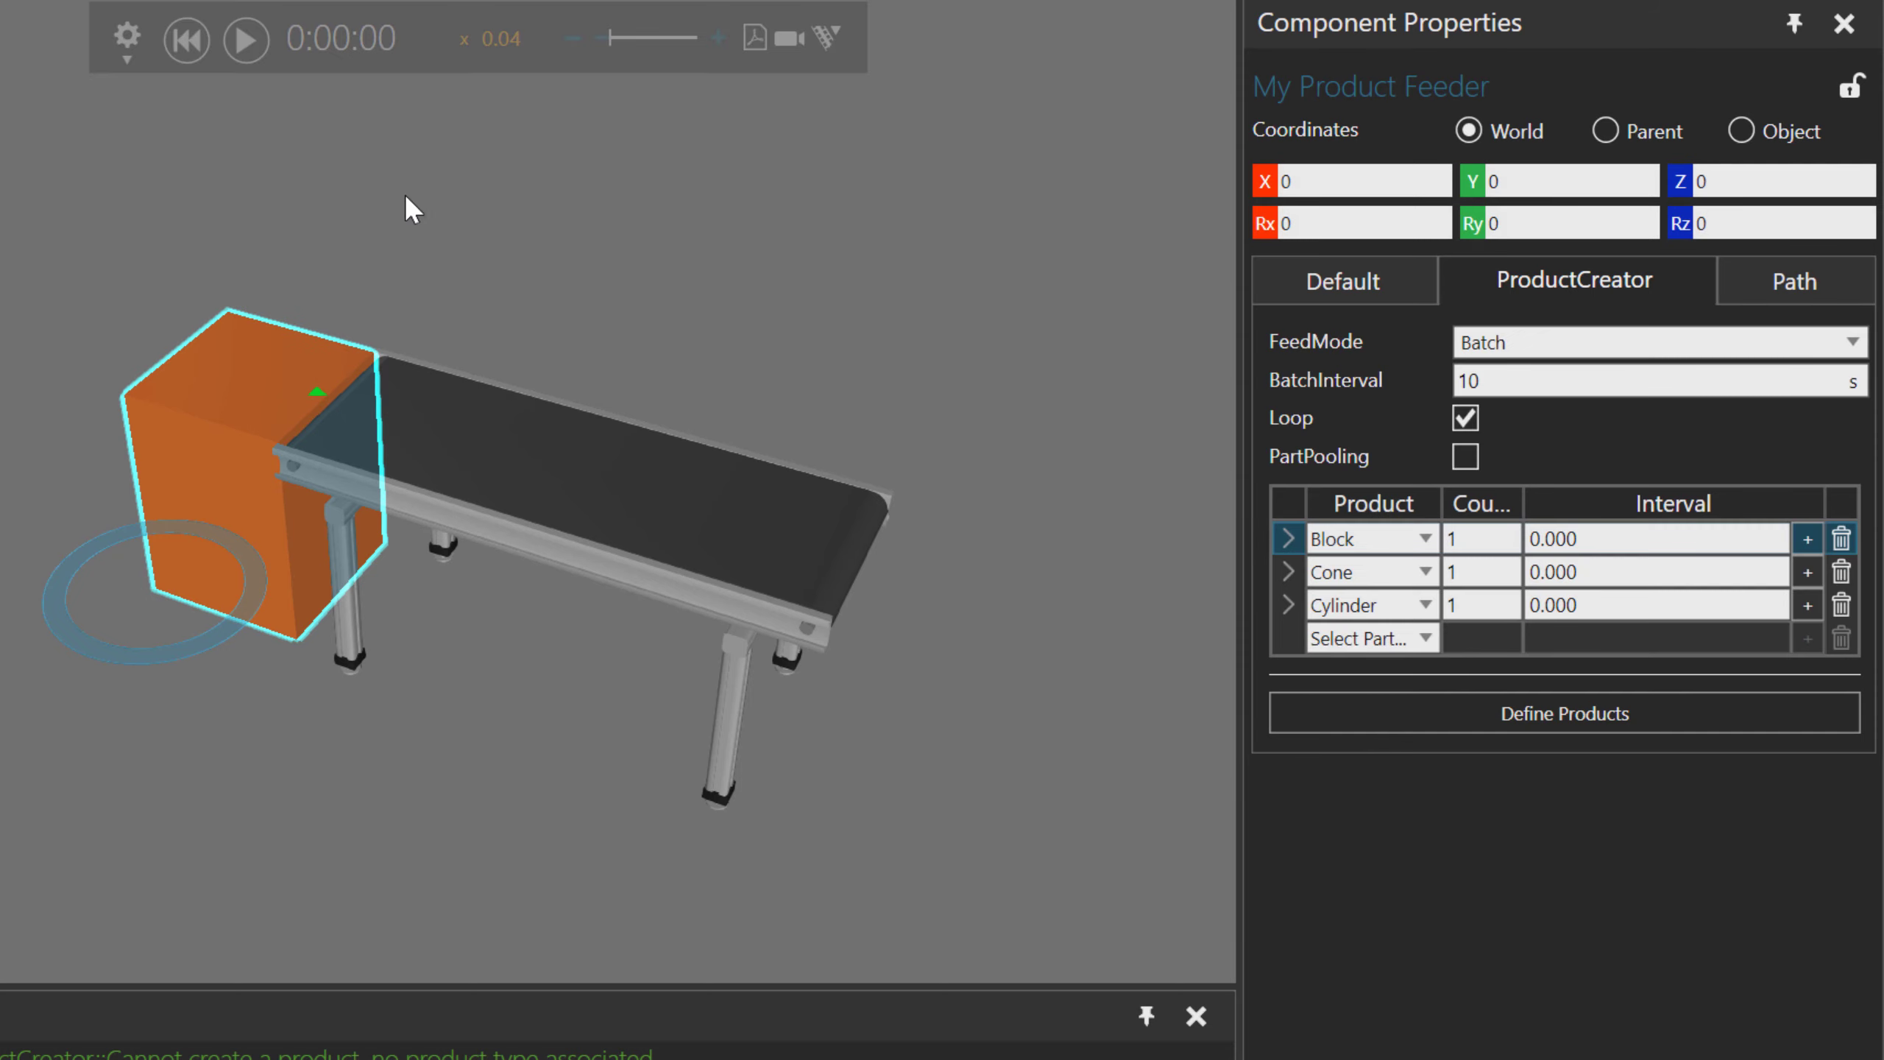
Set the Block row's count to 3 and interval to 5, and run the simulation.
left_click(1495, 540)
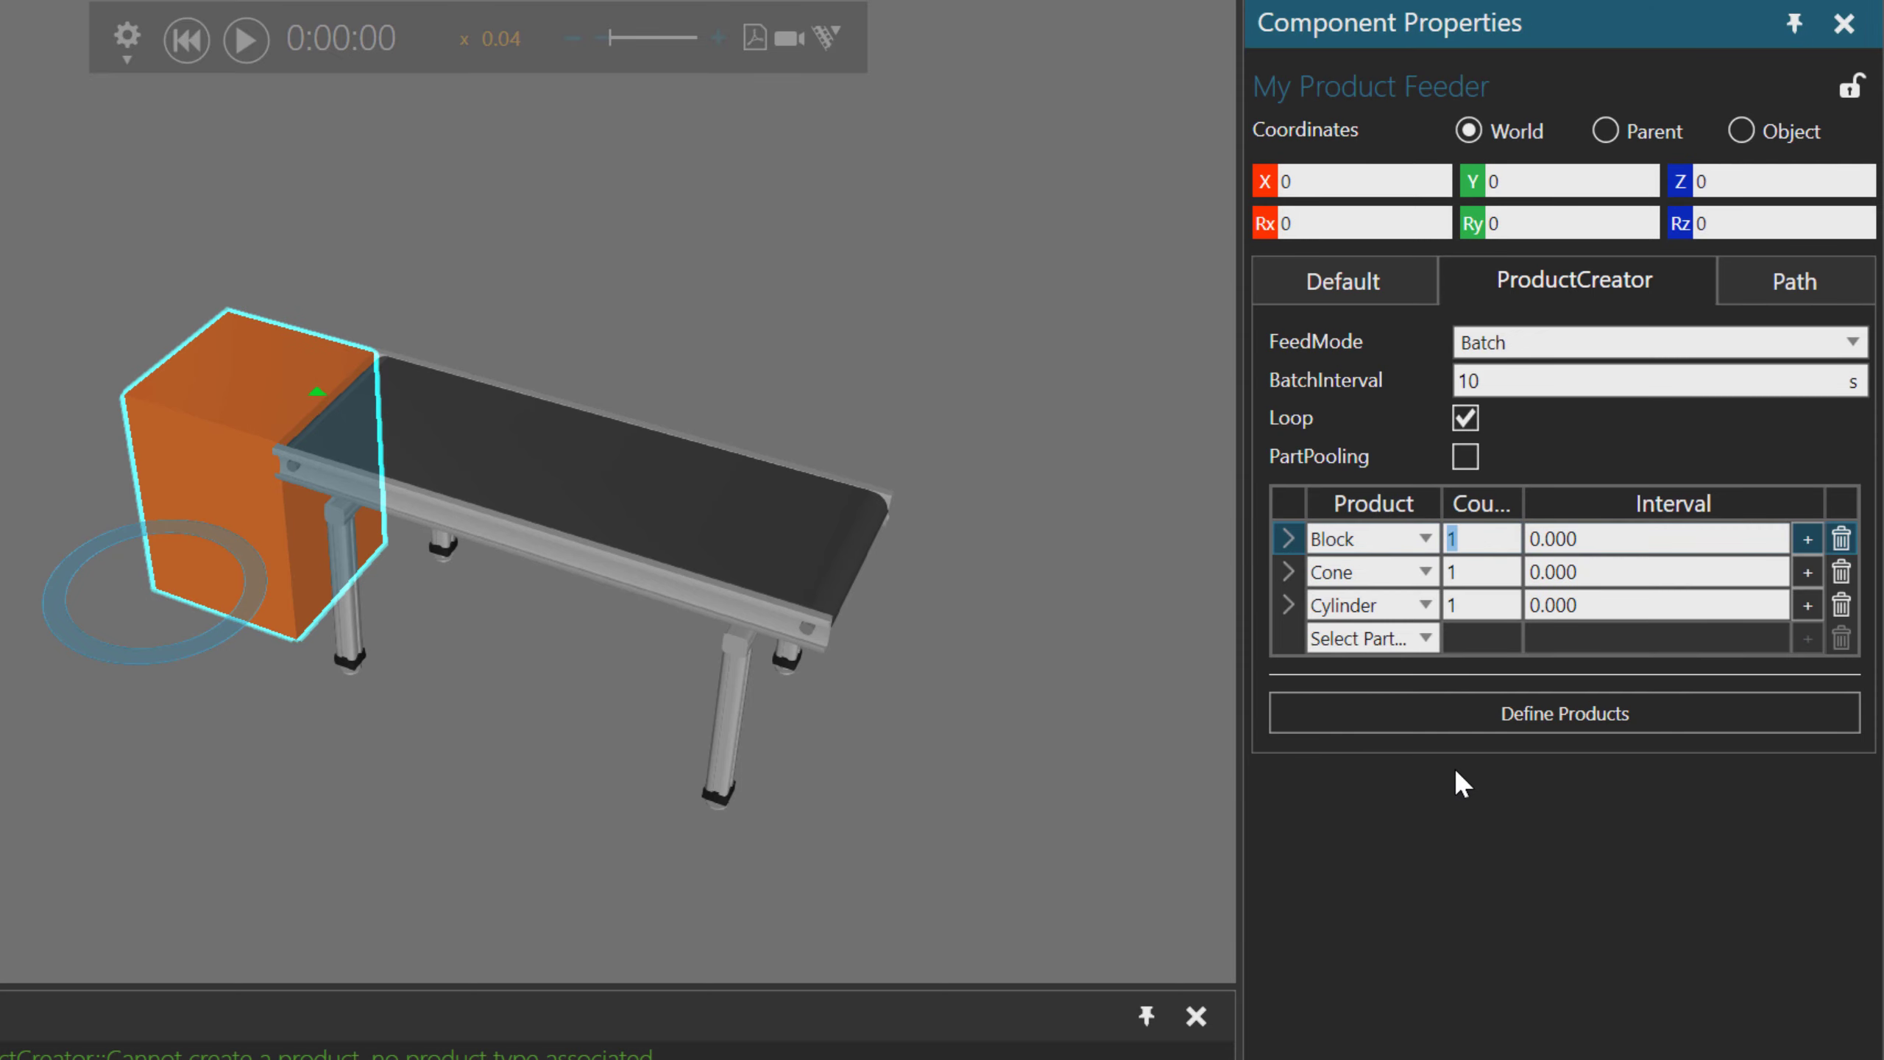
type("3")
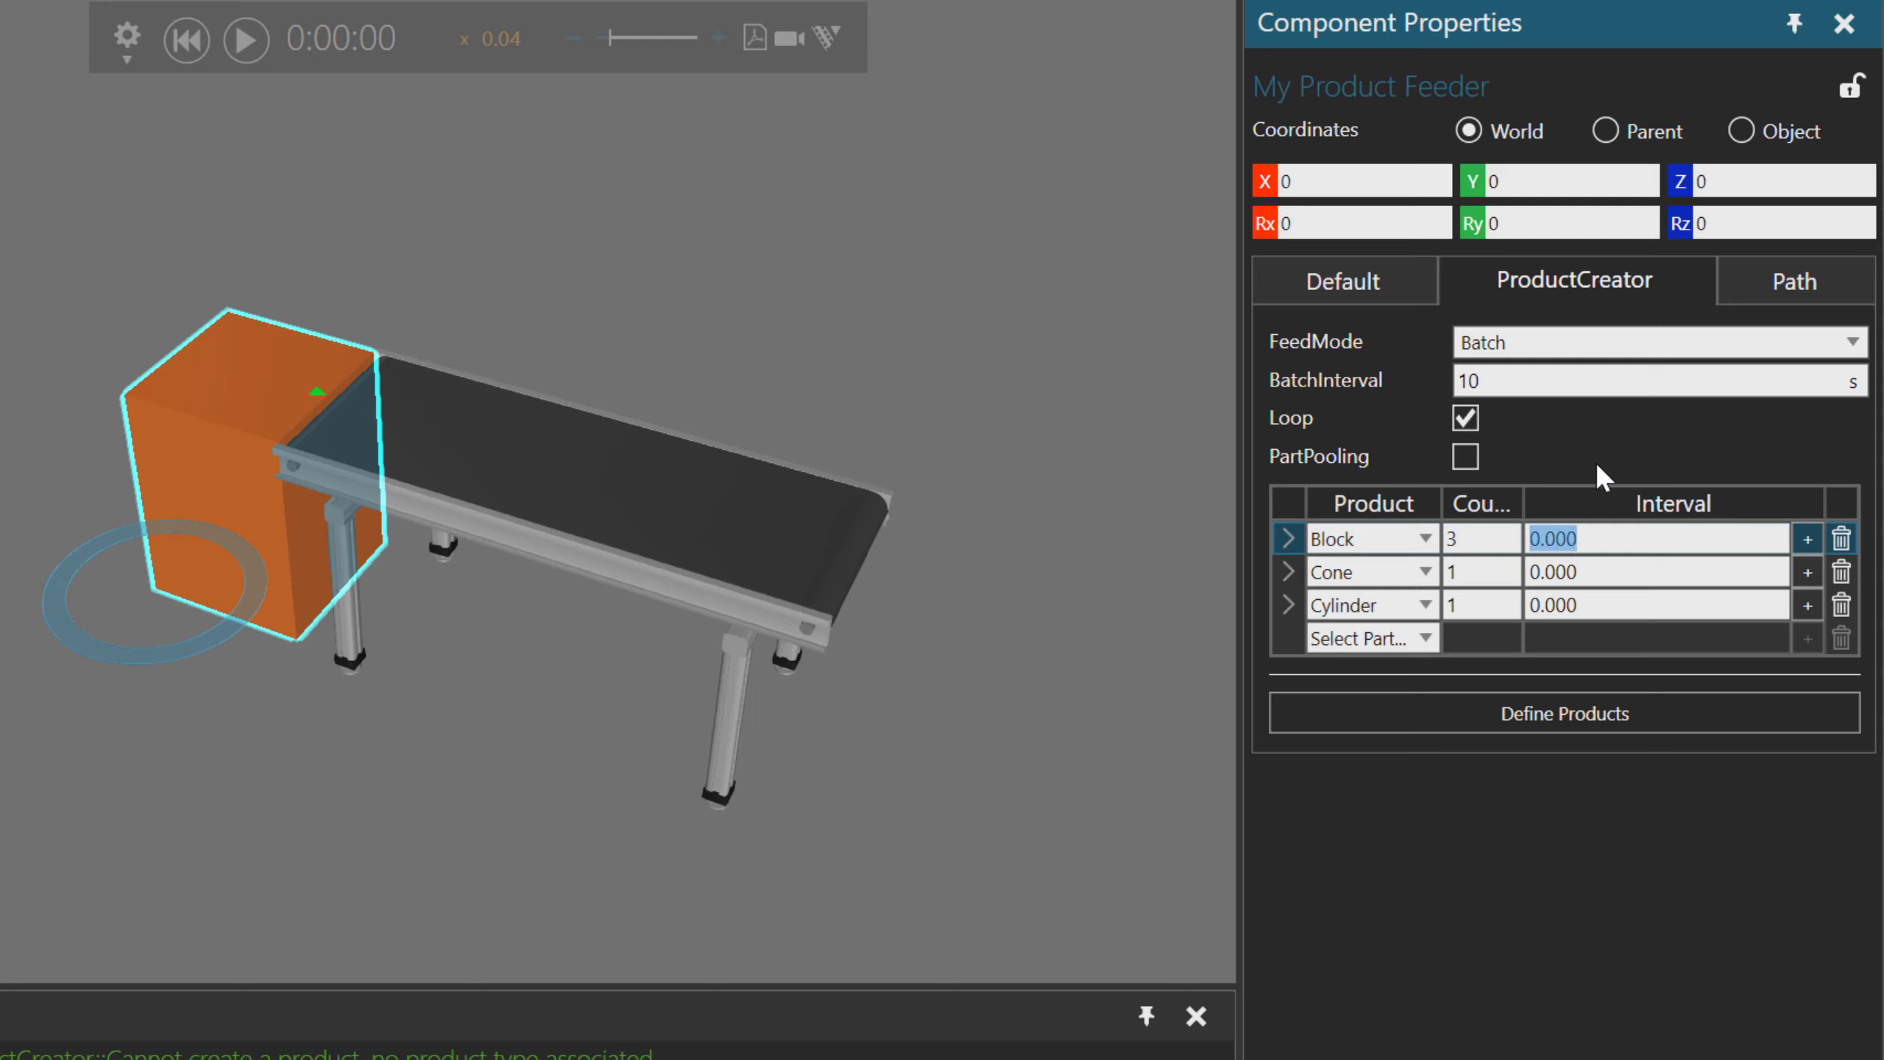
type("5")
key("Return")
left_click(246, 39)
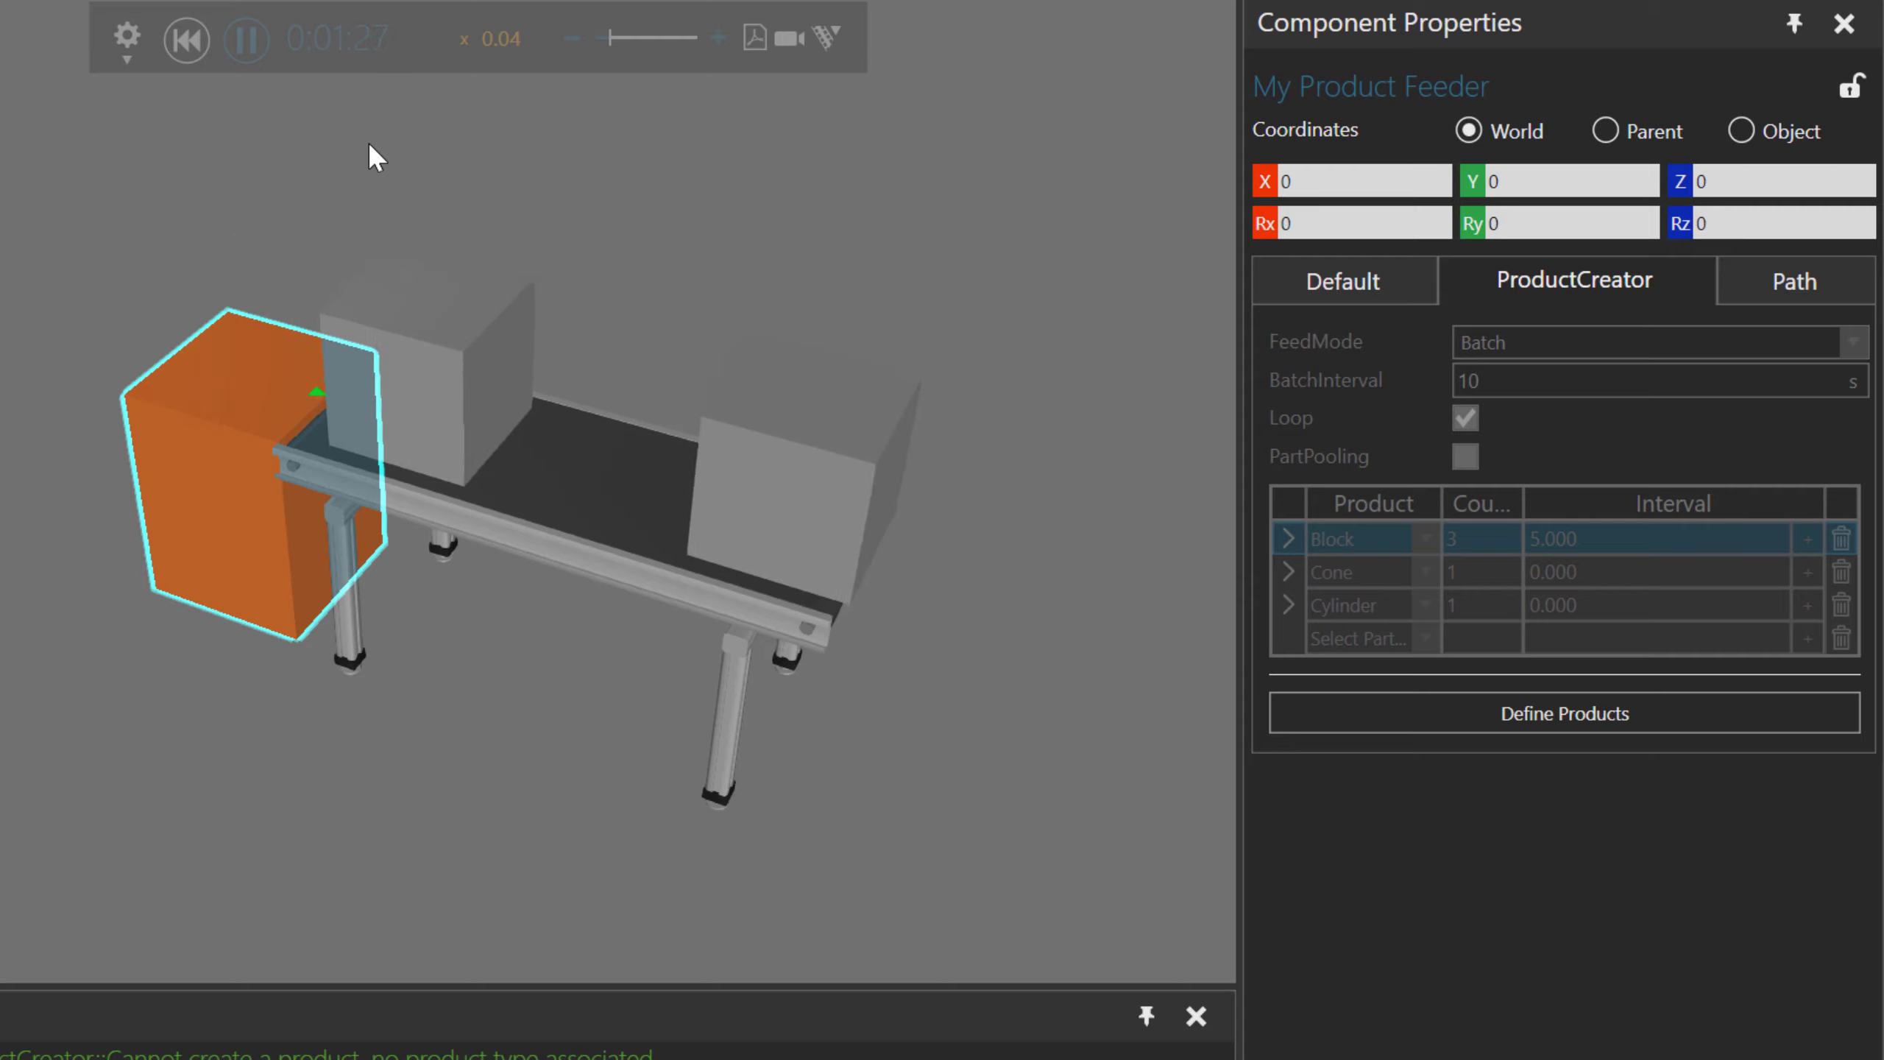
Reset the simulation, switch the feeder's feed mode to Distribution, and add product rows for Block and Cylinder.
left_click(186, 38)
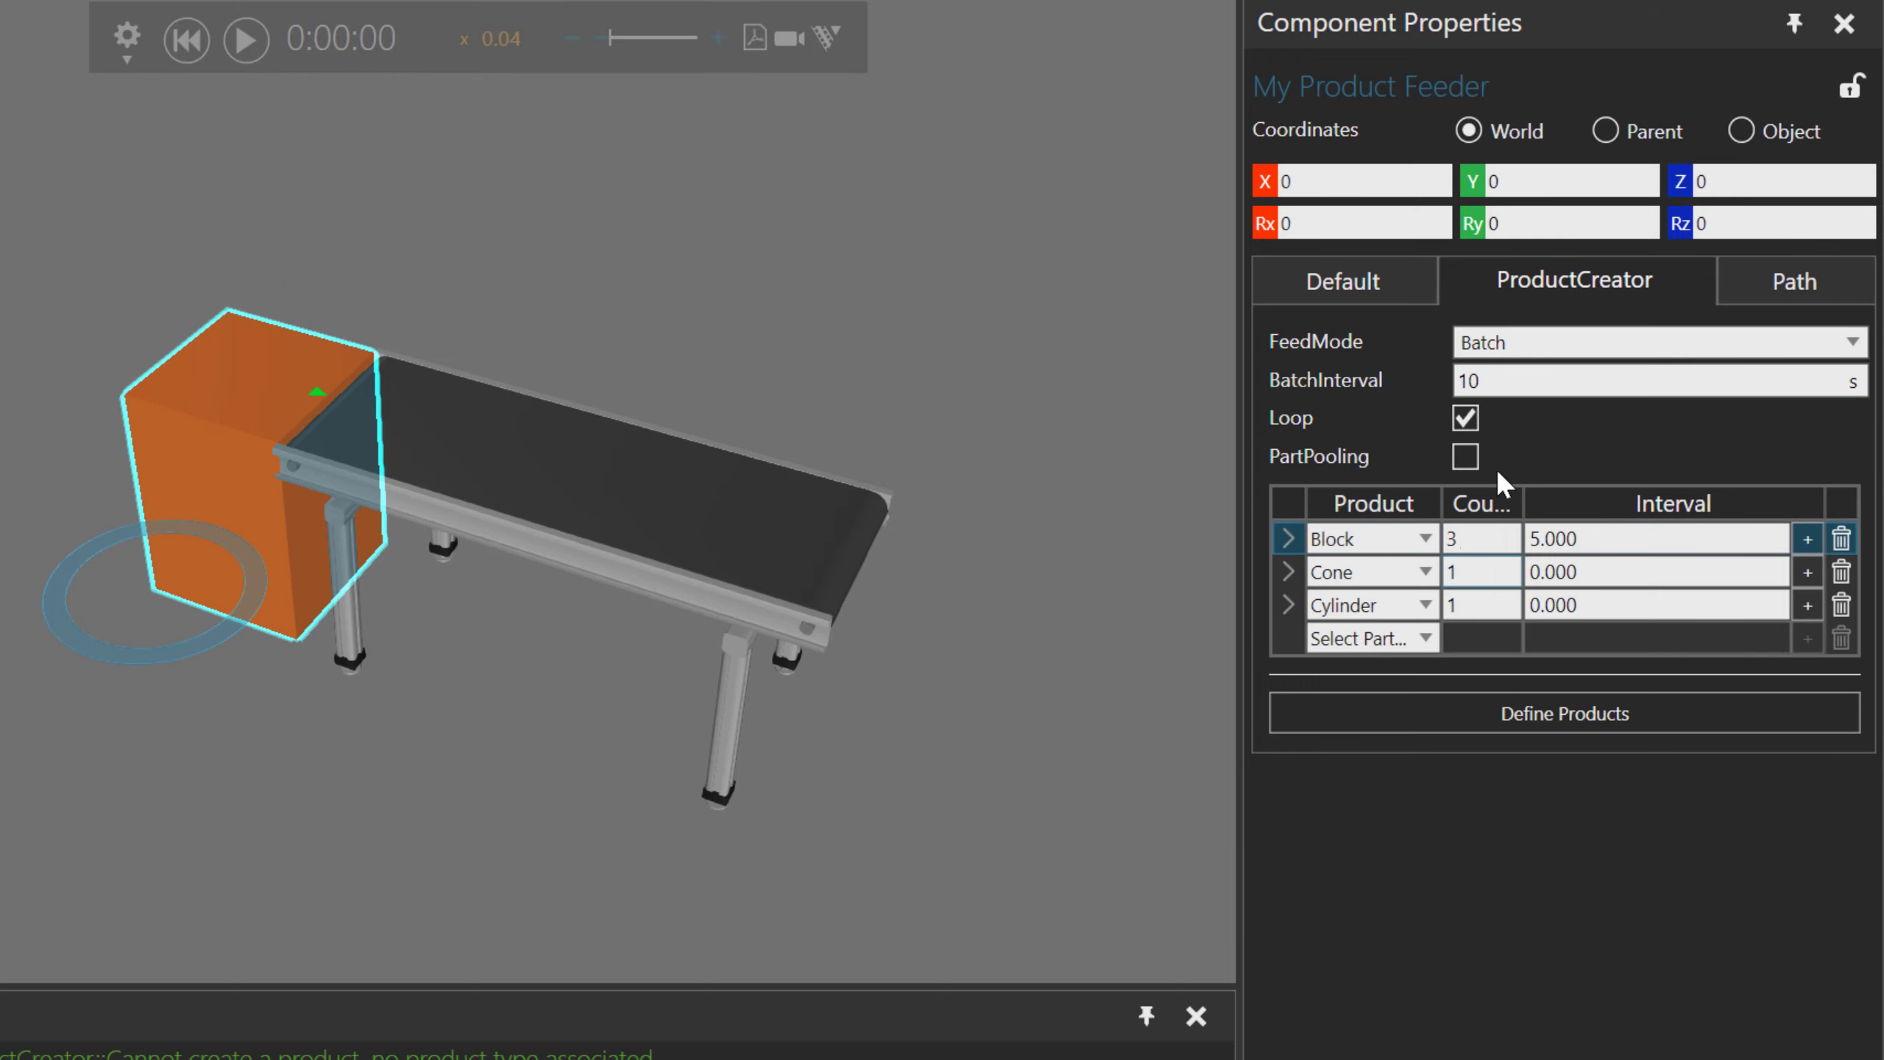
left_click(1546, 348)
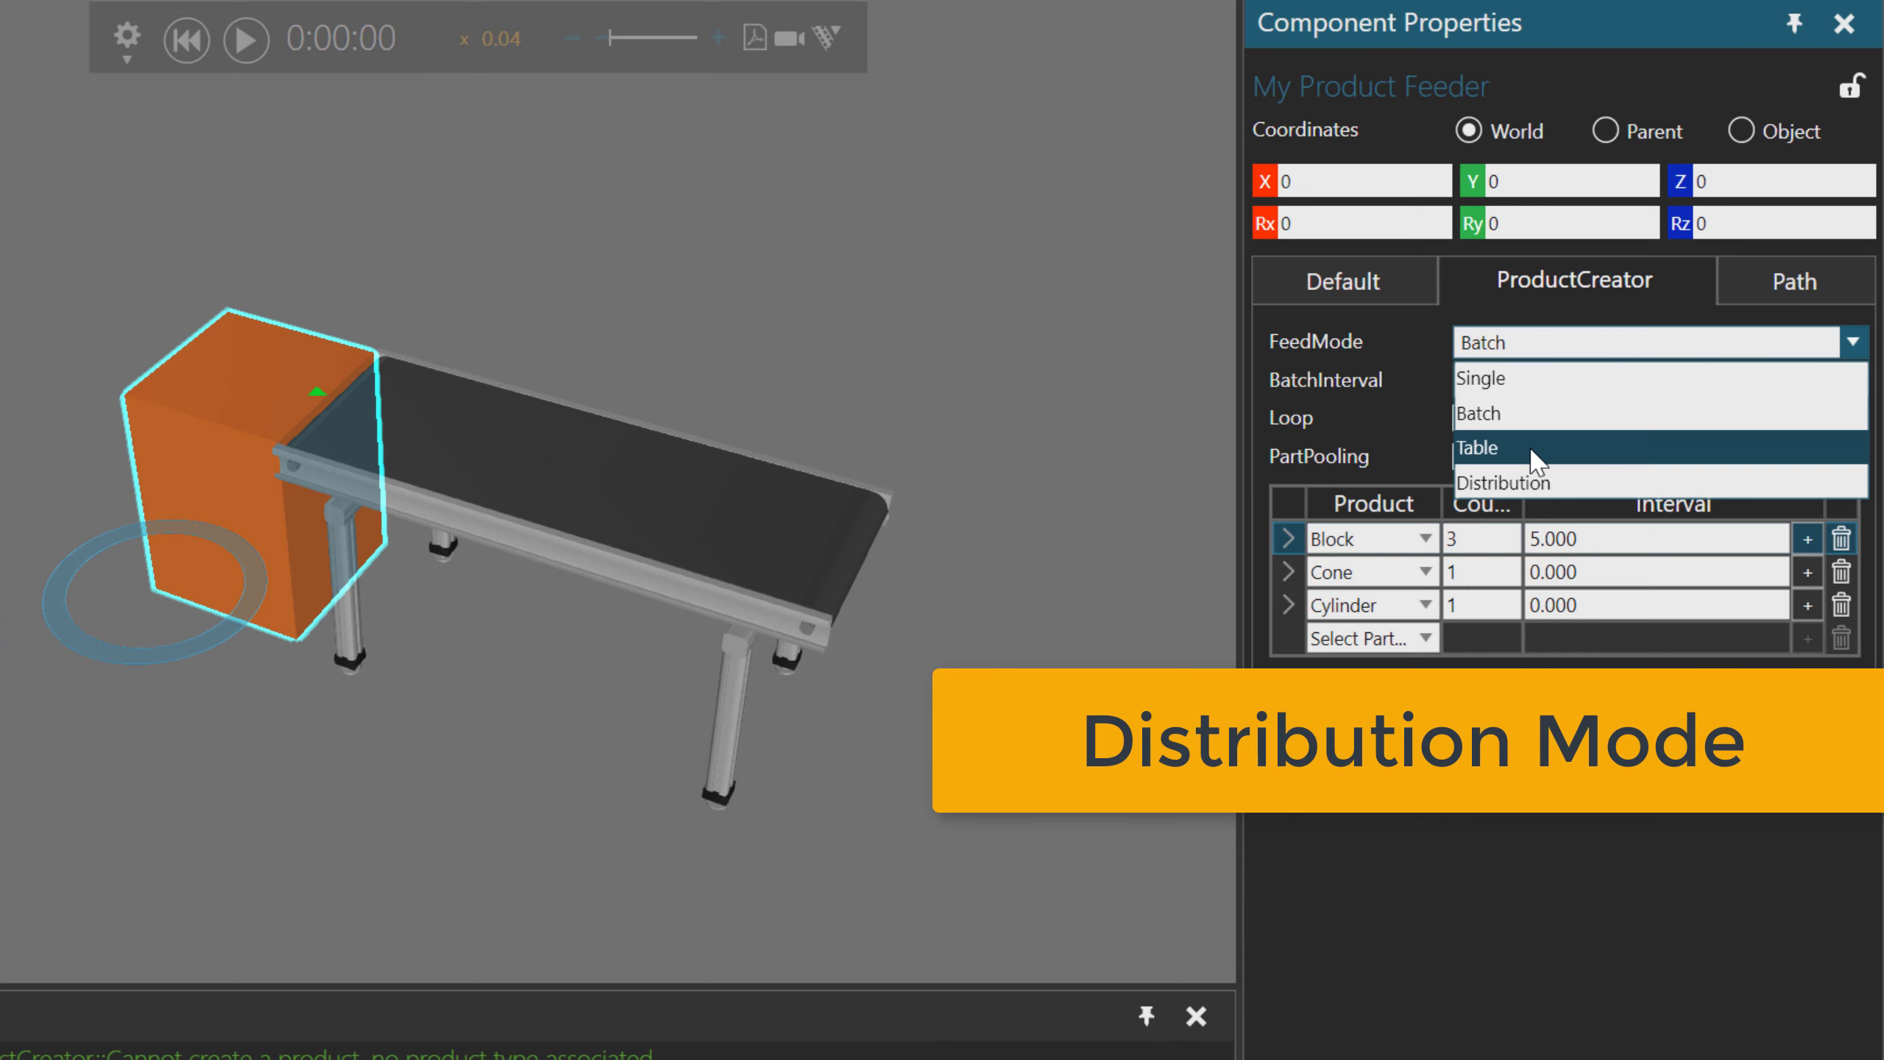
left_click(1555, 481)
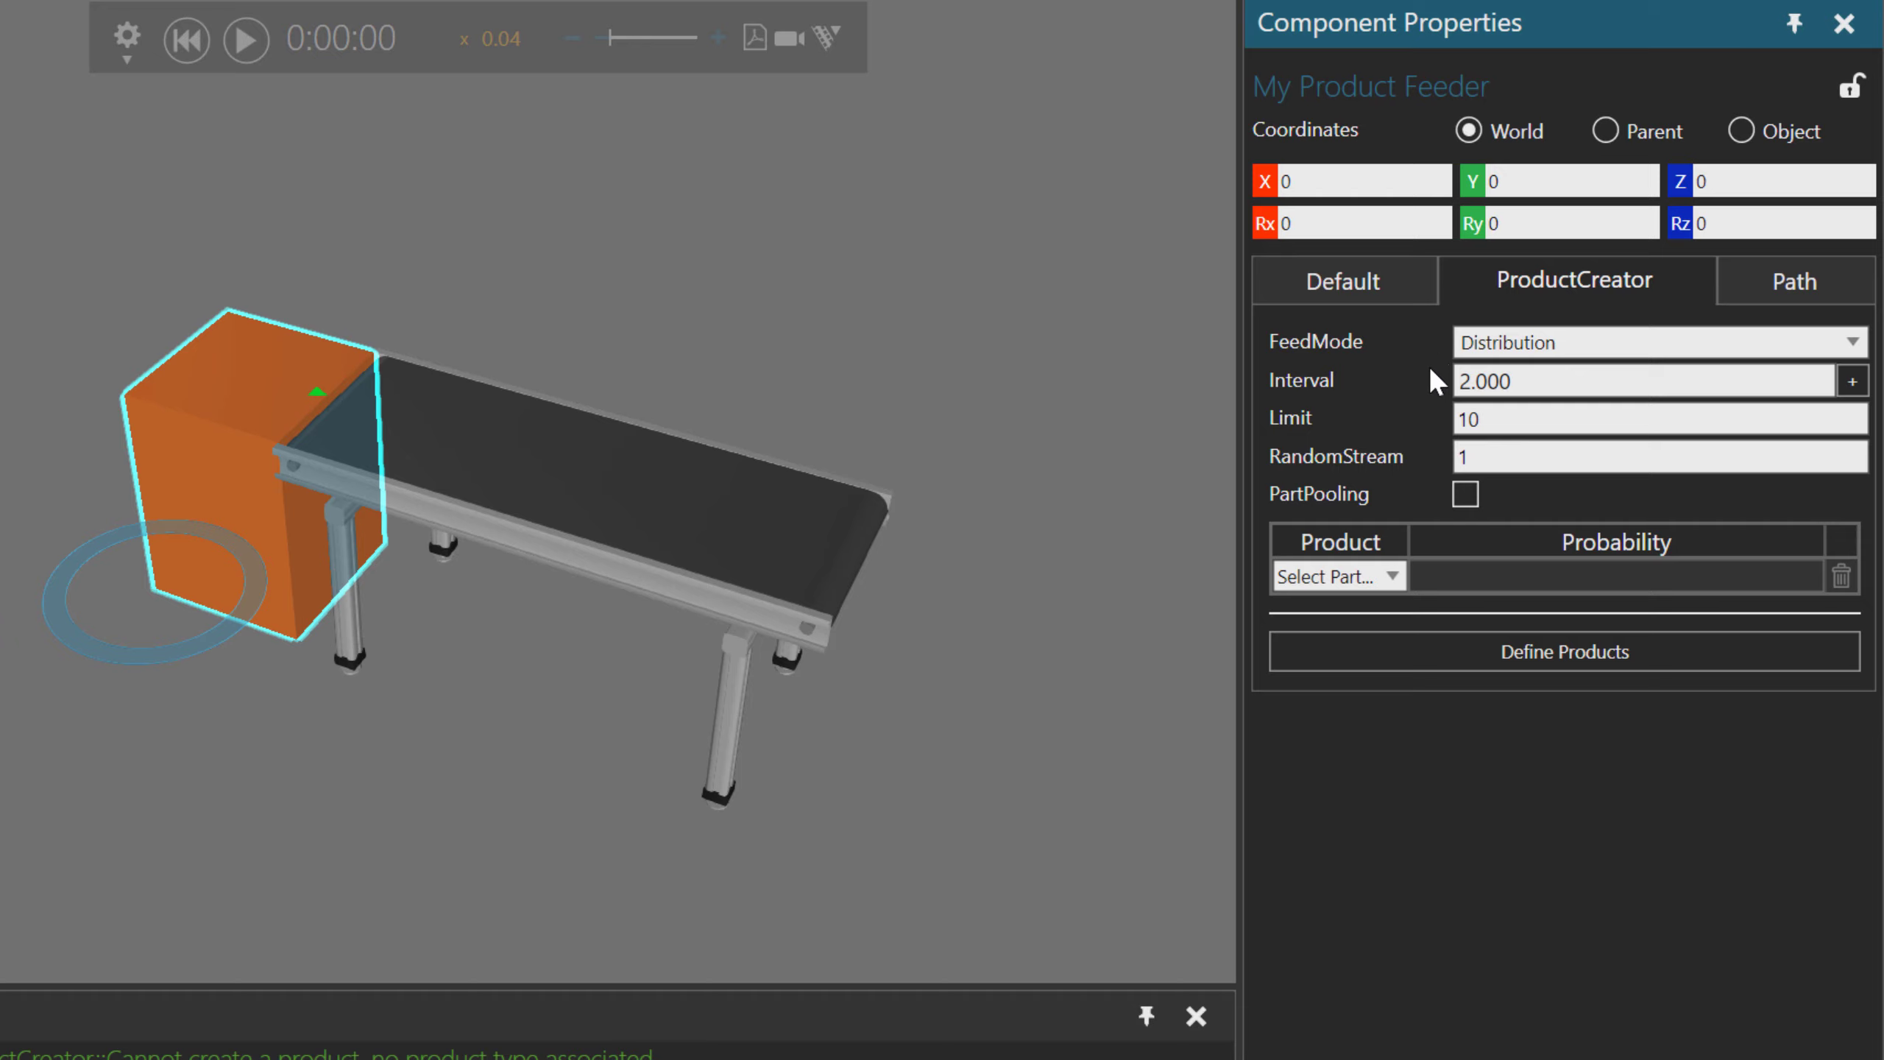
left_click(1391, 576)
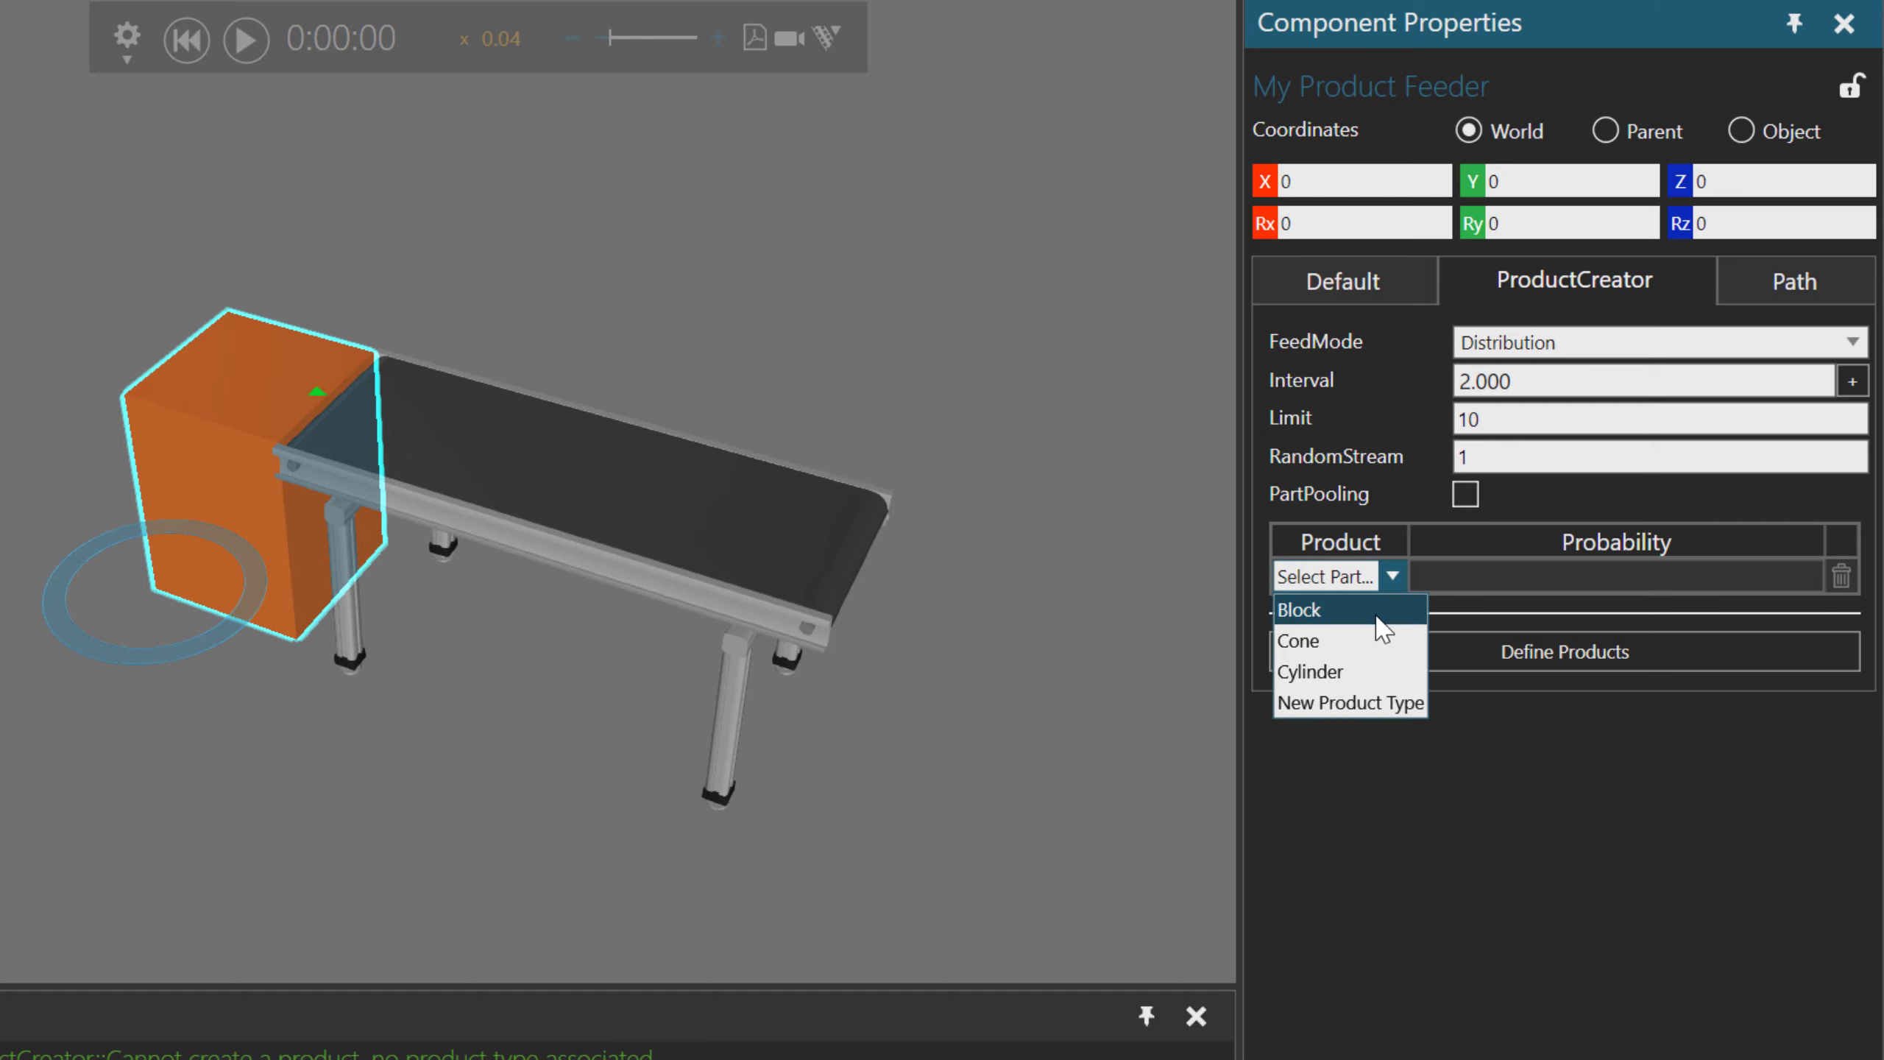
left_click(1381, 612)
left_click(1391, 607)
left_click(1320, 705)
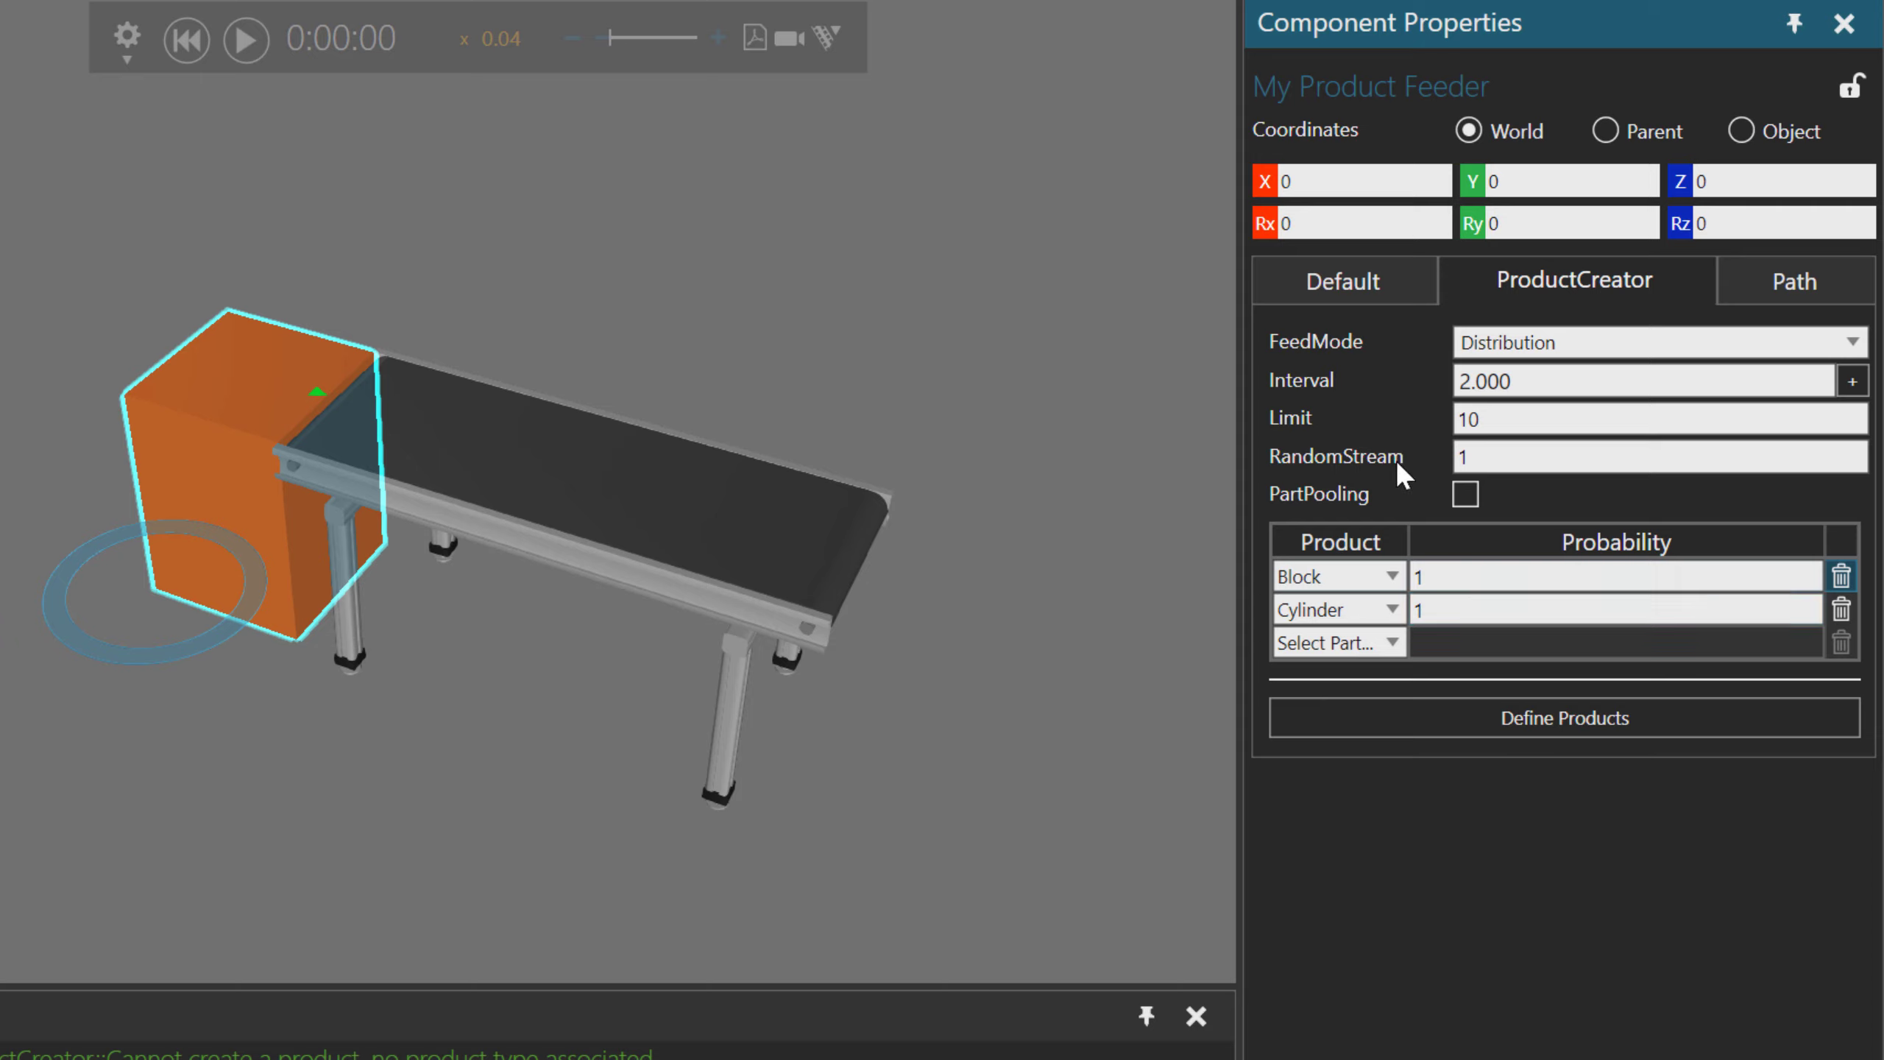
Set the feeder's distribution interval to 10.
left_click(1453, 382)
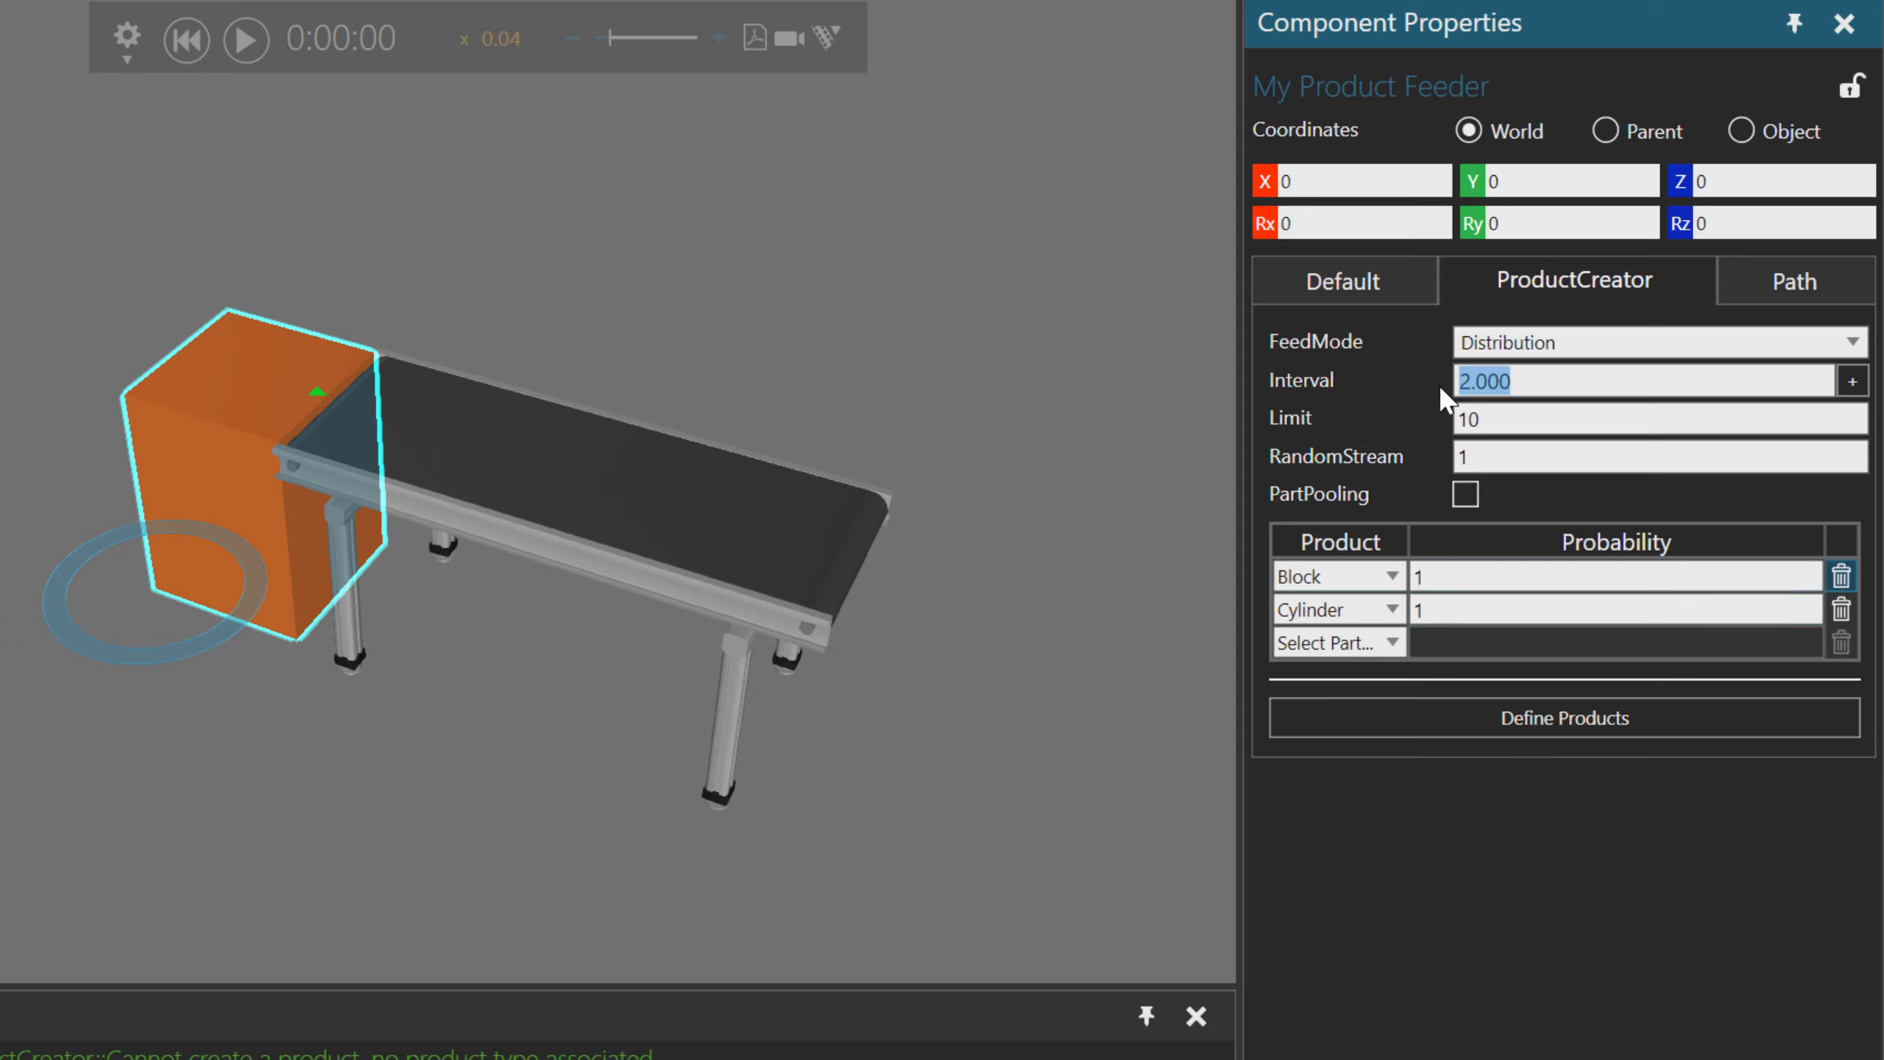
type("10")
key("Return")
Open the interval's distribution settings and examine the available distribution types without changing the constant value.
left_click(1852, 382)
left_click_drag(472, 397, 872, 417)
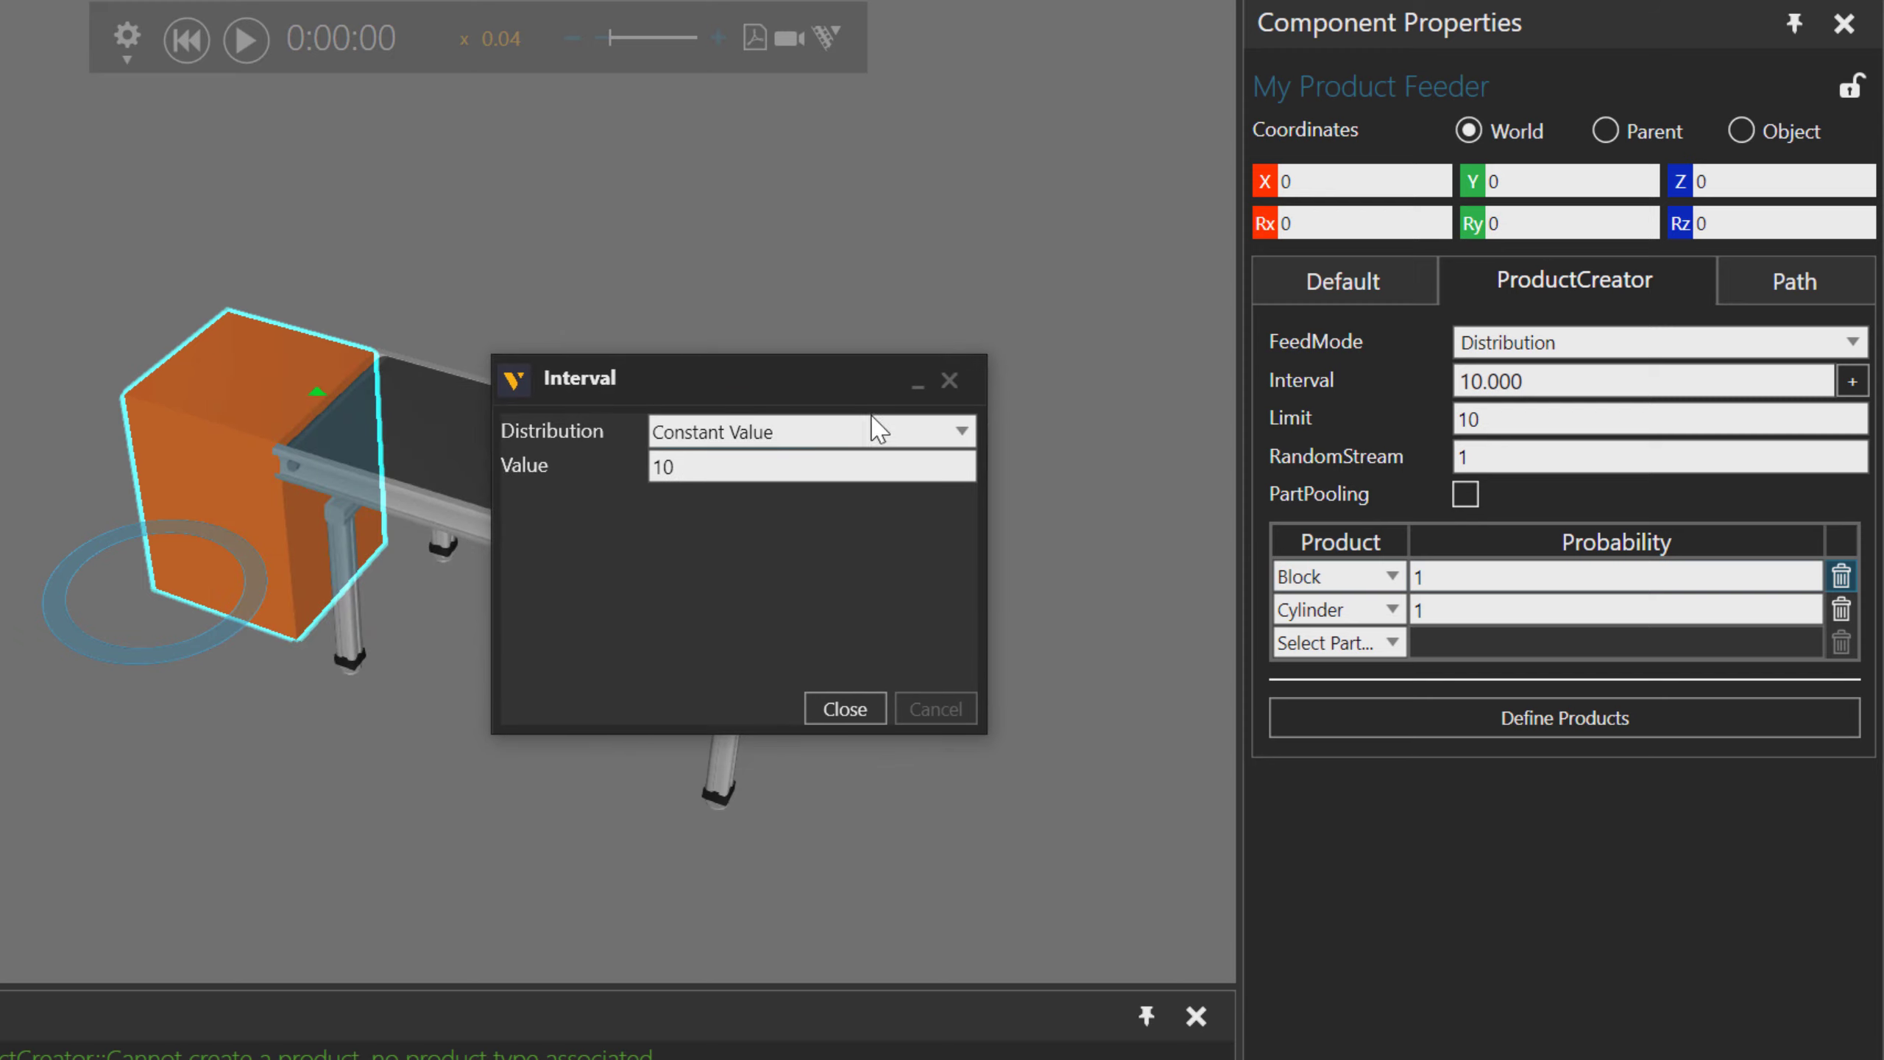
left_click(960, 430)
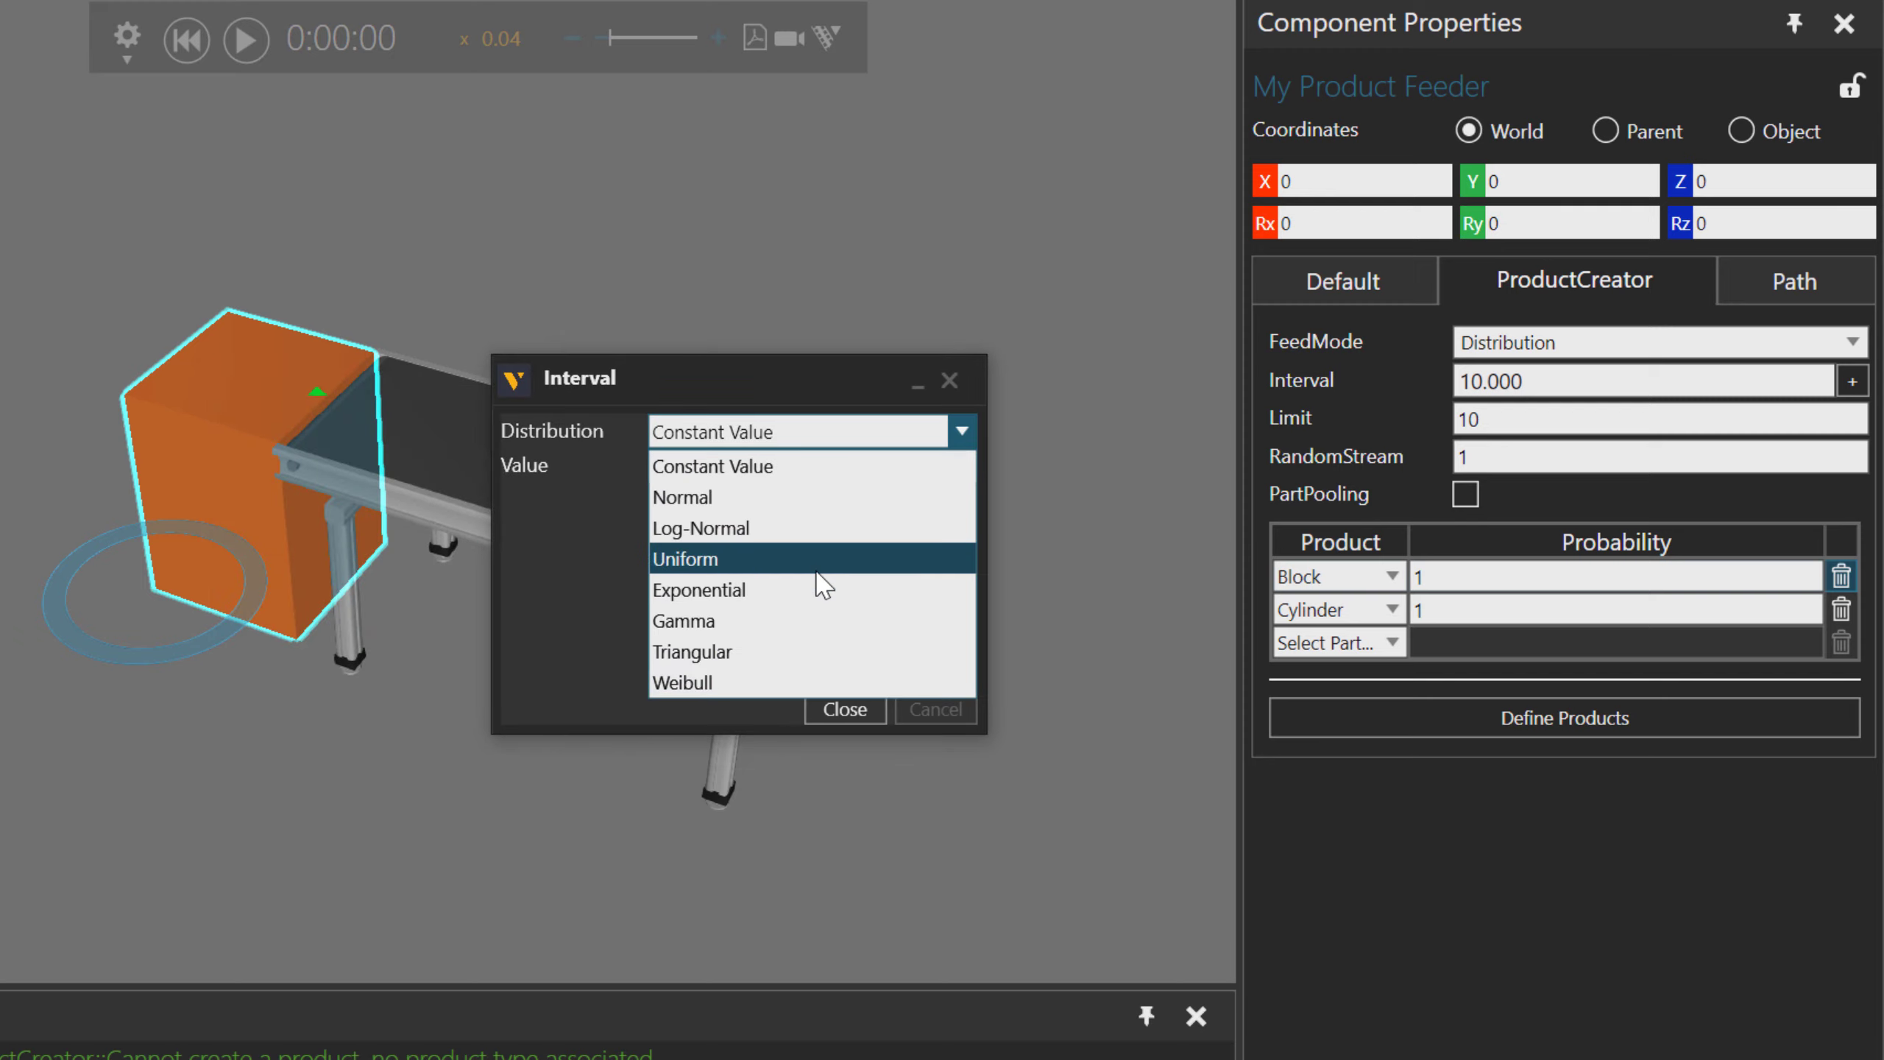
left_click(730, 720)
left_click(844, 707)
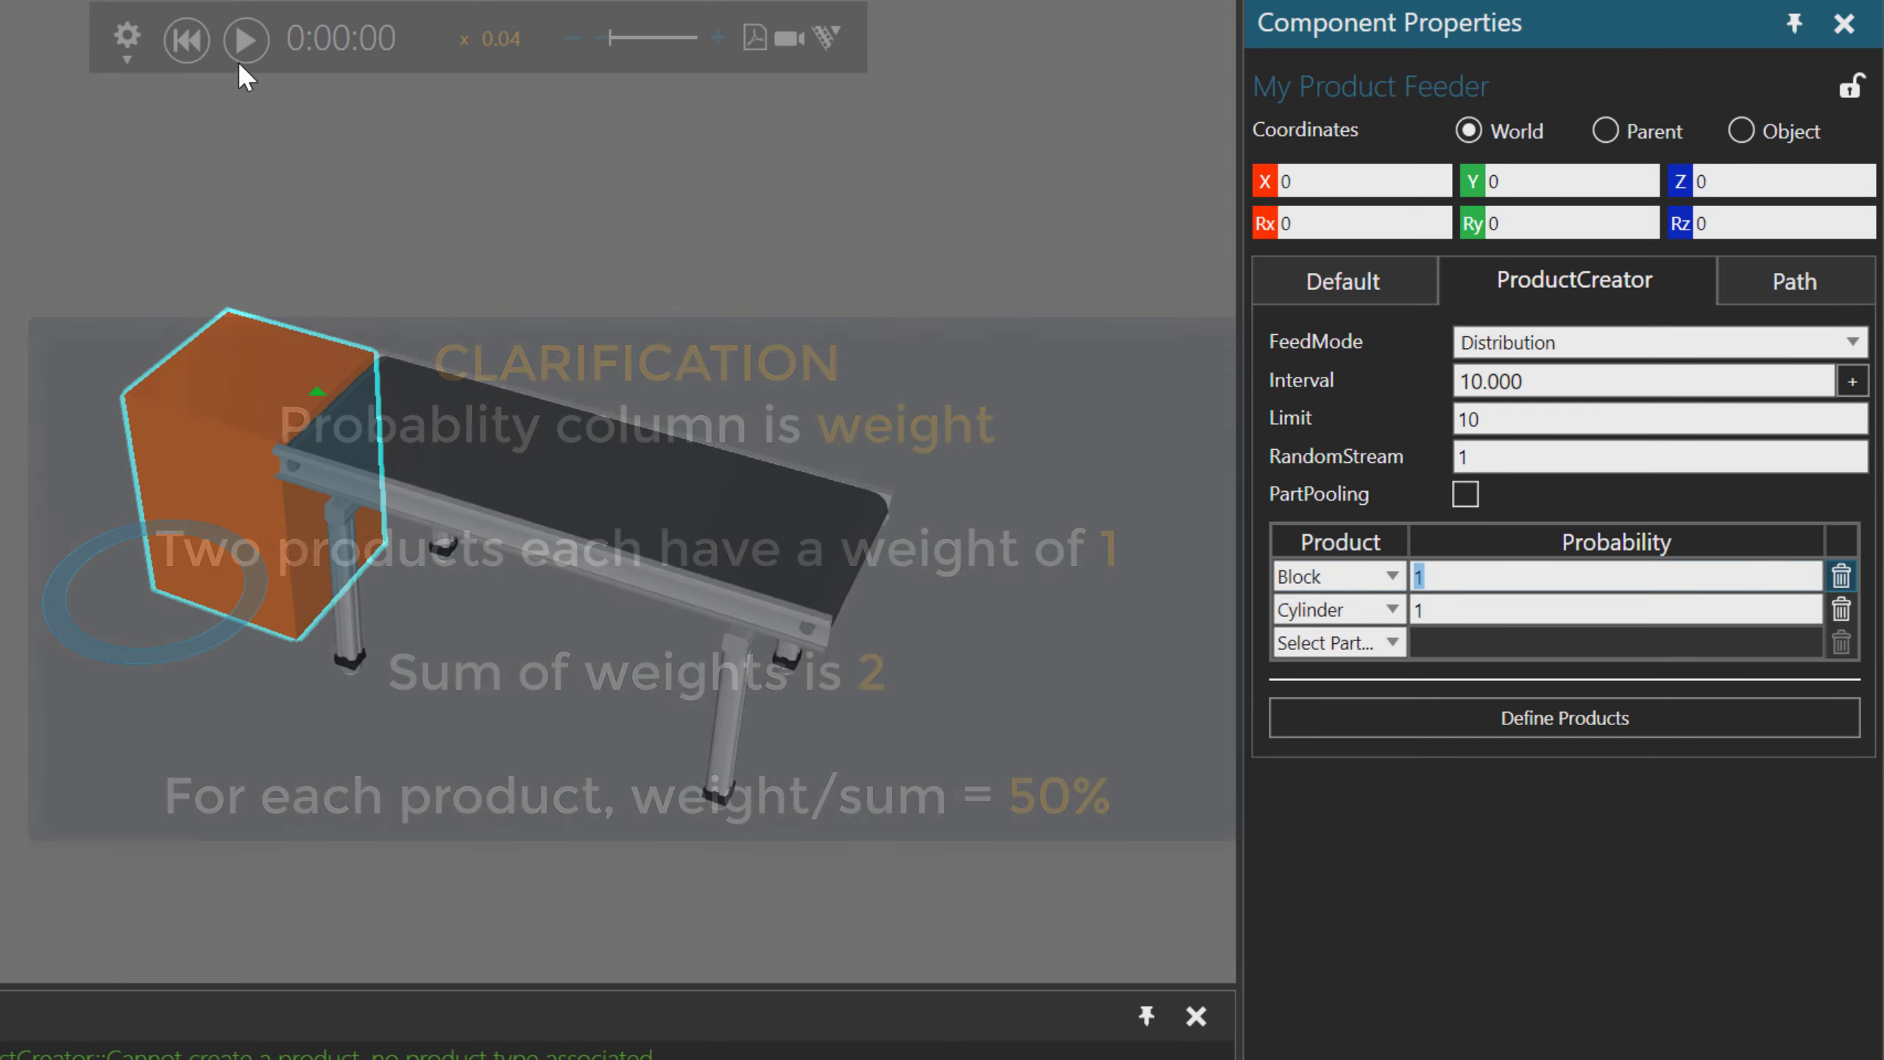
Test the equal Block and Cylinder probabilities in a simulation run, and again with Block's probability set to 2.
left_click(243, 52)
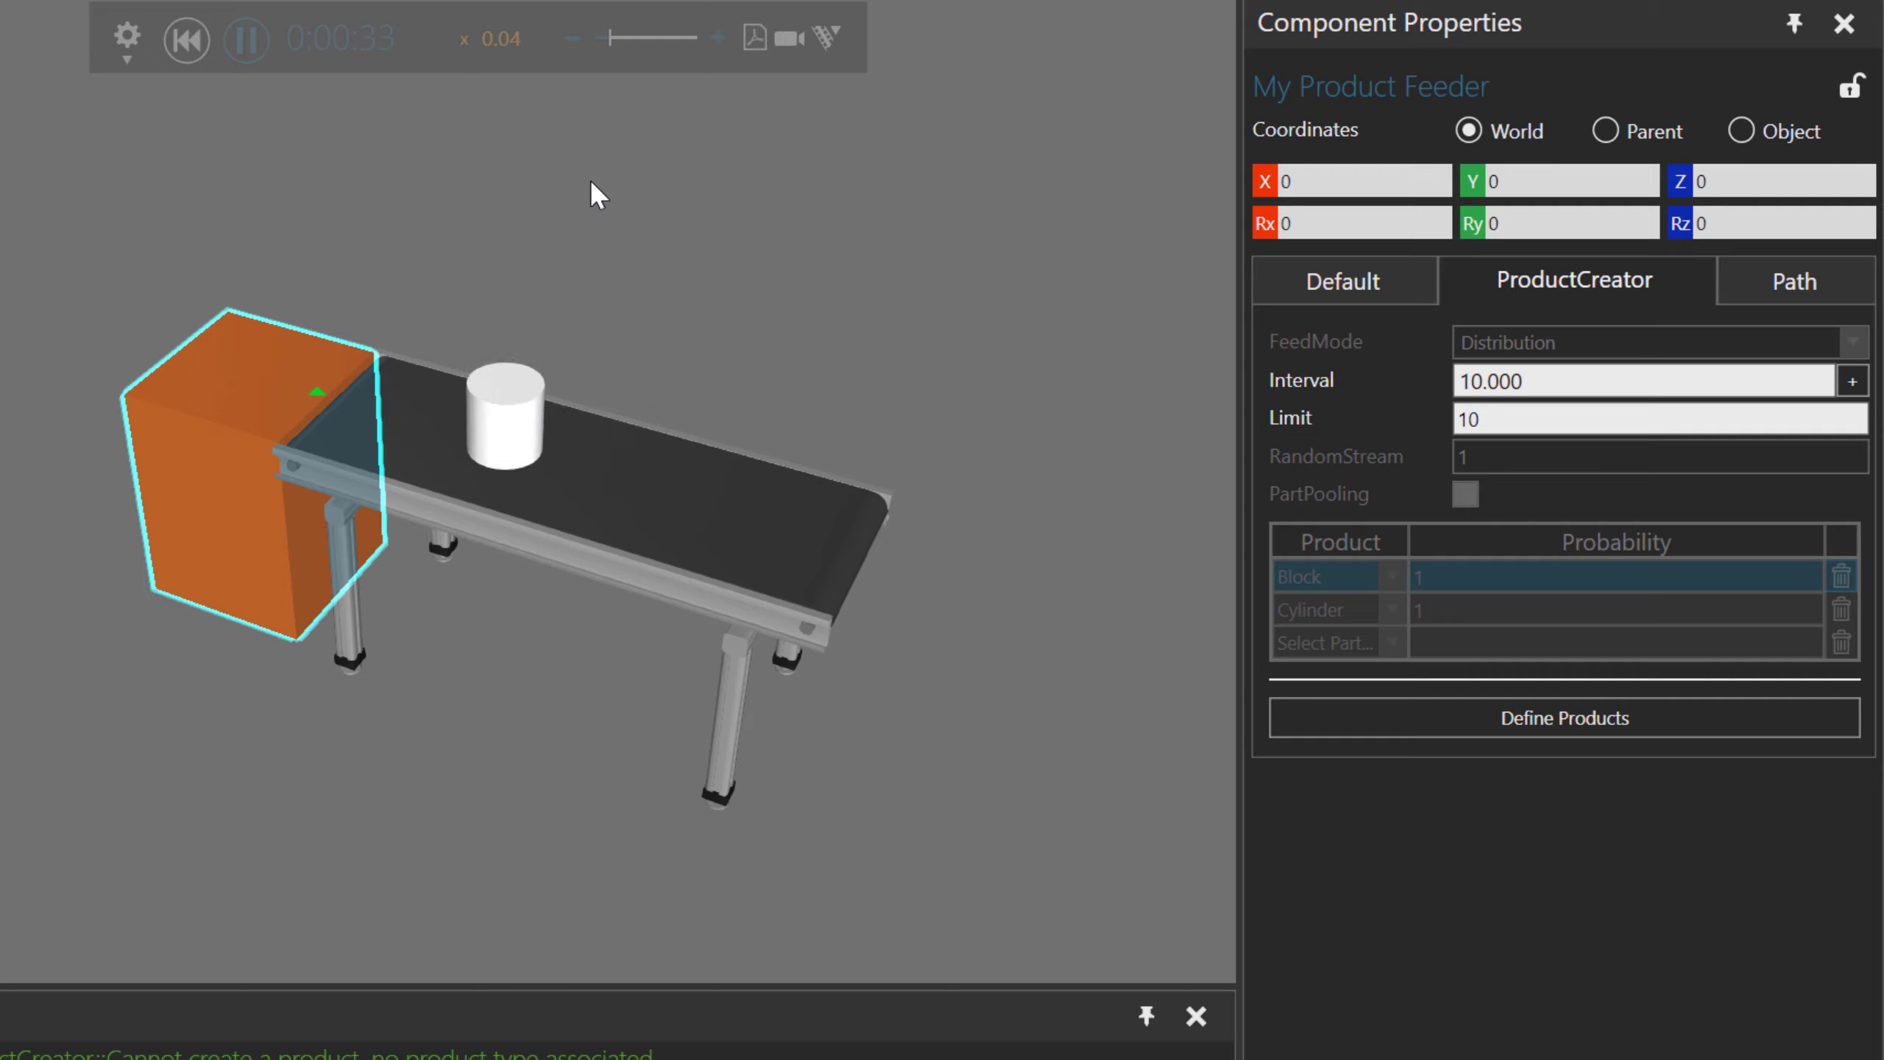
left_click(186, 39)
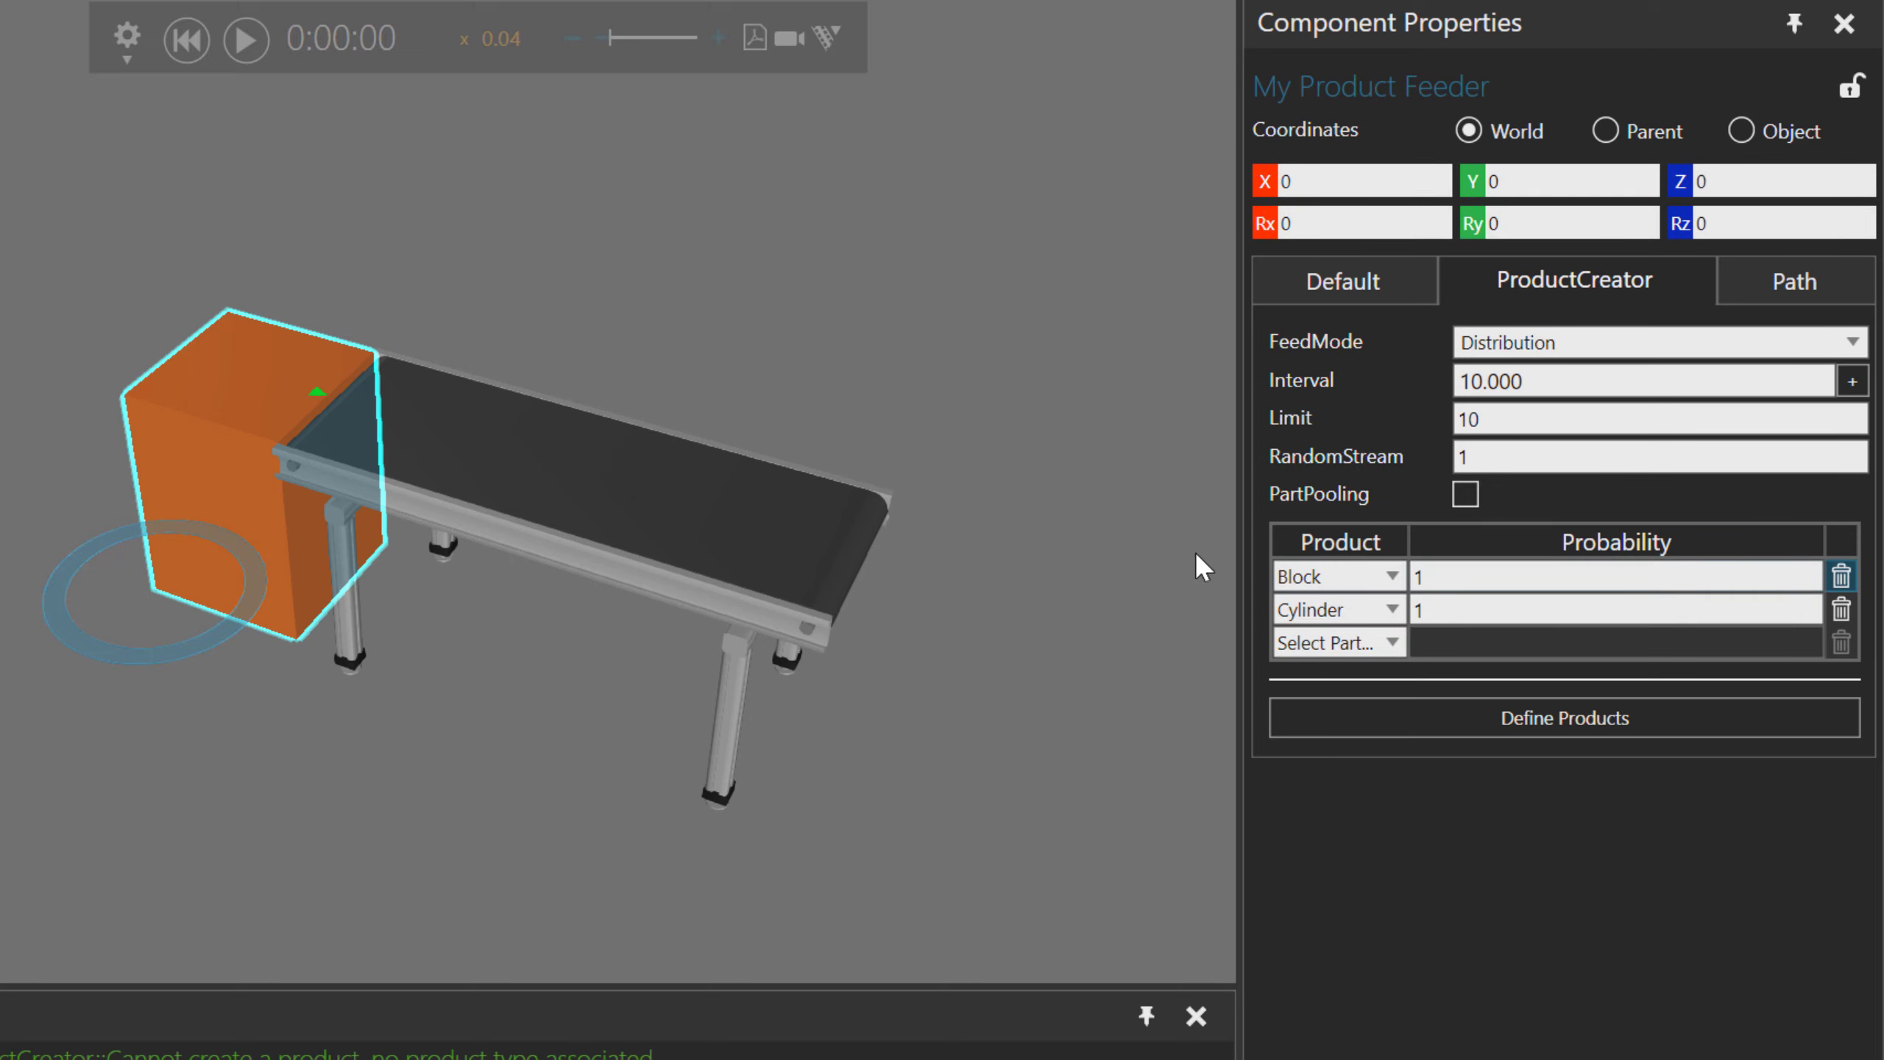
left_click(1446, 584)
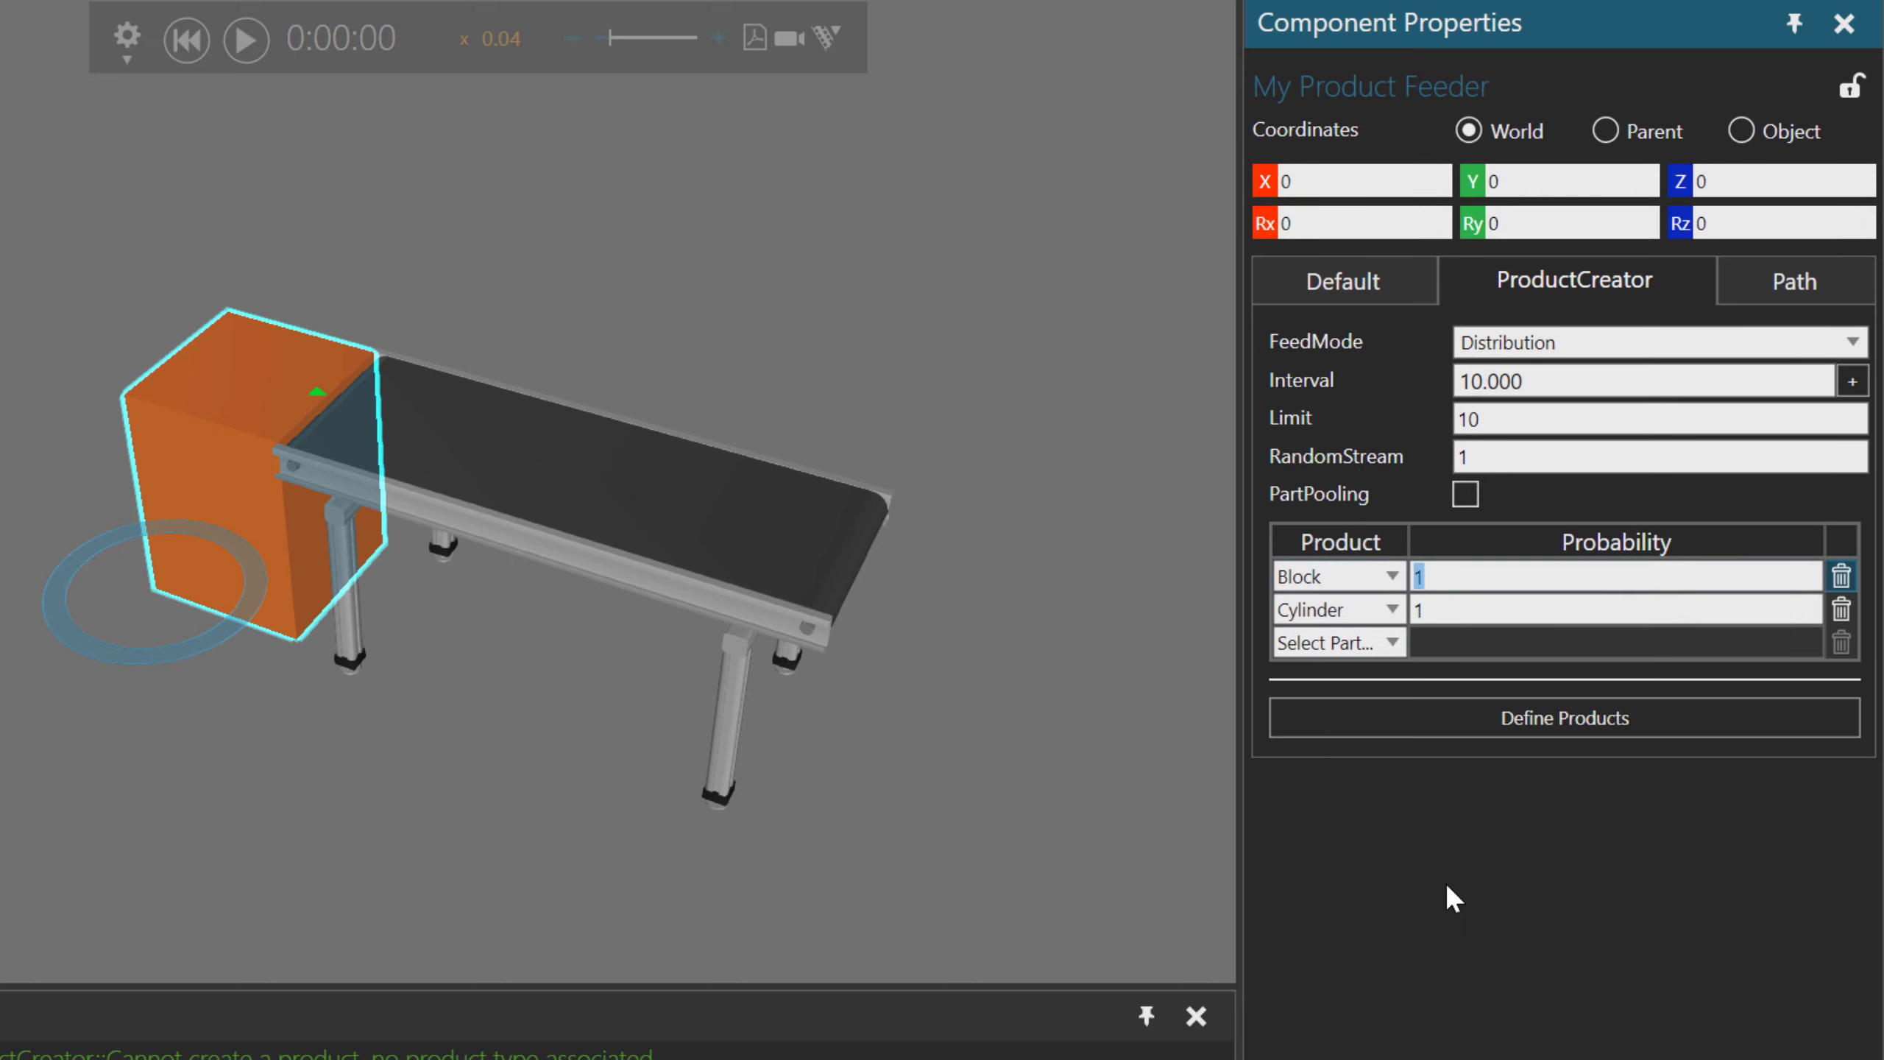
type("2")
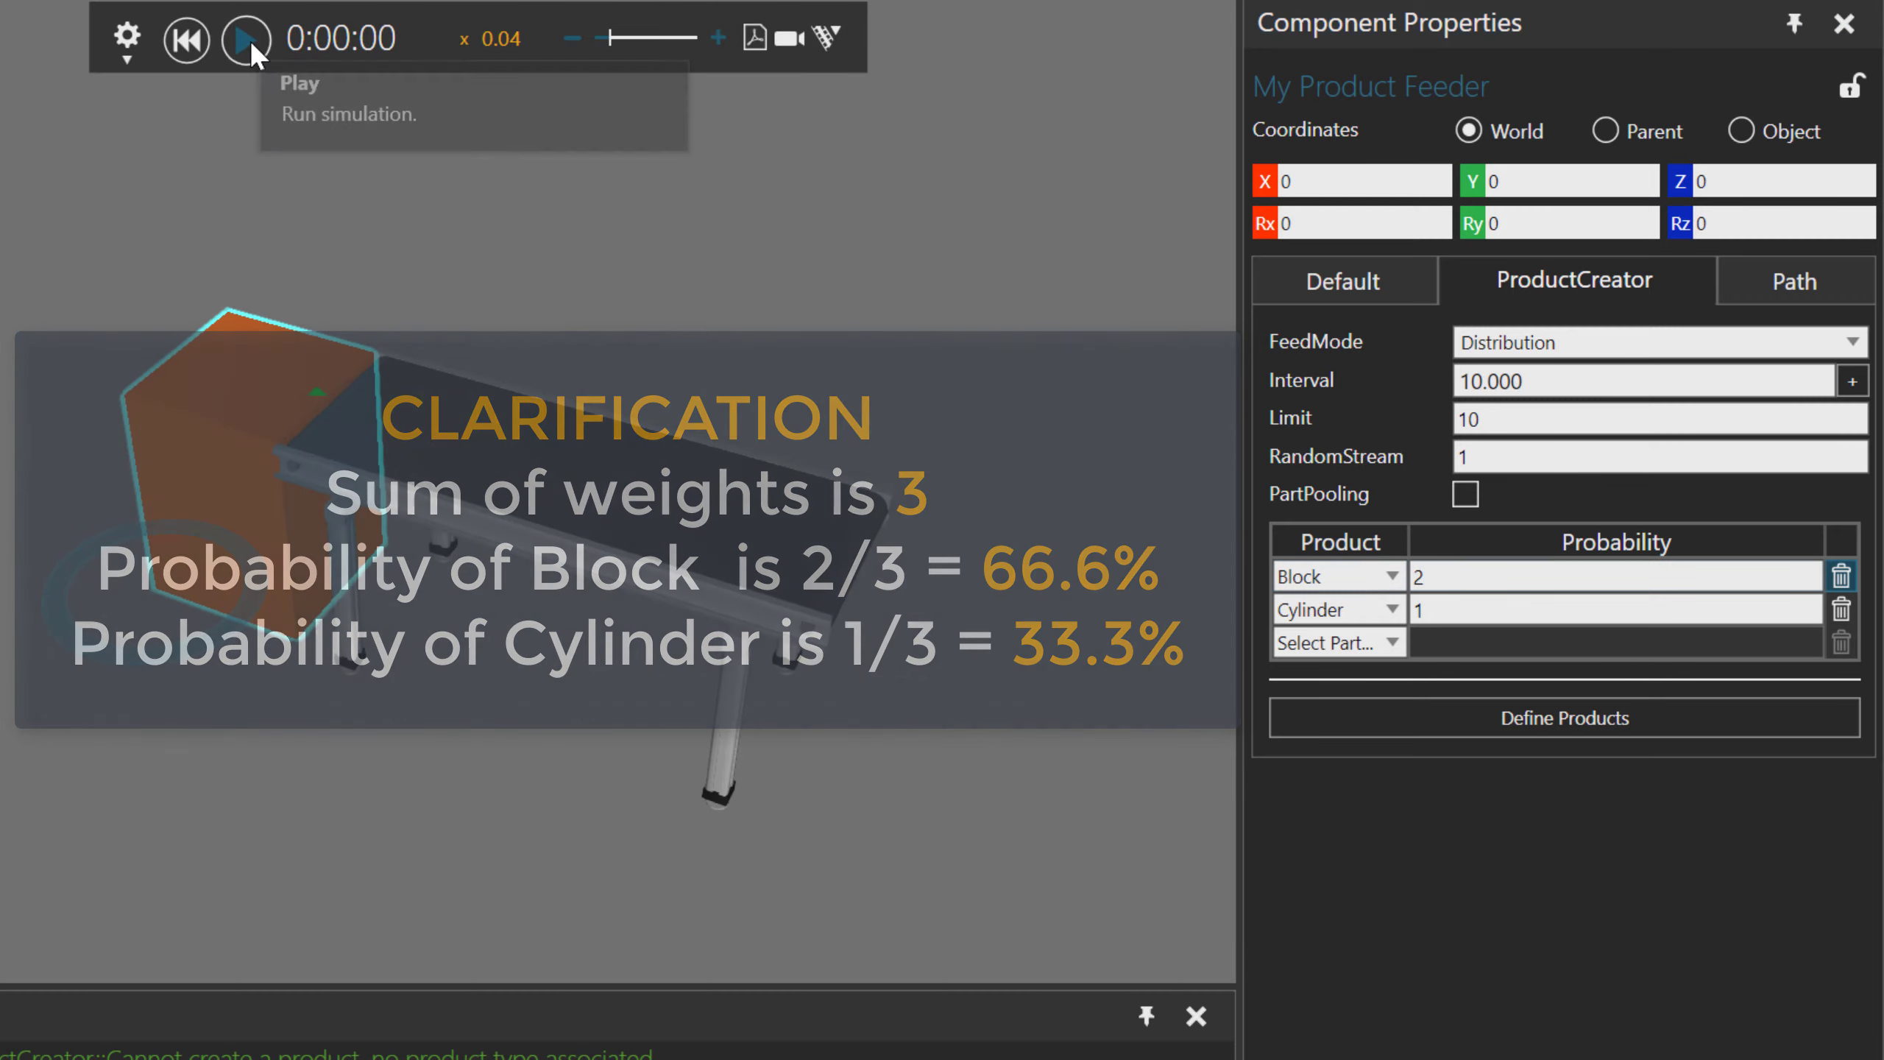
left_click(245, 39)
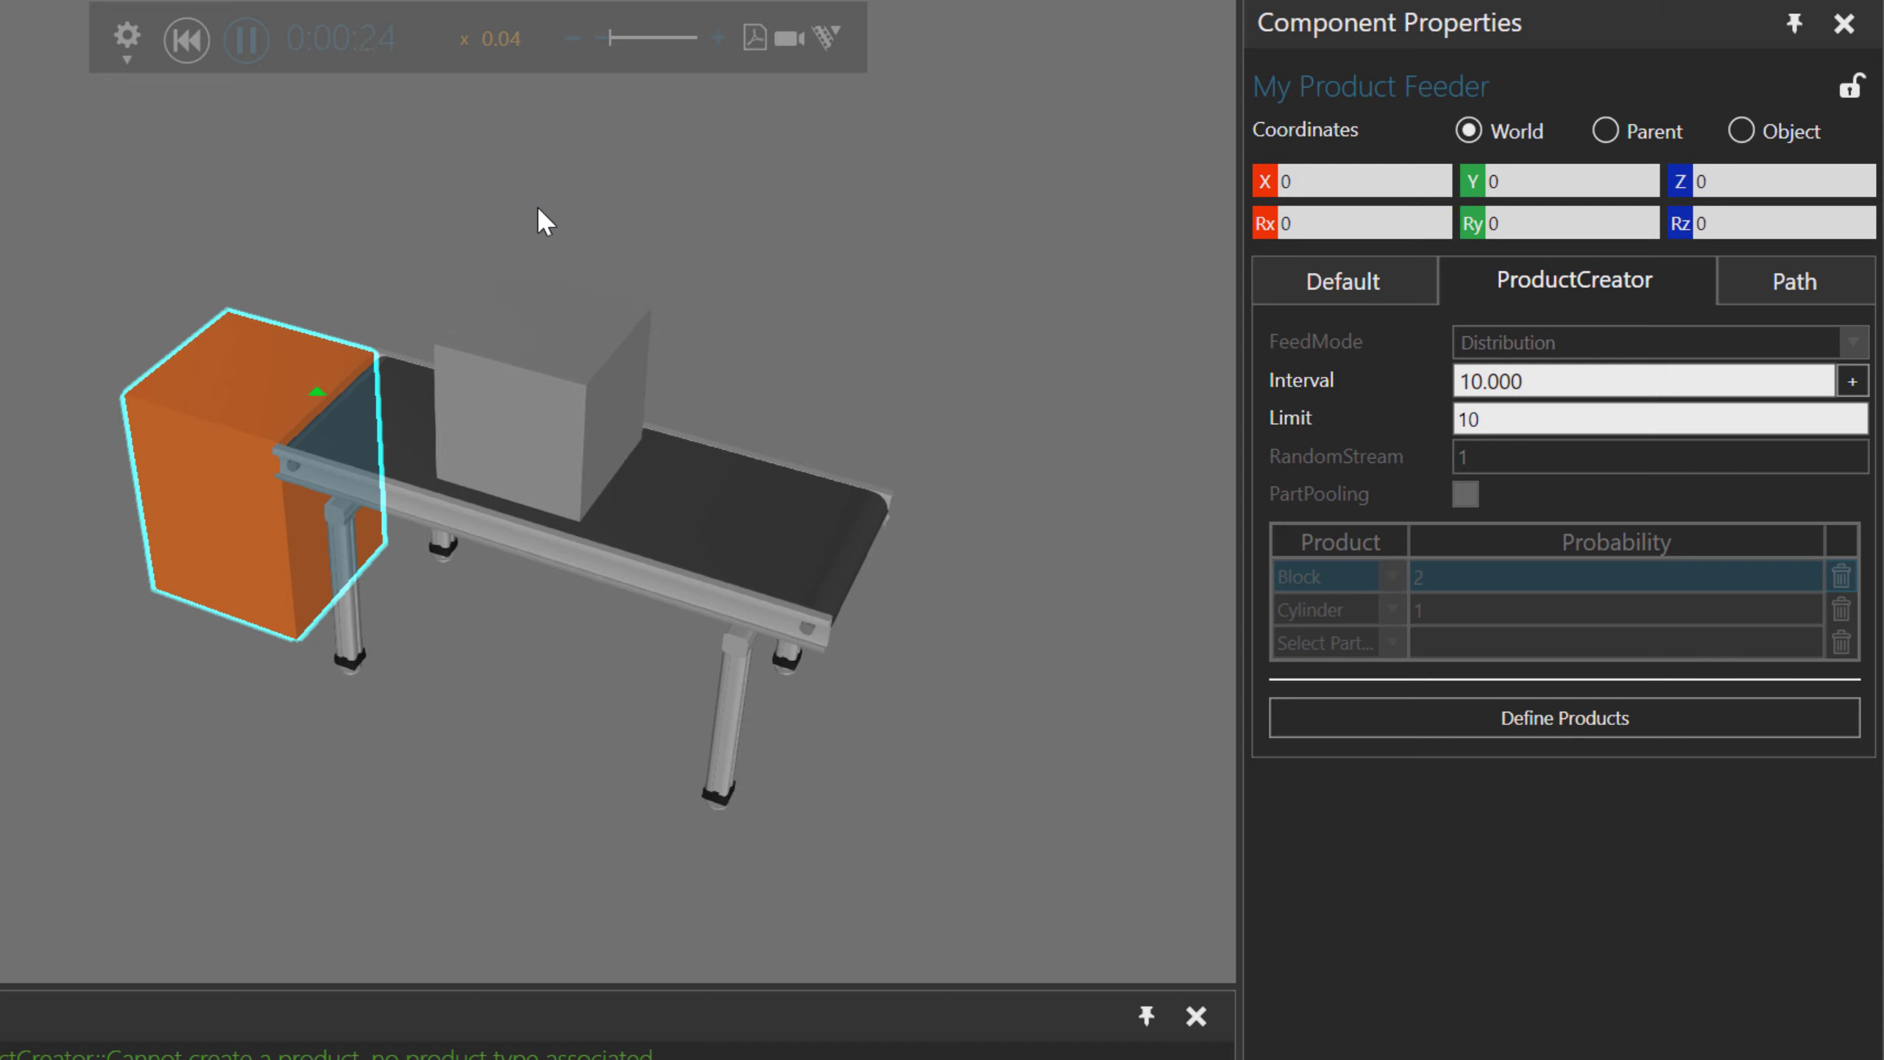
left_click(187, 40)
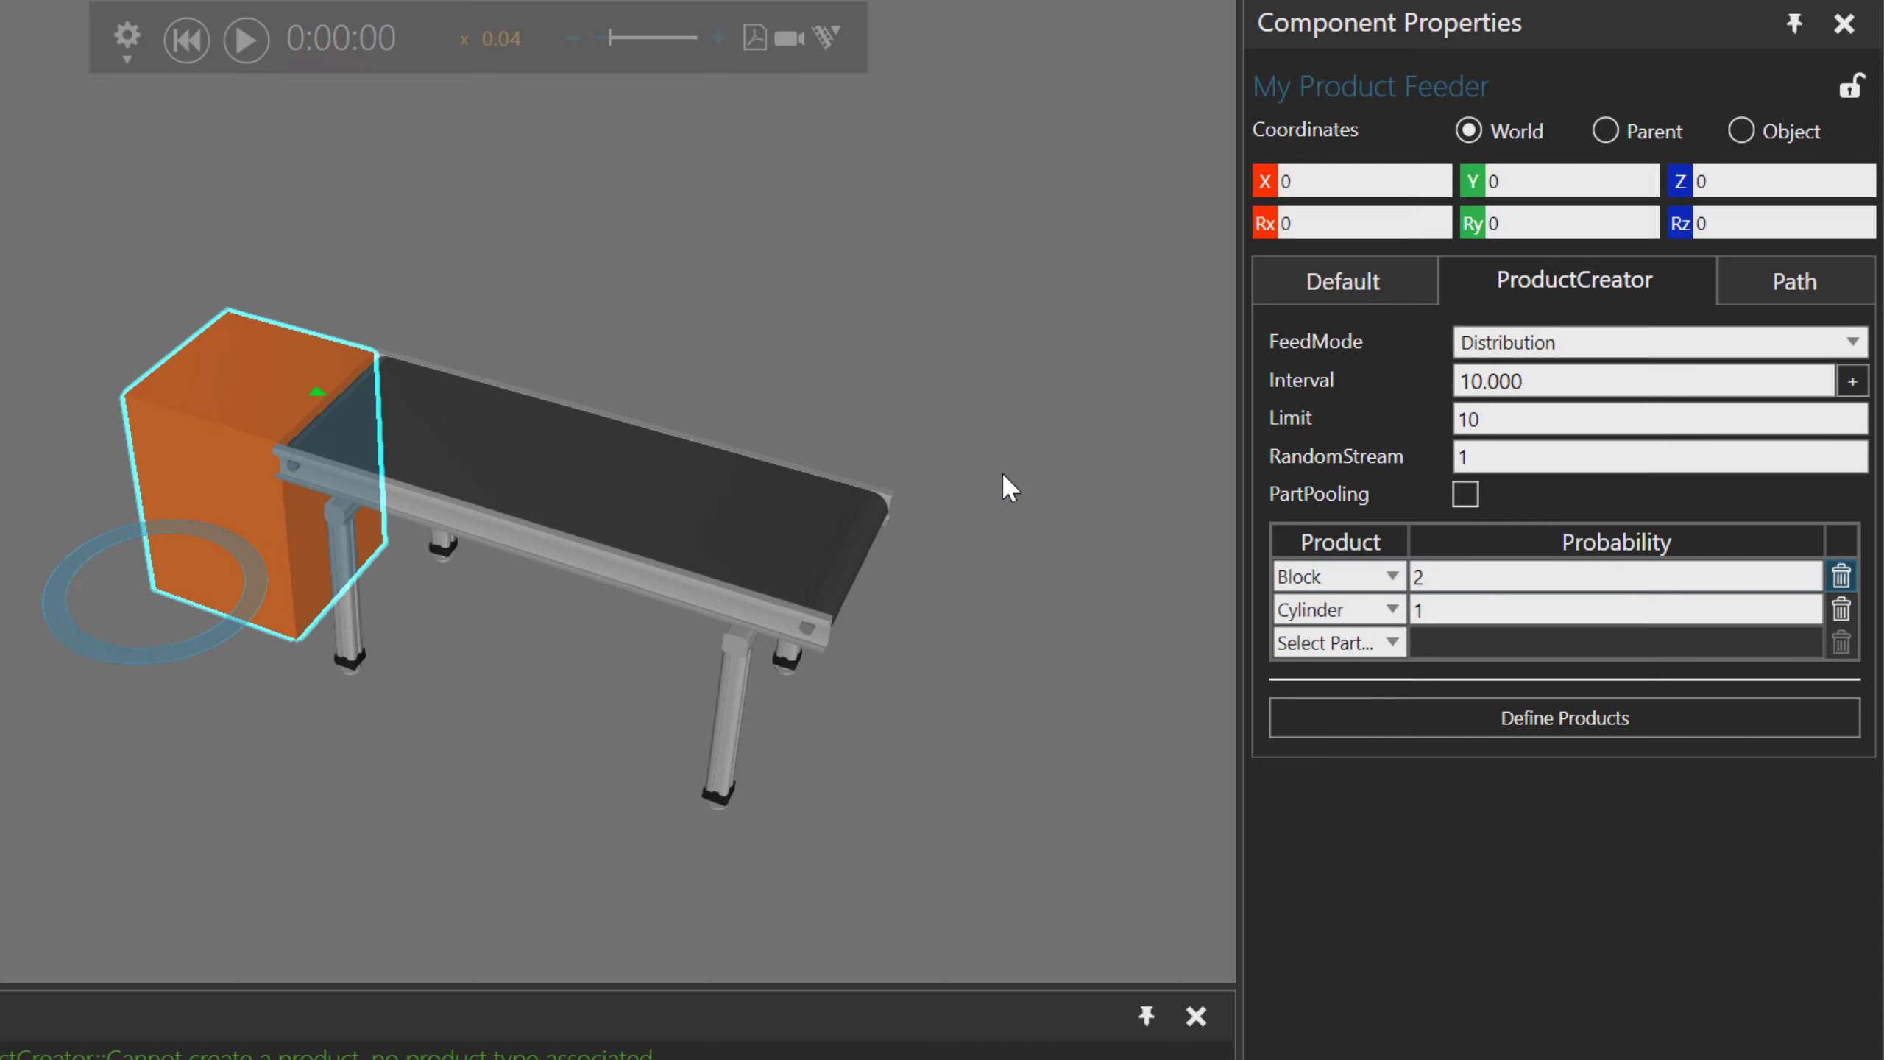
Set the probability to 5 for Block and 3 for Cylinder, and test the distribution with a simulation run.
double_click(1459, 577)
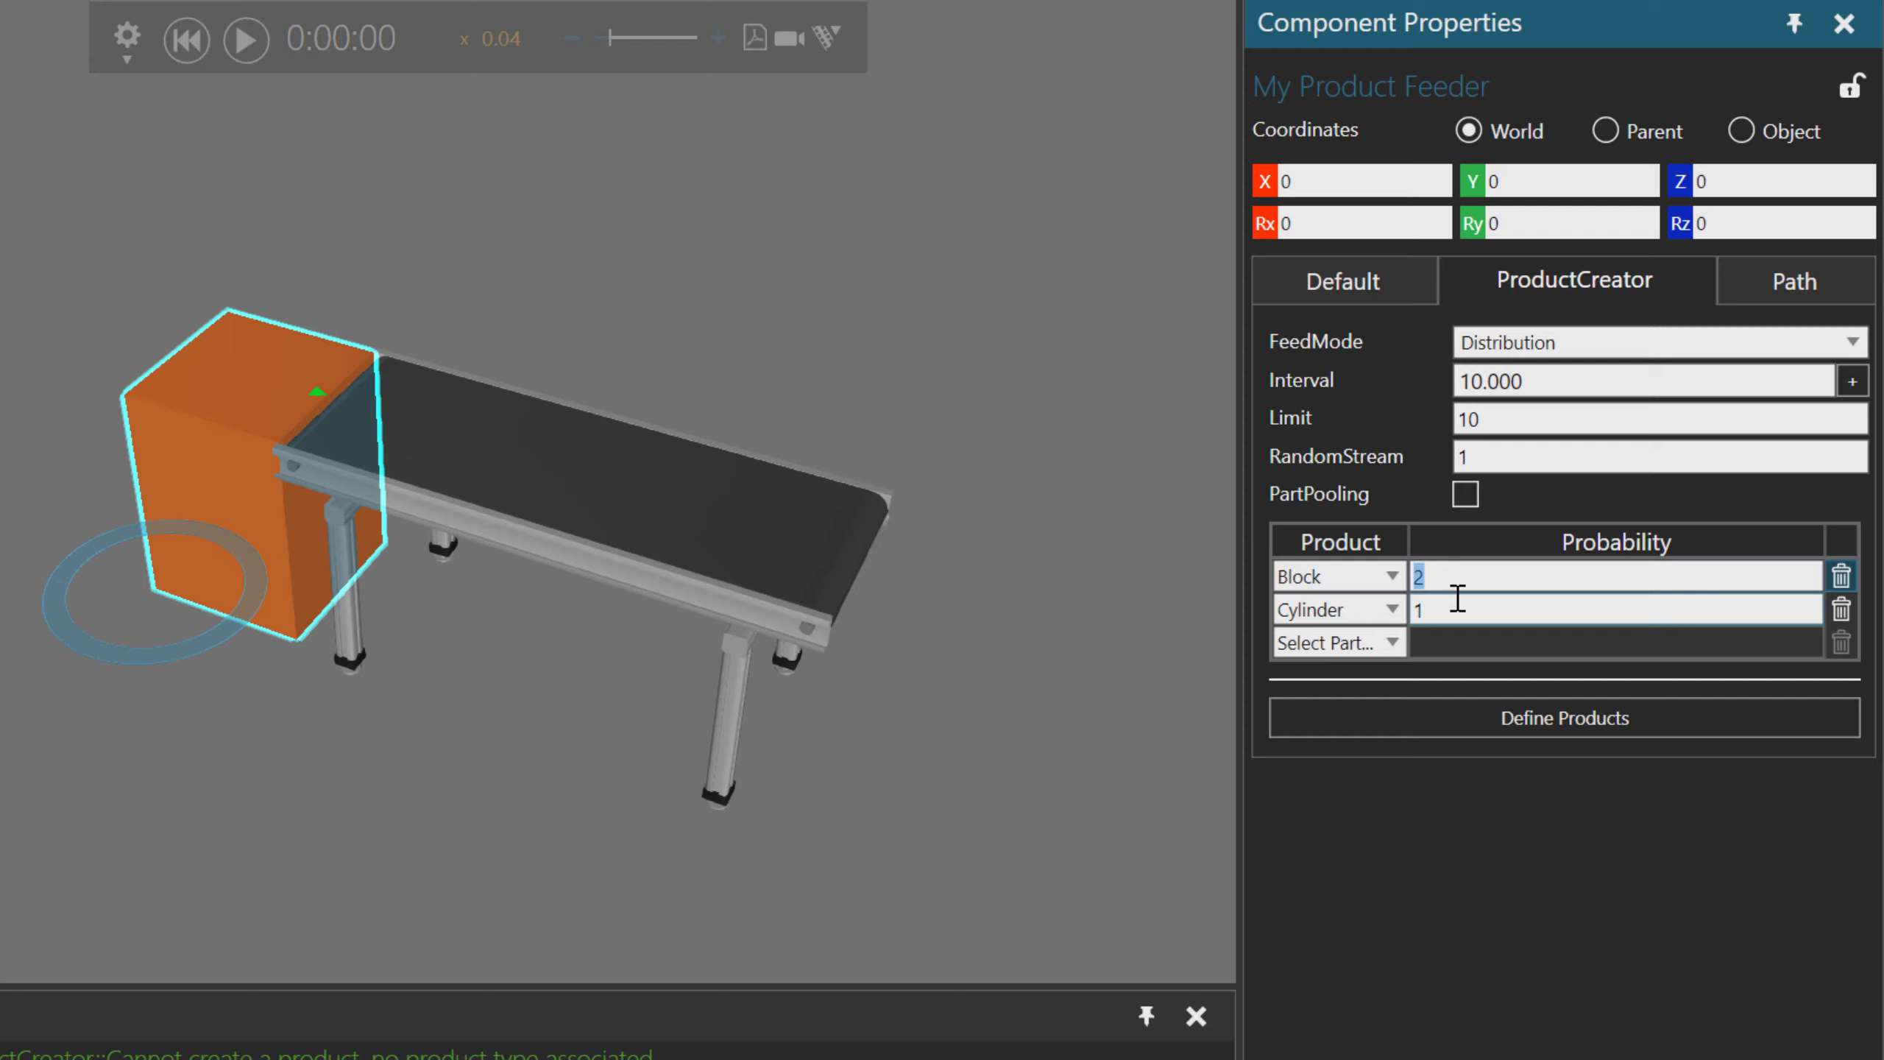
double_click(1416, 612)
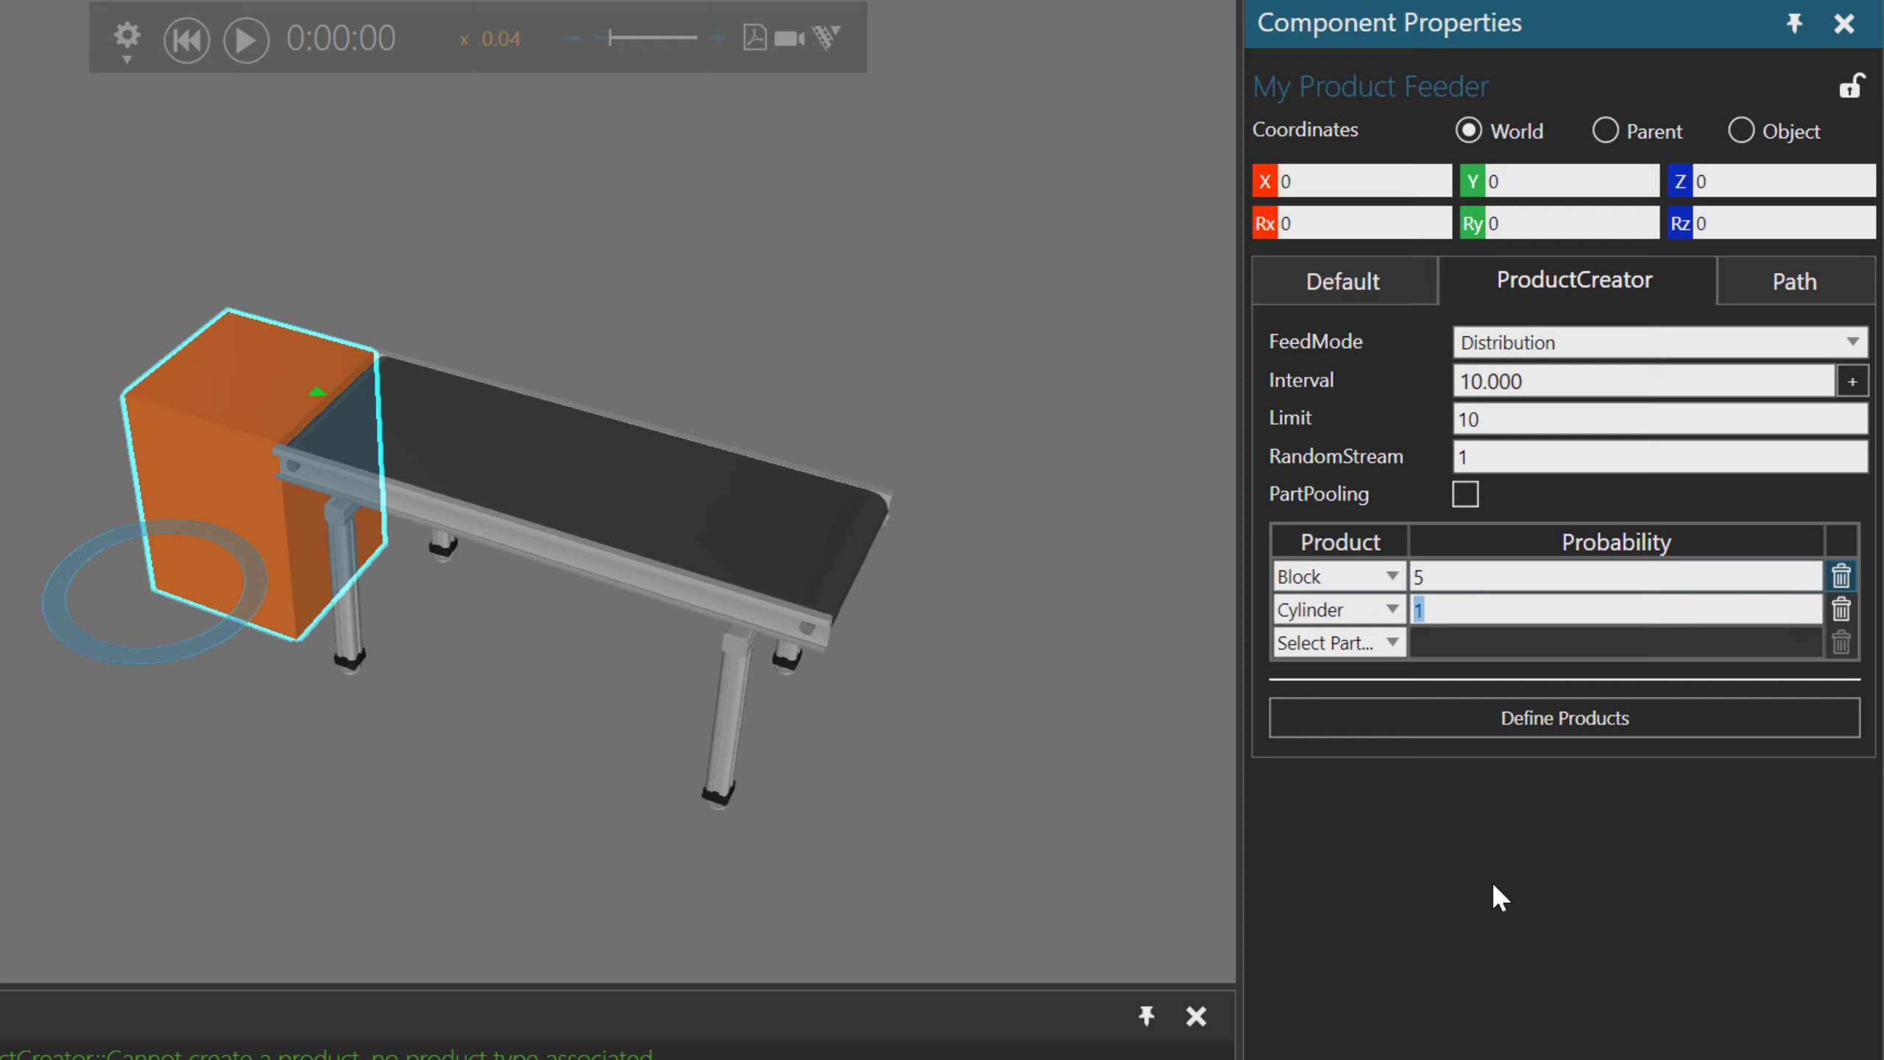
type("3")
left_click(253, 45)
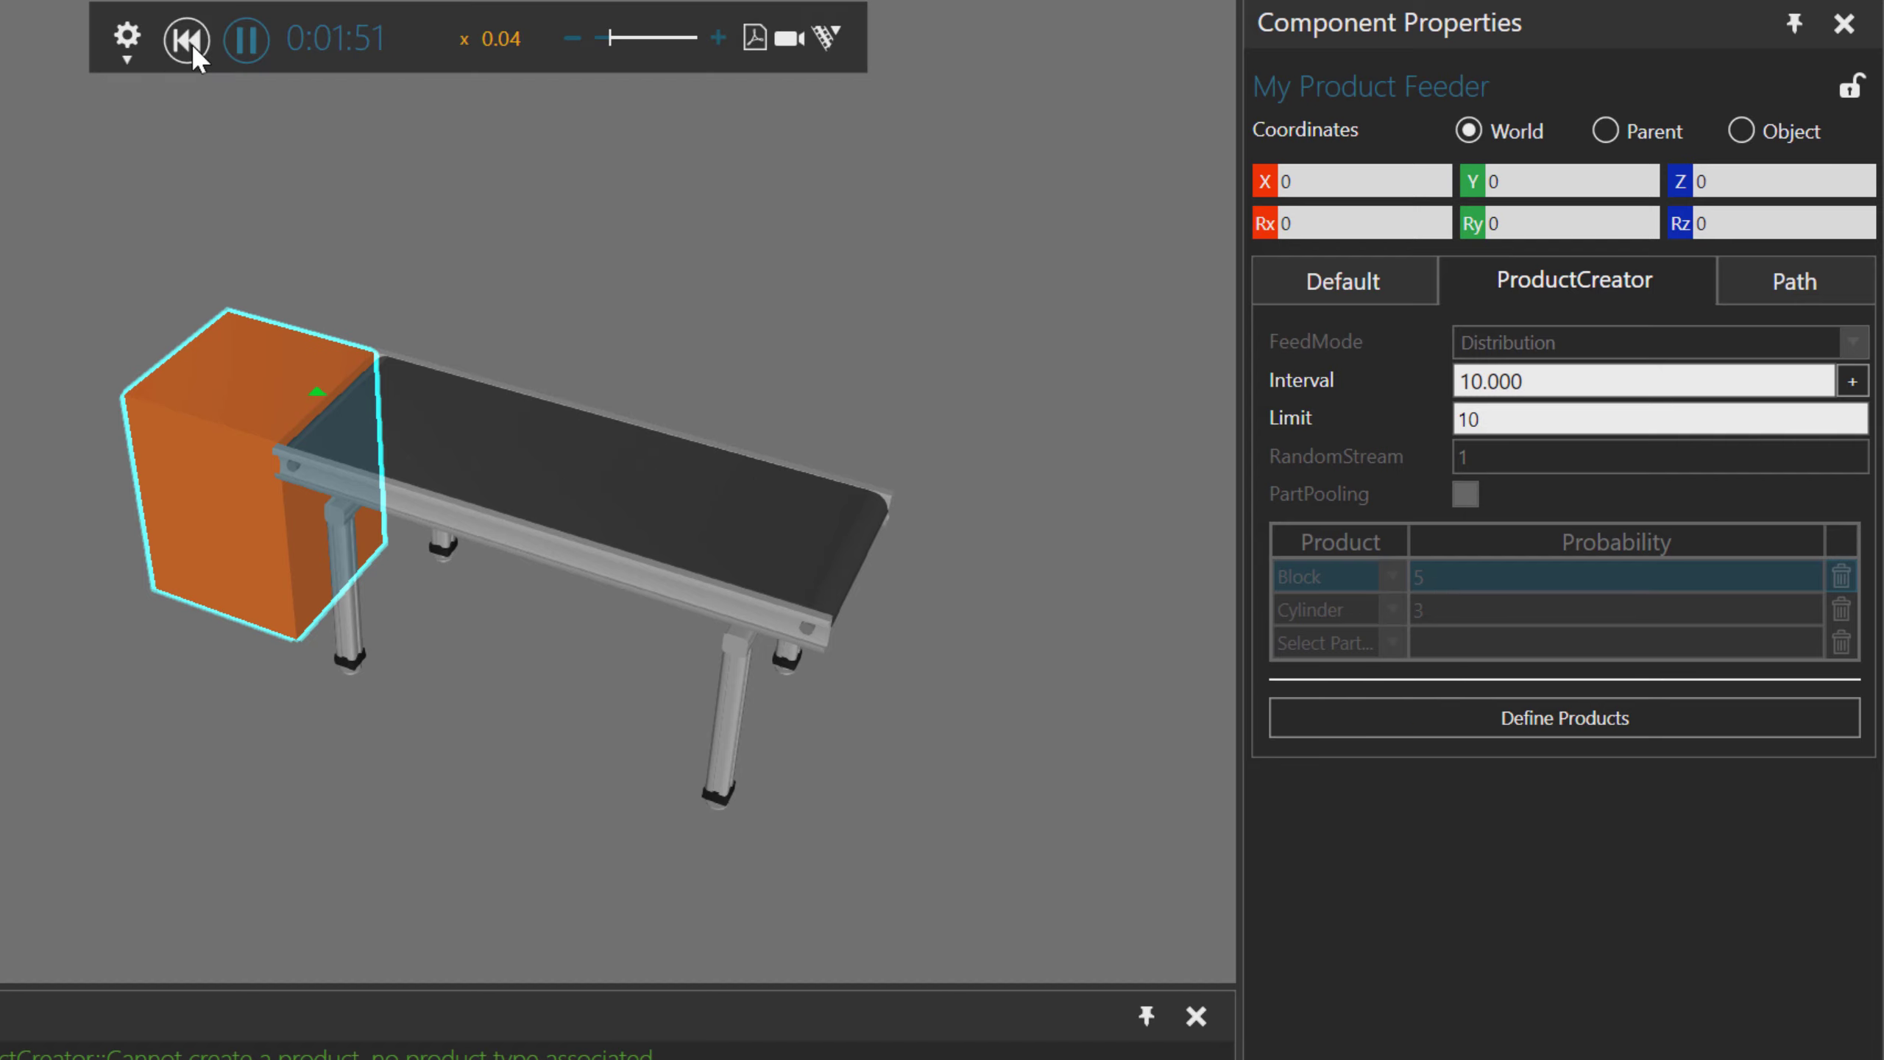
left_click(187, 41)
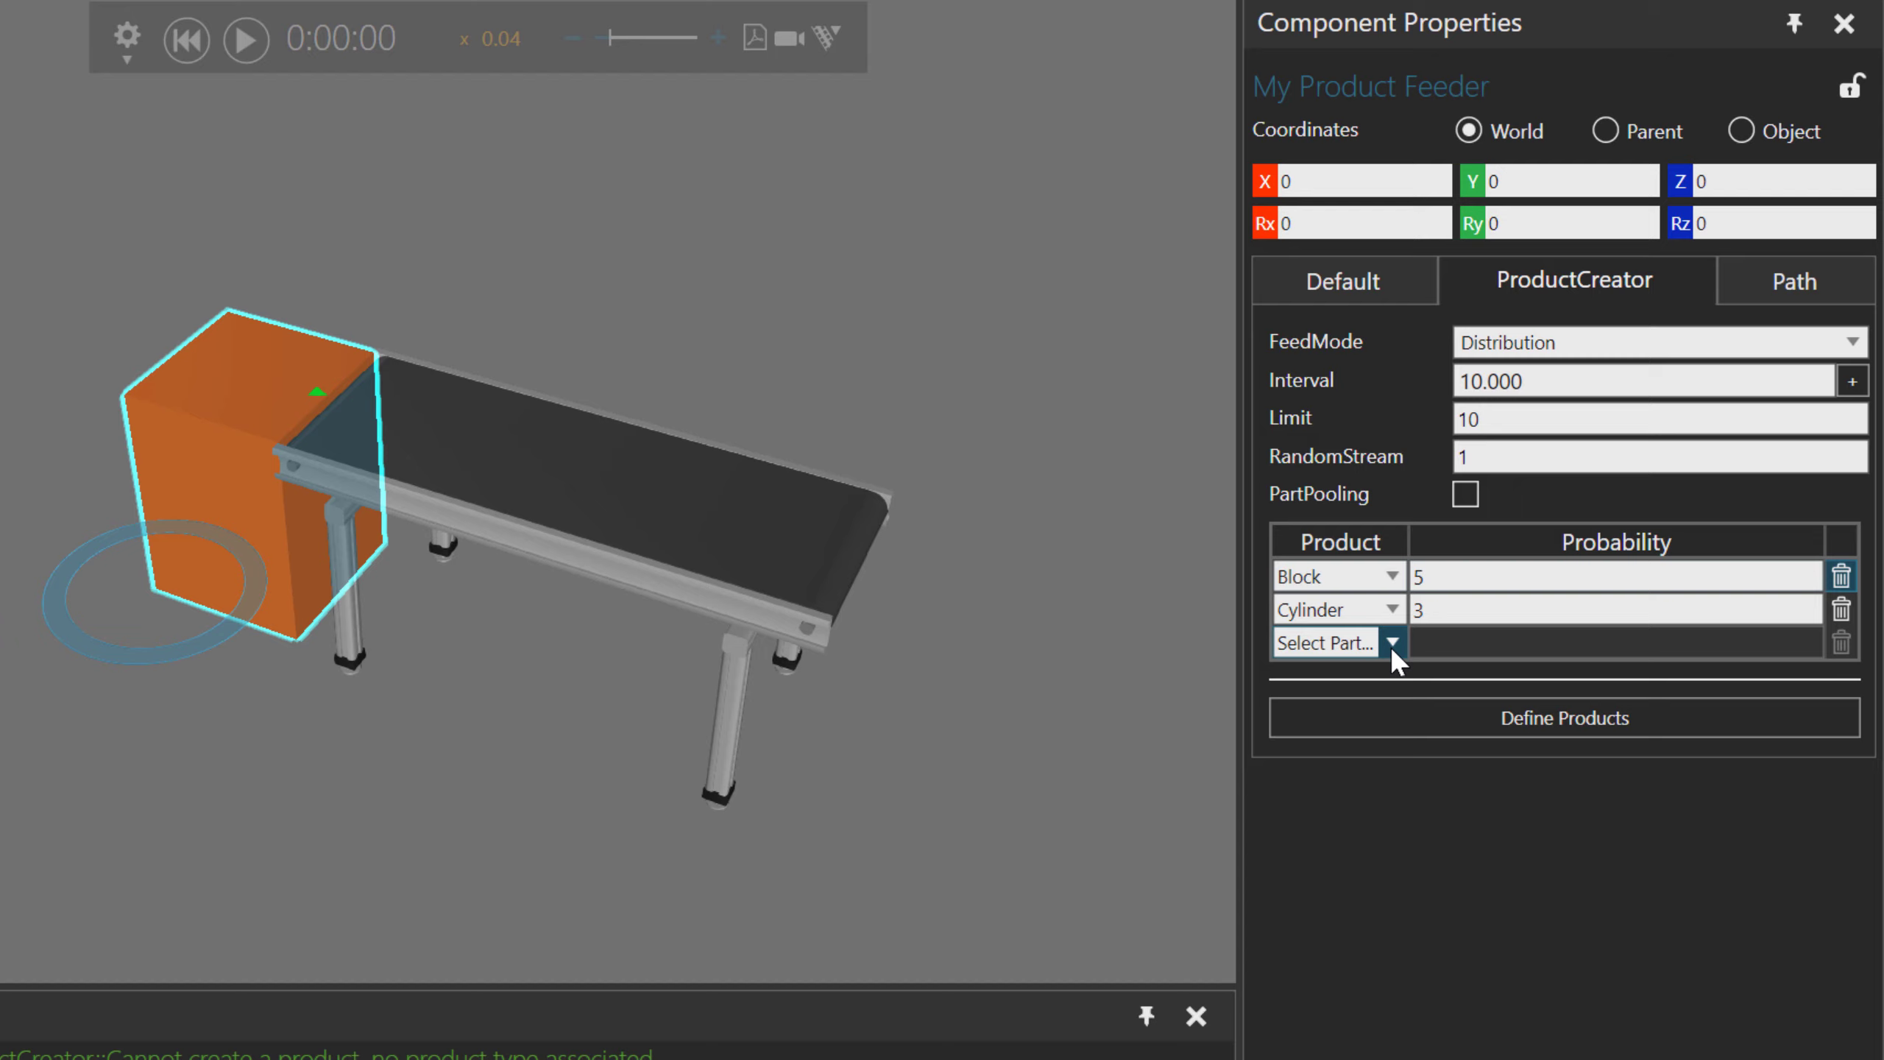
Add a Cone product row with probability 9 and test the three-product distribution with a simulation run.
left_click(1393, 643)
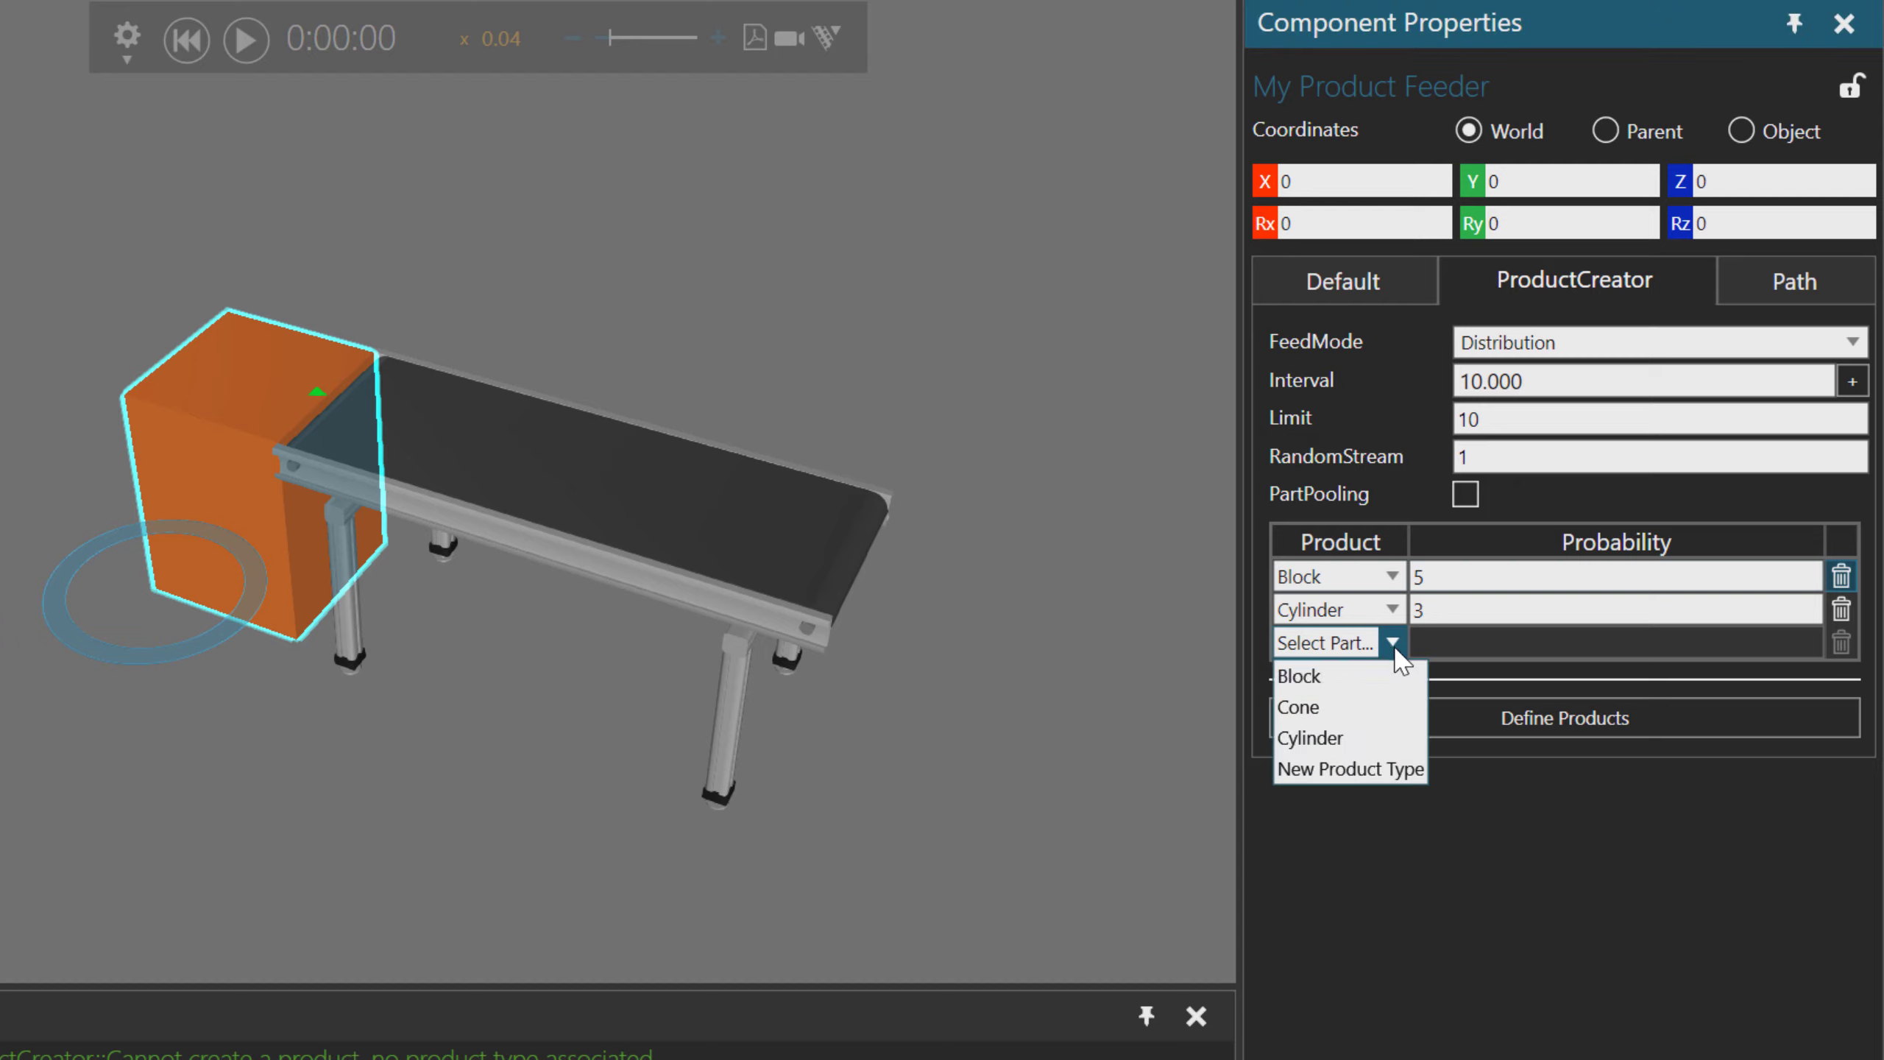
left_click(1366, 709)
left_click(1459, 644)
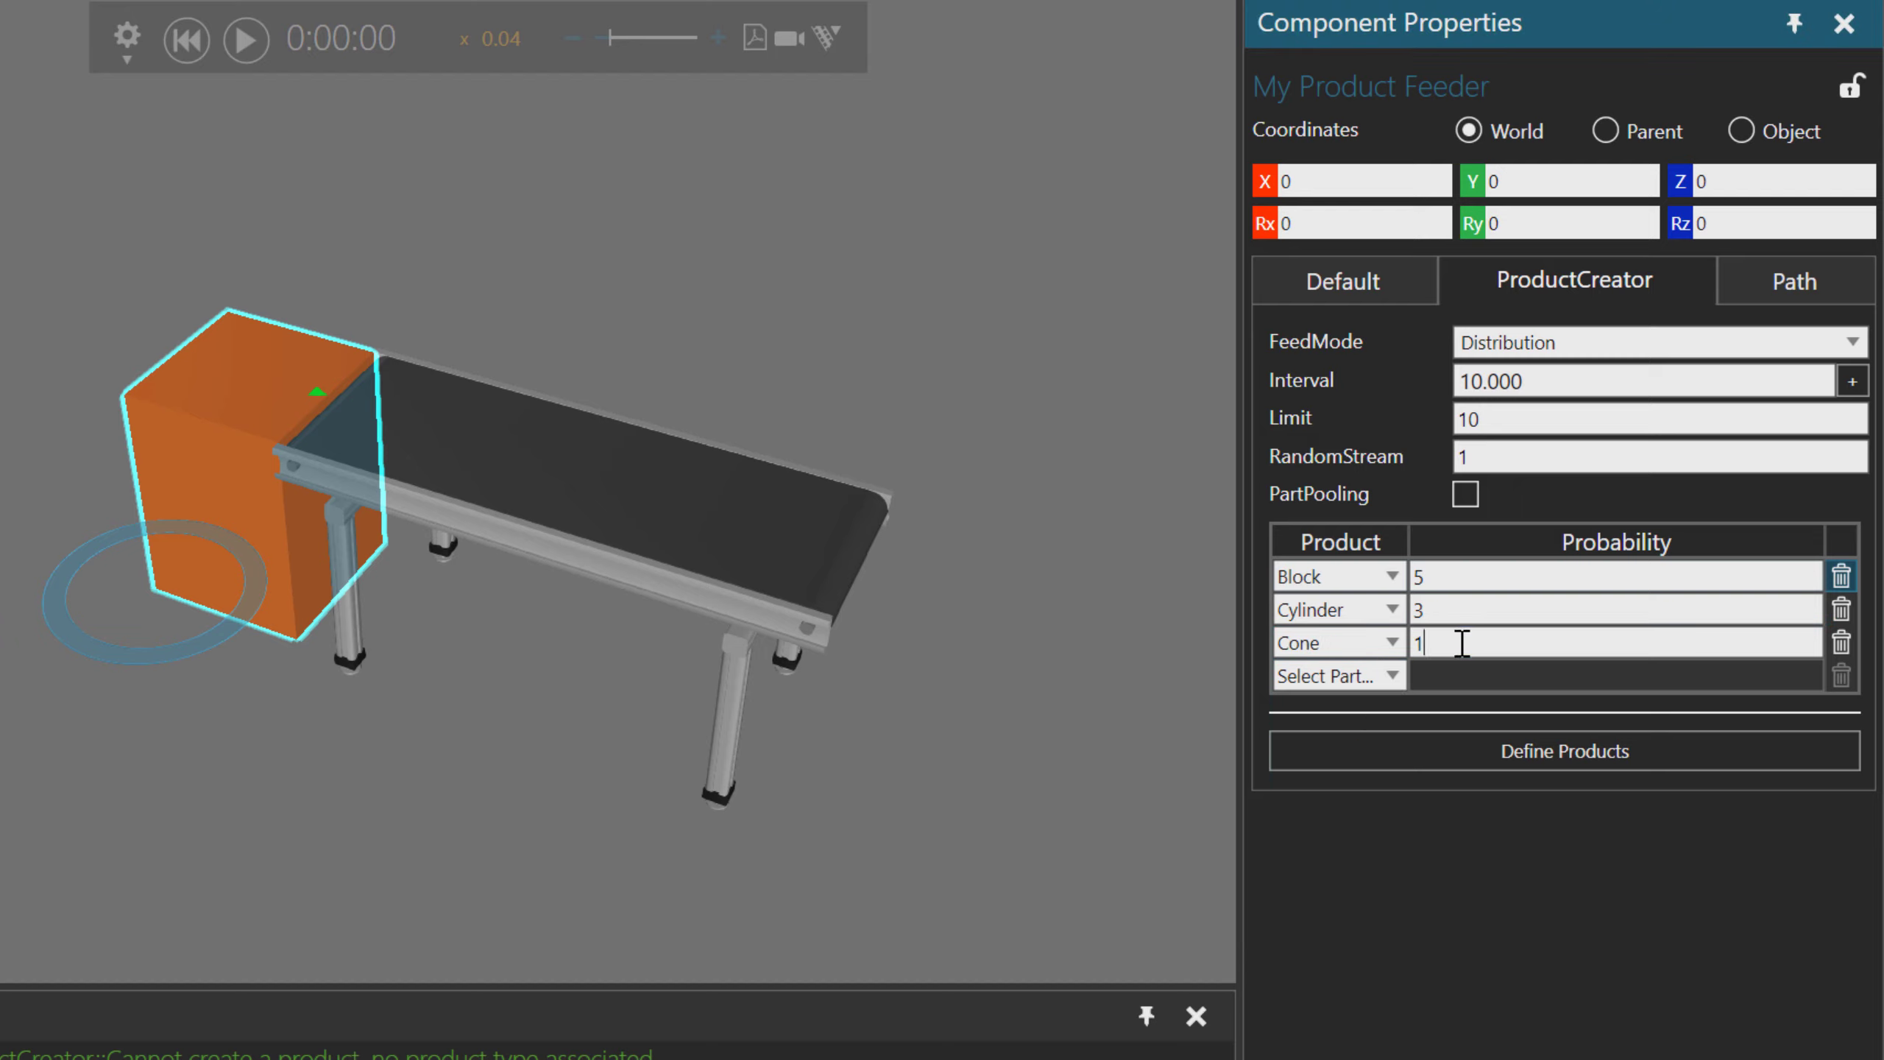
key("BackSpace")
type("9")
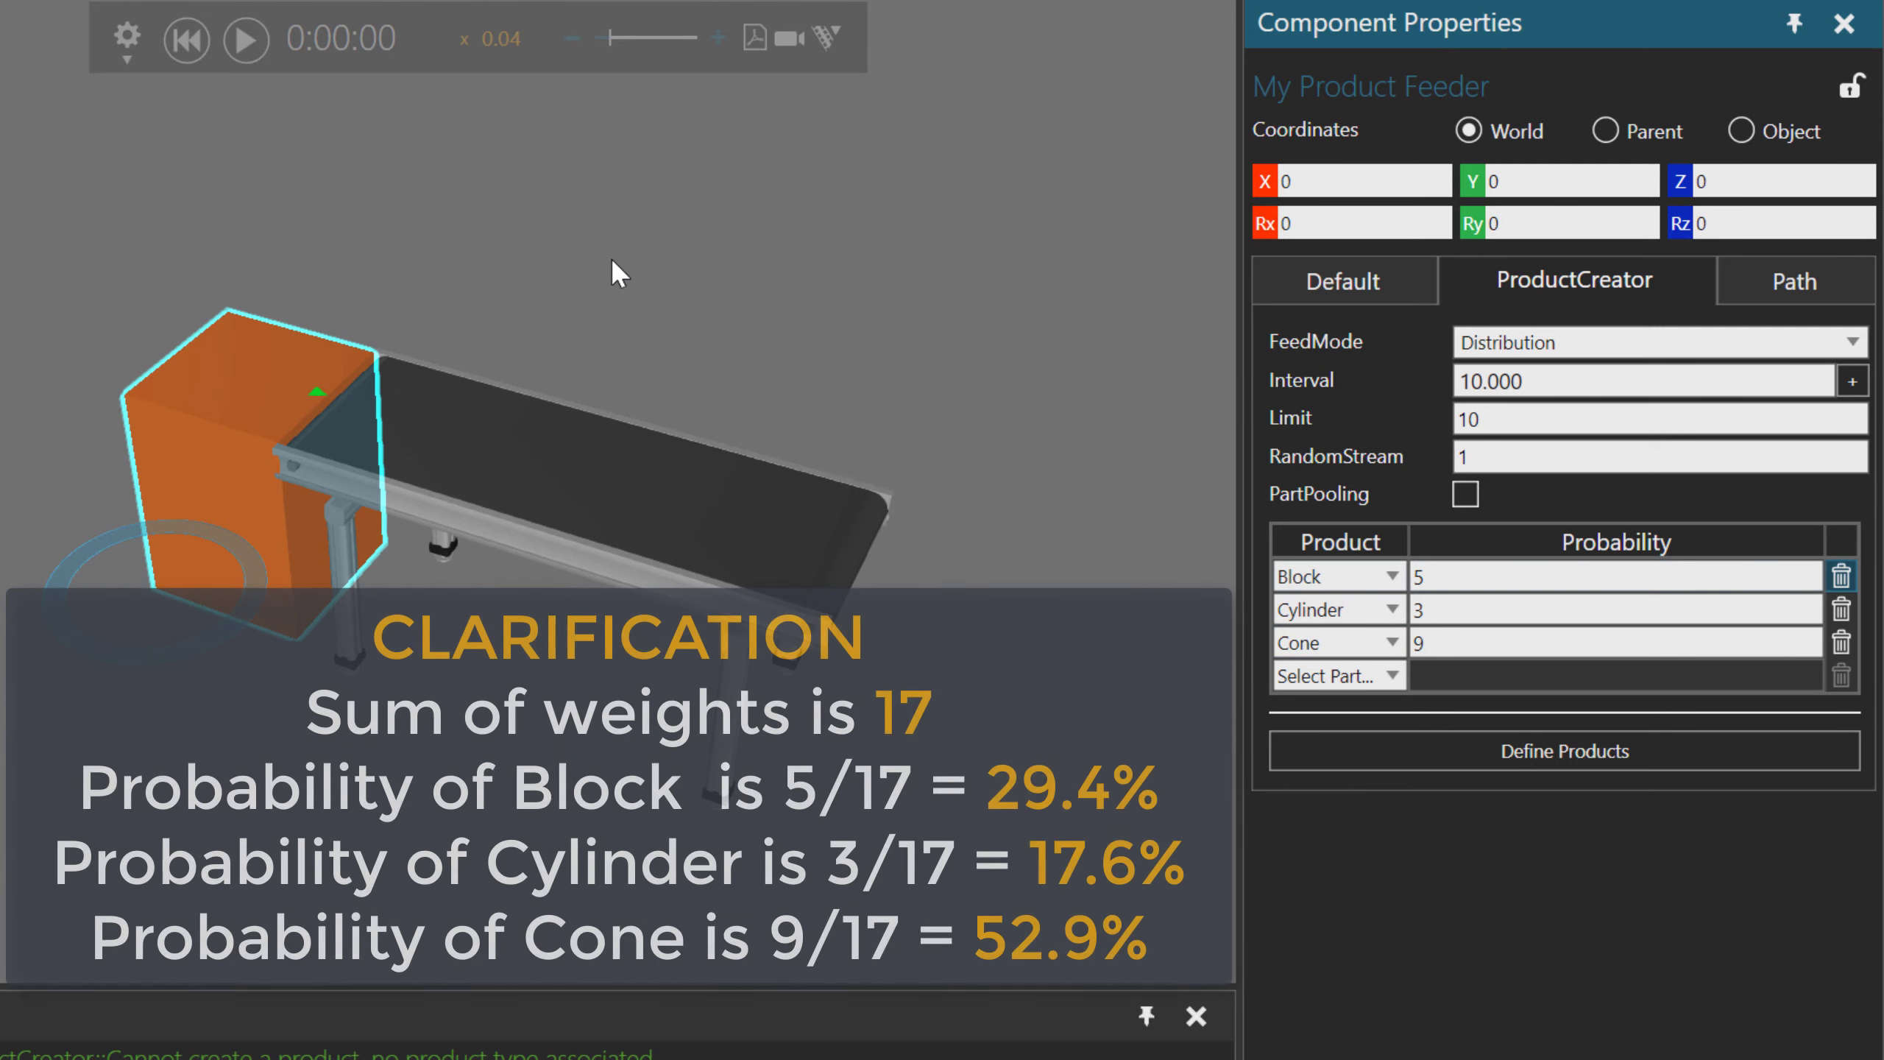
left_click(253, 43)
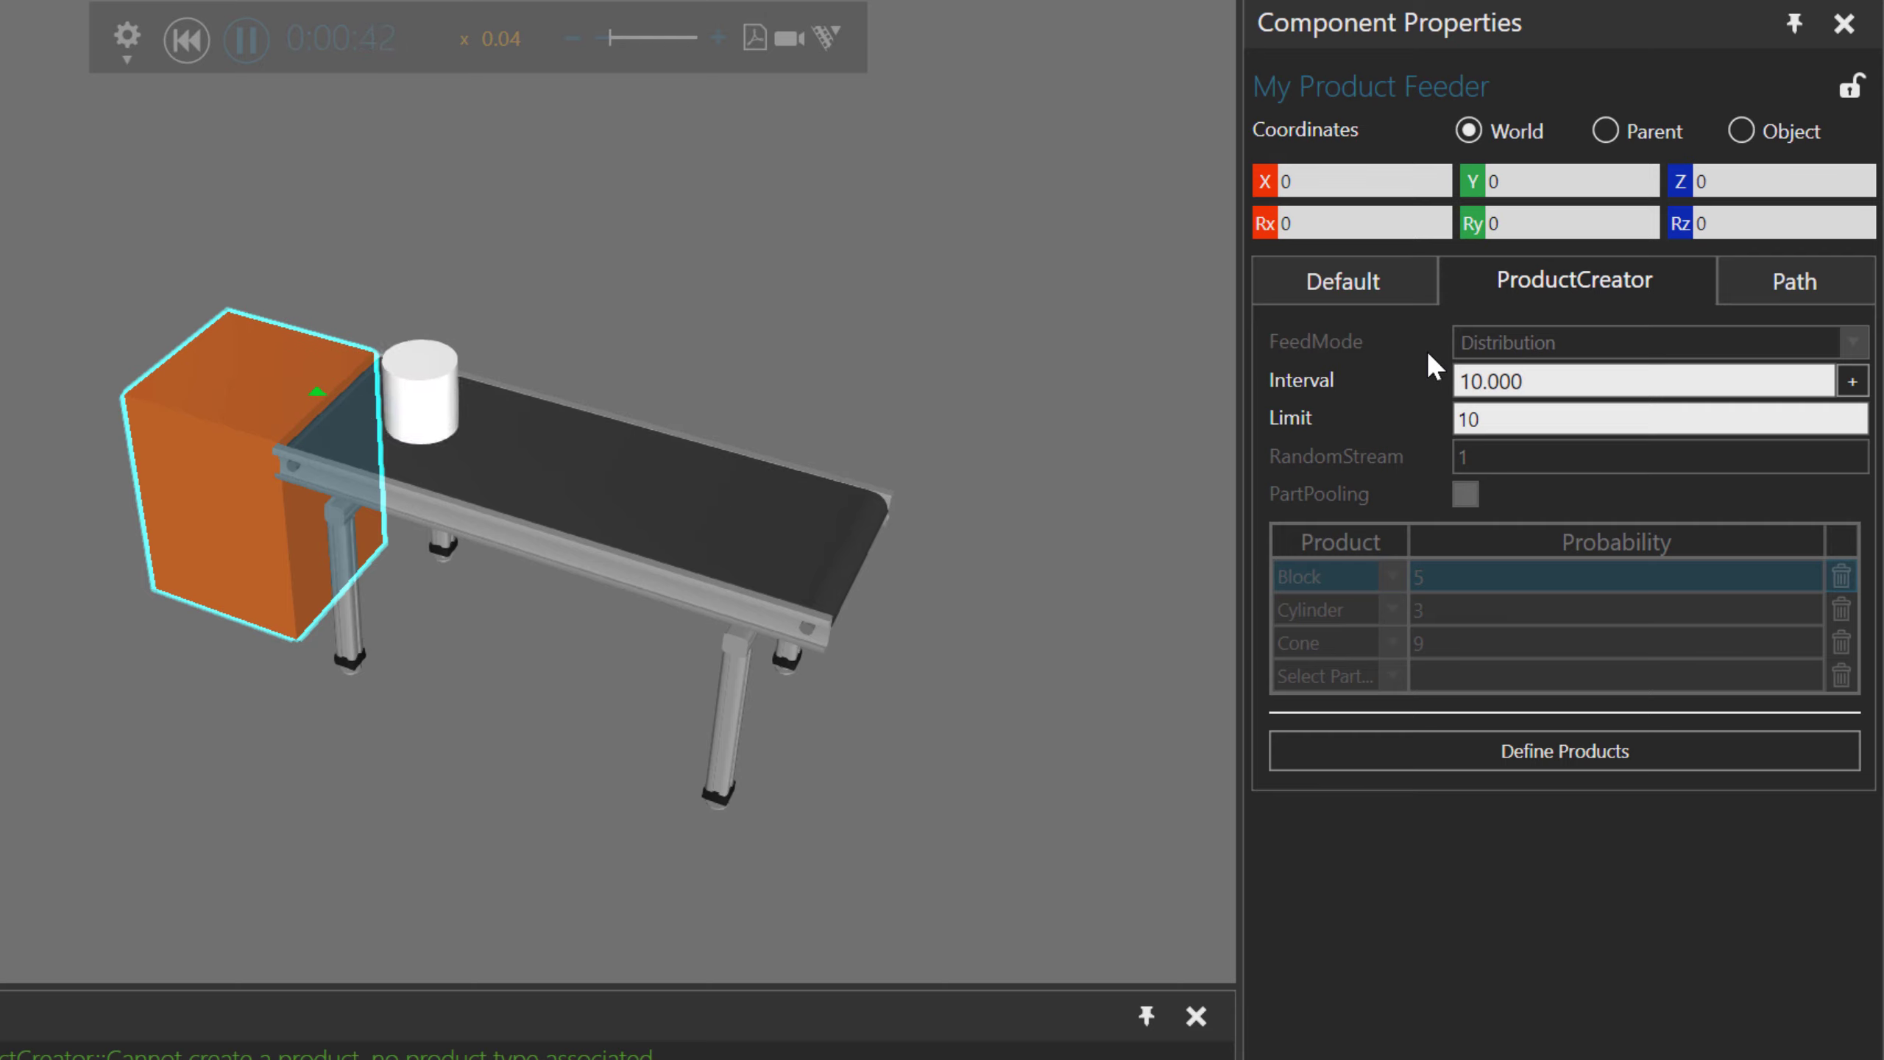
left_click(194, 40)
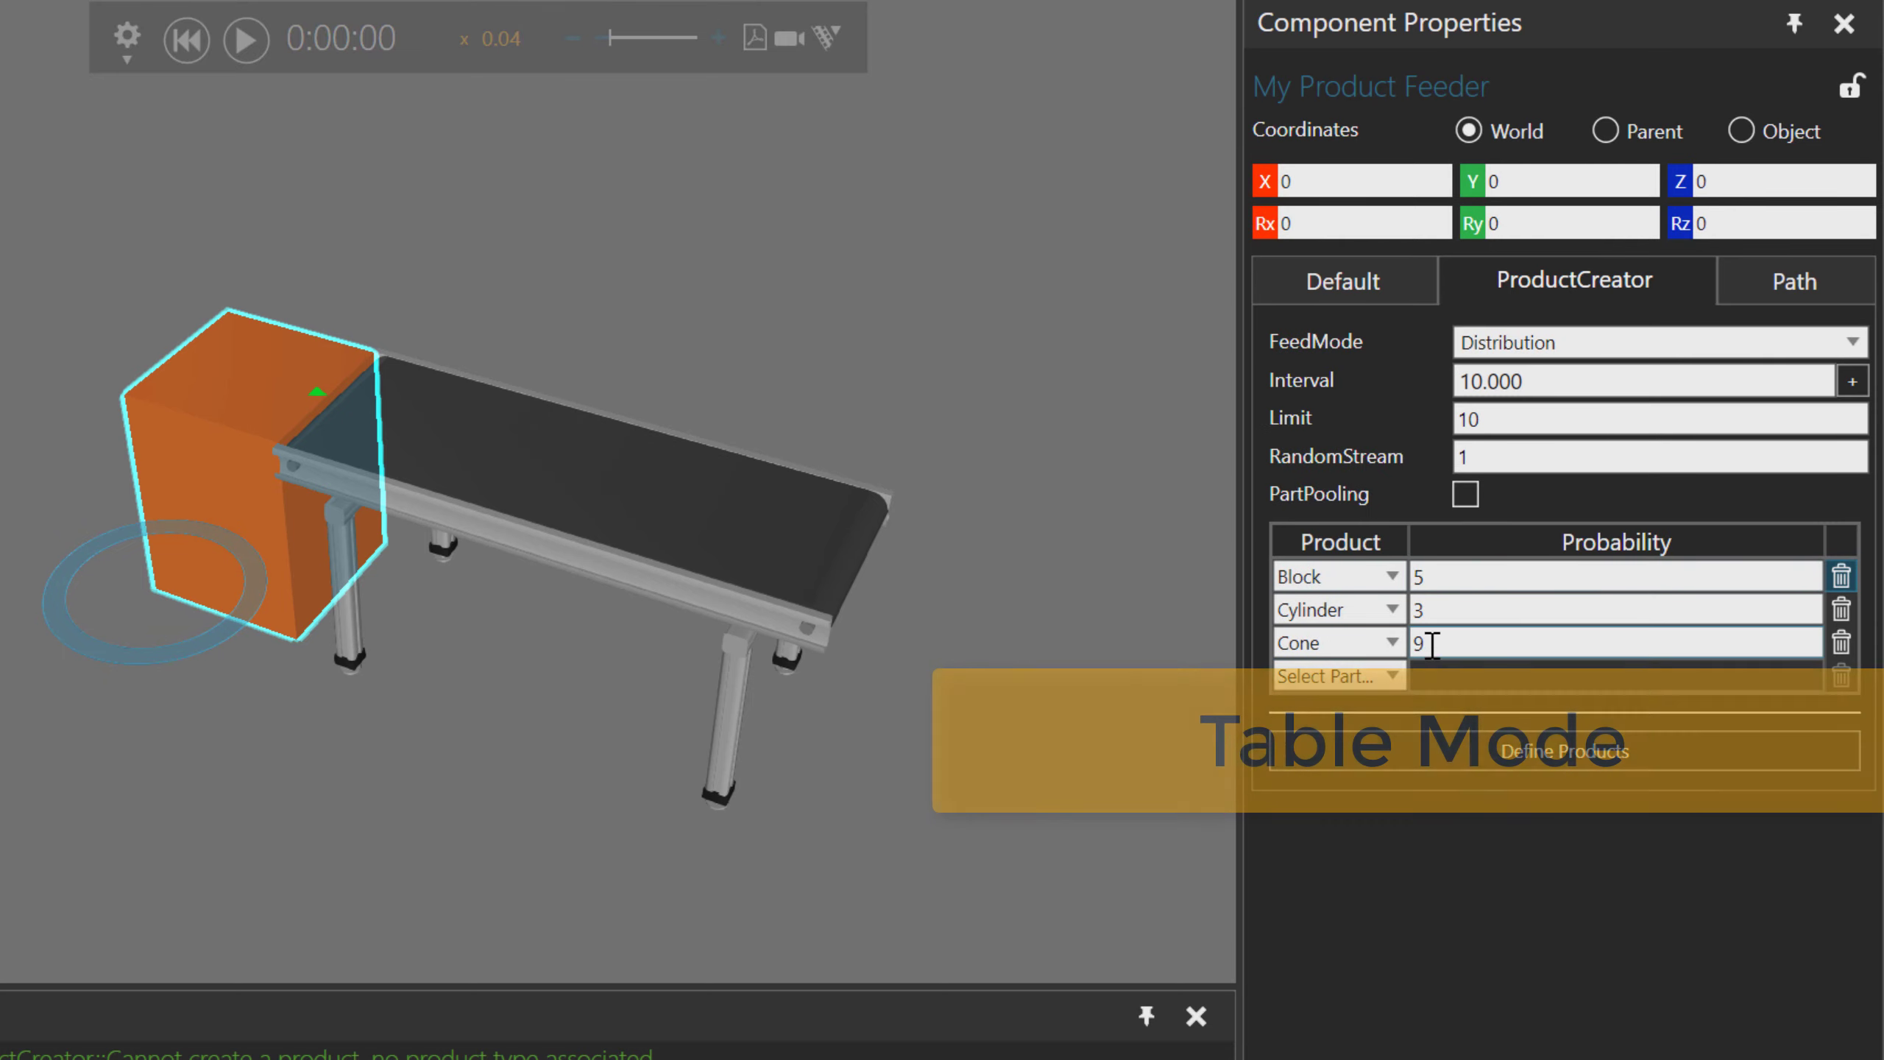
Switch the feeder's feed mode to Table and open a new blank workbook in a maximized Excel window.
left_click(1565, 344)
left_click(1541, 444)
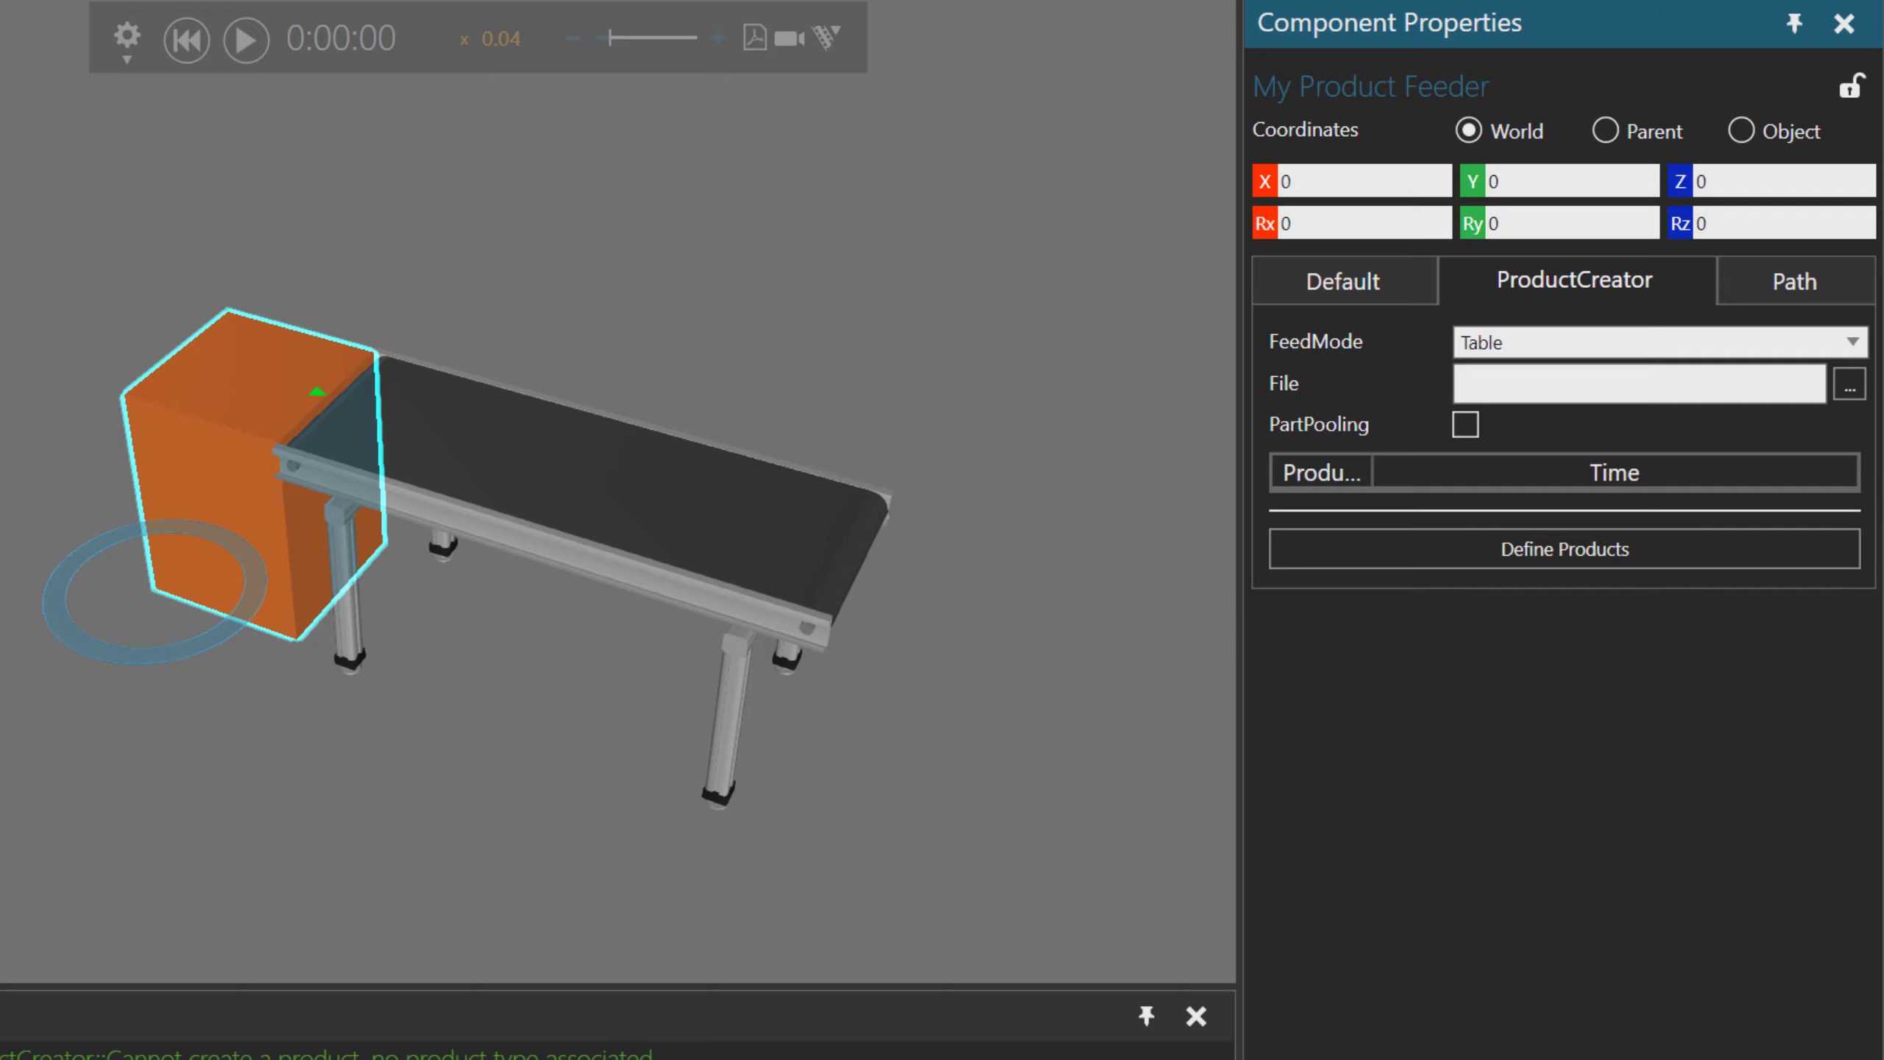
key("super")
type("excel")
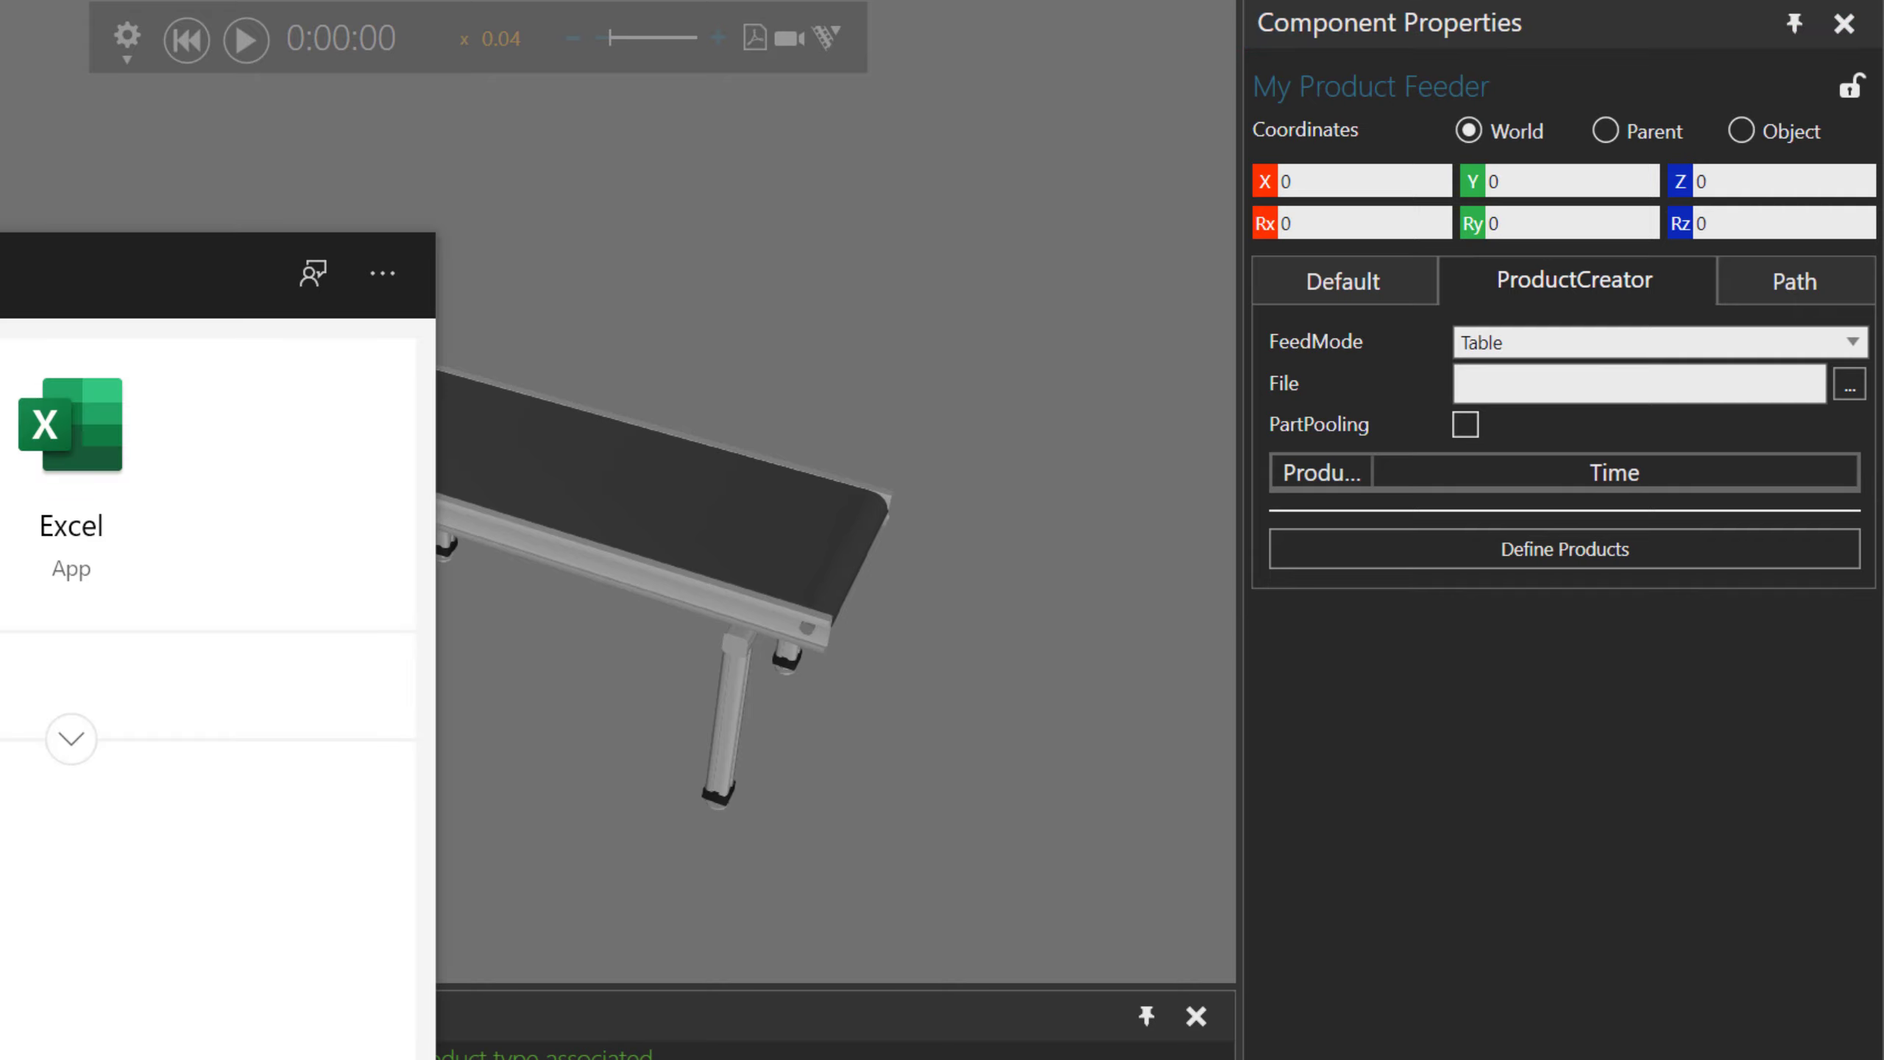
key("Return")
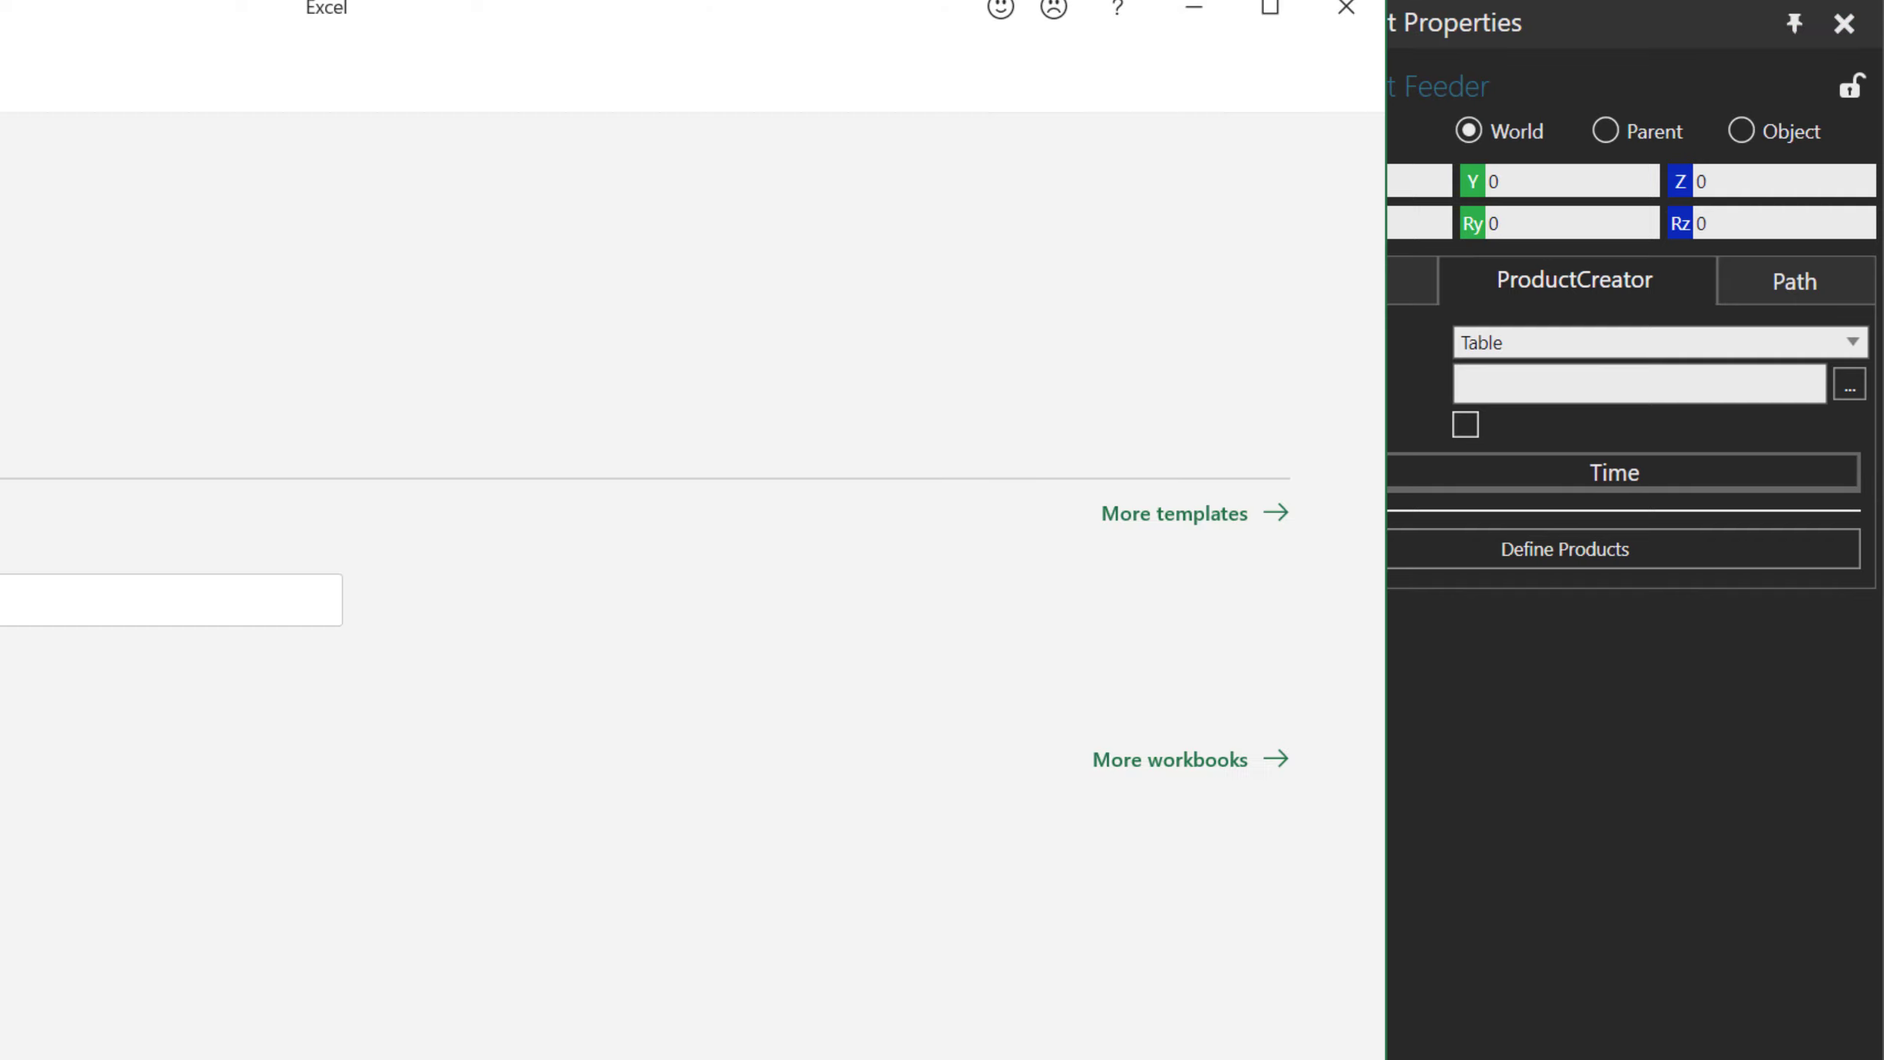
left_click(0, 364)
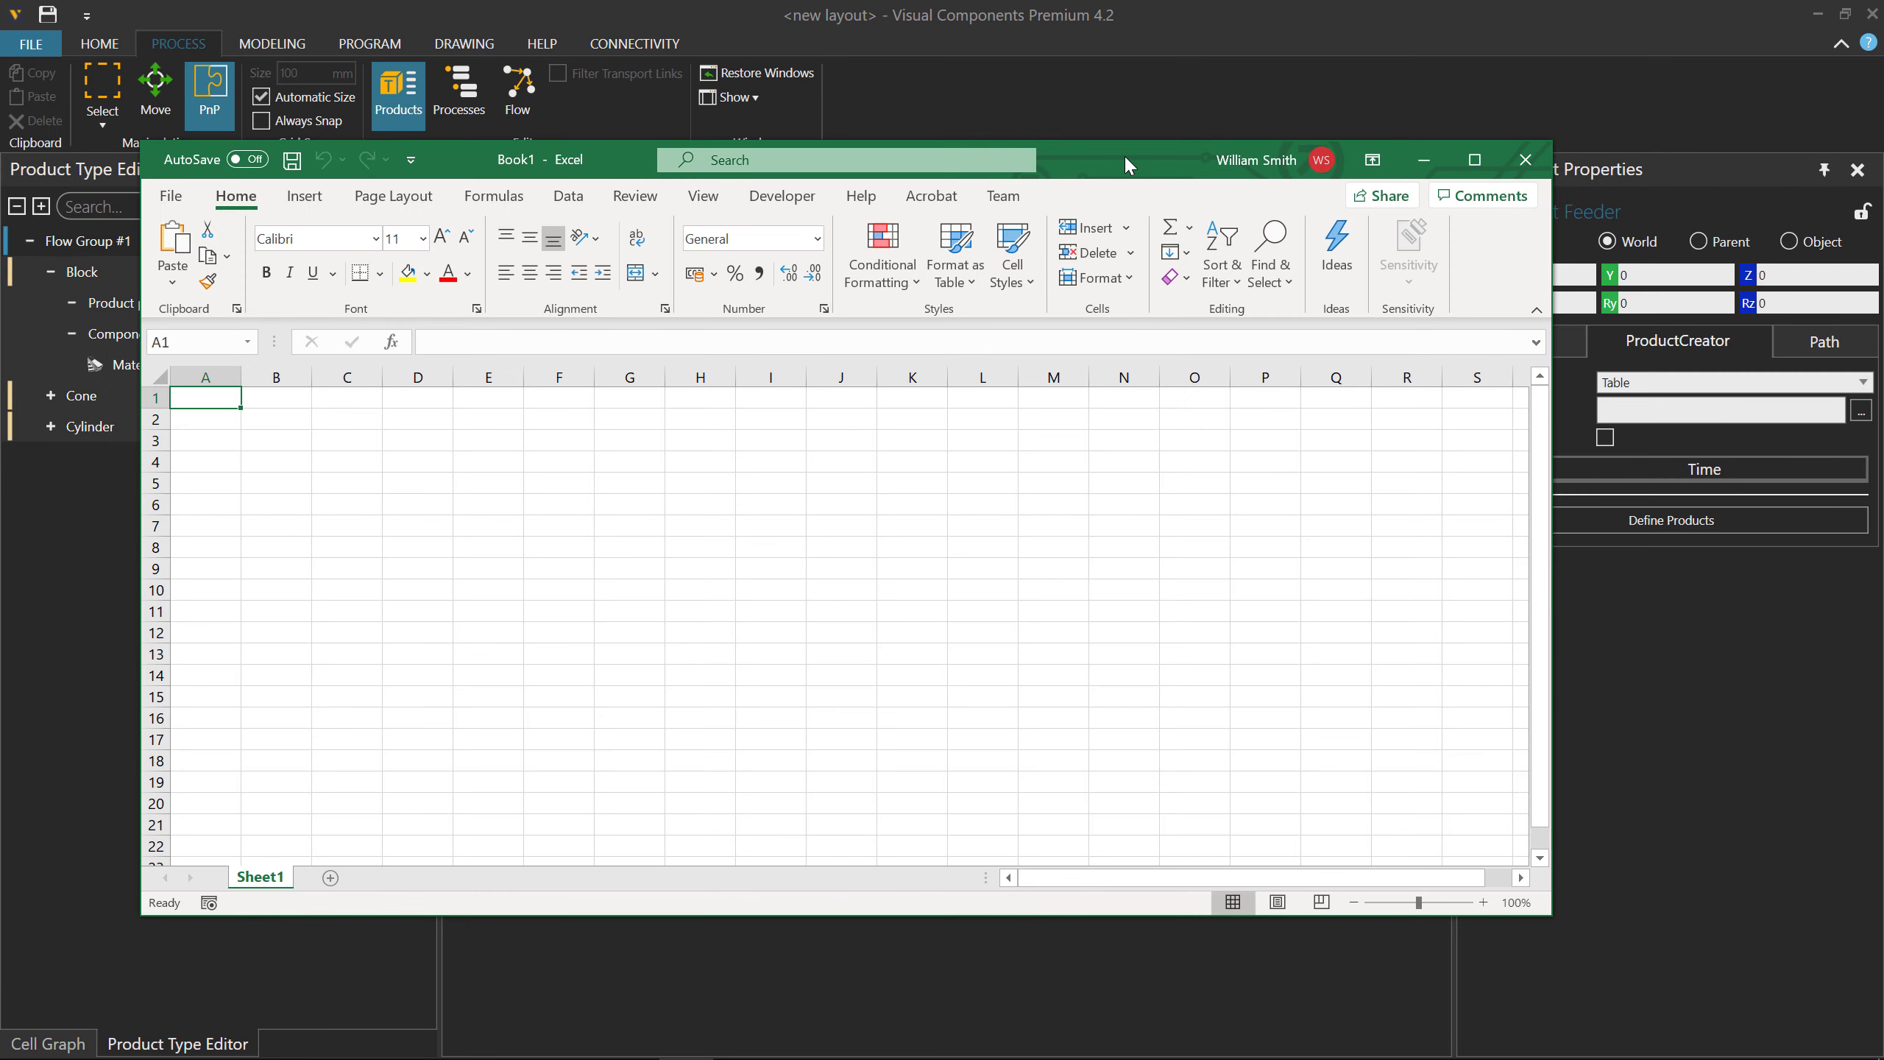
key("super+Up")
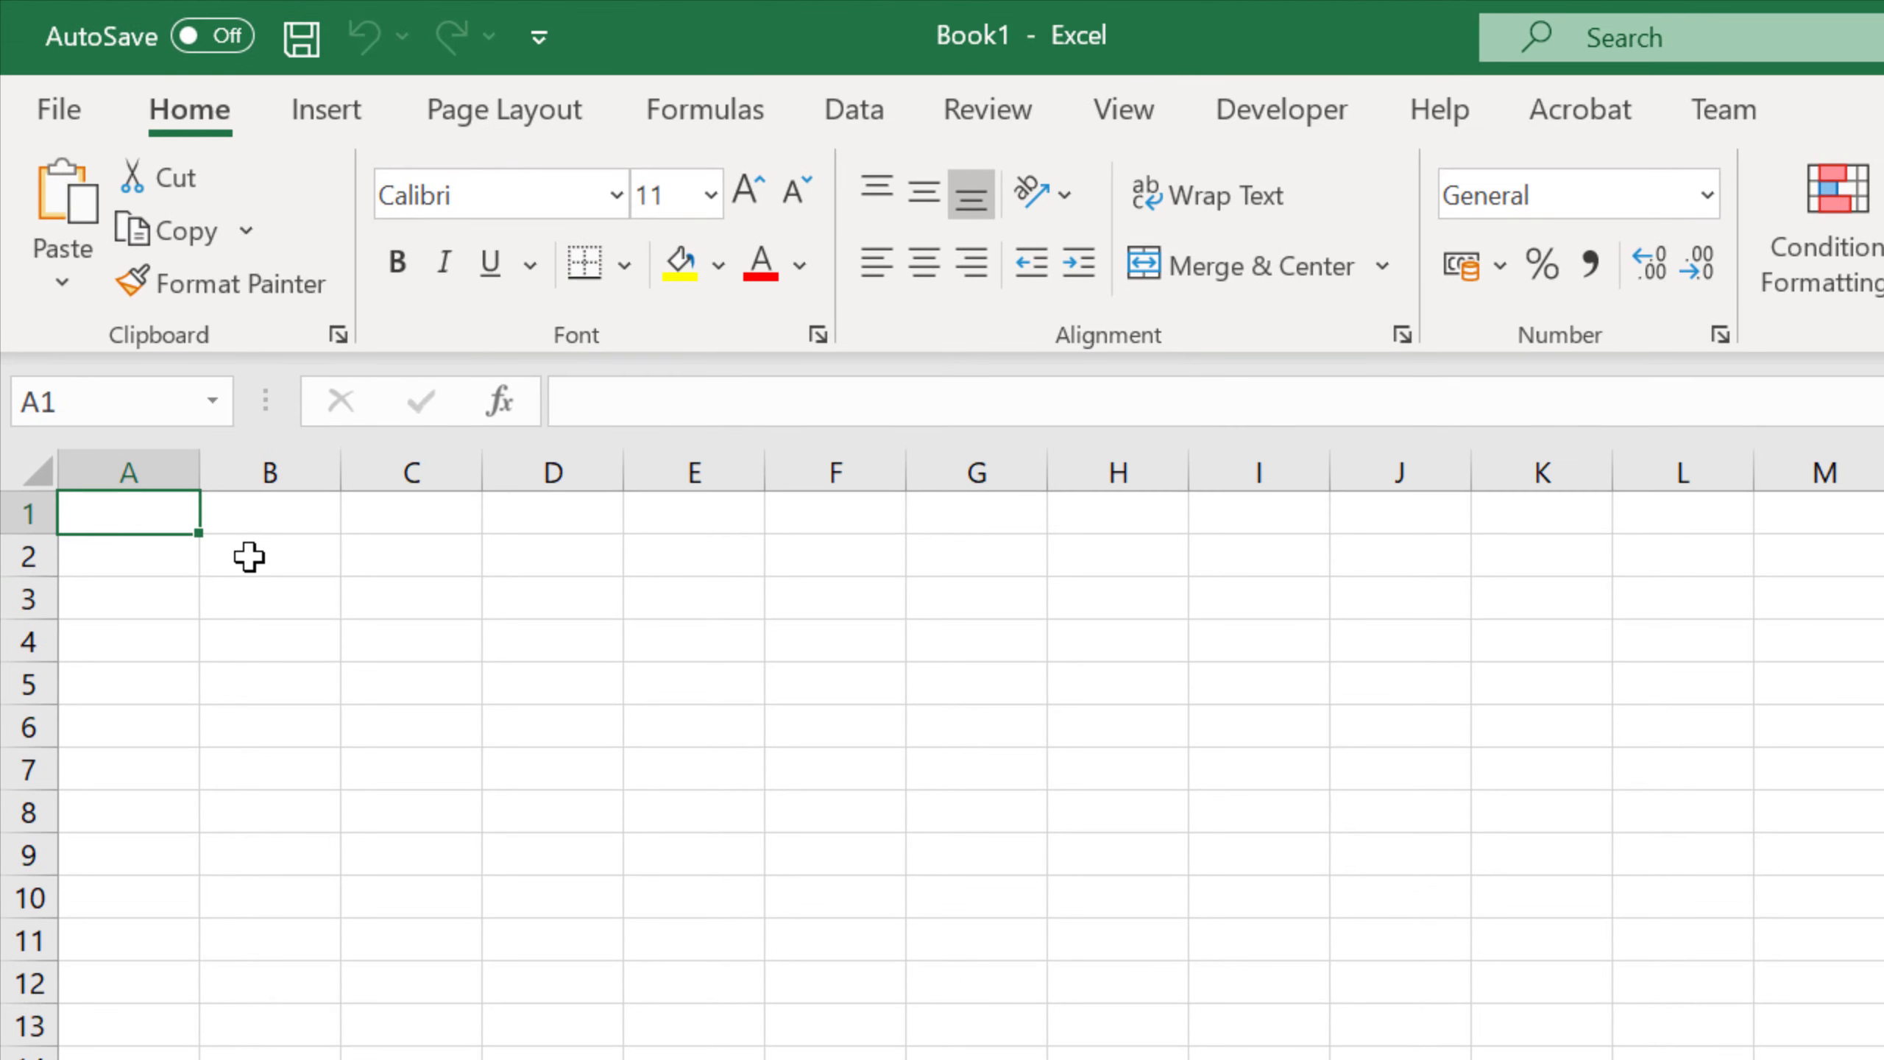
key("F2")
type("Product")
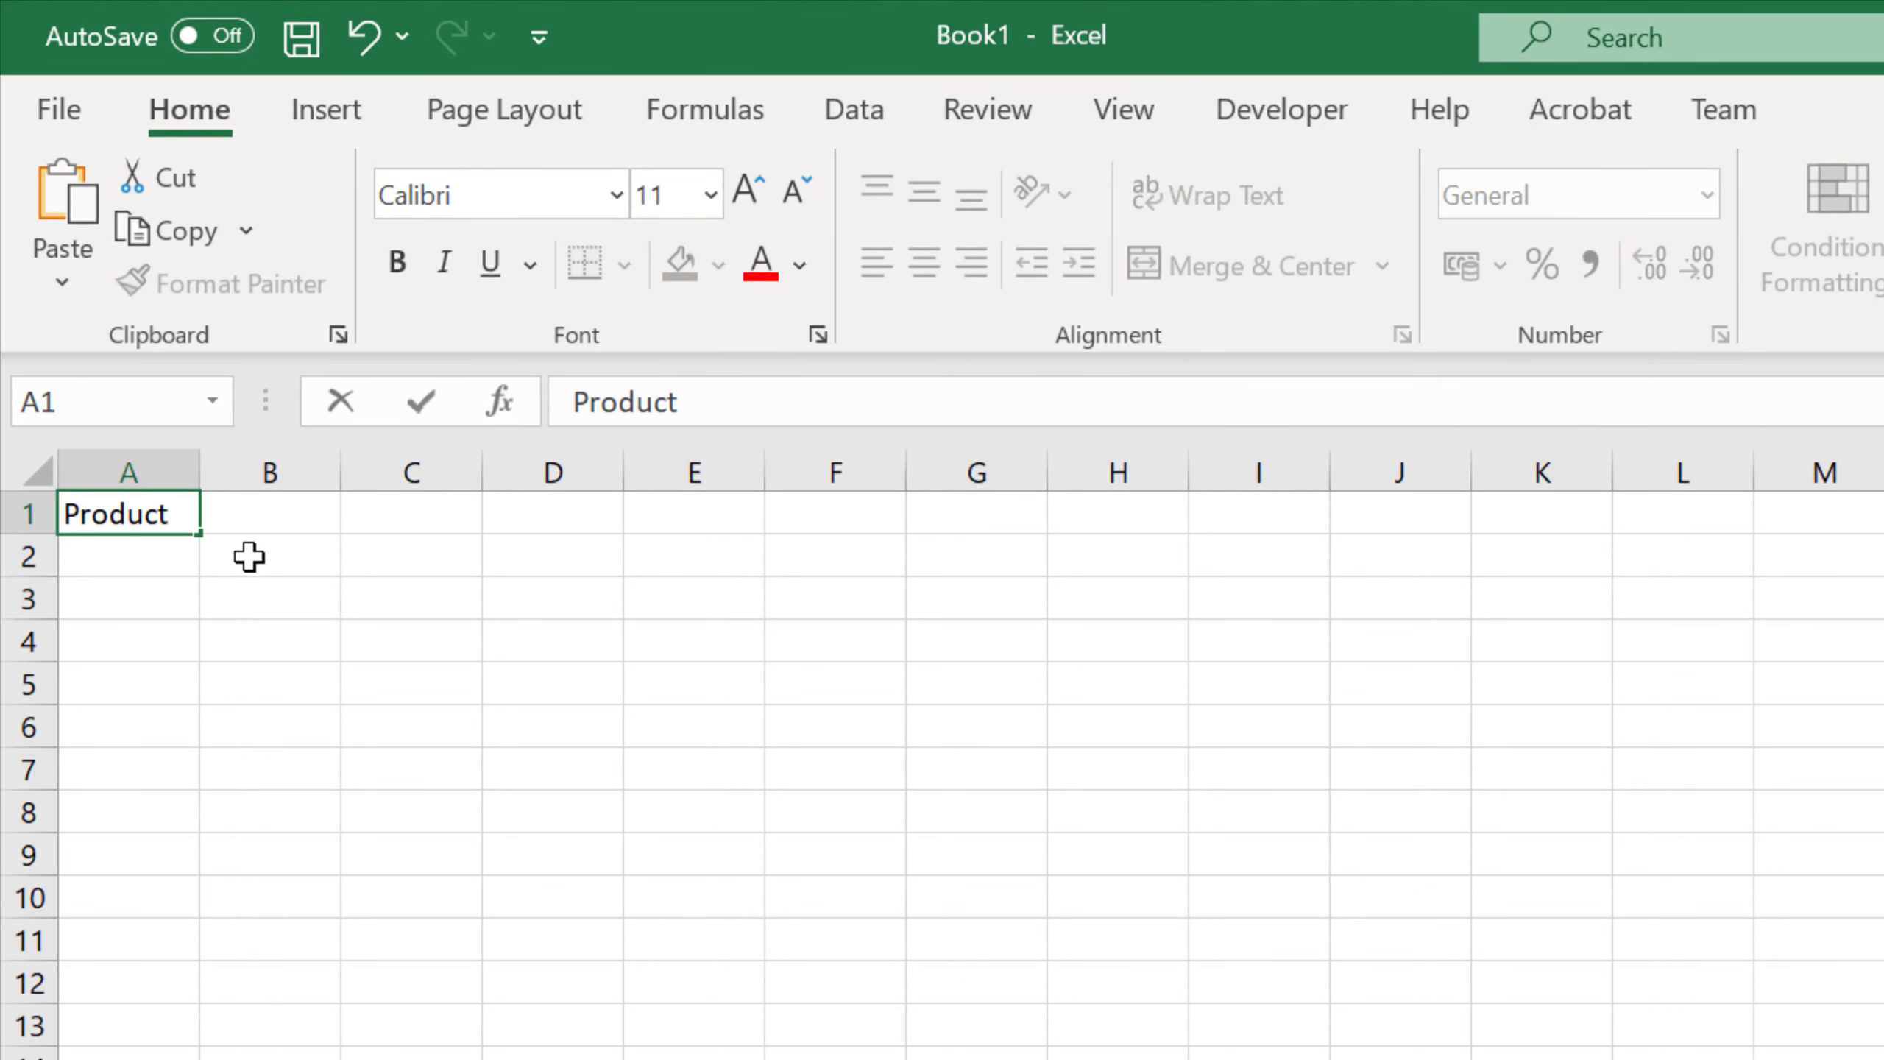
key("Tab")
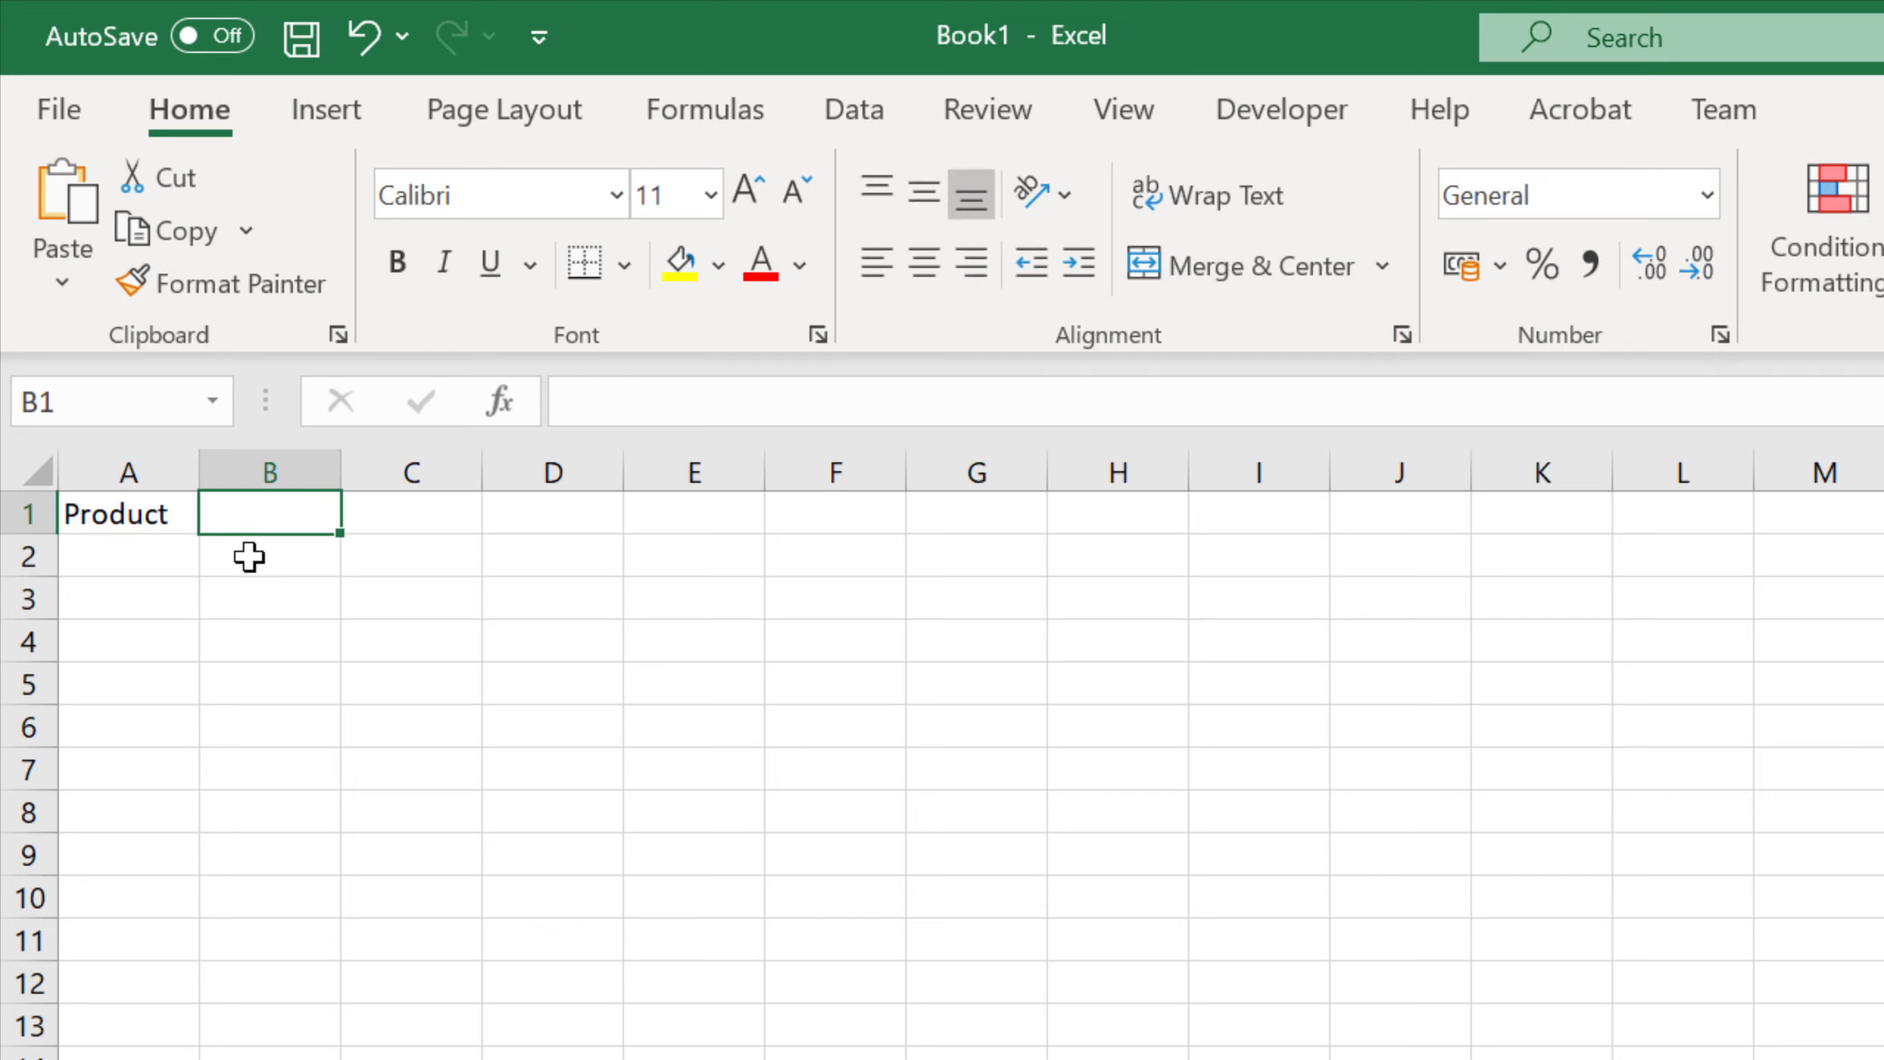
type("TIME")
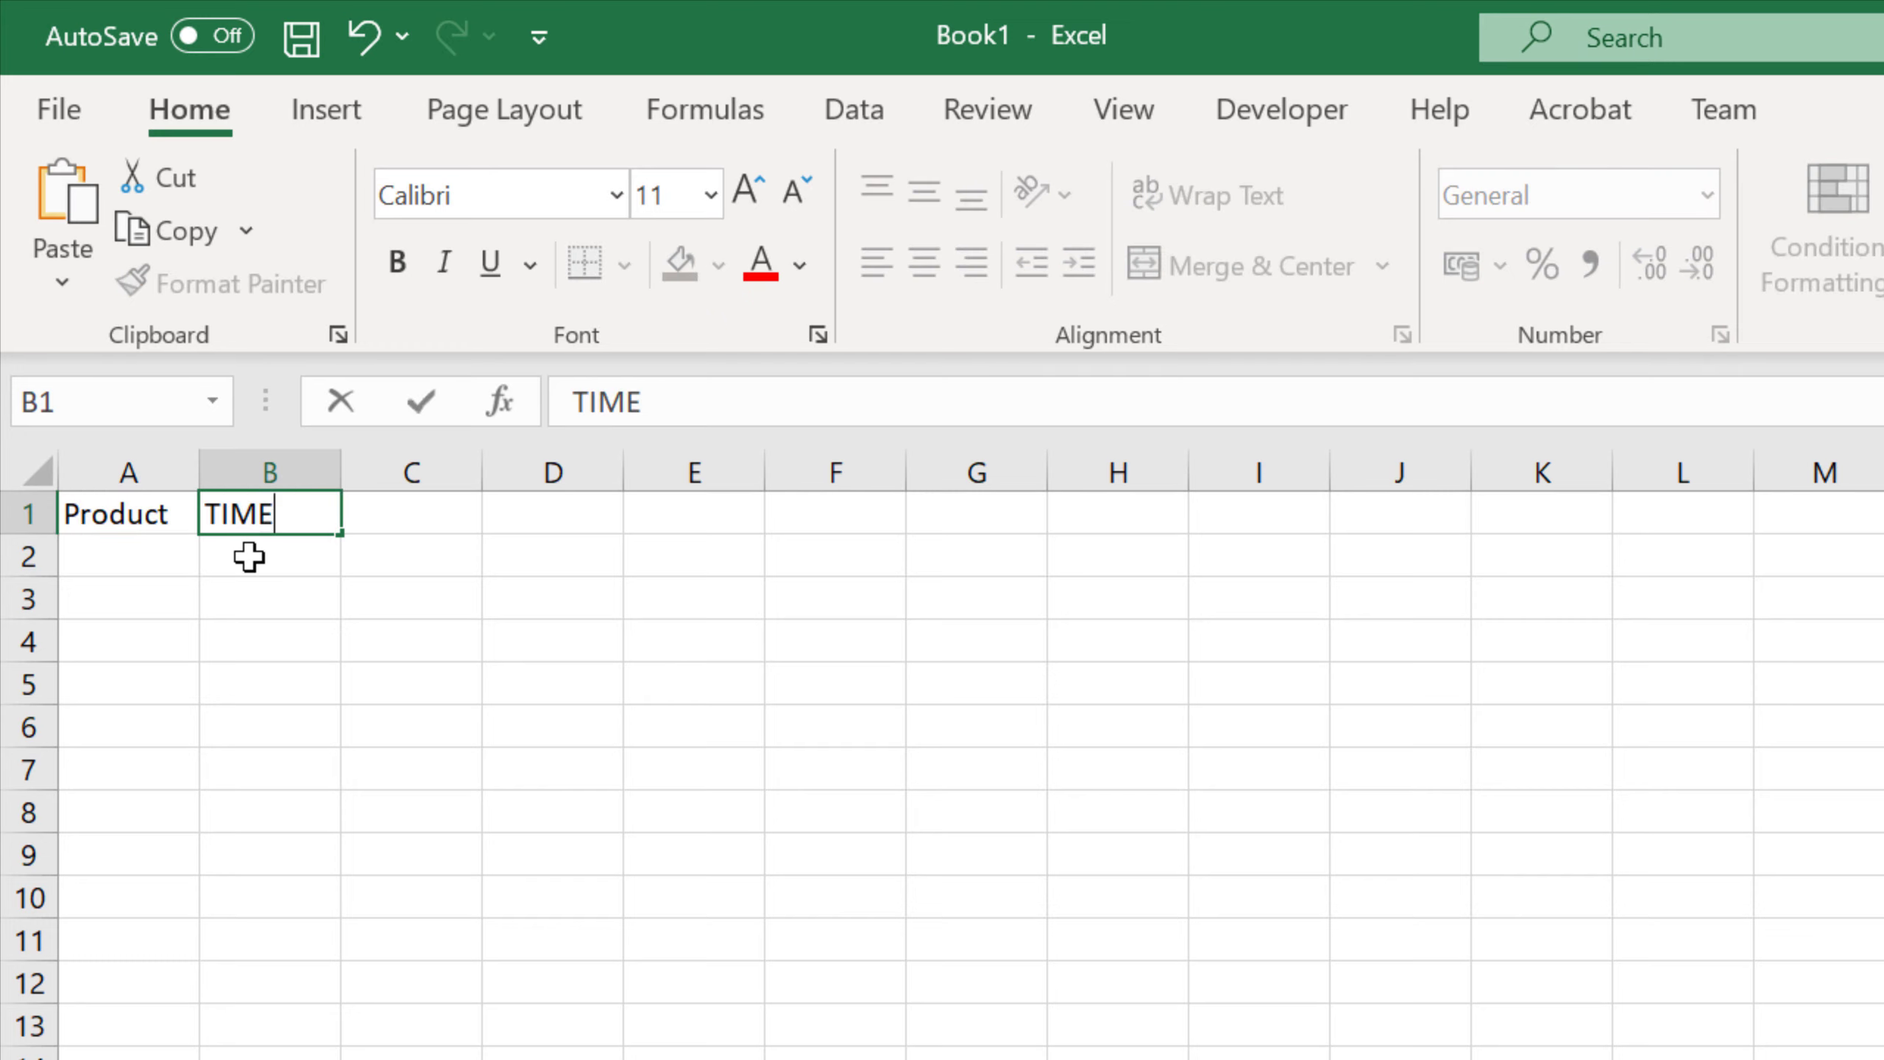
key("BackSpace")
key("BackSpace")
key("BackSpace")
key("BackSpace")
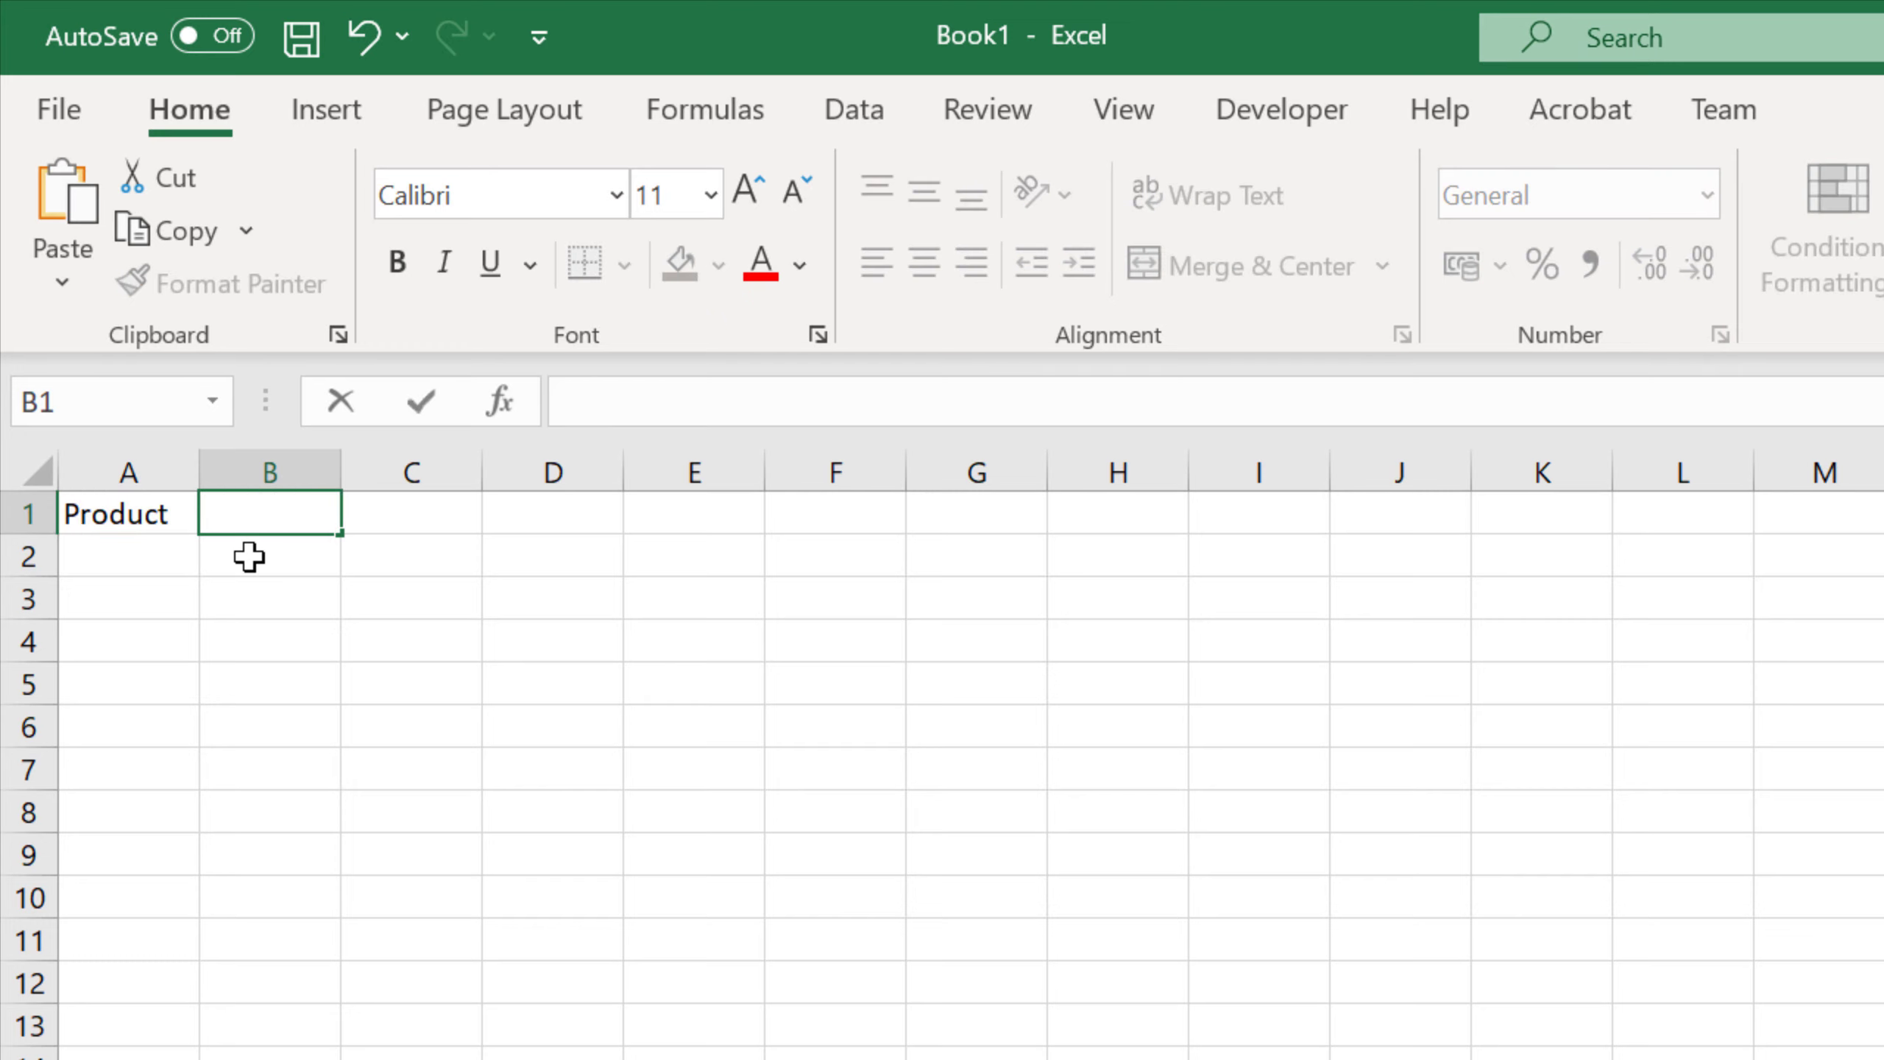
left_click(127, 517)
key("Delete")
key("Delete")
key("Delete")
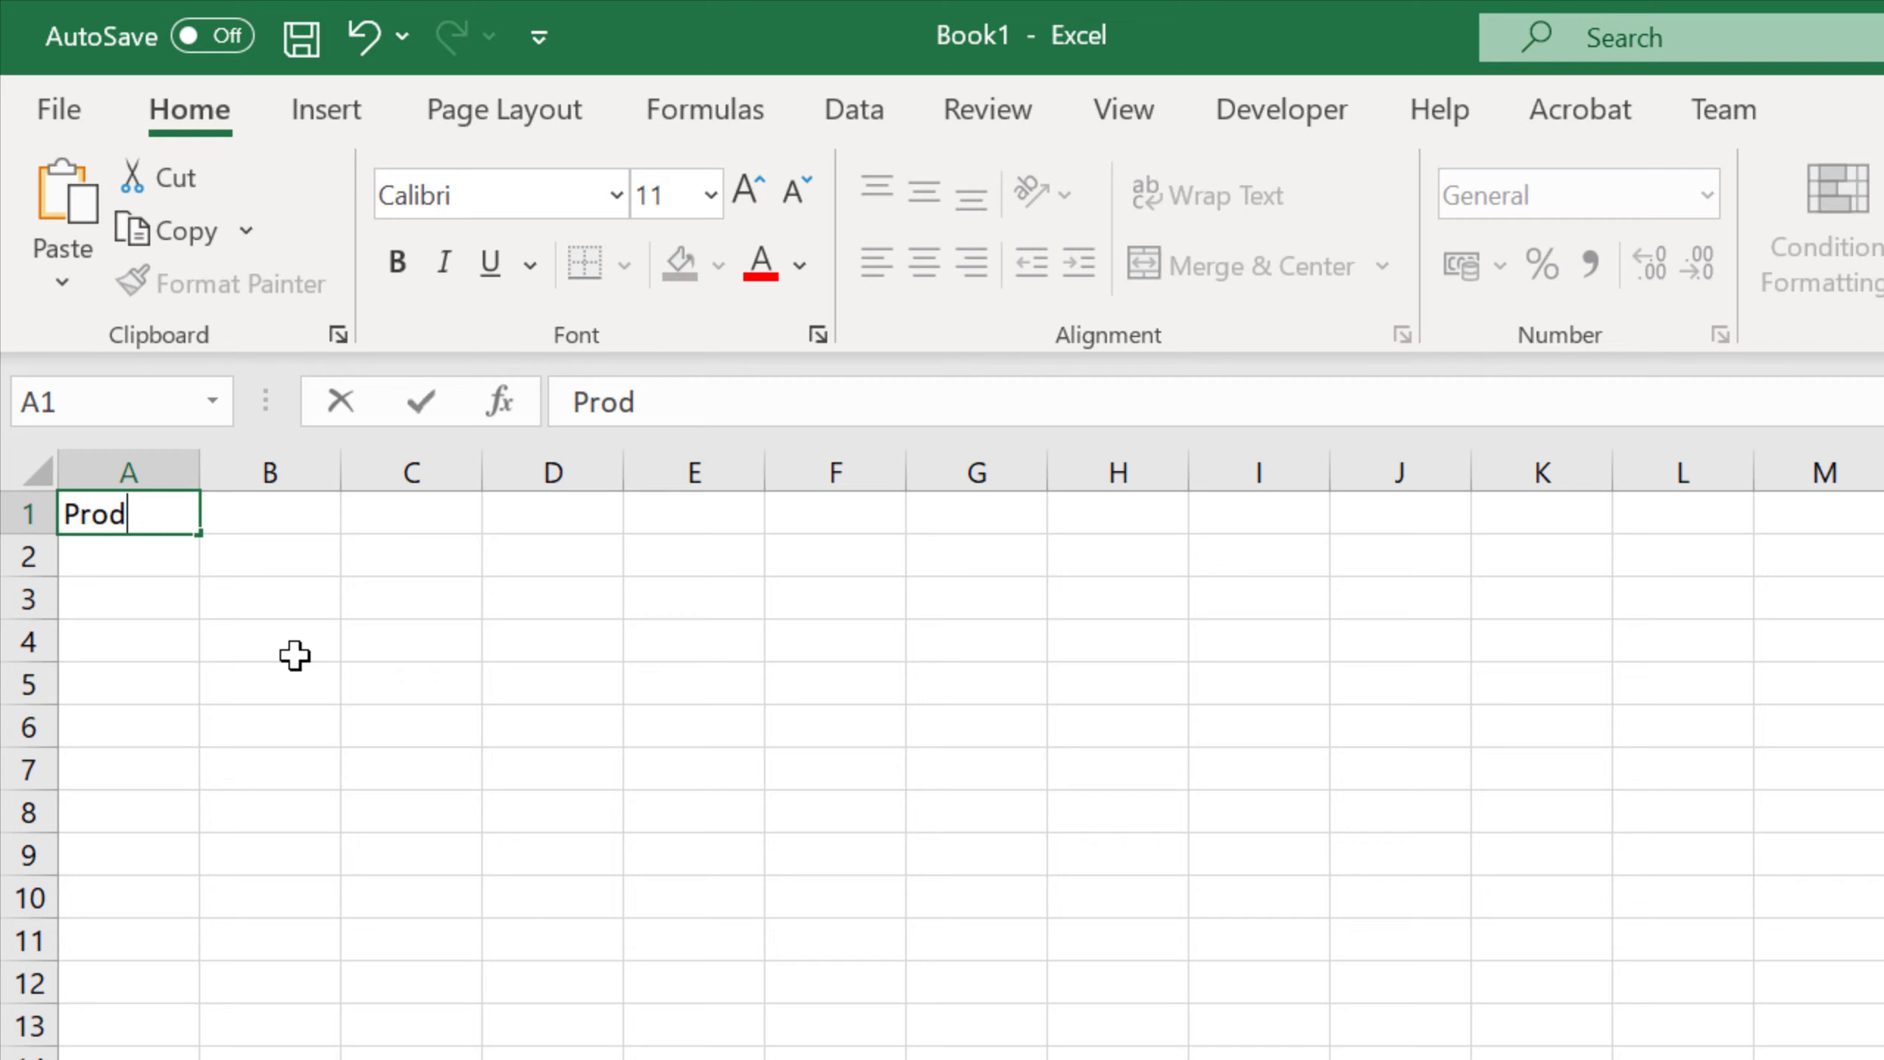
key("BackSpace")
key("BackSpace")
key("BackSpace")
key("BackSpace")
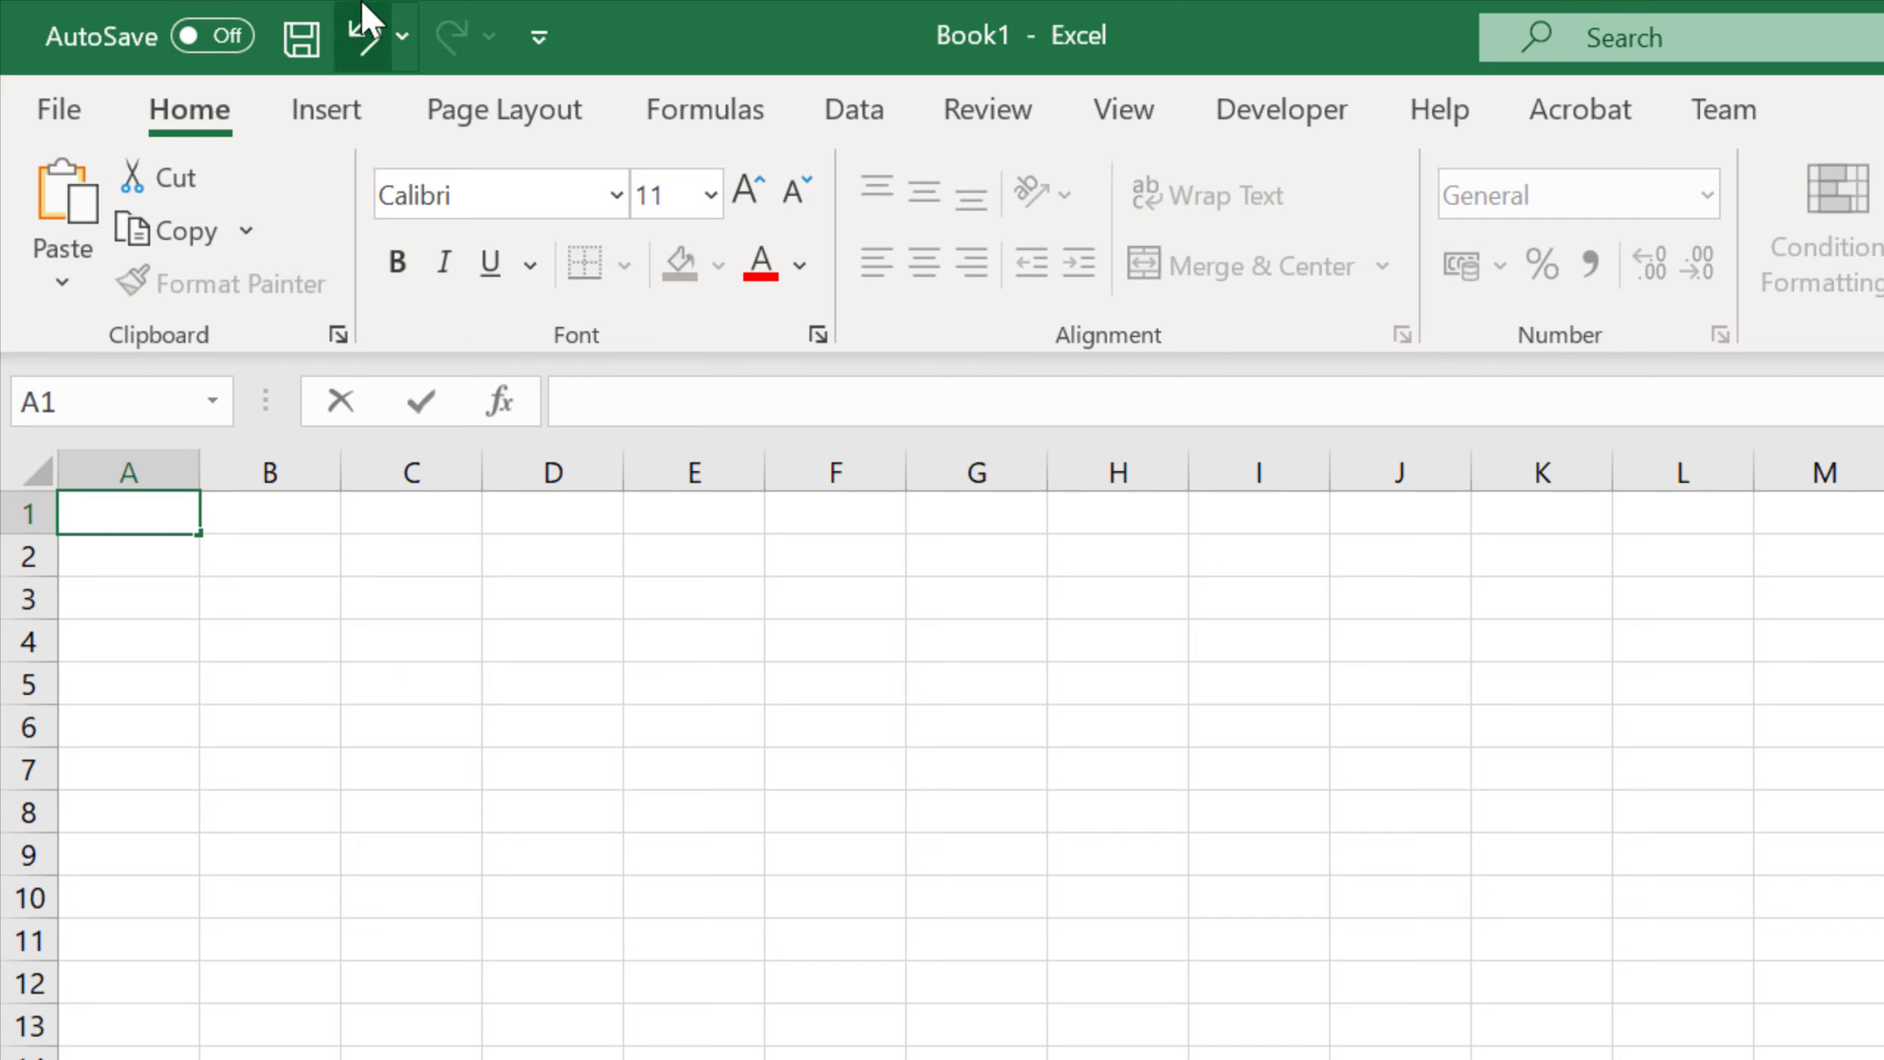
Place the Excel window beside the Product Type Editor and enter Block, Cone and Cylinder in cells A1 to A3.
left_click_drag(957, 29, 1610, 61)
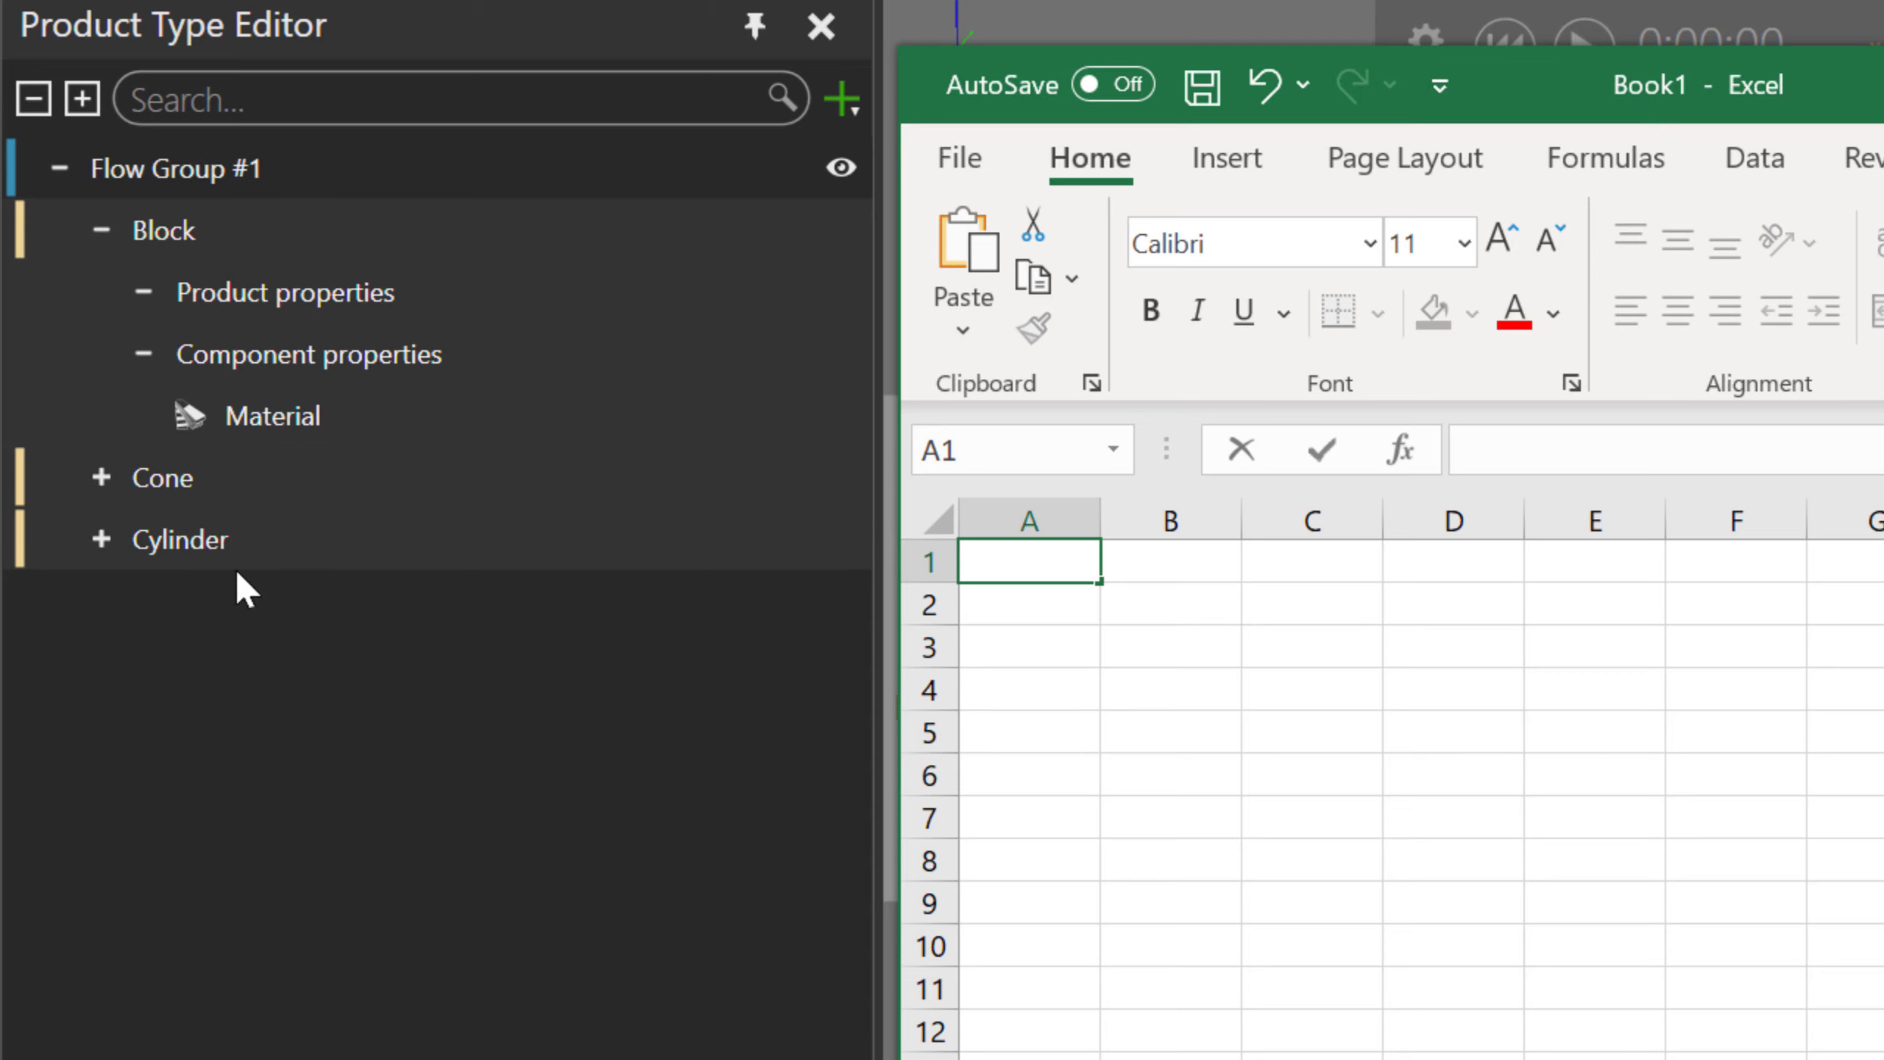
left_click(1007, 570)
type("Block")
key("Return")
type("C")
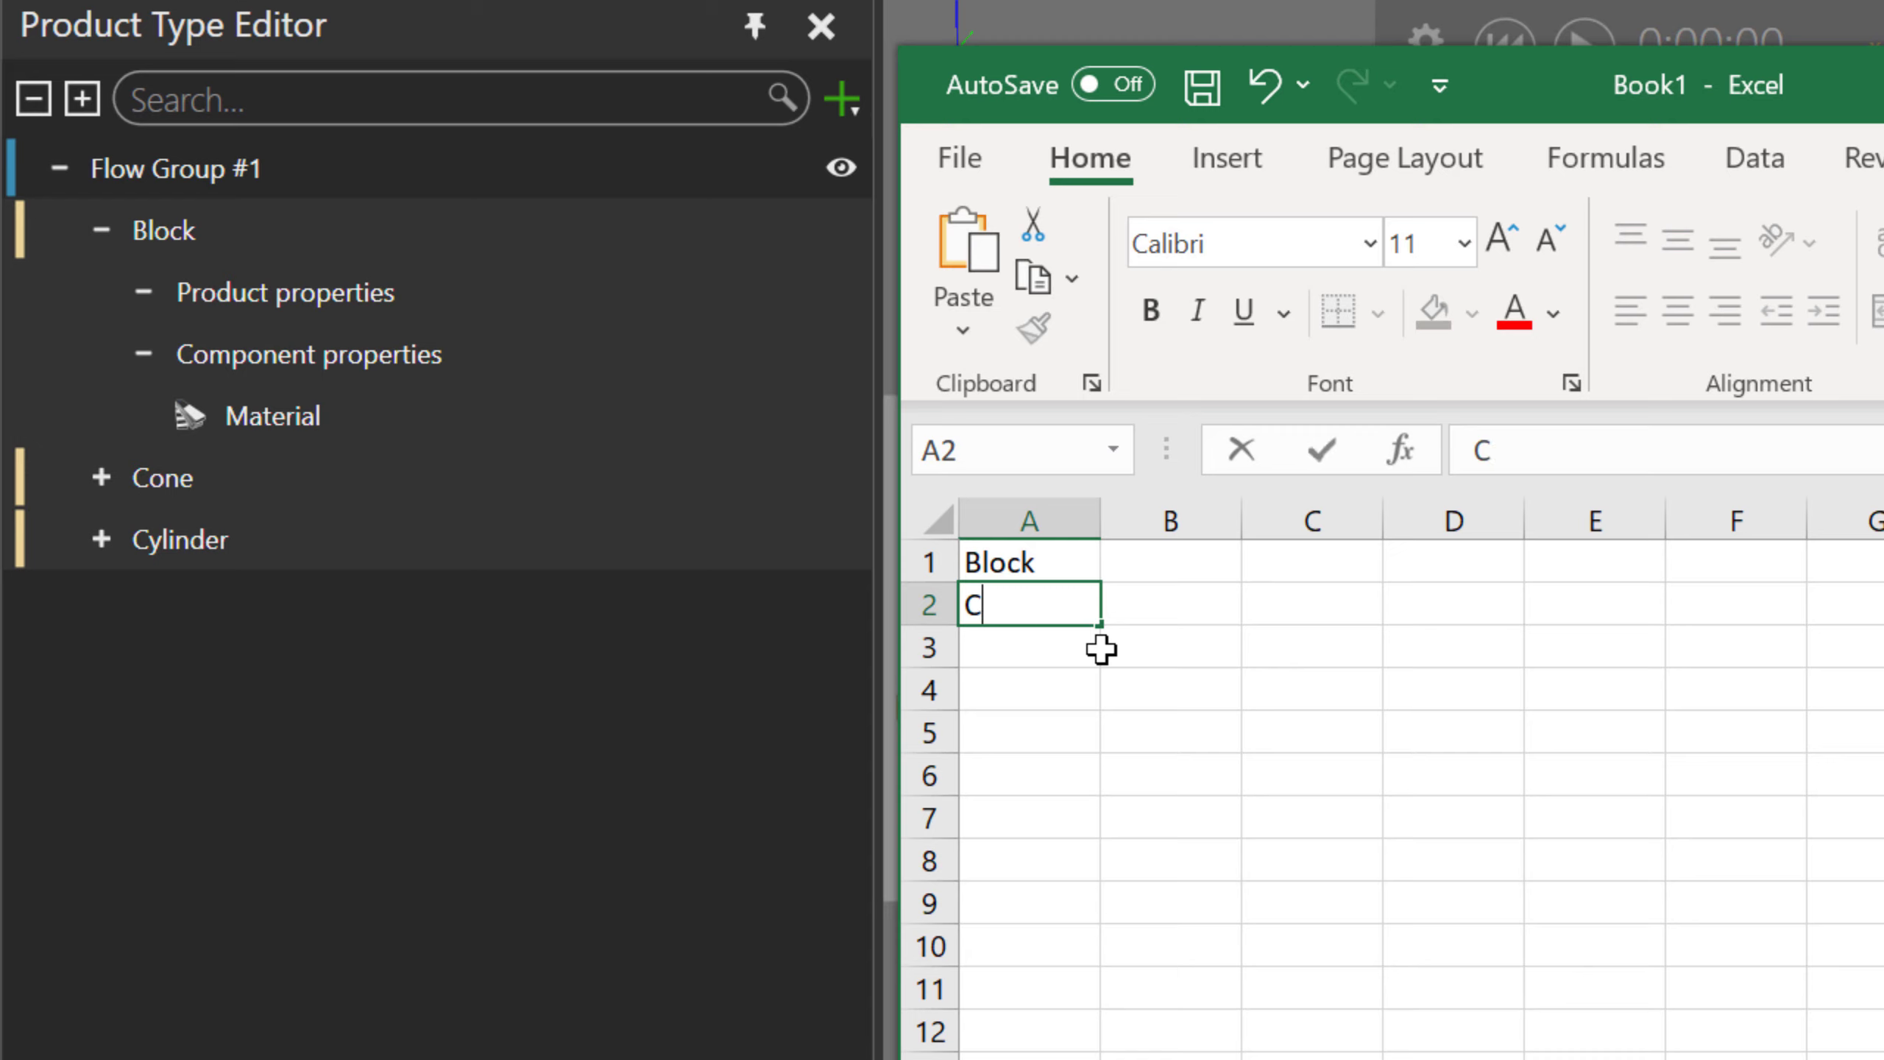
type("one")
key("Return")
type("Cylinder")
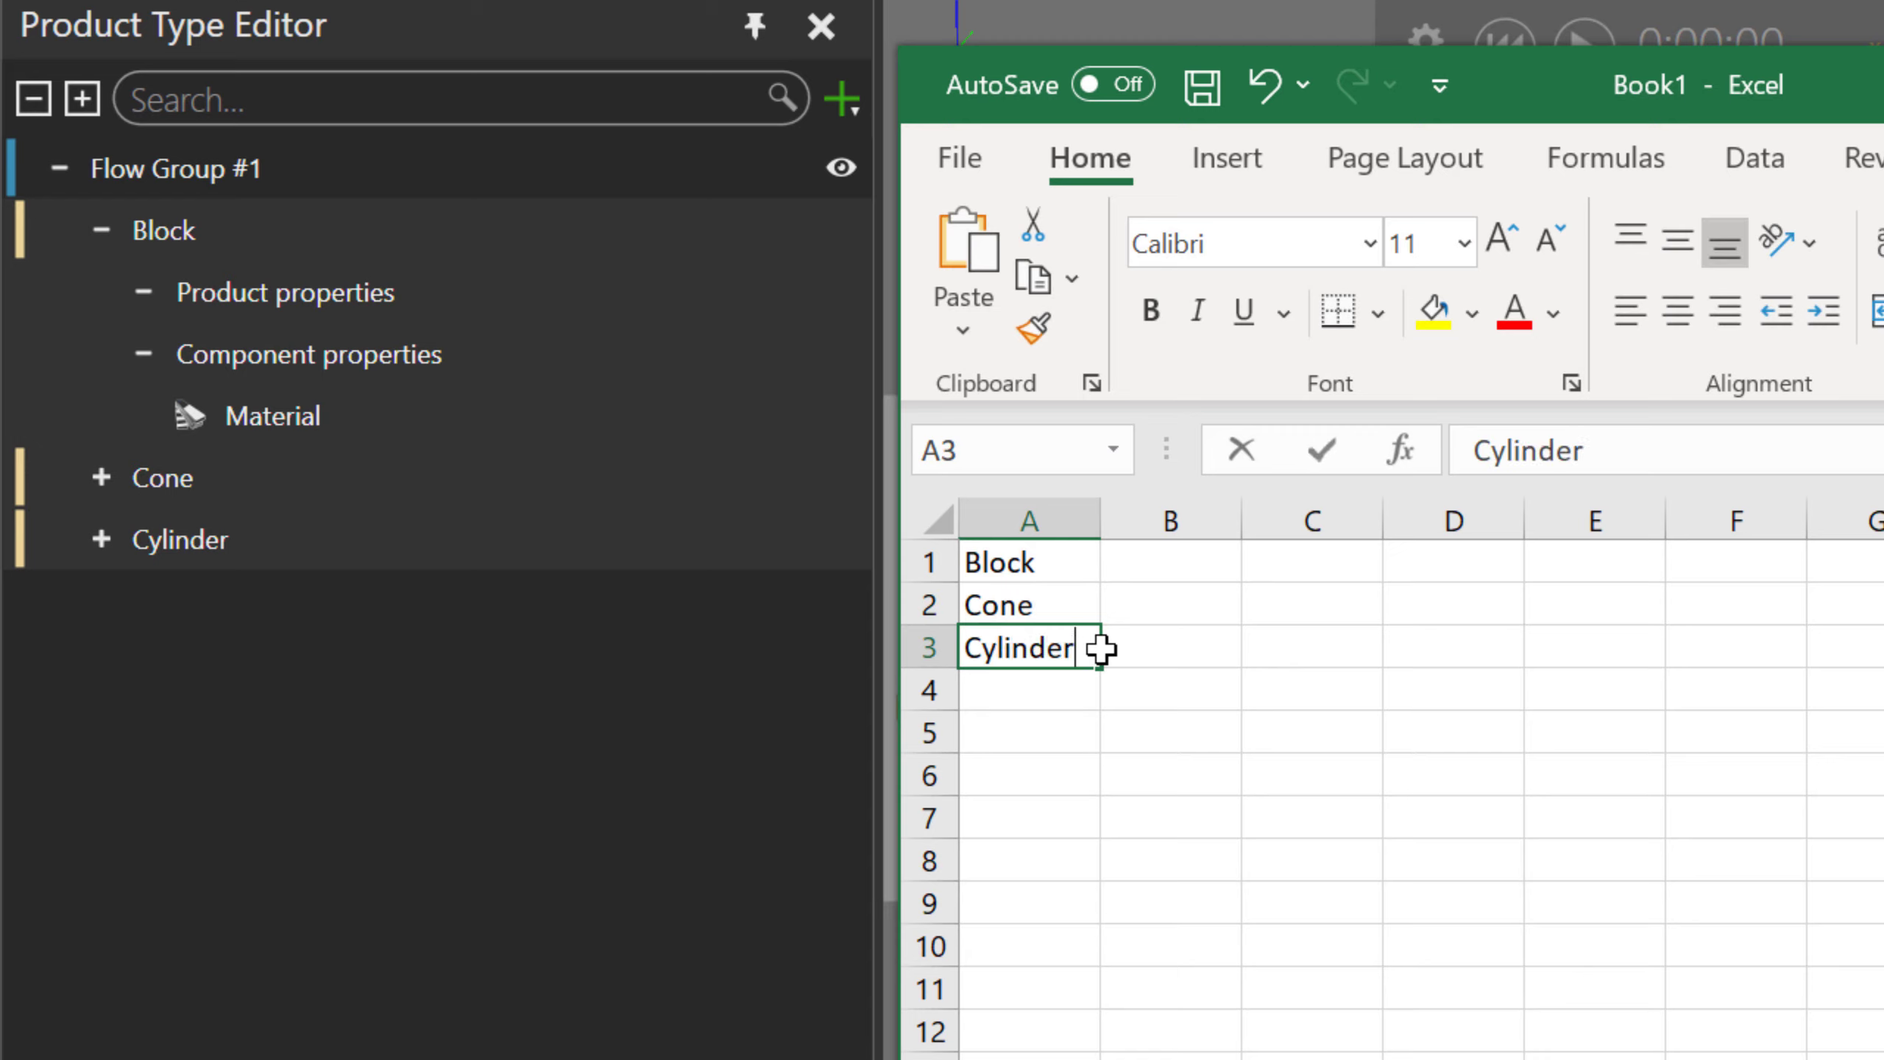
Enter the feed times 10, 12 and 20 in cells B1 to B3 for Block, Cone and Cylinder.
left_click(1187, 565)
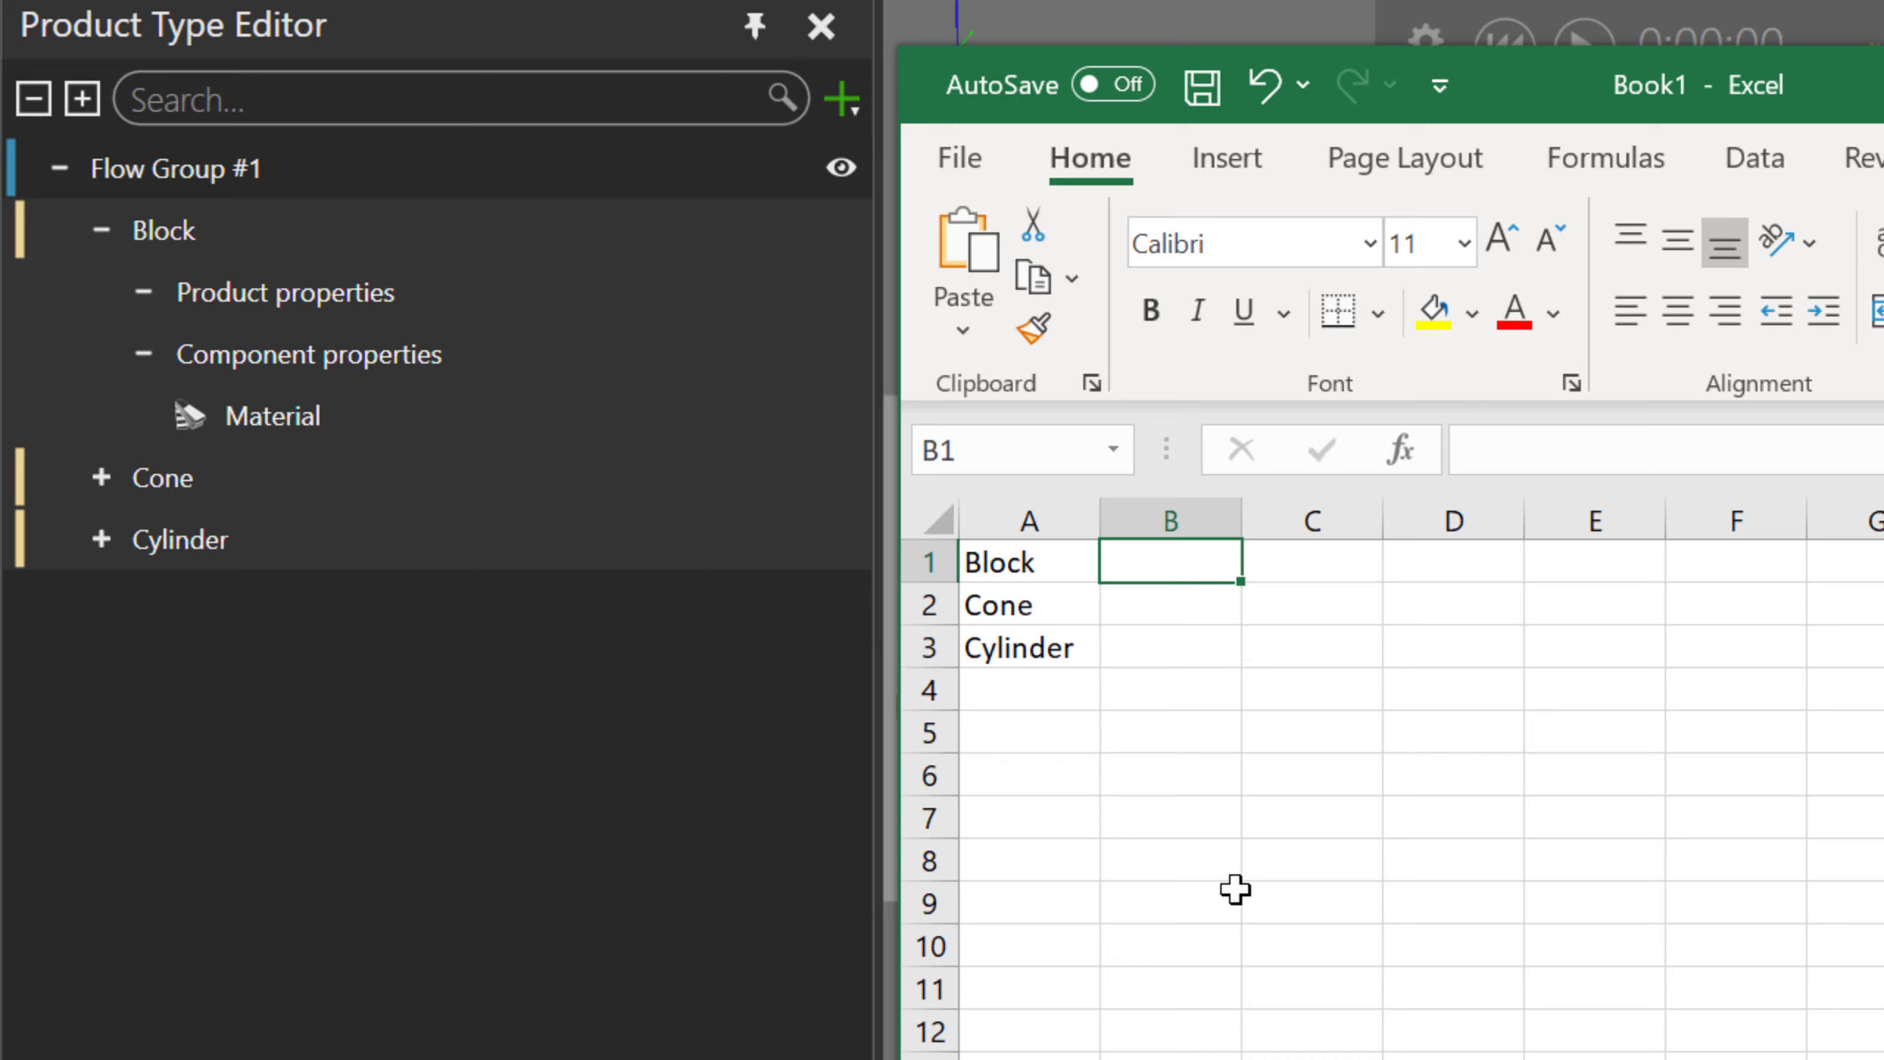
type("10")
key("Return")
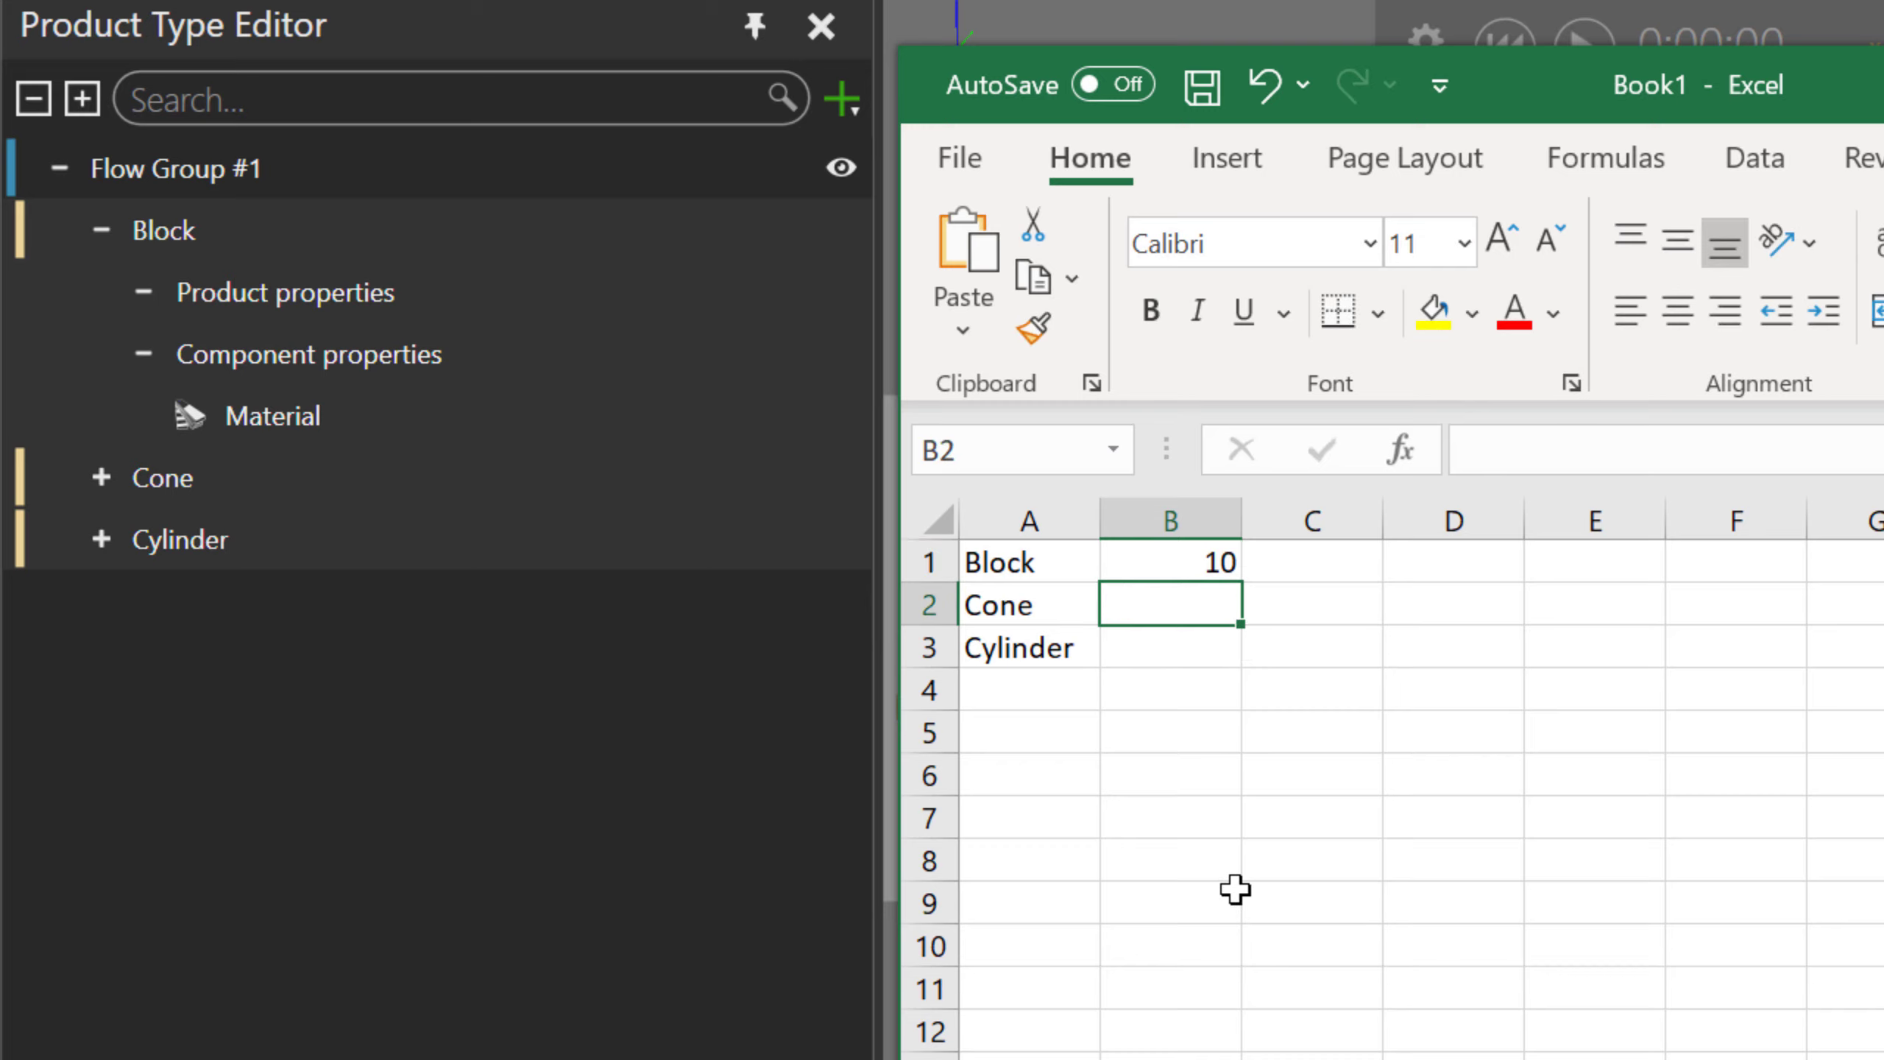
type("2")
key("Return")
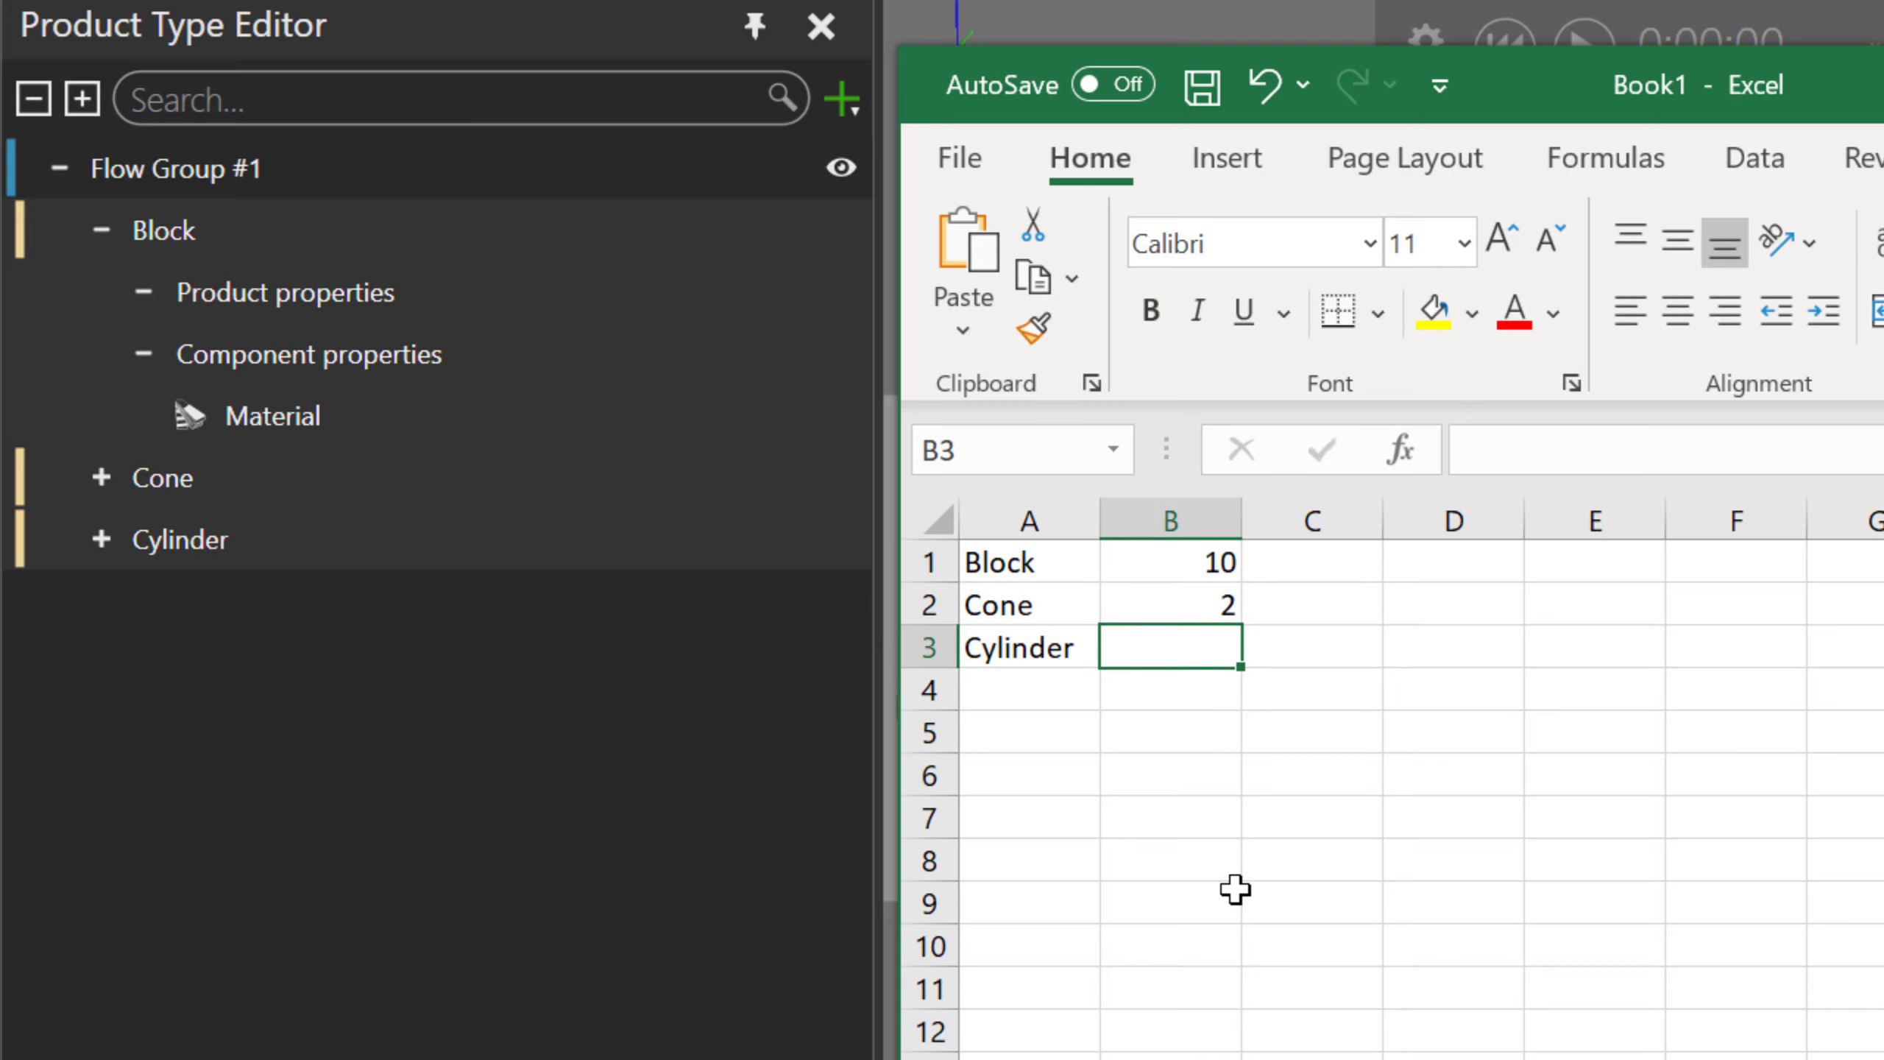
left_click(1217, 602)
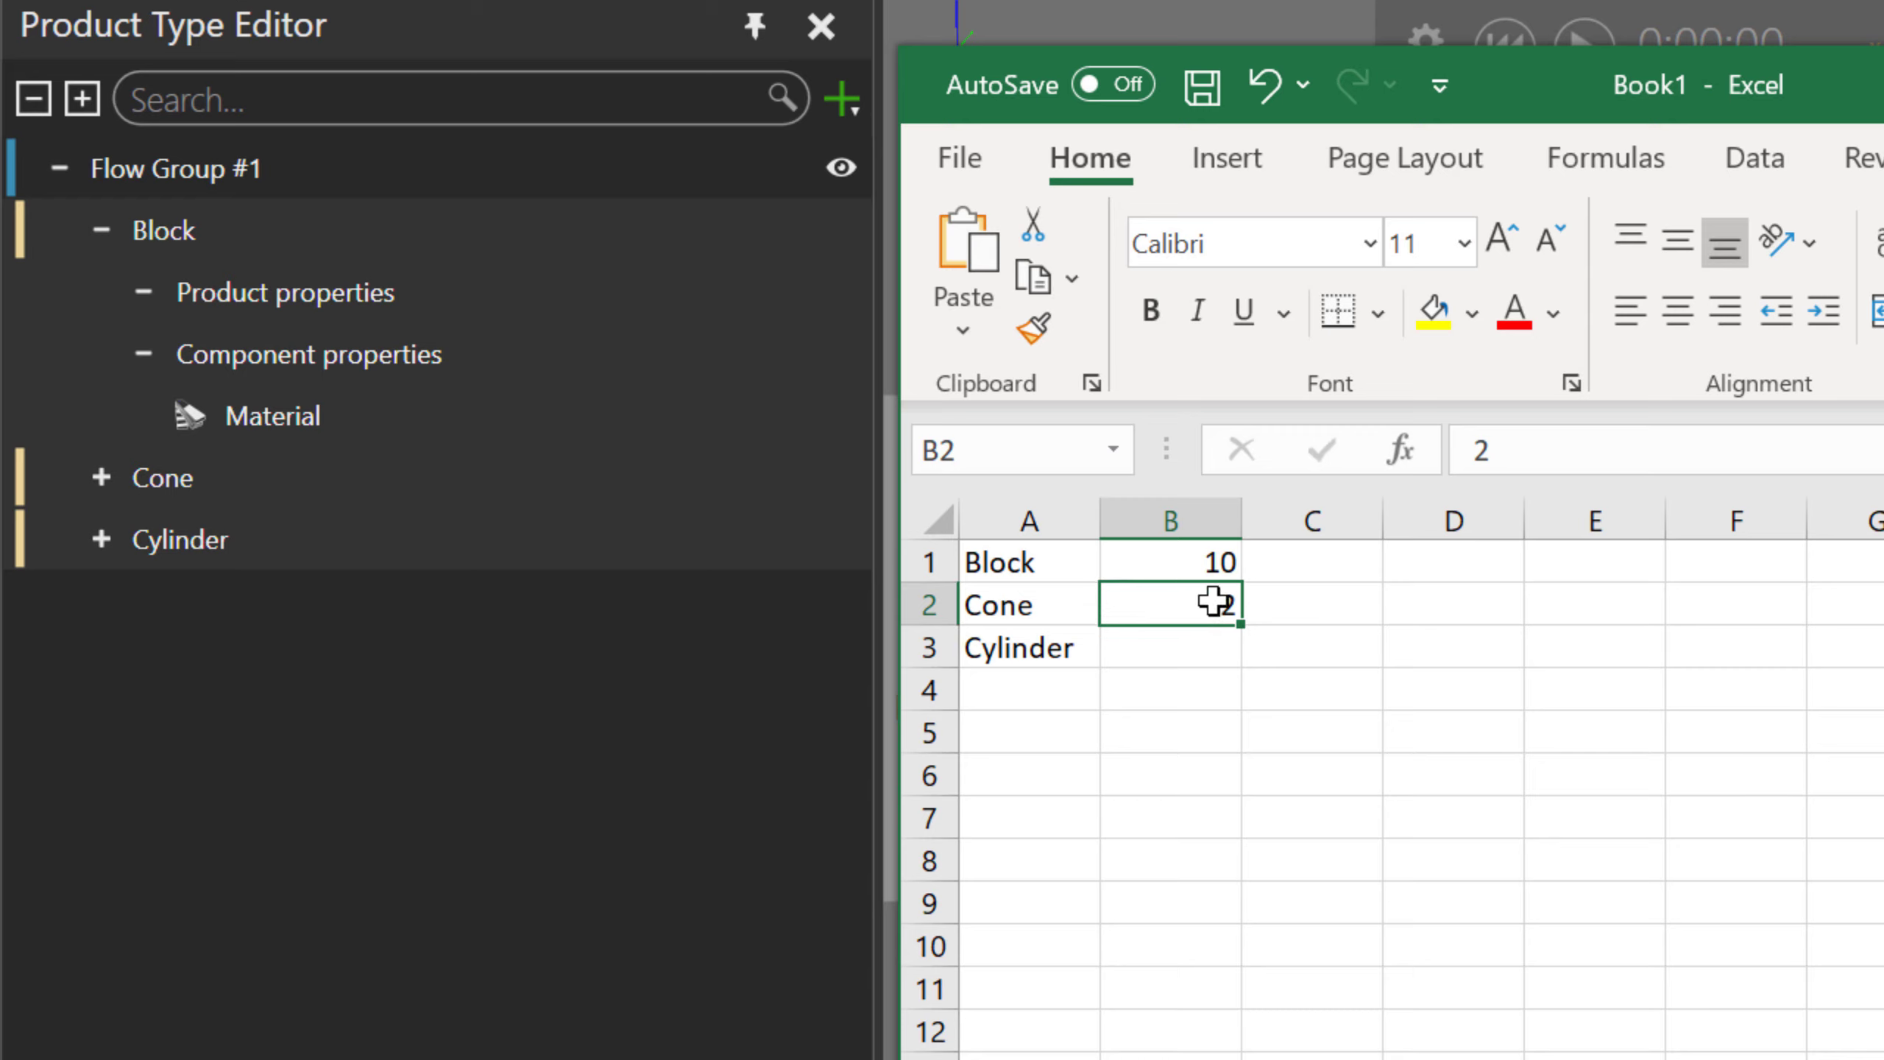
left_click(1472, 450)
type("1")
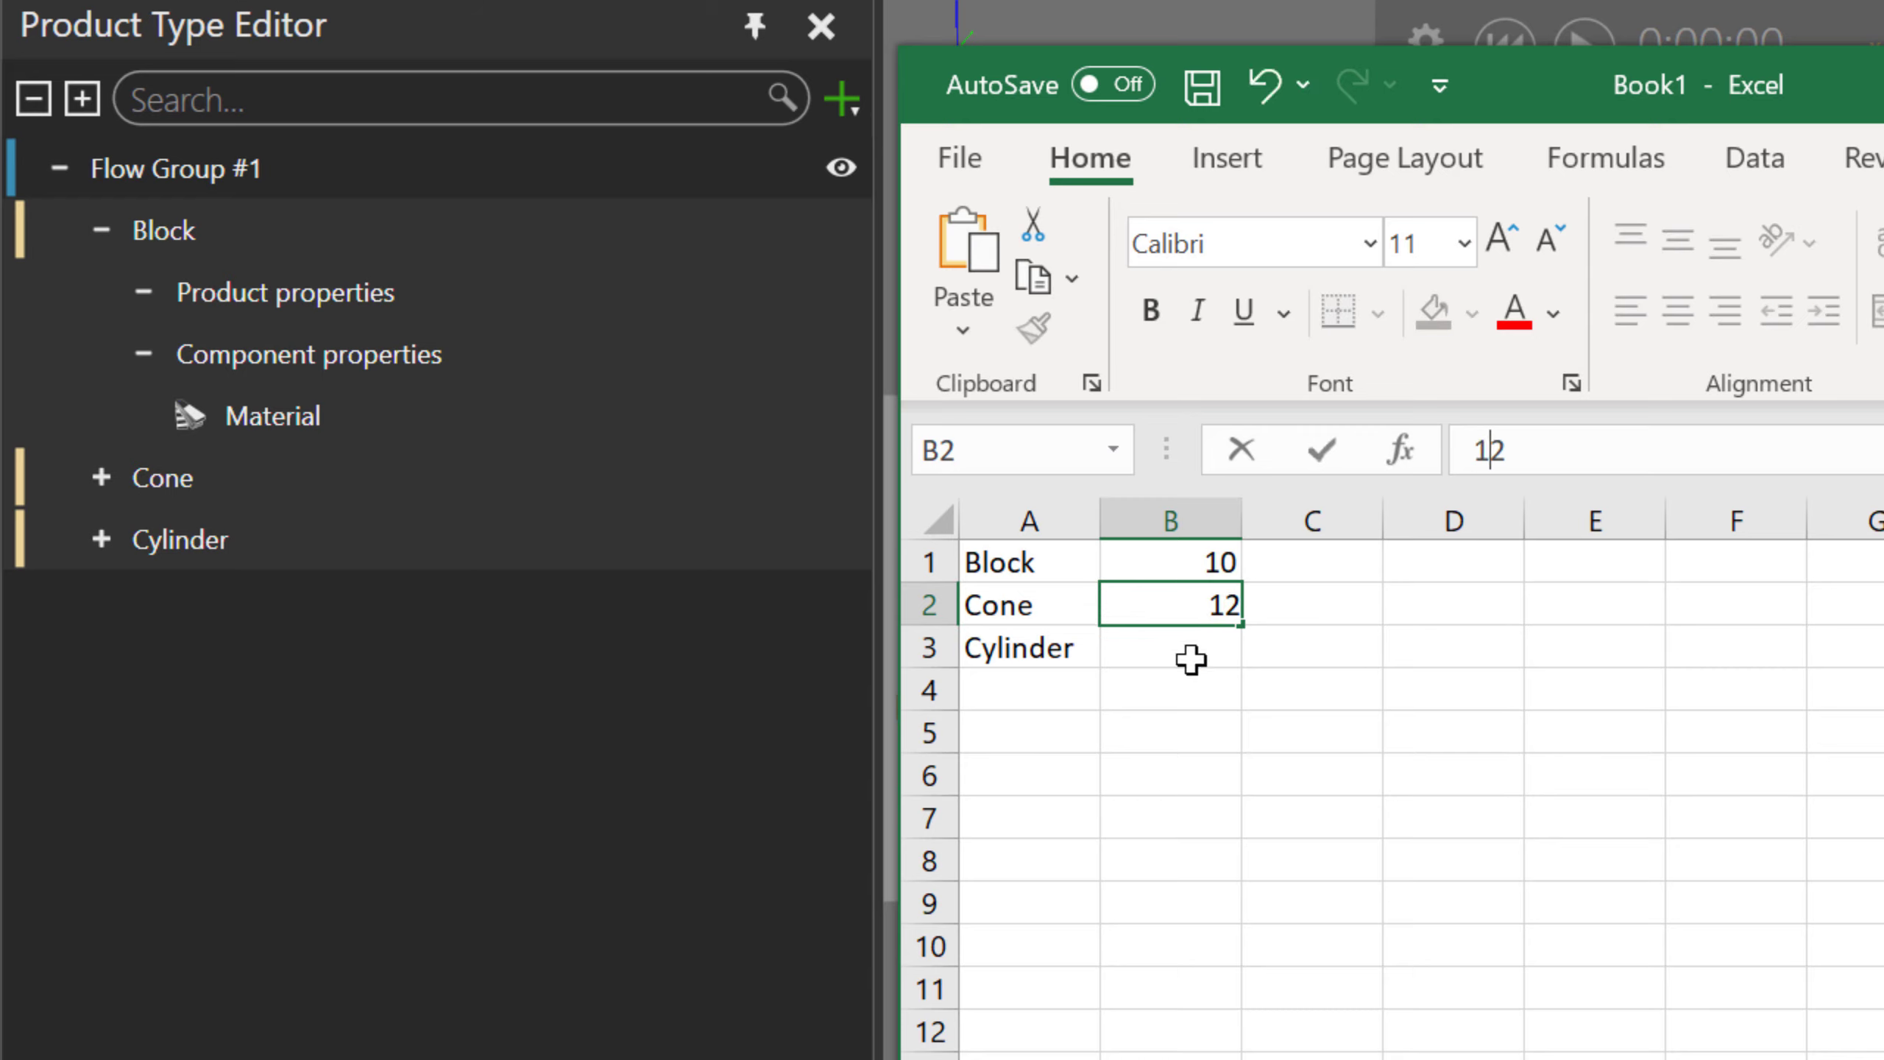
left_click(1191, 659)
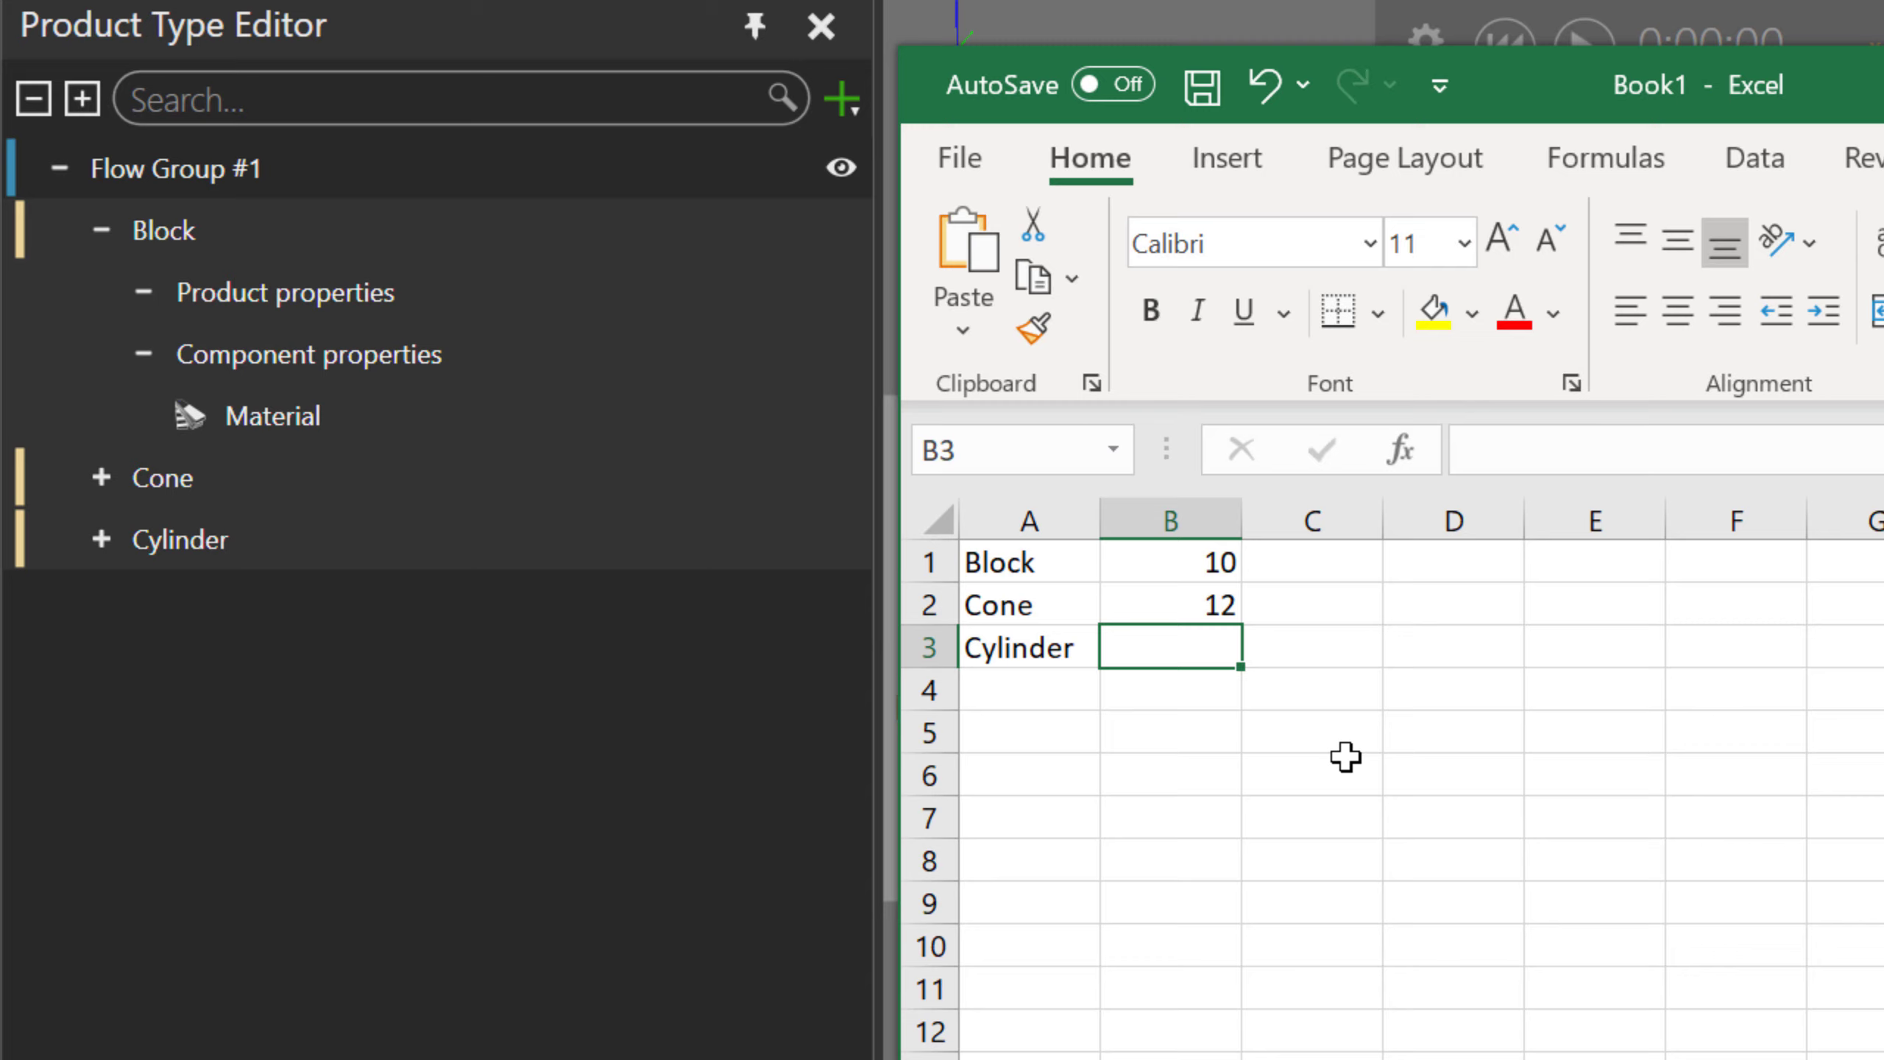
type("20")
key("Return")
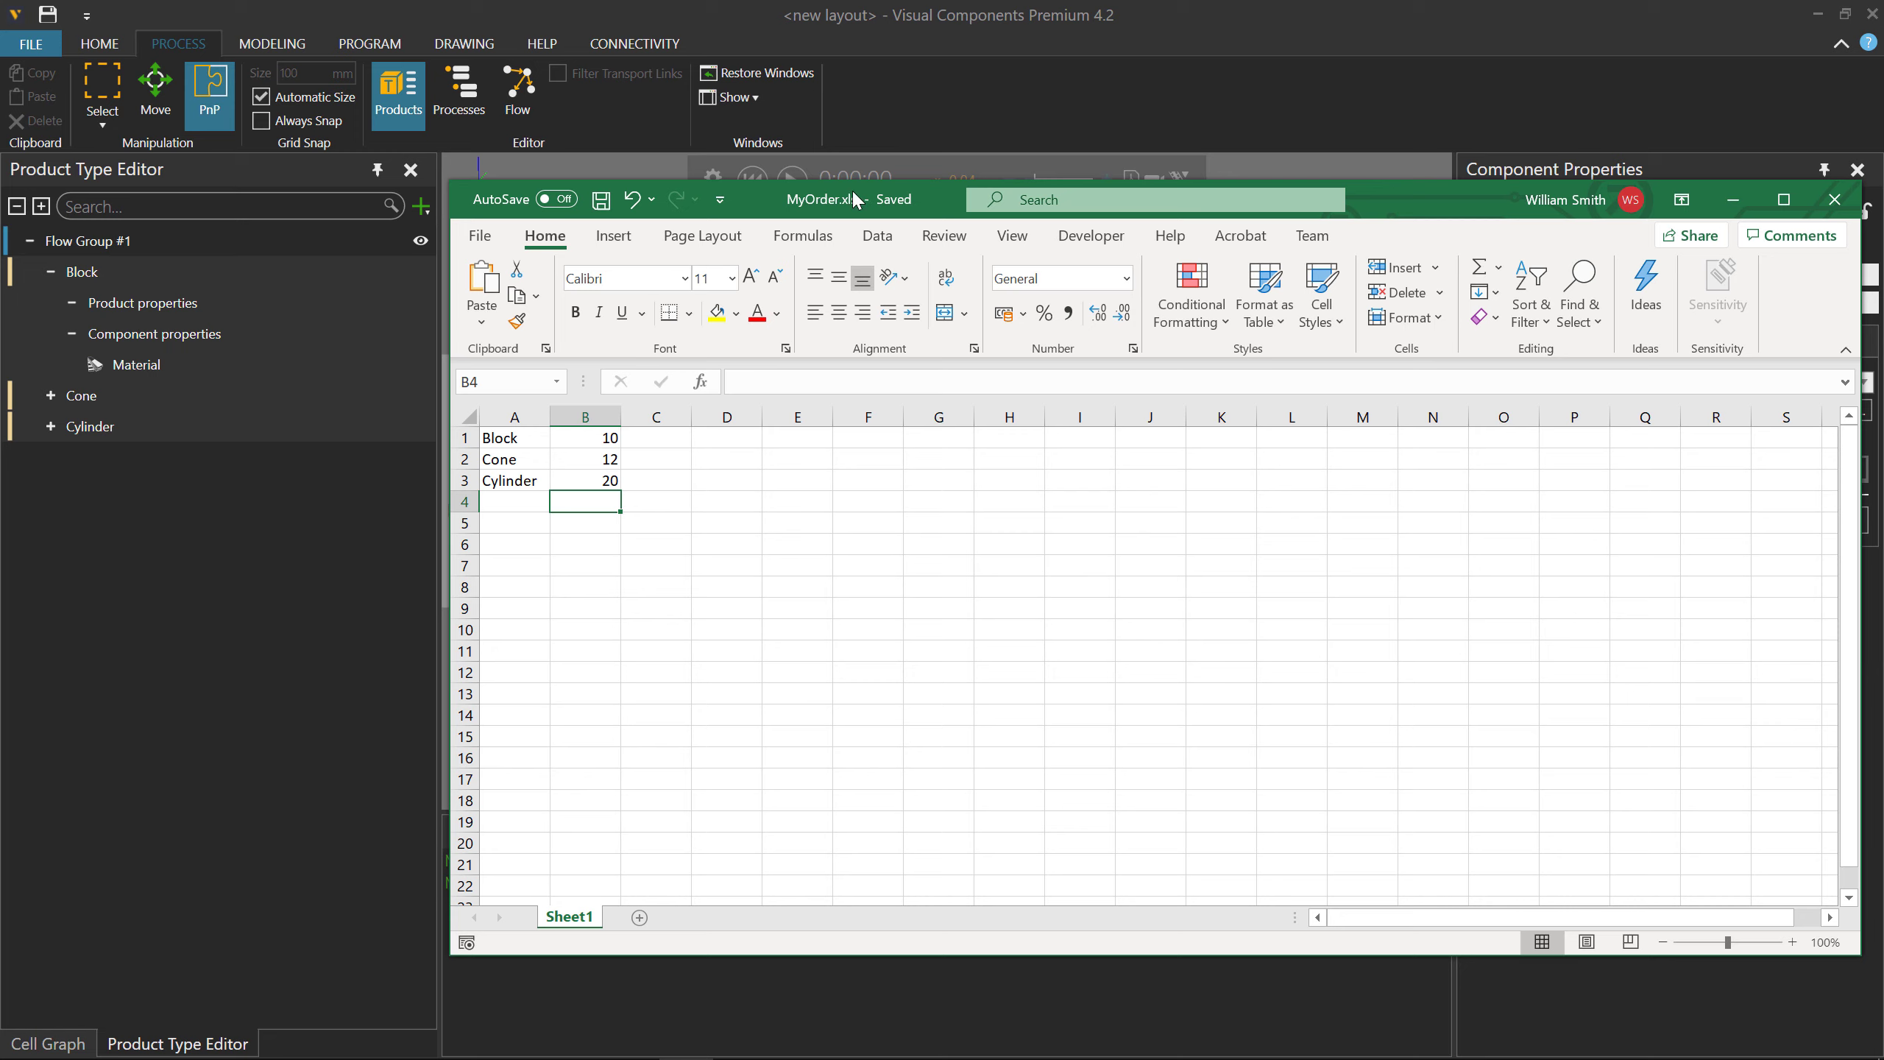
Close the MyOrder workbook and load it as the table file of My Product Feeder.
left_click(1832, 198)
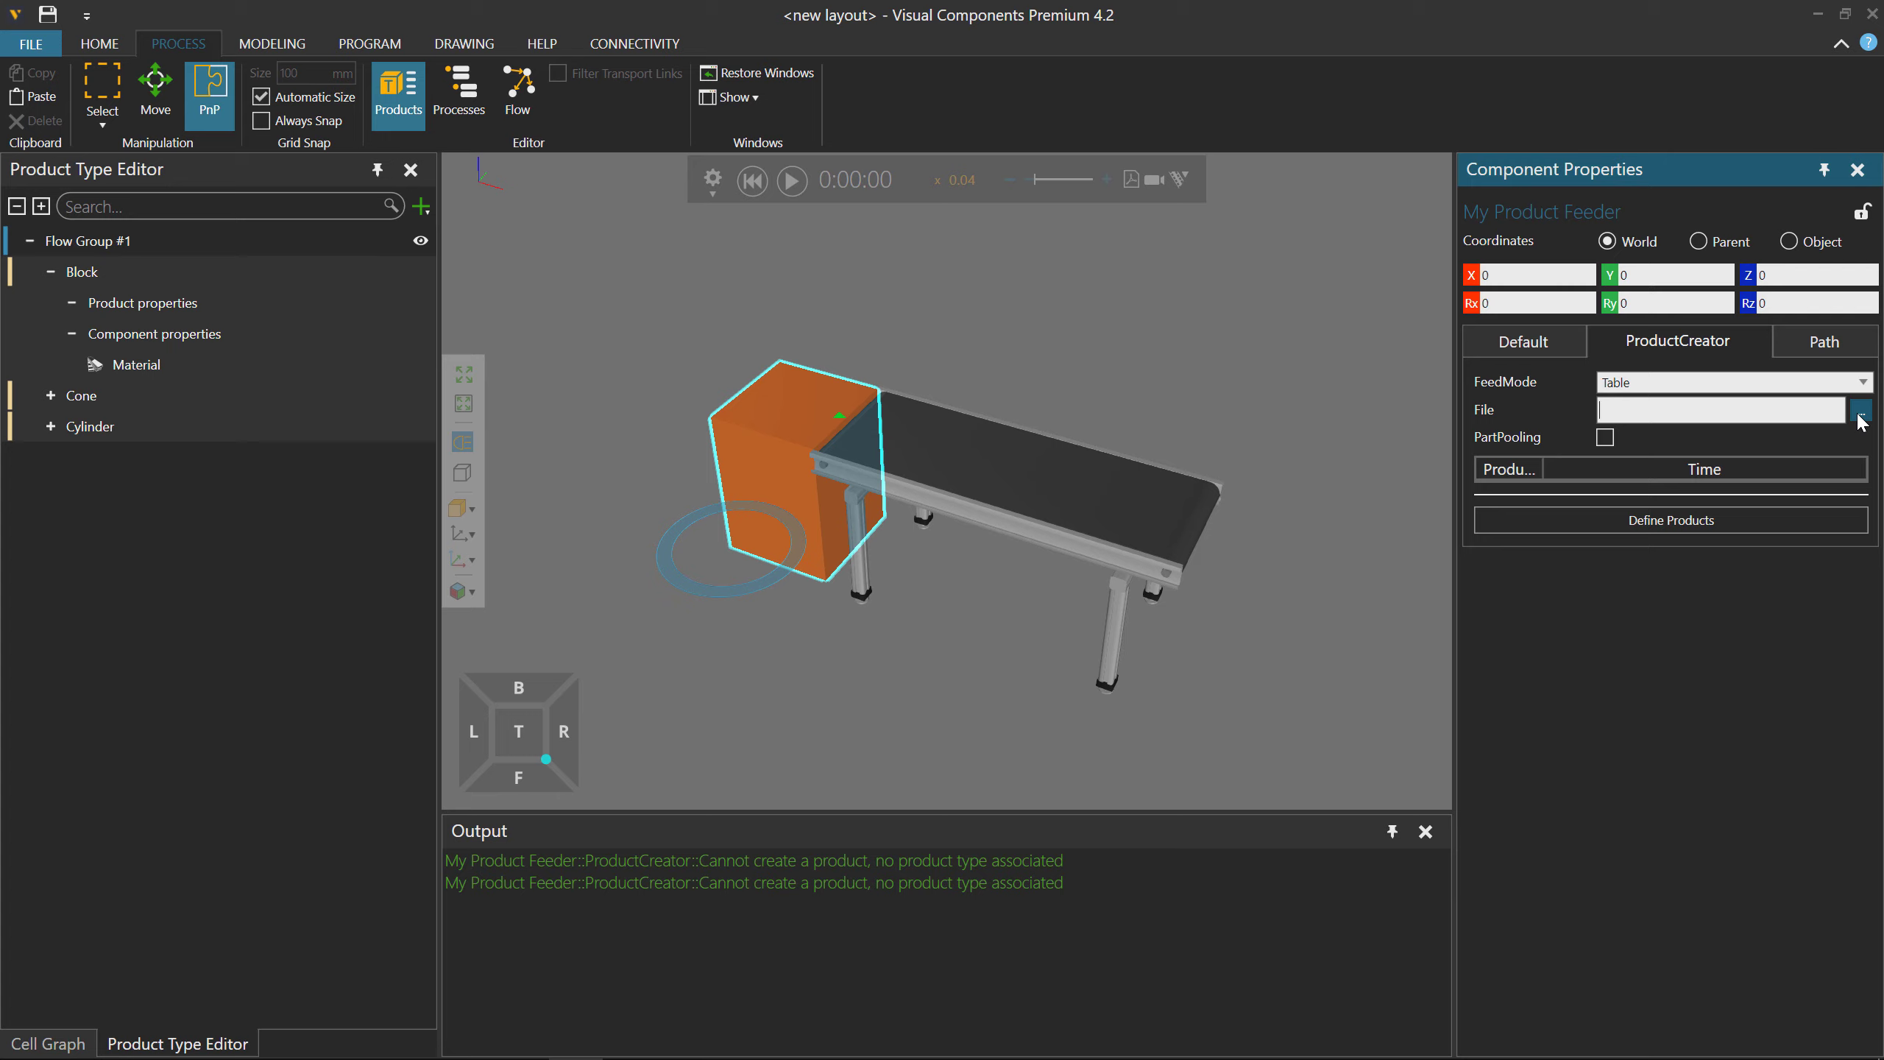
left_click(1860, 412)
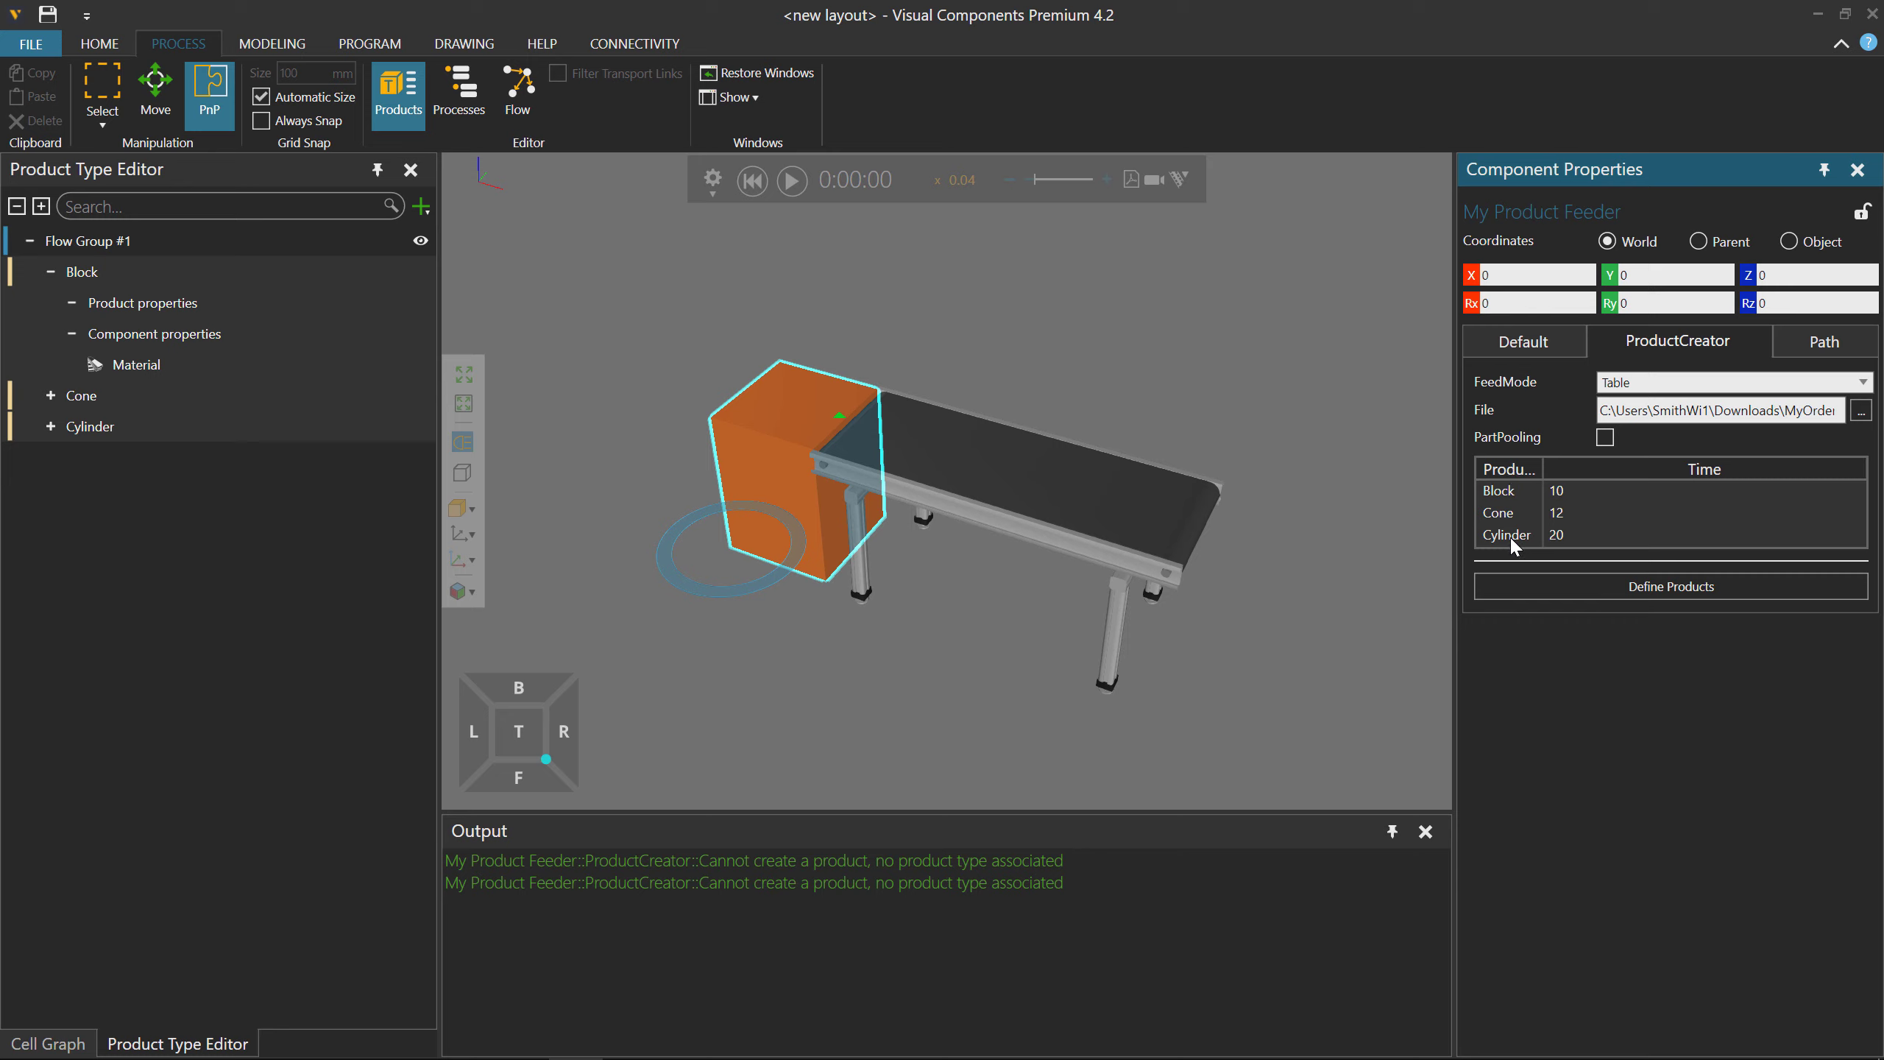
left_click(1566, 482)
Clear the output messages, test the table feed with a simulation run, and reset the simulation.
right_click(856, 903)
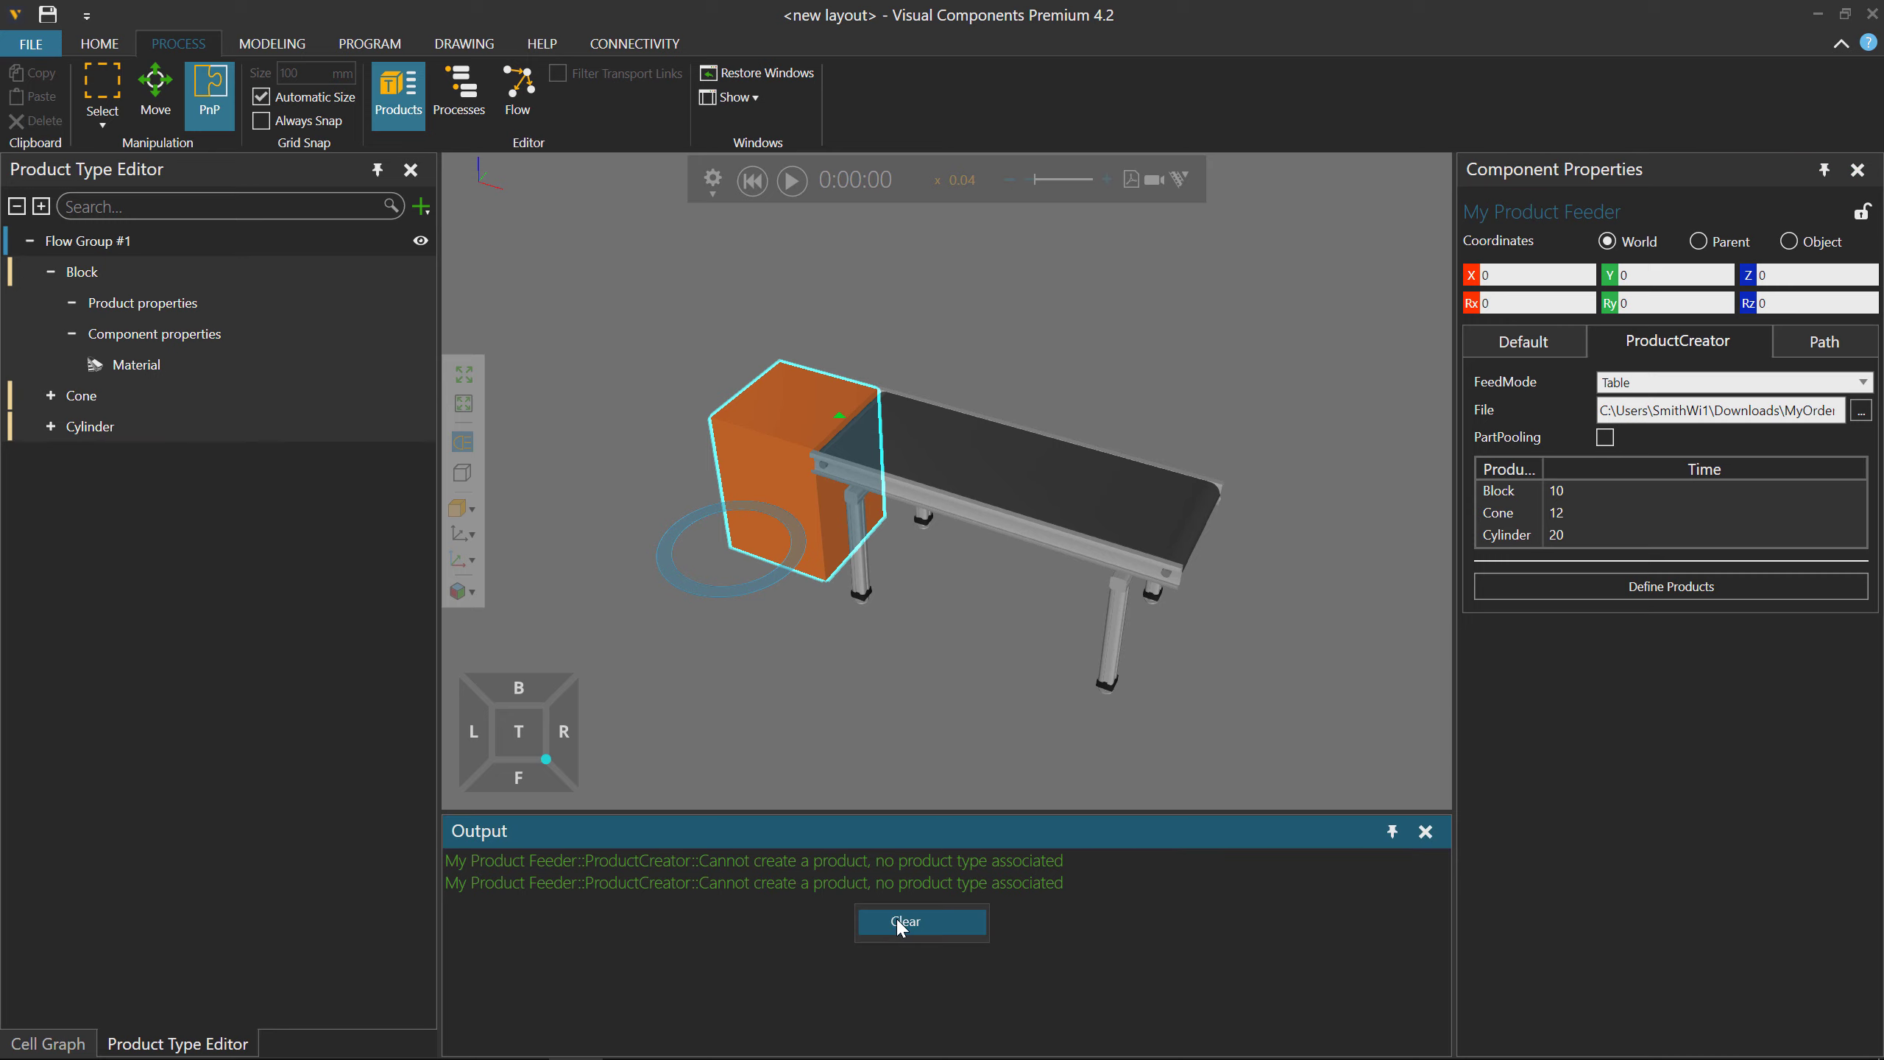
left_click(901, 923)
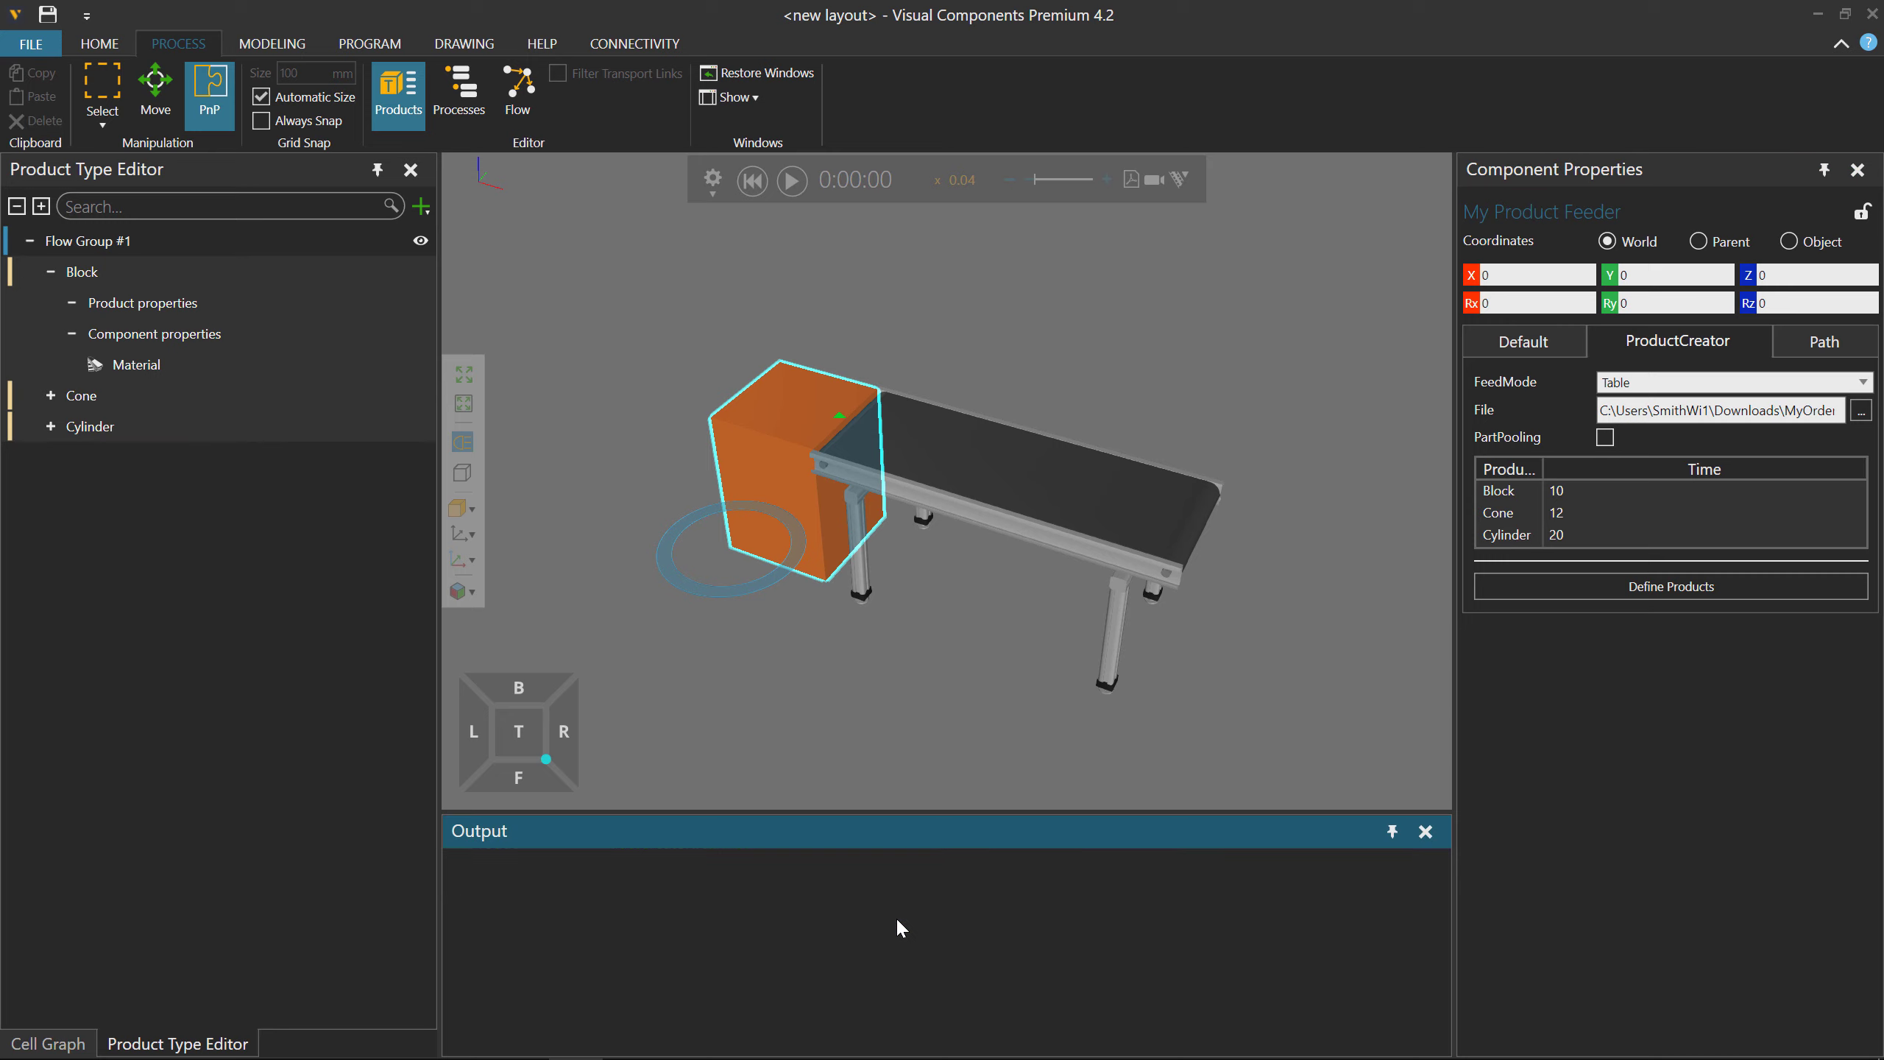
left_click(793, 180)
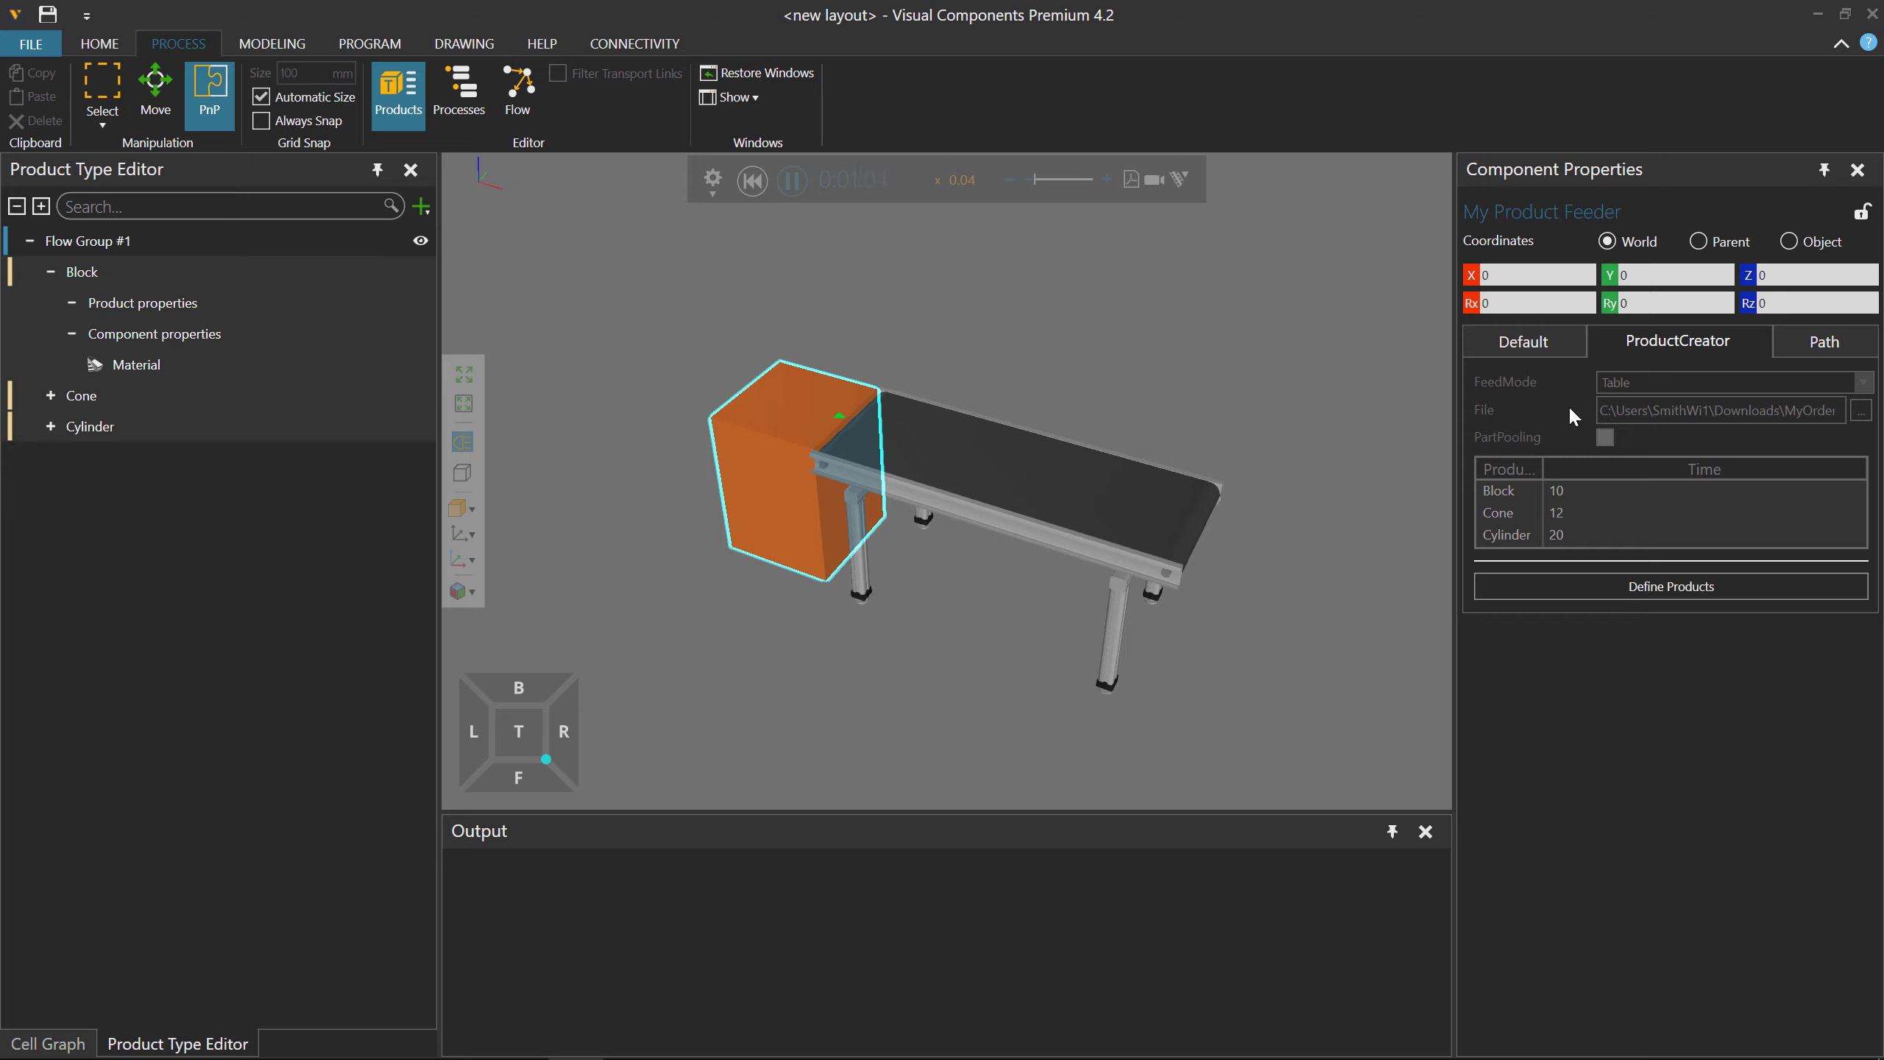
left_click(753, 185)
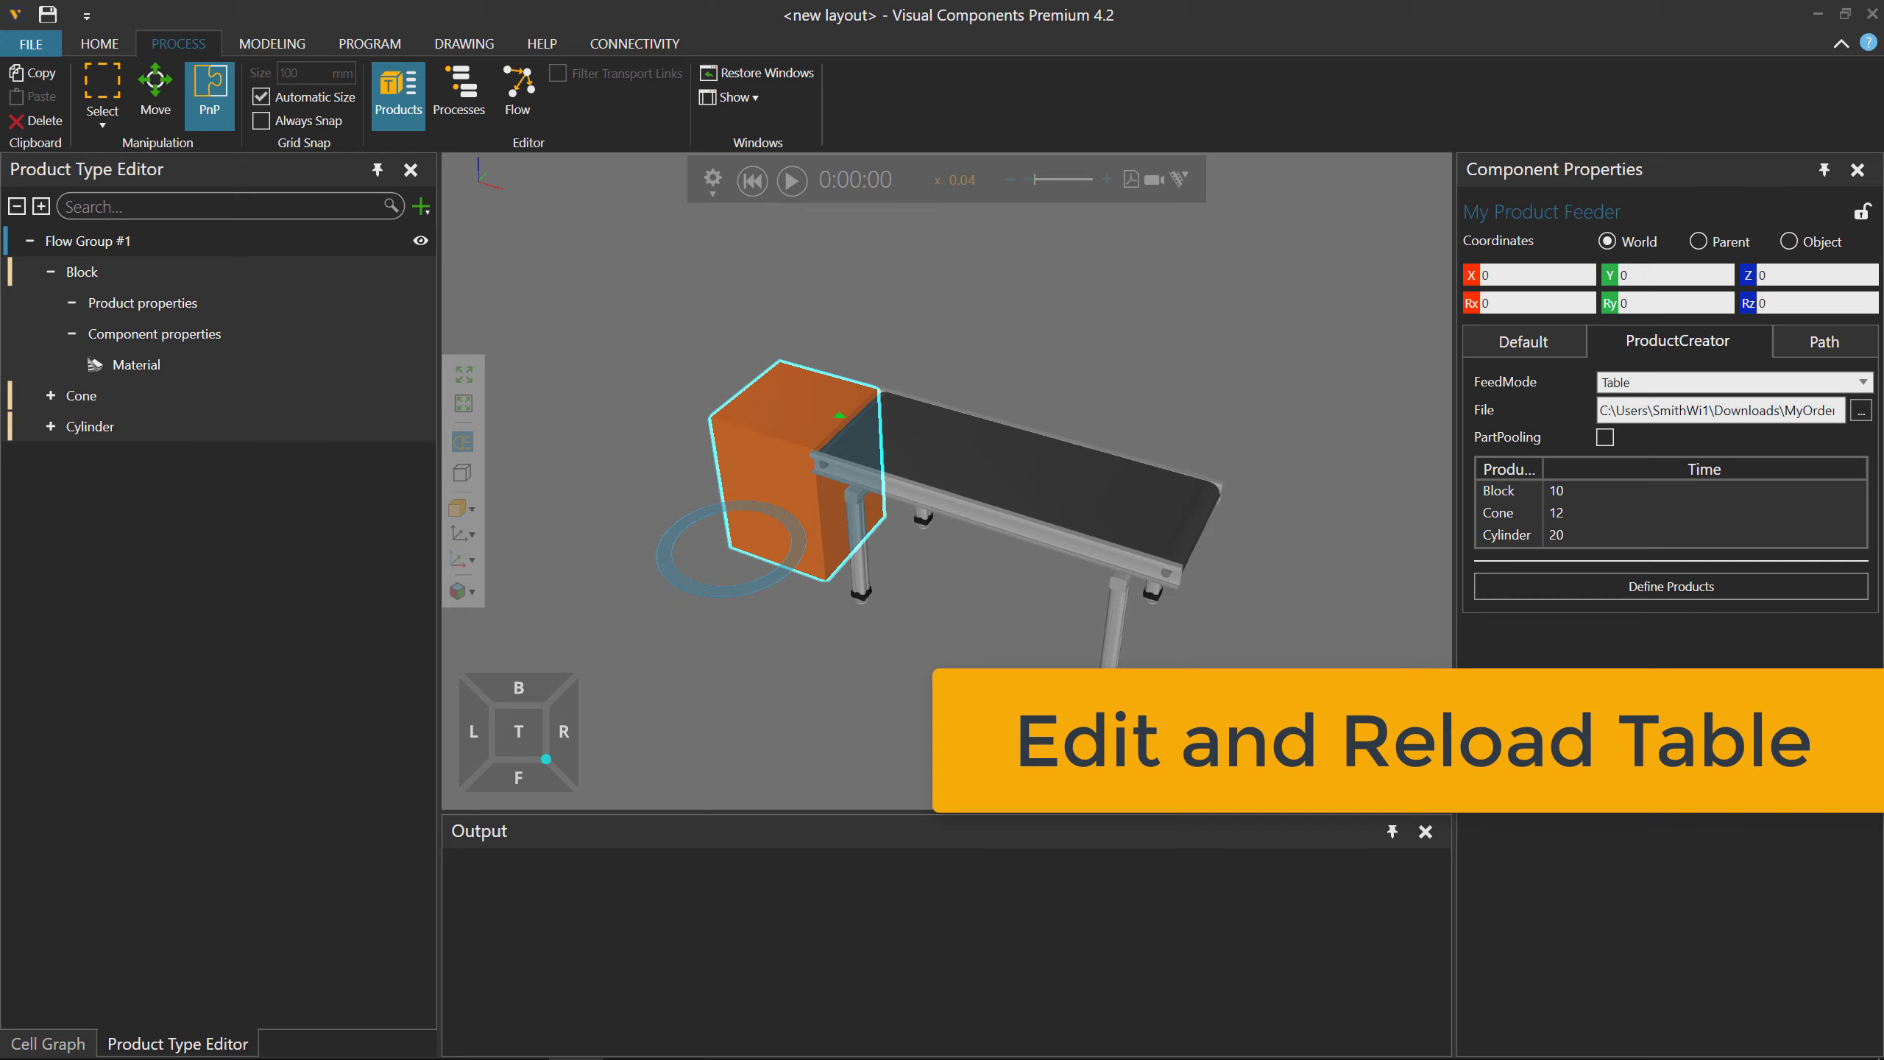
Reopen MyOrder.xls in Excel and extend the repeating Block, Cone, Cylinder pattern down column A to row 100.
left_click(127, 1039)
type("excel")
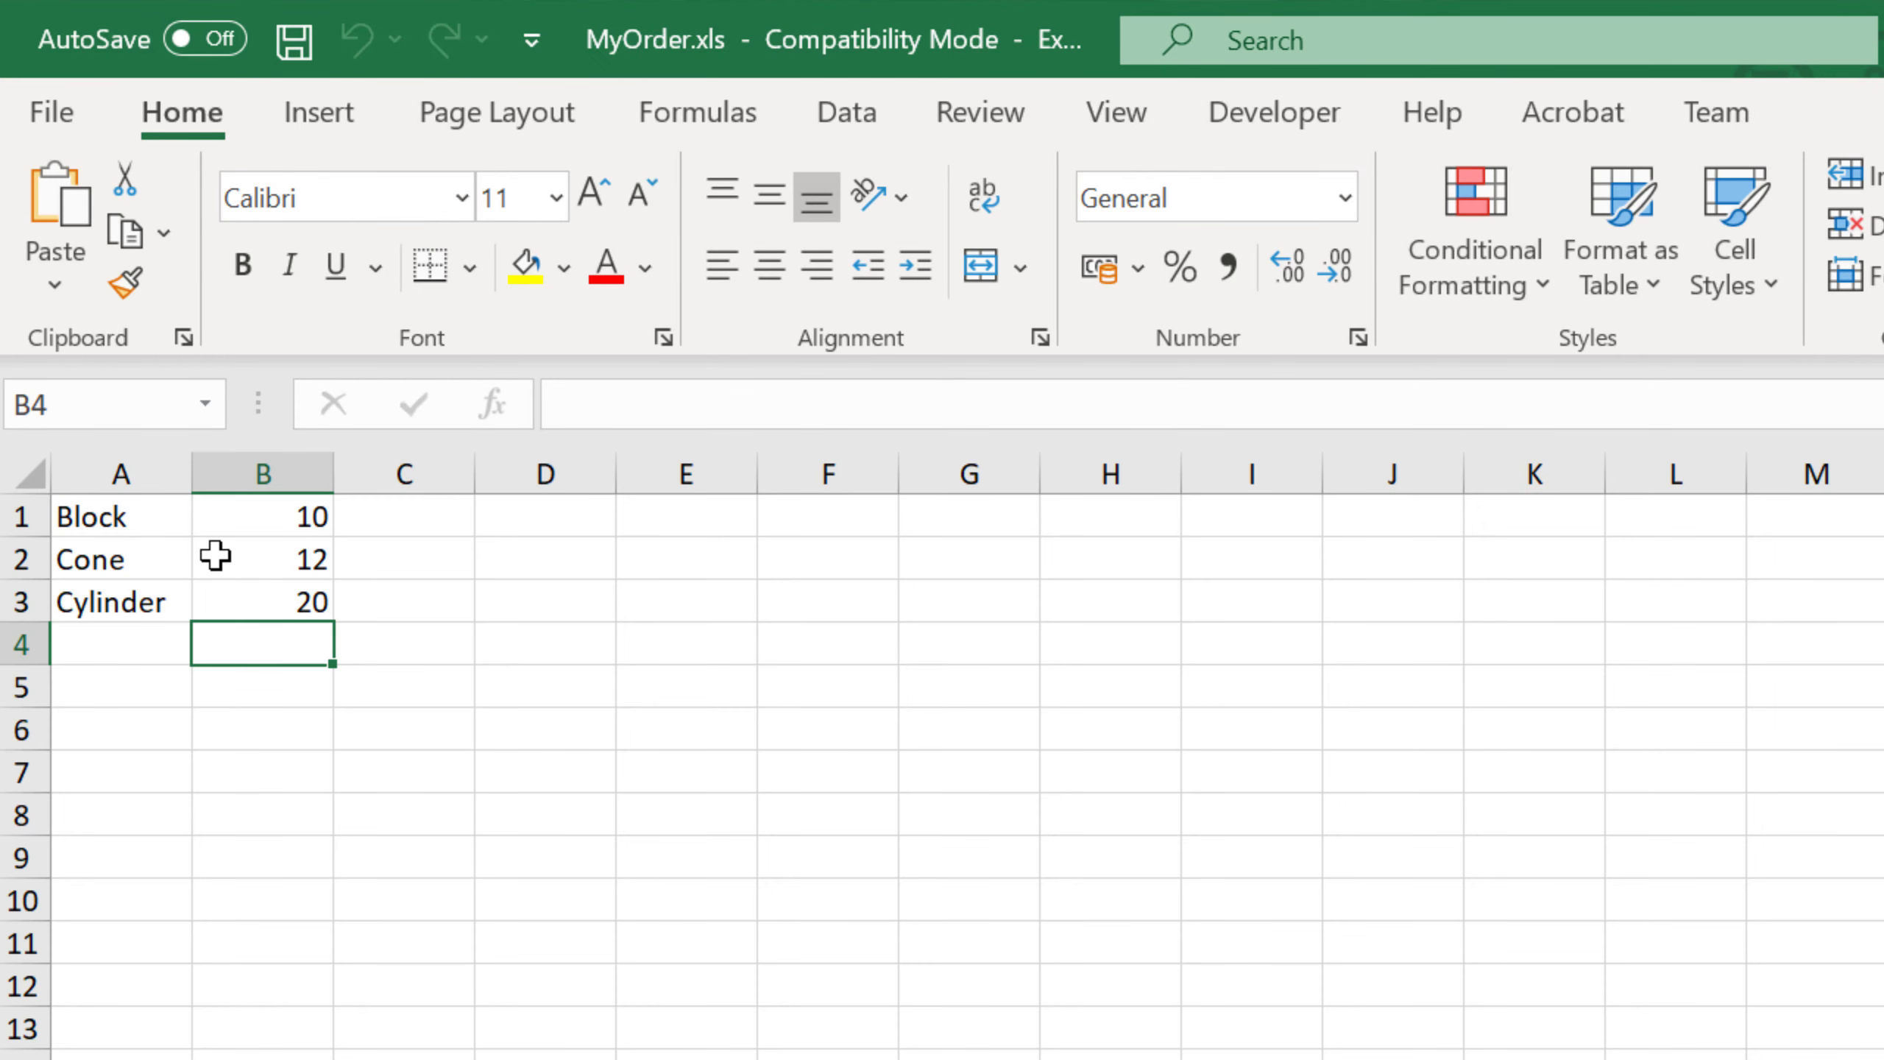
left_click_drag(118, 518, 149, 475)
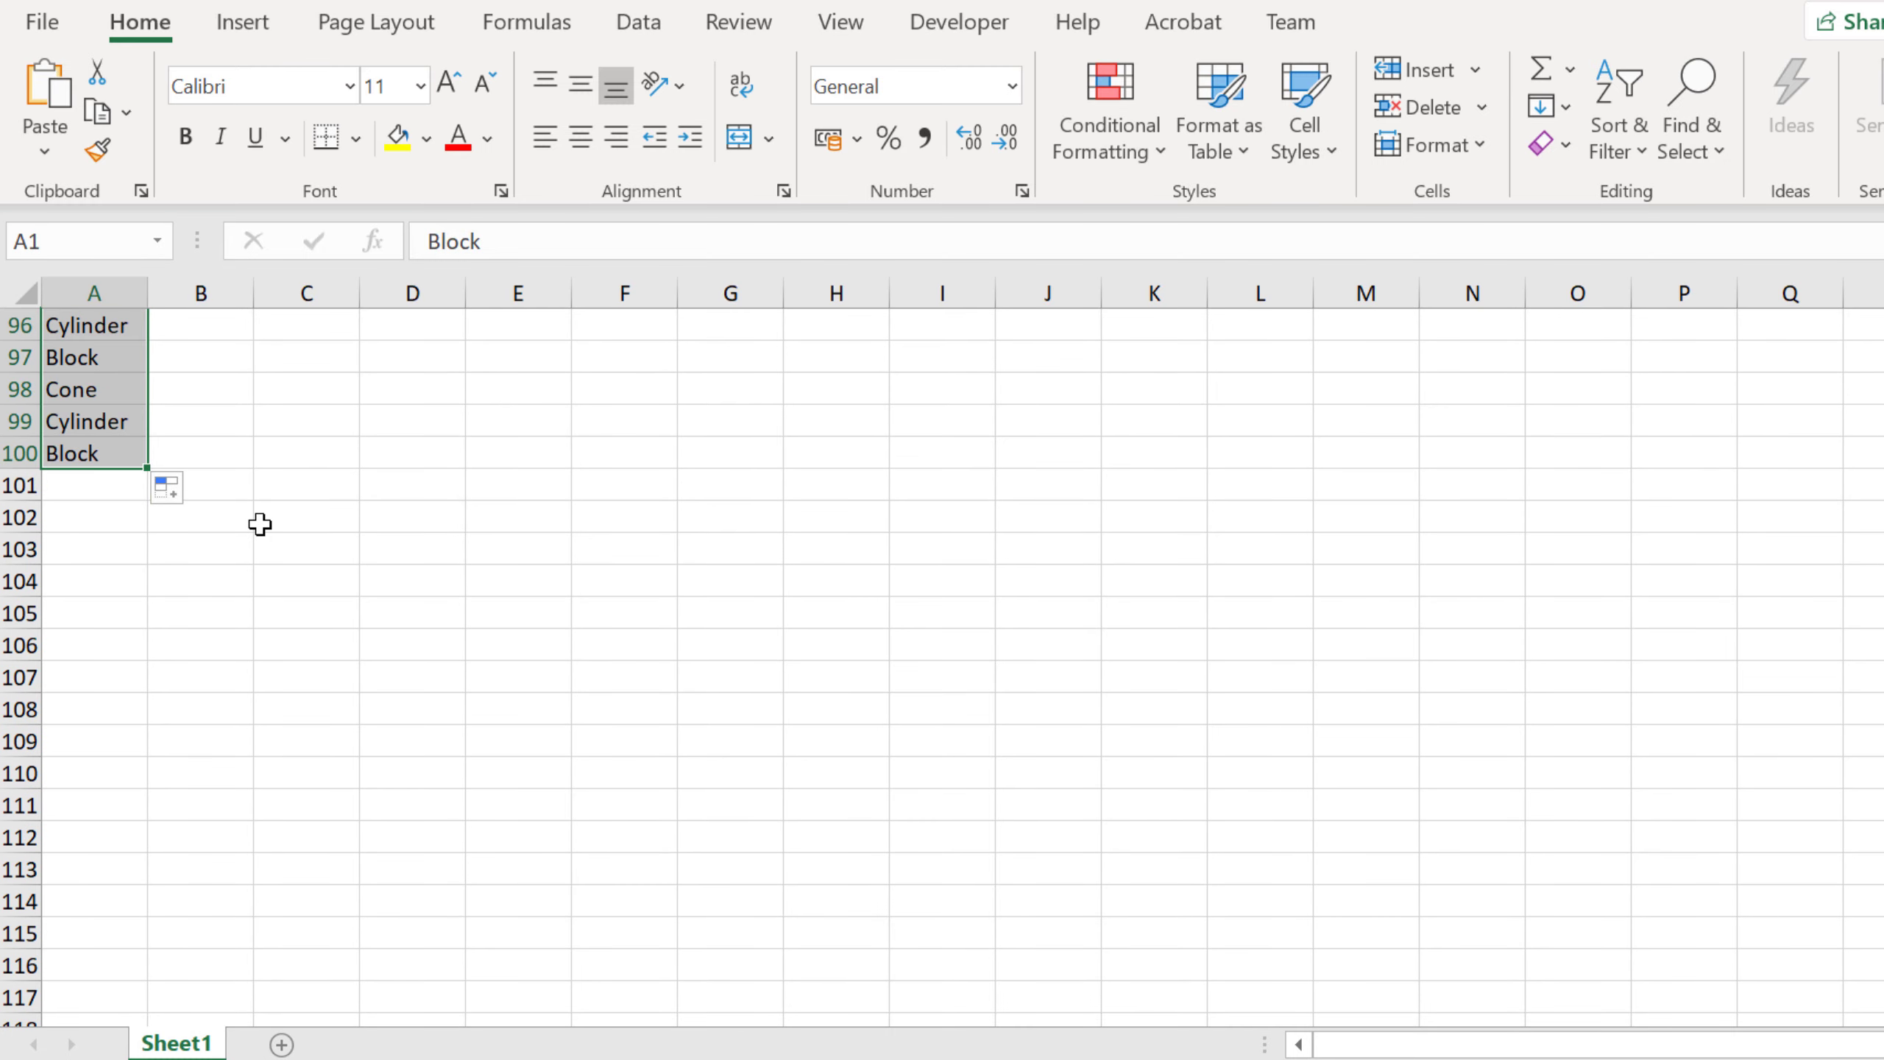
scroll(265, 534, "up", 20)
left_click(265, 540)
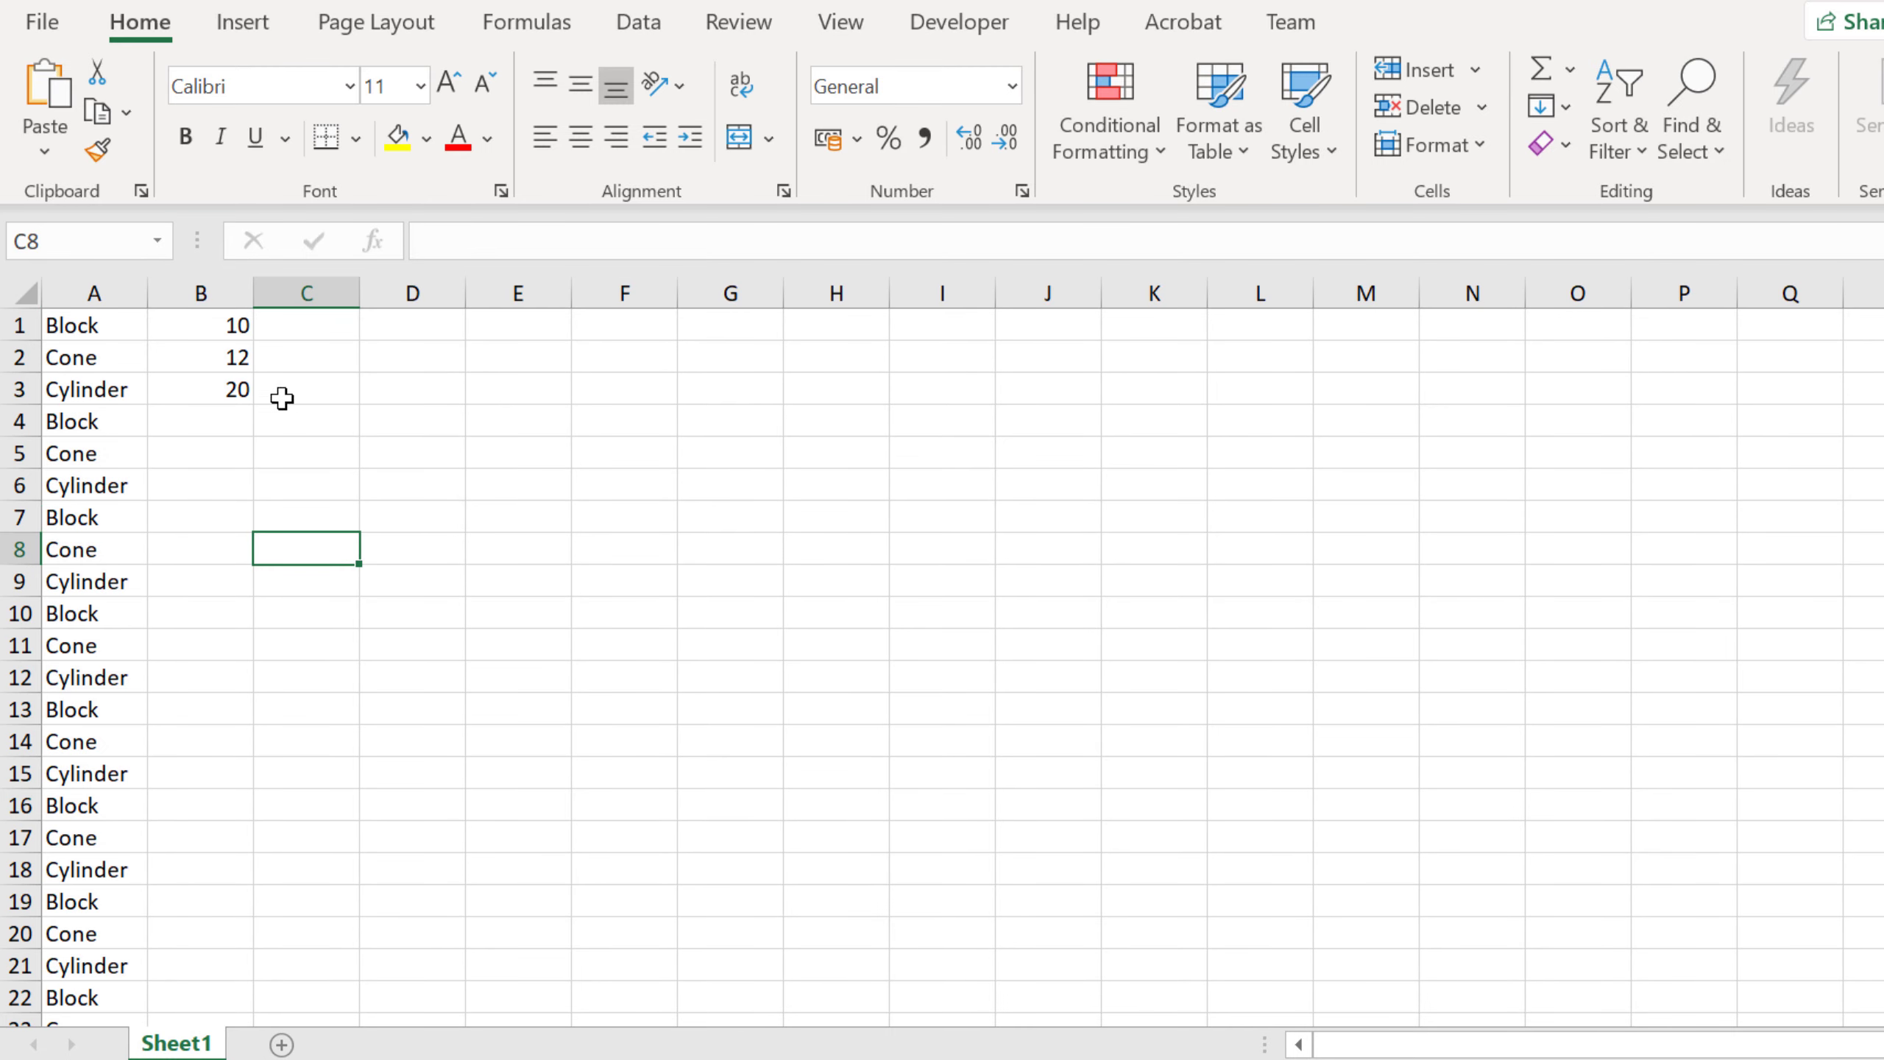
Try extending the feed times in column B down to row 13, and undo that fill.
left_click_drag(234, 322, 240, 727)
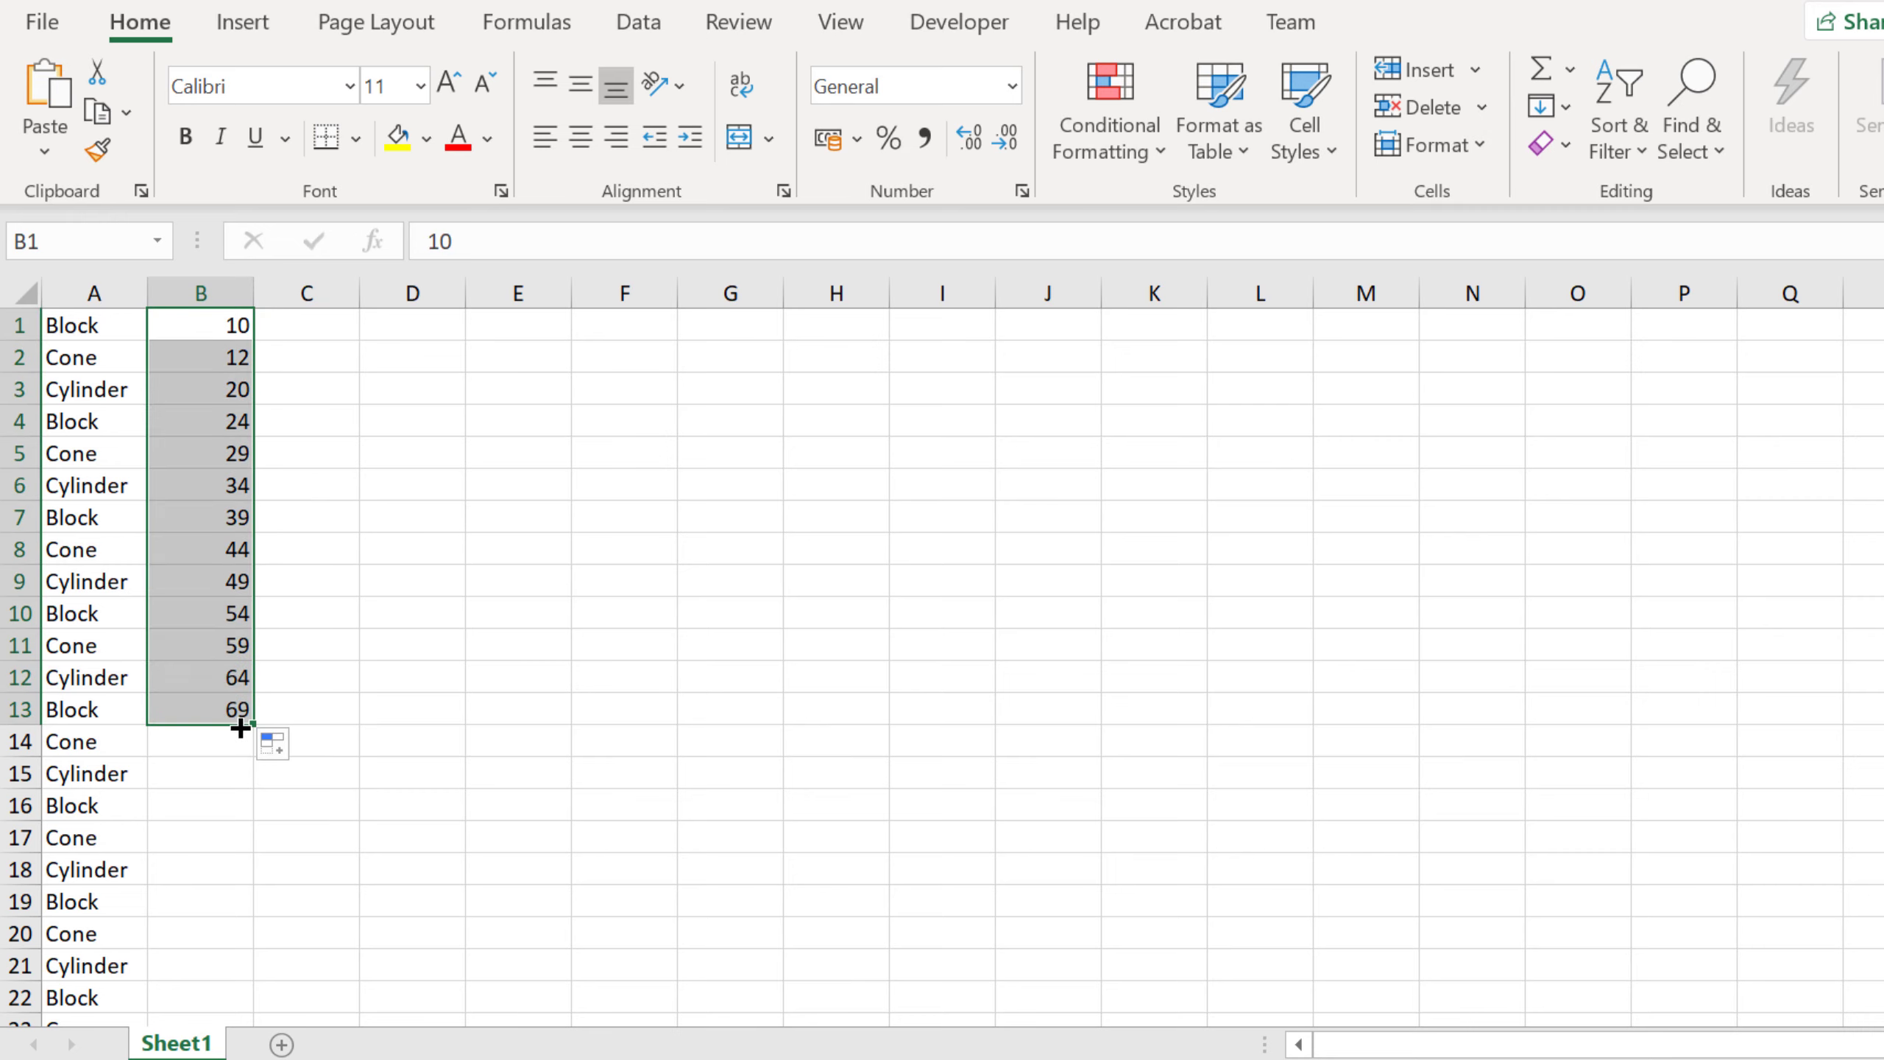
left_click(338, 610)
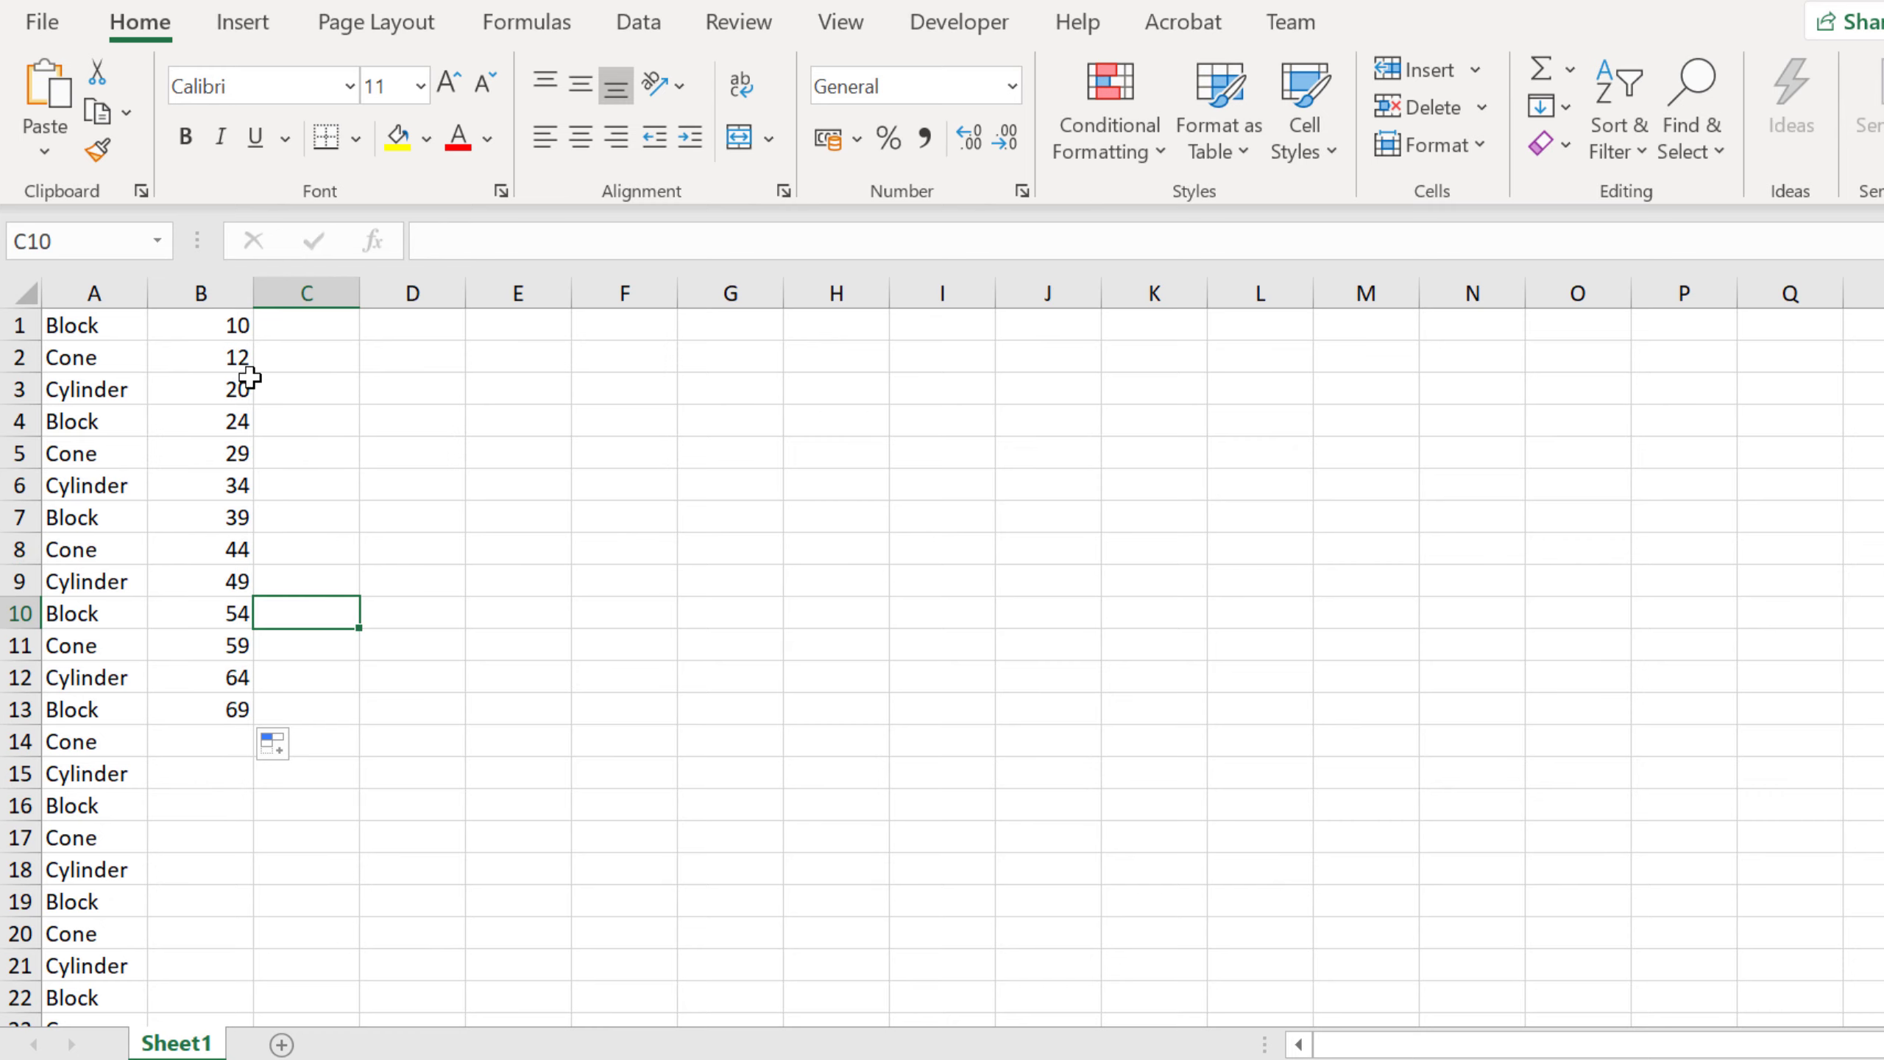
left_click_drag(225, 325, 238, 424)
left_click(323, 591)
key("ctrl+z")
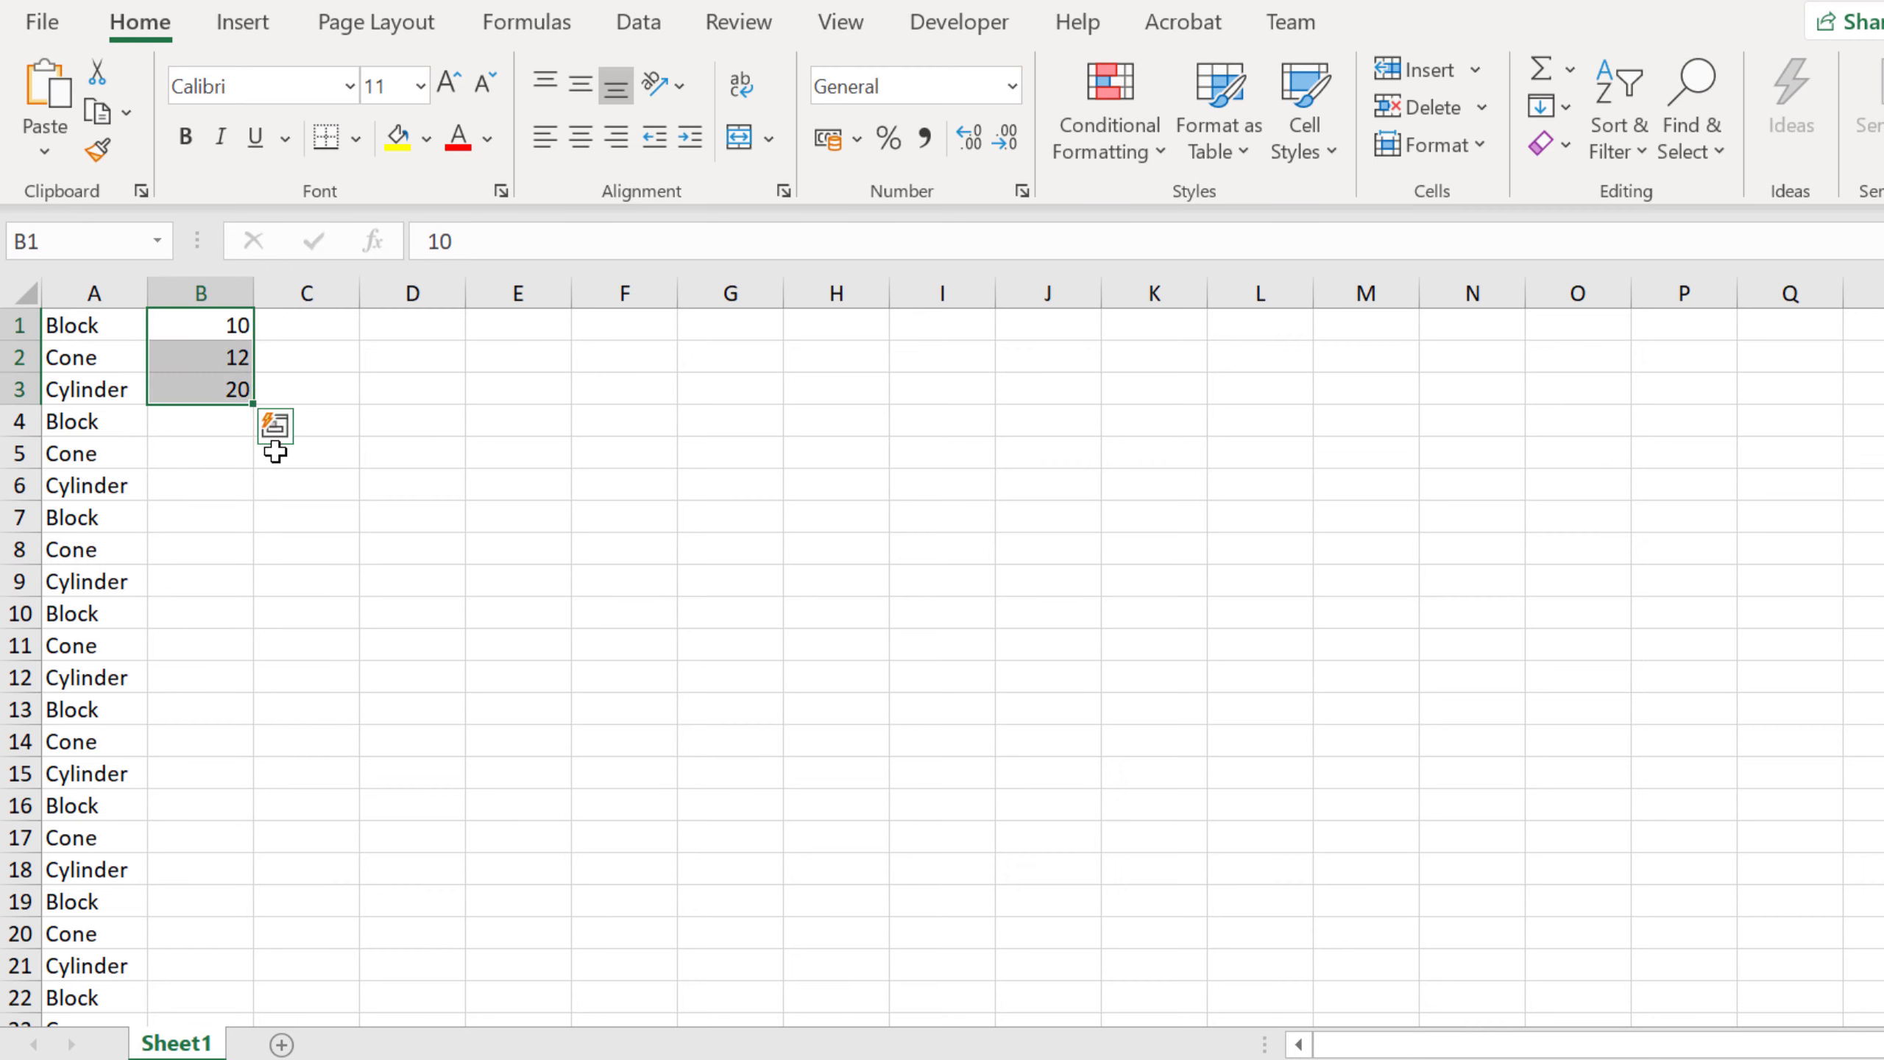
Extend the feed time series in column B down to row 100, and close the workbook with its changes saved.
left_click_drag(253, 405, 236, 978)
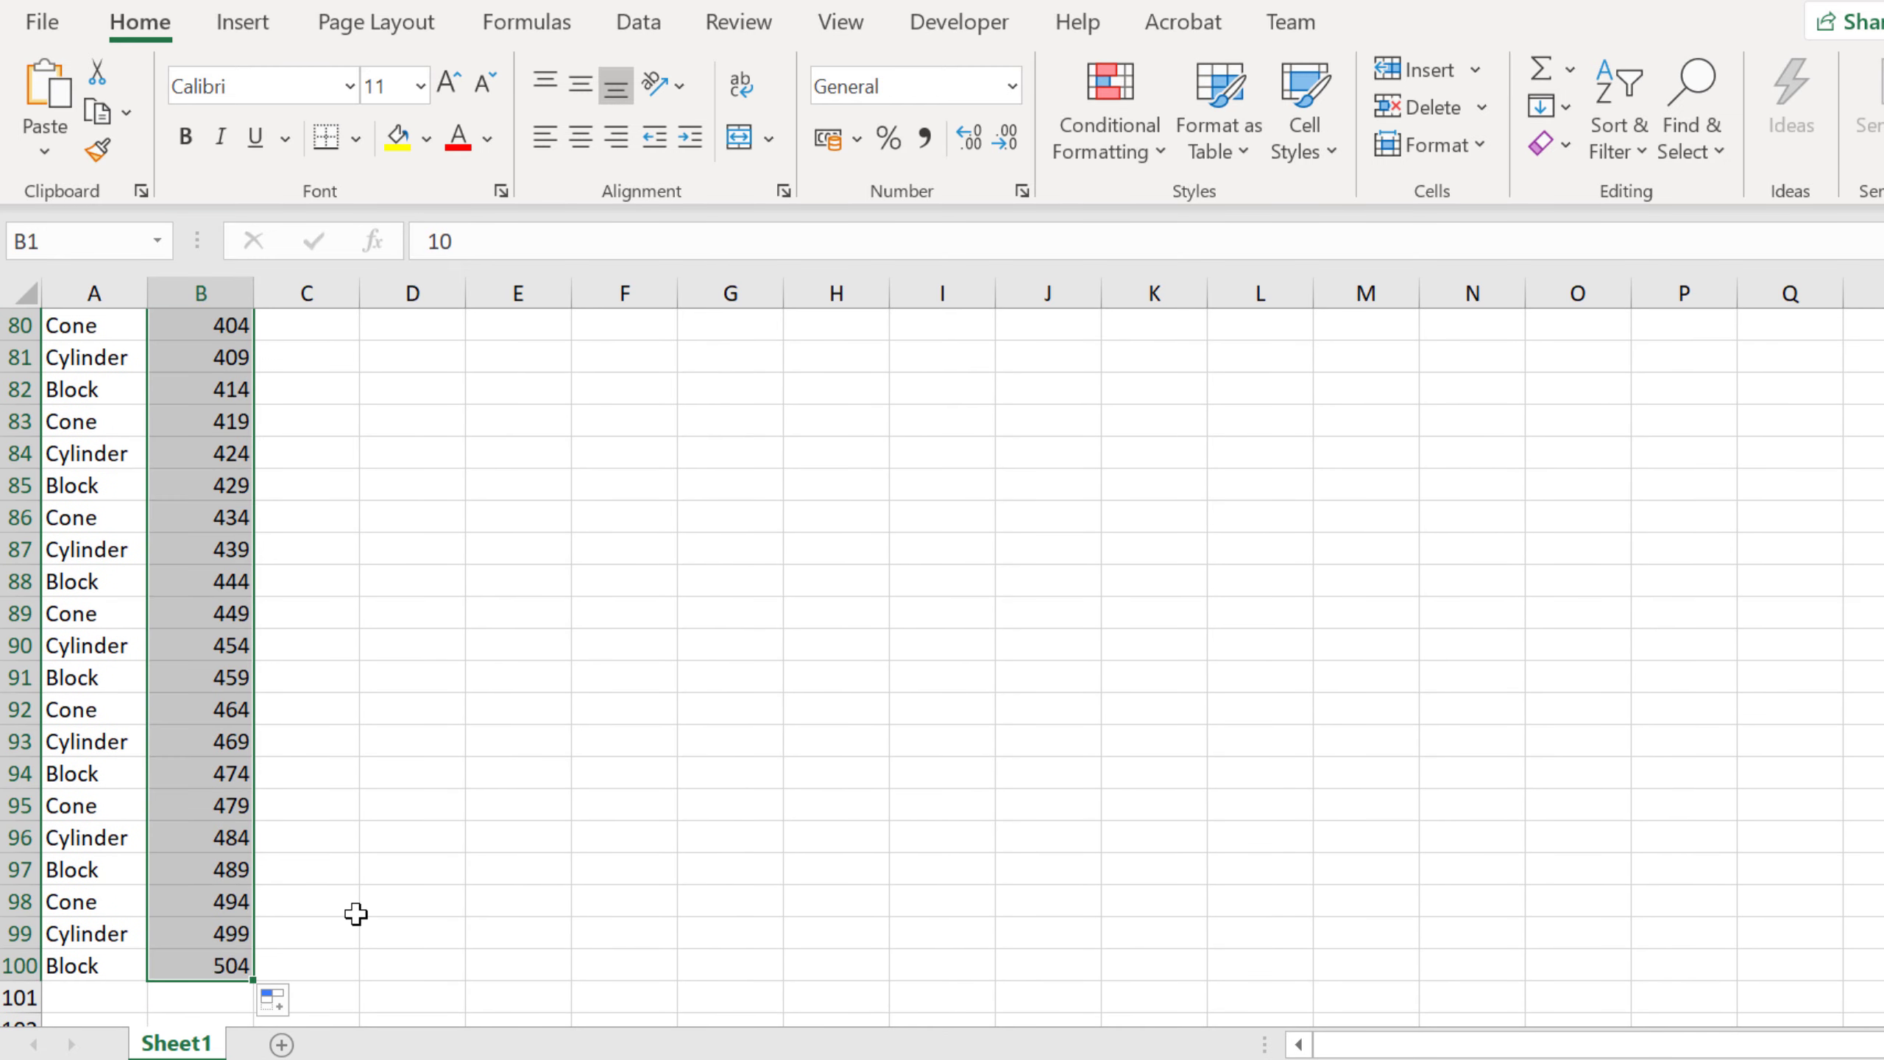
left_click(328, 914)
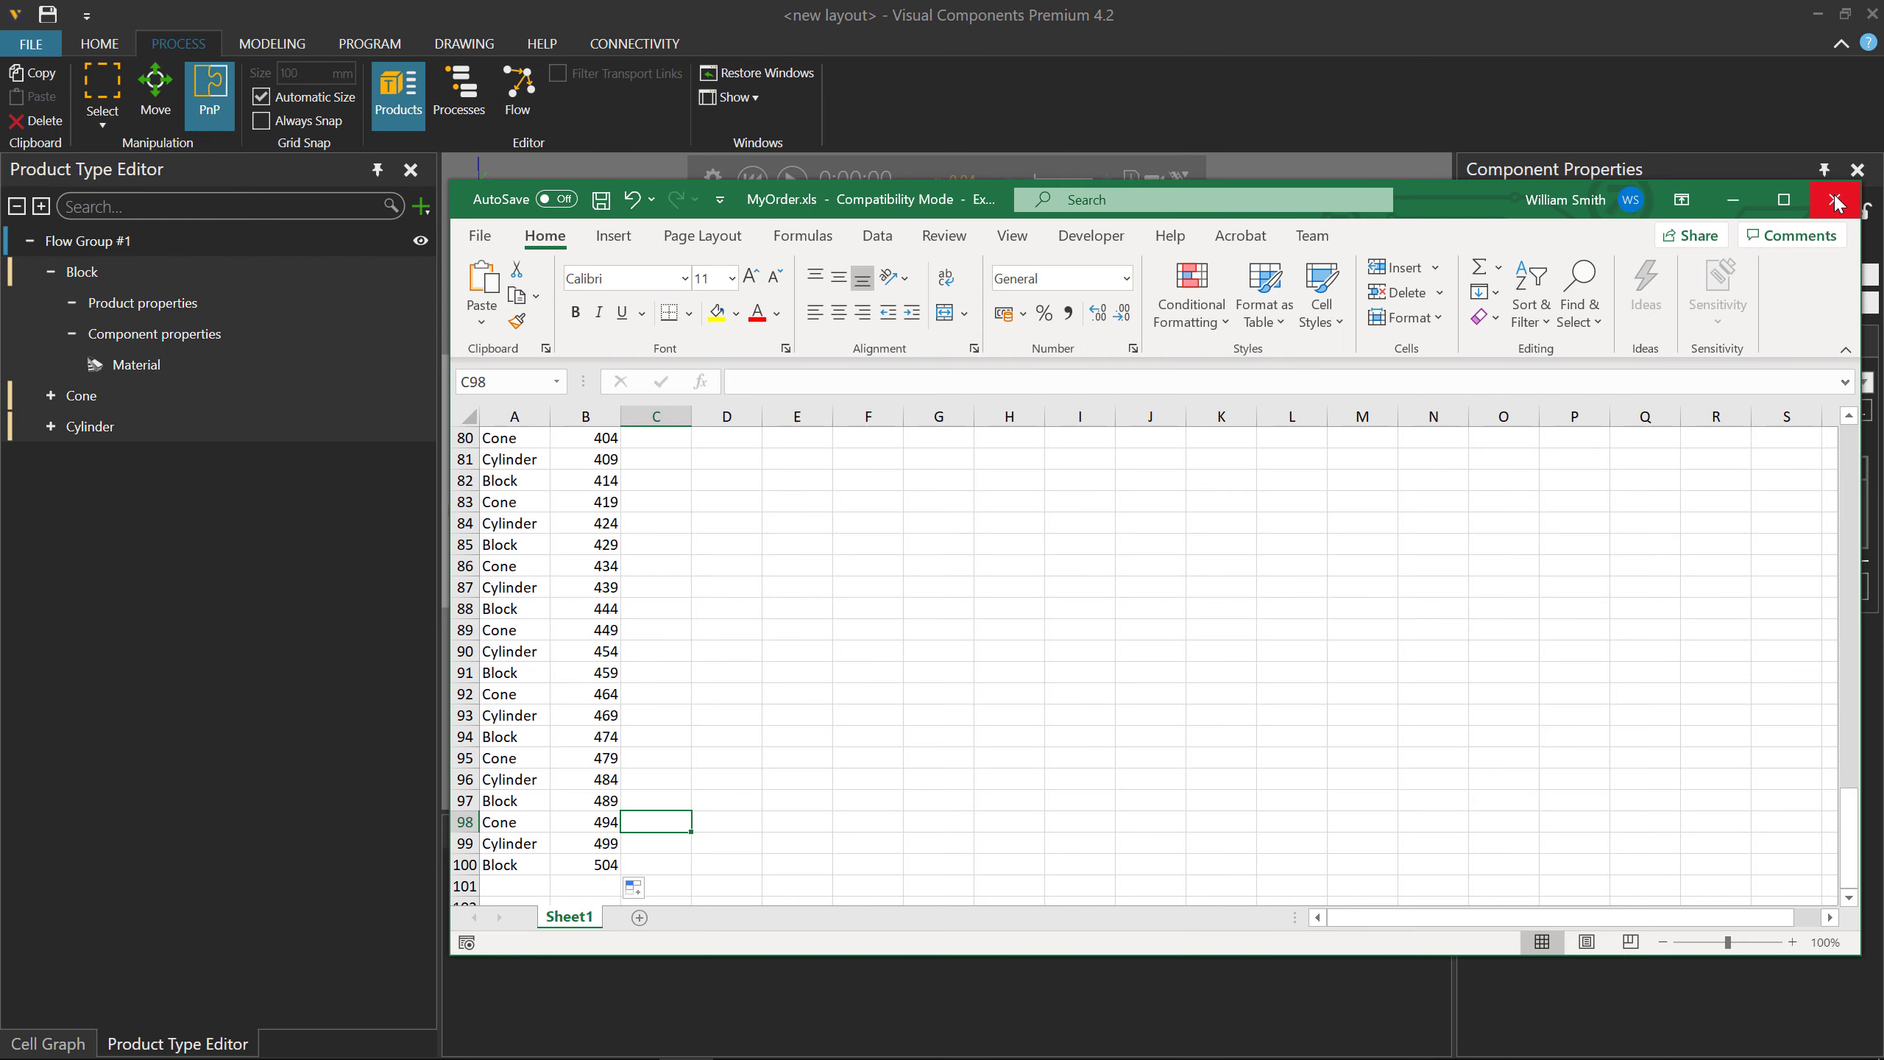
left_click(1834, 200)
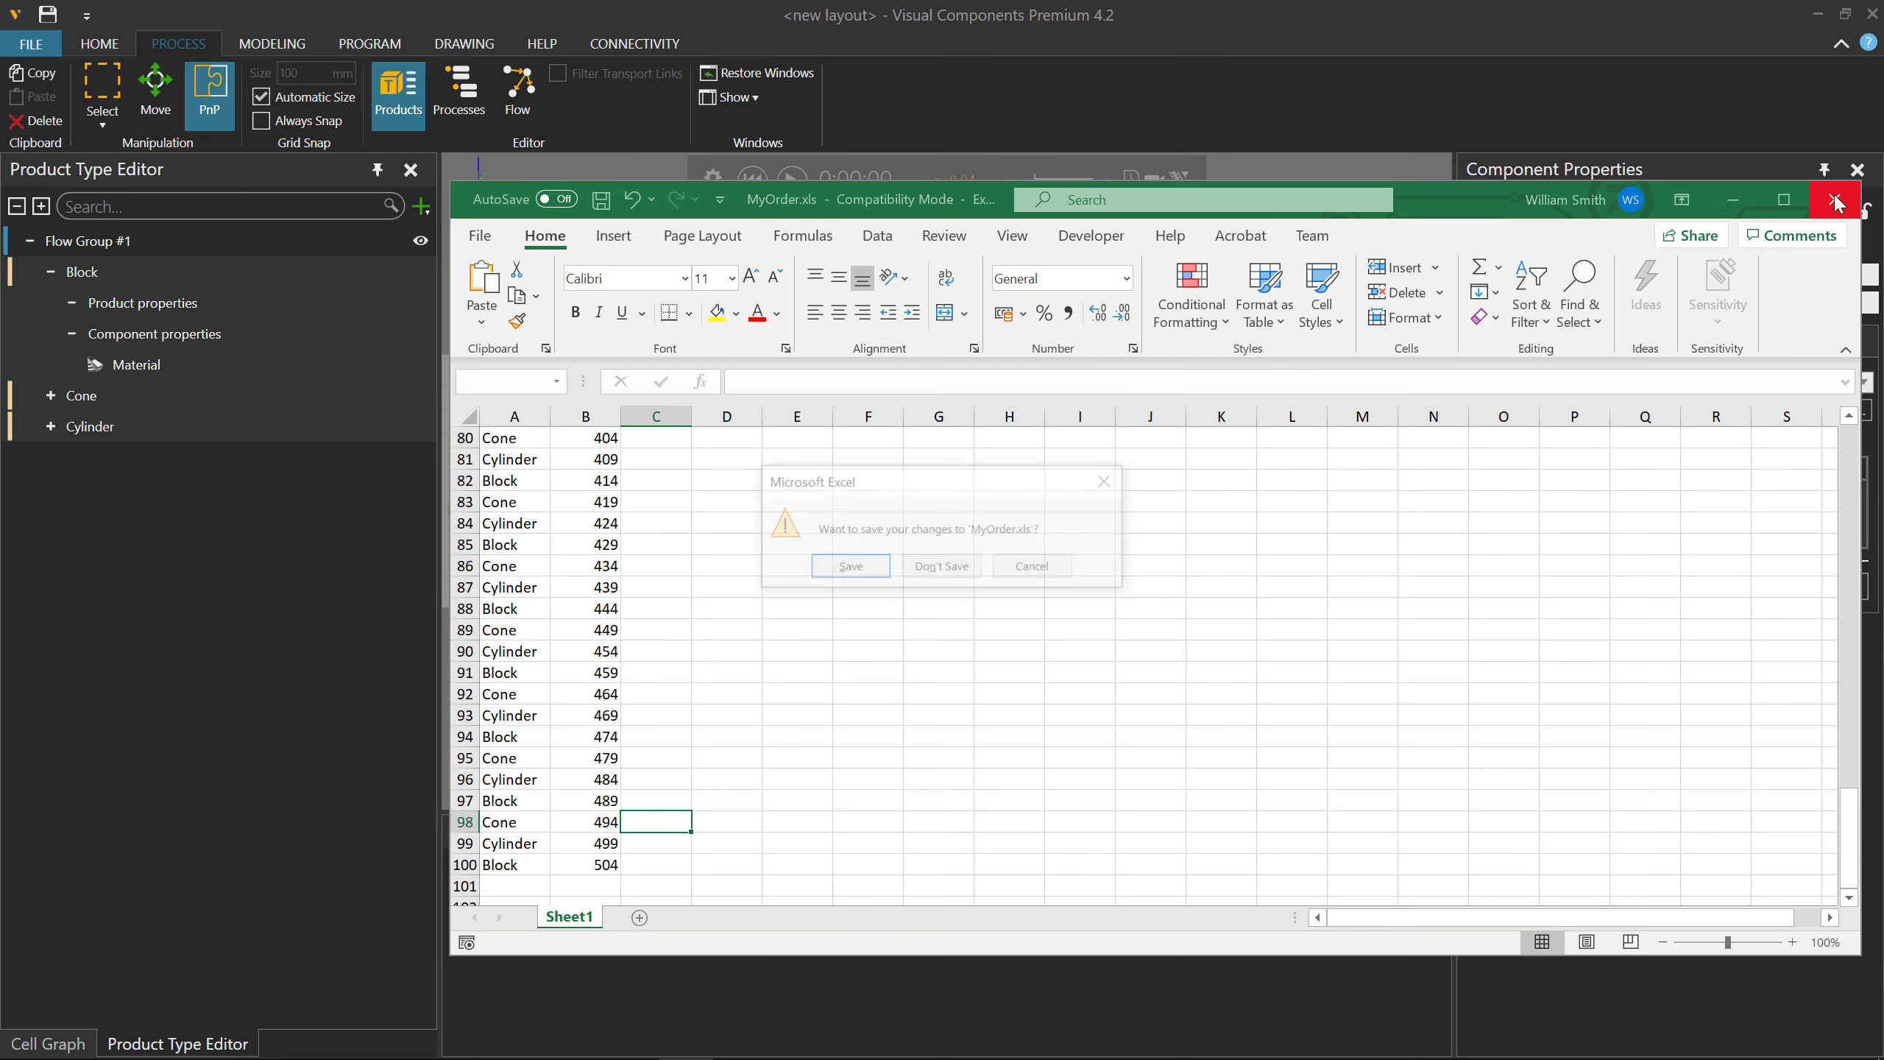
left_click(850, 568)
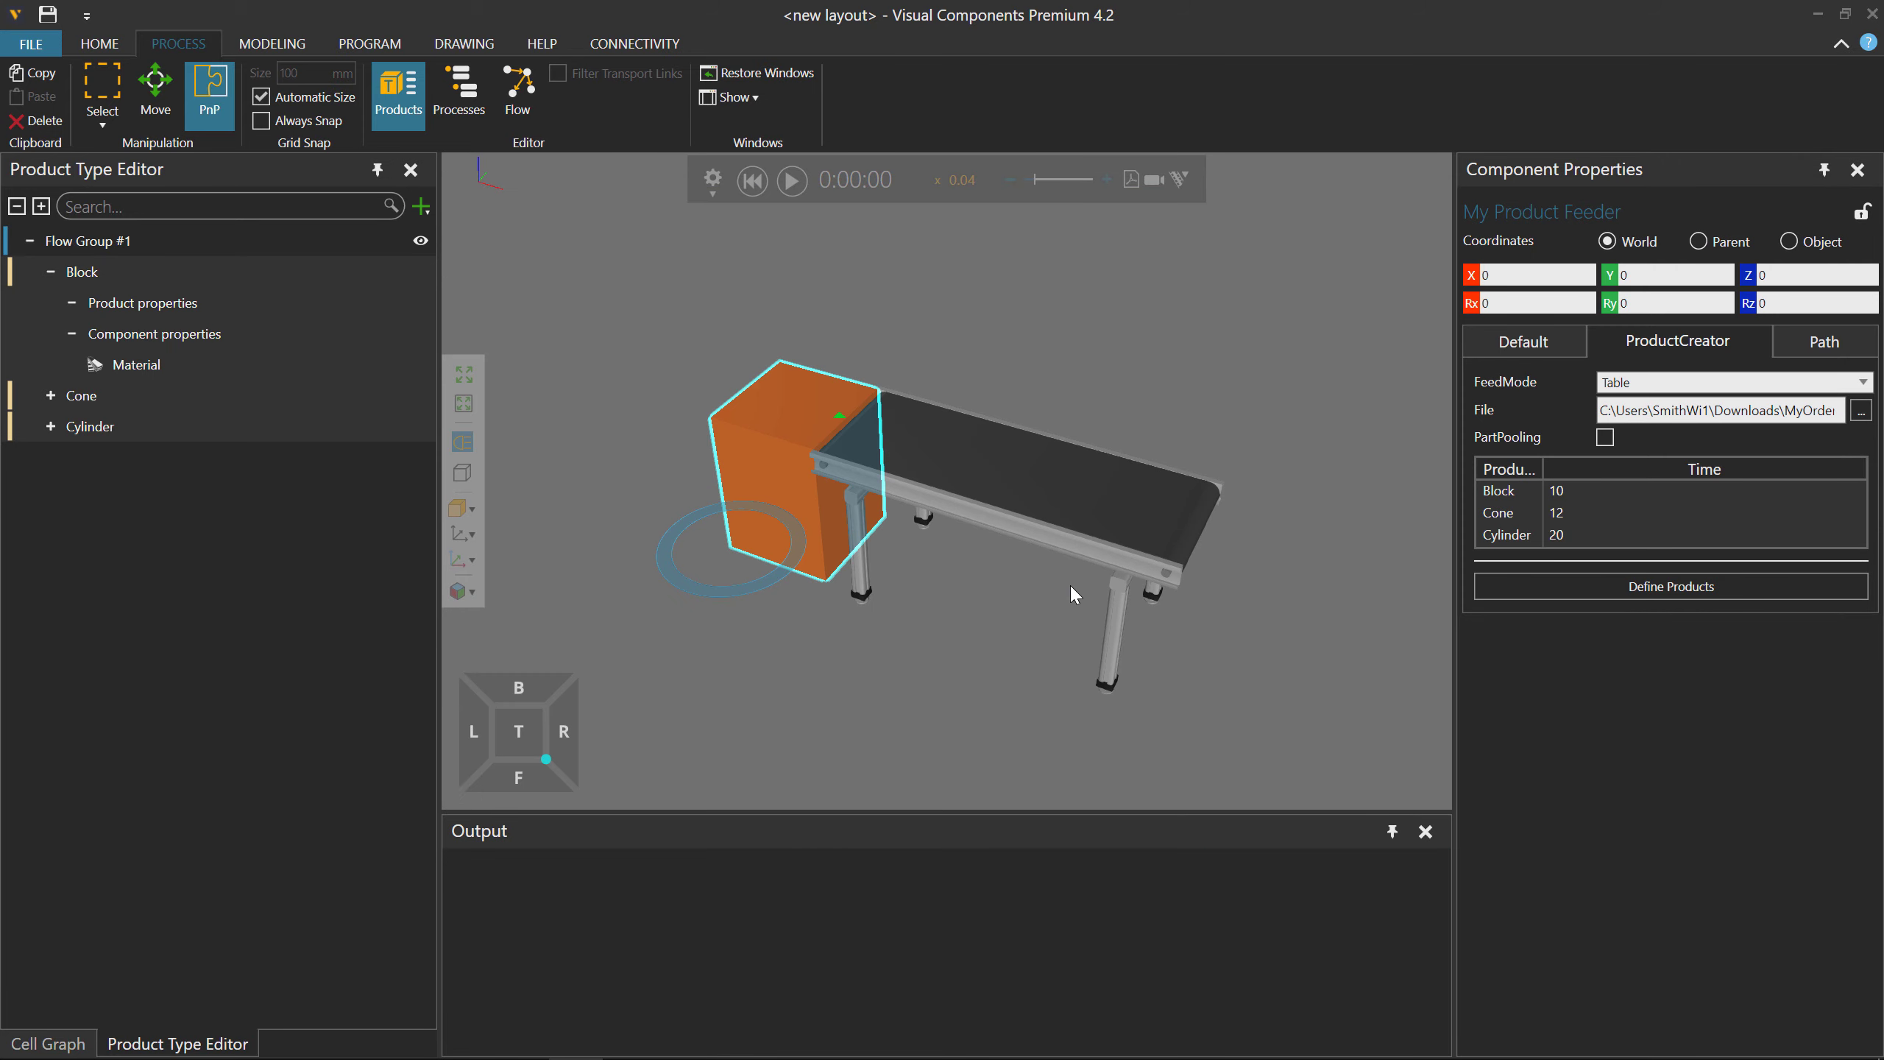
Reload the edited MyOrder.xls into the feeder and check its product table through to the last row.
left_click(1858, 411)
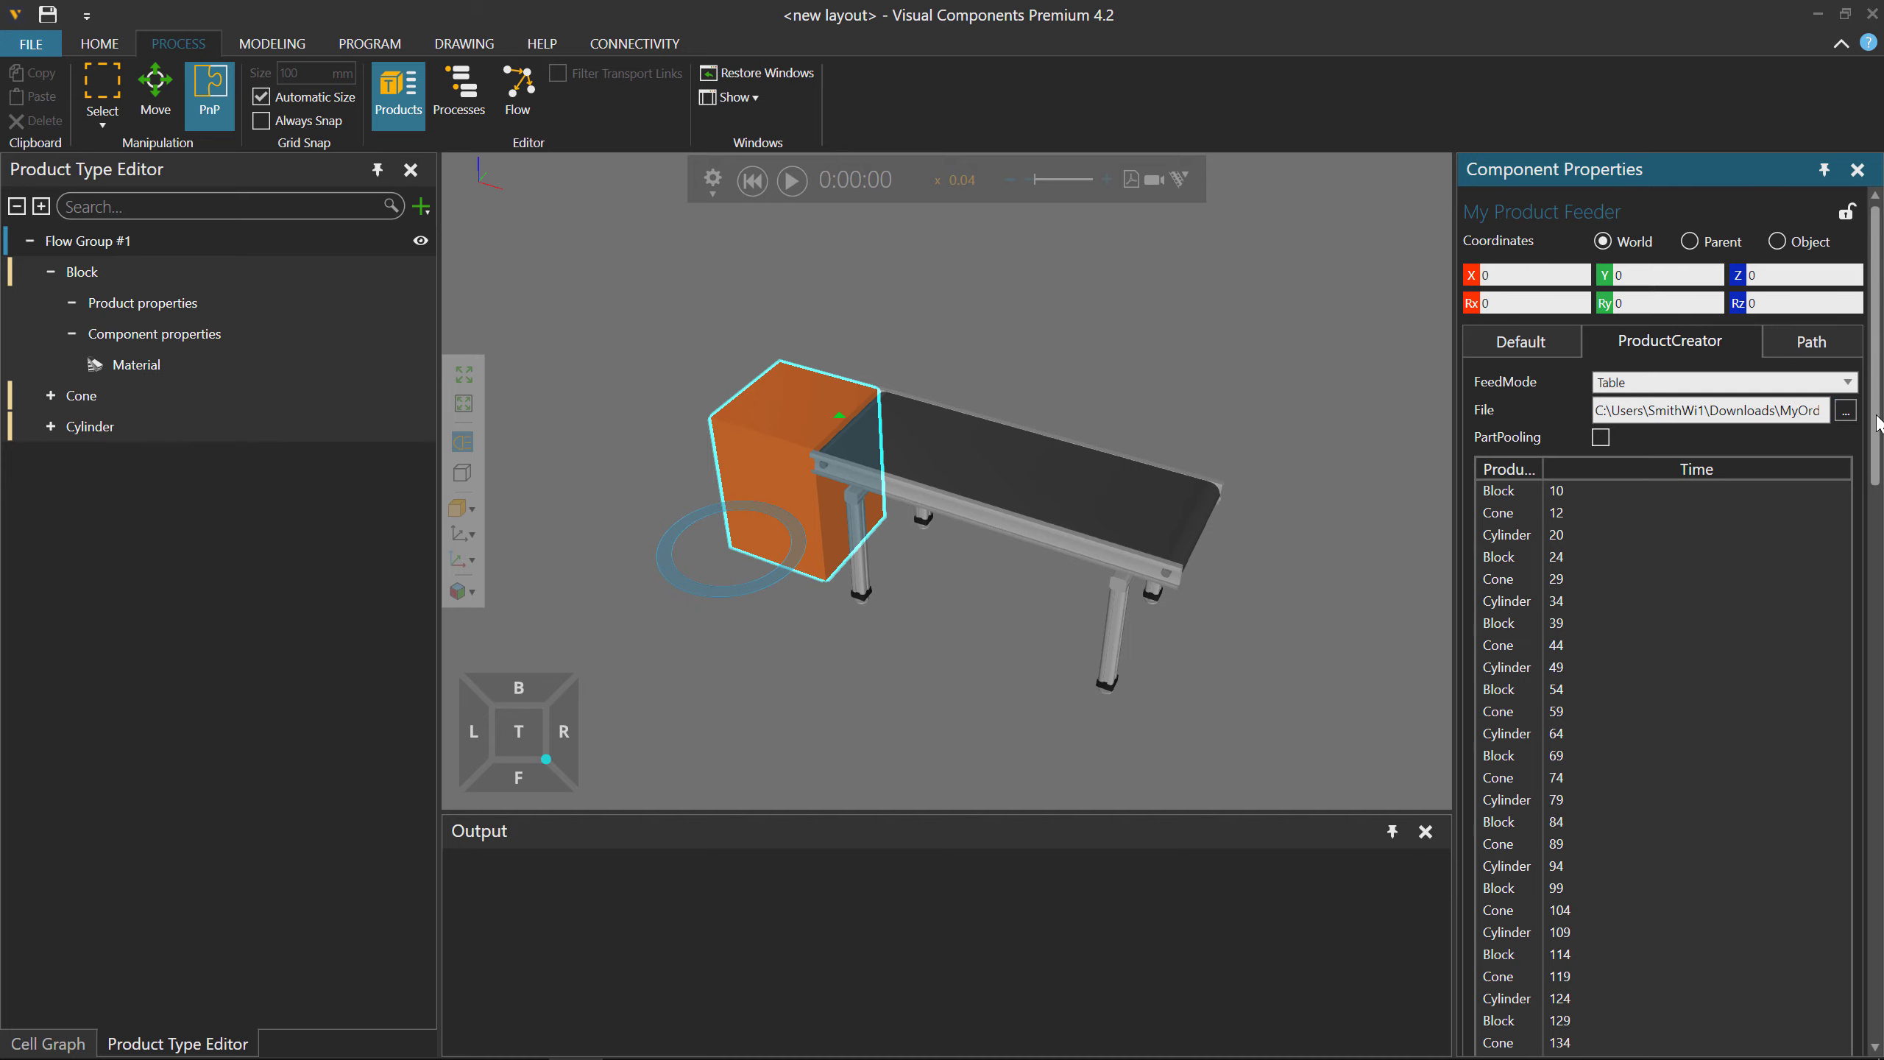
left_click_drag(1877, 422, 1865, 1050)
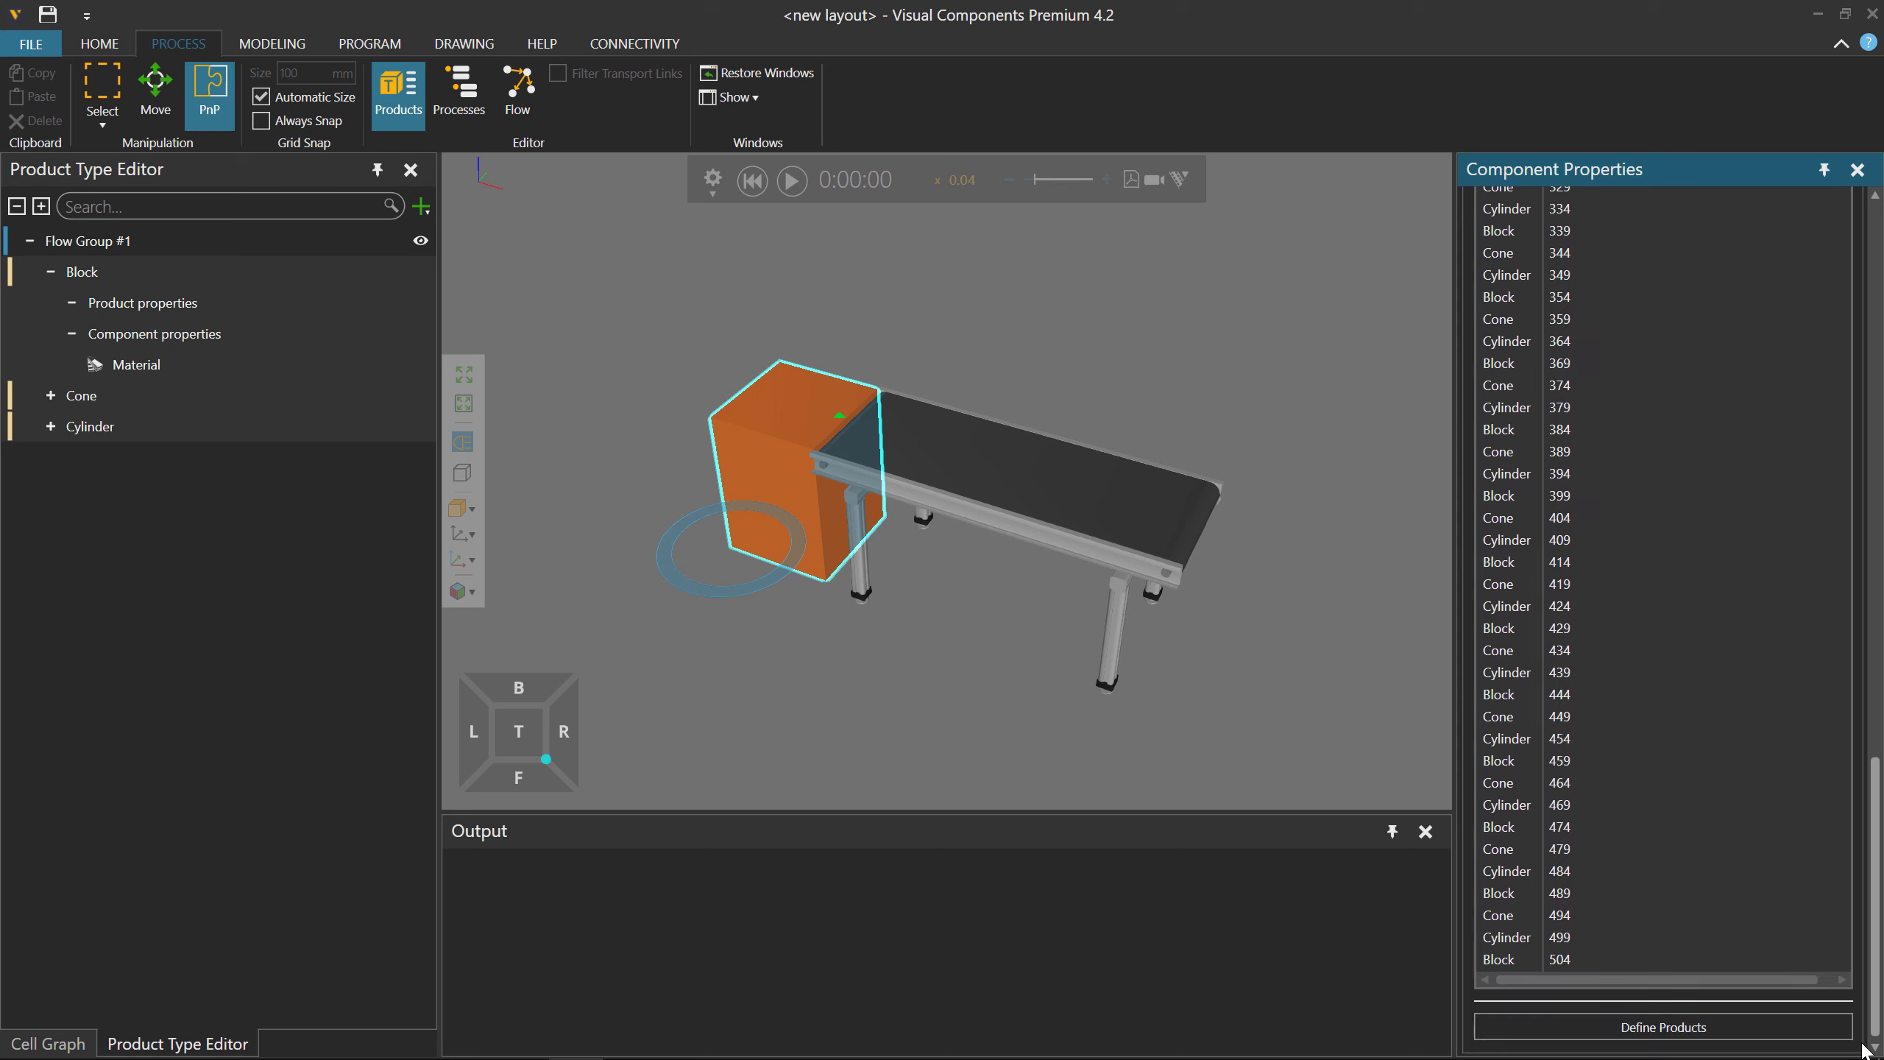
left_click(1729, 1018)
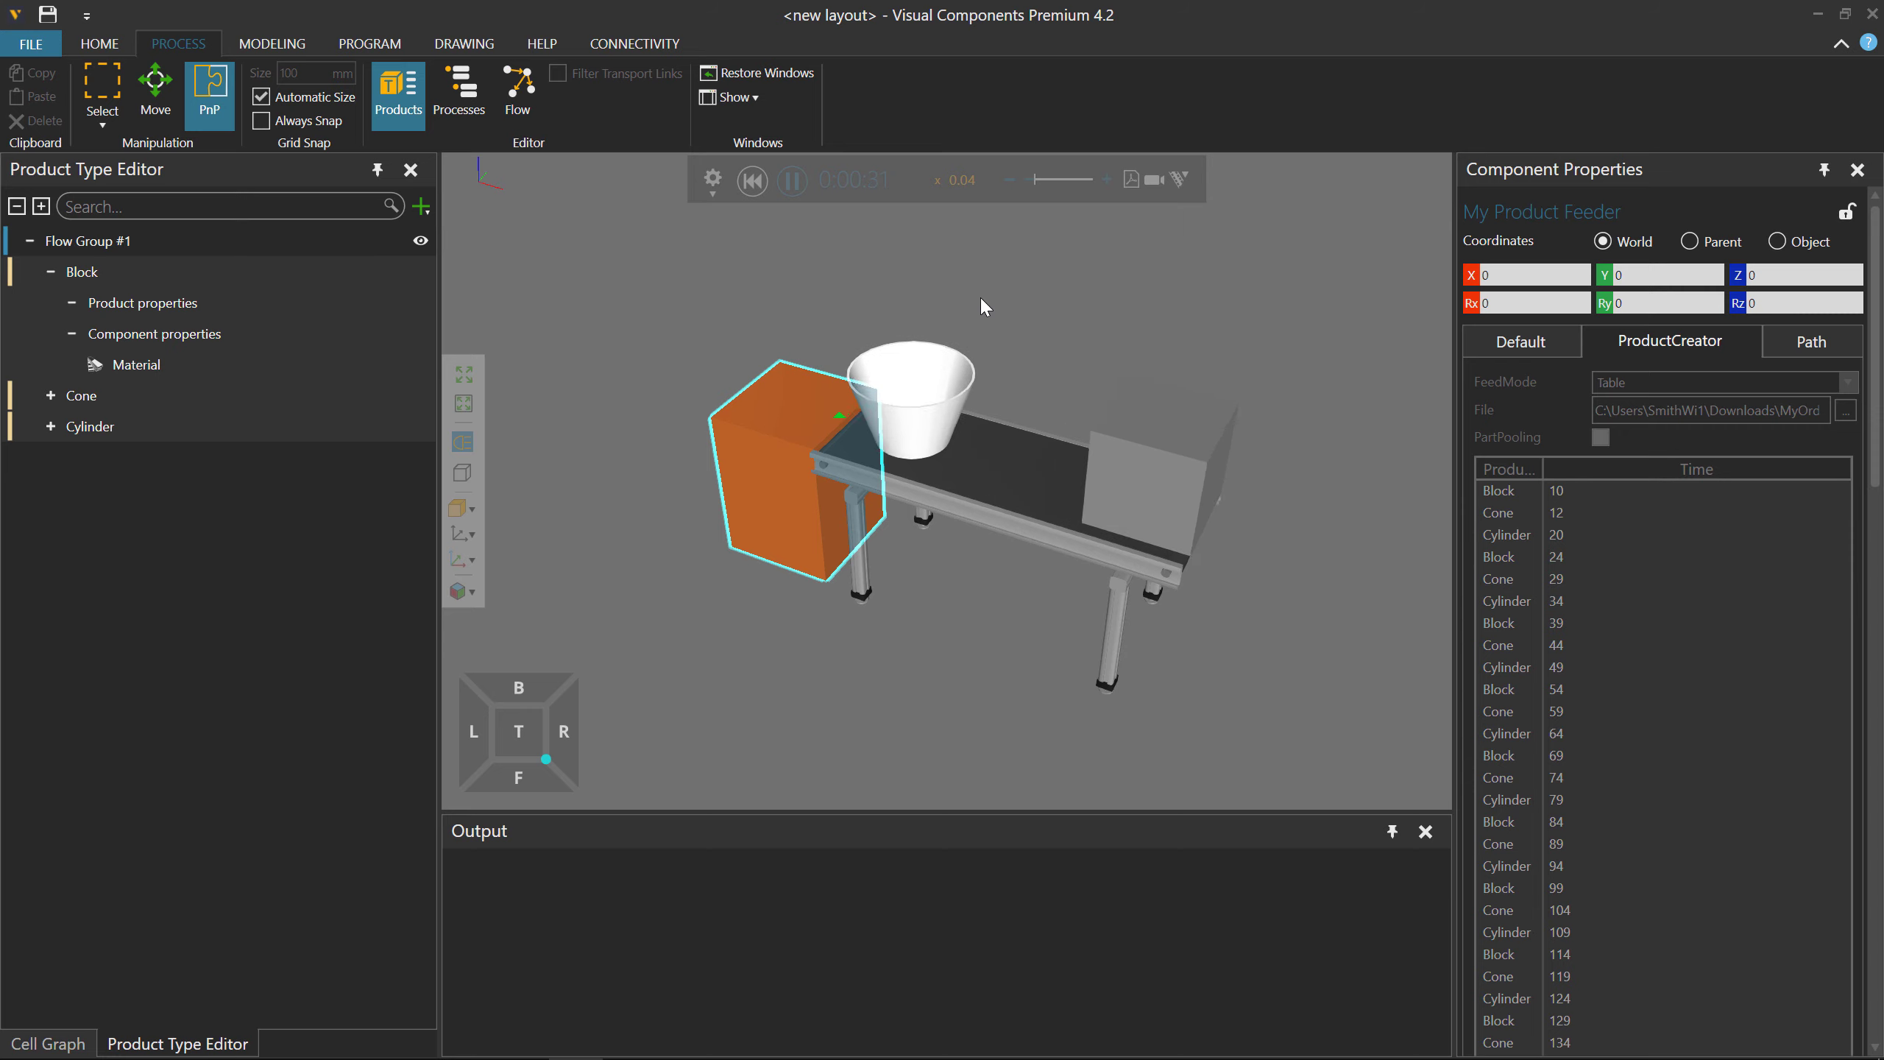
Speed up the simulation to watch the whole product table being fed, slow it back down, and review the table rows.
scroll(1616, 704, "down", 20)
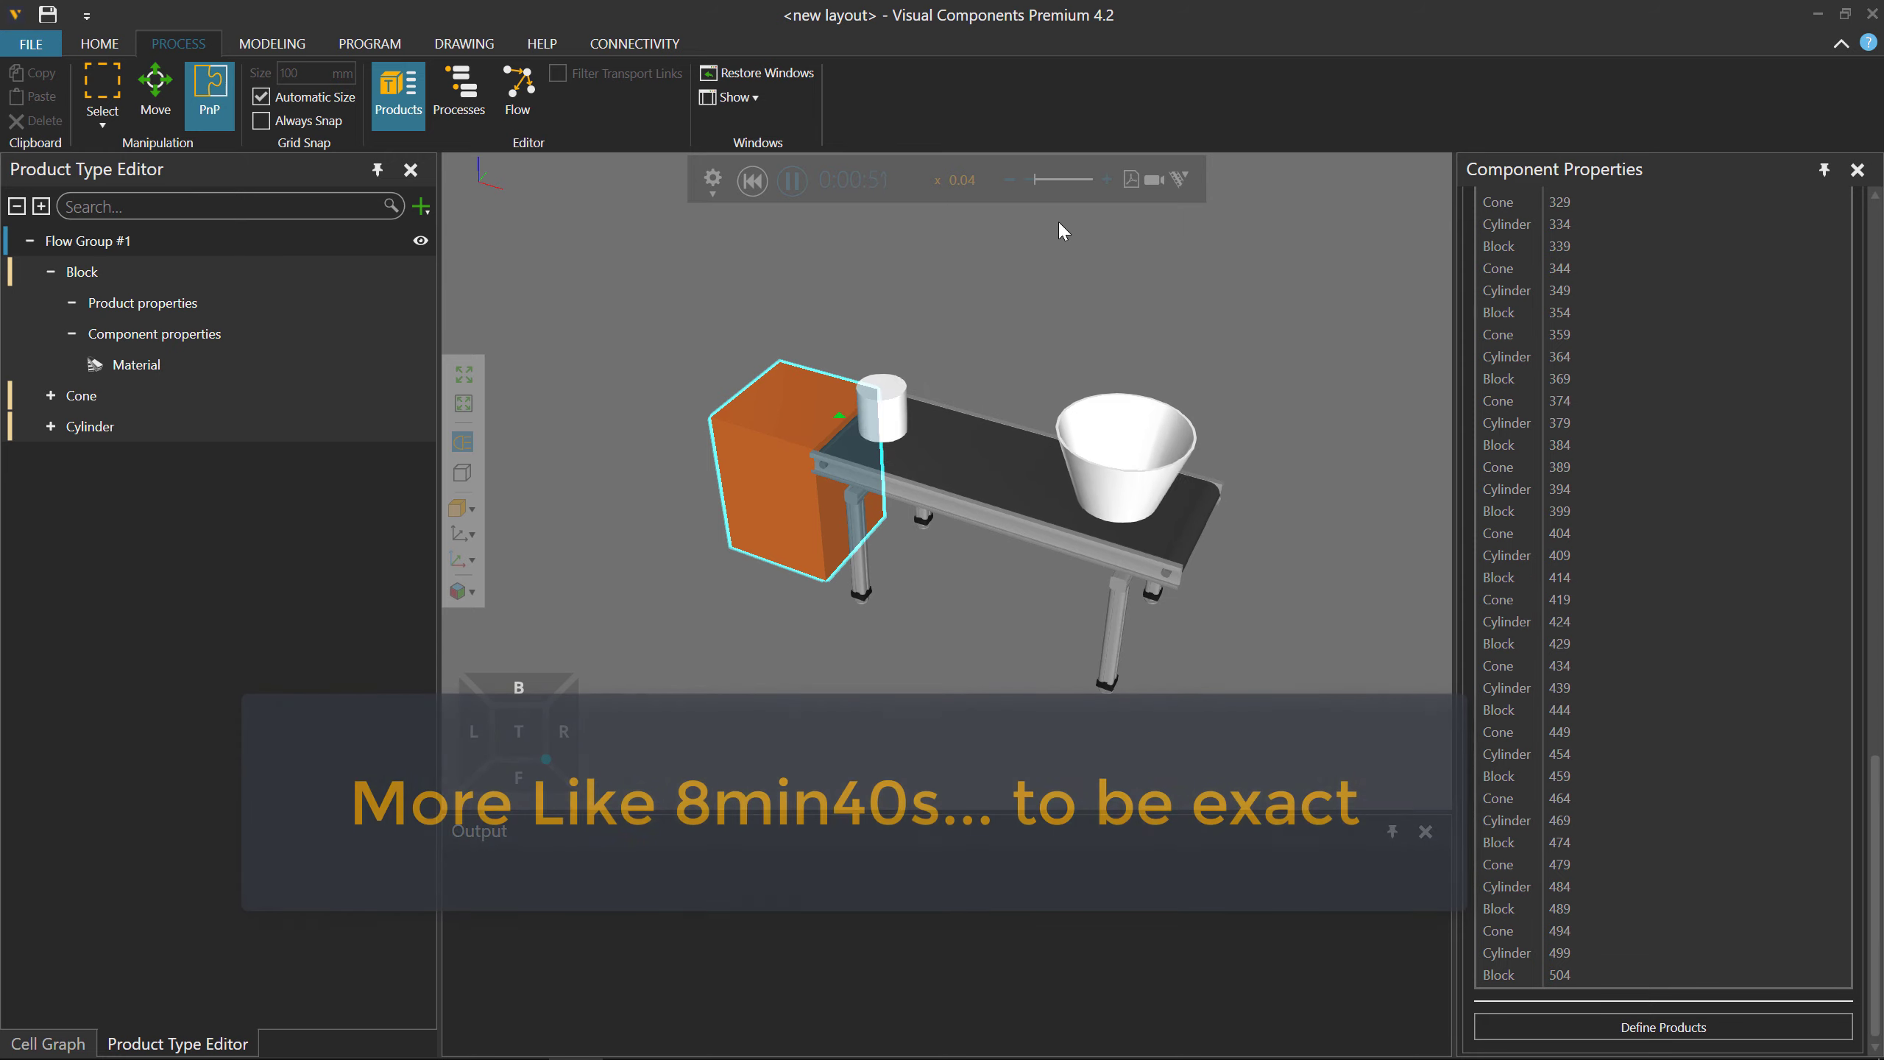
left_click_drag(1036, 184, 1053, 184)
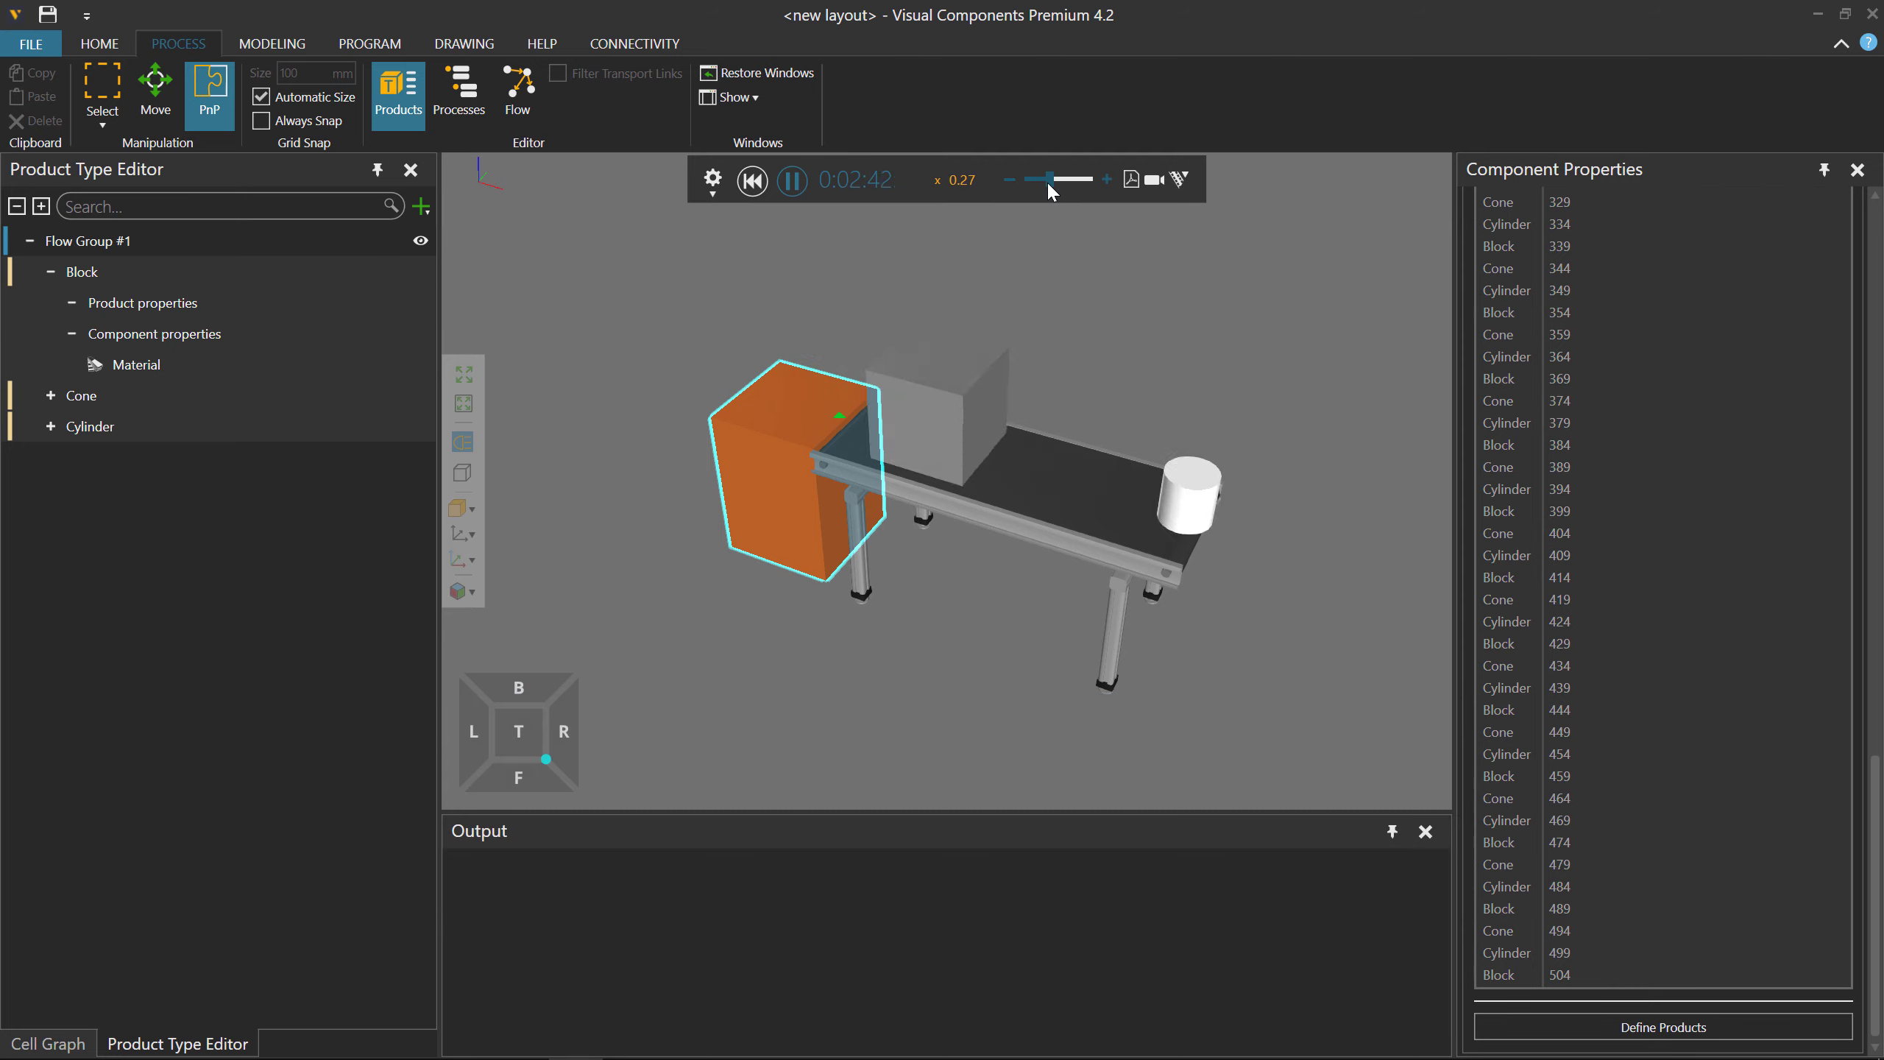
left_click_drag(1052, 184, 1051, 185)
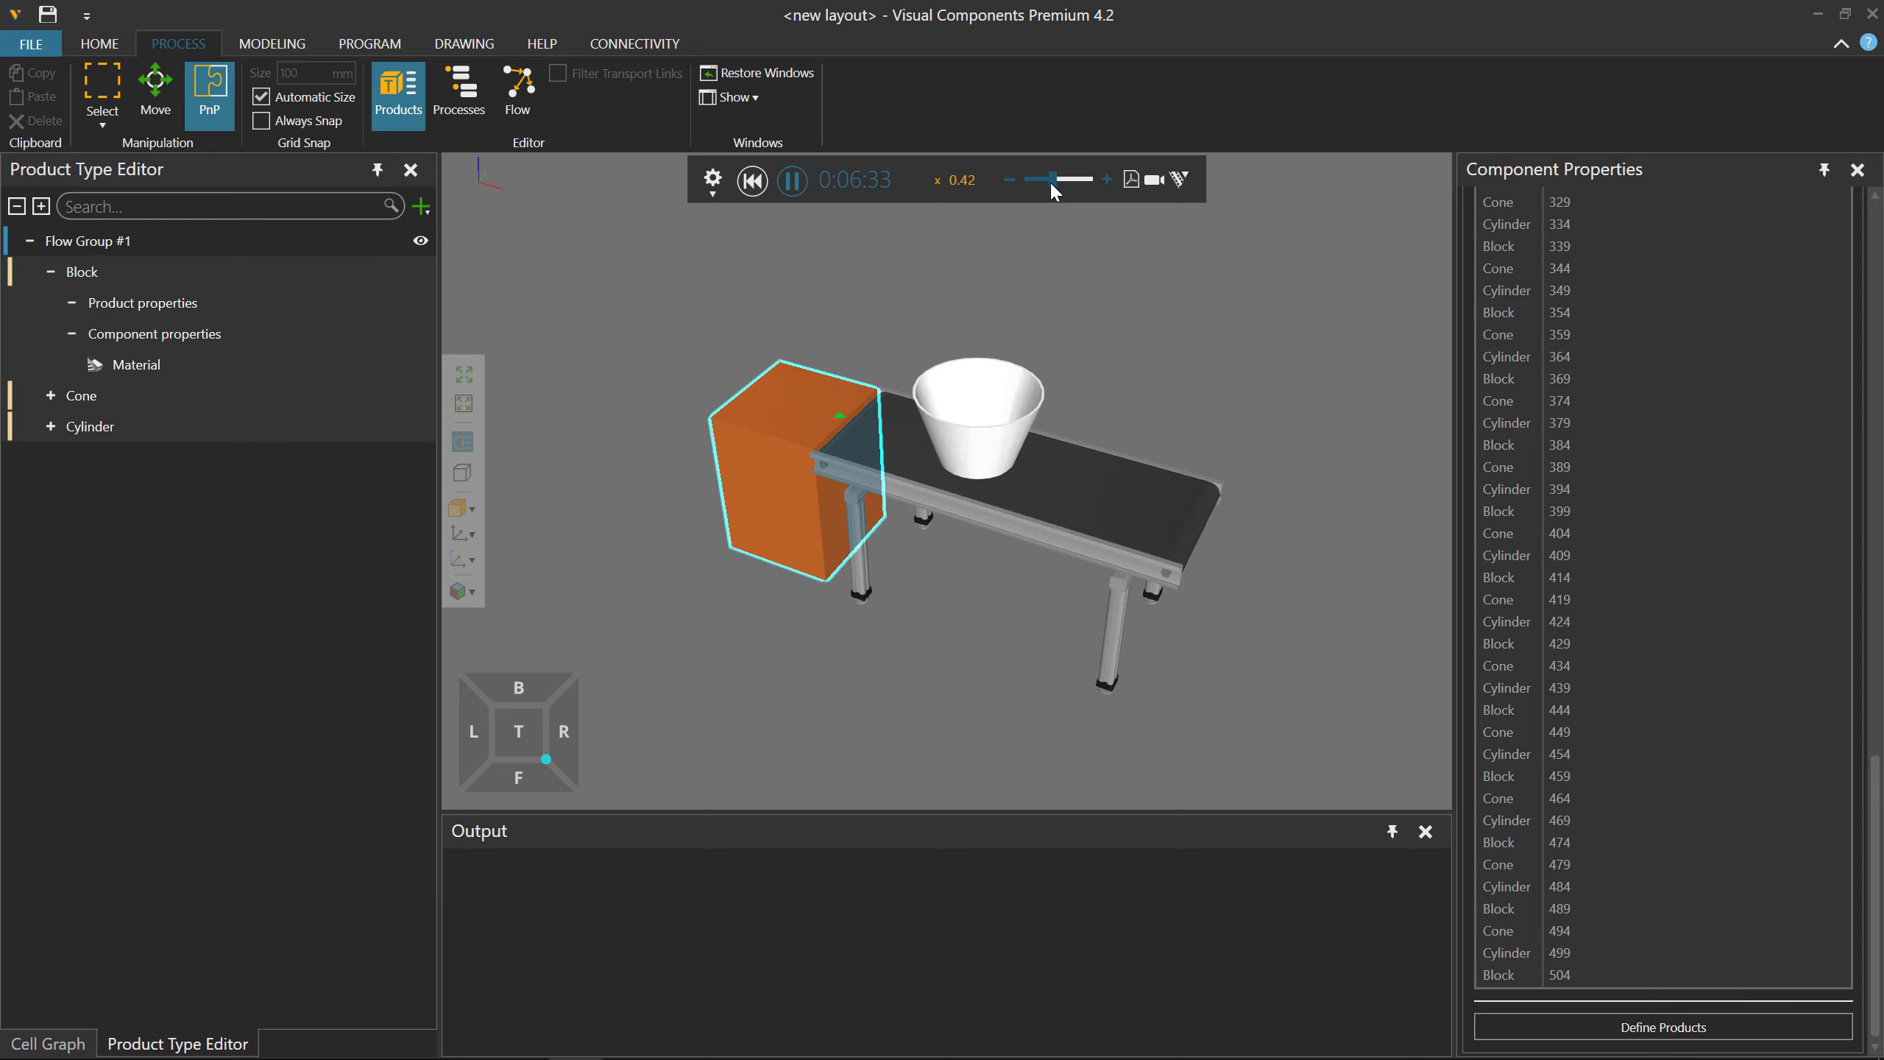
left_click_drag(1050, 185, 1058, 186)
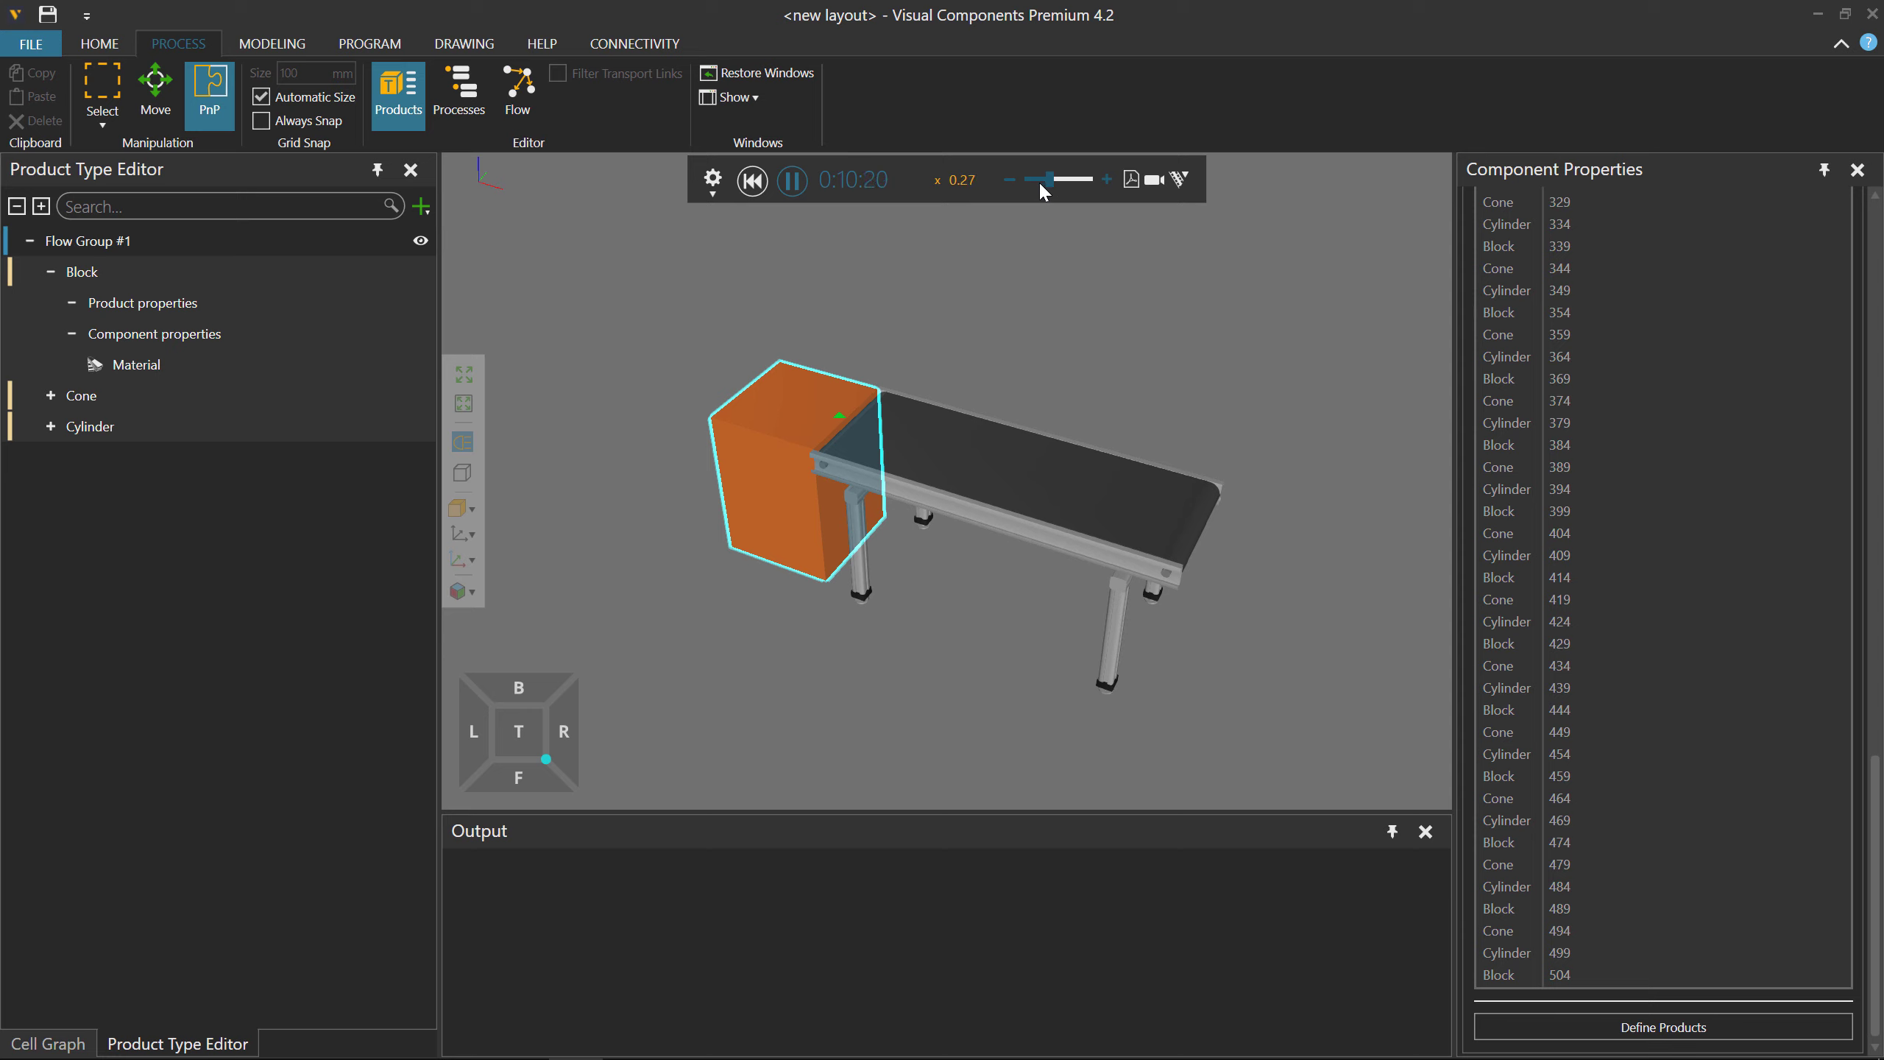
scroll(1655, 577, "up", 15)
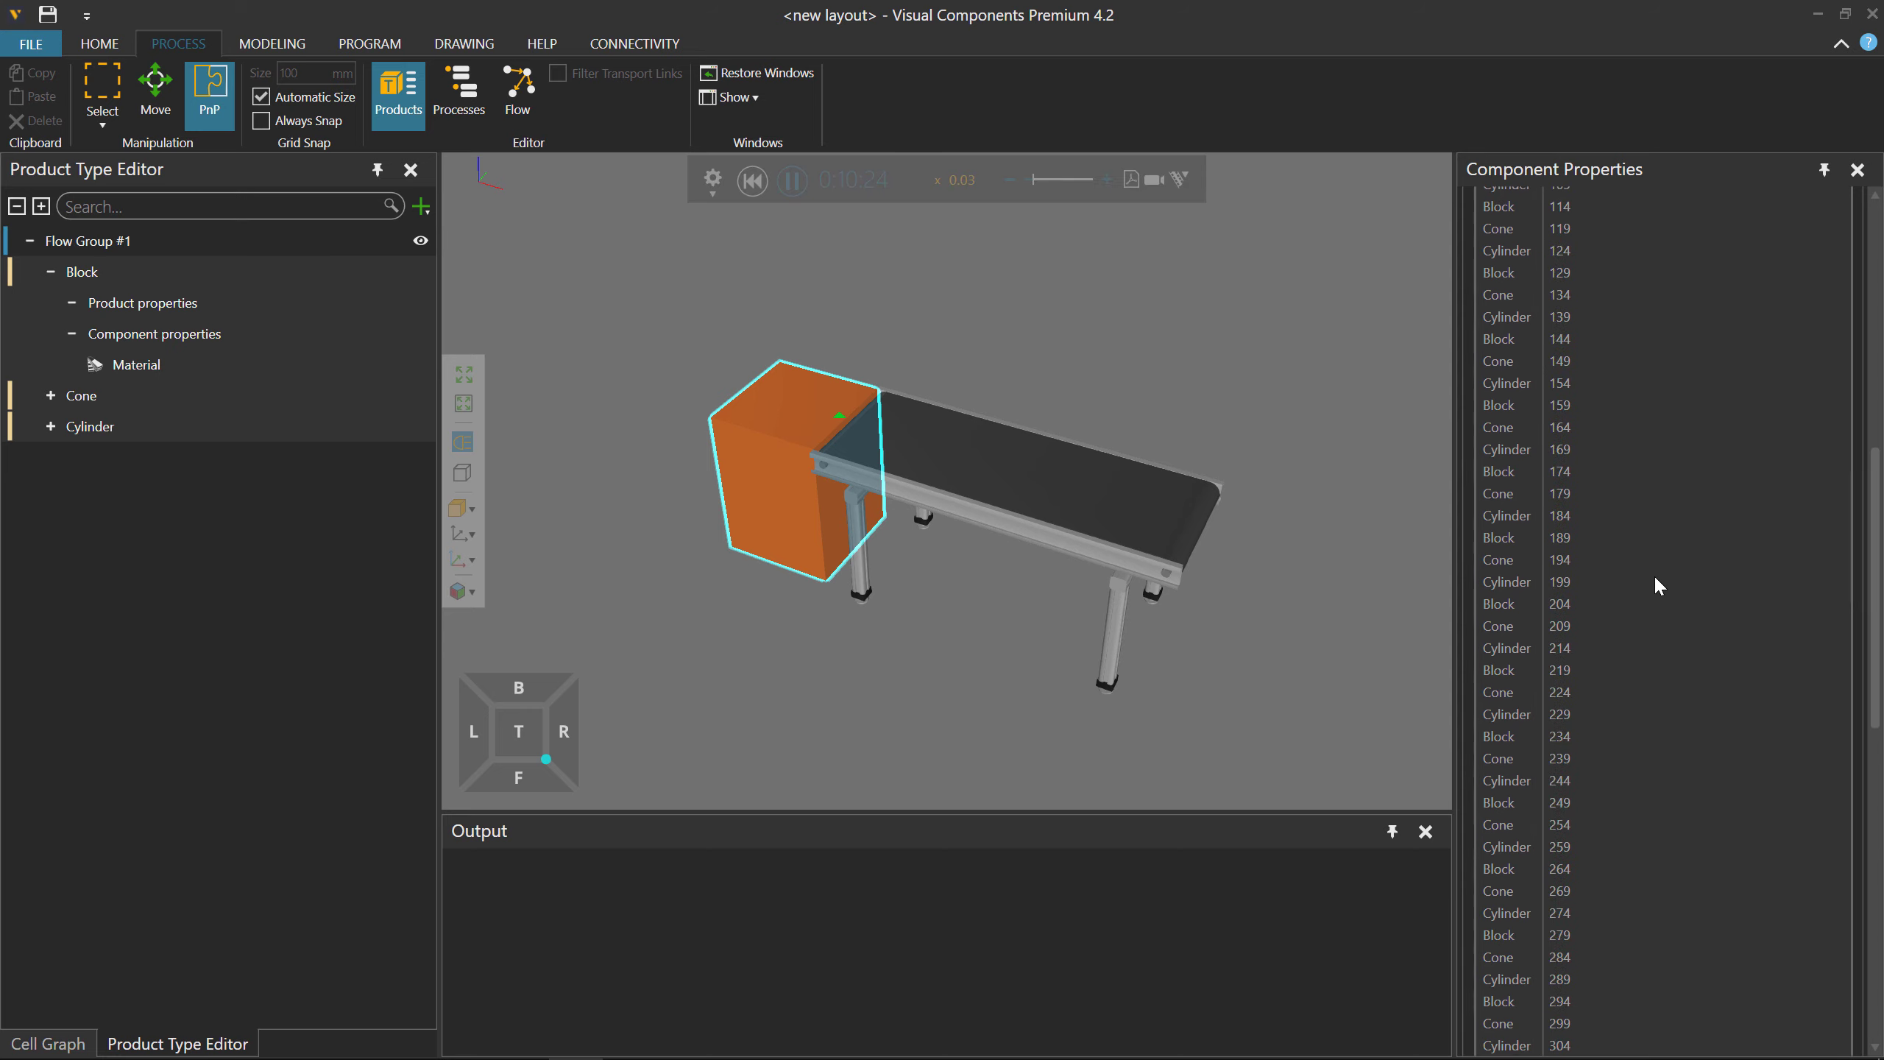
scroll(1659, 587, "up", 1)
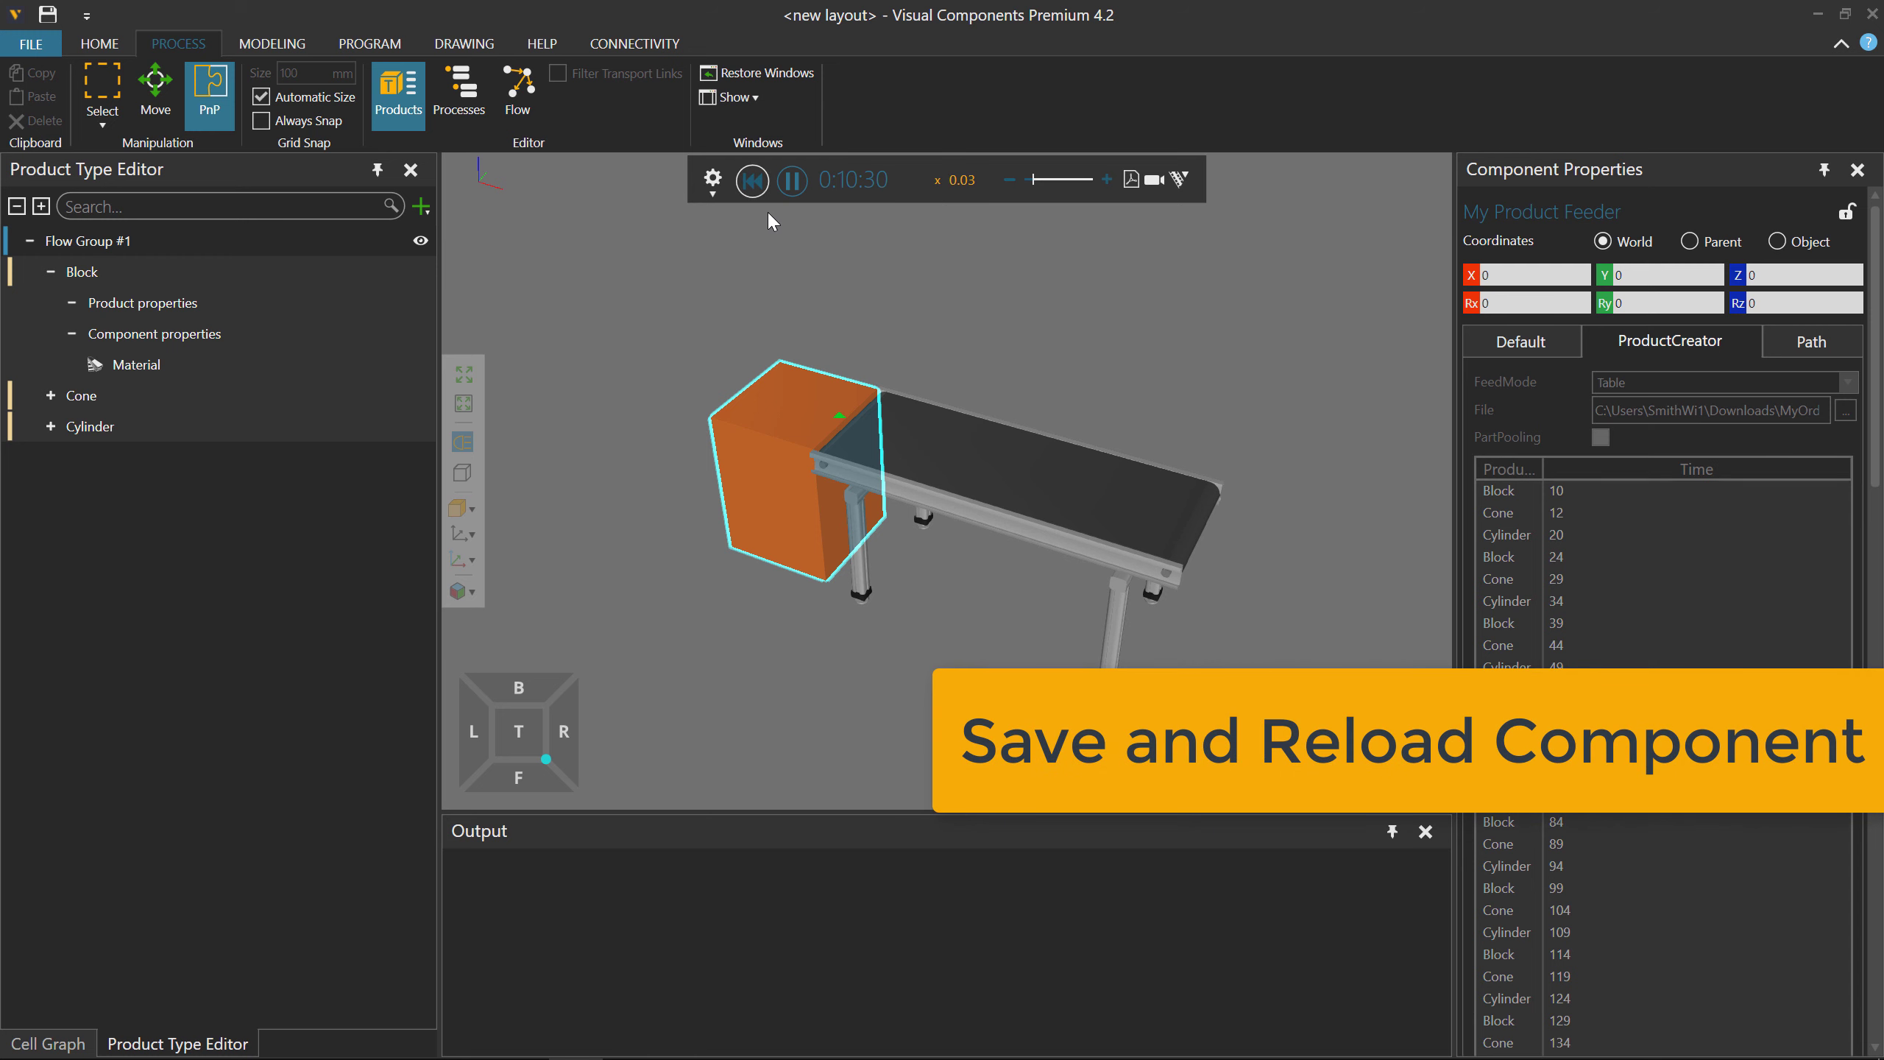
Reset the simulation and save the My Product Feeder component under its existing name.
left_click(752, 180)
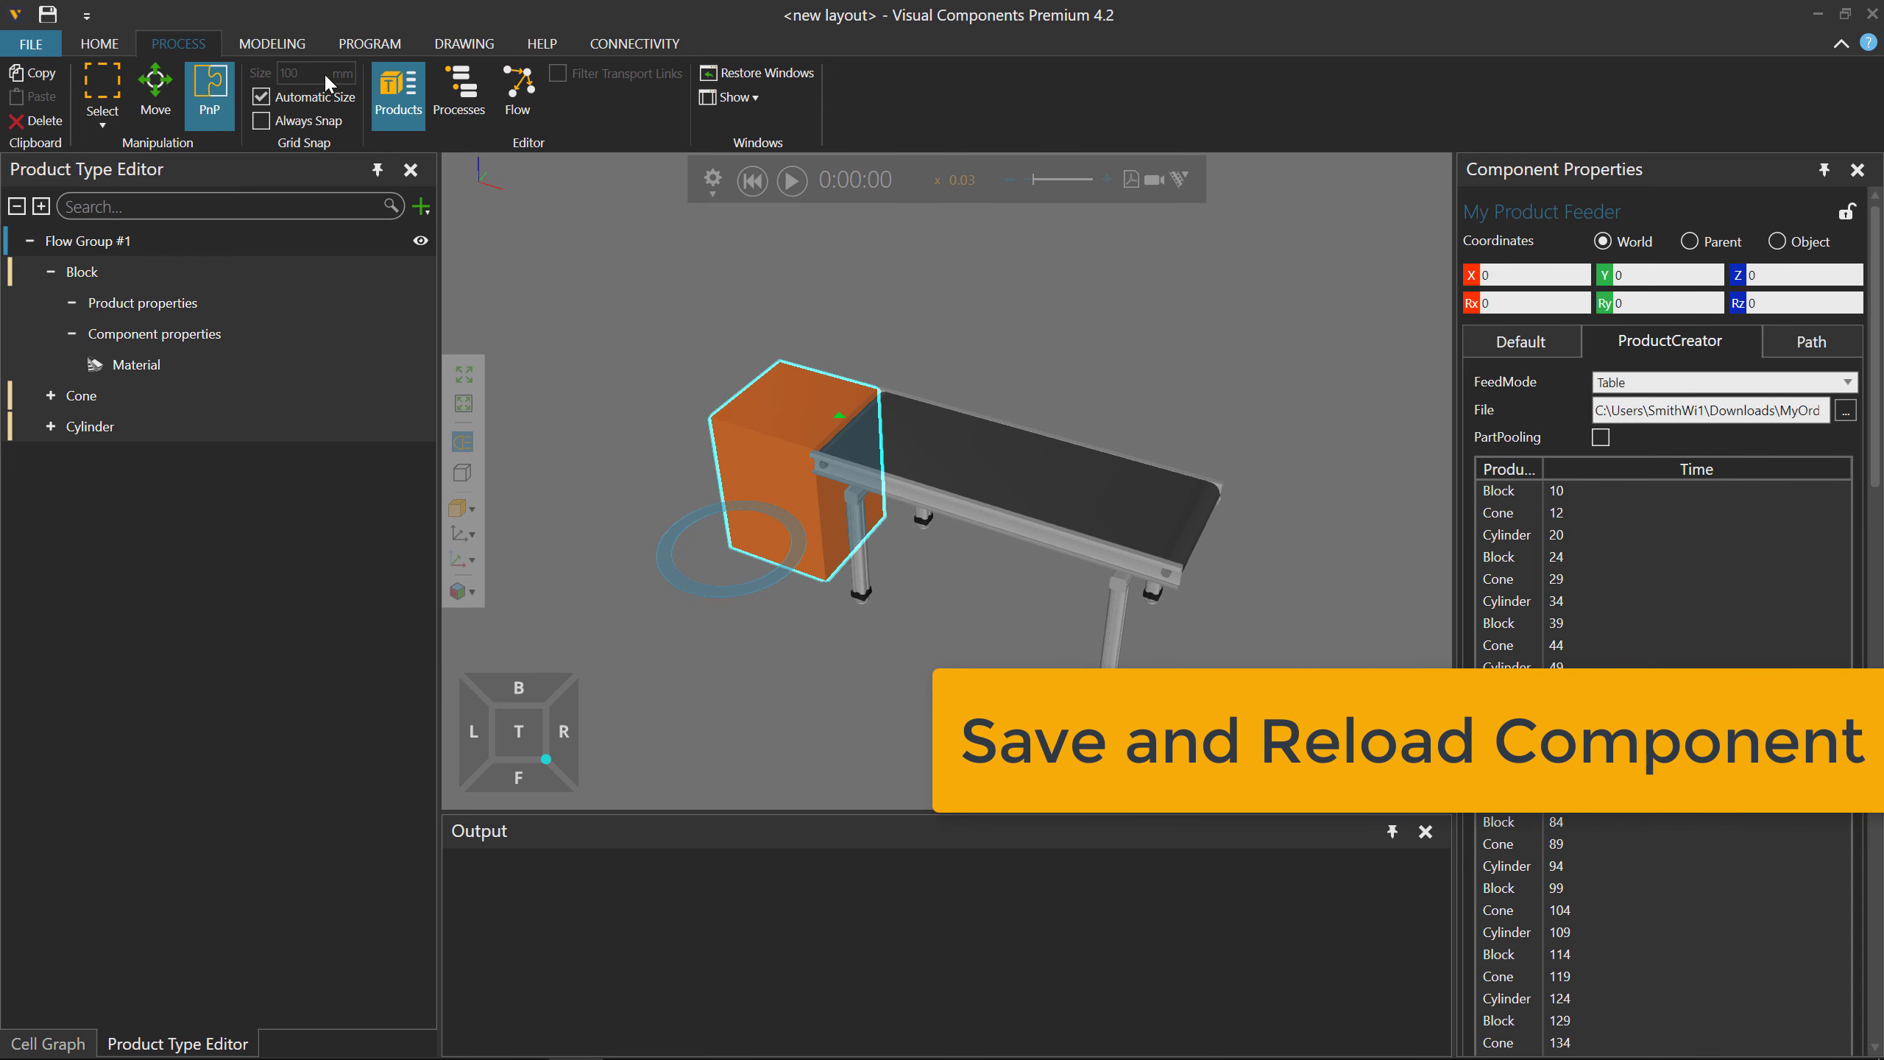
left_click(292, 42)
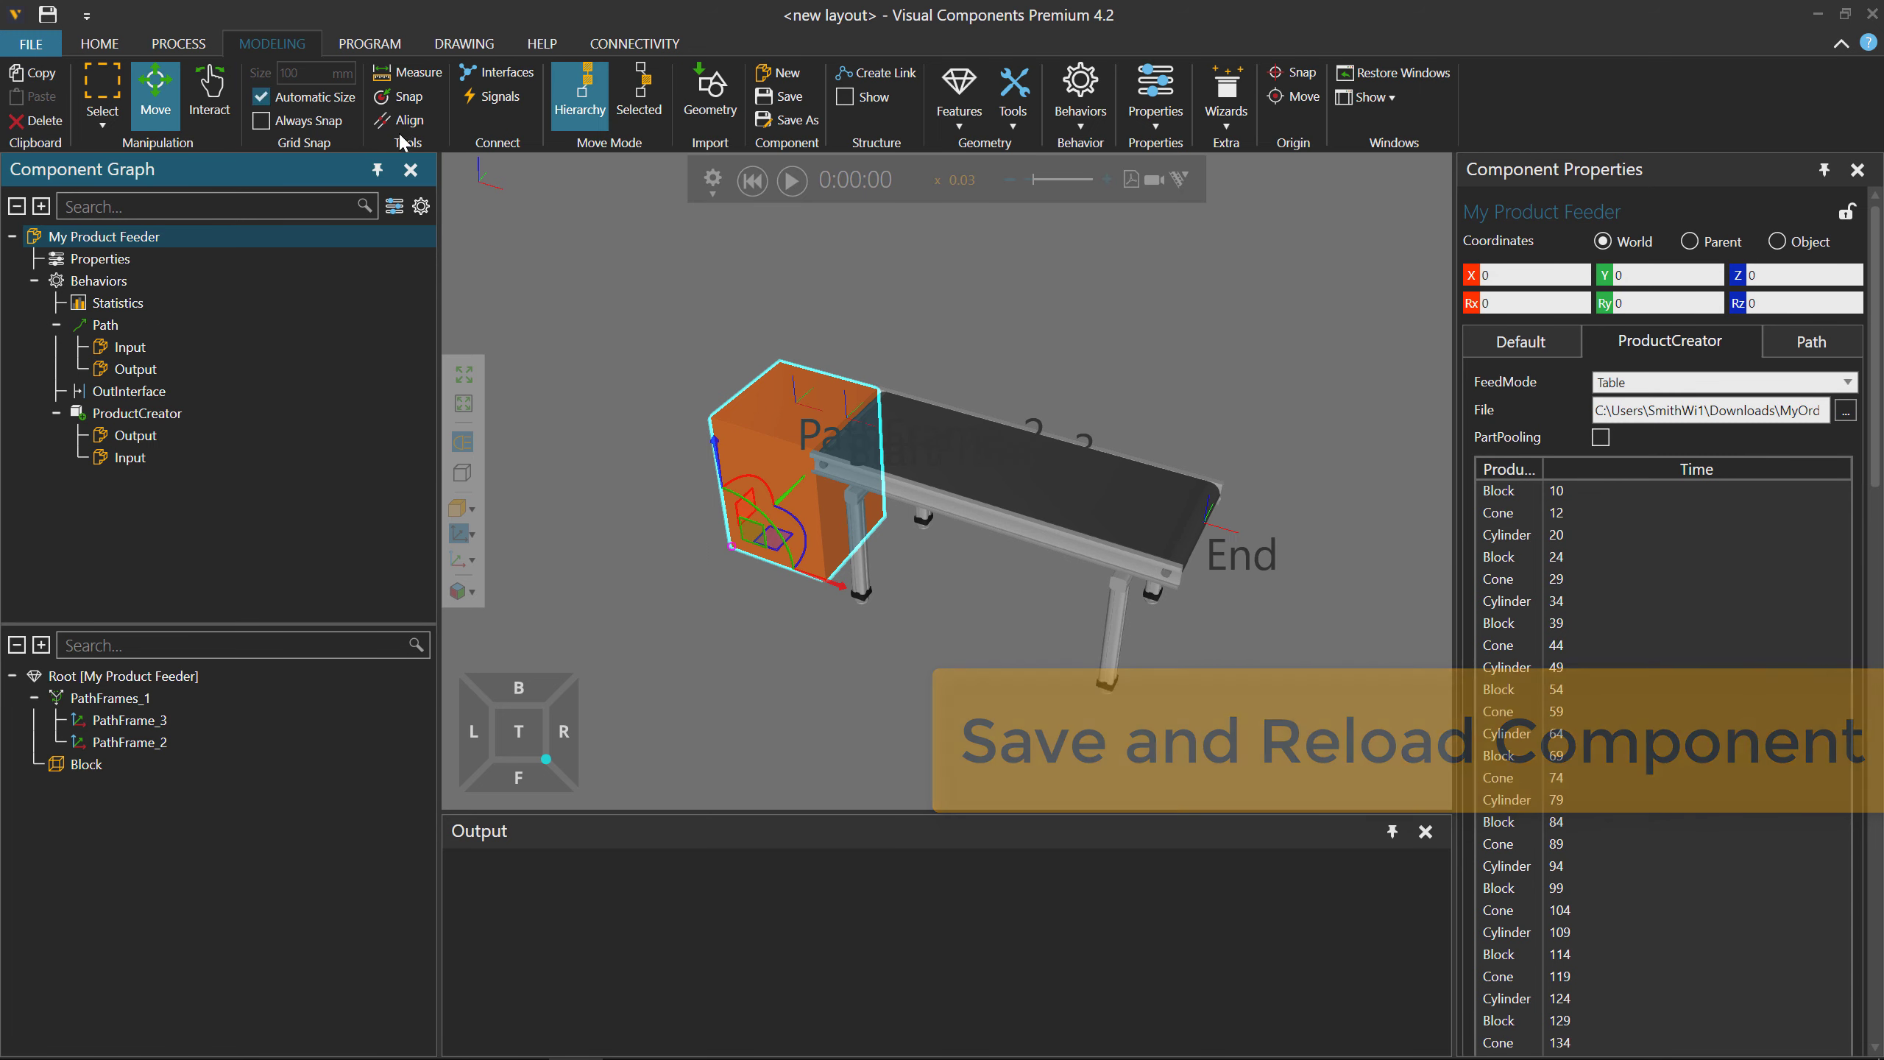
left_click(802, 106)
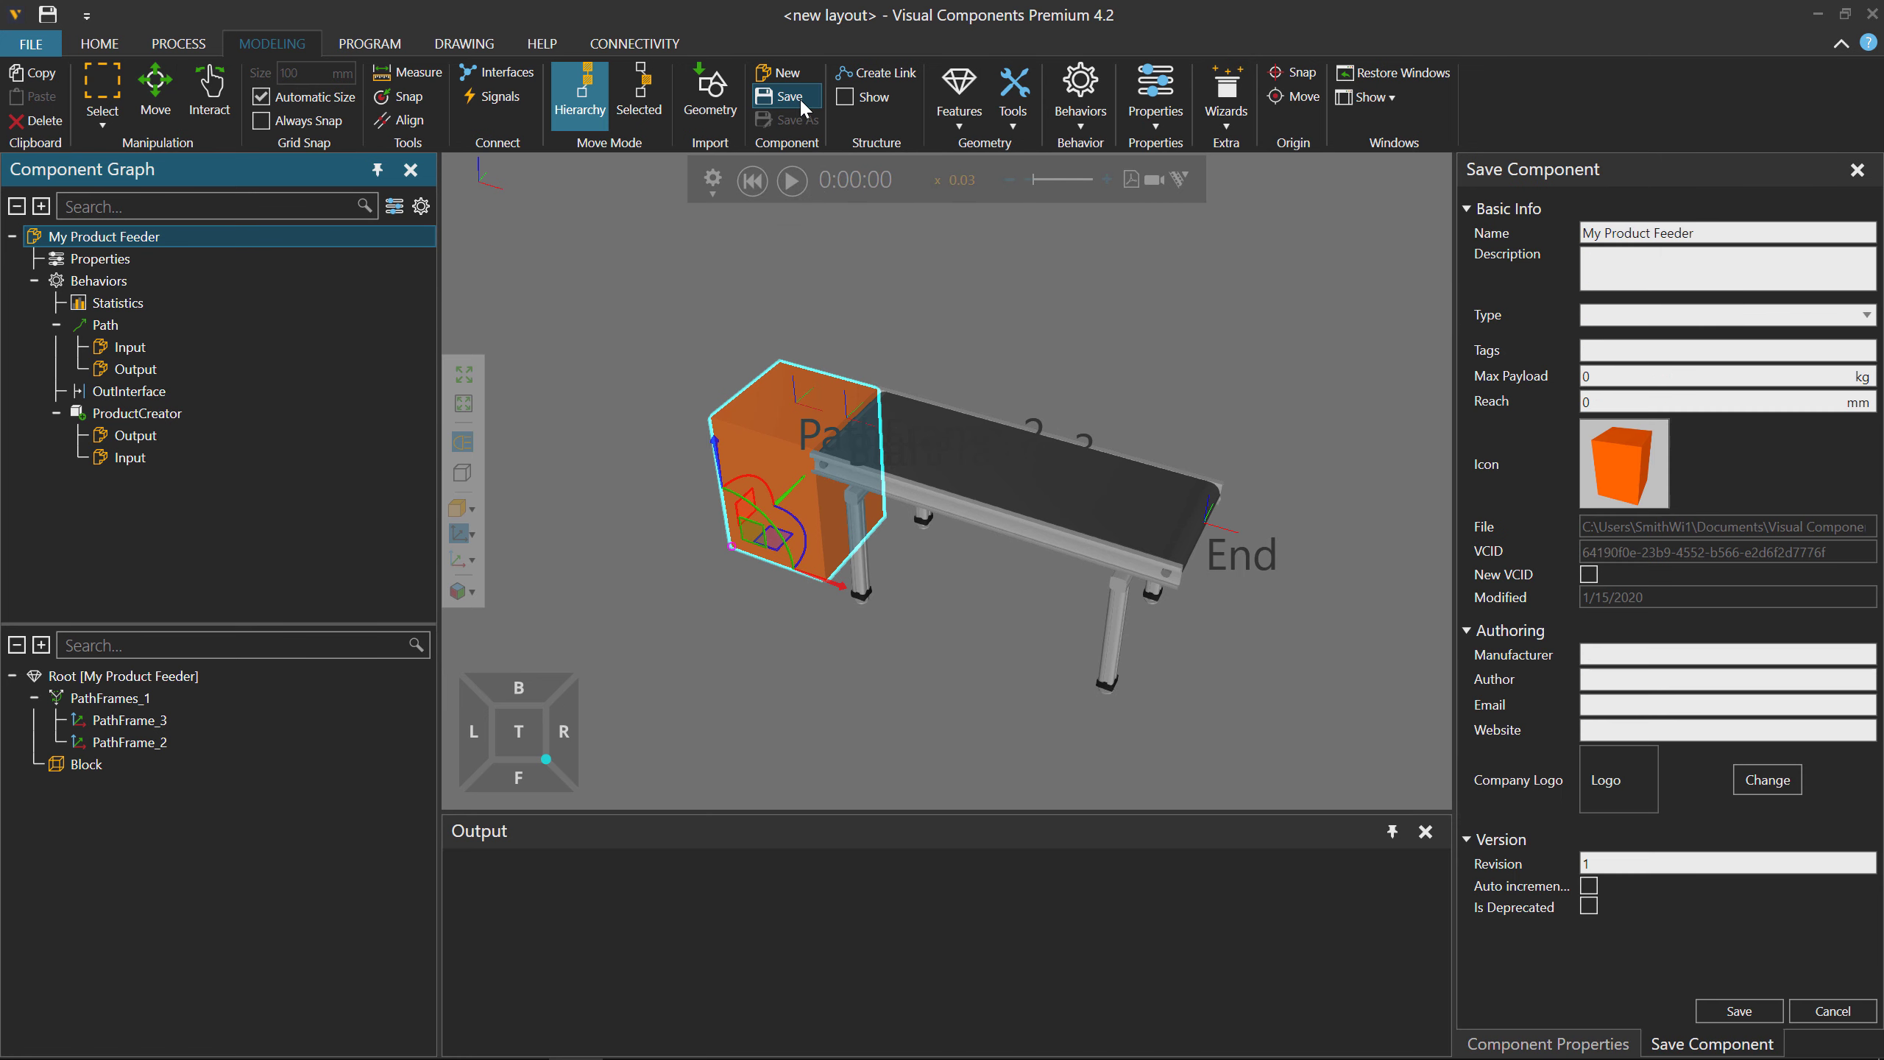
left_click(1738, 1008)
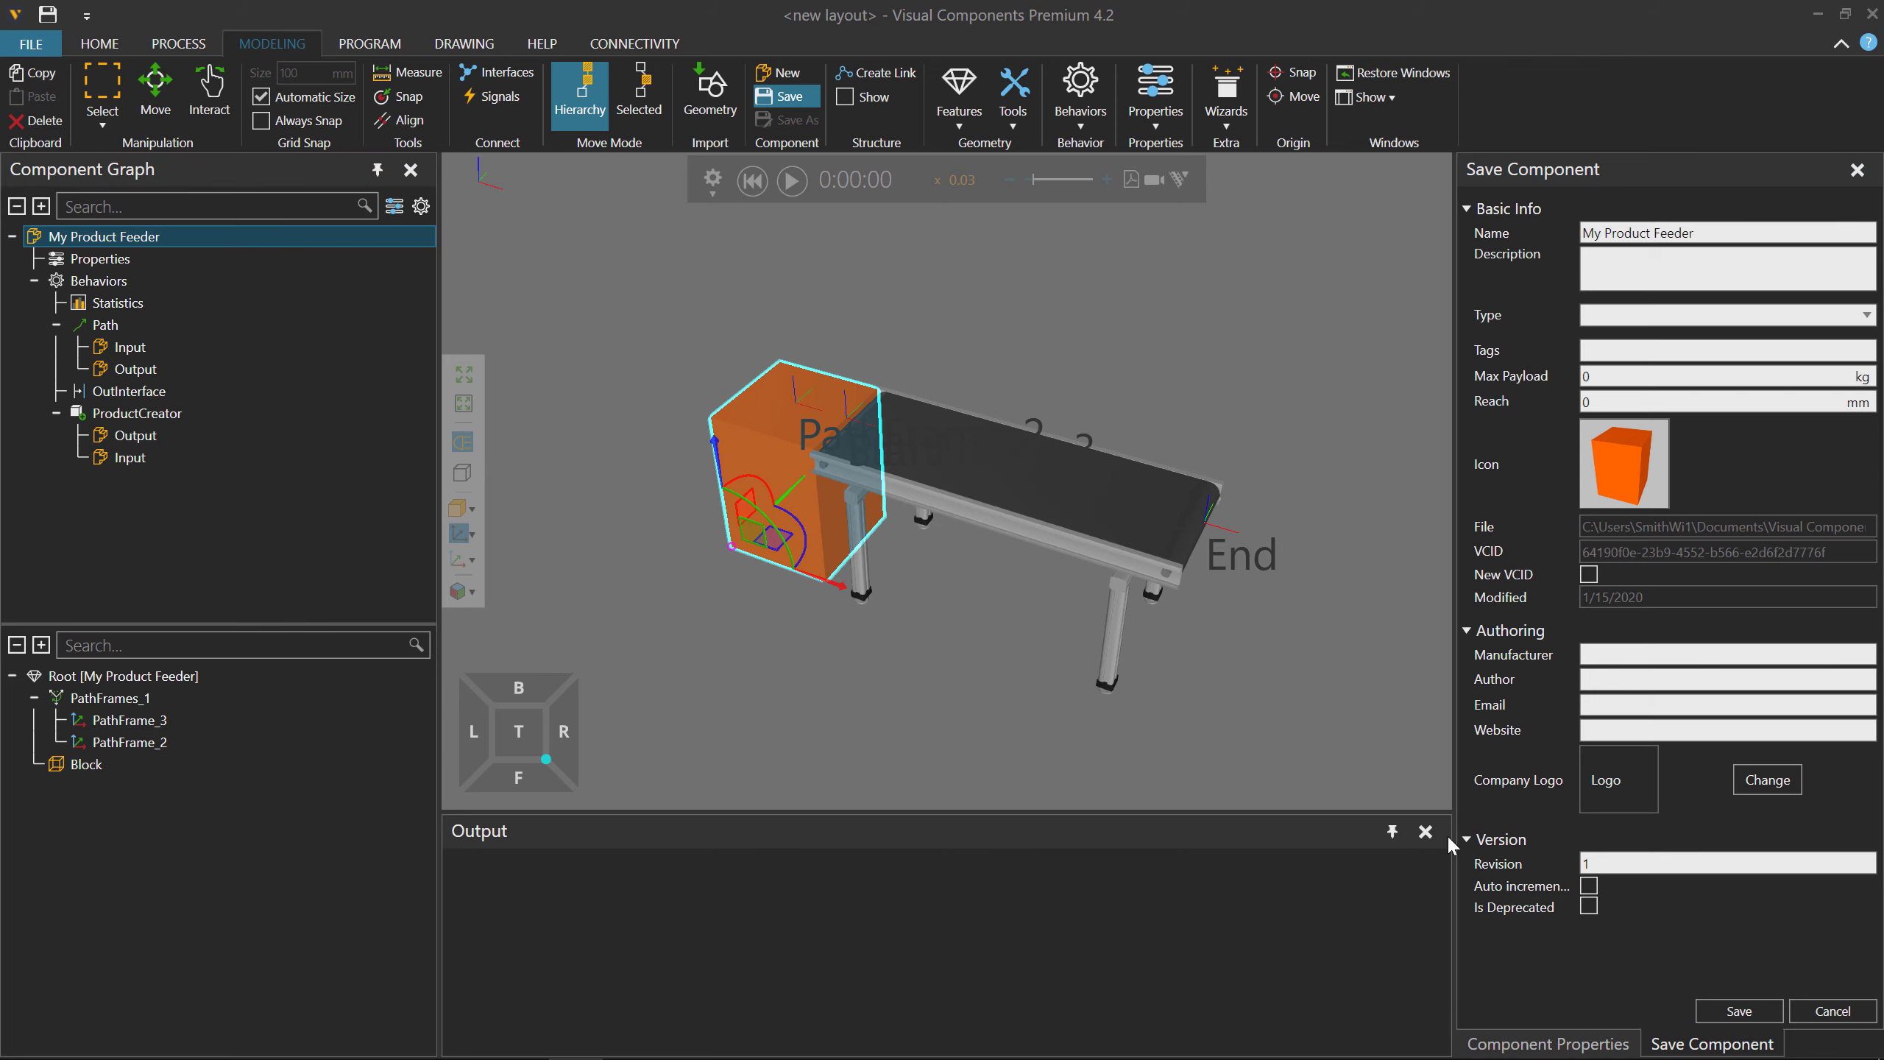
Delete the My Product Feeder component from the layout, leaving only the conveyor.
left_click(104, 45)
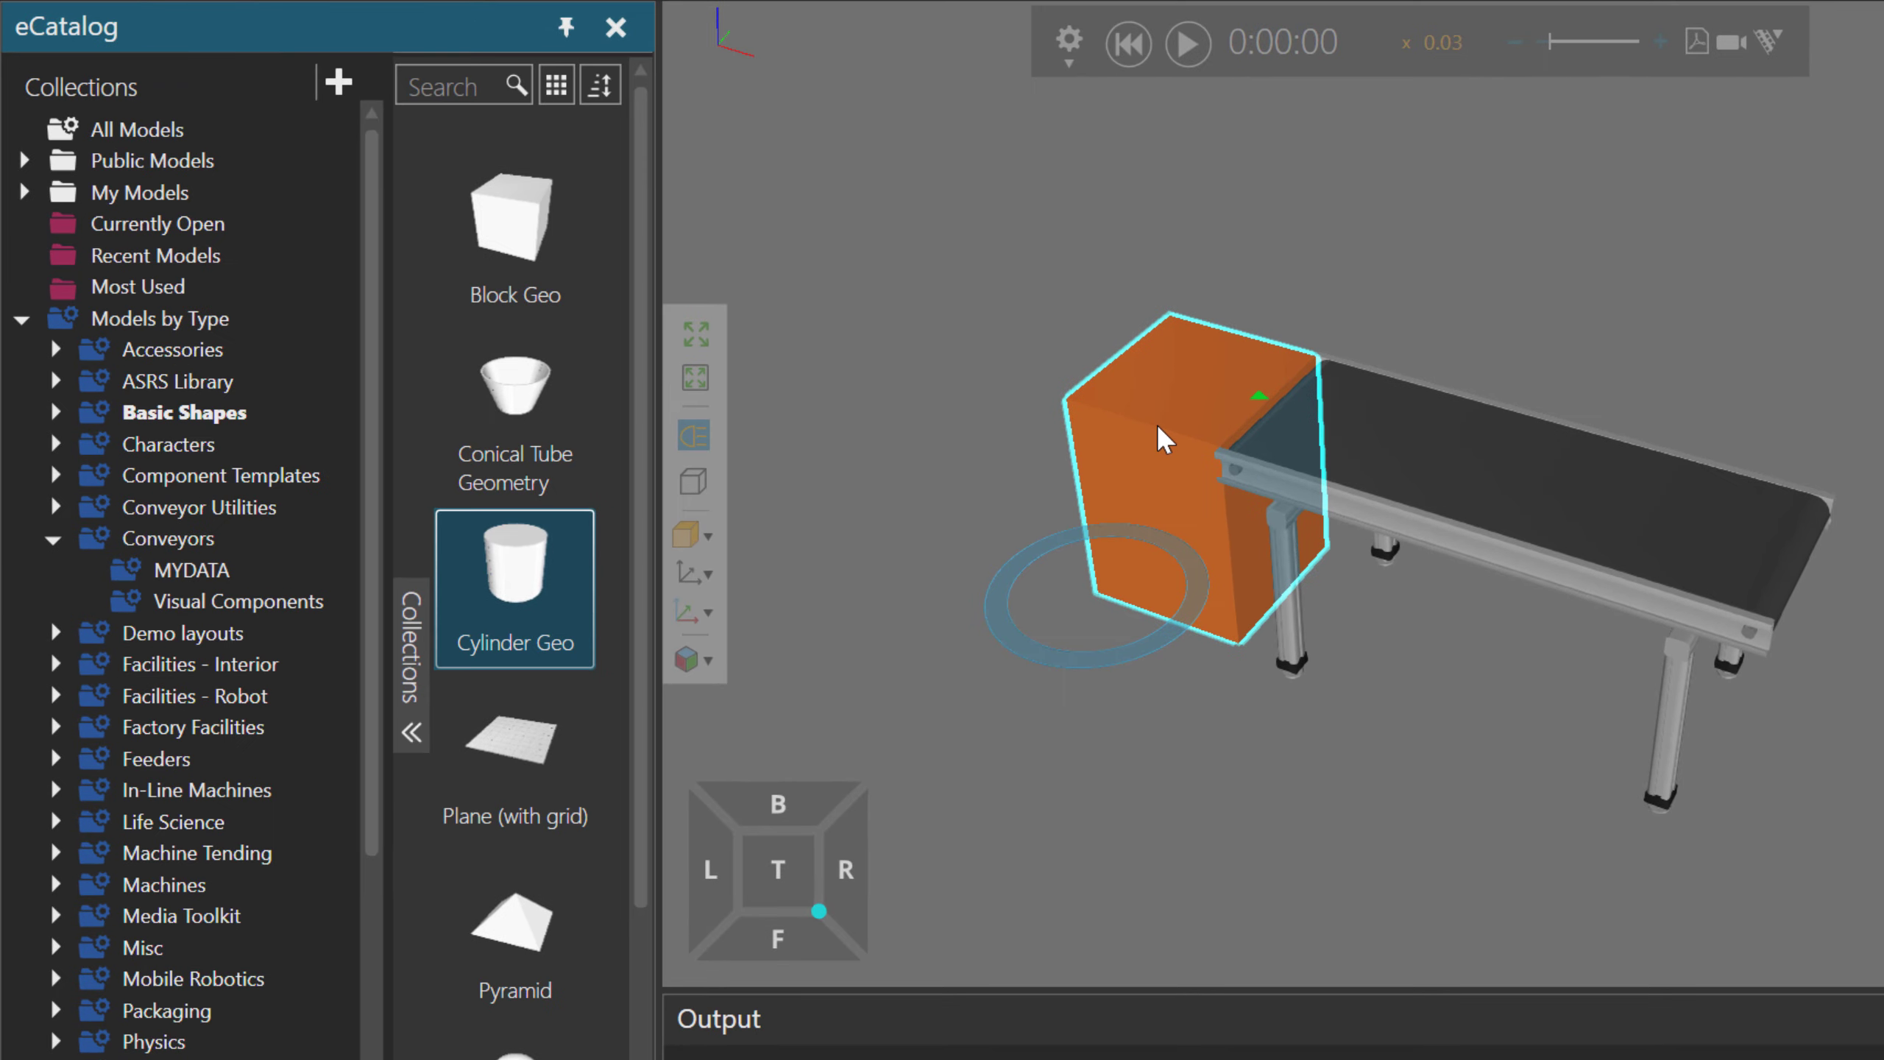
right_click(772, 437)
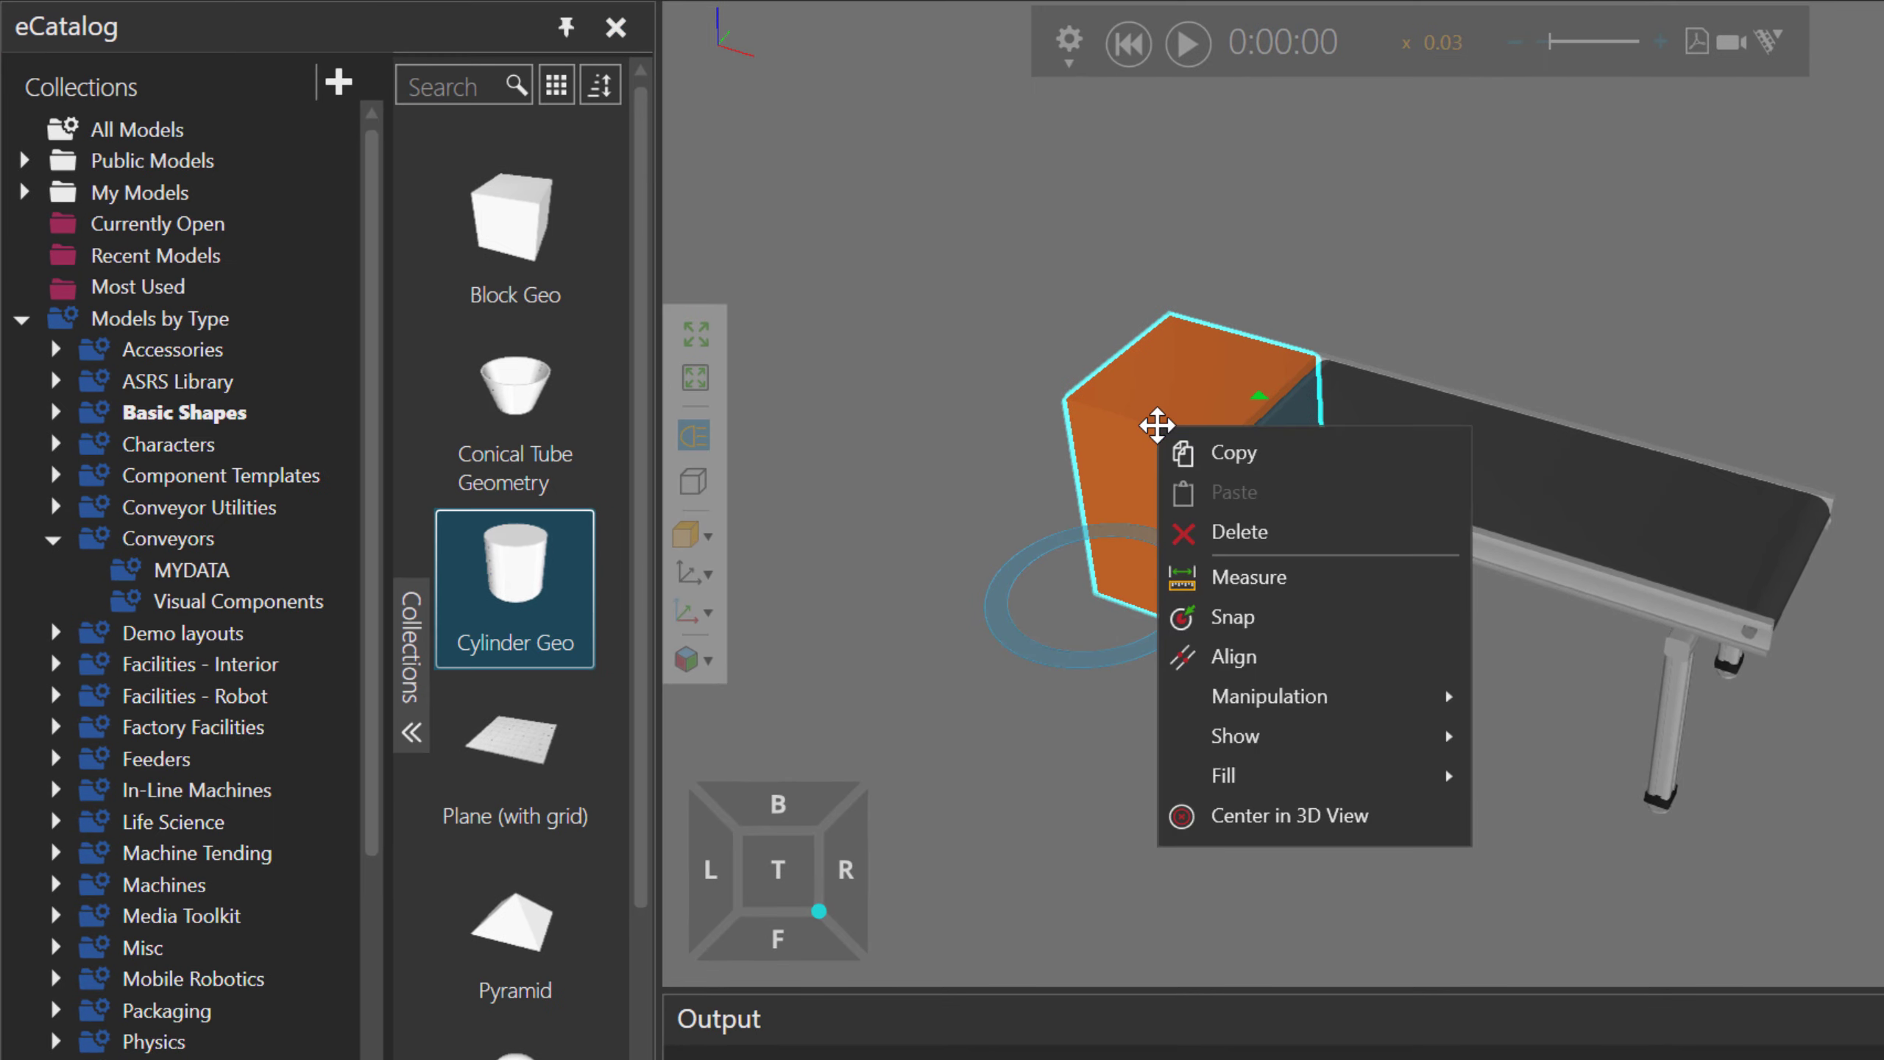
left_click(1220, 528)
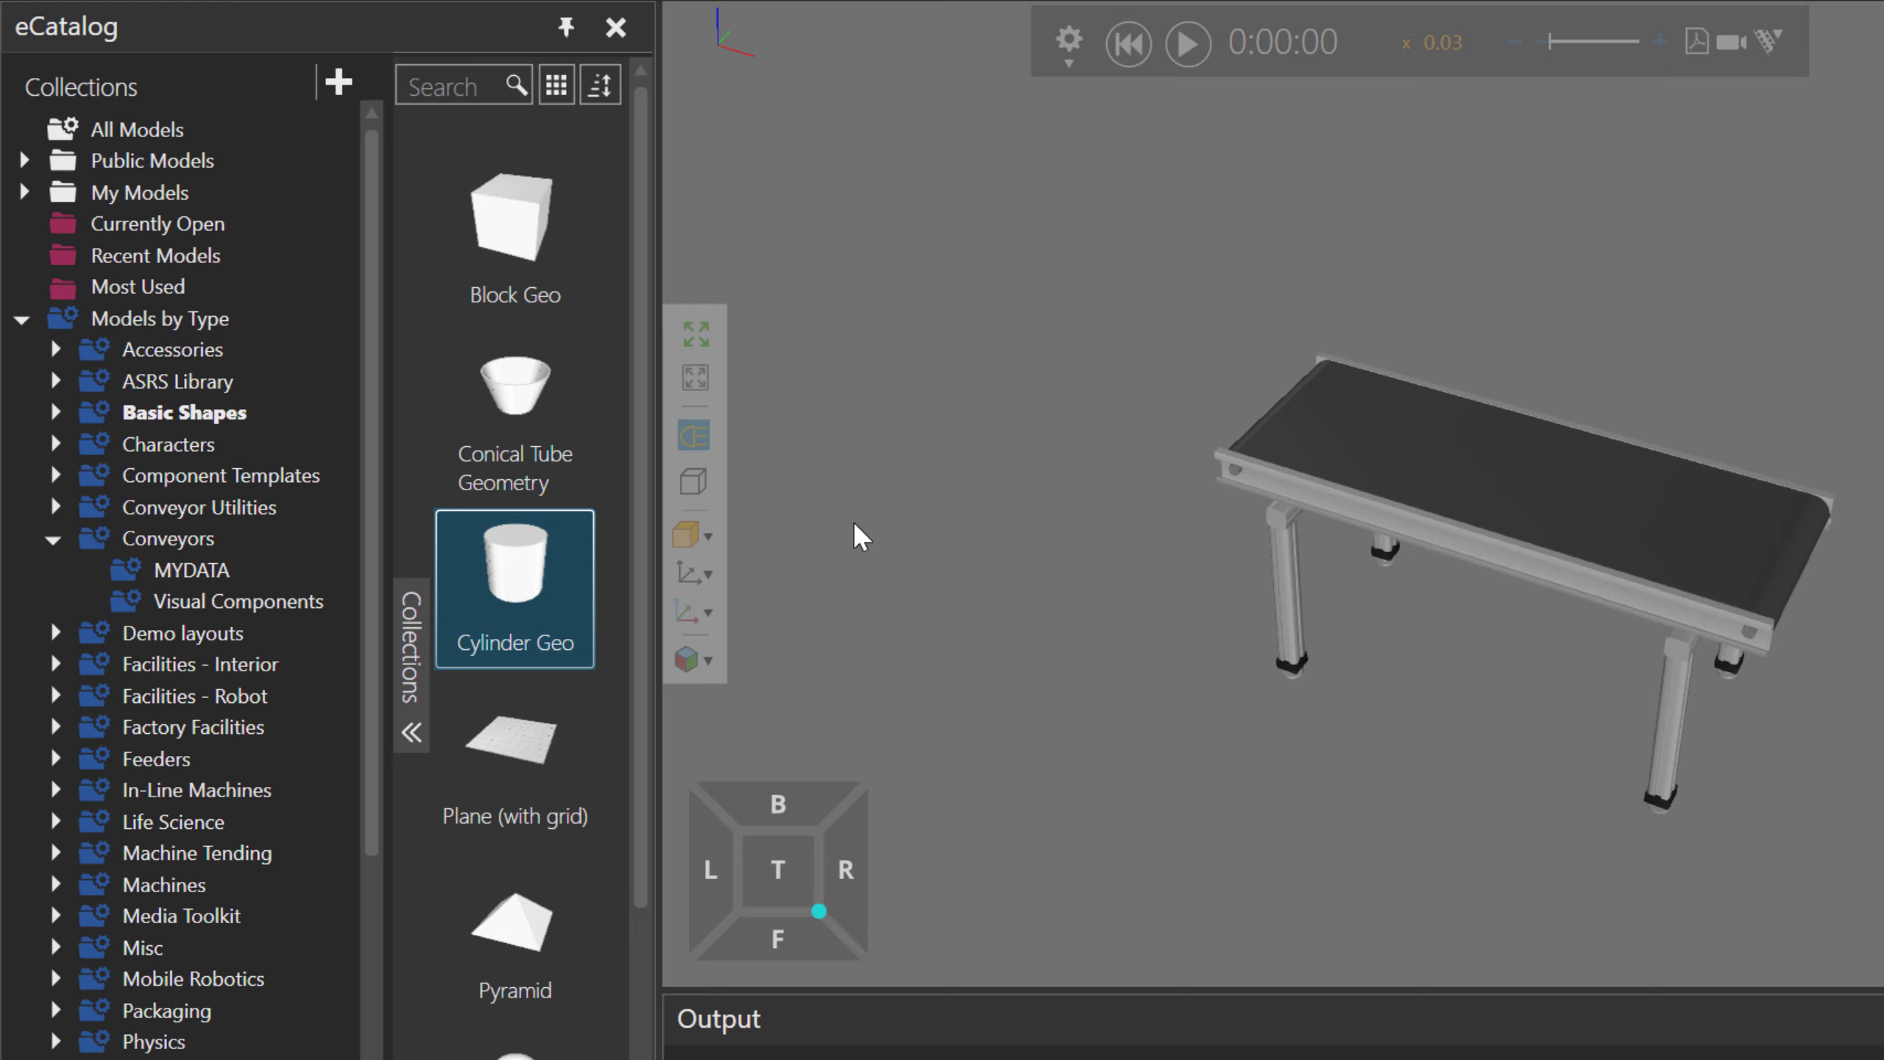
Find the saved My Product Feeder by searching My Models for "feeder", and add it to the layout connected to the start of the conveyor.
left_click(145, 192)
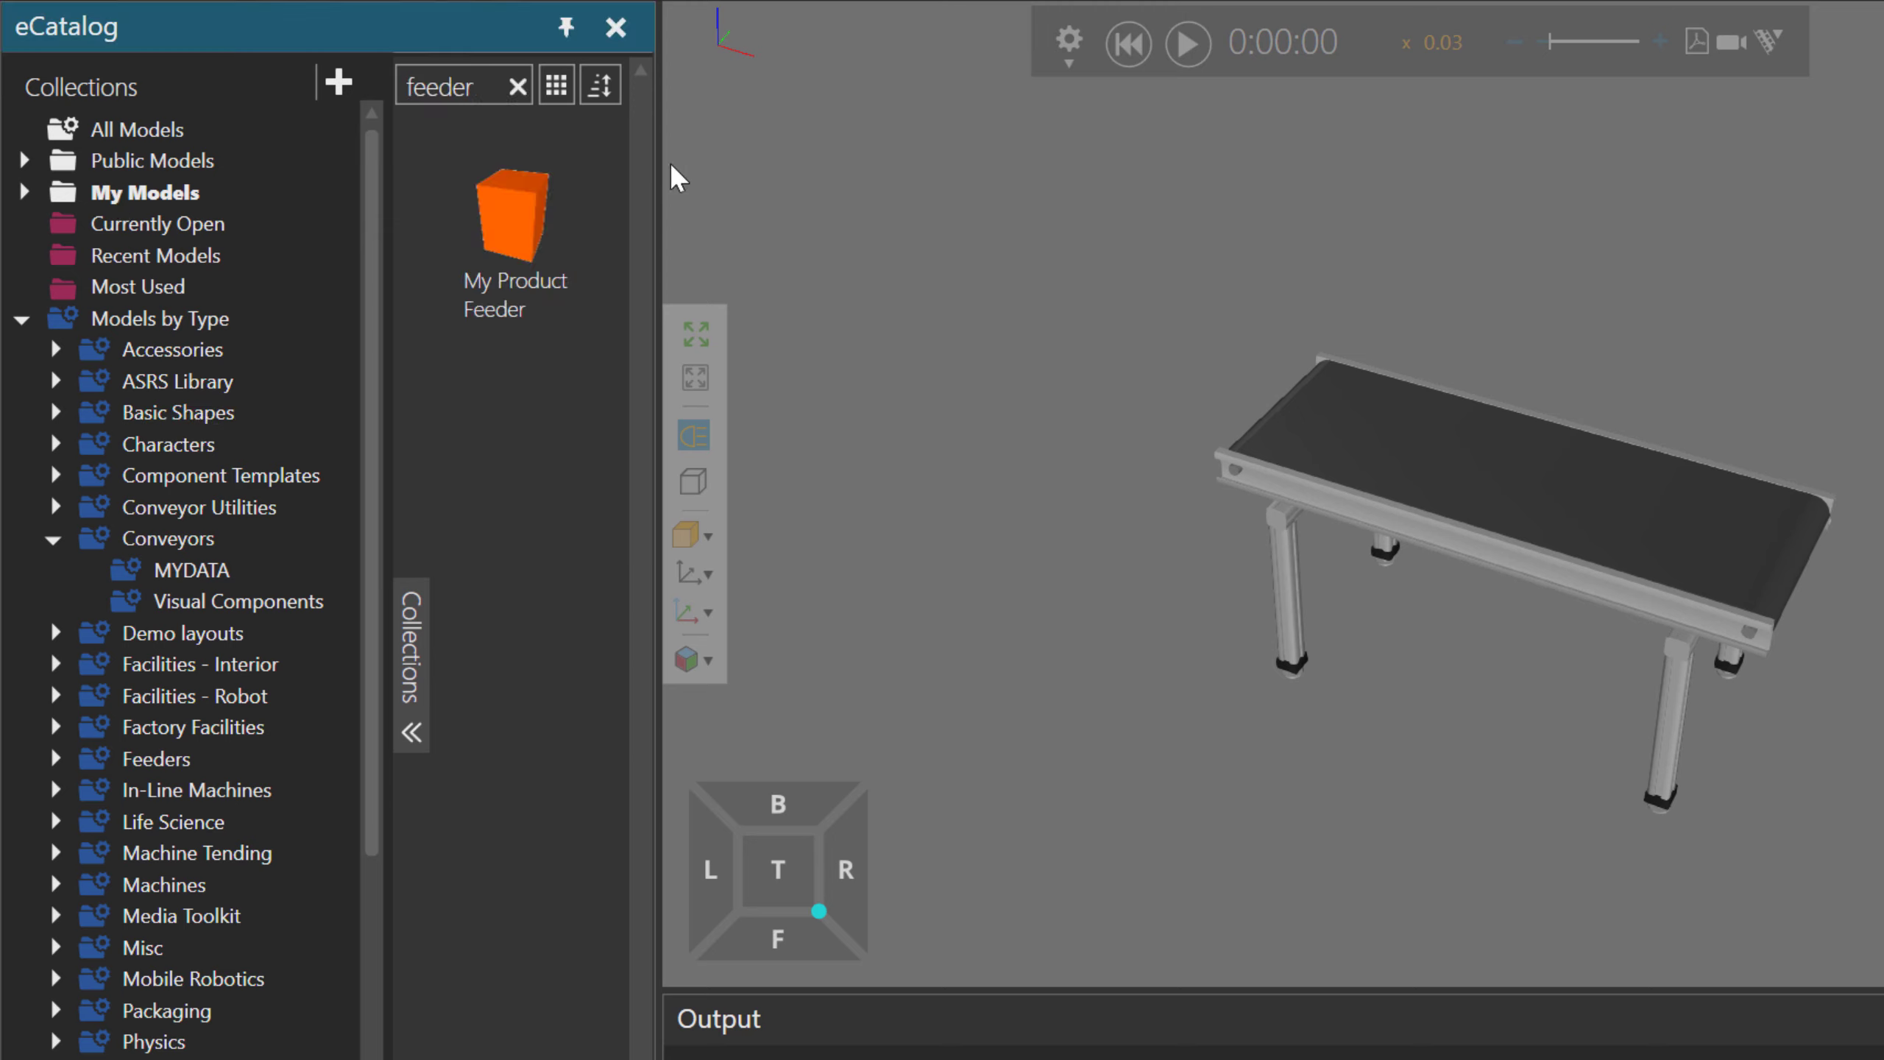
left_click(534, 227)
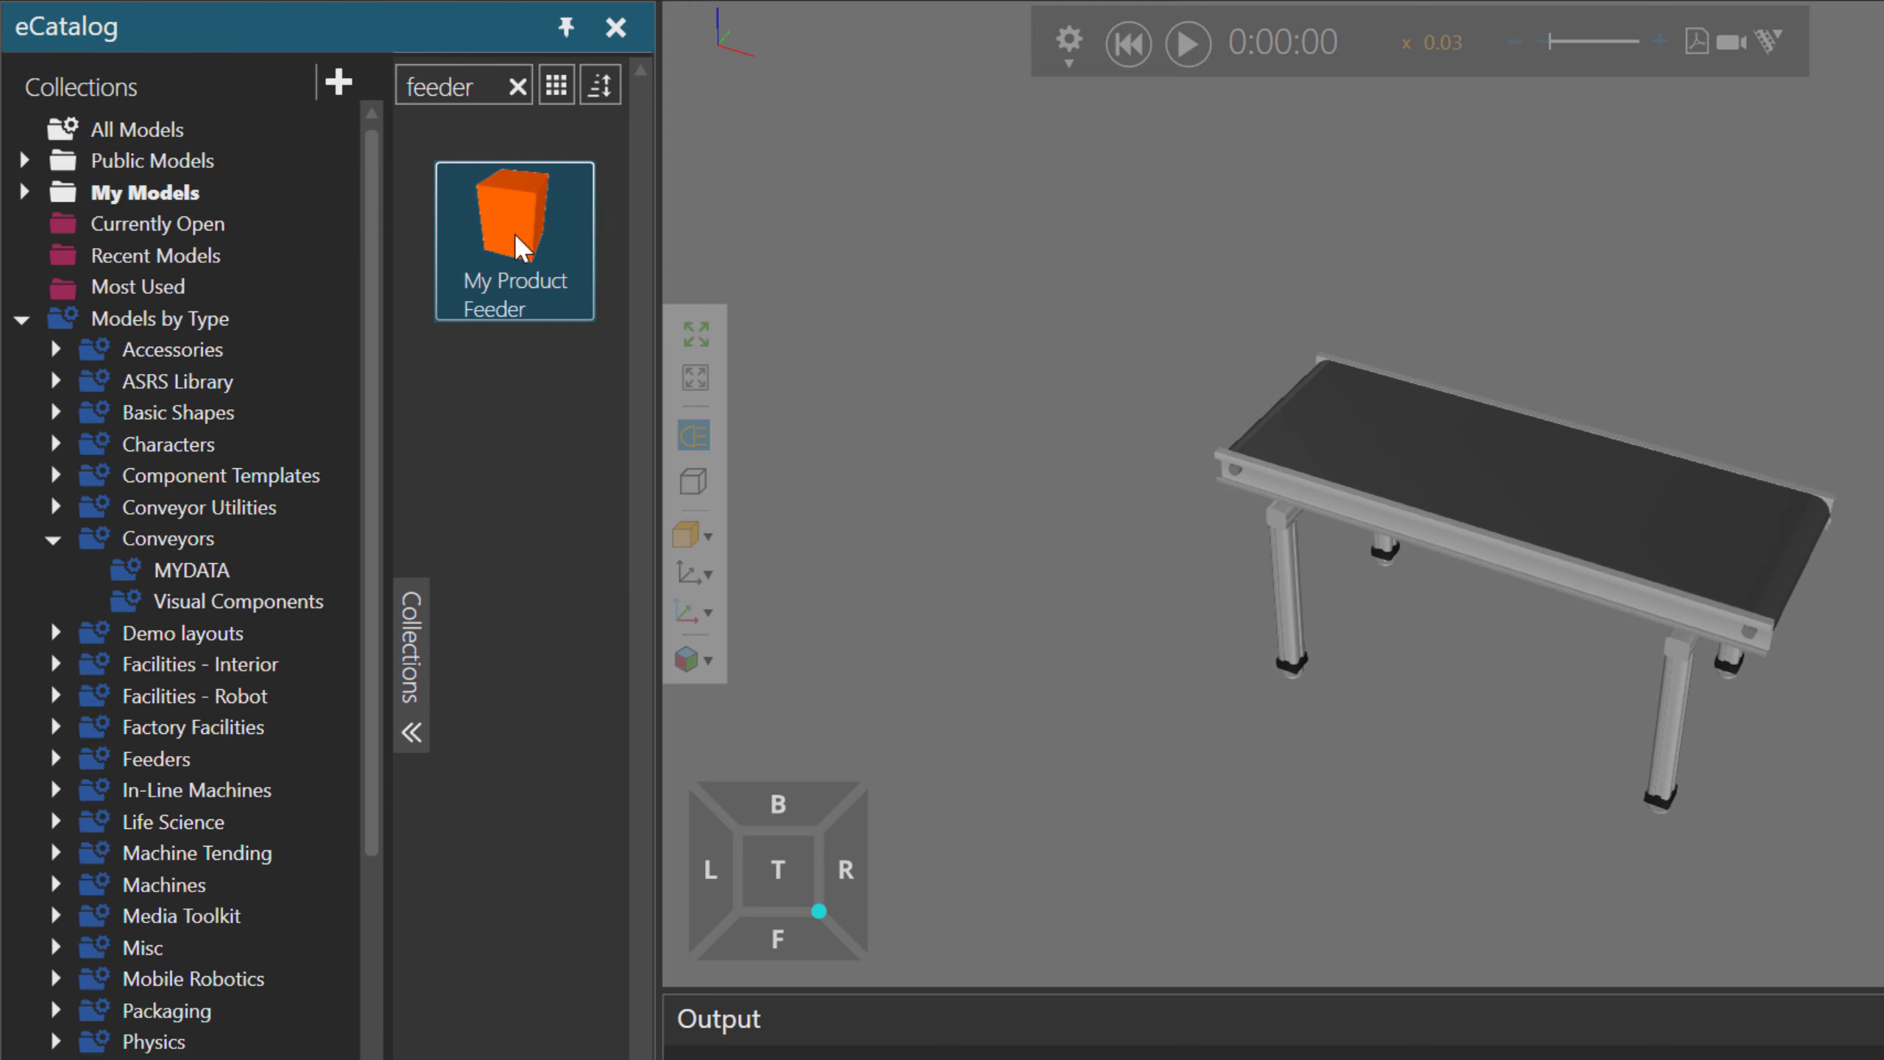
left_click_drag(524, 245, 1075, 431)
left_click_drag(1096, 300, 1151, 435)
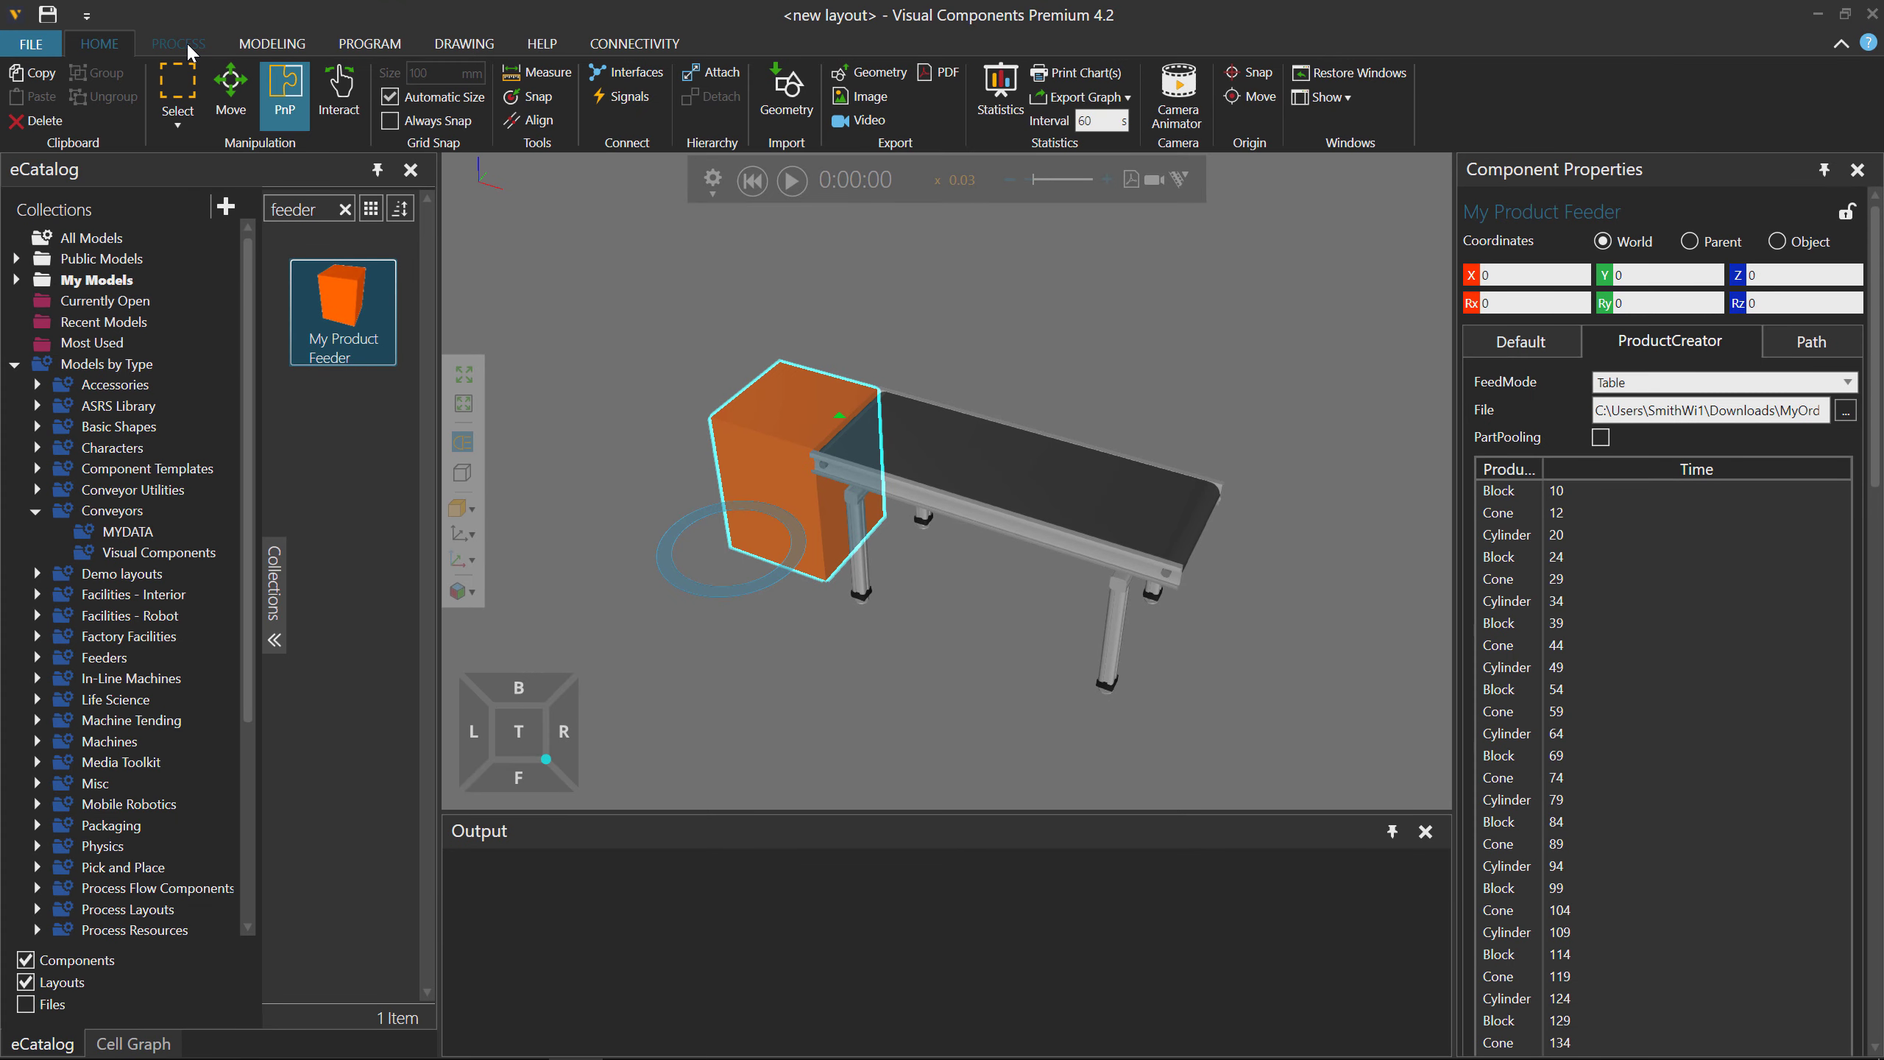
Test the reloaded feeder by simulating it in Table mode, and switch its feed mode to Batch for another simulation run.
left_click(186, 41)
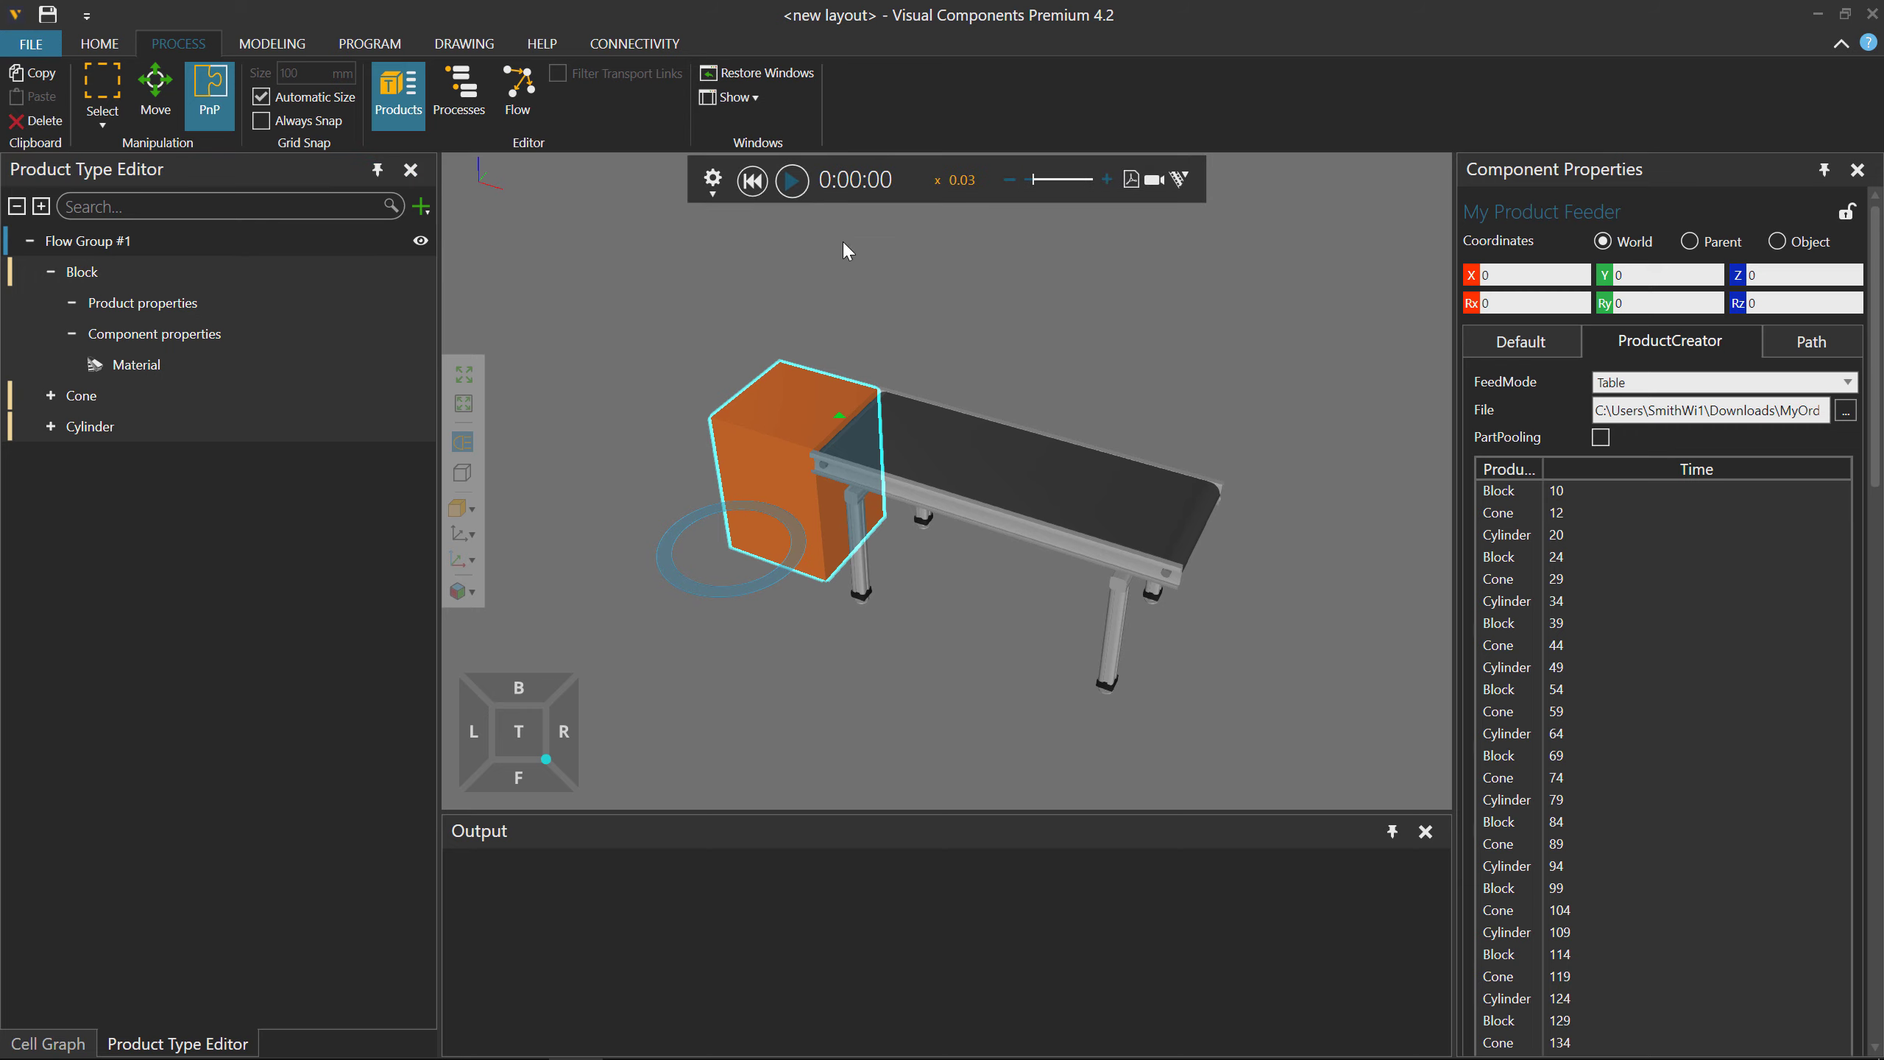
key("space")
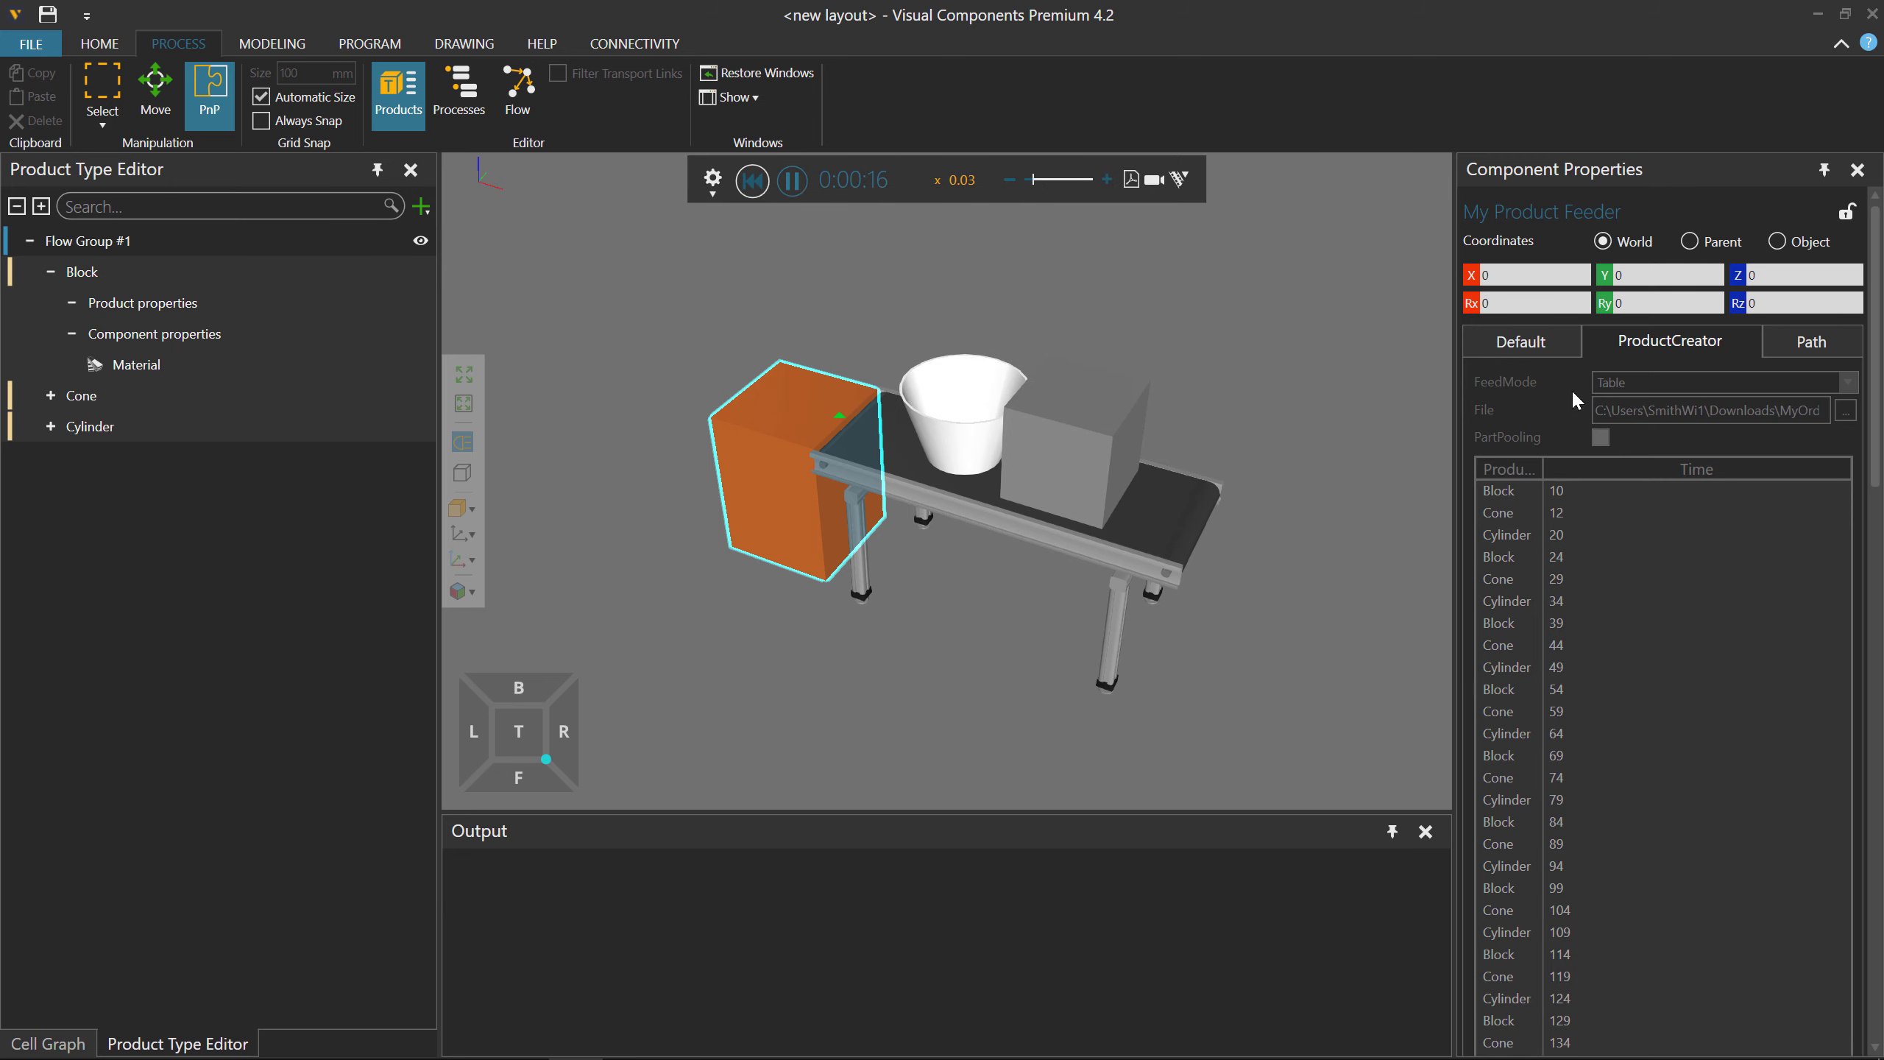
left_click(1670, 384)
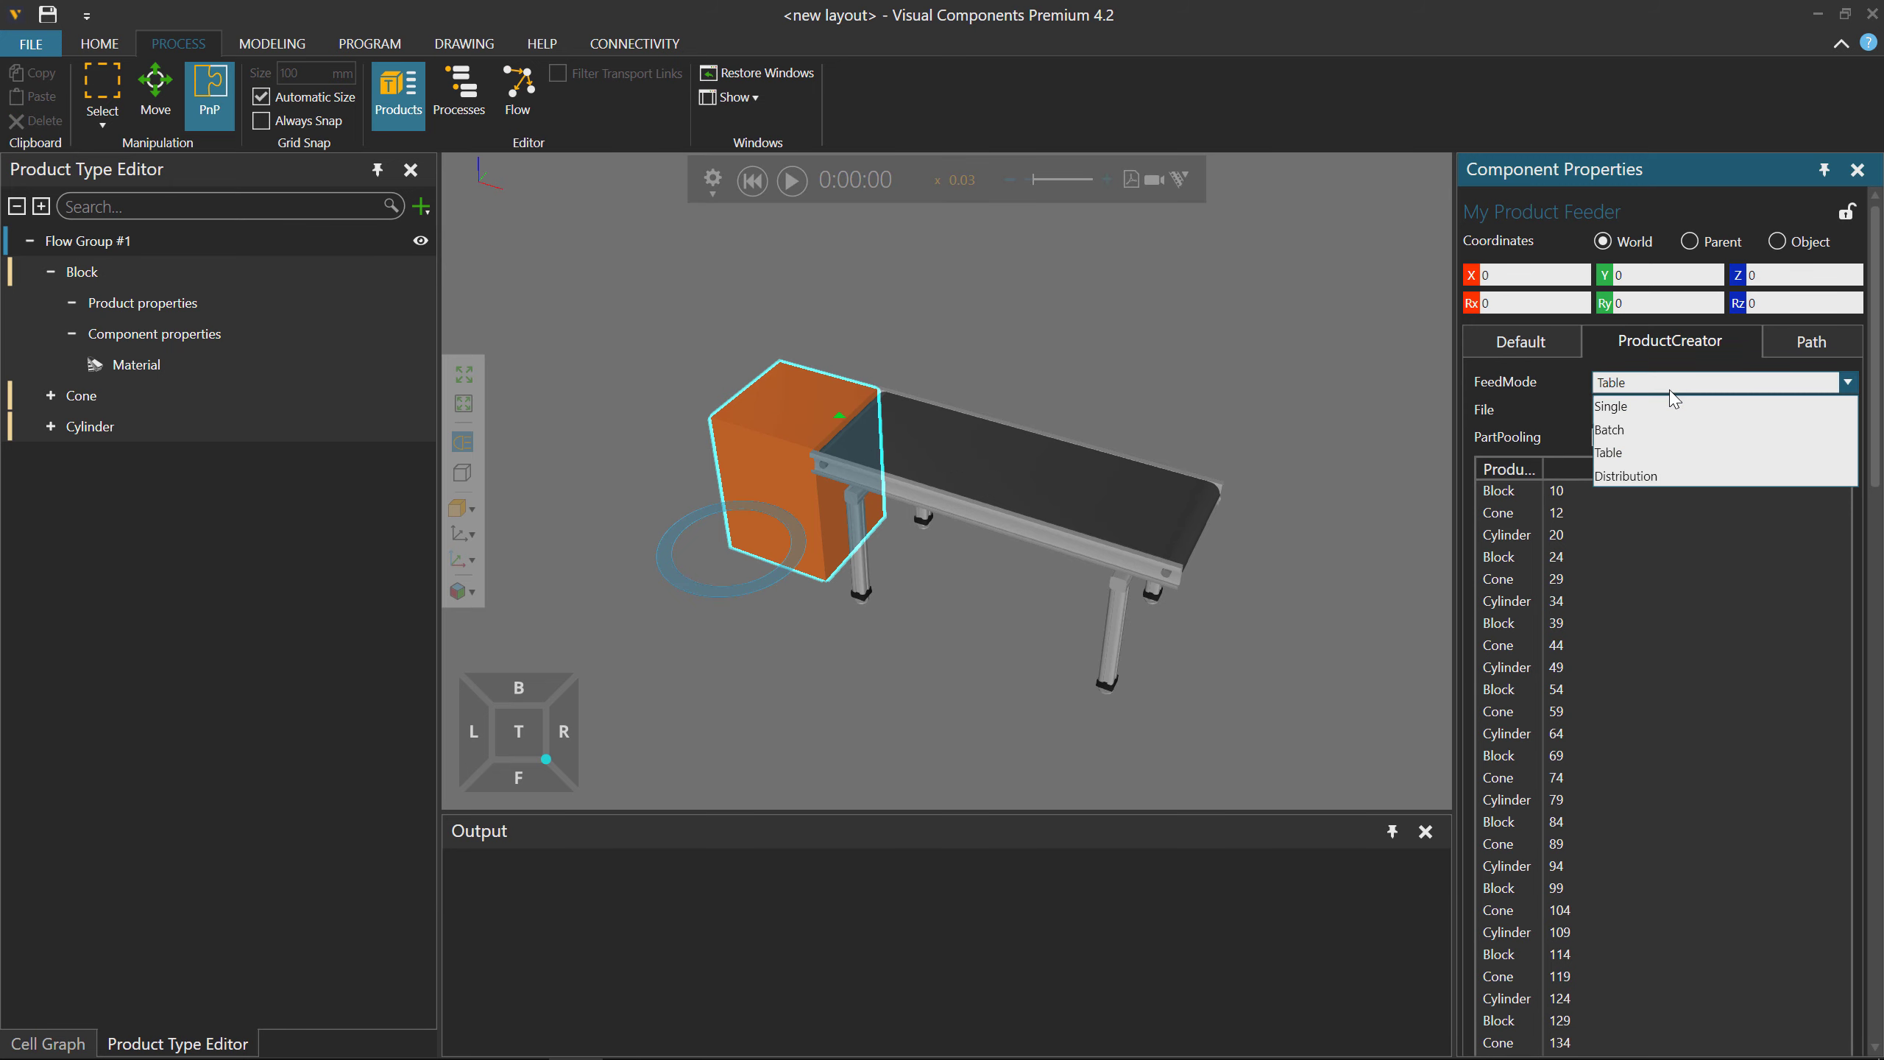
left_click(1657, 428)
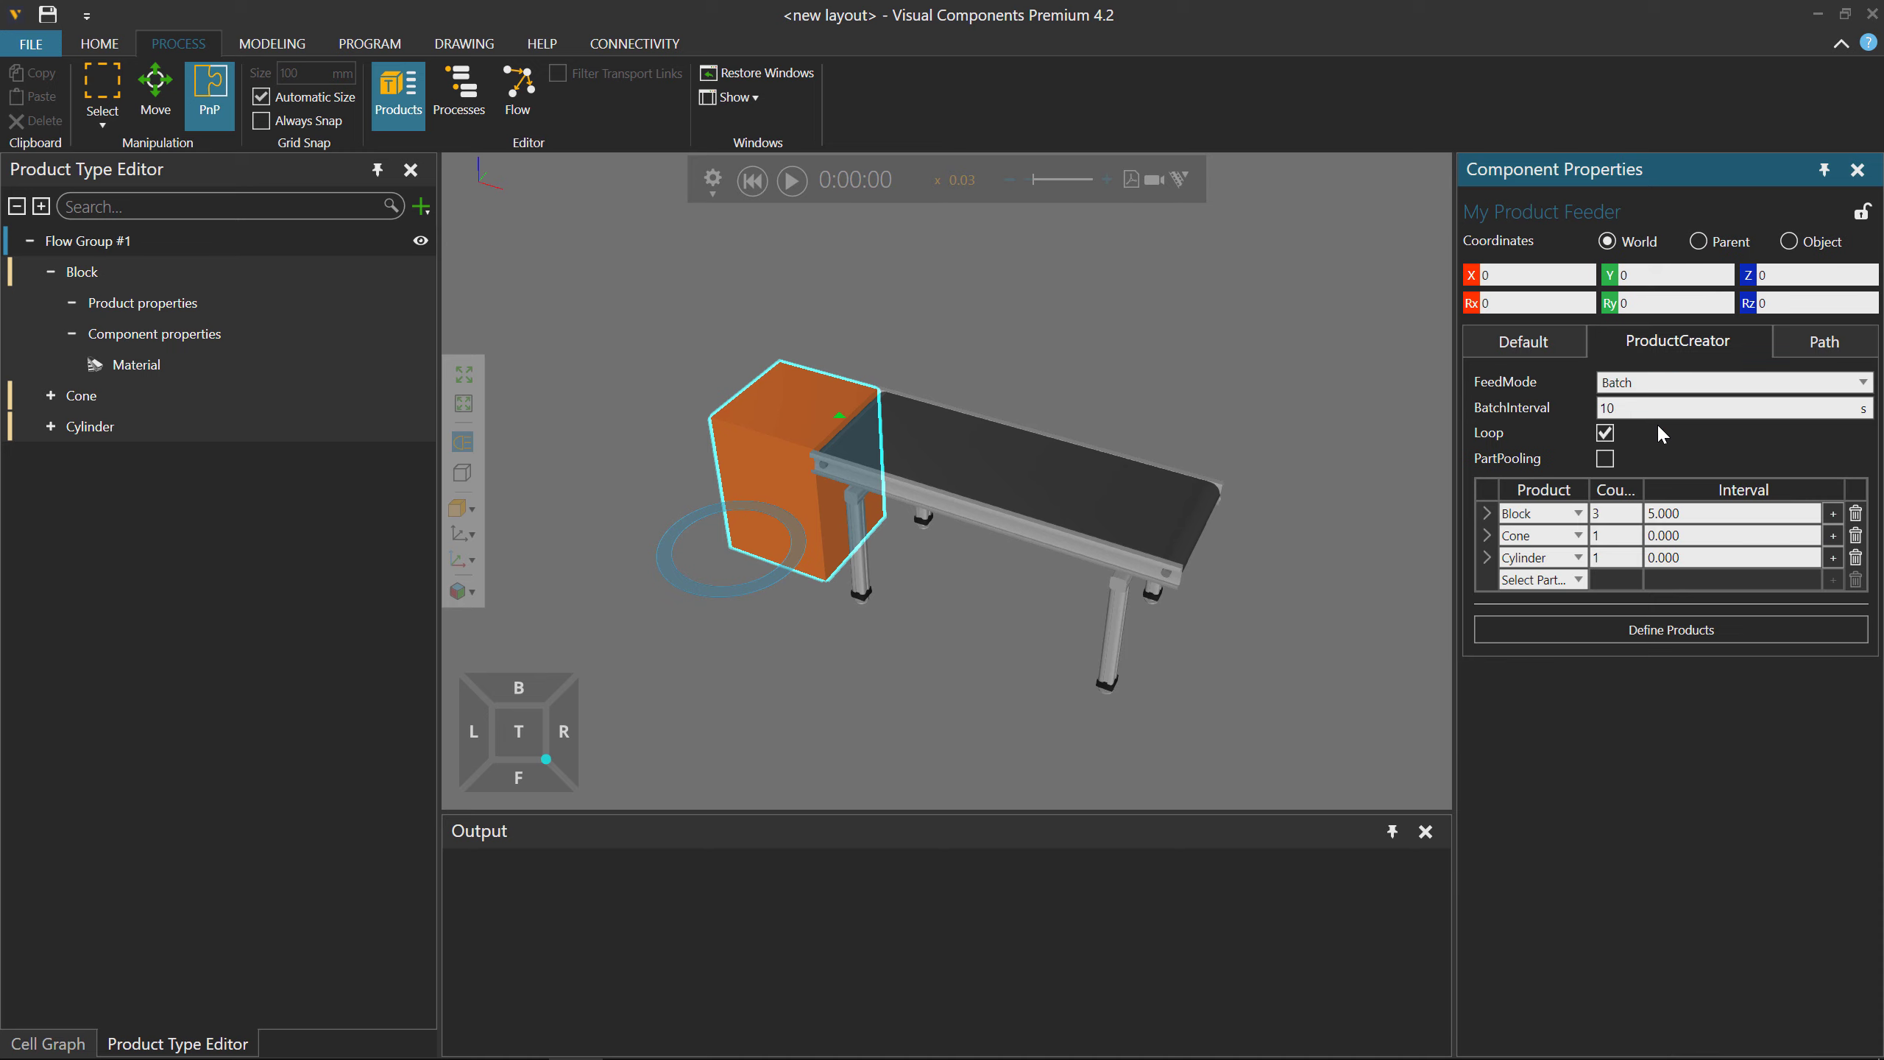
left_click(792, 181)
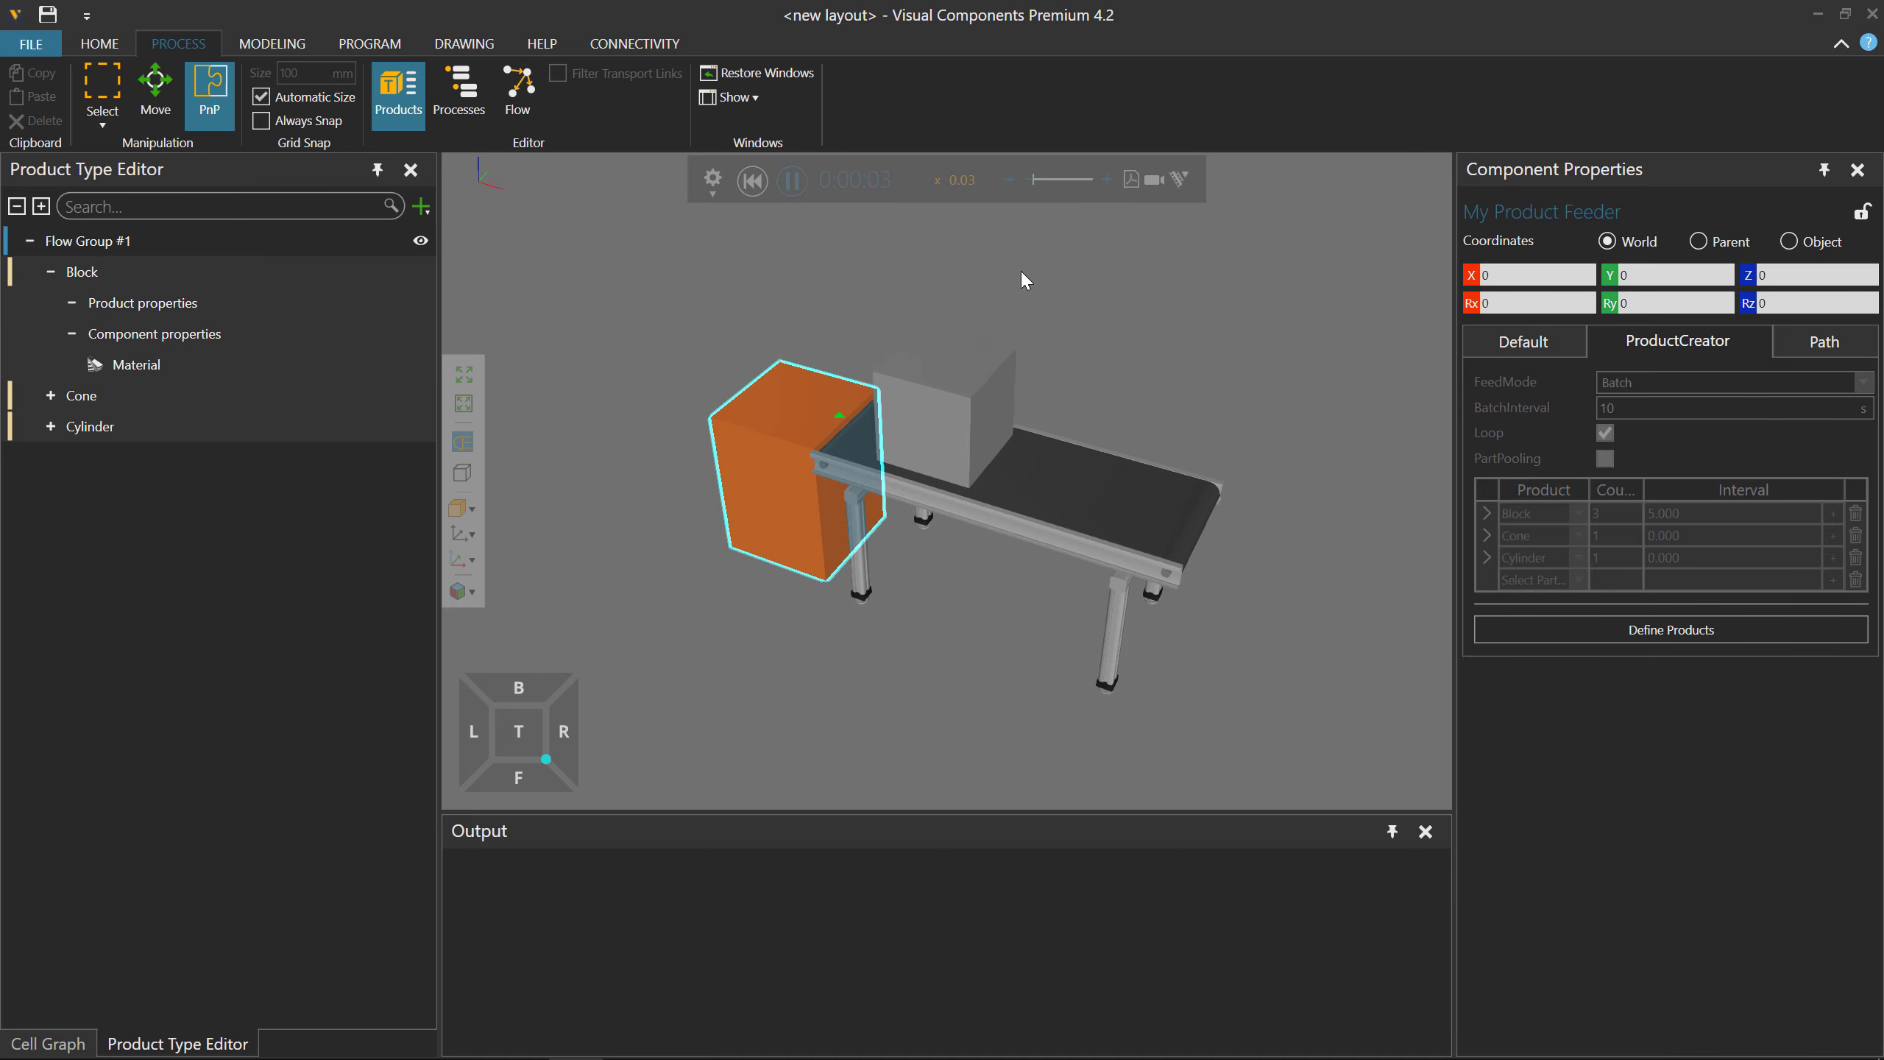